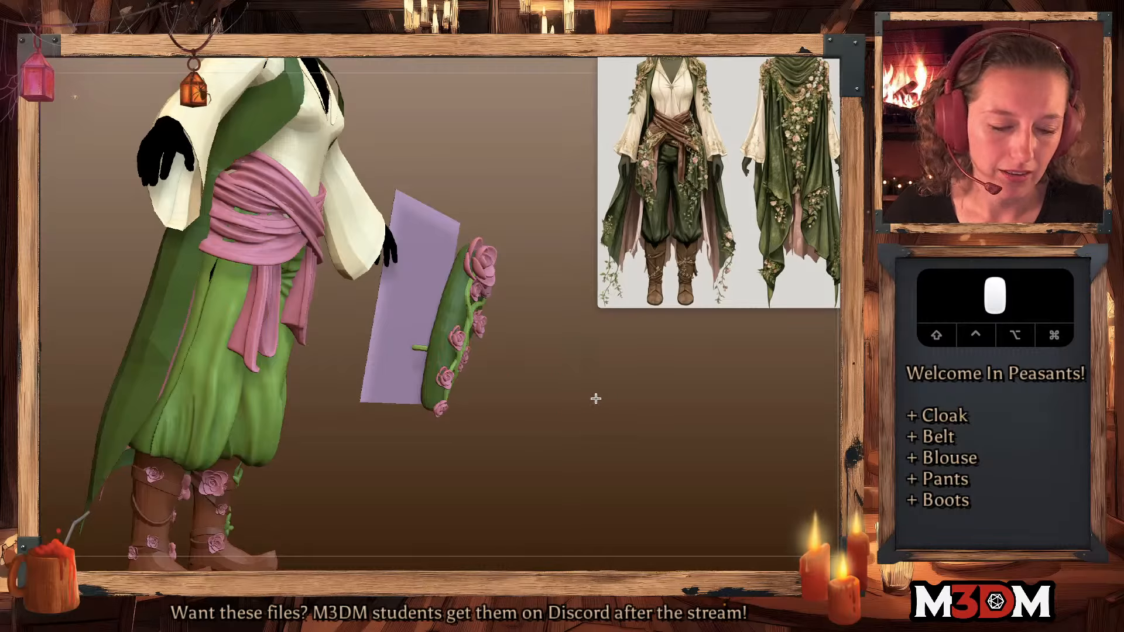
left_click_drag(595, 398, 596, 406, "shift")
left_click_drag(438, 376, 434, 395)
key("super+z")
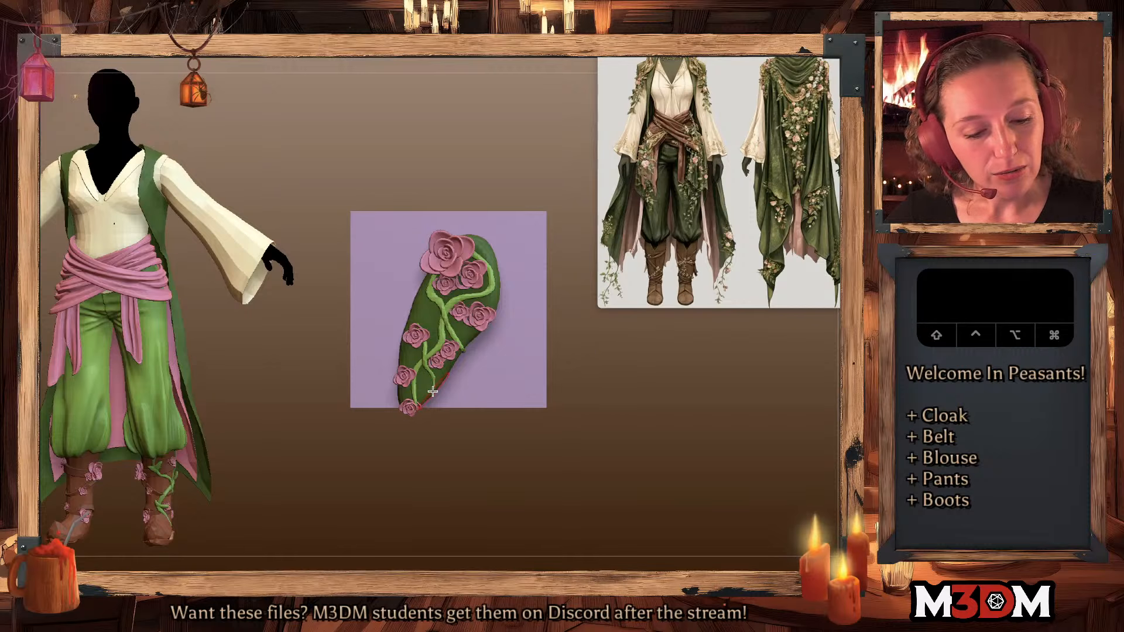
- Draw a curved vine down the green base shape between the roses
key("space")
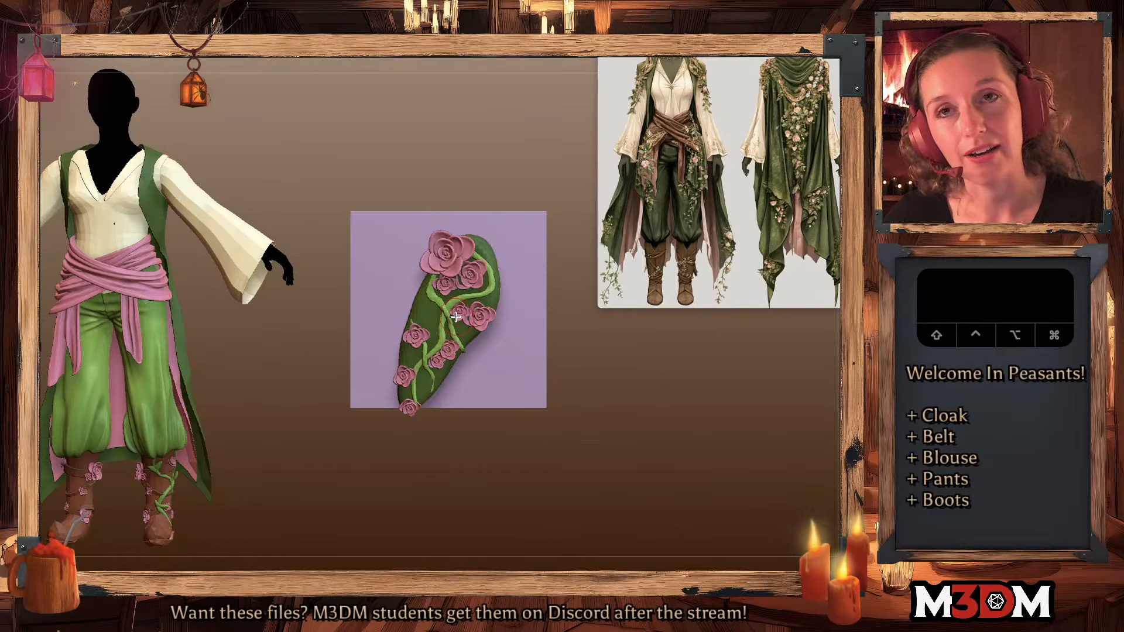
left_click_drag(437, 291, 463, 351)
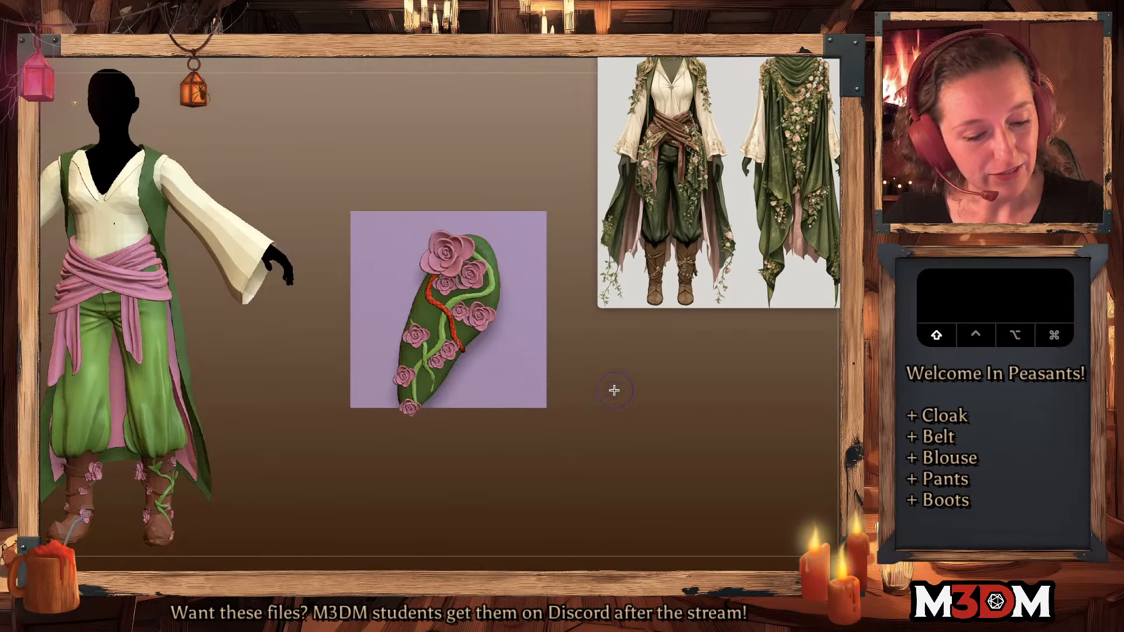
key("shift+f")
key("shift+f")
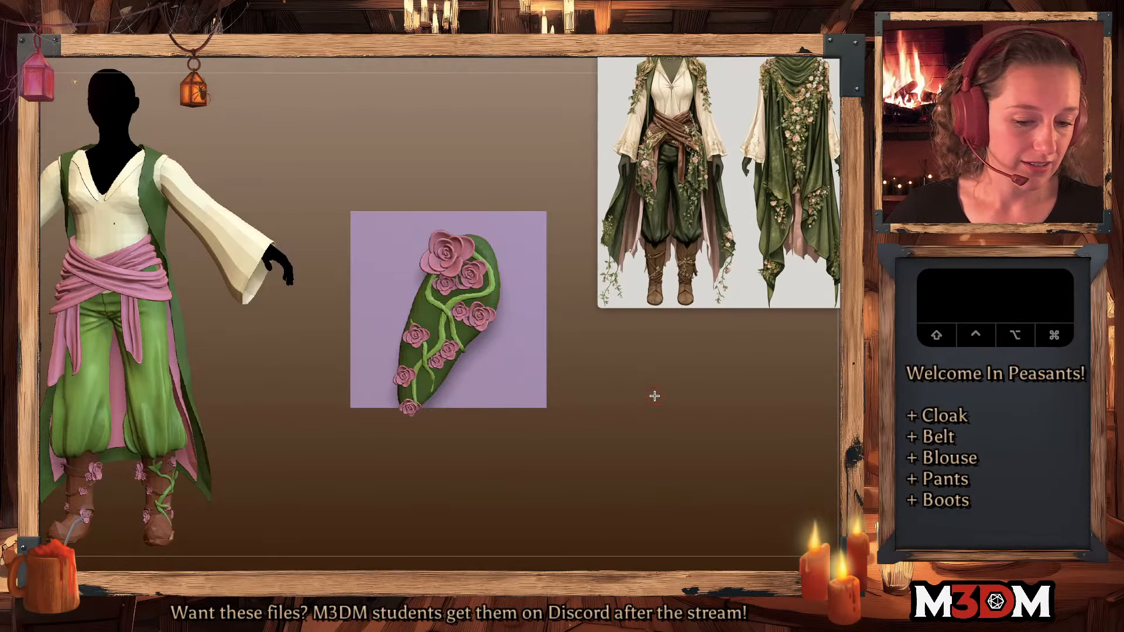
- Rename the subtool holding the vines as Vines
left_click(673, 476)
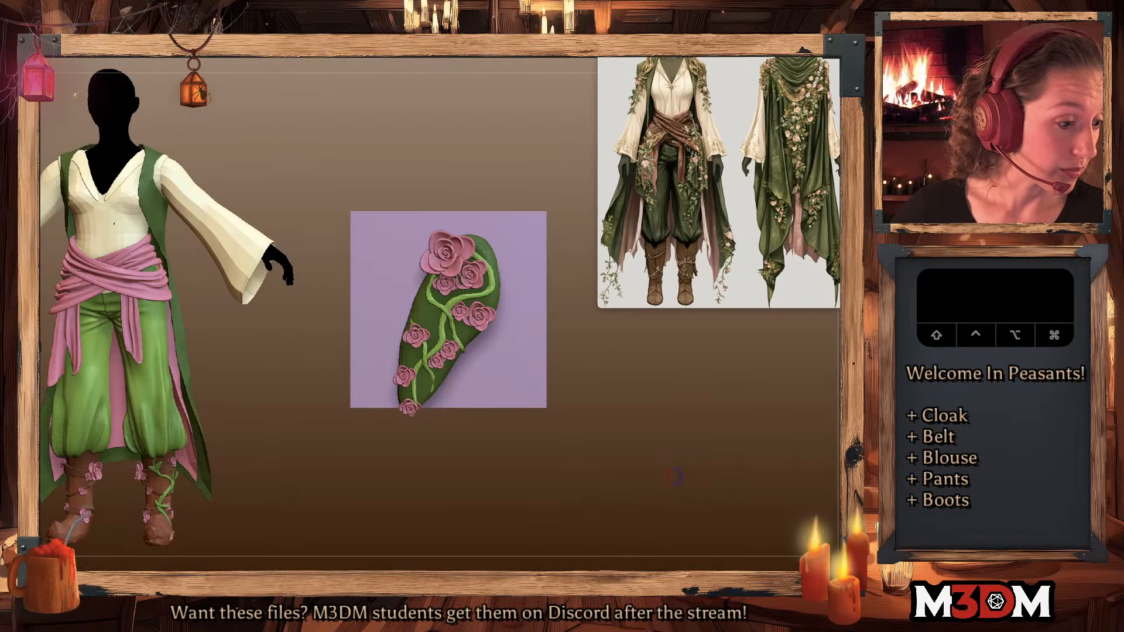
key("shift+f")
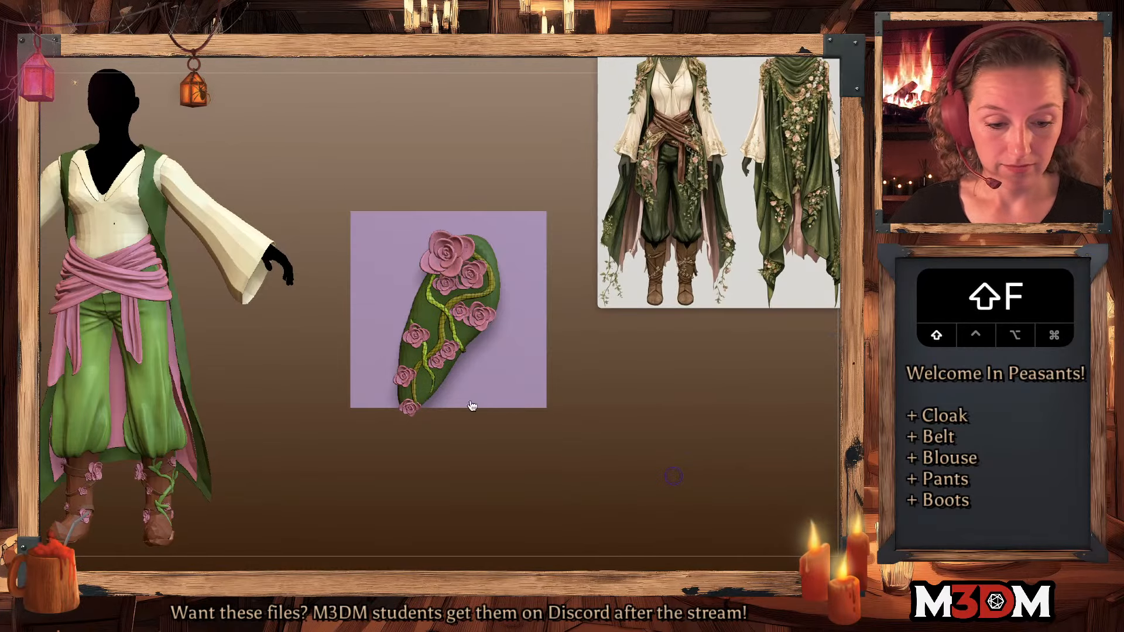
key("shift+f")
type("Vines")
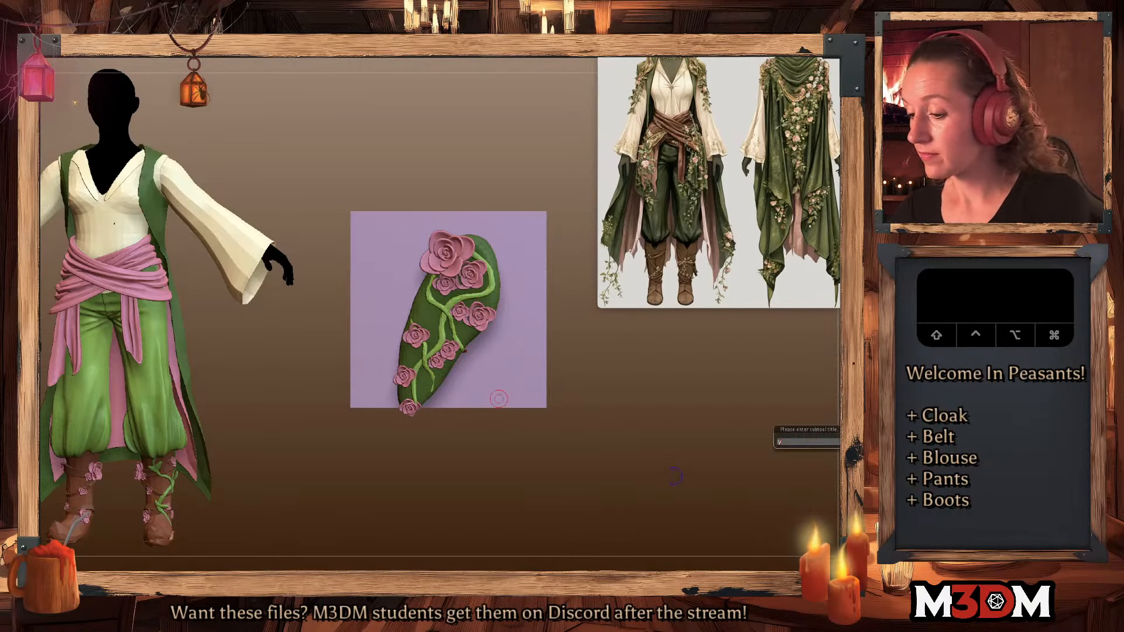
key("Return")
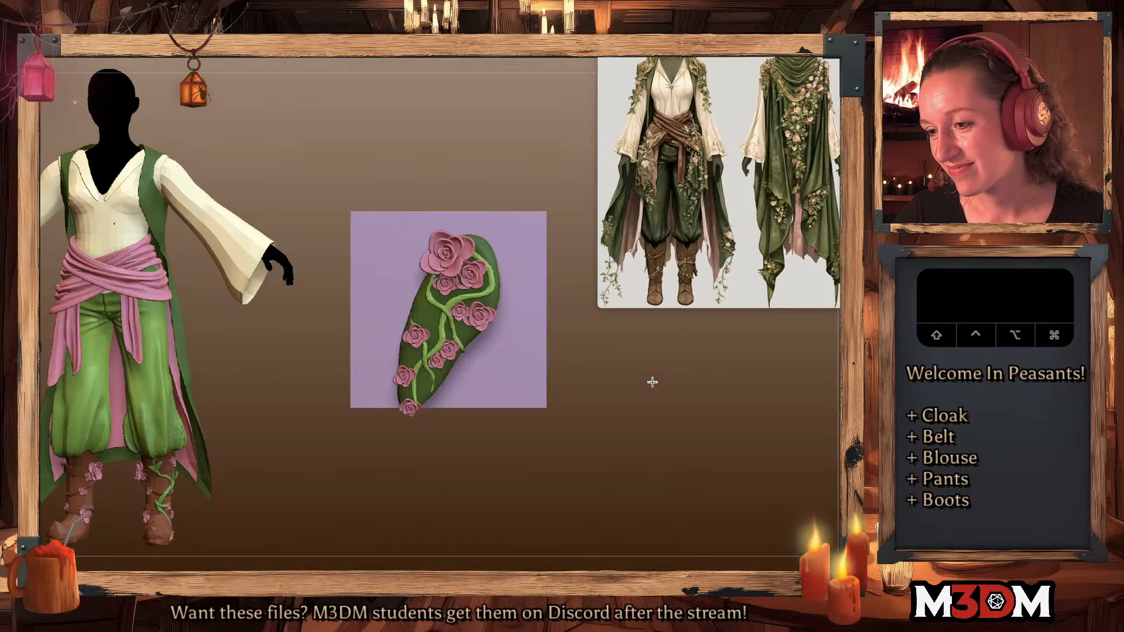
key("shift+f")
key("shift+f")
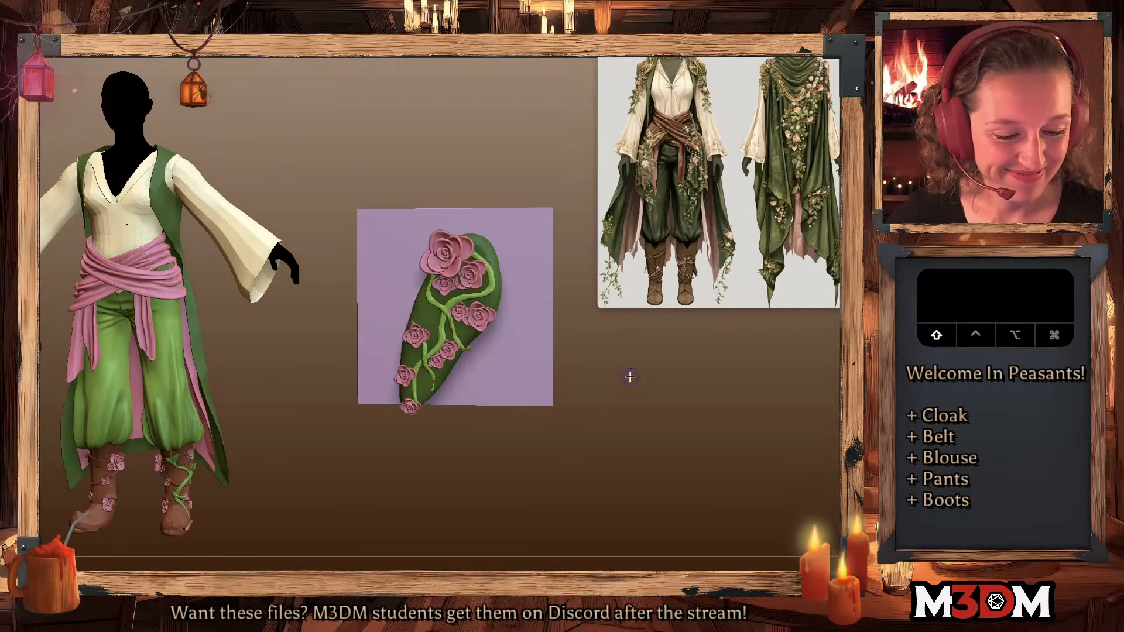
- Isolate the green base shape from all other subtools and subdivide its mesh
key("space")
left_click(430, 319, "alt")
key("alt+shift+s")
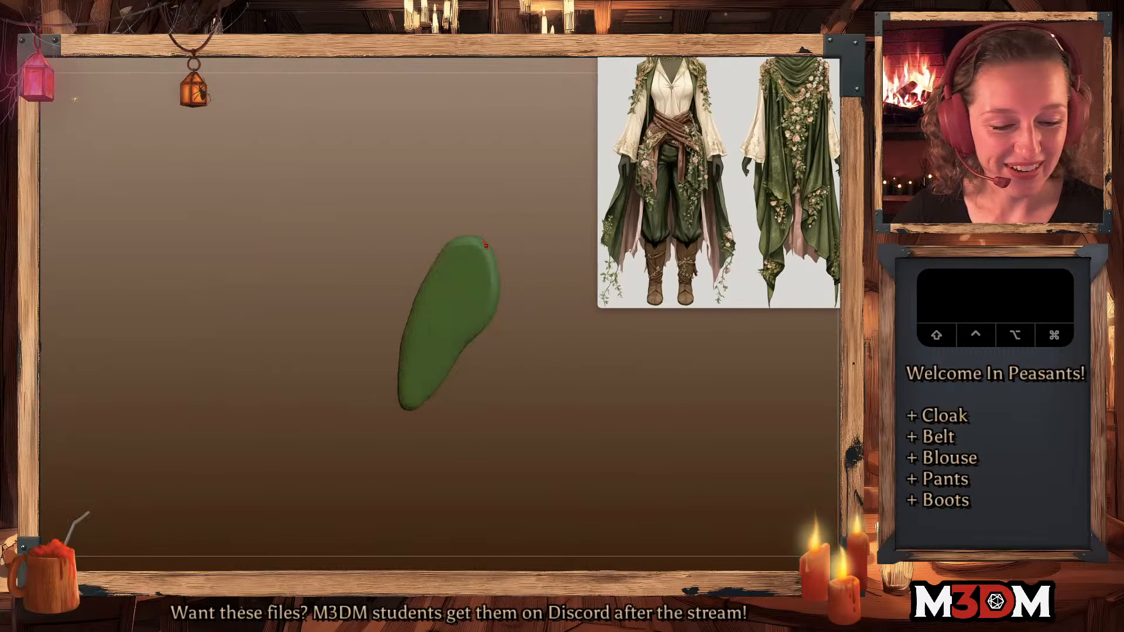
key("space")
left_click_drag(609, 366, 617, 374)
right_click_drag(617, 374, 617, 379, "ctrl")
key("space")
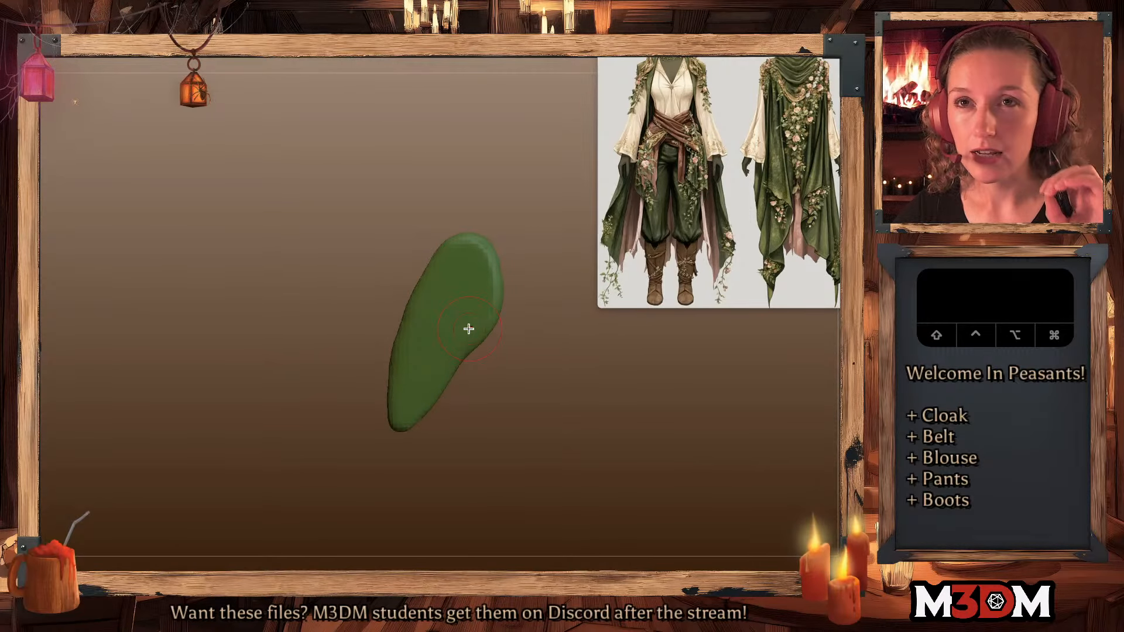
key("super+d")
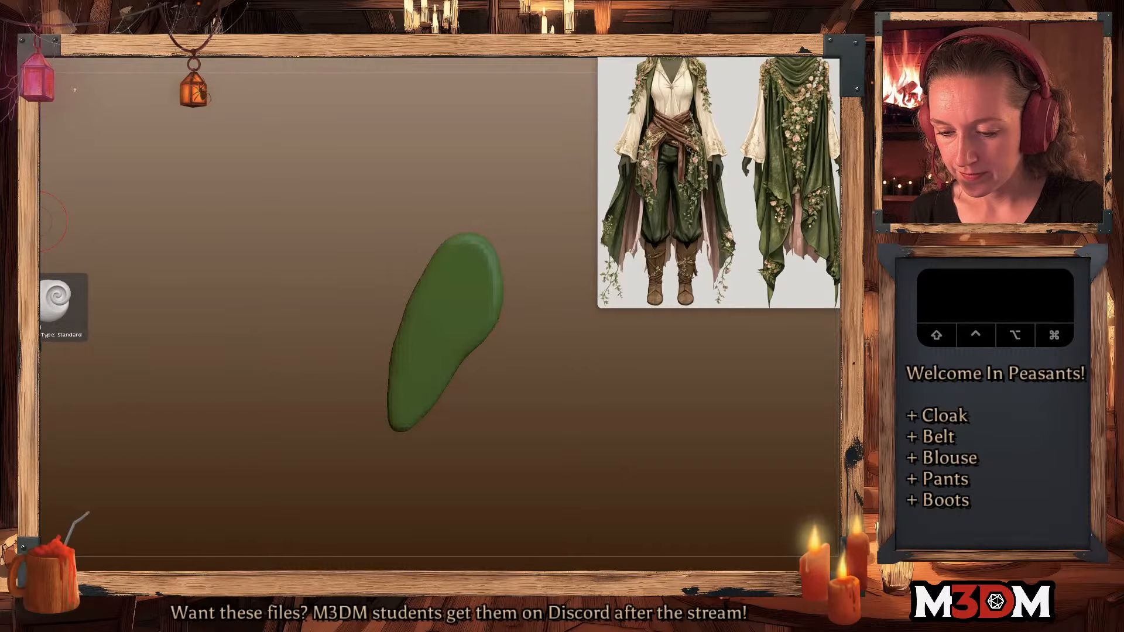
- Build up soft, uneven bumps across the front of the green base with the Clay brush
key("b")
key("c")
key("l")
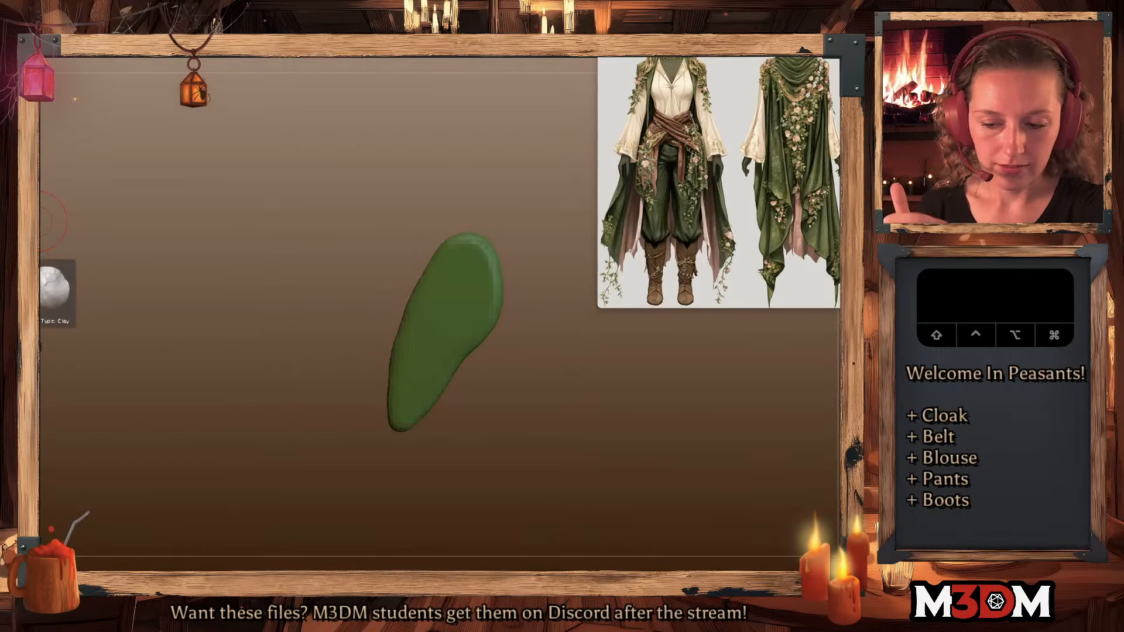
left_click(843, 327)
mouse_move(474, 246)
left_mouse_down()
mouse_move(465, 247)
mouse_move(493, 267)
mouse_move(474, 235)
mouse_move(436, 265)
mouse_move(466, 274)
left_mouse_up()
key("super+z")
mouse_move(499, 284)
left_mouse_down()
mouse_move(484, 325)
mouse_move(426, 293)
mouse_move(402, 345)
left_mouse_up()
left_click_drag(479, 323, 394, 411)
- Add clay volume around the sides and remaining areas of the green base and show all subtools again
left_click_drag(574, 377, 562, 375)
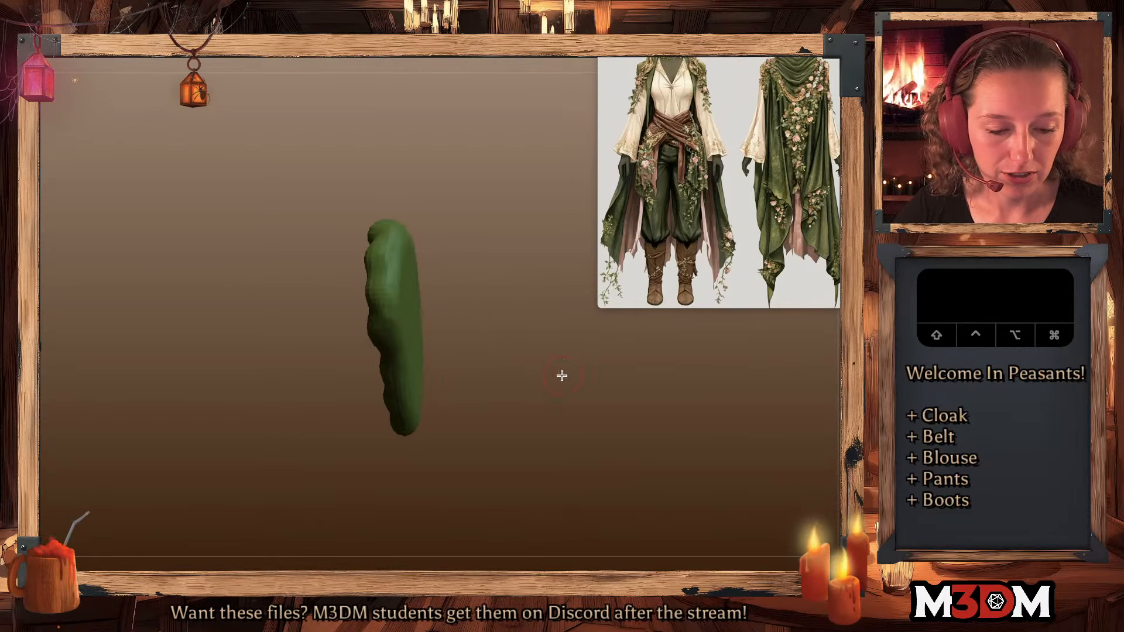
mouse_move(413, 353)
left_mouse_down()
mouse_move(397, 332)
mouse_move(389, 241)
left_mouse_up()
mouse_move(544, 257)
left_mouse_down()
mouse_move(445, 245)
mouse_move(415, 253)
mouse_move(420, 261)
left_mouse_up()
left_click_drag(458, 283, 443, 280)
left_click_drag(414, 272, 428, 339)
left_click_drag(461, 288, 515, 406)
mouse_move(434, 345)
left_mouse_down()
mouse_move(422, 239)
mouse_move(468, 287)
left_mouse_up()
left_click_drag(577, 384, 609, 396, "shift")
key("shift+f")
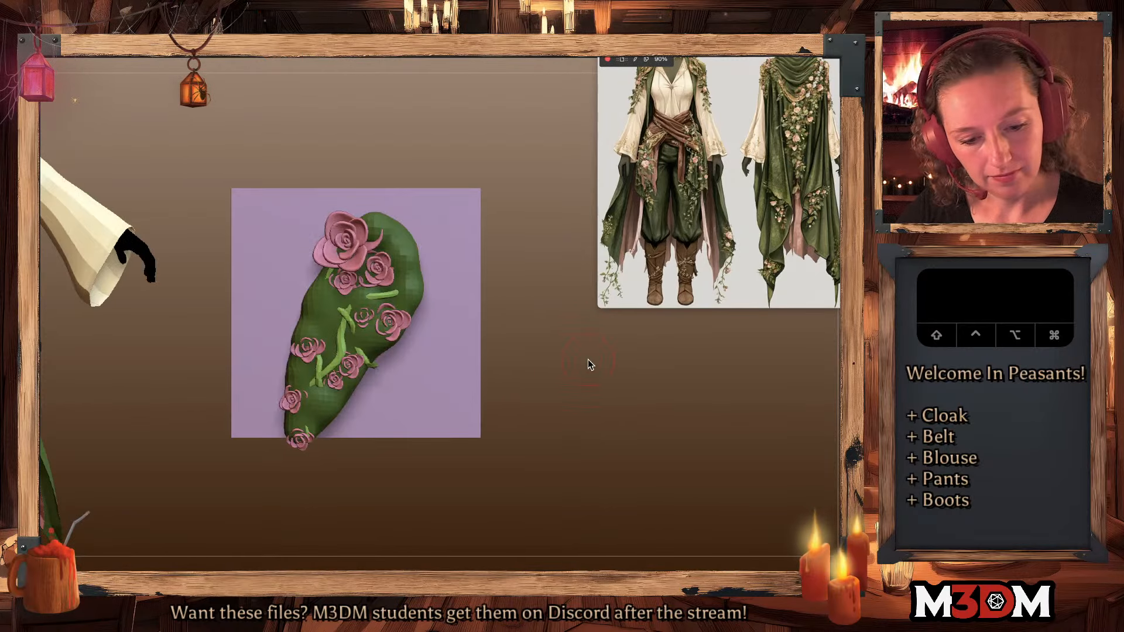
key("shift+f")
key("shift+f")
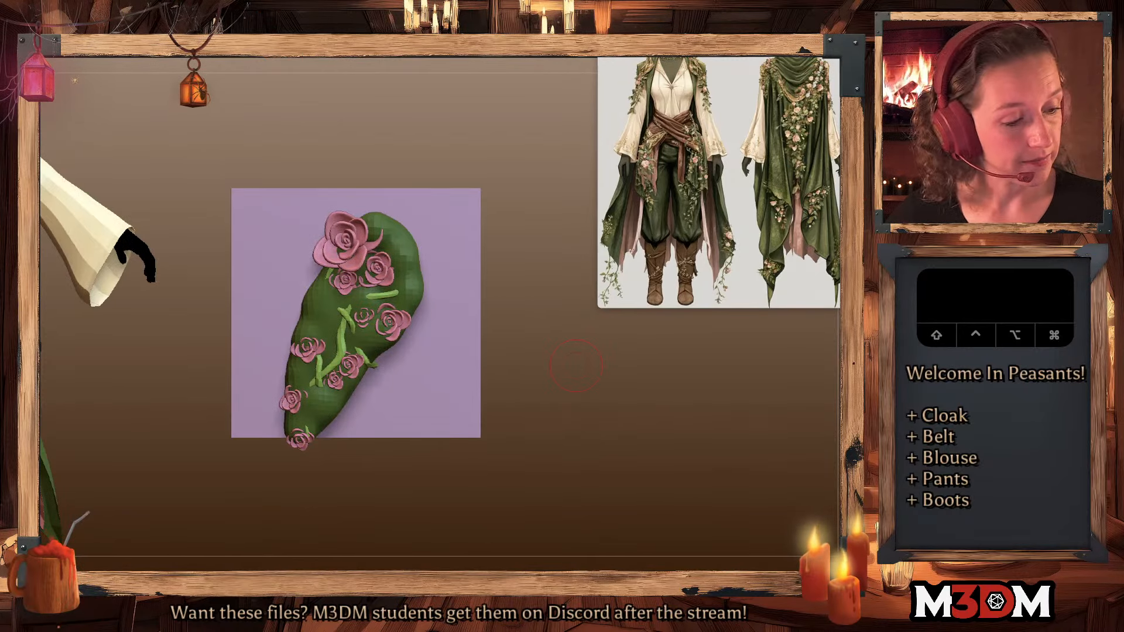
- Carve the green base back around the roses and vines to uncover the parts buried in its surface
mouse_move(370, 284)
left_mouse_down("alt")
mouse_move(361, 304)
mouse_move(382, 312)
mouse_move(342, 346)
mouse_move(319, 388)
left_mouse_up("alt")
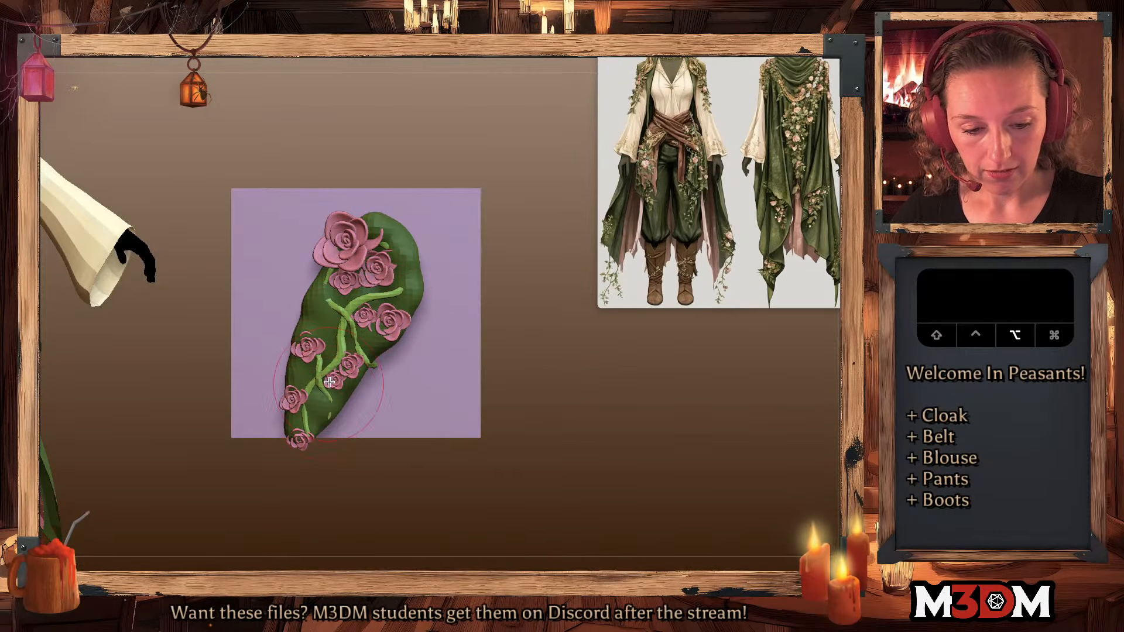
right_click(516, 332)
left_click_drag(516, 332, 526, 334)
key("shift+f")
key("shift+f")
left_click_drag(405, 269, 403, 255, "alt")
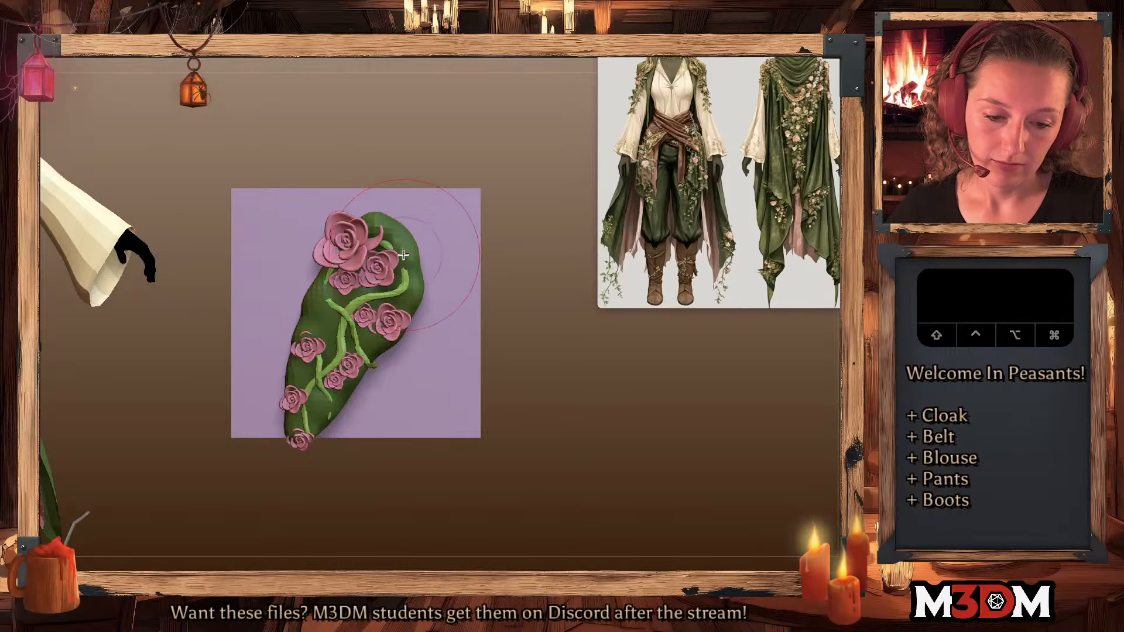
key("shift+f")
key("shift+f")
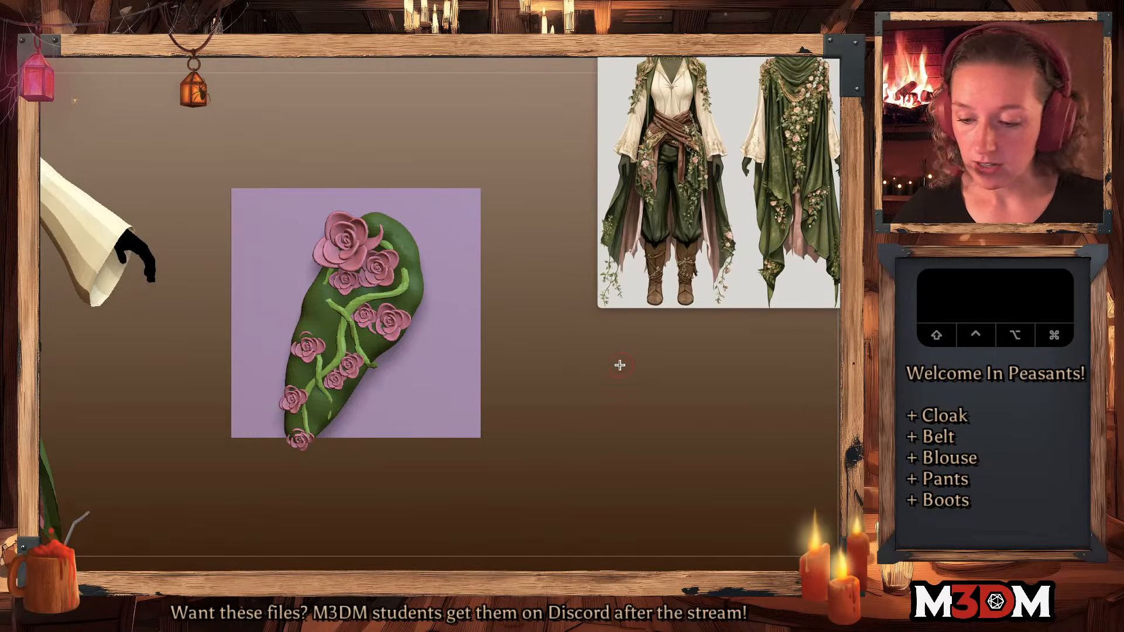
- Apply Alpha 07 to the brush and texture the front of the isolated green base with it
key("space")
left_click(489, 316)
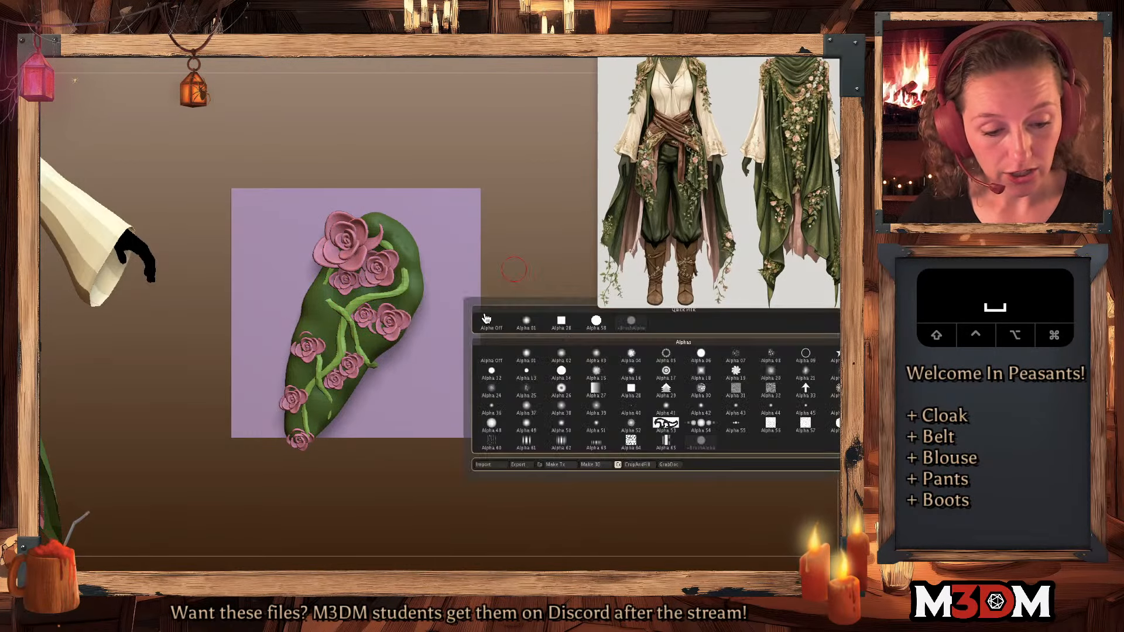
left_click(736, 356)
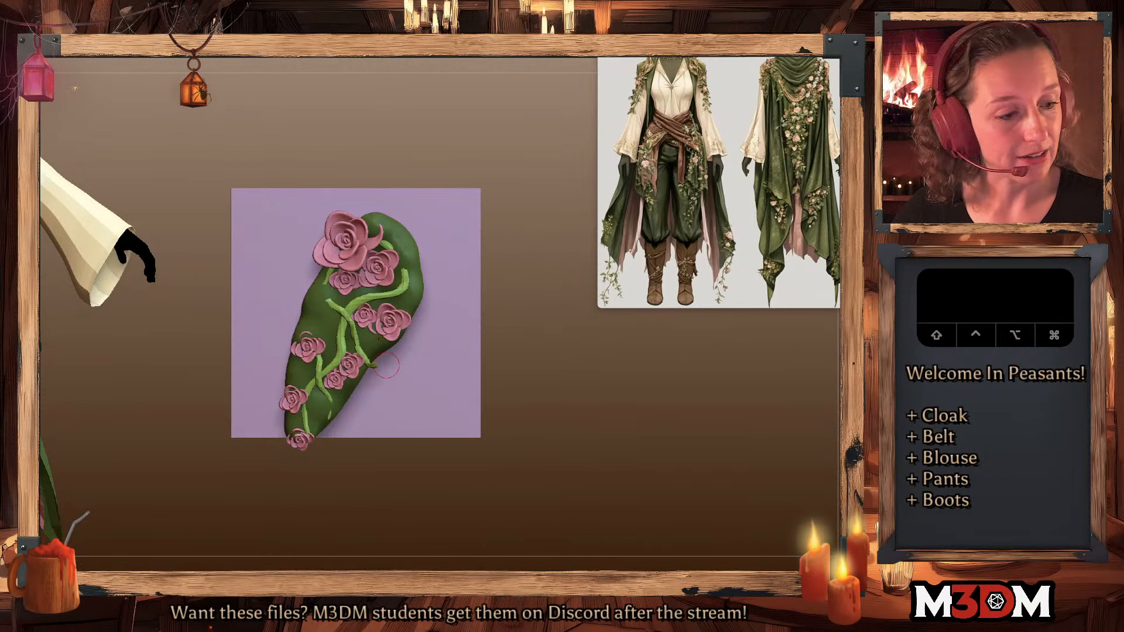
key("shift+s")
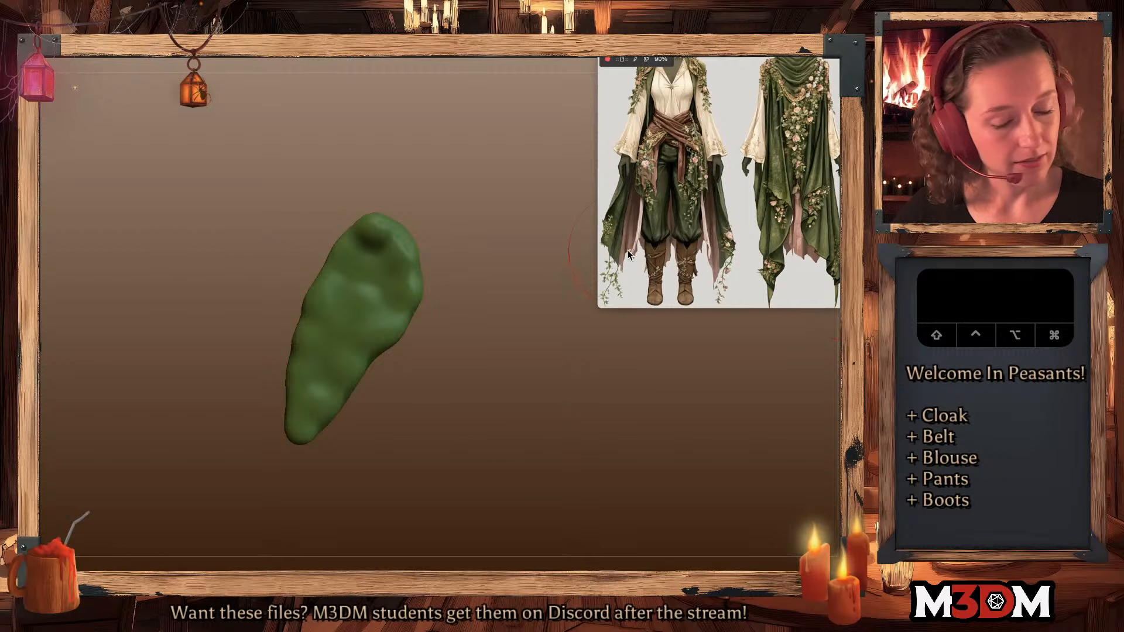
left_click_drag(381, 245, 319, 395)
key("super+z")
left_click_drag(369, 231, 313, 398)
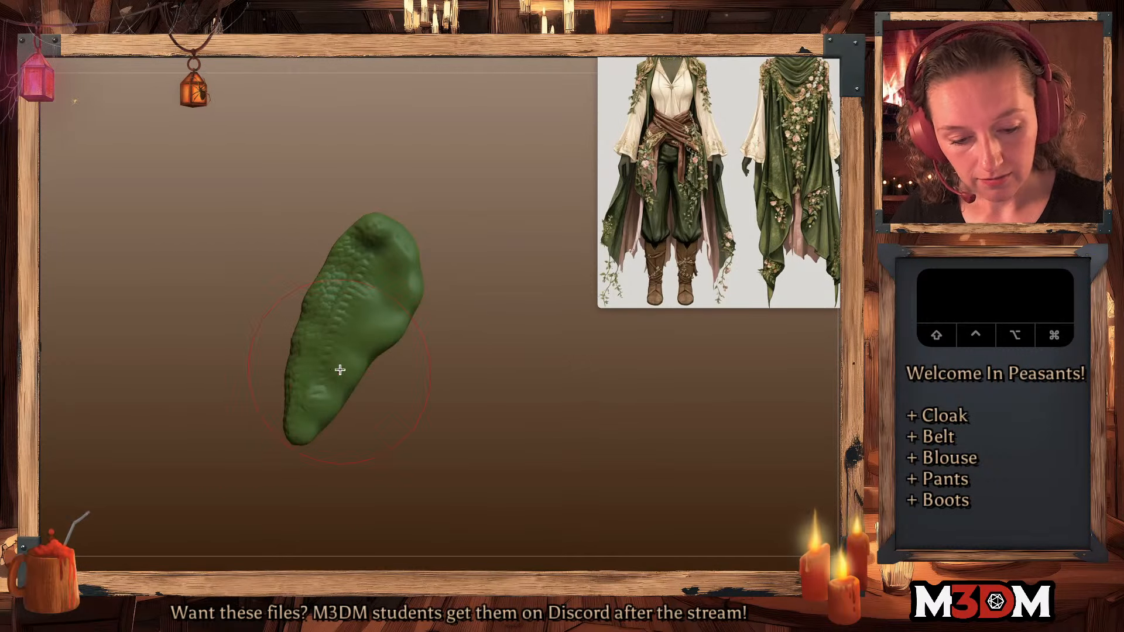
- Continue the leafy alpha texture over the green base's other sides and bring back the roses and vines
left_click_drag(497, 359, 278, 286)
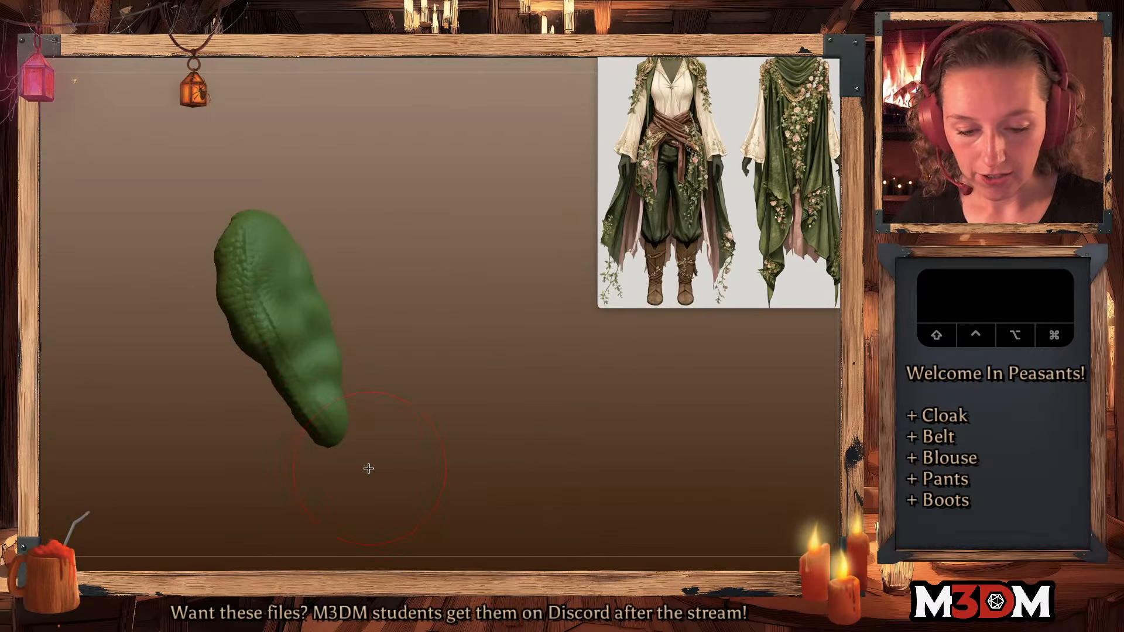
left_click_drag(369, 469, 419, 453)
mouse_move(381, 419)
left_mouse_down()
mouse_move(244, 194)
mouse_move(323, 236)
mouse_move(393, 392)
left_mouse_up()
mouse_move(462, 366)
left_mouse_down()
mouse_move(506, 341)
mouse_move(534, 361)
mouse_move(602, 374)
left_mouse_up()
key("shift+f")
key("shift+f")
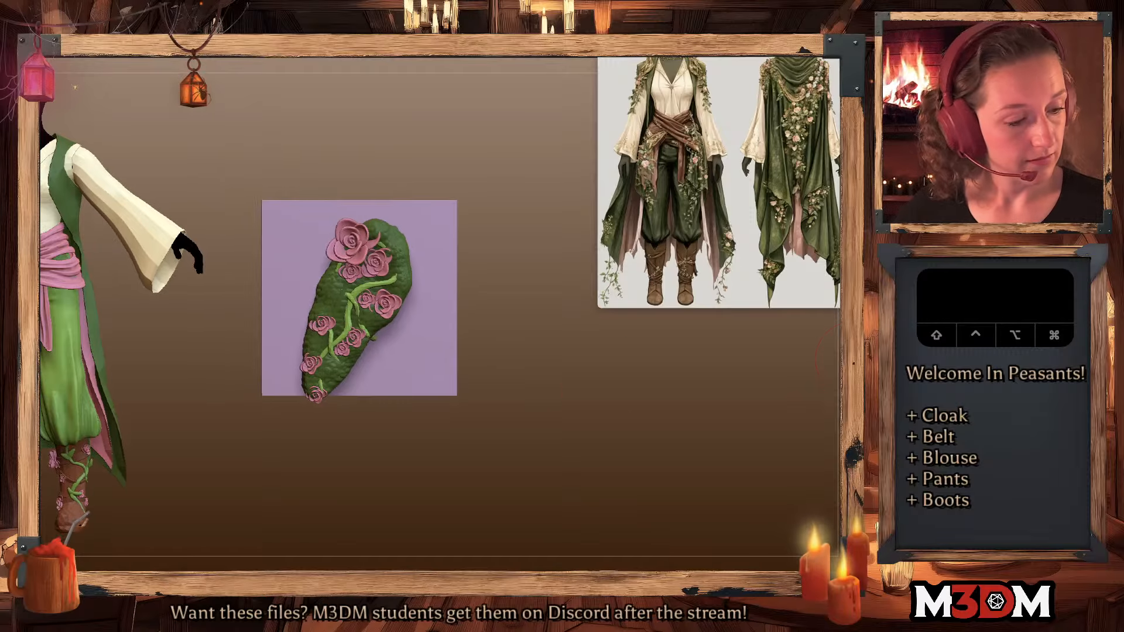
- Examine the textured base with its roses and vines beside the full character
left_click(853, 363)
left_click(346, 297, "alt")
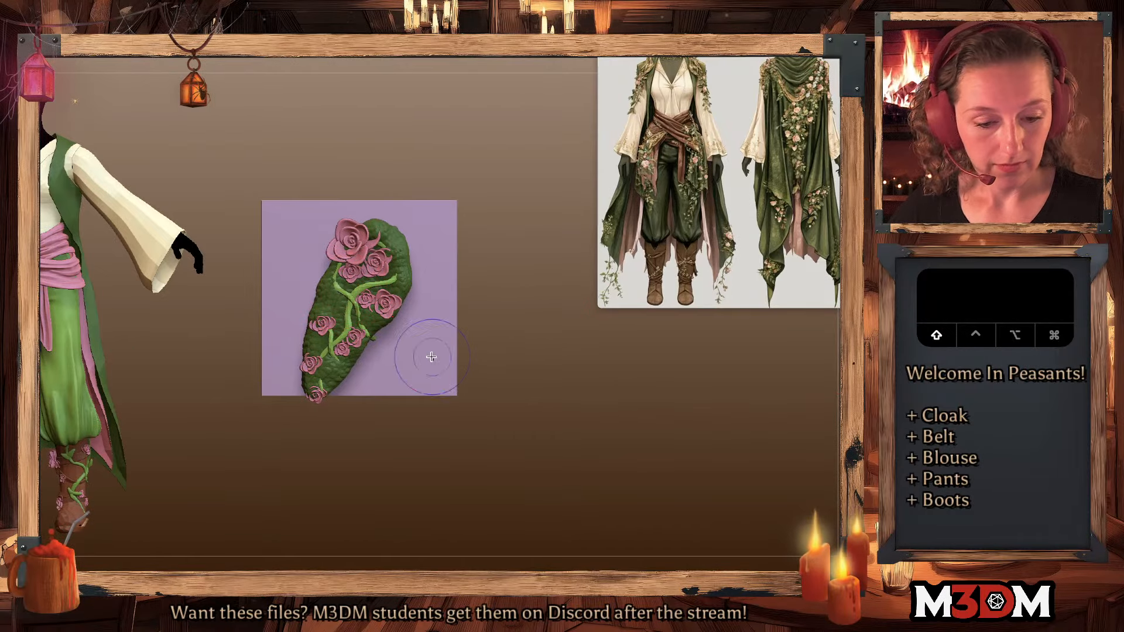
key("shift+f")
key("shift+f")
left_click_drag(612, 442, 751, 486, "alt")
left_click_drag(737, 431, 746, 409, "alt")
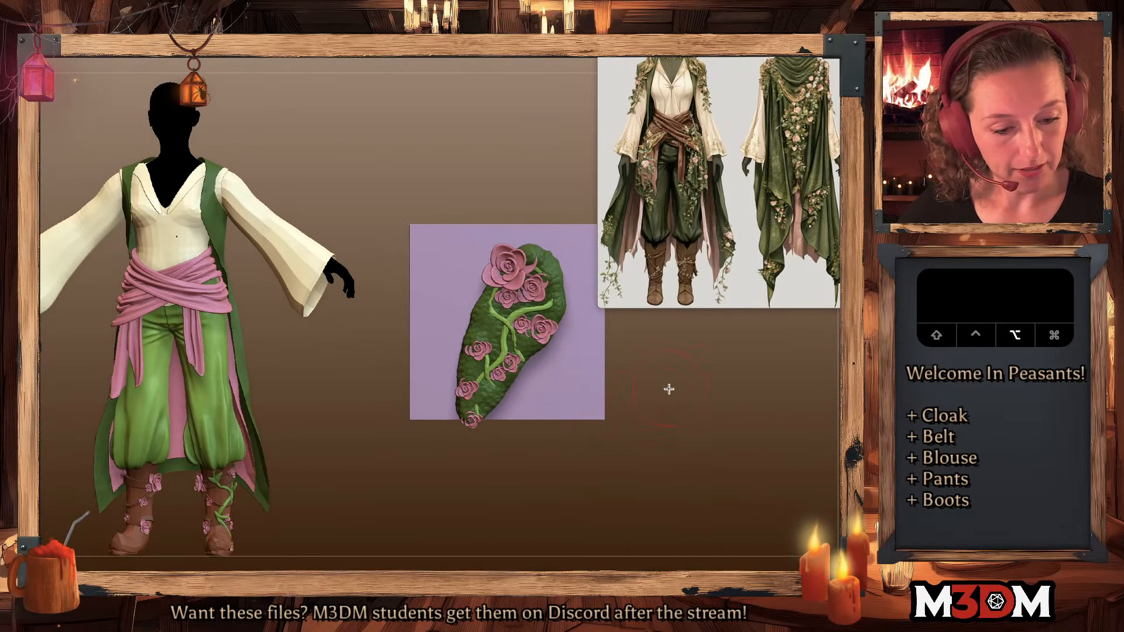
left_click_drag(669, 388, 616, 370, "alt")
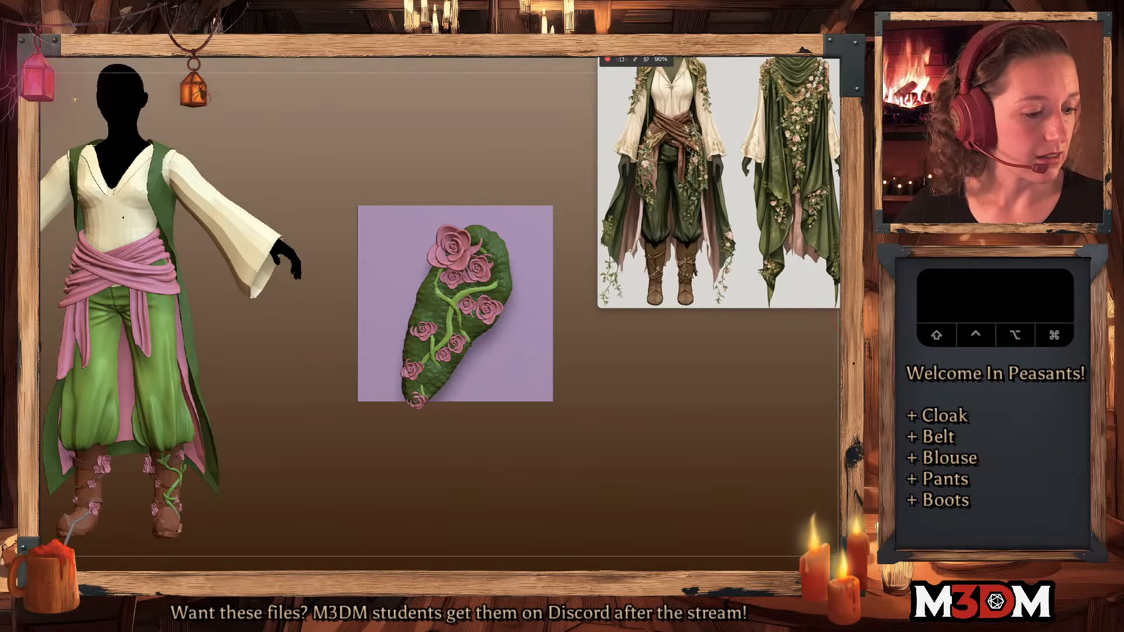
left_click(416, 315, "alt")
key("shift+f")
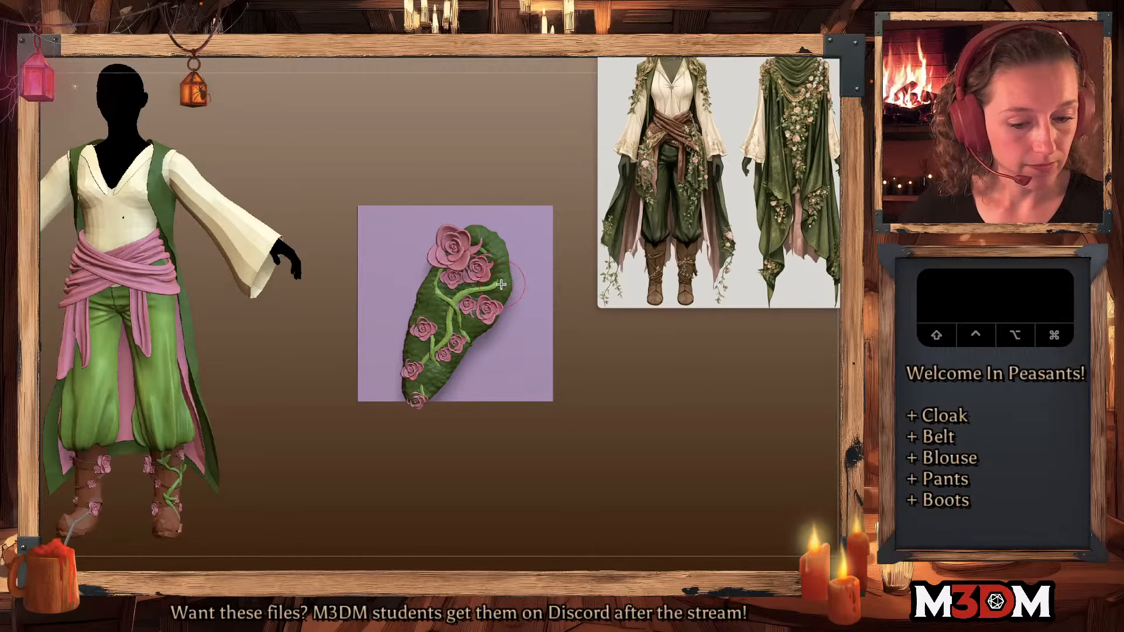
key("w")
left_click(457, 271)
left_click(467, 308, "super")
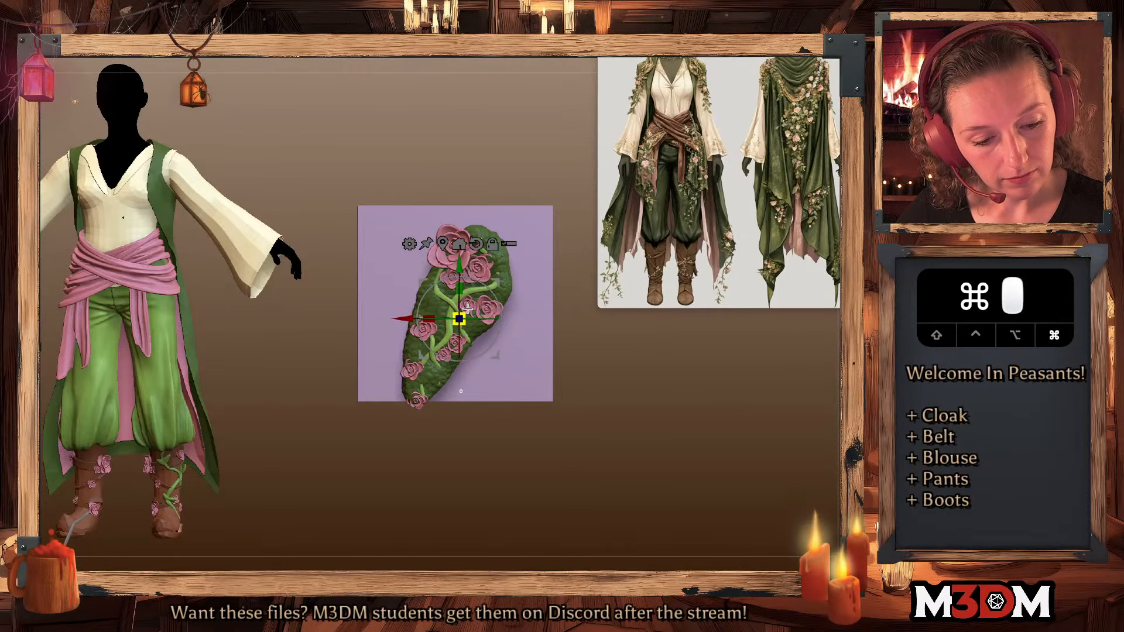
key("q")
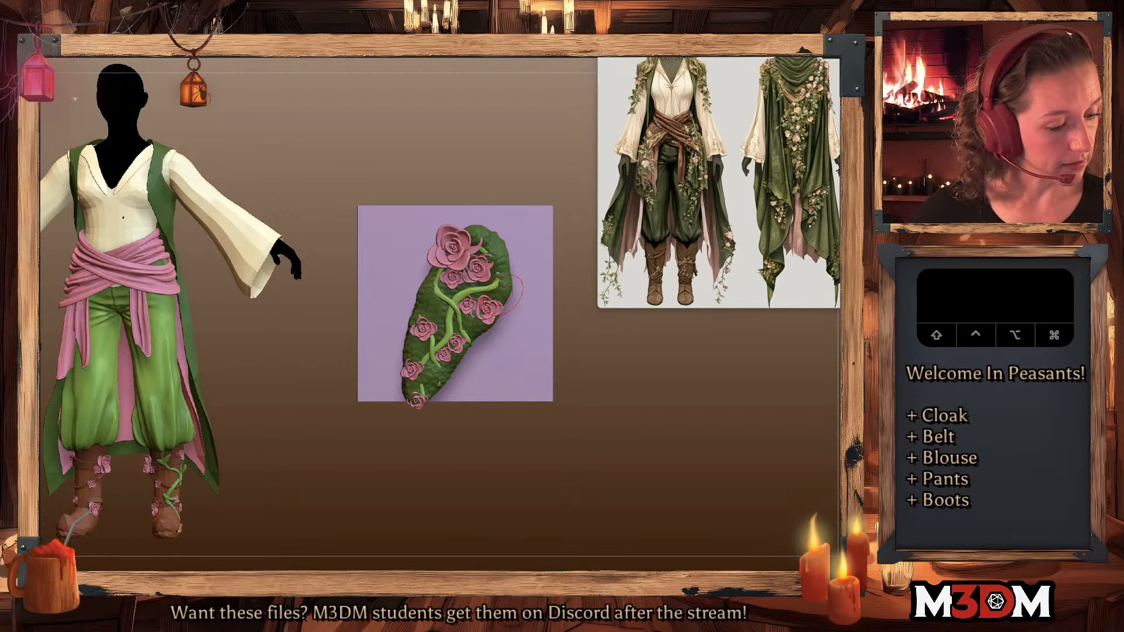
type("25")
key("Return")
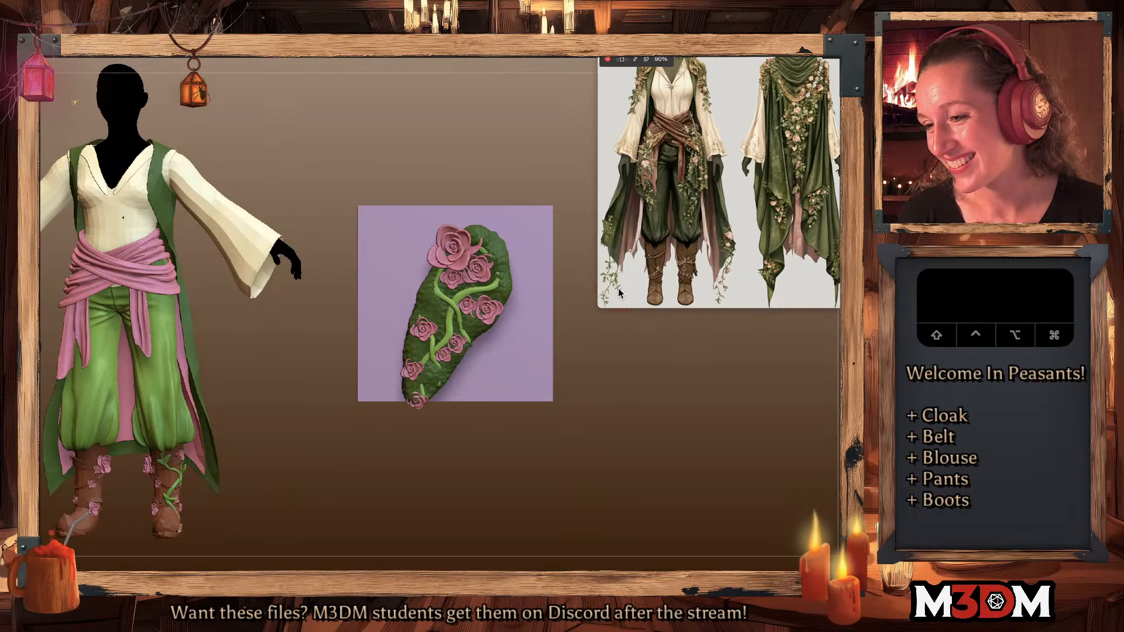
left_click(632, 375)
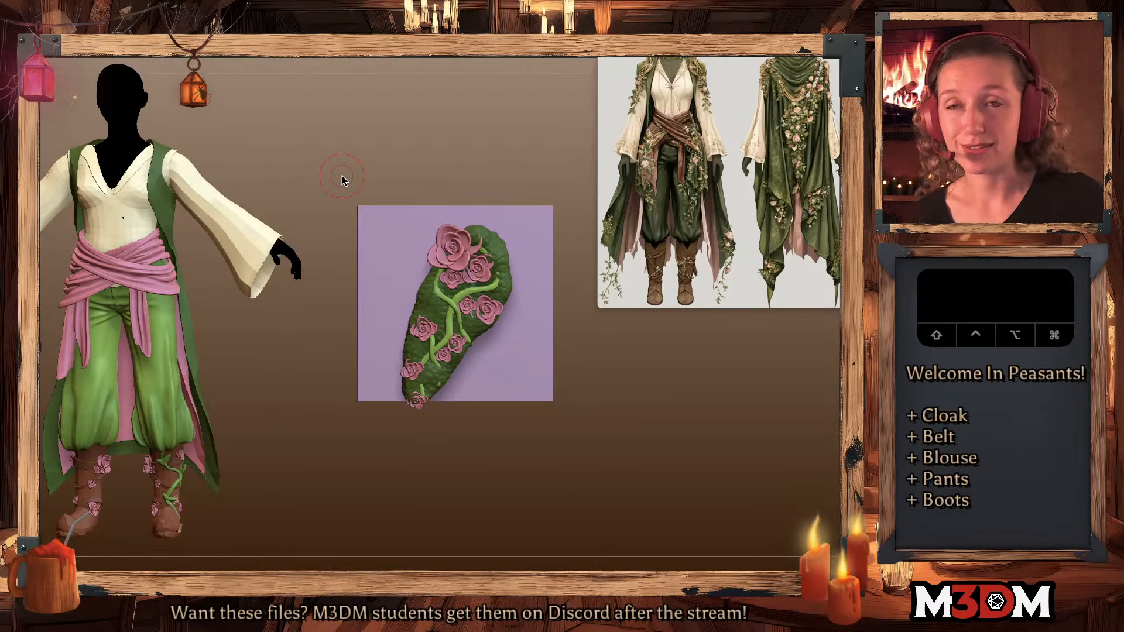
- Add a sphere as a new subtool and place it above the rose and vine piece
left_click_drag(665, 385, 681, 383)
left_click(854, 469)
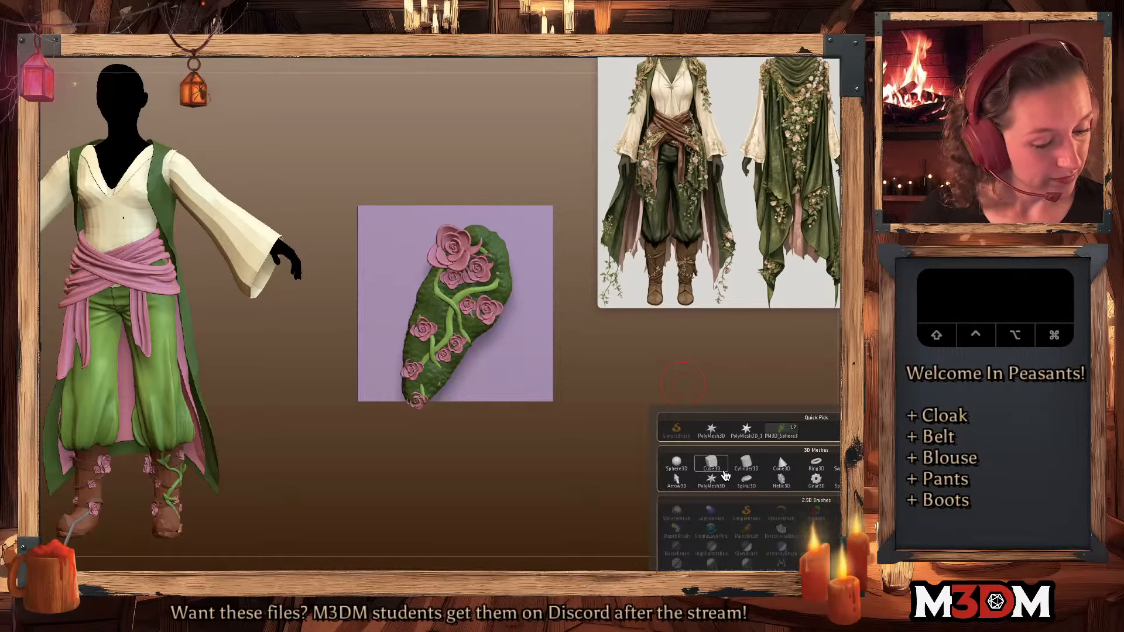
left_click(677, 469)
key("q")
key("w")
left_click_drag(121, 301, 88, 313)
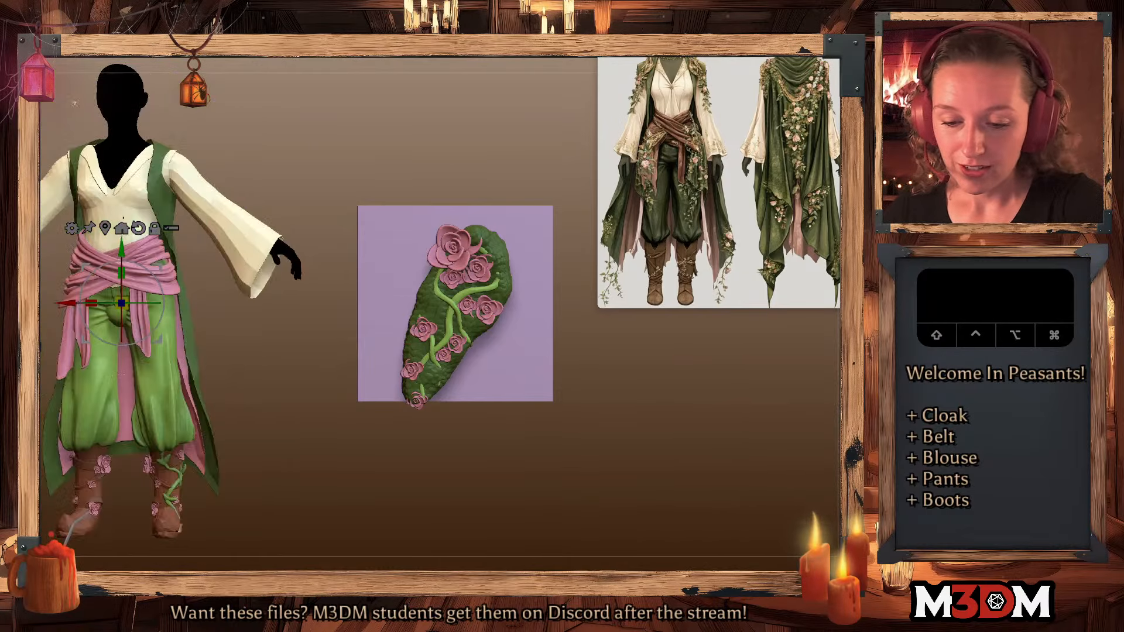
left_click_drag(157, 262, 373, 158)
key("q")
key("q")
key("w")
key("q")
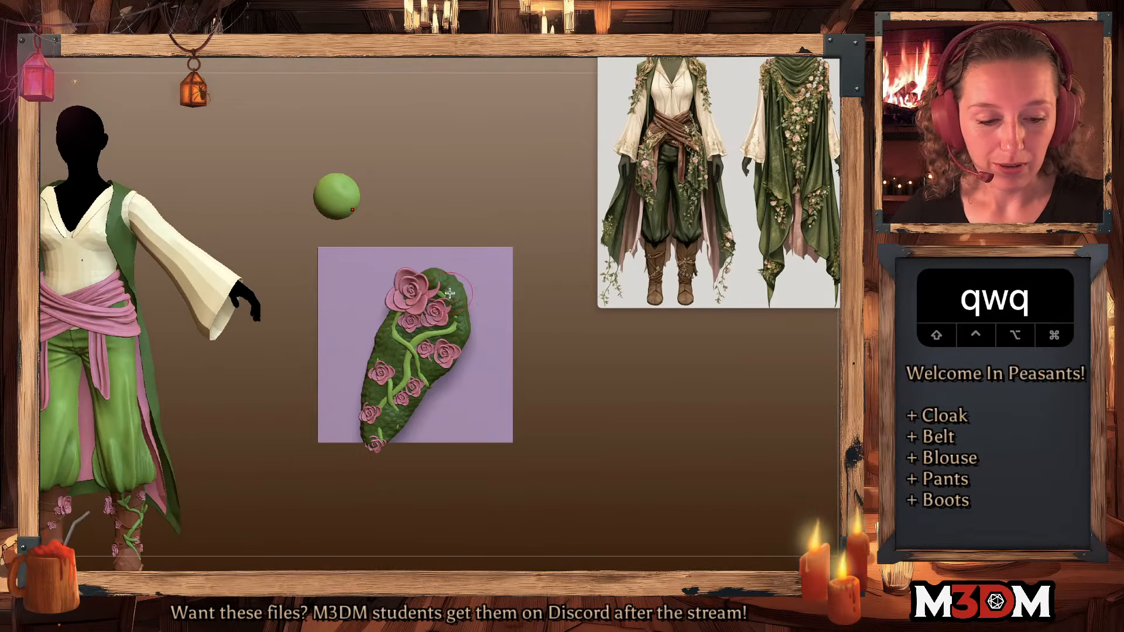
key("q")
key("w")
- Squash the green sphere into a thin, tall oval as the blank for a leaf
key("q")
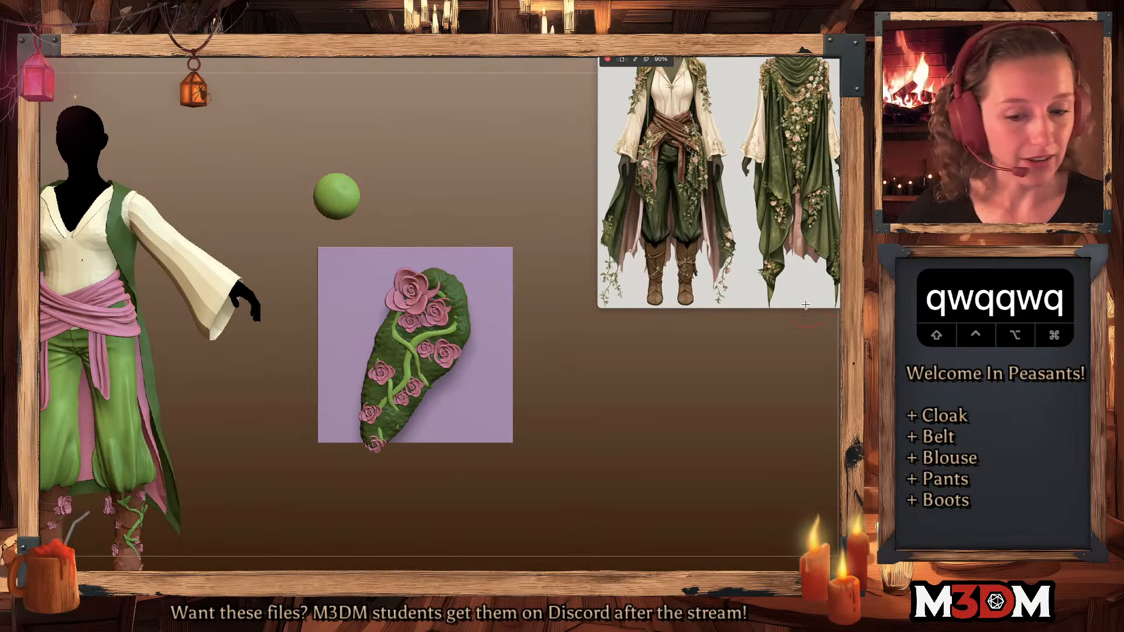
key("q")
key("w")
left_click_drag(422, 171, 459, 181)
left_click_drag(348, 201, 327, 192)
key("q")
left_click_drag(438, 178, 453, 181, "shift")
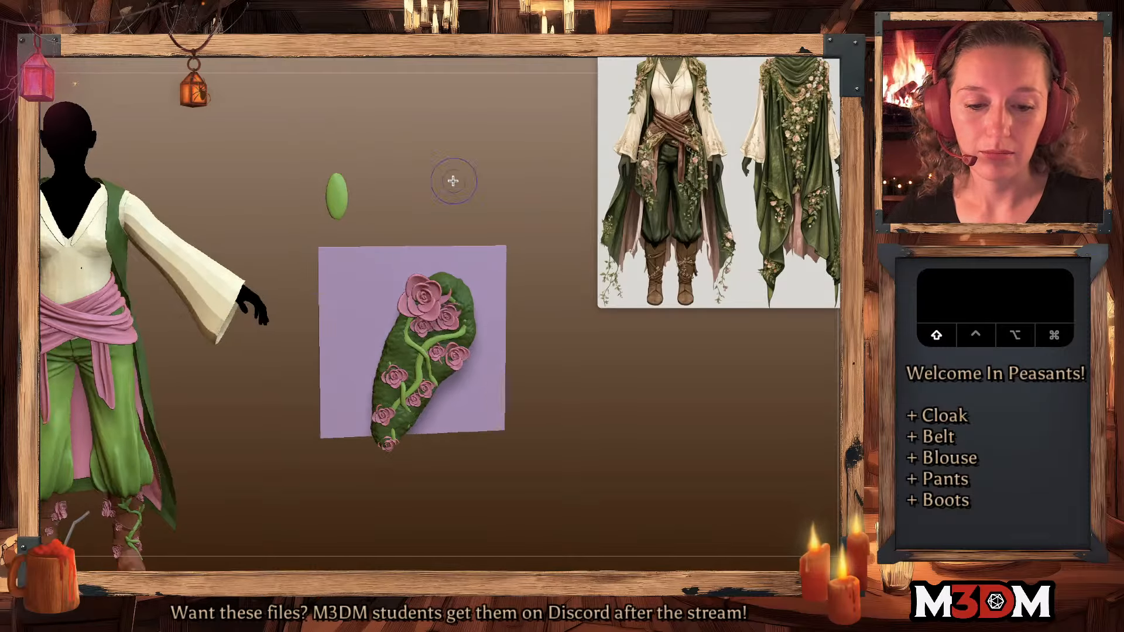
key("q")
key("w")
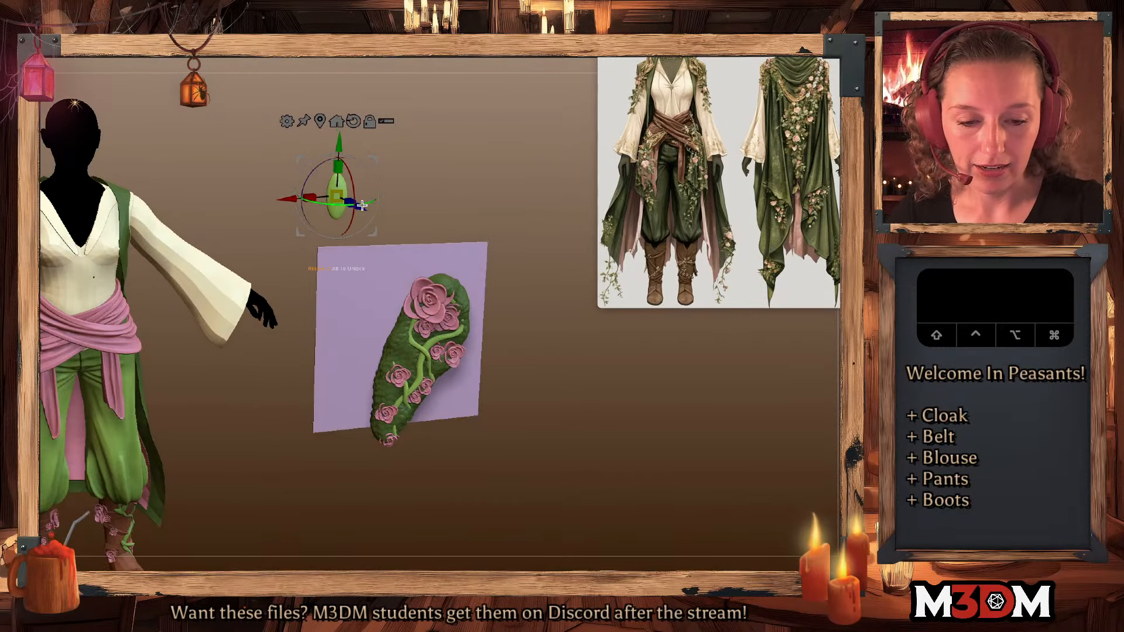
left_click_drag(362, 205, 418, 222)
key("q")
- Lower the flattened oval so it sits beside the textured rose base, over the edge of the purple panel
left_click_drag(591, 354, 623, 396, "shift")
key("q")
key("w")
left_click_drag(395, 159, 397, 323)
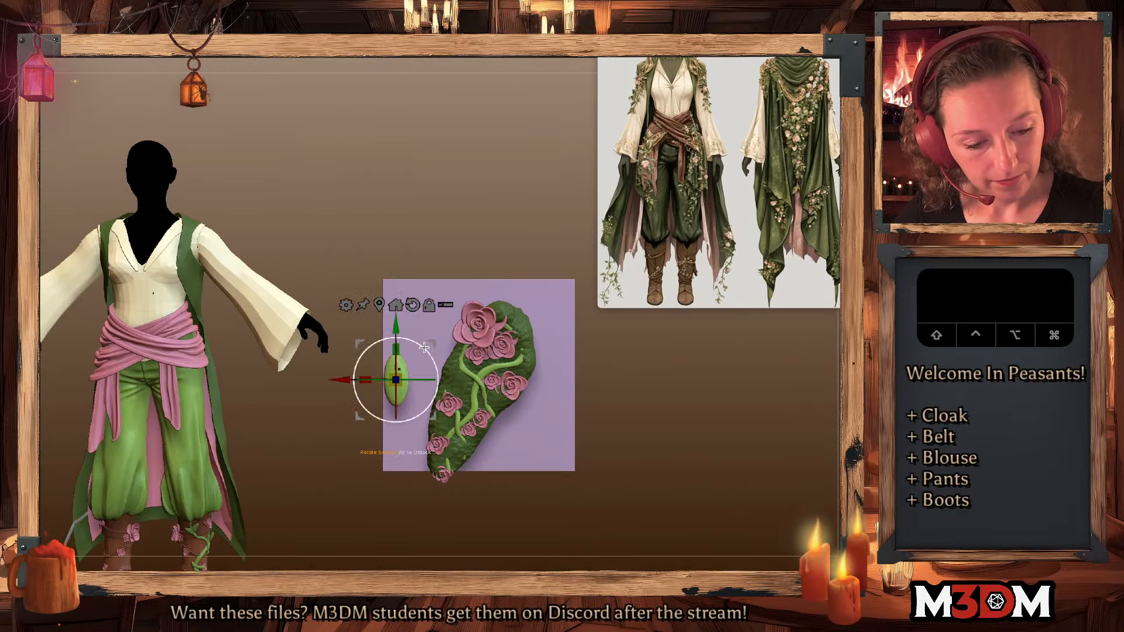
key("q")
- Carve a midrib and angled side veins into the oval with the DamStandard brush to form a leaf
key("space")
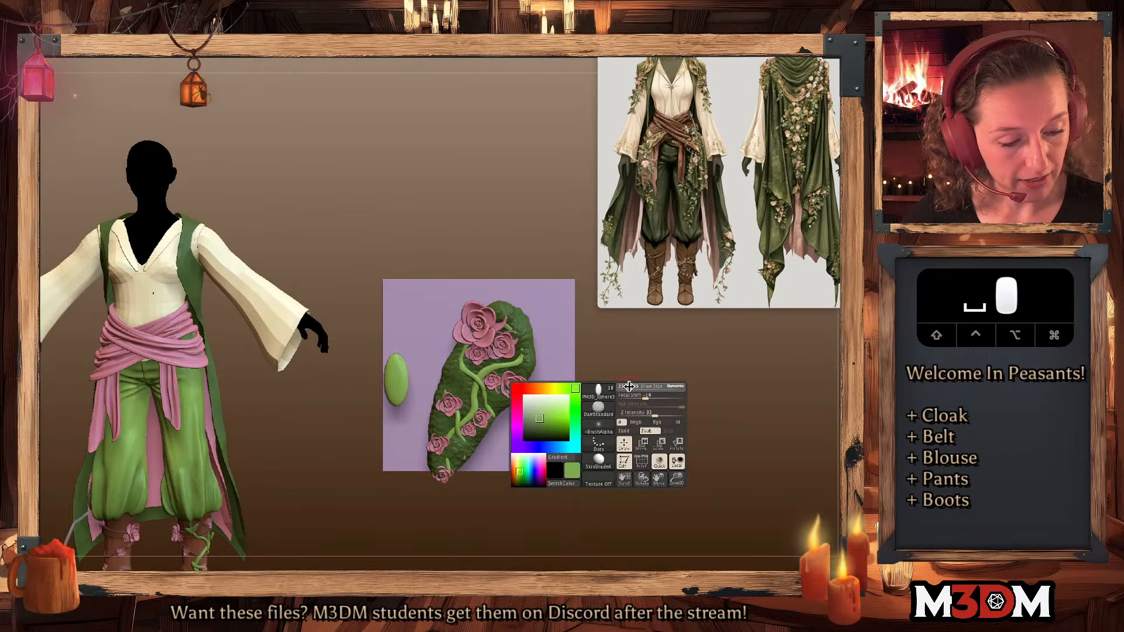
left_click_drag(608, 403, 609, 427, "alt")
key("space")
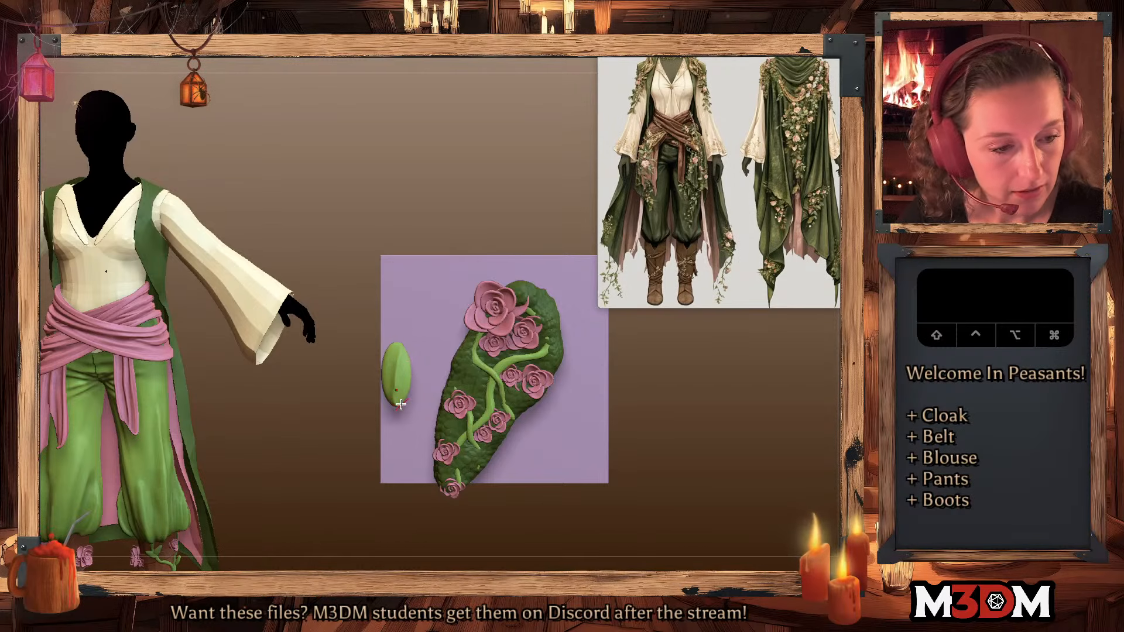
key("shift+f")
left_click(405, 357)
mouse_move(392, 366)
left_mouse_down()
mouse_move(396, 345)
mouse_move(388, 356)
left_mouse_up()
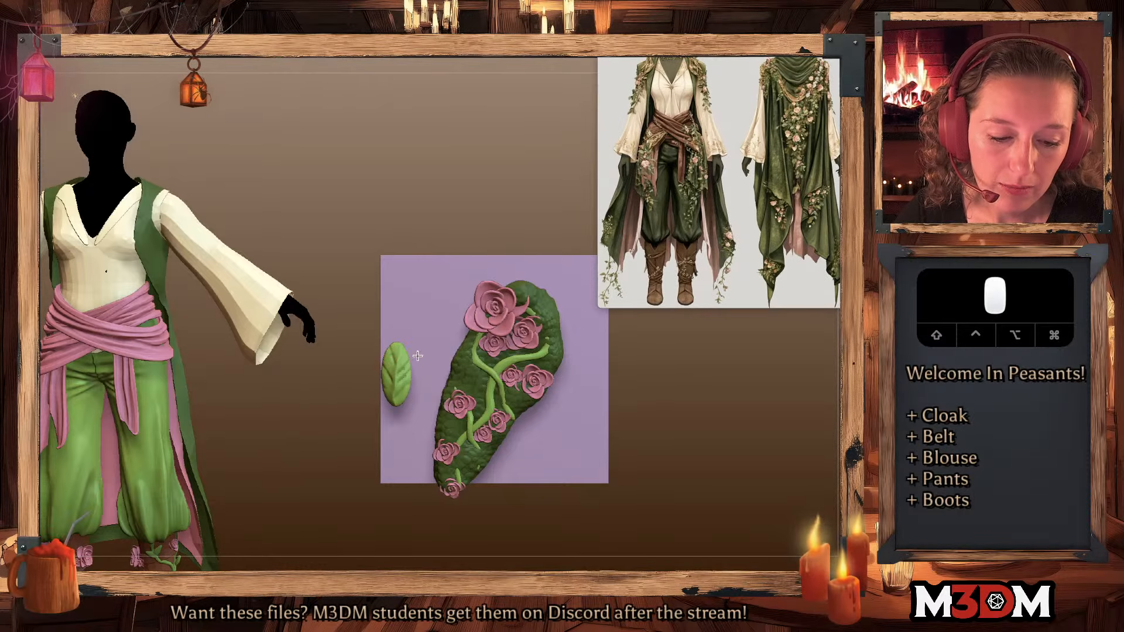
- Reshape the veined leaf into a slimmer, slightly curved outline with a pointed tip, undoing unwanted strokes
key("super+z")
right_click(406, 384)
left_click_drag(398, 386, 397, 331)
left_click_drag(390, 391, 403, 319)
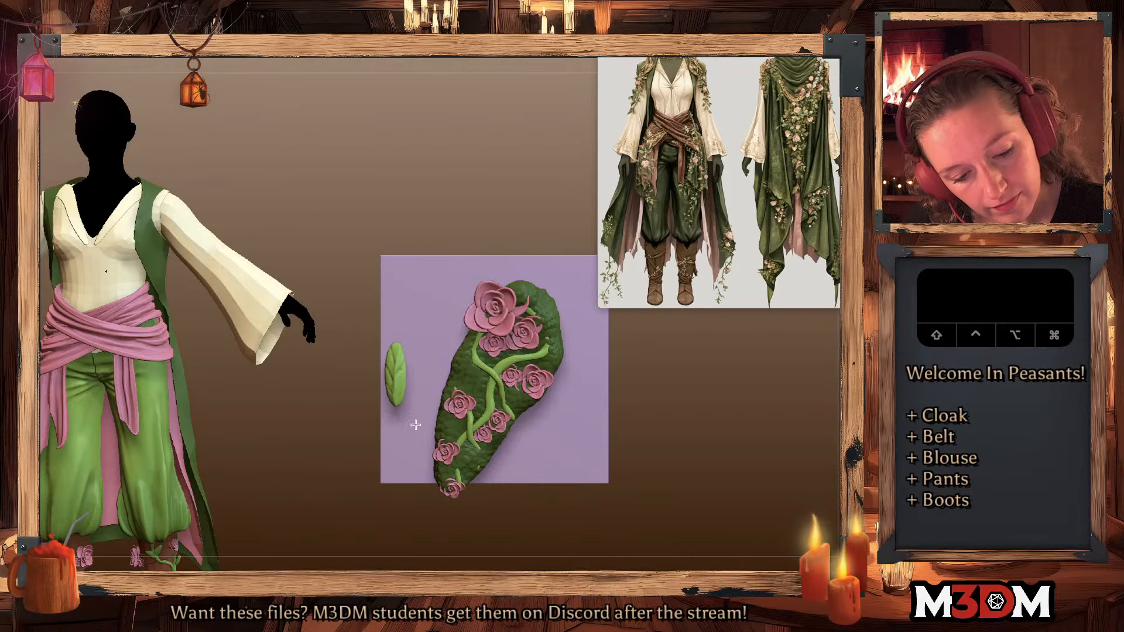
key("s")
mouse_move(390, 393)
left_mouse_down()
mouse_move(345, 393)
mouse_move(383, 376)
mouse_move(409, 381)
left_mouse_up()
right_click(379, 419)
key("super+z")
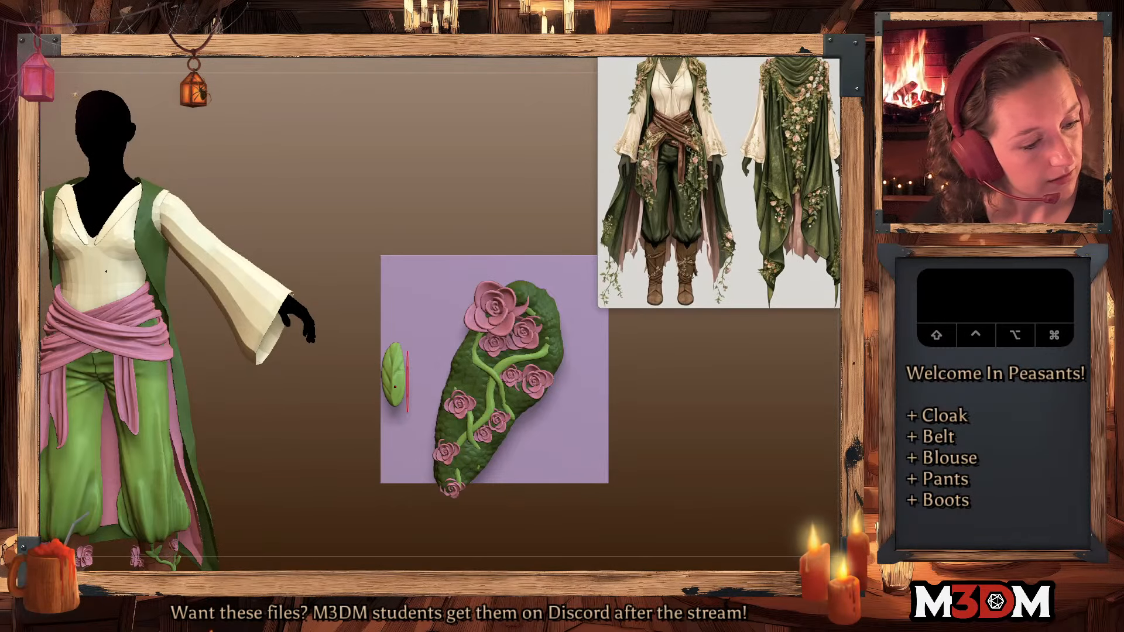
left_click(407, 381)
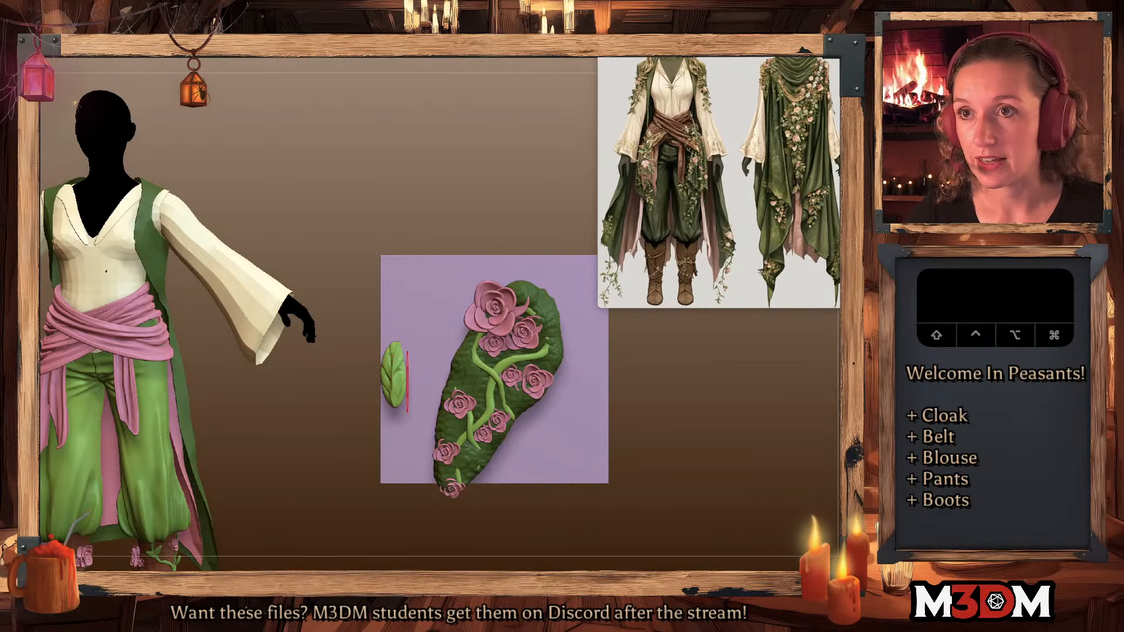
key("super+z")
key("super+shift+z")
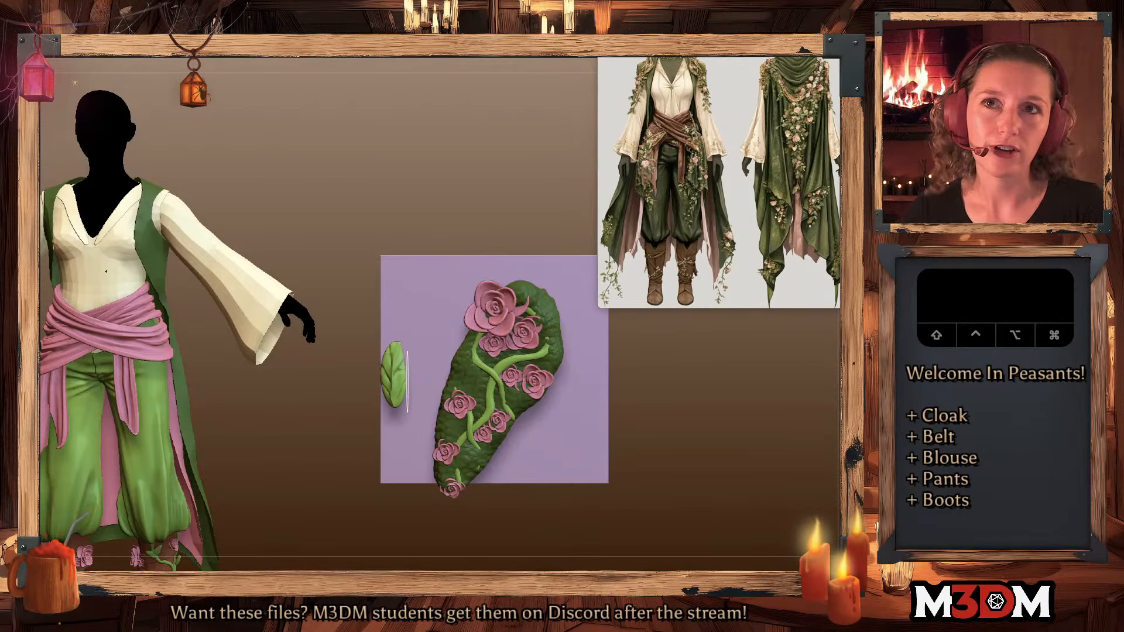
- Decimate the leaf to a custom target of 5k points
right_click(681, 364)
left_click(681, 364)
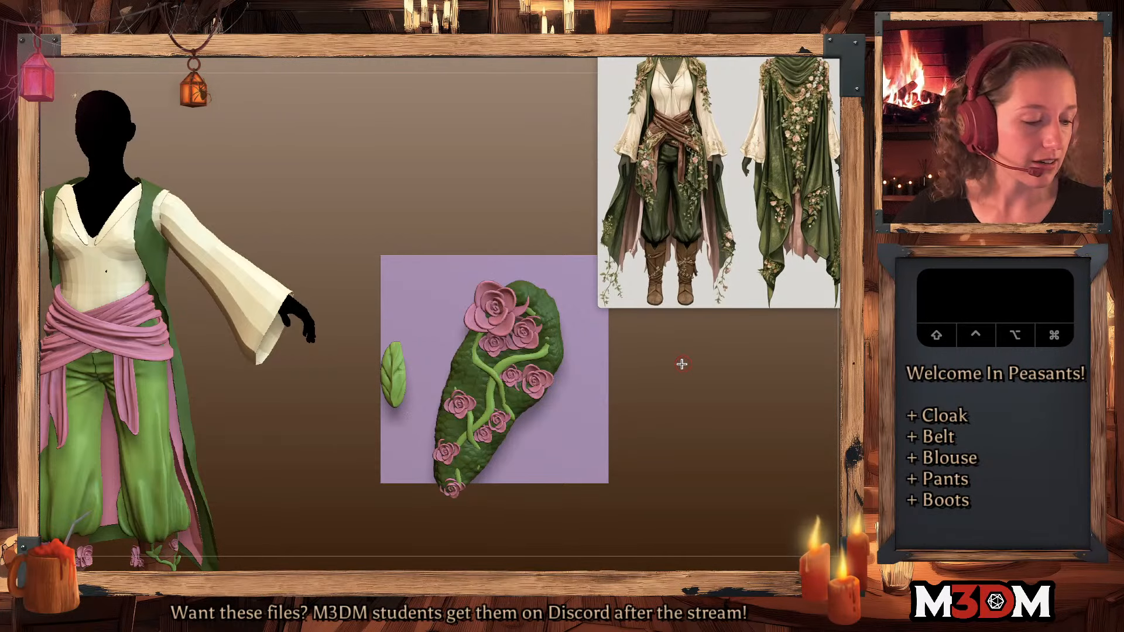
left_click(683, 364)
type("5")
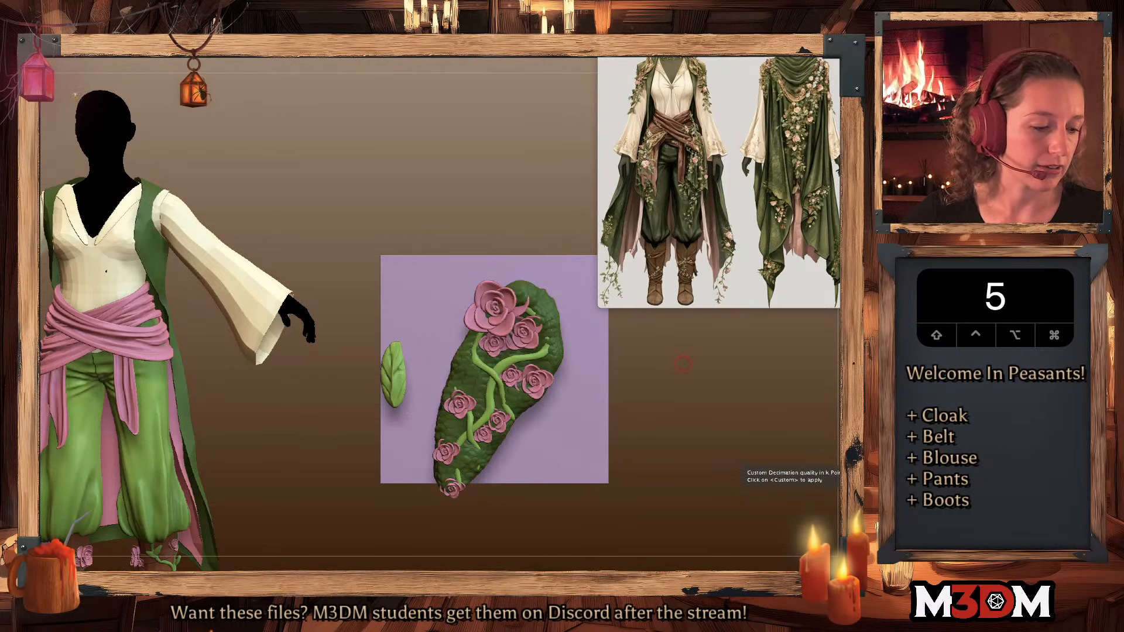
key("Return")
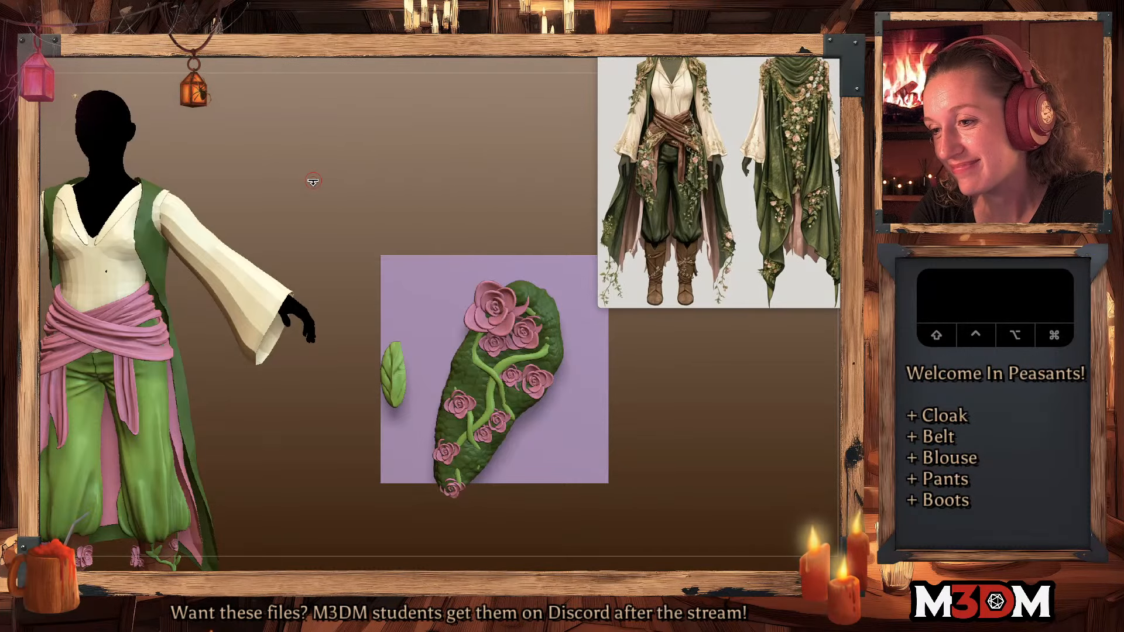
left_click_drag(664, 393, 665, 392)
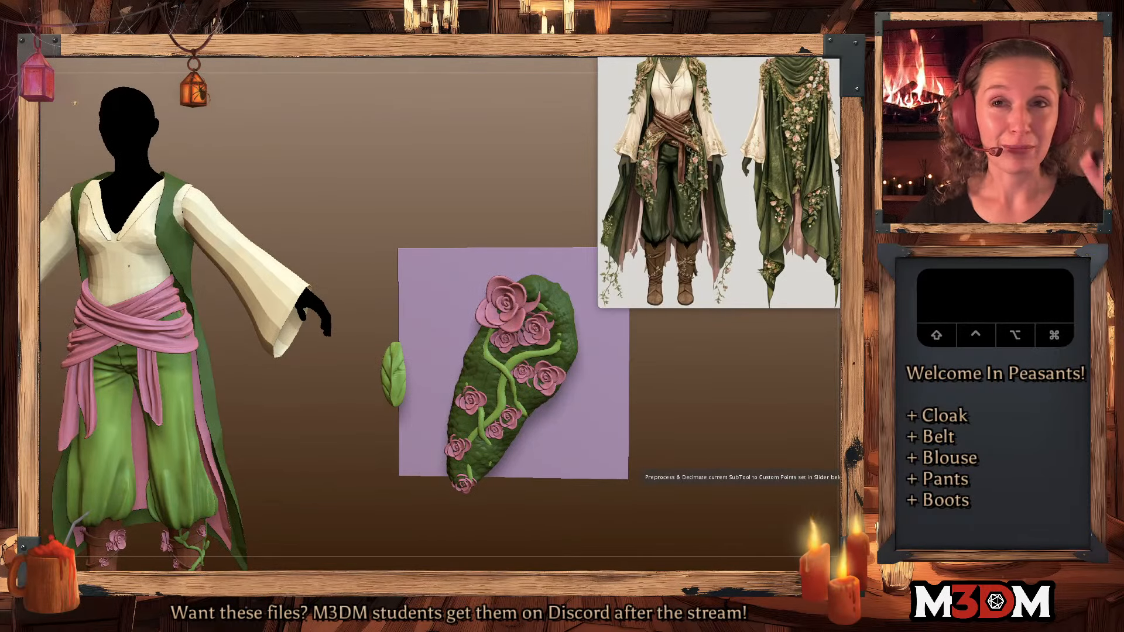
left_click_drag(687, 404, 690, 408)
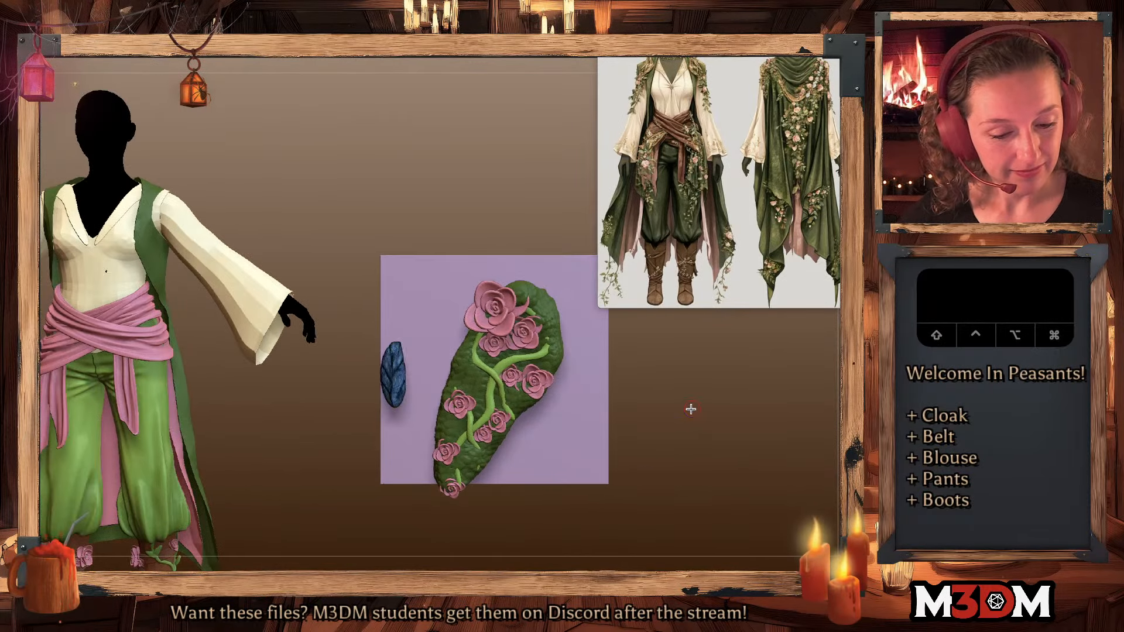
- Center the transform gizmo on the leaf and isolate the leaf in a side view
key("space")
key("q")
key("w")
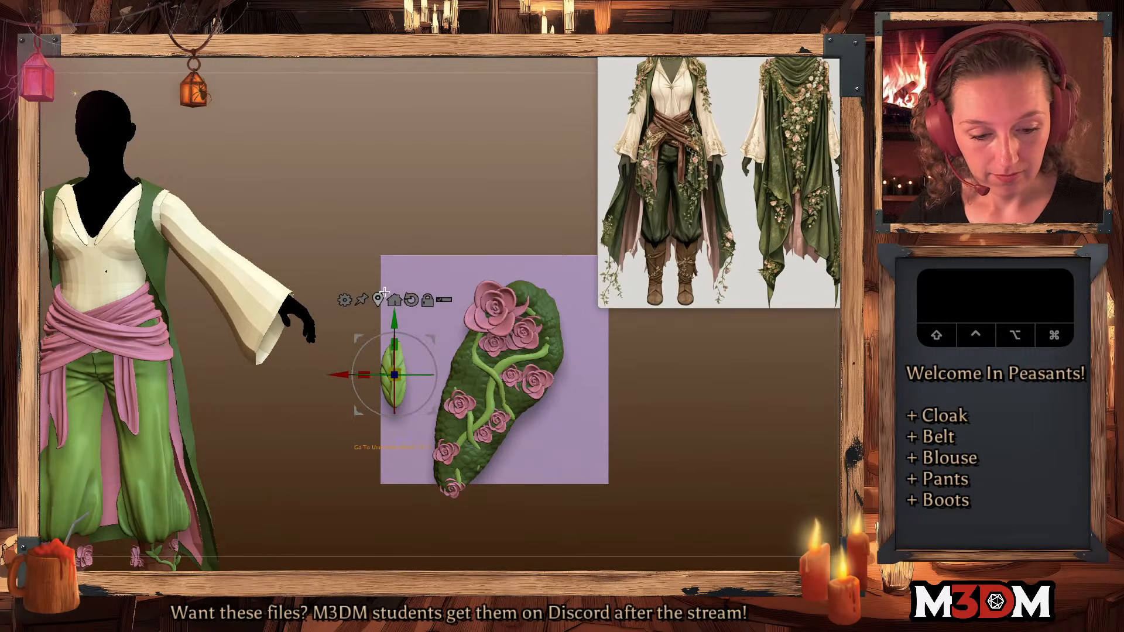
key("q")
left_click_drag(594, 367, 488, 424)
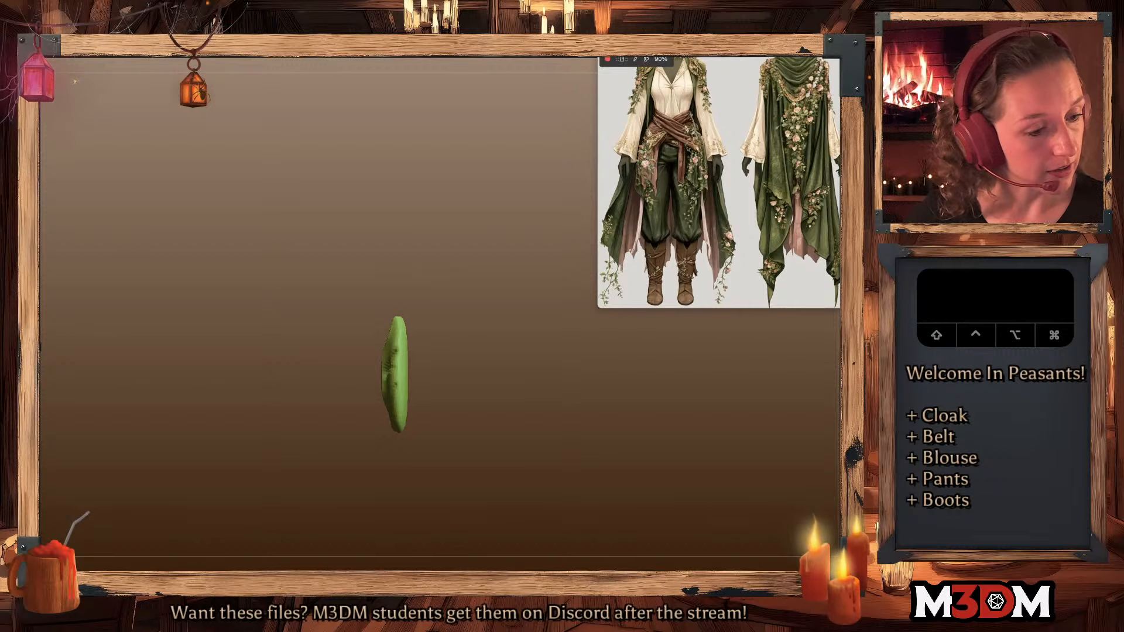
- Try to mirror the veined side of the isolated leaf onto its back
key("super+z")
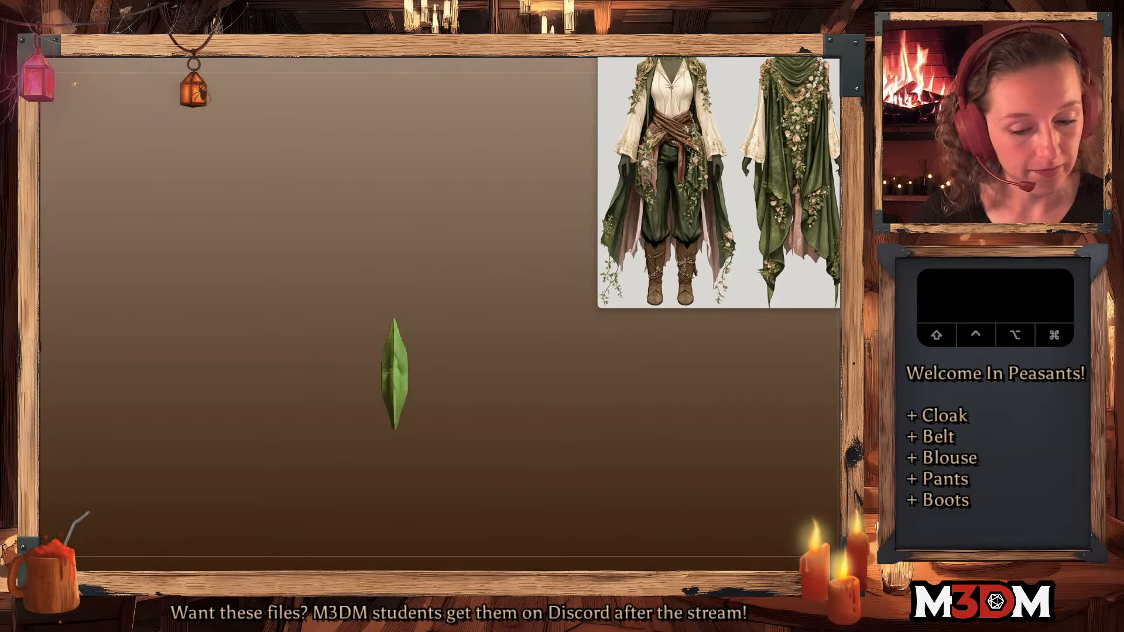
left_click_drag(593, 381, 529, 425)
key("q")
key("w")
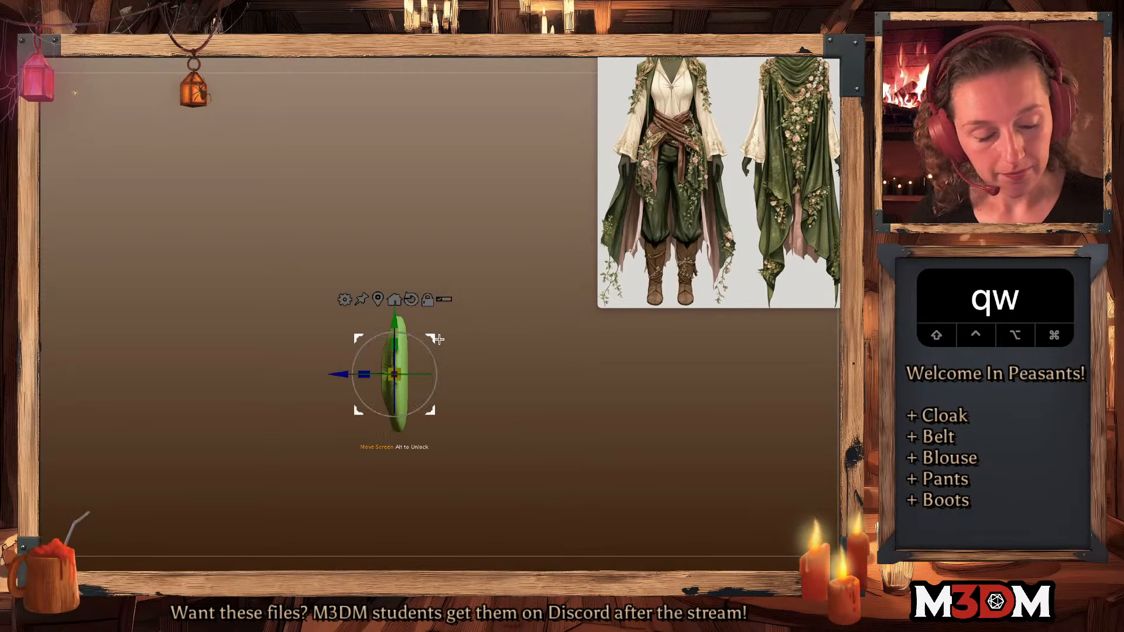
key("q")
left_click_drag(469, 350, 506, 445, "alt")
key("f")
key("f")
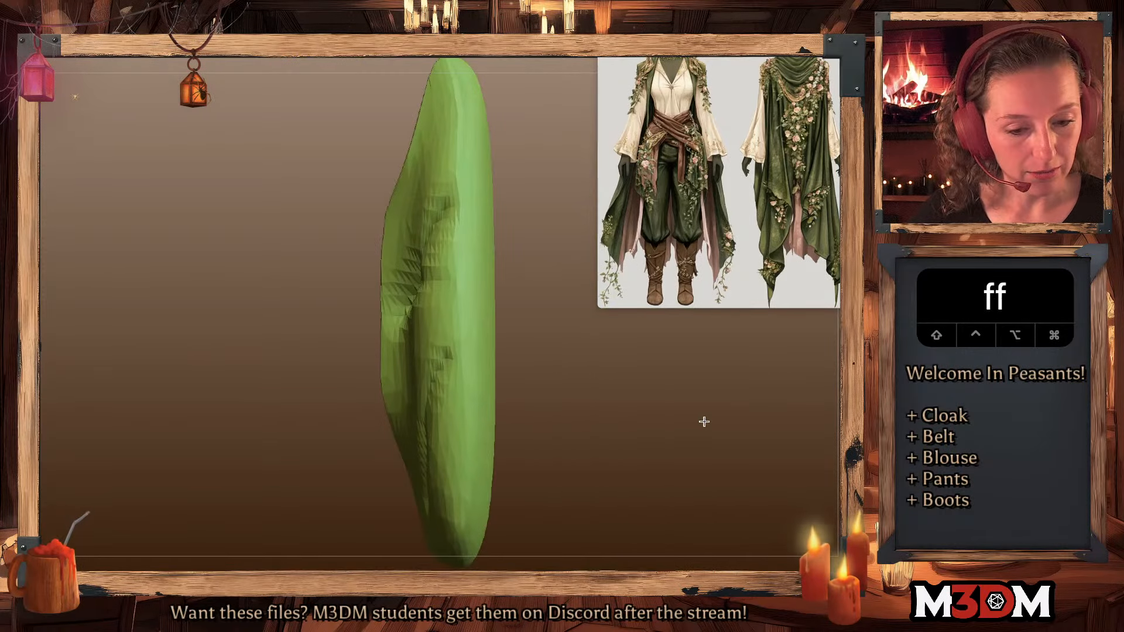
left_click_drag(705, 422, 654, 355, "alt")
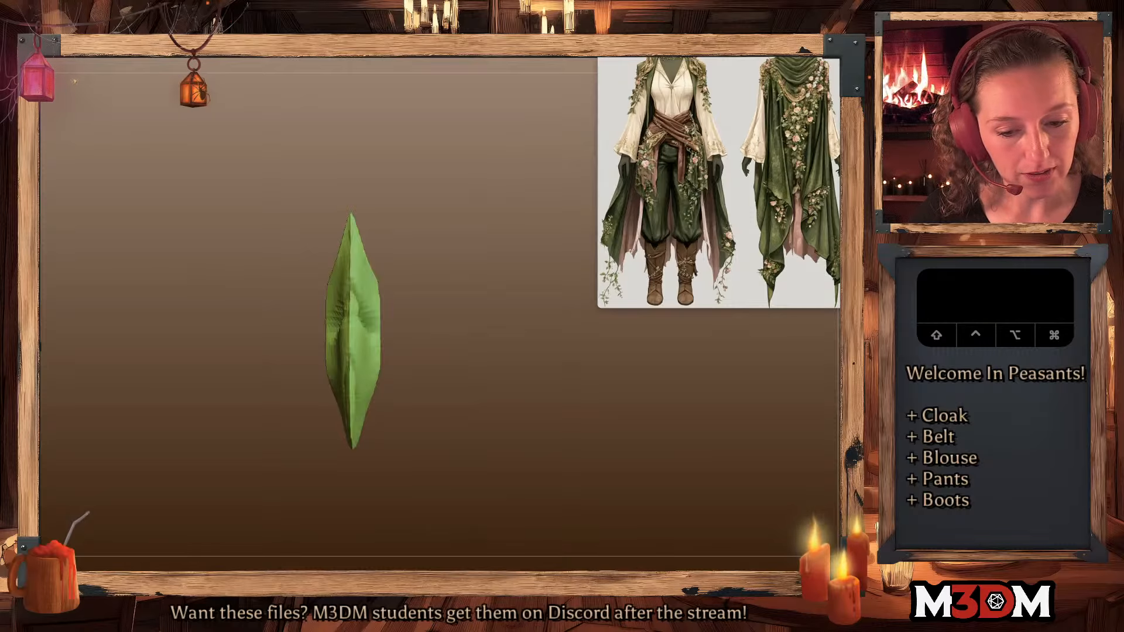
- Offset the leaf along its depth and mirror its veined side onto the back with more thickness
key("q")
key("w")
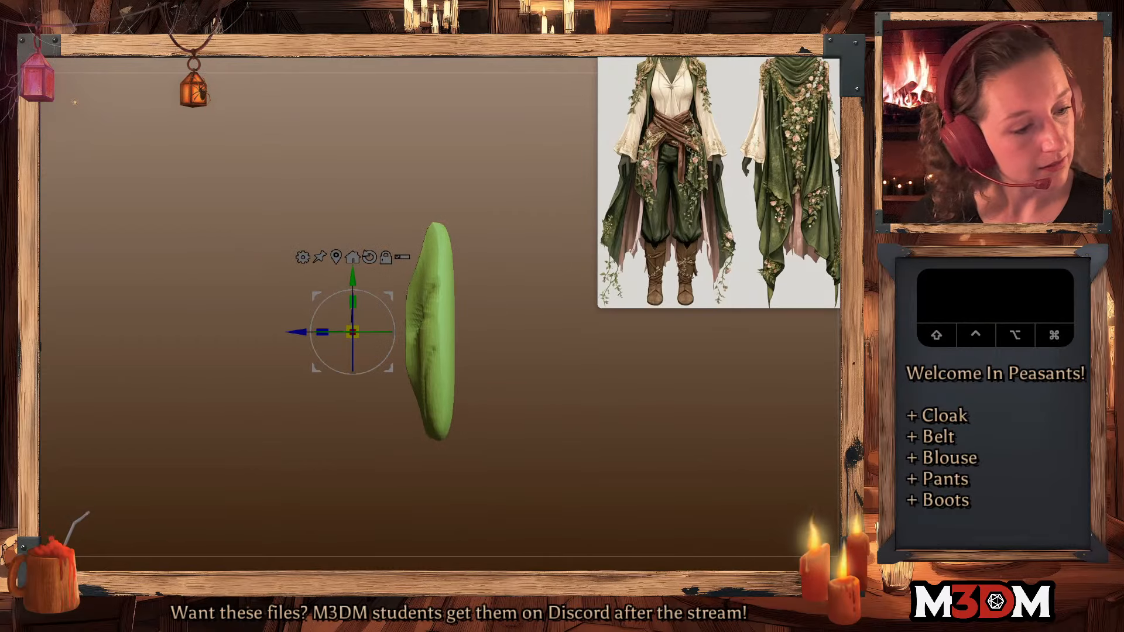
key("q")
key("q")
key("w")
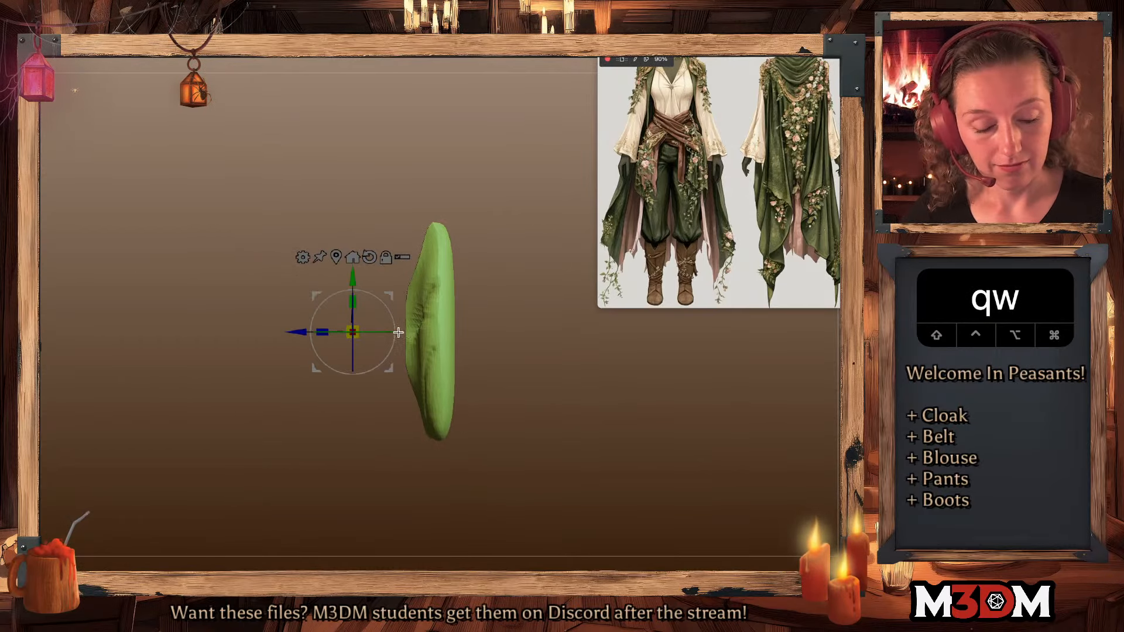
left_click(339, 254)
left_click_drag(381, 332, 300, 332)
key("q")
key("ctrl+z")
key("q")
key("w")
key("ctrl+z")
key("q")
key("w")
key("q")
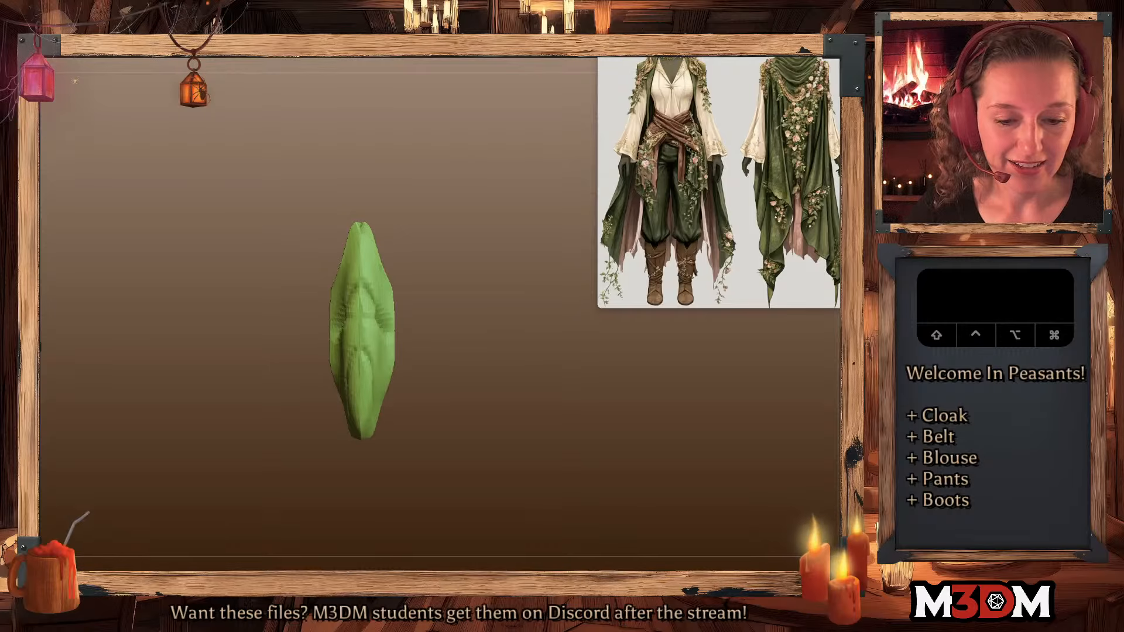
- Examine the mirrored leaf's wireframe and surface from several angles
mouse_move(507, 365)
left_mouse_down()
mouse_move(409, 296)
mouse_move(508, 349)
left_mouse_up()
key("x")
key("x")
left_click(357, 279, "shift")
key("shift+f")
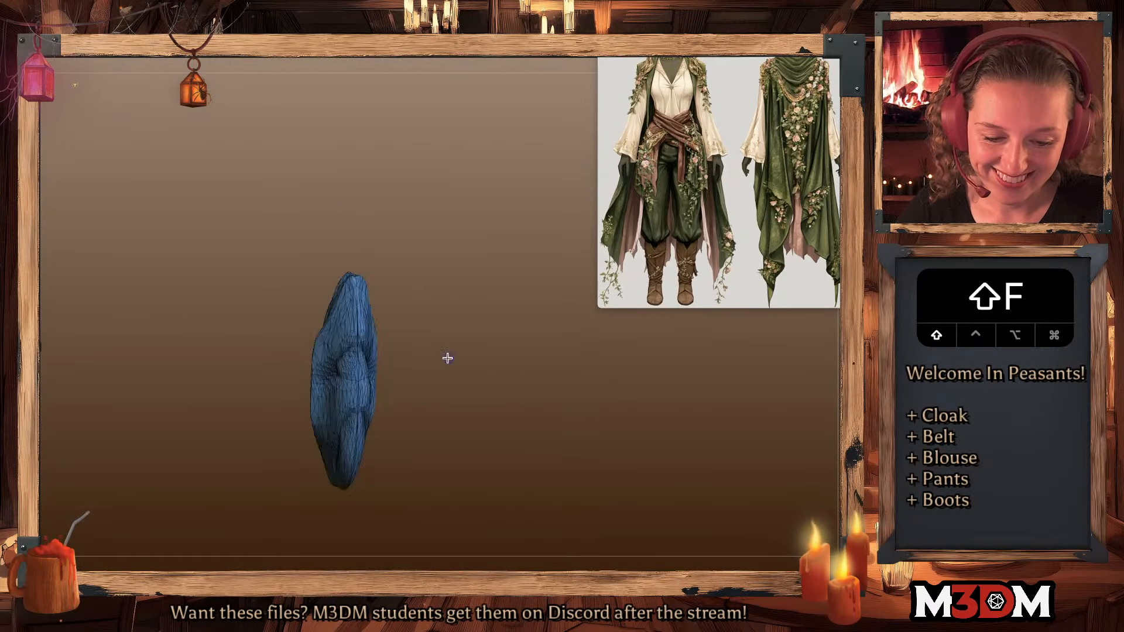
left_click(355, 321, "shift")
left_click_drag(509, 389, 510, 396)
key("shift+f")
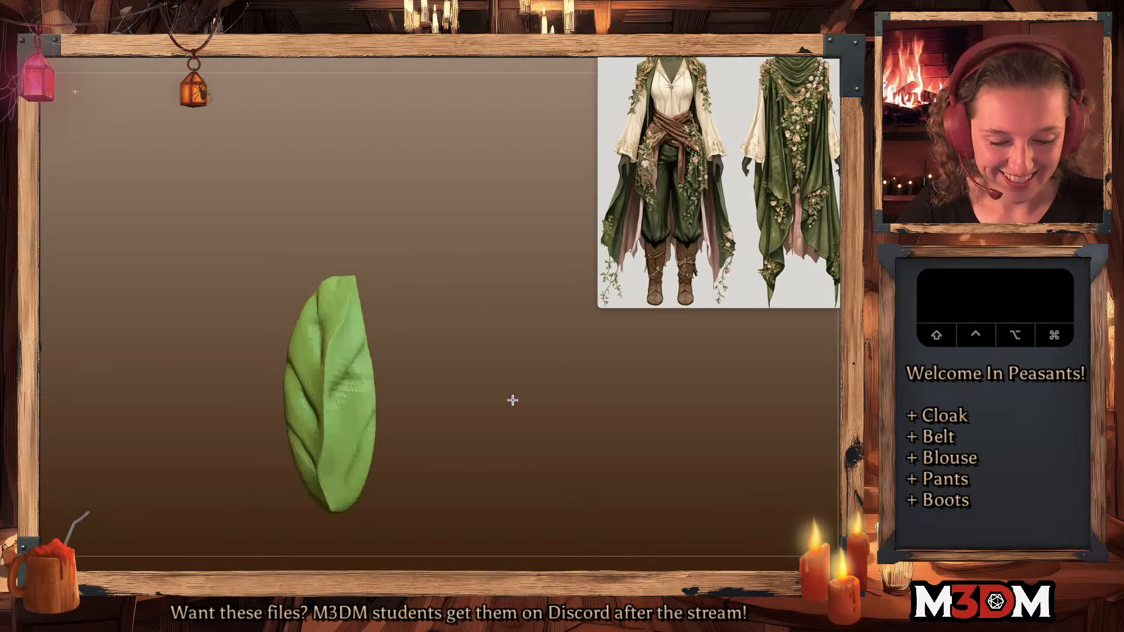
- Bring back the hidden models and move the leaf to the open space on the far side of the rose base
key("f")
key("f")
key("f")
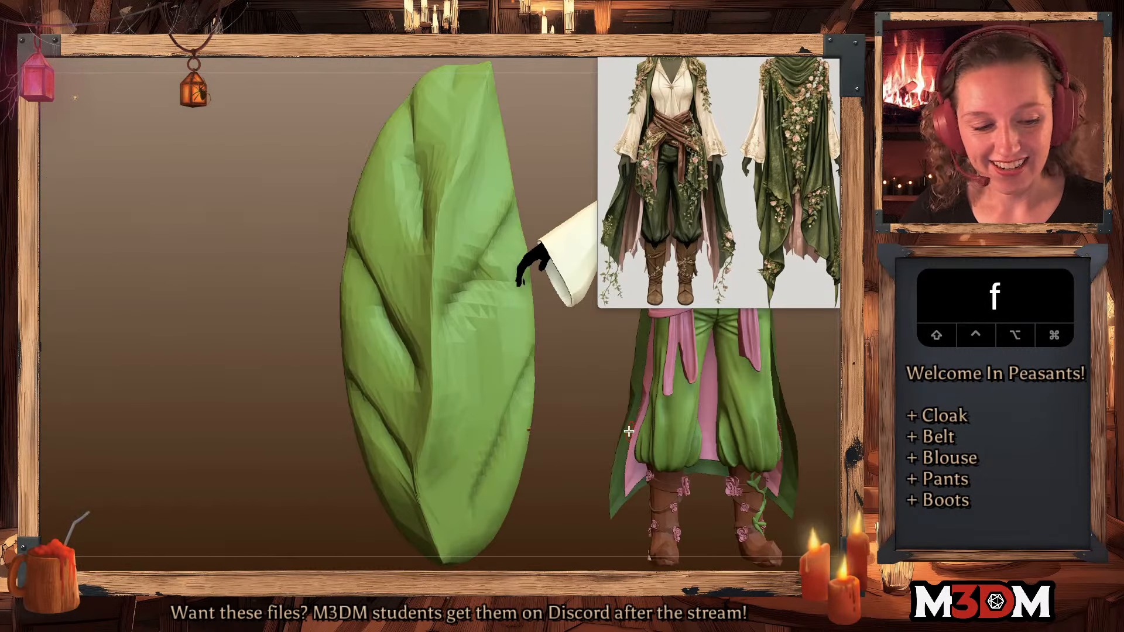
key("f")
left_click_drag(703, 454, 644, 445, "alt")
key("q")
key("w")
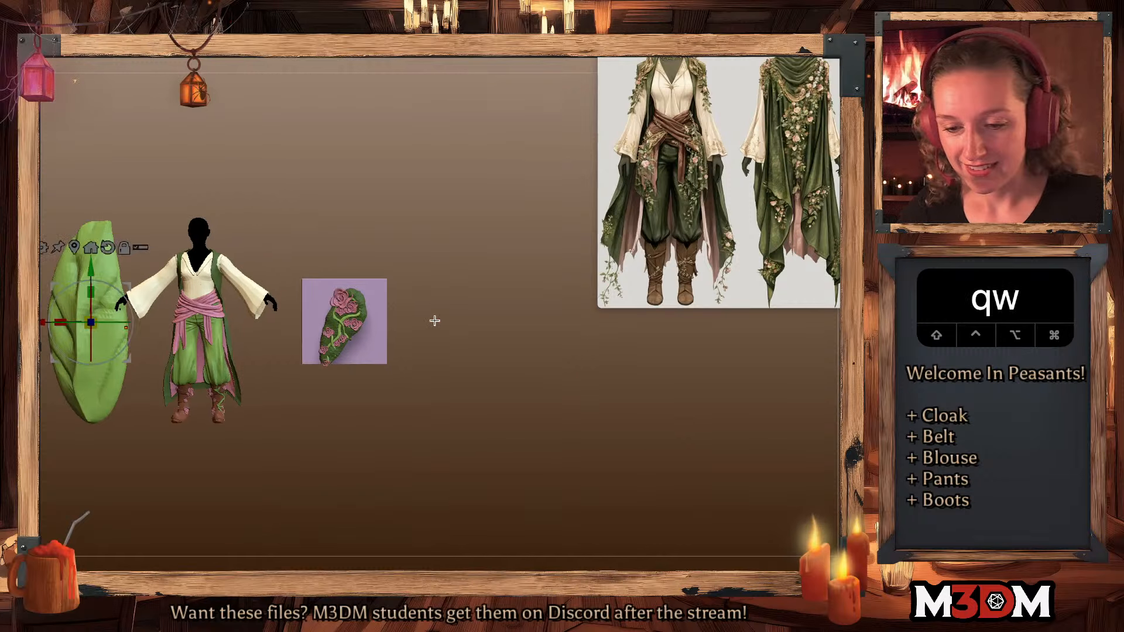
left_click_drag(133, 280, 499, 223)
left_click_drag(566, 278, 565, 319, "alt")
- Duplicate the leaf and angle the copy away from the original so both fan out from one base
left_click_drag(456, 267, 489, 286)
left_click_drag(495, 228, 502, 275, "super")
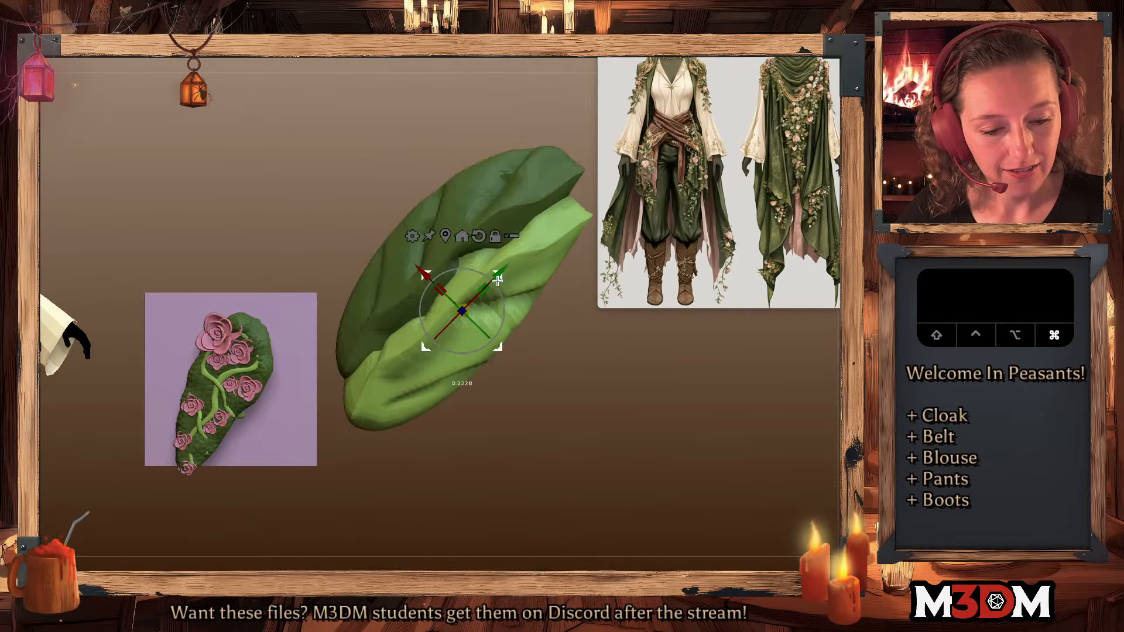
left_click_drag(498, 318, 459, 329)
left_click_drag(500, 276, 455, 330)
- Add a third leaf copy, shrink it and rotate it into place between the two larger leaves
key("q")
key("q")
key("w")
left_click_drag(457, 354, 448, 338)
left_click_drag(630, 405, 588, 380)
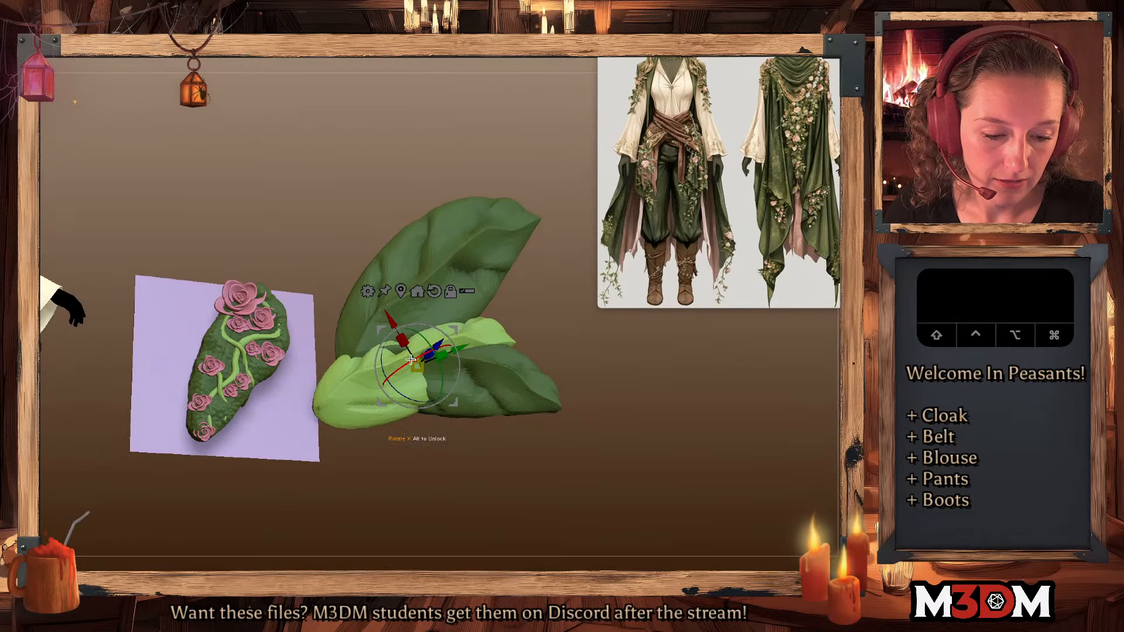
mouse_move(410, 360)
left_mouse_down()
mouse_move(398, 370)
mouse_move(441, 323)
mouse_move(427, 360)
left_mouse_up()
left_click_drag(473, 299, 459, 297)
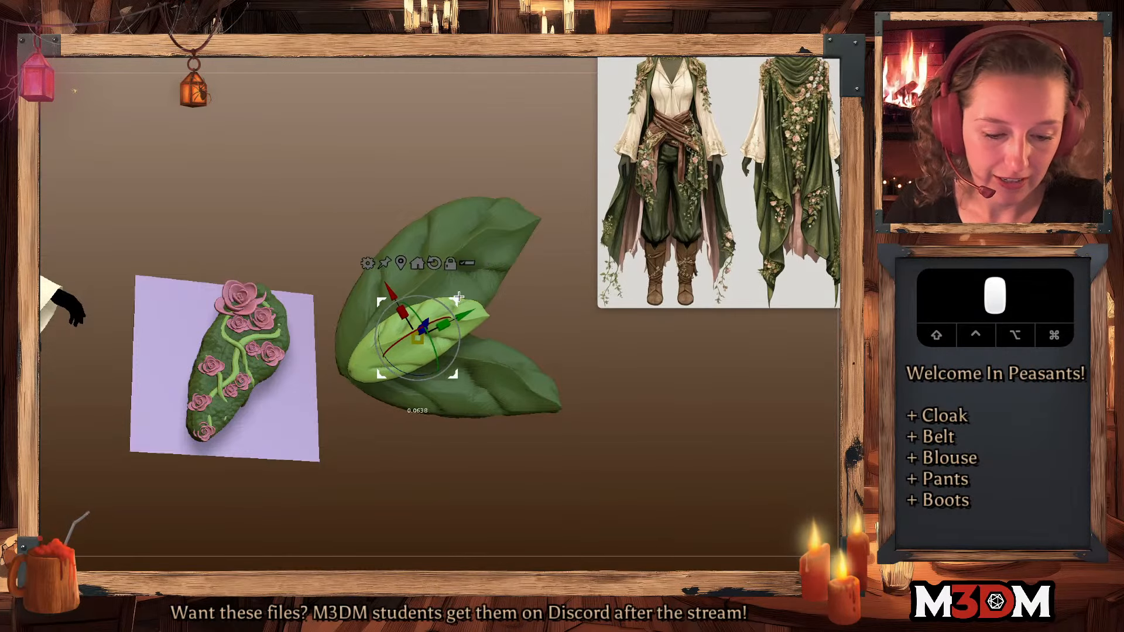
- Lower the small leaf onto the two larger leaves and slide it to their shared base
key("q")
left_click_drag(641, 396, 625, 363)
key("w")
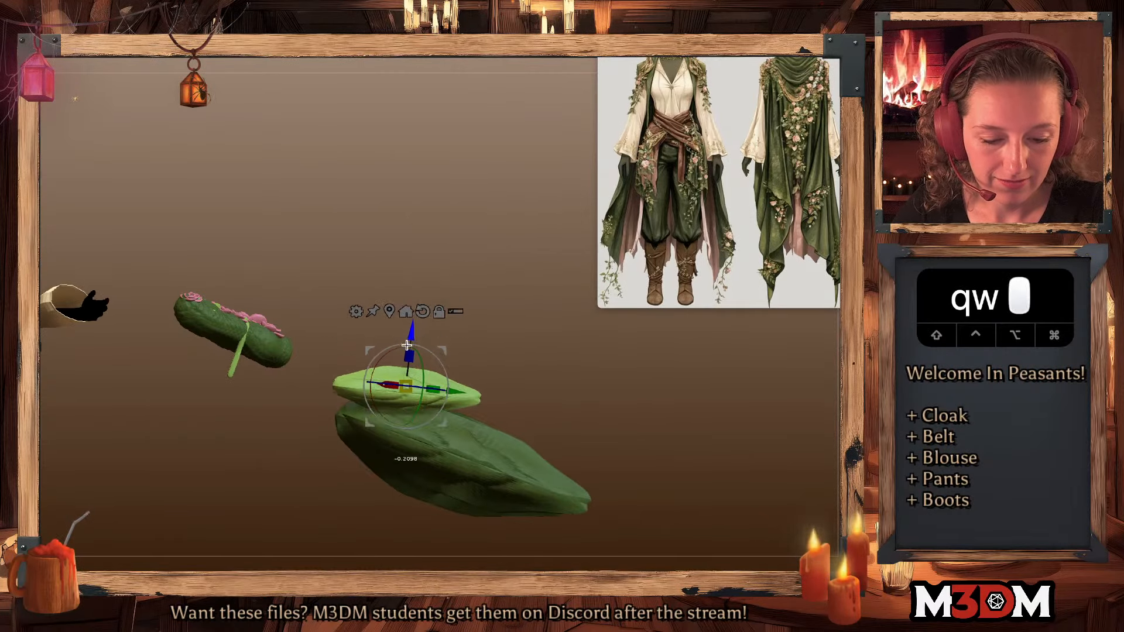
left_click_drag(407, 345, 406, 370)
key("q")
left_click_drag(606, 423, 612, 454)
key("w")
left_click_drag(373, 352, 367, 342)
left_click_drag(397, 399, 430, 396)
key("q")
key("w")
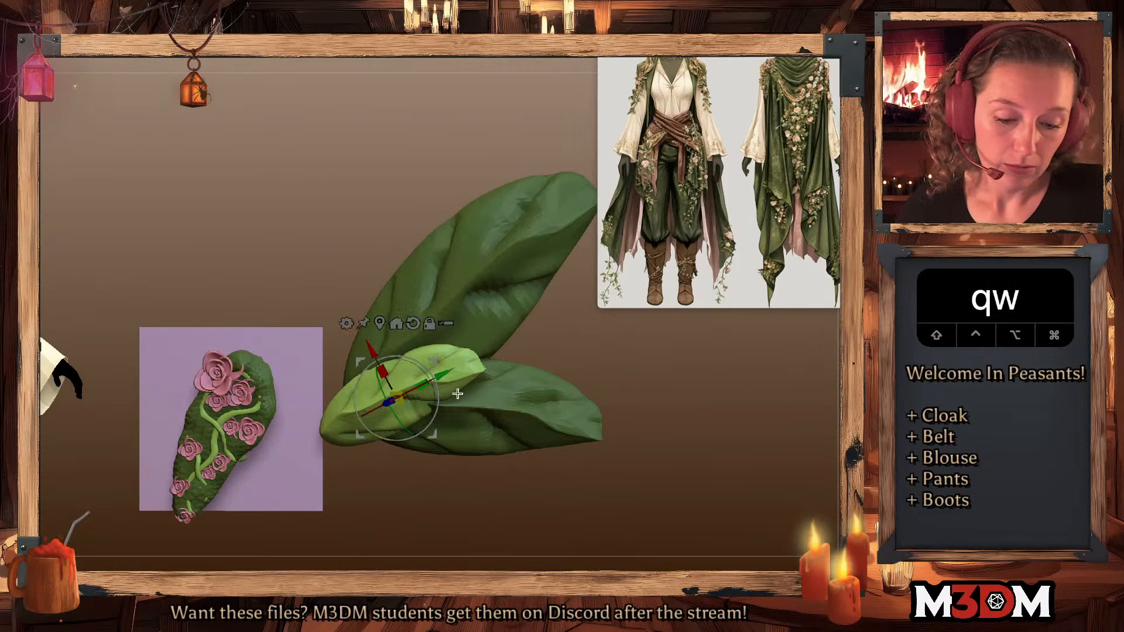
- Make all three leaves editable together and place the transform pivot at their shared base
key("y")
mouse_move(328, 432)
left_mouse_down()
mouse_move(477, 362)
mouse_move(444, 375)
left_mouse_up()
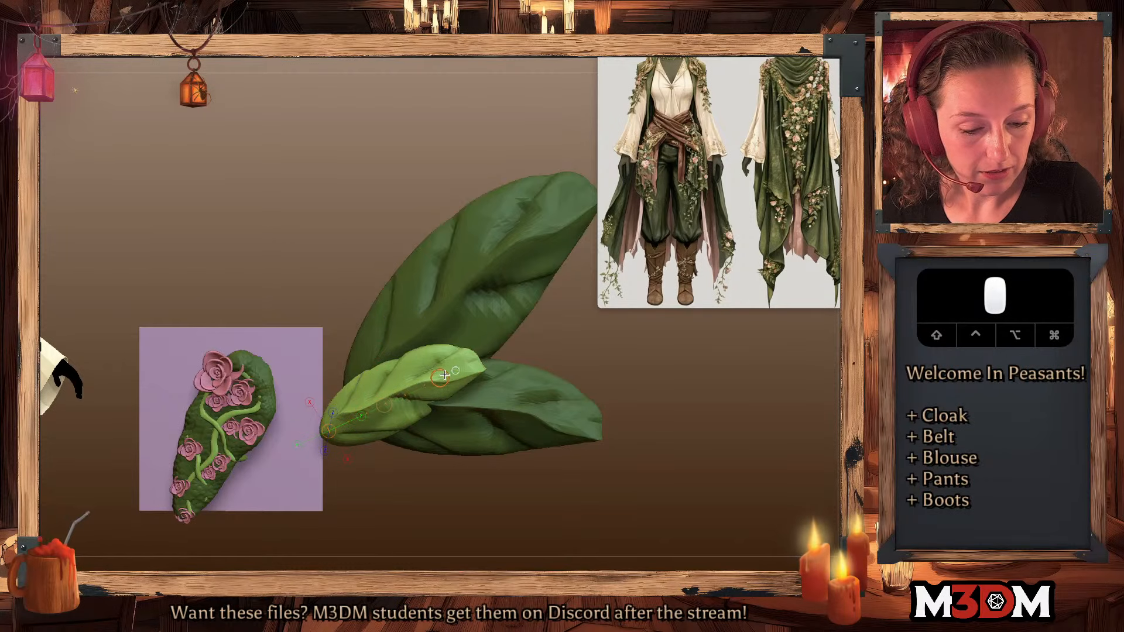
key("q")
left_click_drag(676, 423, 666, 281, "alt")
right_click(406, 434)
left_click(375, 427, "alt")
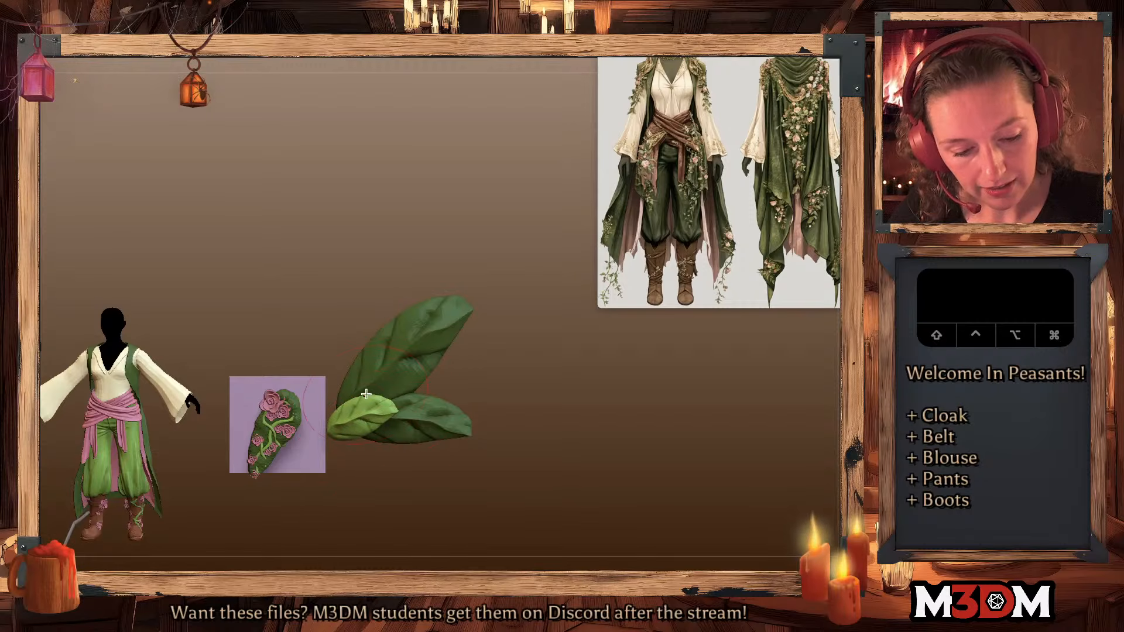
key("q")
key("w")
key("y")
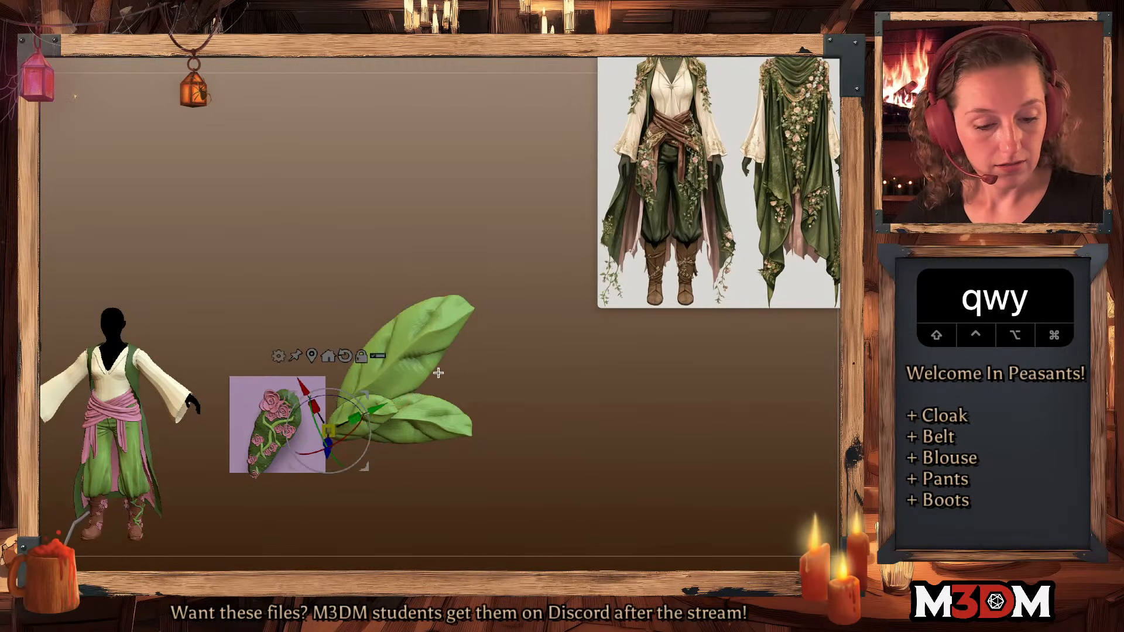
left_click(345, 354)
left_click(312, 354)
- Shrink the leaf cluster and move it onto the wide end of the green rose base, beside the largest rose
left_click_drag(404, 365, 375, 374)
left_click_drag(437, 332, 331, 373)
left_click_drag(512, 373, 619, 301, "alt")
left_click_drag(577, 366, 603, 373)
key("q")
key("w")
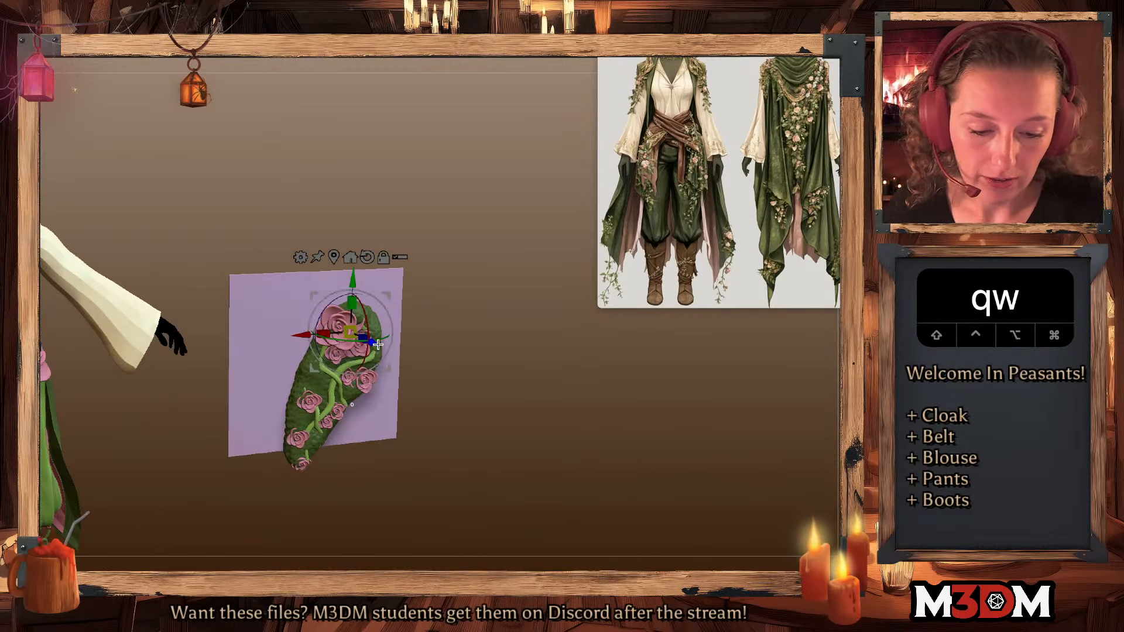
left_click_drag(366, 343, 393, 357)
left_click_drag(593, 374, 550, 367)
key("q")
- Sample the dark green of the rose base and recolor the leaf cluster with it
key("q")
key("w")
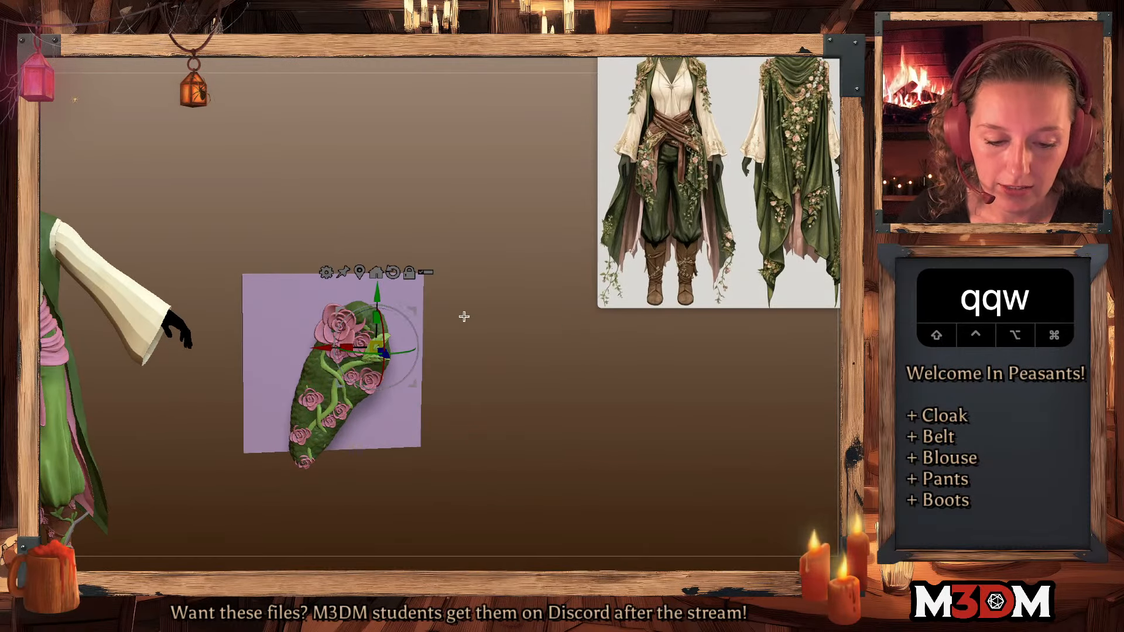
left_click_drag(464, 316, 486, 320, "shift")
key("q")
key("c")
left_click(635, 48)
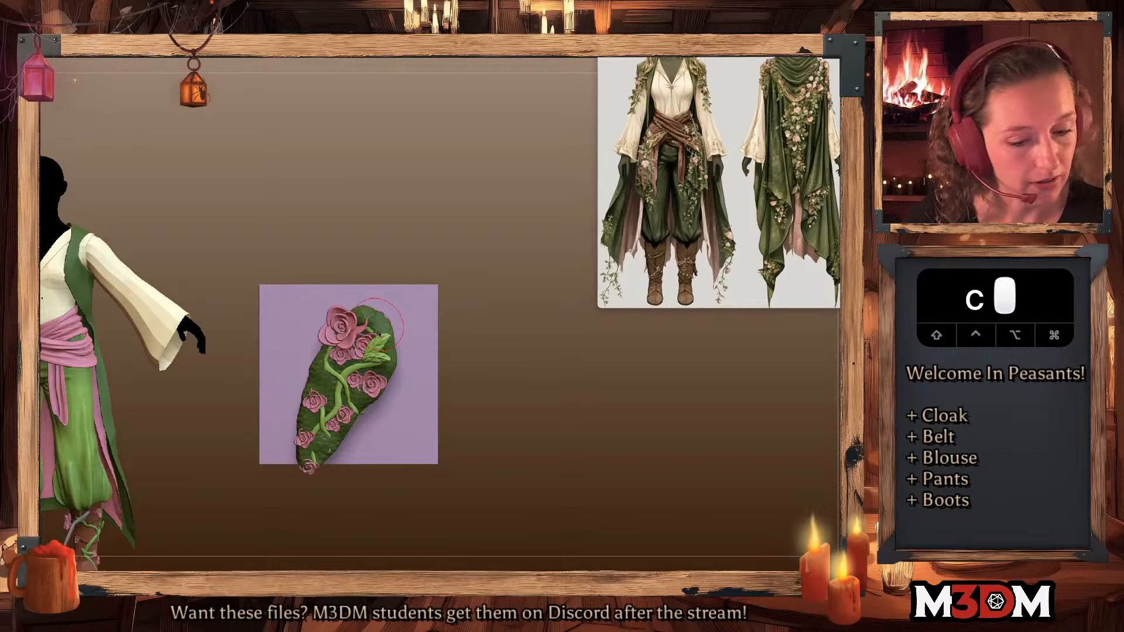
left_click_drag(522, 383, 553, 381, "alt")
key("c")
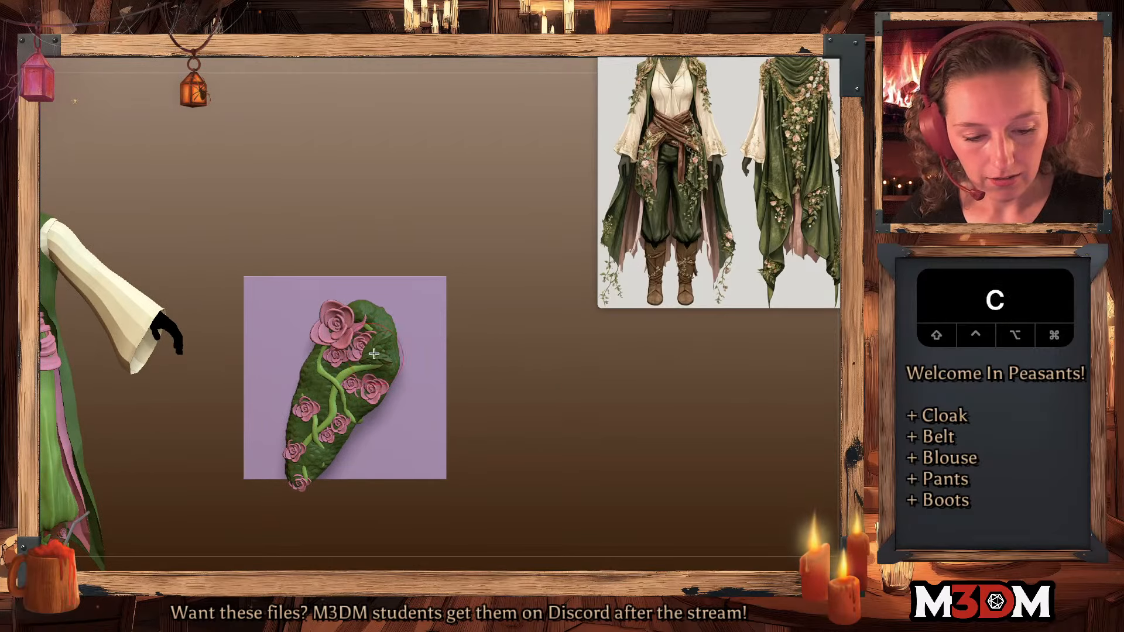
left_click(357, 387)
- Move the leaf cluster to the outer edge of the rose base so its tips extend past it
key("q")
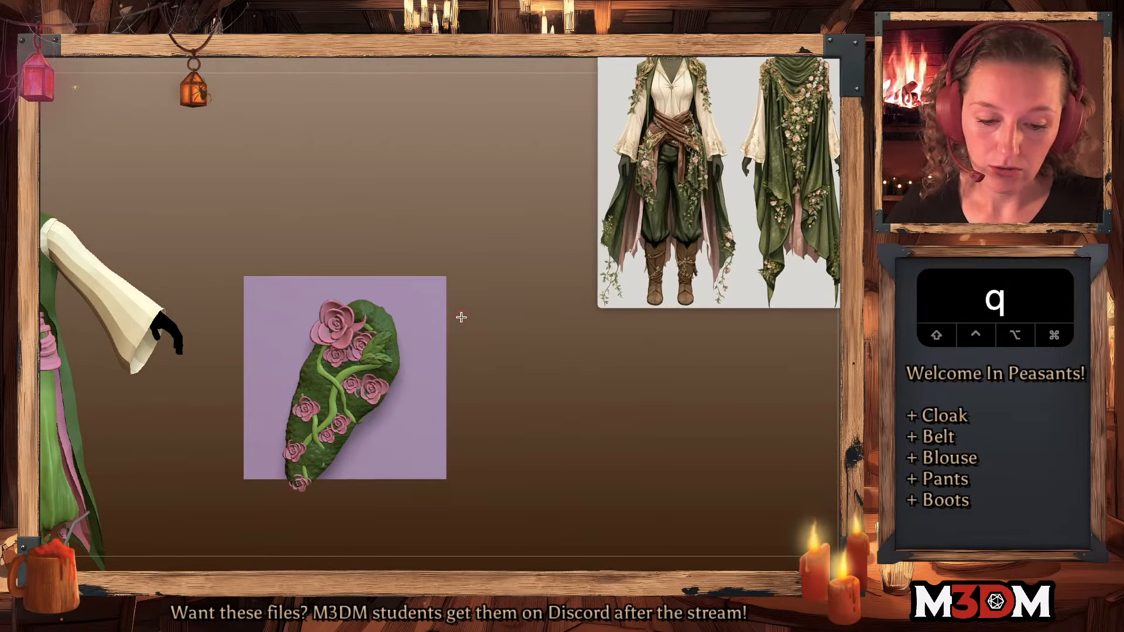
key("w")
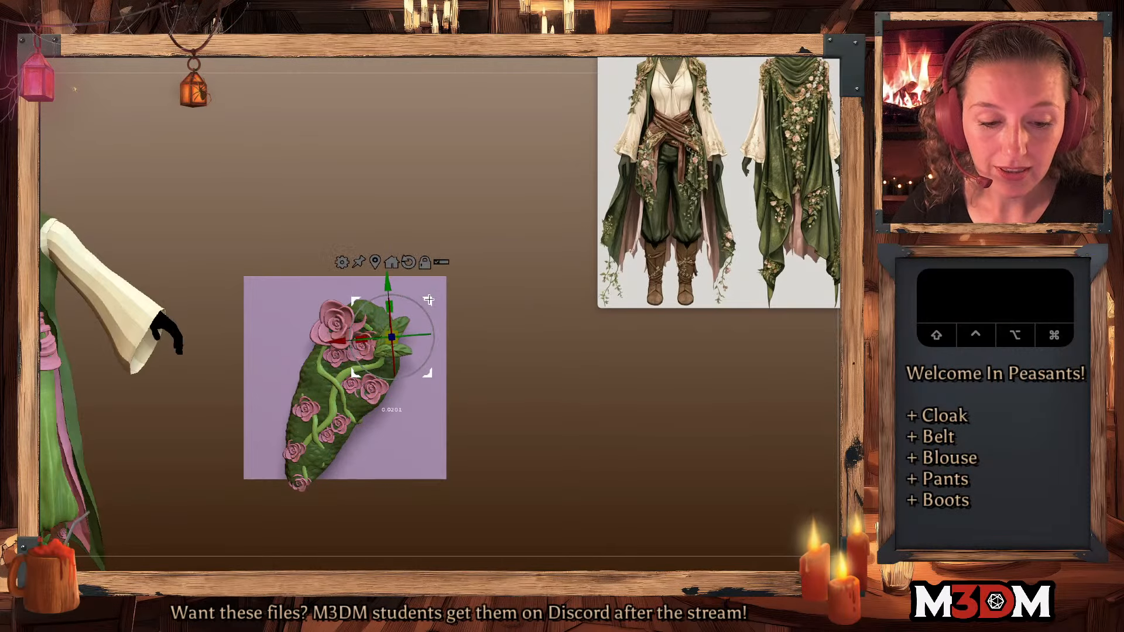
key("q")
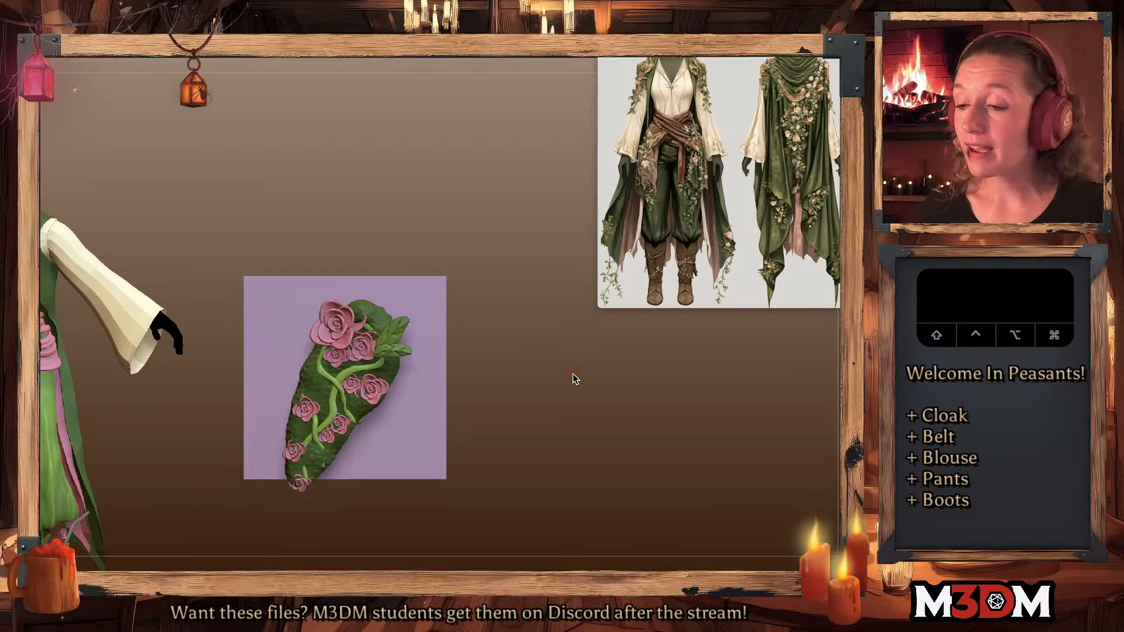
- Lower the leaf cluster along the outer edge and adjust its depth so it sits against the rose base
key("w")
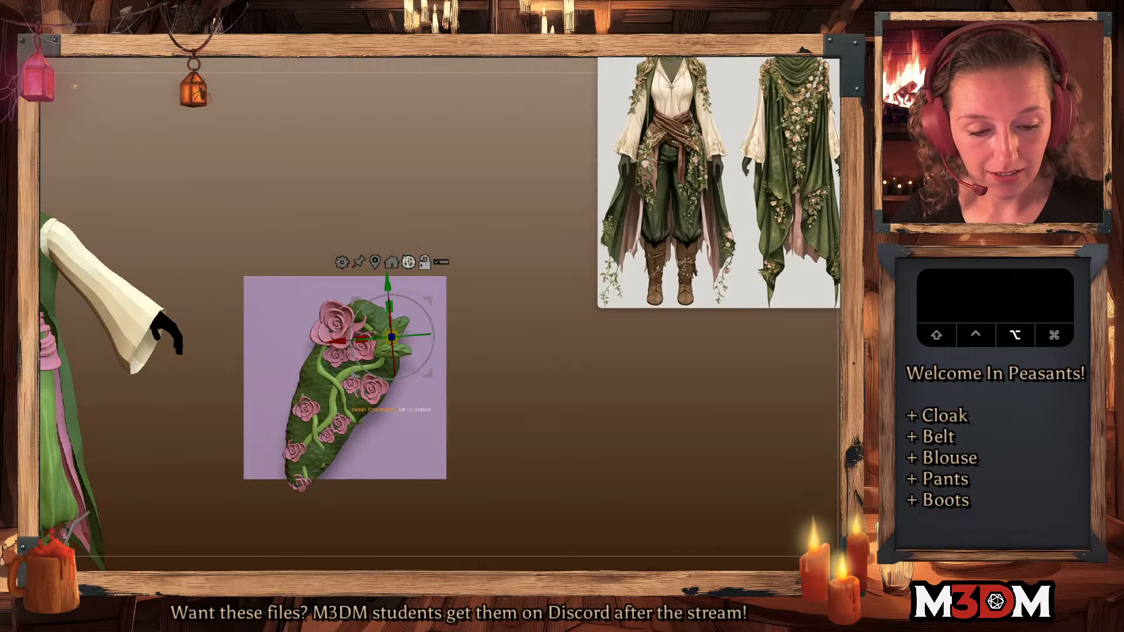
left_click(408, 262, "alt")
key("q")
left_click_drag(536, 343, 495, 317)
key("w")
left_click_drag(386, 287, 390, 310)
key("q")
left_click_drag(507, 354, 557, 437, "shift")
key("w")
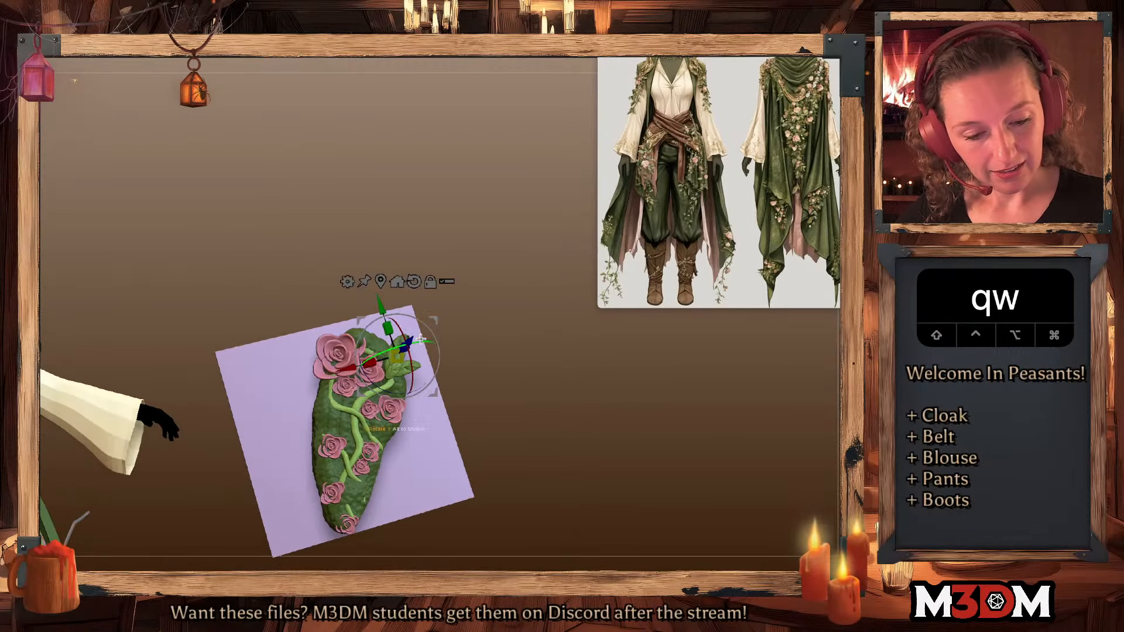
left_click_drag(485, 350, 497, 353, "shift")
left_click_drag(426, 358, 430, 363)
key("q")
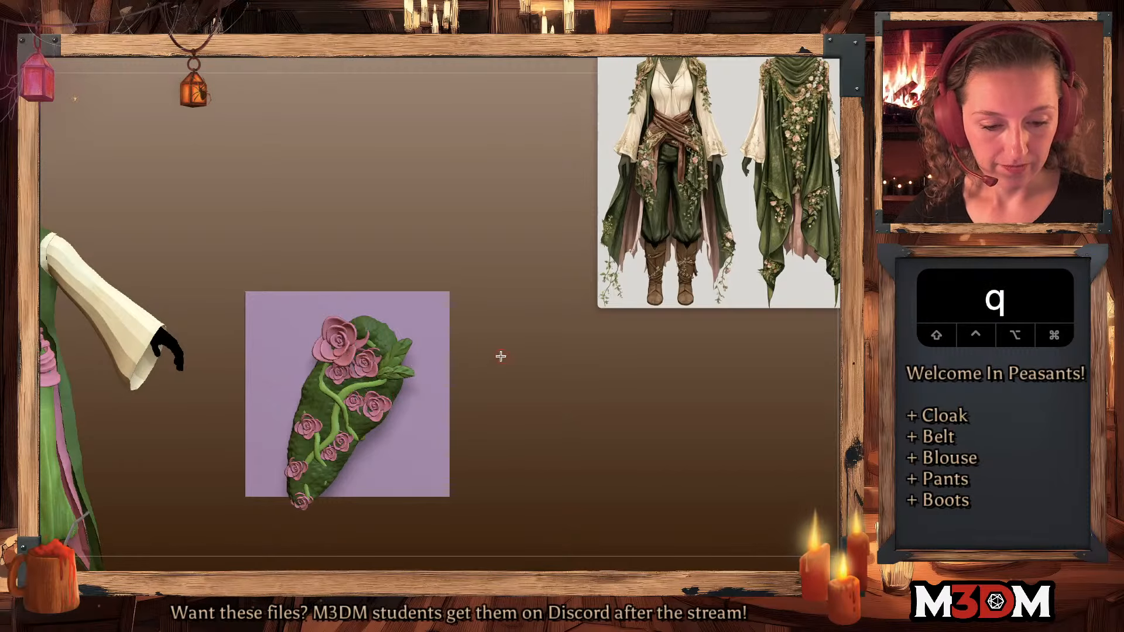
left_click(523, 357)
- Duplicate the leaf cluster and fan the copies around the wide end of the rose base
key("w")
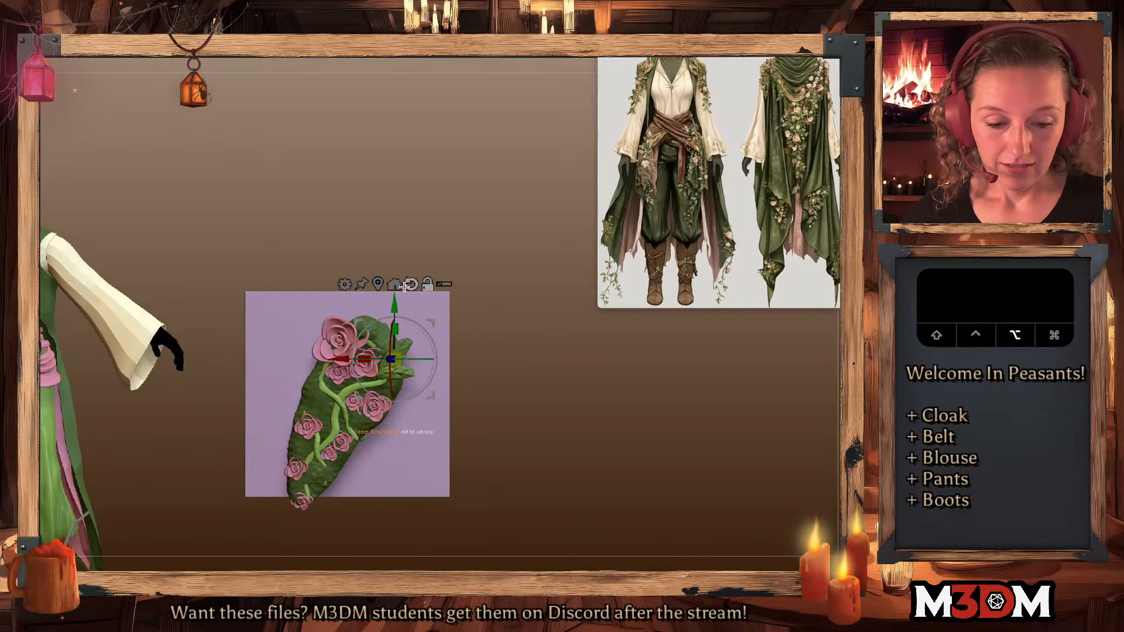
left_click_drag(430, 328, 425, 281, "super")
left_click_drag(571, 292, 478, 291)
left_click_drag(336, 311, 347, 314)
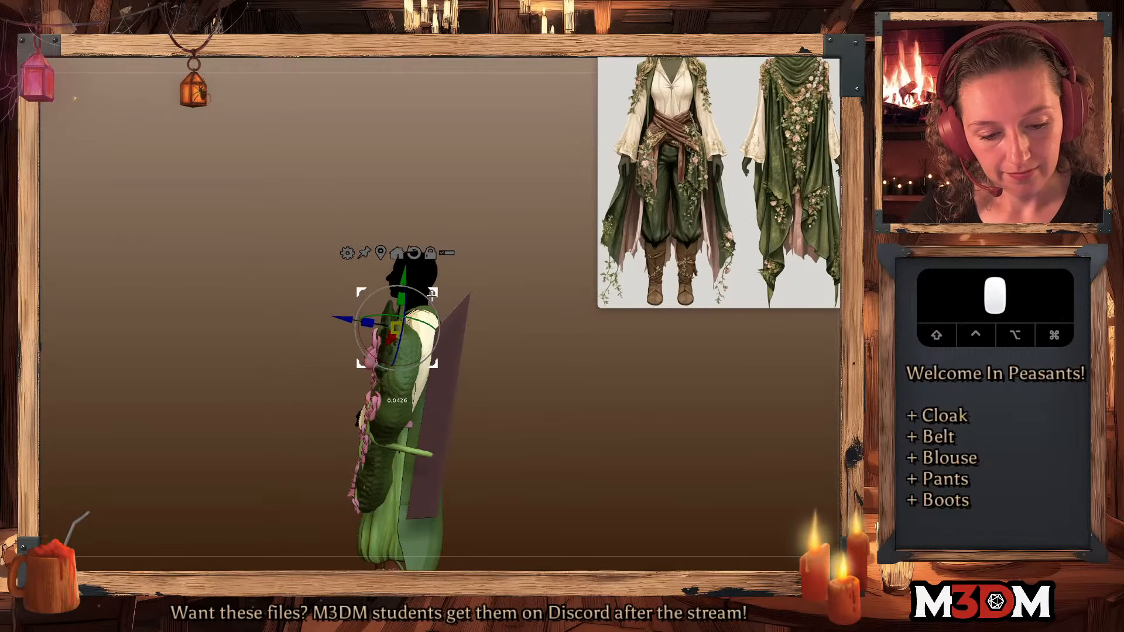
key("q")
left_click_drag(485, 362, 591, 370)
key("space")
left_click_drag(541, 348, 536, 348)
key("q")
key("w")
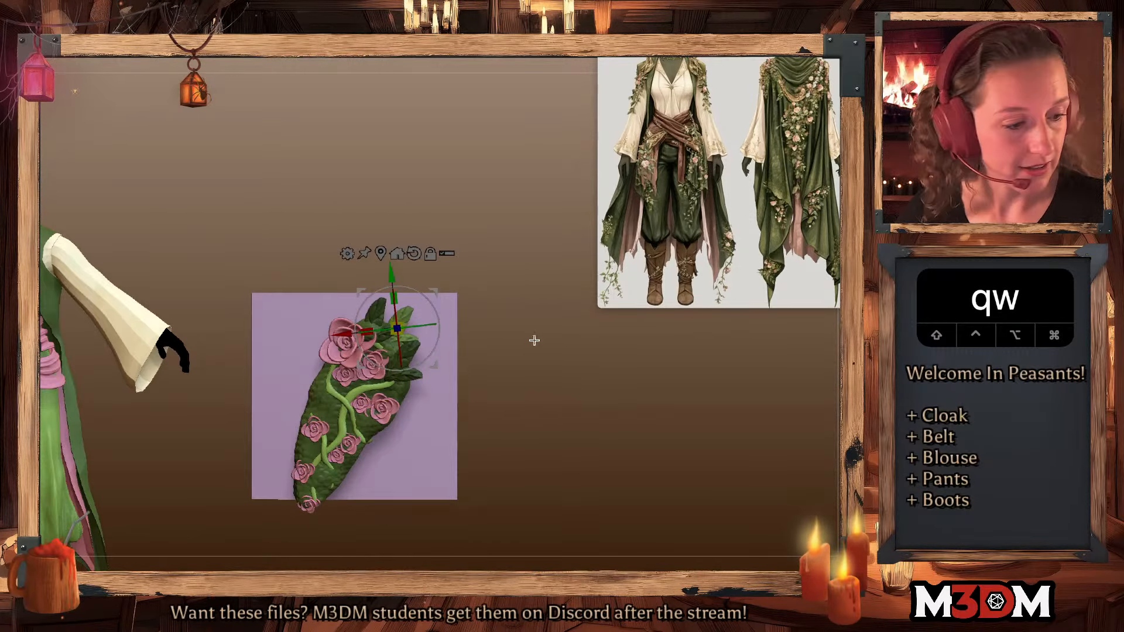
- Choose a lighter green and fill the leaf clusters with it
key("q")
key("space")
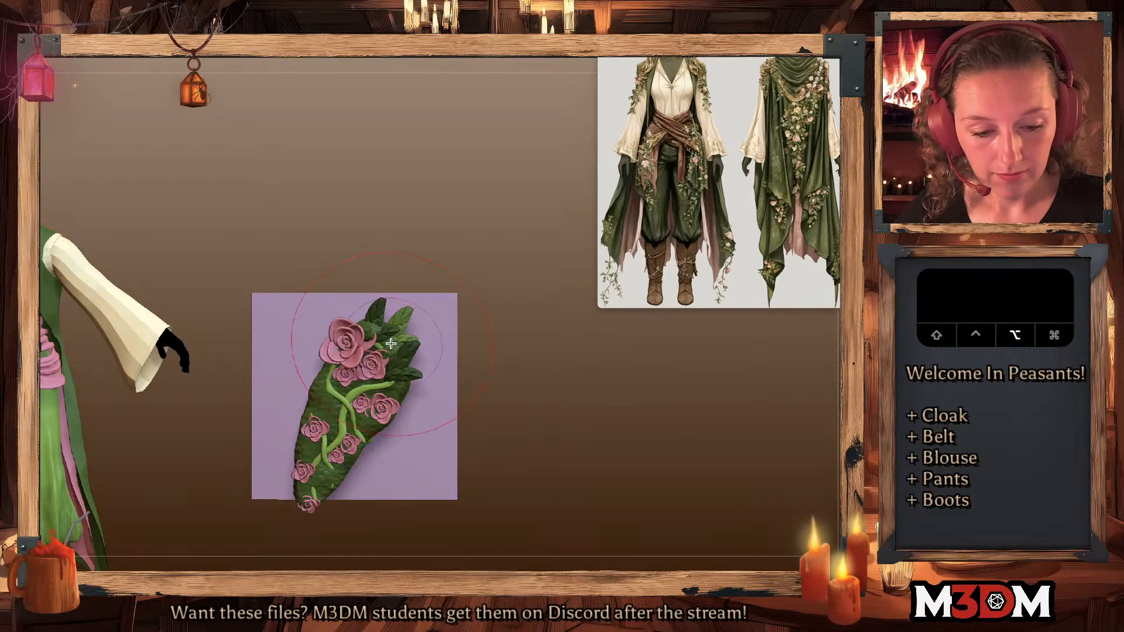
left_click(397, 340, "alt")
key("space")
left_click_drag(399, 346, 398, 348)
left_click(401, 344, "alt")
left_click(398, 330, "alt")
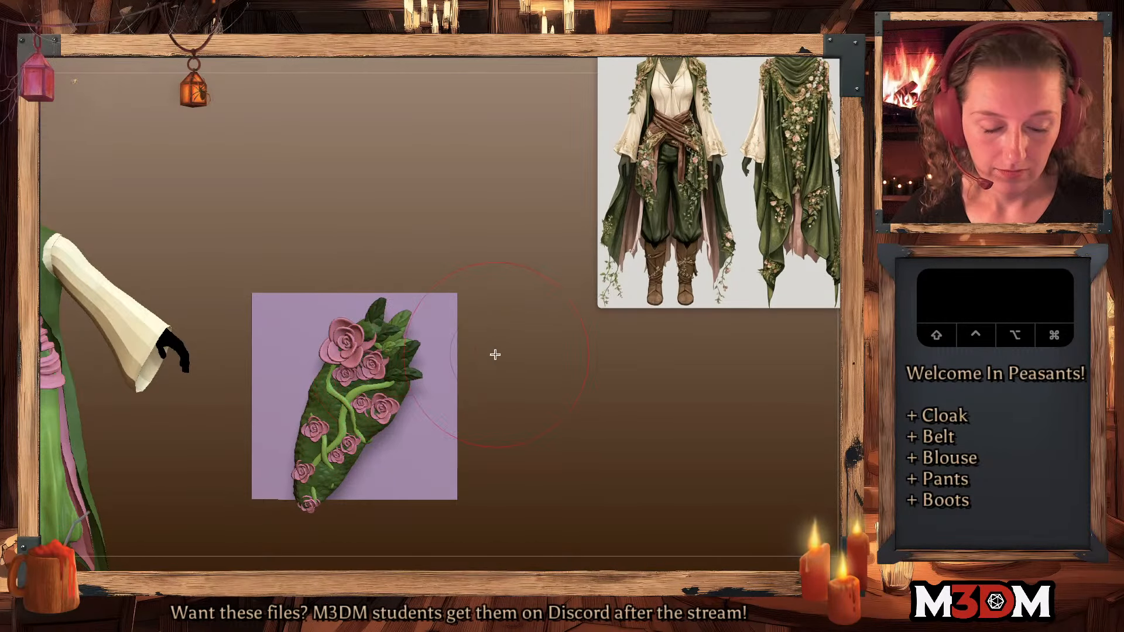
key("space")
mouse_move(491, 355)
left_mouse_down()
mouse_move(477, 354)
mouse_move(519, 347)
left_mouse_up()
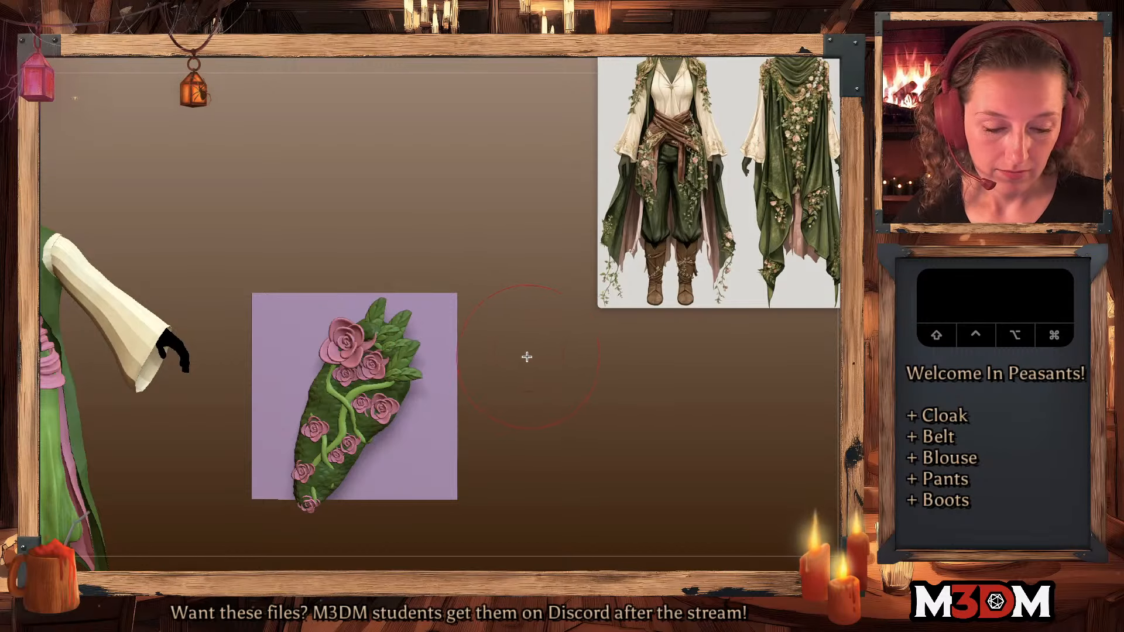
- Duplicate the leaf clusters repeatedly down the rose base until the leaves cover its full length
key("w")
left_click_drag(443, 290, 422, 314, "super")
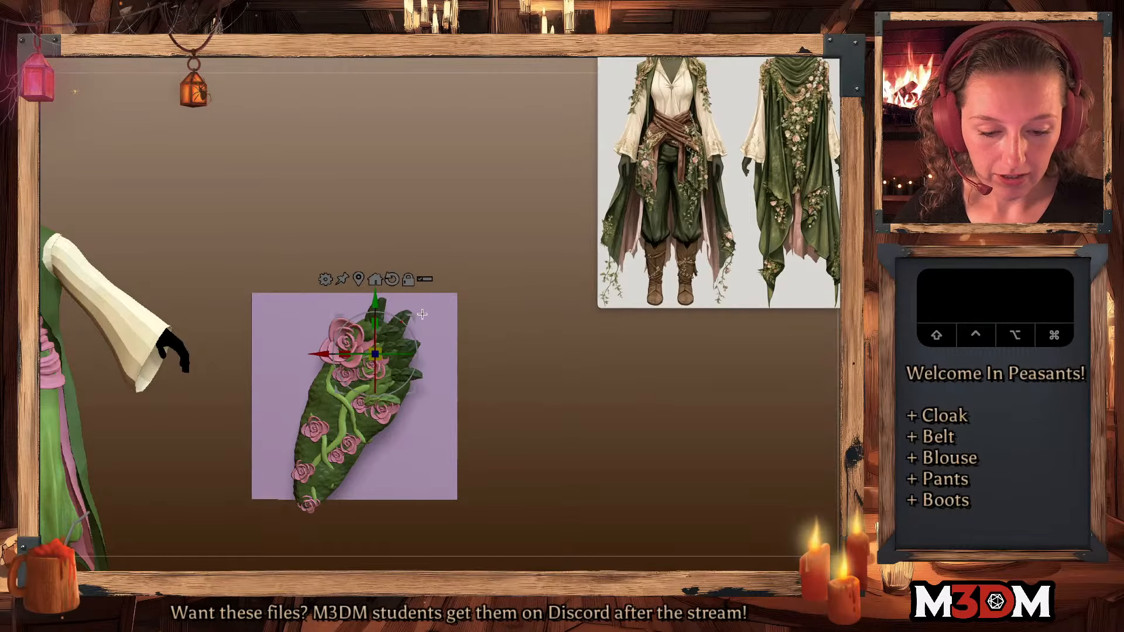
key("q")
left_click_drag(504, 326, 526, 346)
key("w")
left_click_drag(409, 317, 354, 415, "super")
key("q")
left_click_drag(530, 389, 538, 403, "super")
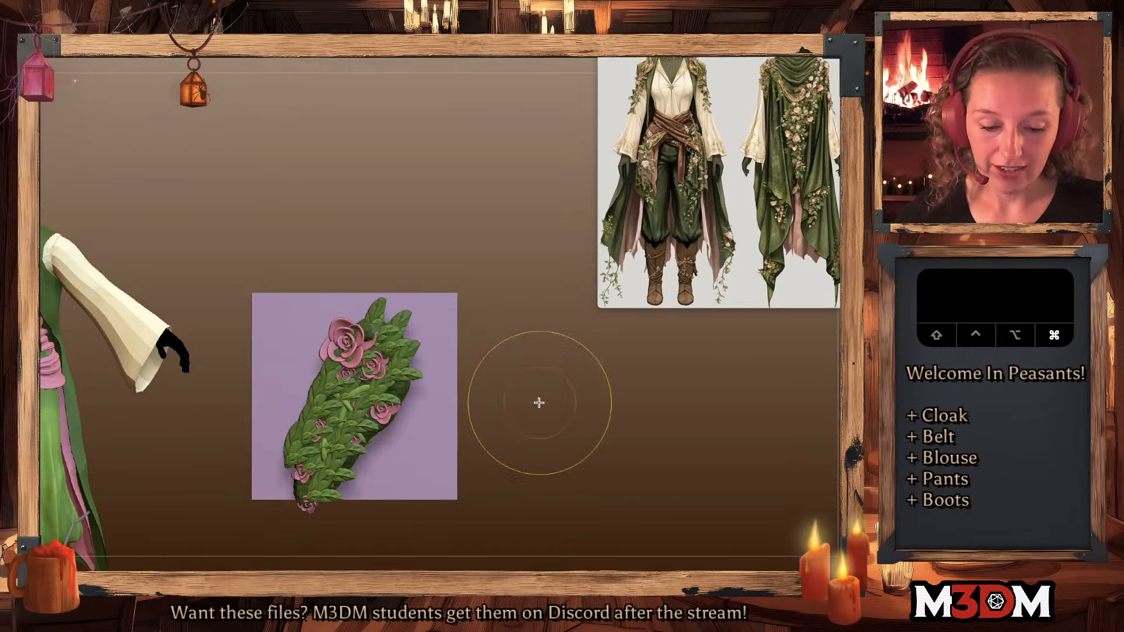
- Isolate the leaf clusters for a check, restore the other models and push the leaves back behind the roses and vine
key("q")
key("w")
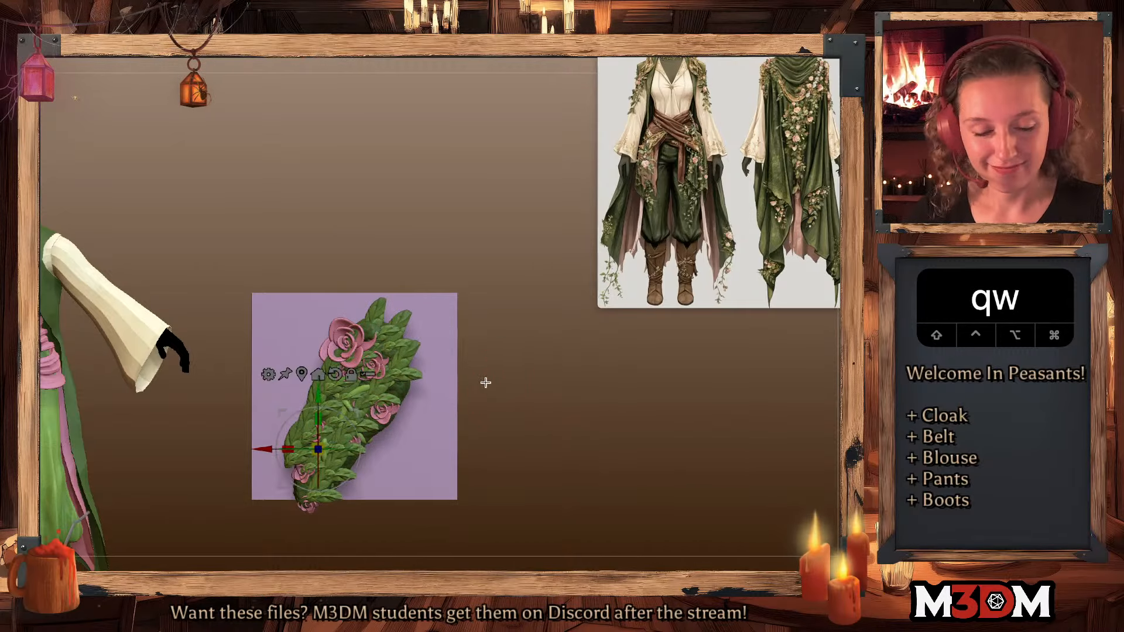
left_click_drag(502, 364, 497, 336)
key("q")
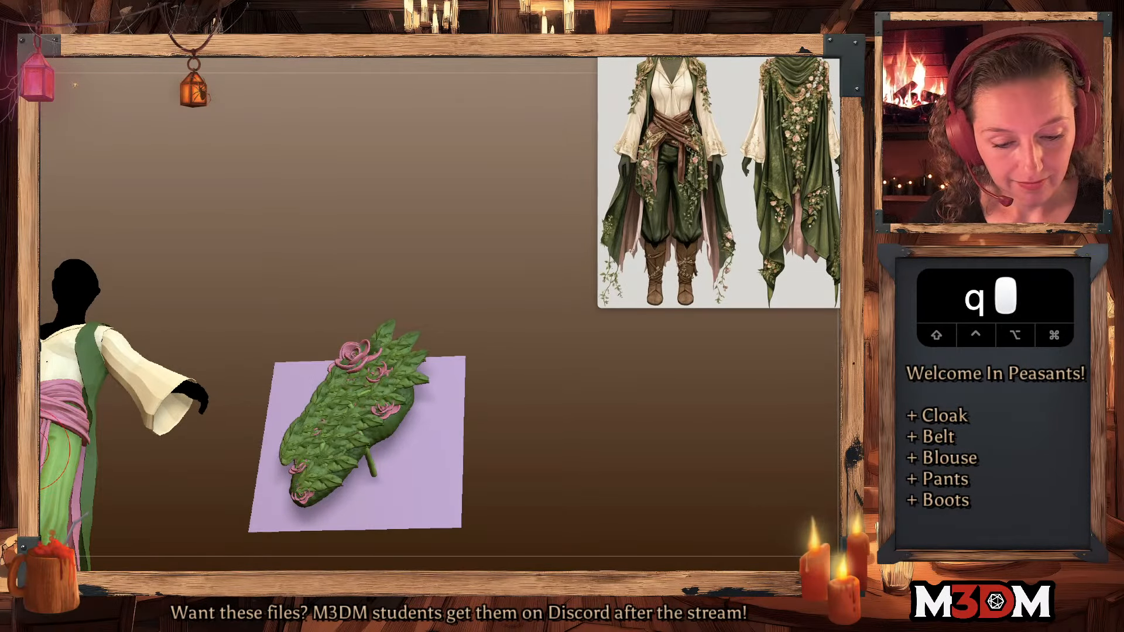
left_click_drag(618, 382, 620, 395)
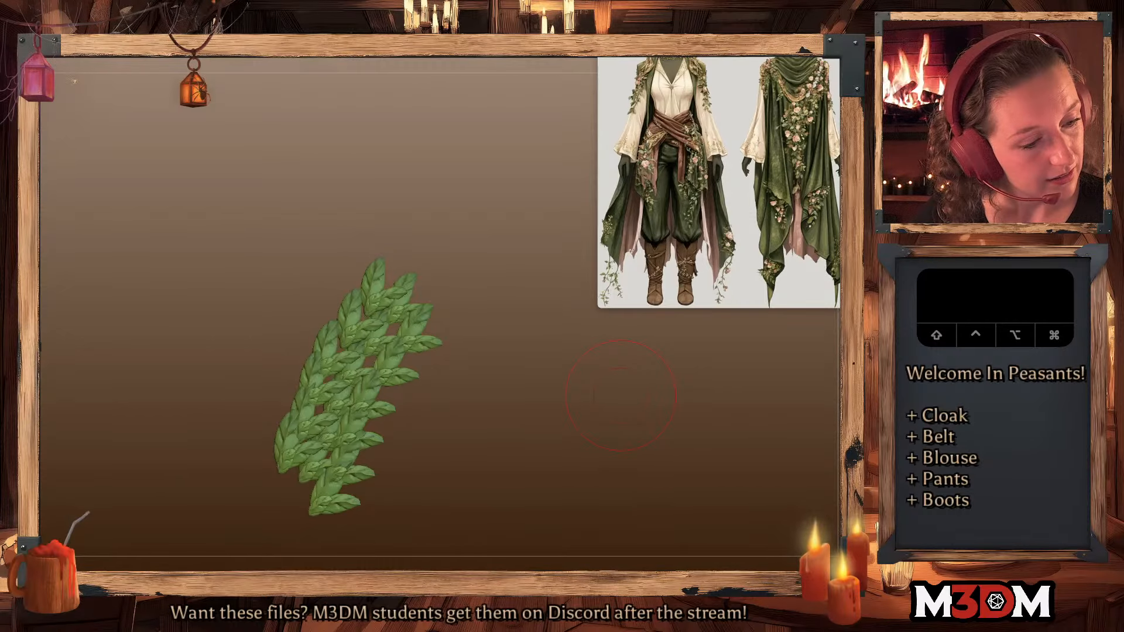
left_click(620, 396)
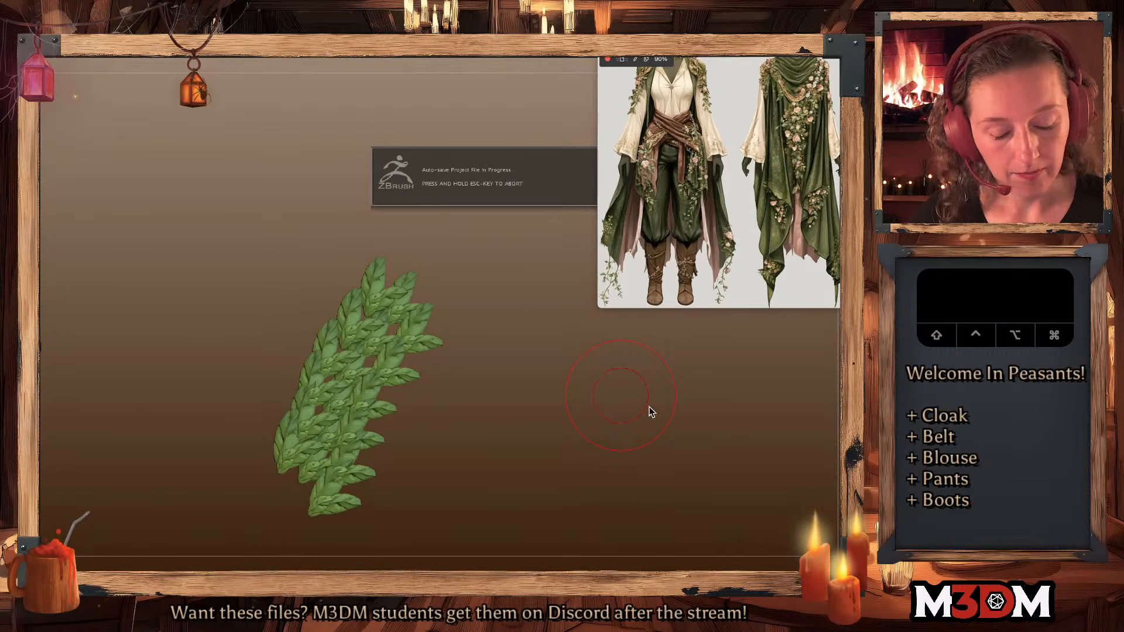
key("q")
key("w")
left_click_drag(354, 413, 359, 420)
key("q")
left_click_drag(610, 435, 638, 408)
key("w")
mouse_move(343, 430)
left_mouse_down()
mouse_move(331, 441)
mouse_move(339, 433)
left_mouse_up()
key("q")
left_click_drag(591, 437, 570, 438, "shift")
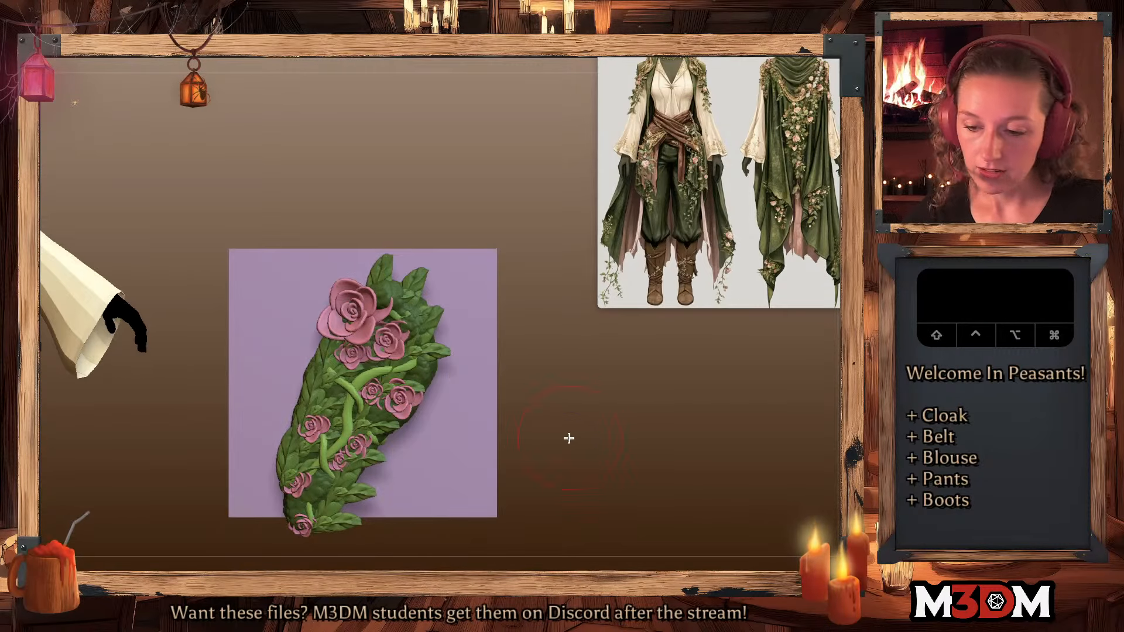
- Reshape the leaves behind the largest rose and along the base edge with the Move Topological brush
right_click(413, 294)
mouse_move(413, 292)
left_mouse_down()
mouse_move(388, 275)
mouse_move(391, 297)
mouse_move(386, 281)
mouse_move(413, 287)
mouse_move(410, 312)
left_mouse_up()
right_click(378, 272)
right_click(381, 325)
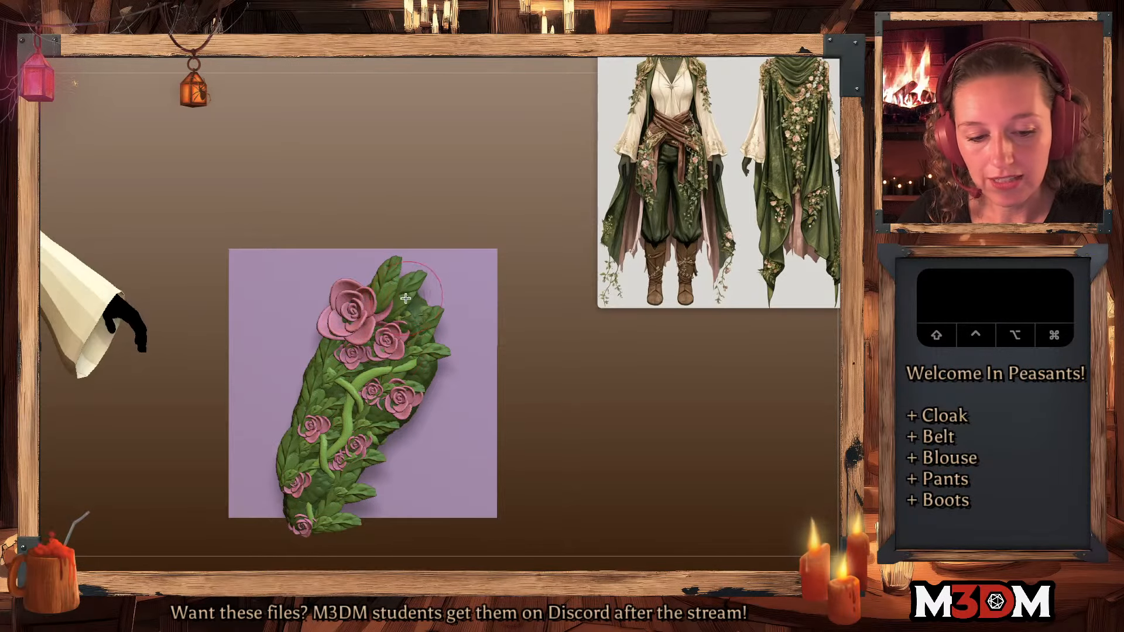
left_click(388, 310)
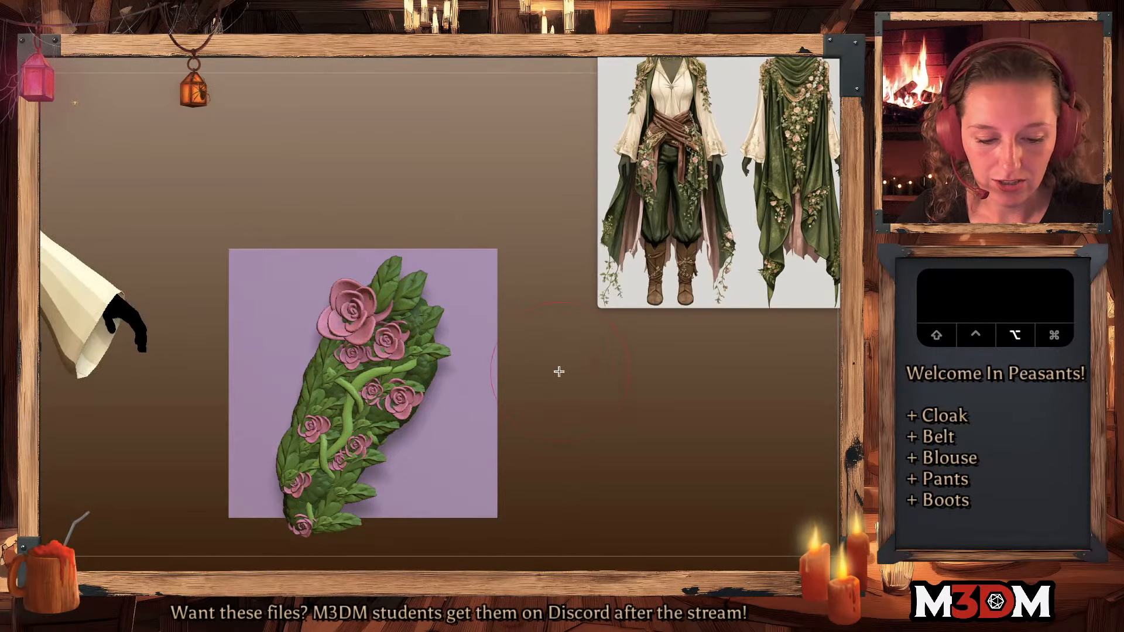
left_click_drag(557, 371, 558, 255, "alt")
mouse_move(294, 336)
left_mouse_down()
mouse_move(316, 339)
mouse_move(328, 389)
mouse_move(316, 351)
left_mouse_up()
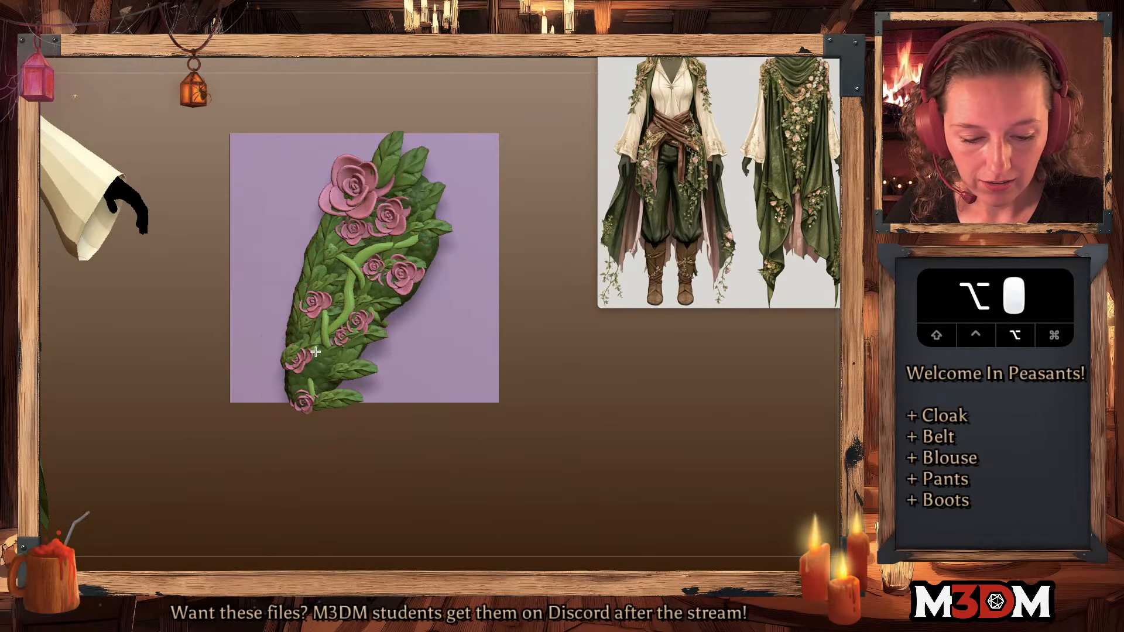
- Try pulling the leaves beneath the largest rose into a new shape with the Move Topological brush
left_click(324, 369, "alt")
key("shift+f")
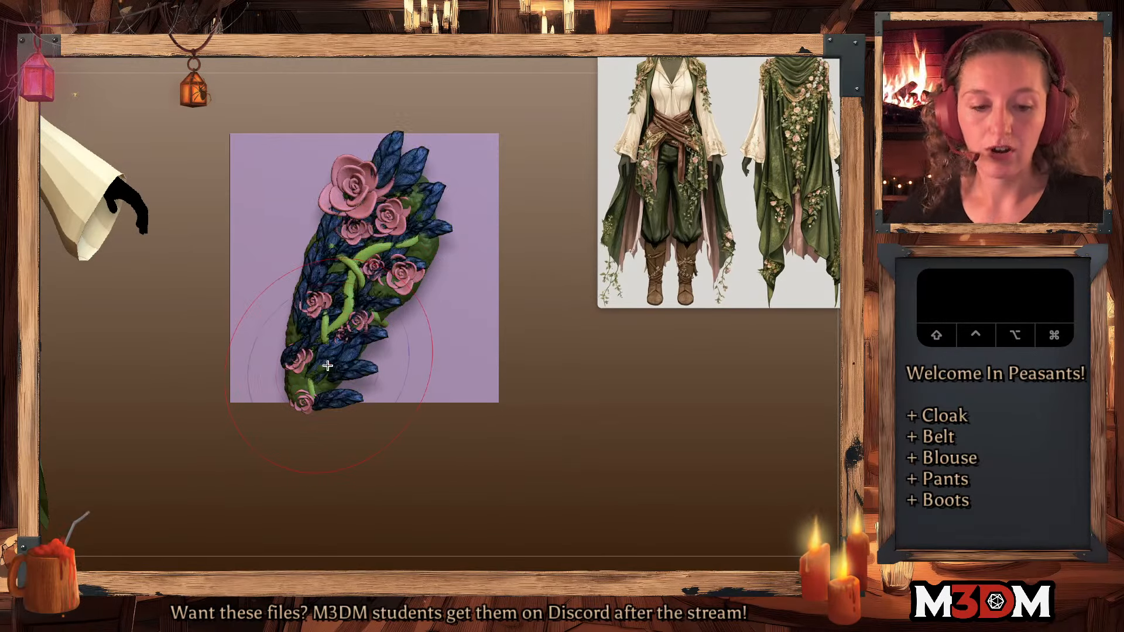
key("shift+f")
key("space")
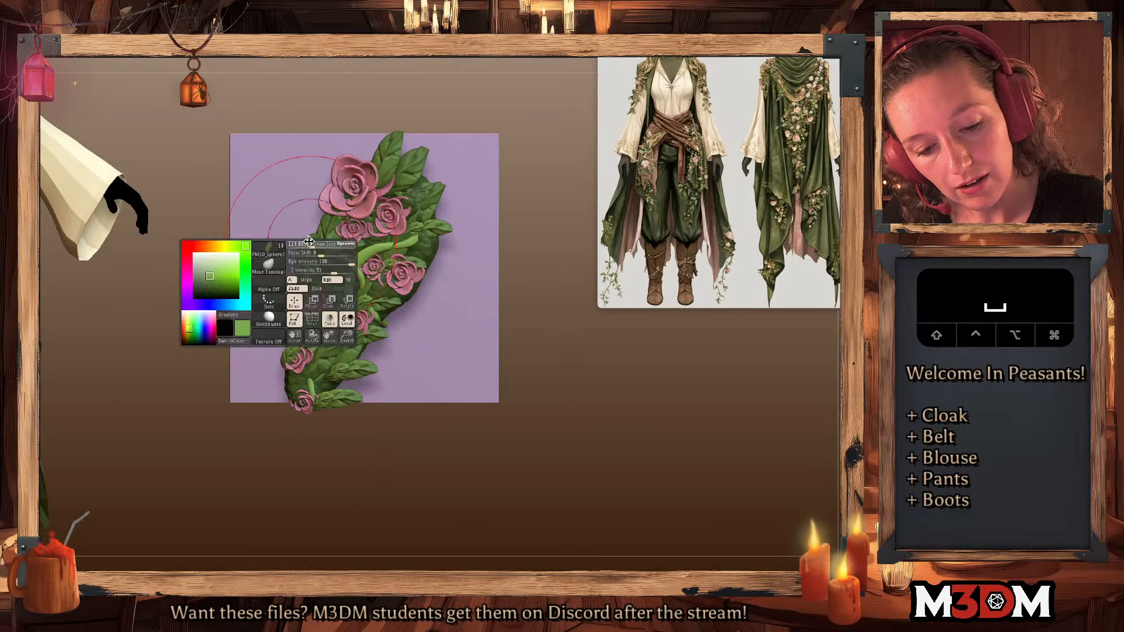
mouse_move(310, 249)
left_mouse_down()
mouse_move(301, 258)
mouse_move(320, 252)
mouse_move(303, 245)
mouse_move(292, 296)
left_mouse_up()
key("space")
key("super+z")
key("super+z")
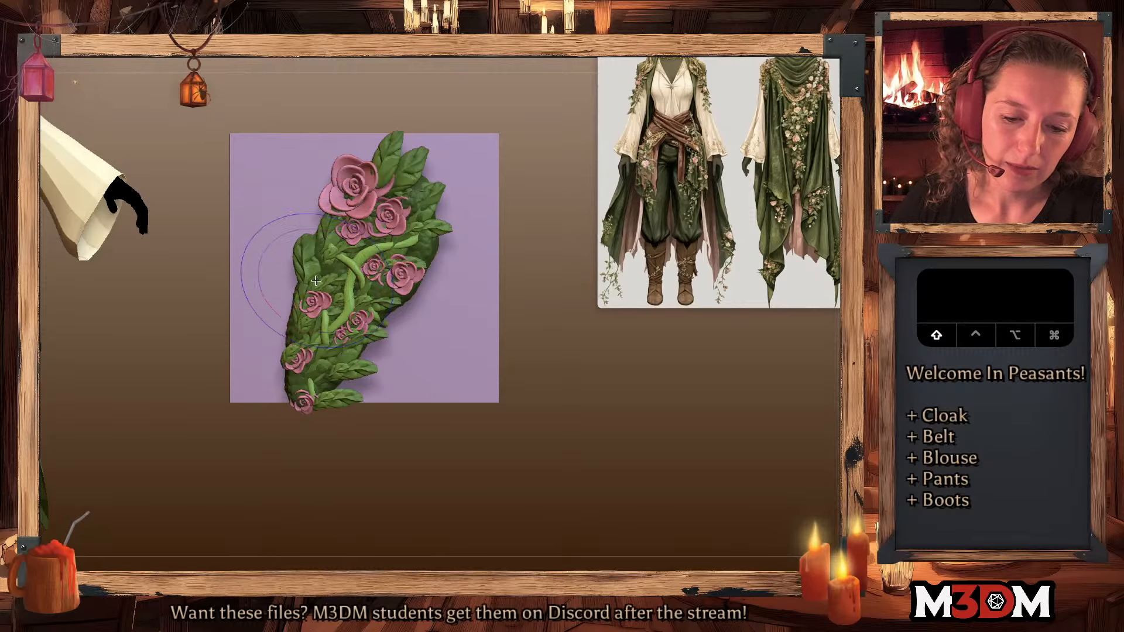
- Undo the latest shape changes to the leaves beneath the largest rose and check their wireframe
key("shift+f")
key("shift+f")
key("super+z")
key("super+z")
key("super+z")
key("shift+f")
key("shift+f")
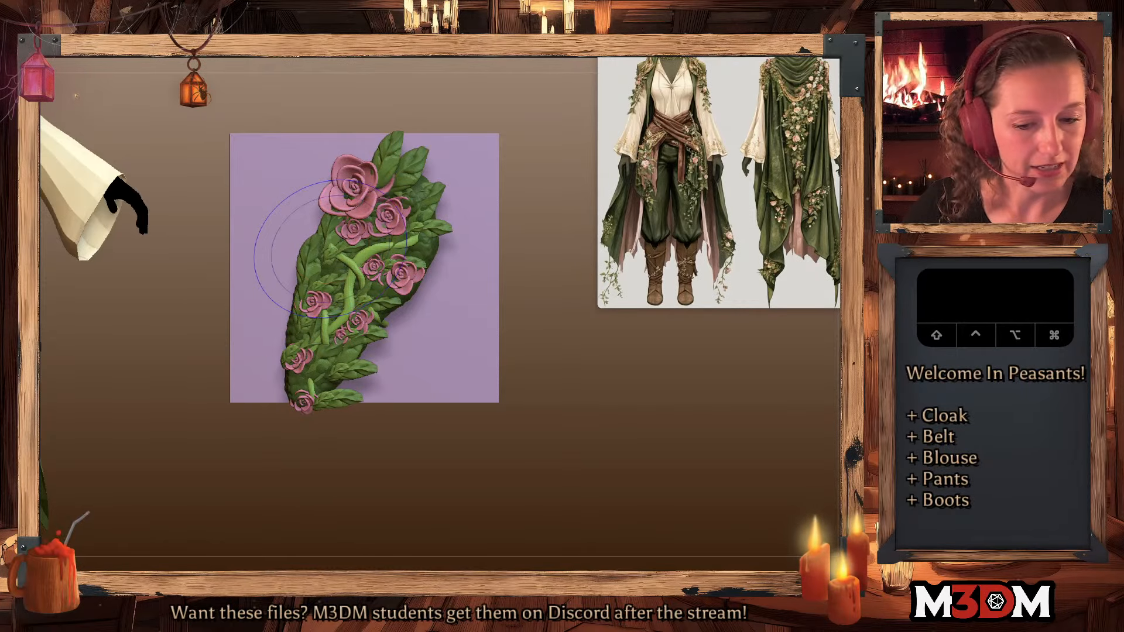
- Merge all the leaf clusters into one polygroup and check the grouping on their wireframe
key("shift+f")
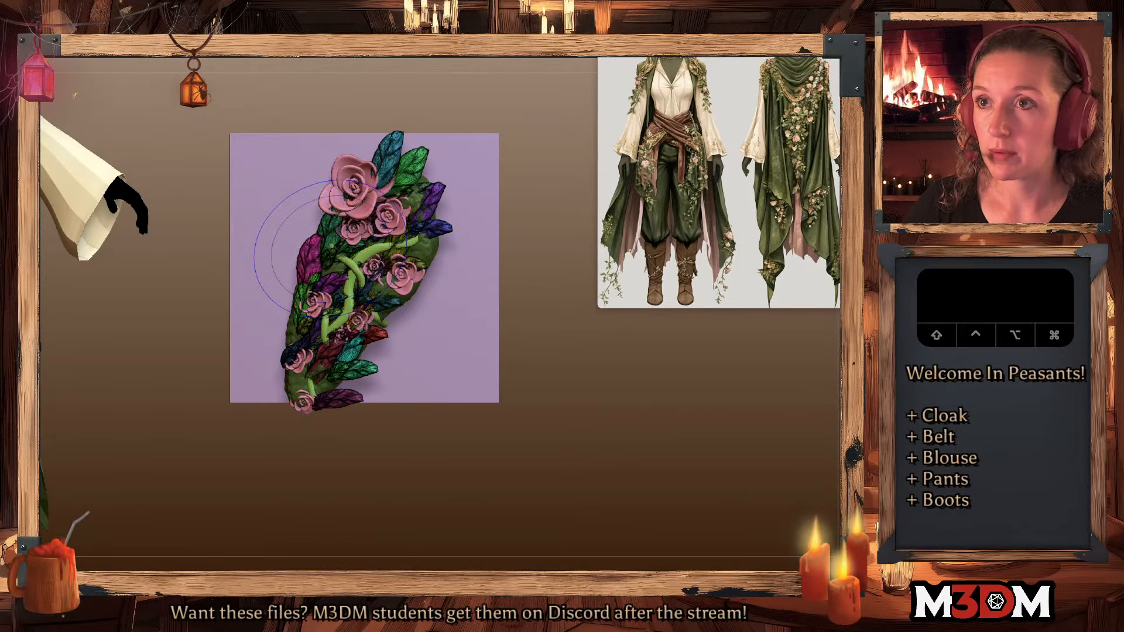
key("ctrl+w")
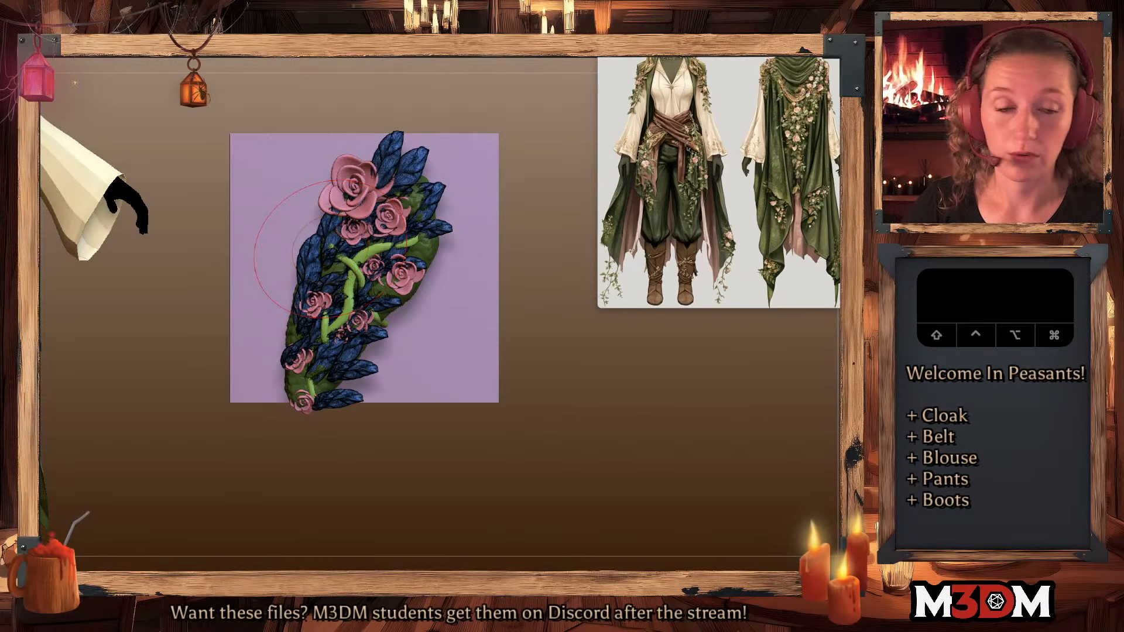
key("shift+f")
key("shift+f")
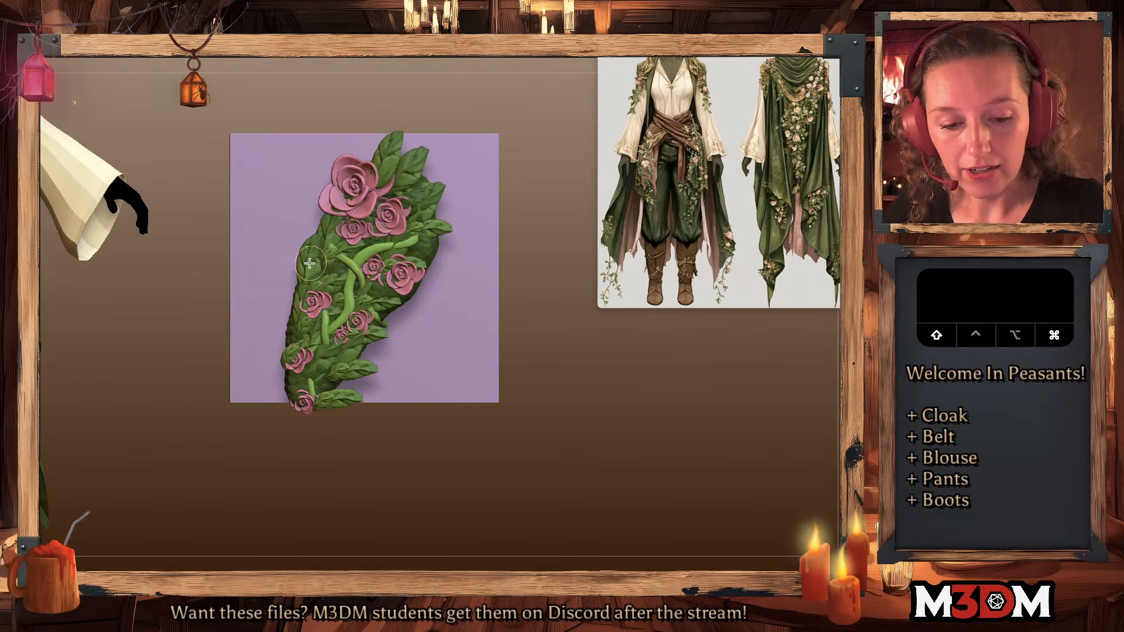
- Mask everything except the leaf cluster between the largest rose and the left-edge rose, and rotate that cluster outward
left_click(310, 258, "shift+super")
left_click(546, 356, "super")
left_click(546, 358, "shift+super")
left_click(546, 358, "super")
key("q")
key("w")
left_click(307, 265)
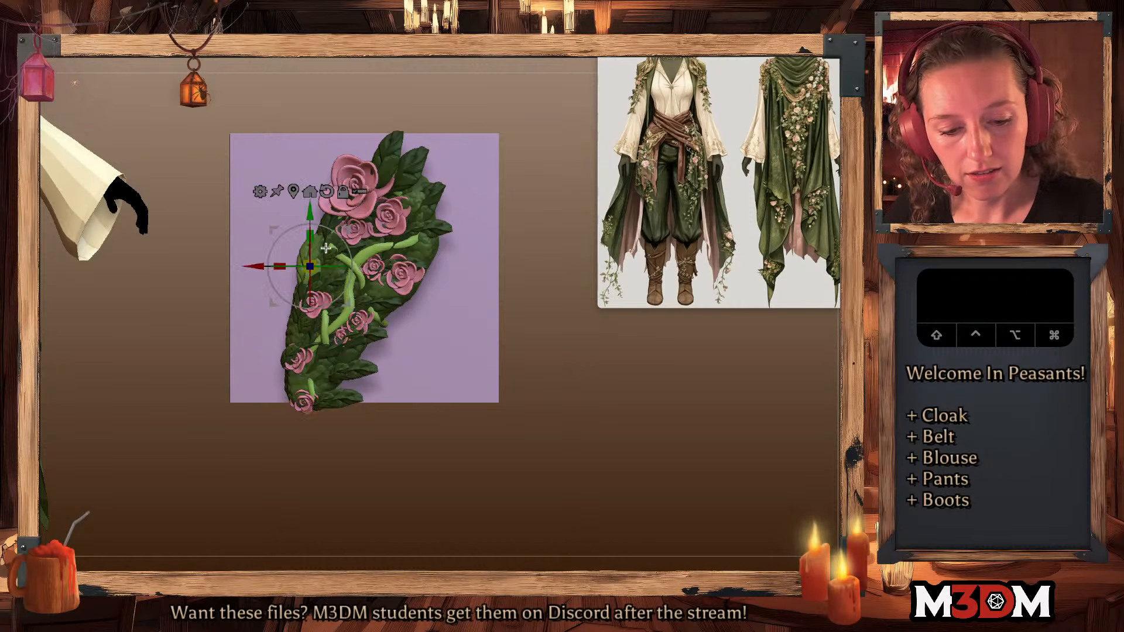
left_click_drag(353, 264, 356, 224)
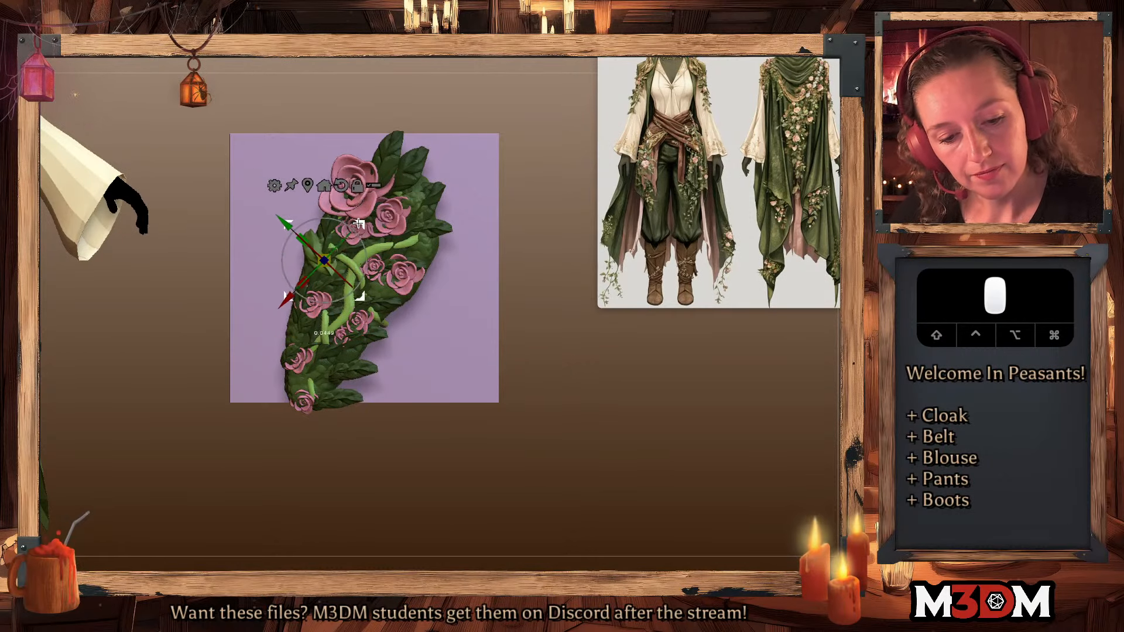
key("q")
left_click_drag(481, 235, 491, 244, "ctrl")
- Isolate the leaves above the left-edge rose with a mask, rotate and shift them outward, and clear the mask
left_click(319, 272, "ctrl+shift")
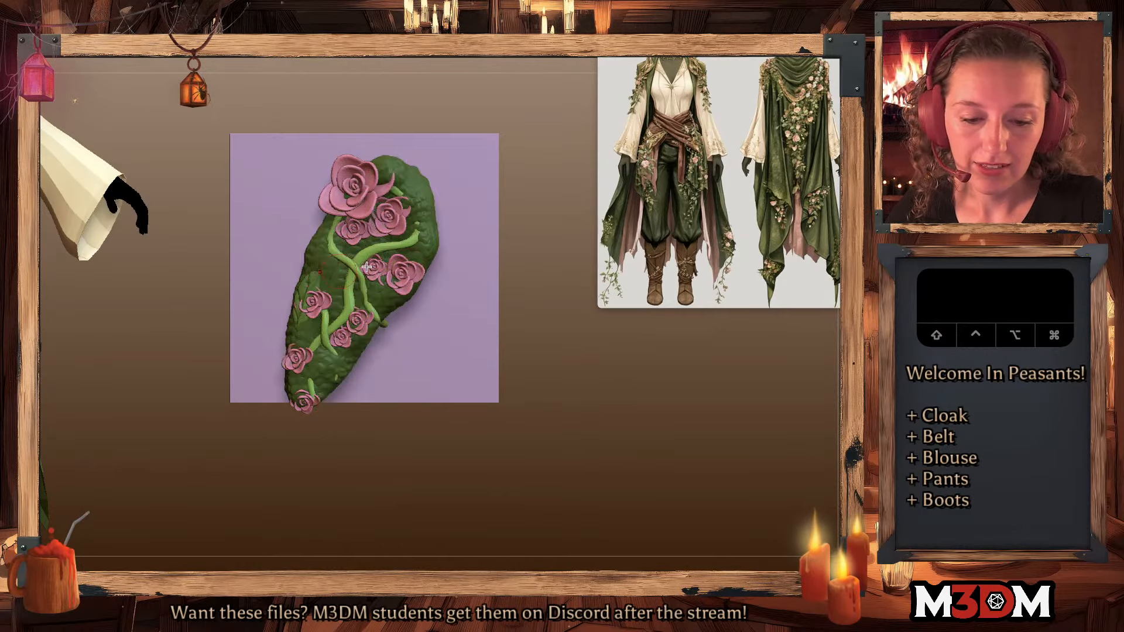
left_click(511, 317, "shift+super")
left_click(511, 316, "super")
key("q")
key("w")
left_click(318, 261)
left_click_drag(360, 263, 313, 201)
left_click_drag(318, 242, 316, 219)
key("q")
left_click_drag(532, 334, 550, 346, "super")
- Hide the leaf clusters that jut out along the base's lower right edge and tip
key("space")
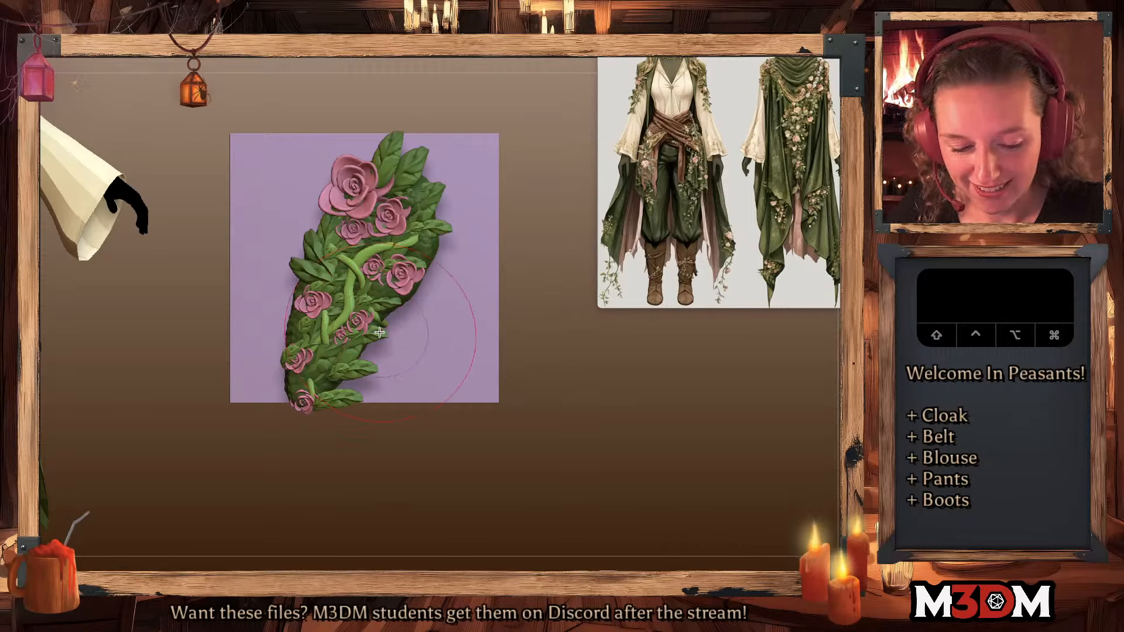
left_click(379, 334, "shift+super")
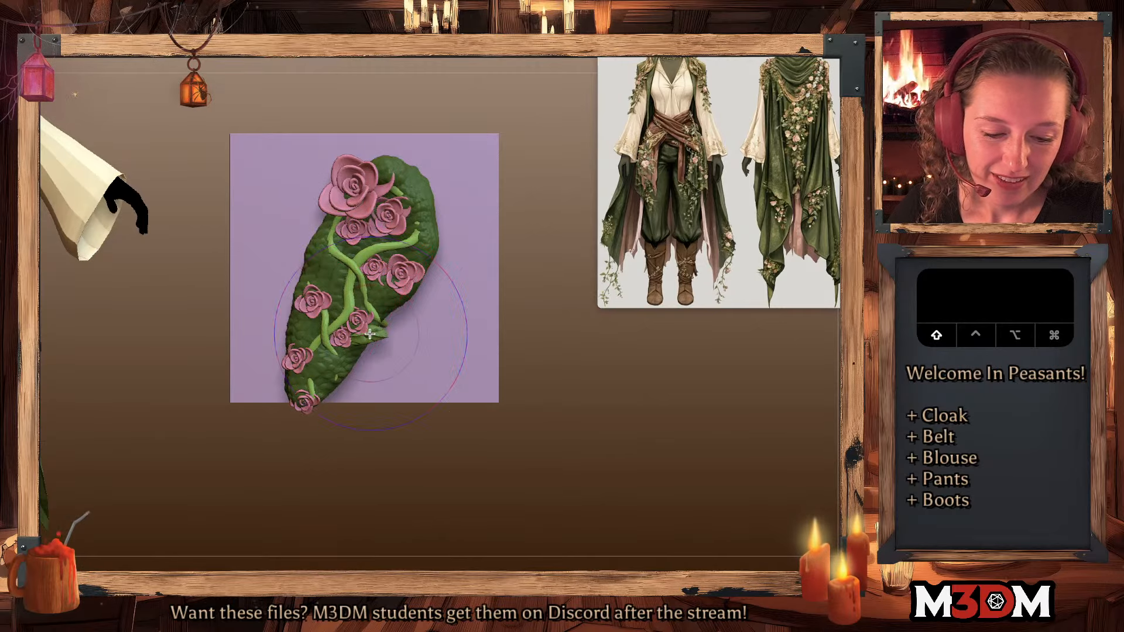
left_click(370, 334, "shift+super")
key("space")
left_click(354, 374, "shift+super")
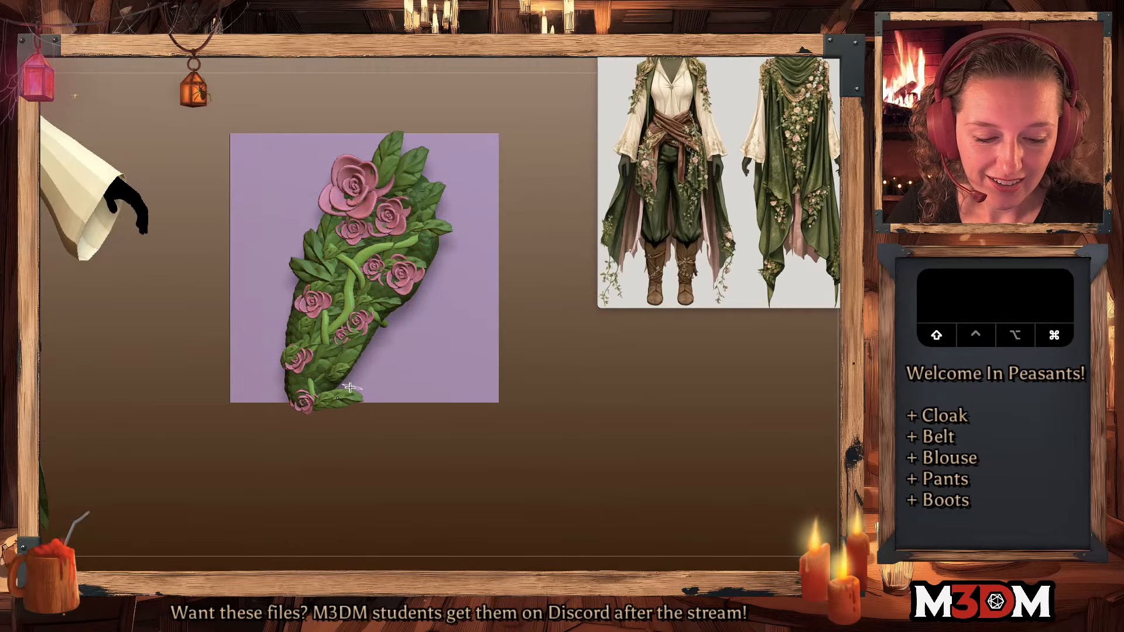
key("shift+f")
key("shift+f")
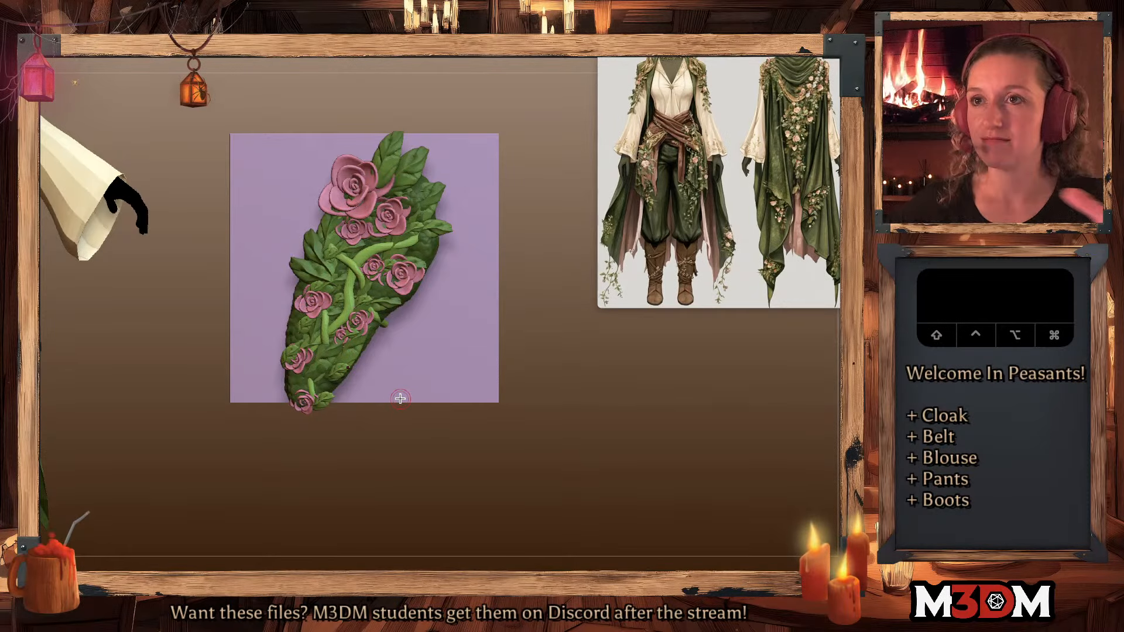
- Adjust the Move Topological brush size and nudge the leaves beside the vine's upper bend, checking their wireframe
key("space")
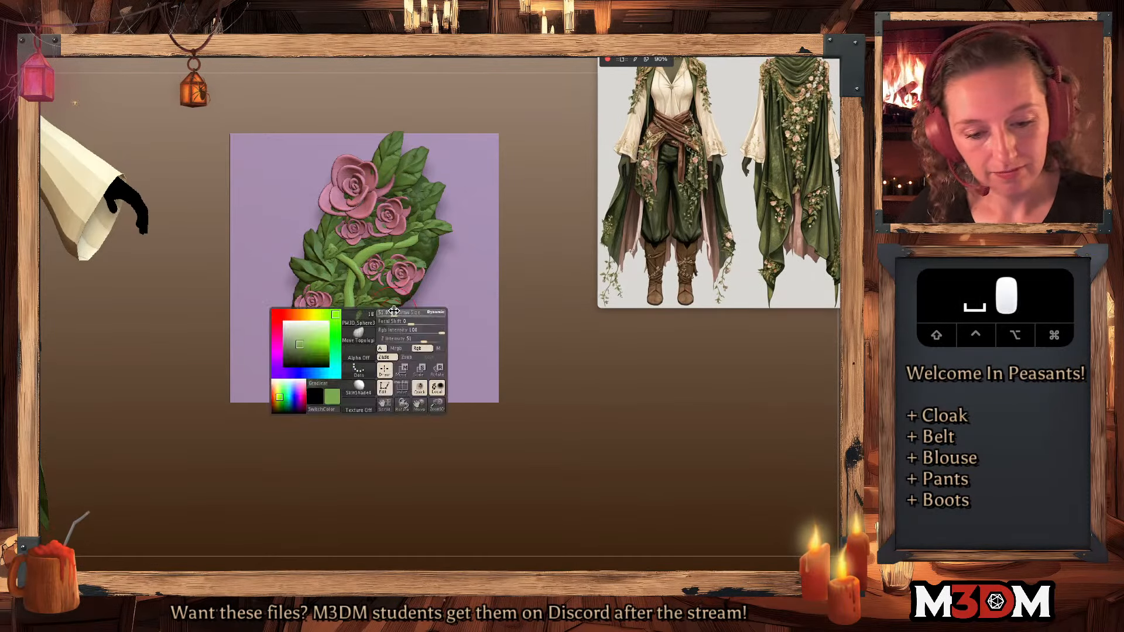
left_click(336, 282, "alt")
left_click(342, 287, "alt")
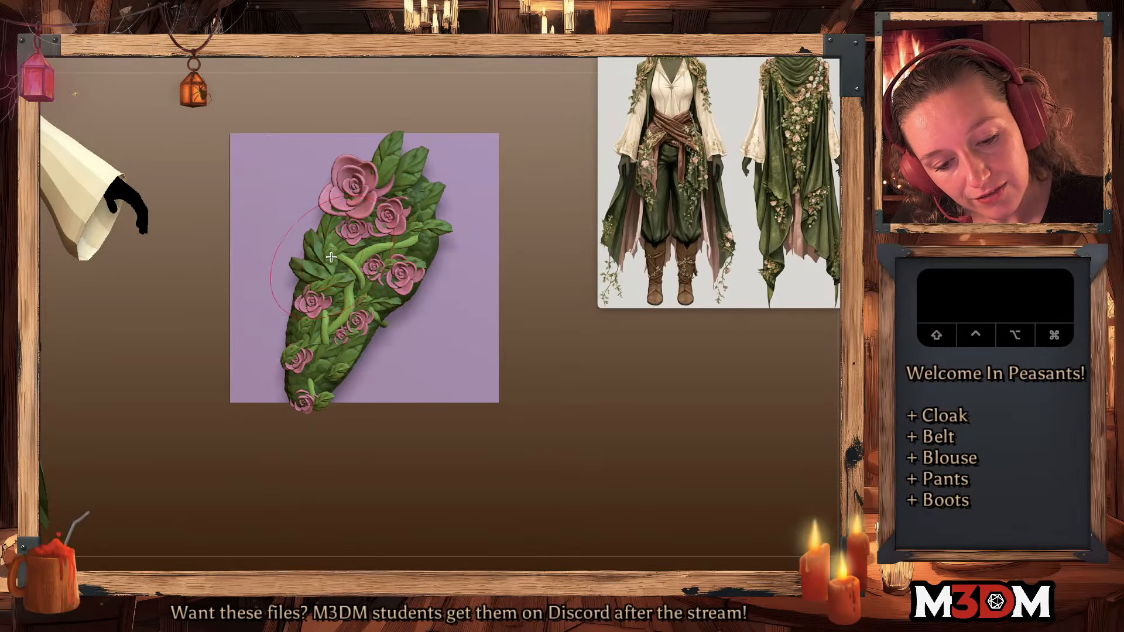
key("shift+f")
key("shift+f")
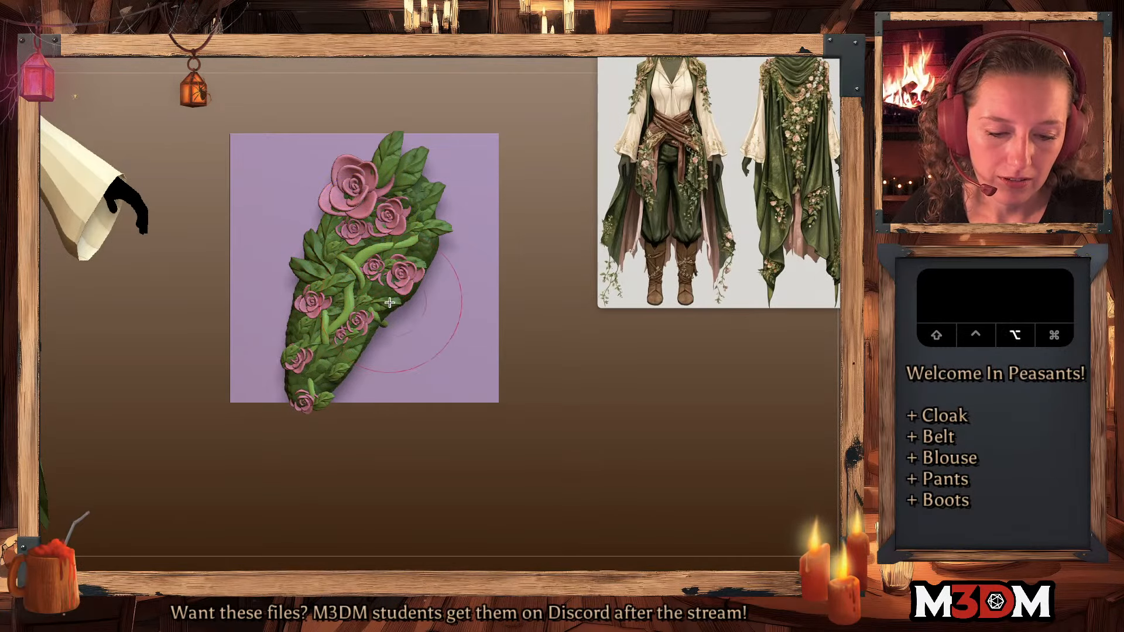
- Reshape the leaves around the middle roses and the right edge of the base with the Move Topological brush
right_click(382, 307)
left_click(381, 299, "alt")
right_click(381, 299)
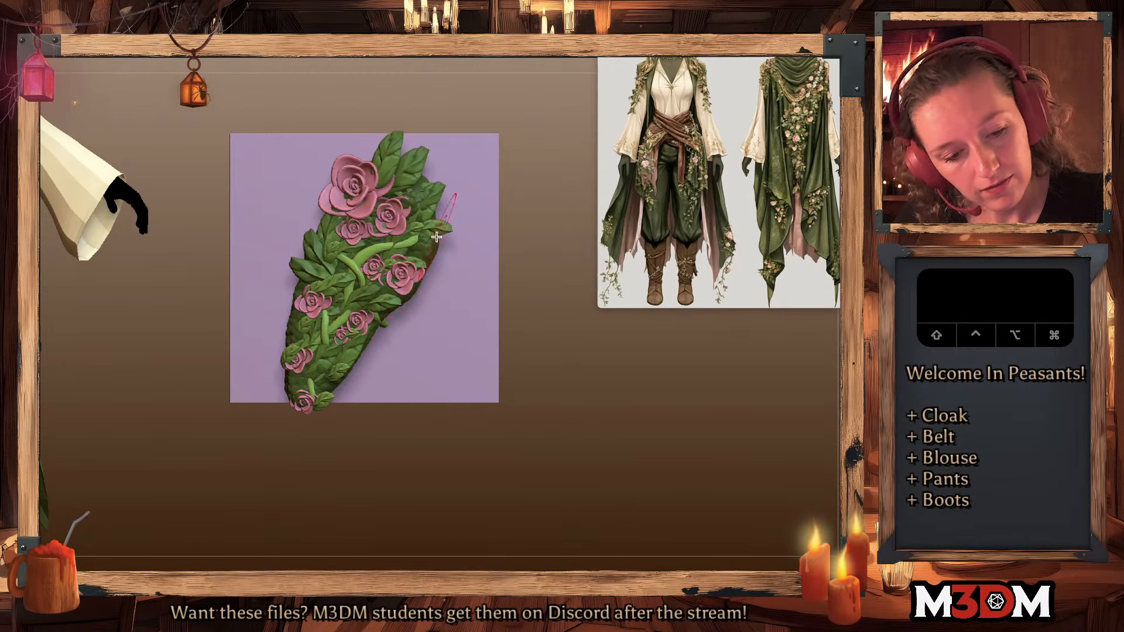
left_click(385, 305)
left_click(384, 308)
key("space")
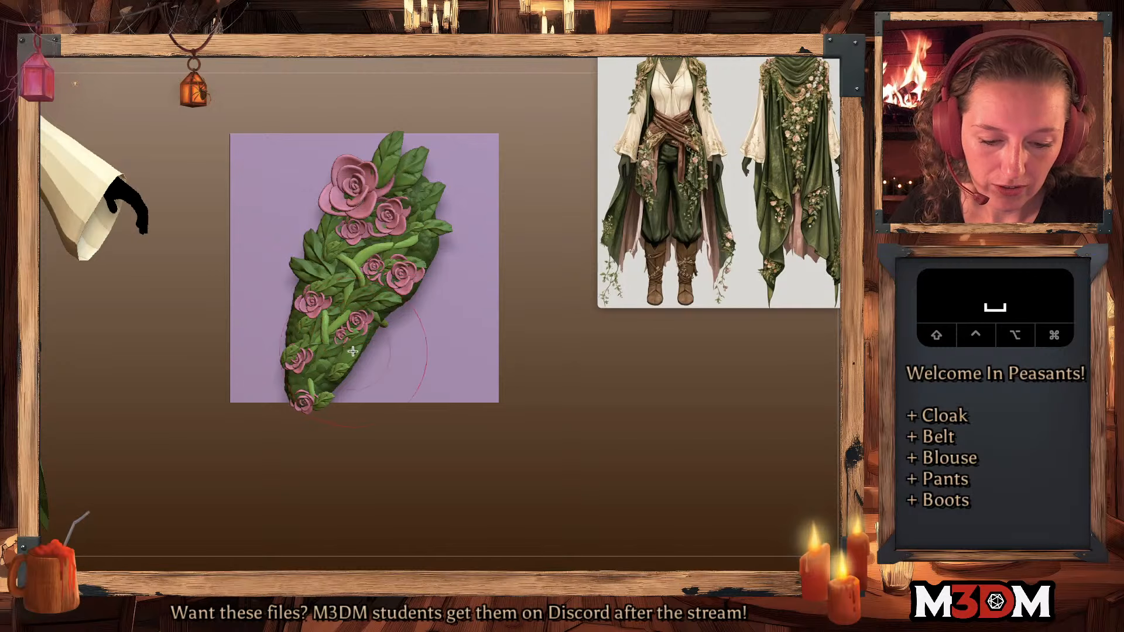
left_click(350, 350, "alt")
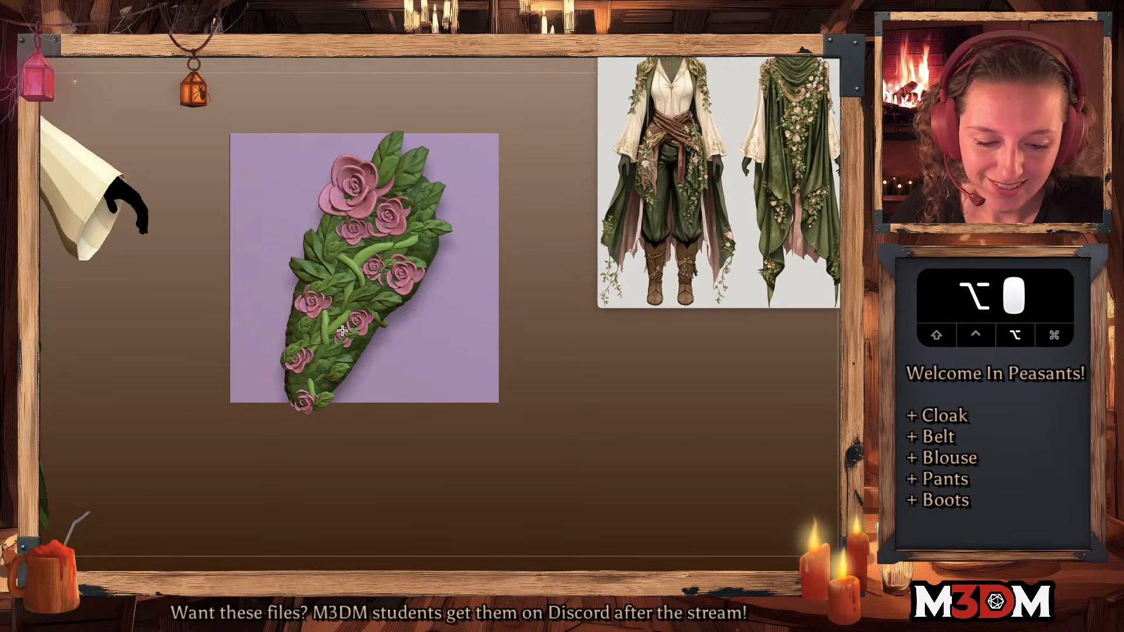
- Push the leaves near the base's lower tip into place around the bottom roses and check their wireframe
left_click(339, 372, "alt")
left_click_drag(339, 372, 328, 376)
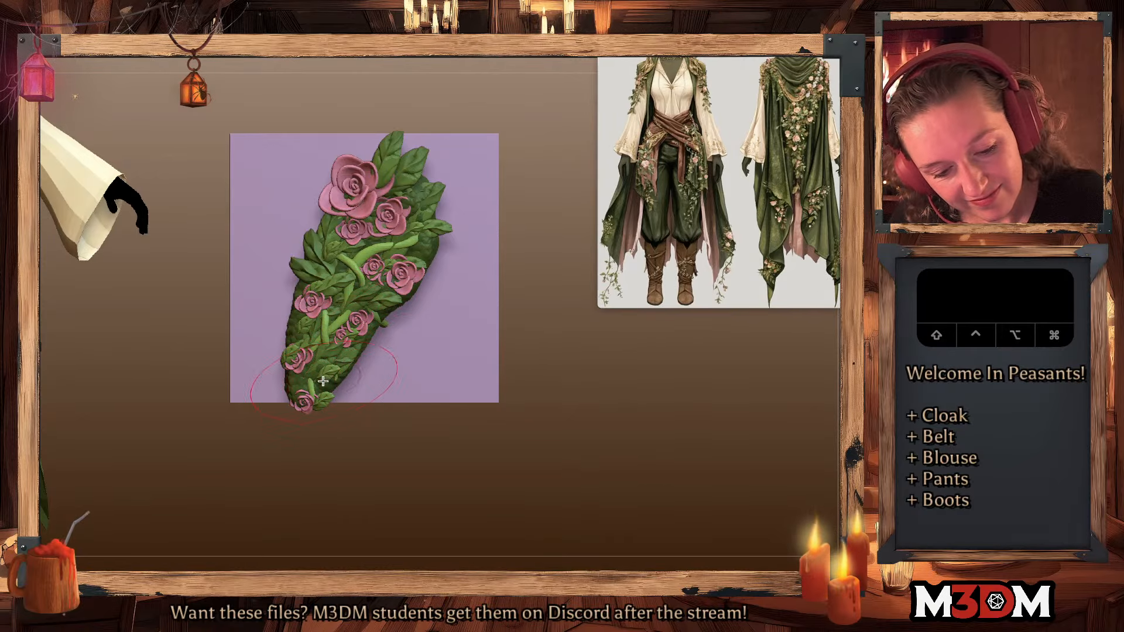
left_click_drag(536, 367, 537, 404)
key("shift+f")
key("shift+f")
- Resize the Move Topological brush and fit the leaves around the lower left roses, checking their wireframe
left_click(289, 353, "alt")
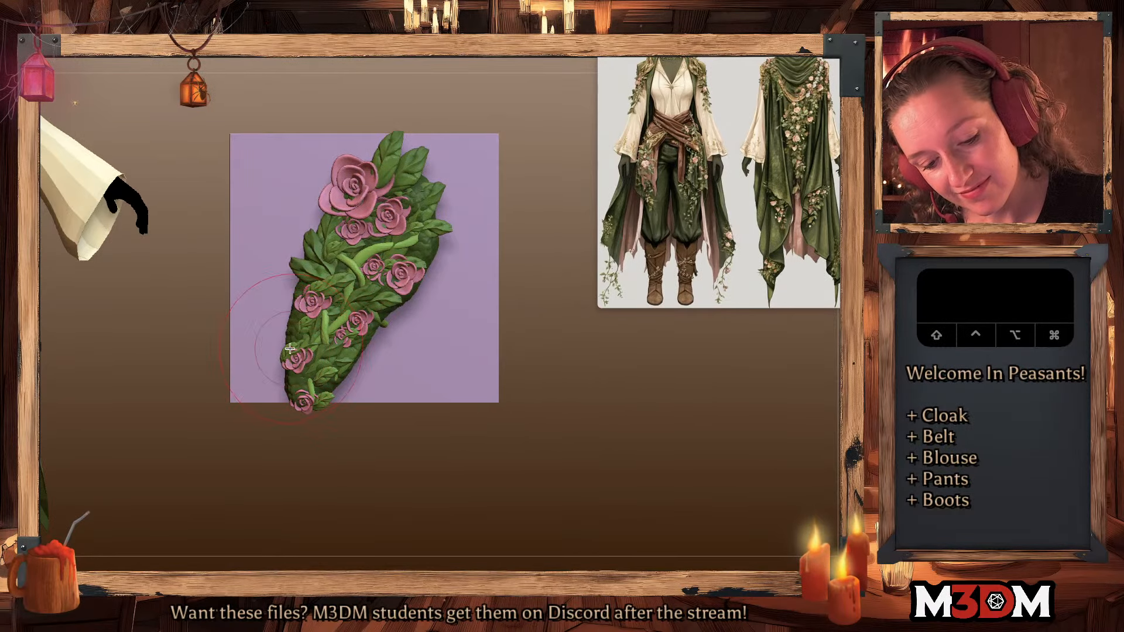
mouse_move(291, 339)
left_mouse_down()
mouse_move(289, 307)
mouse_move(302, 312)
left_mouse_up()
key("space")
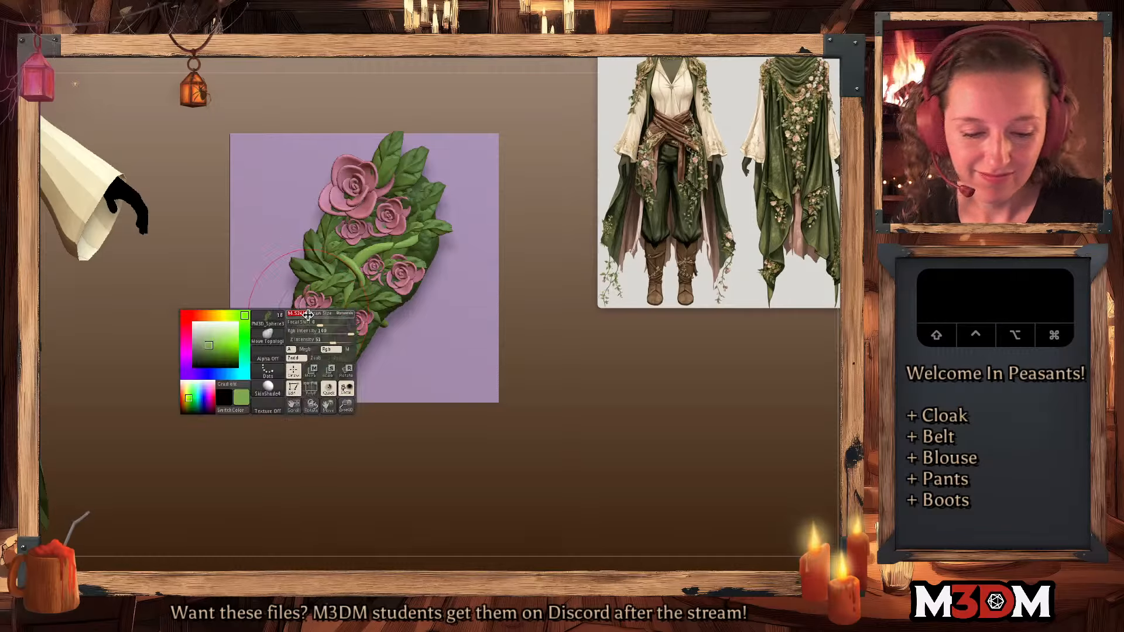
left_click_drag(313, 373, 316, 368)
left_click(300, 352, "alt")
key("shift+f")
- Reshape the upper left leaves beside the vine using different Move Topological brush sizes
key("shift+f")
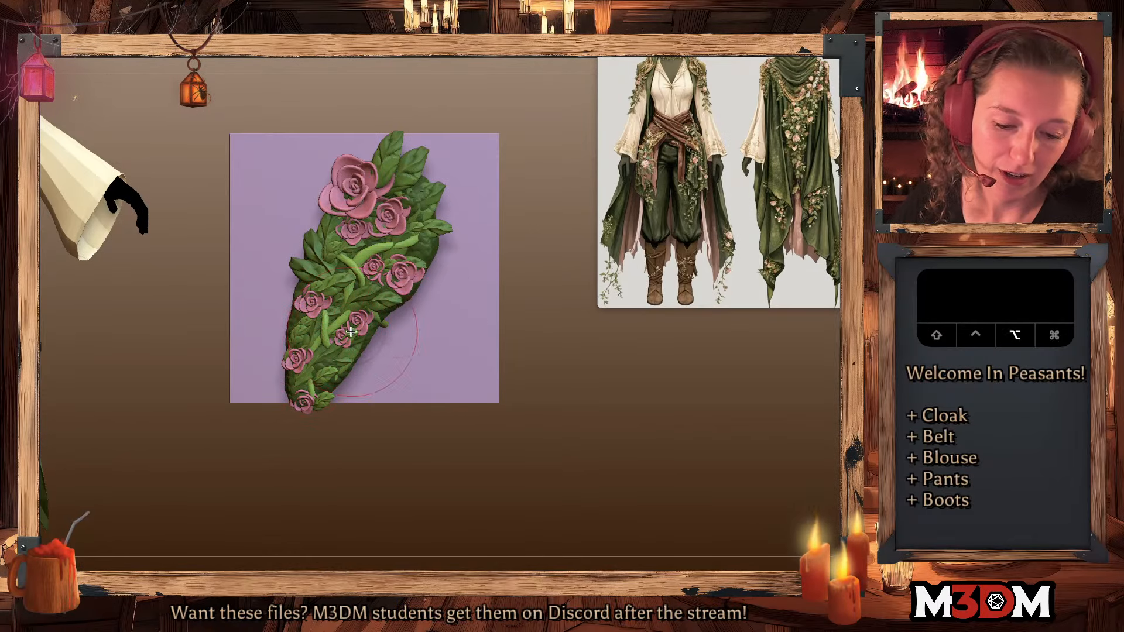
left_click(406, 321, "alt")
key("shift+f")
key("shift+f")
left_click(355, 278, "alt")
key("space")
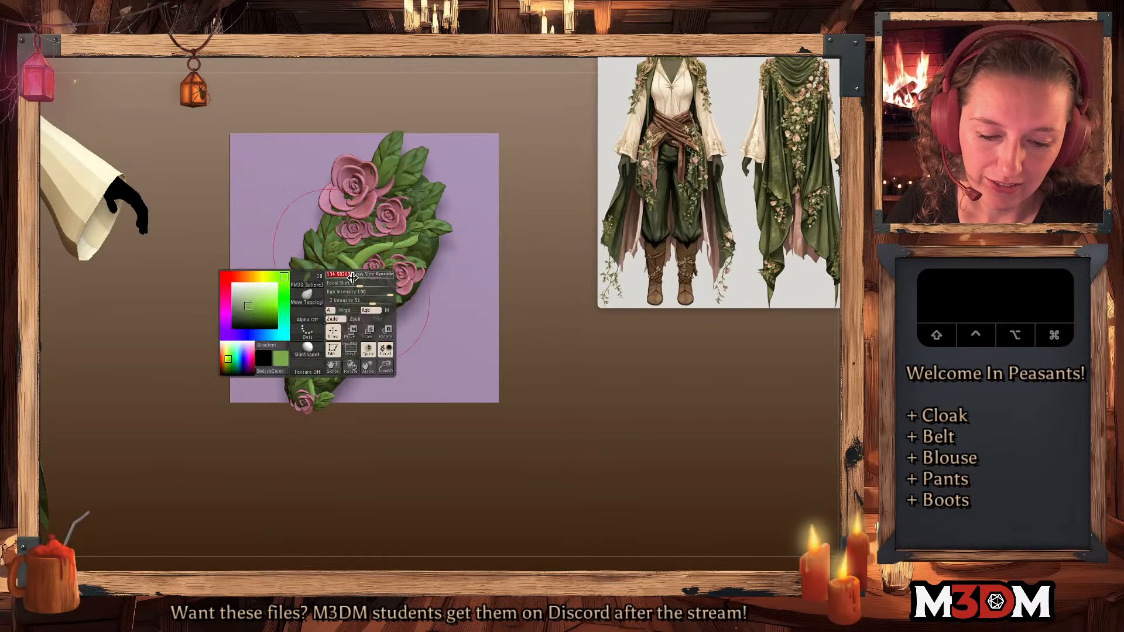
mouse_move(356, 278)
left_mouse_down()
mouse_move(341, 286)
mouse_move(309, 270)
left_mouse_up()
key("space")
left_click(326, 283)
left_click(315, 277, "alt")
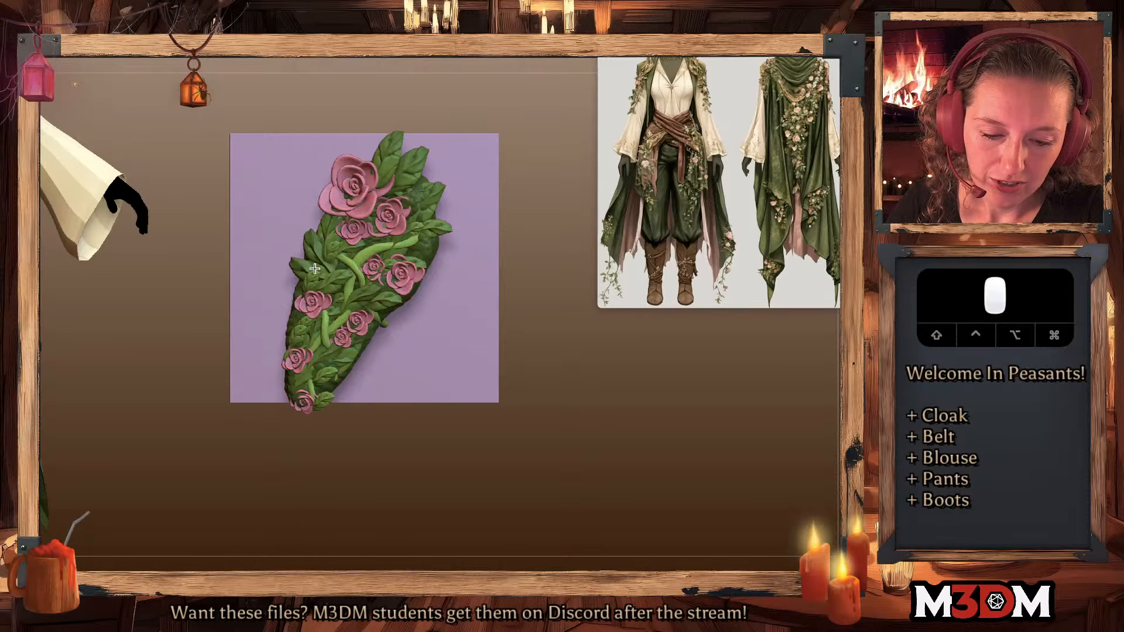
key("shift+f")
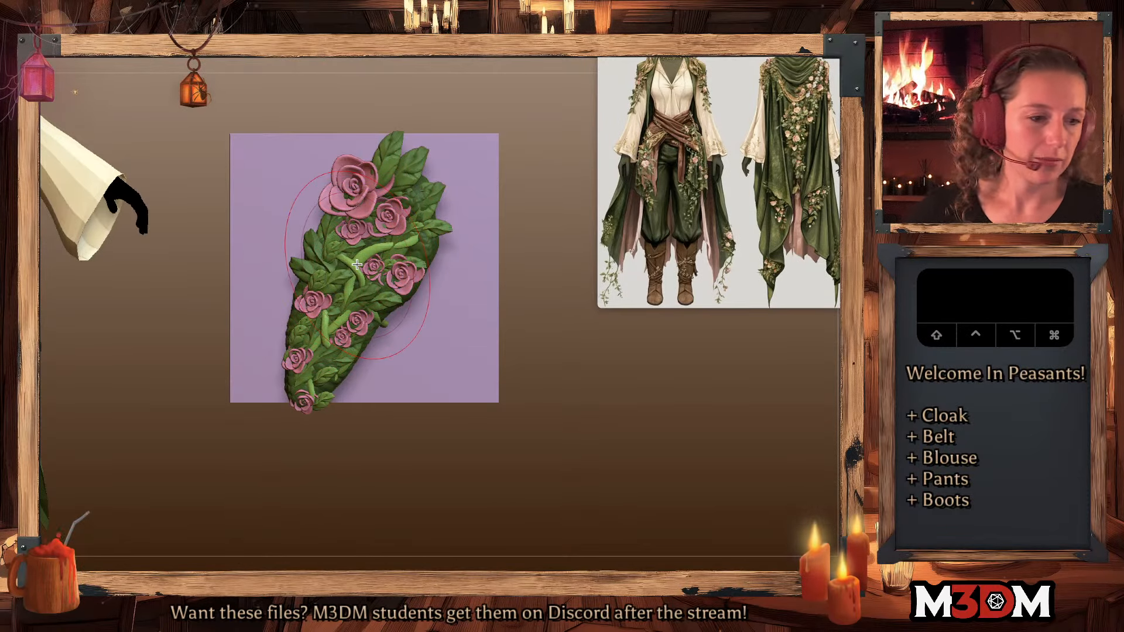
- Isolate the vines, subdivide them and carve initial grooves with the DamStandard brush, undoing unwanted strokes
left_click(849, 410)
key("super+d")
key("space")
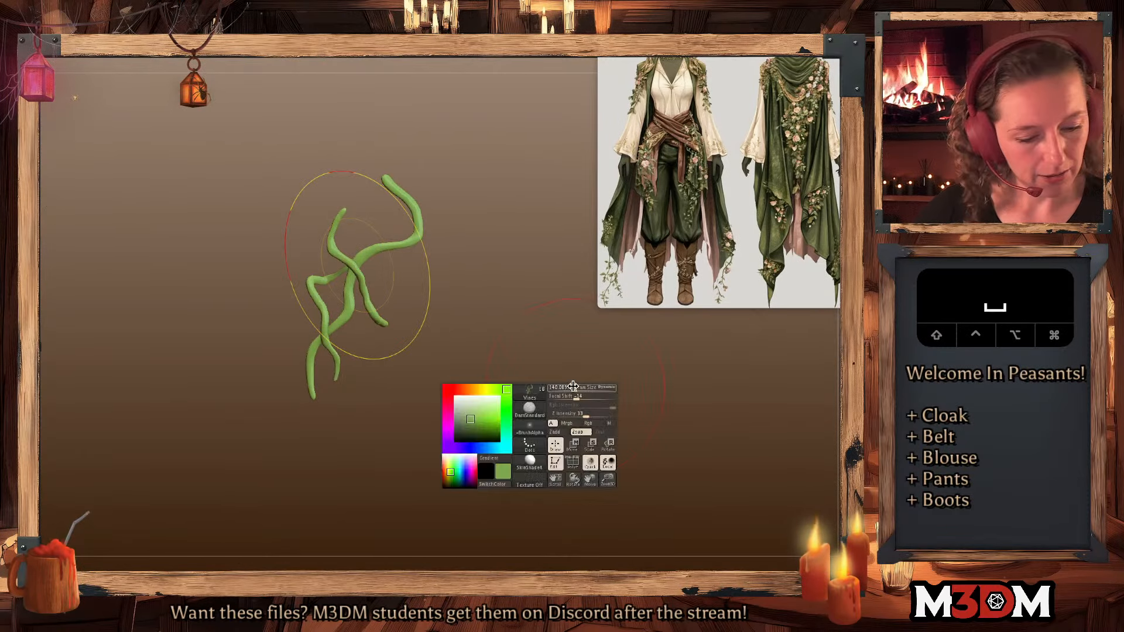
left_click(536, 429)
left_click(103, 543)
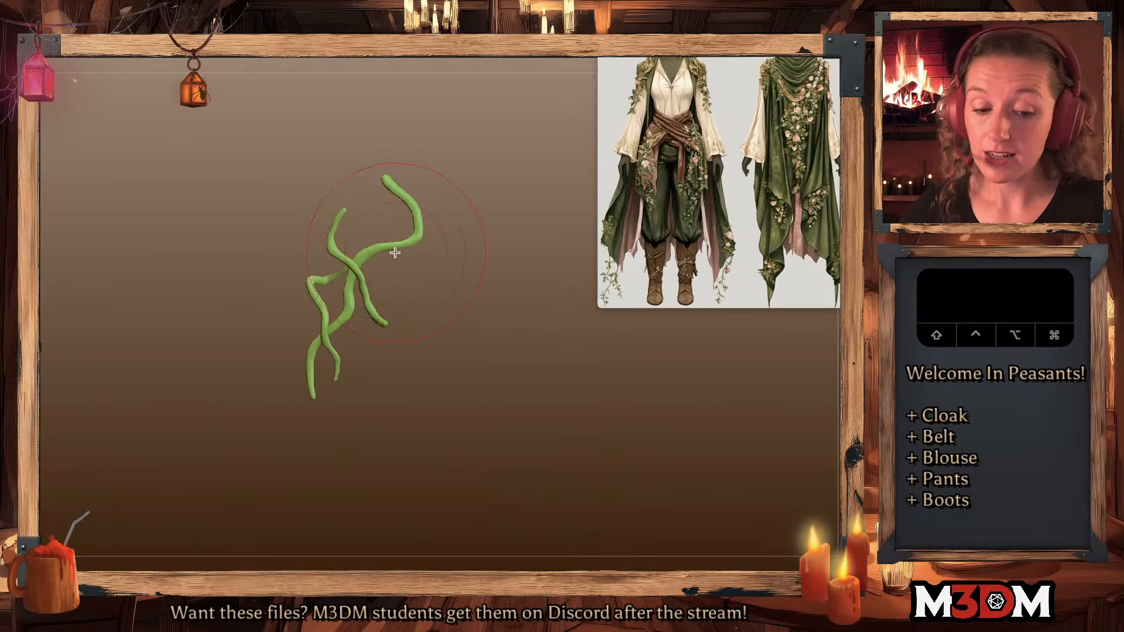
key("super+z")
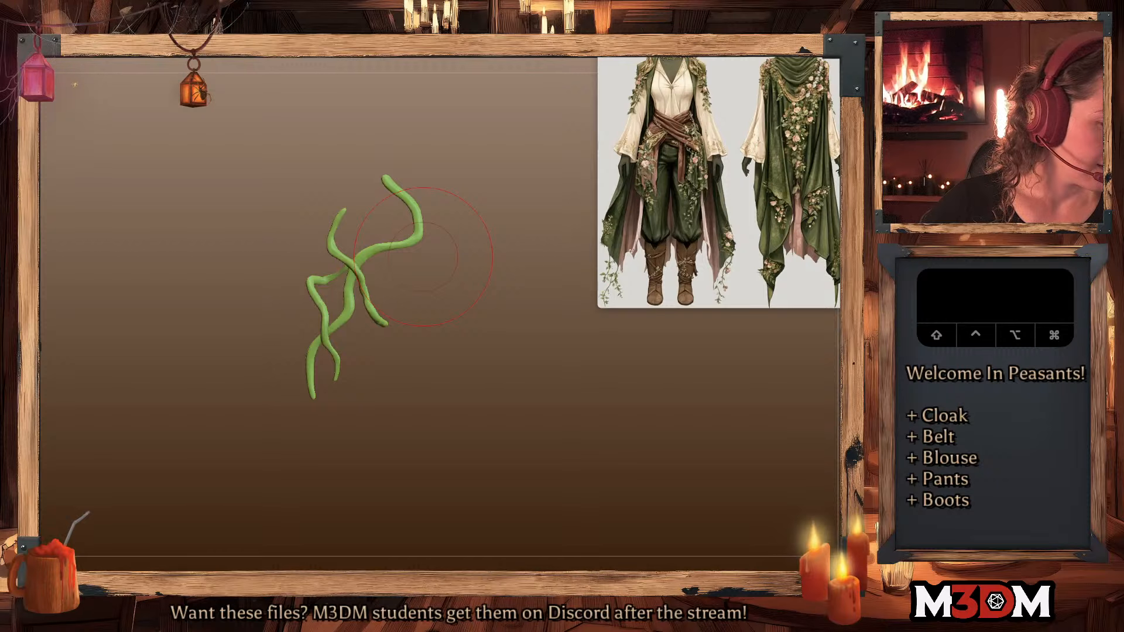
key("shift+f")
key("super+z")
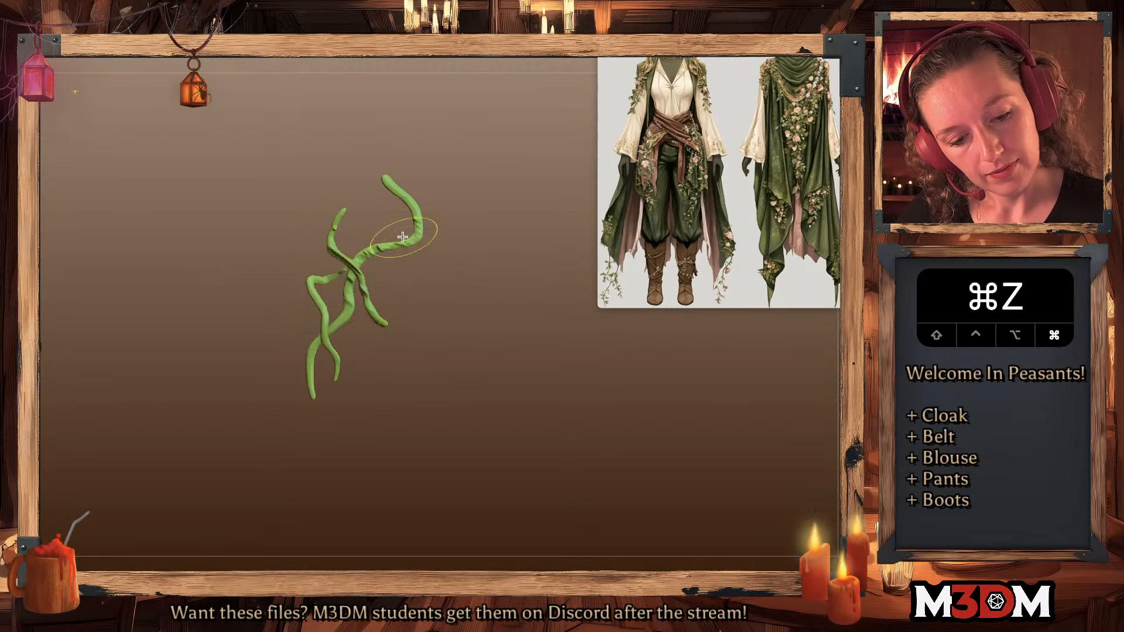
key("super+shift+z")
- Carve twisting grooves along the upper and crossing vine strands and subdivide the vines again
mouse_move(367, 251)
left_mouse_down("alt")
mouse_move(417, 237)
mouse_move(414, 202)
left_mouse_up("alt")
mouse_move(330, 239)
left_mouse_down("alt")
mouse_move(363, 271)
mouse_move(379, 319)
left_mouse_up("alt")
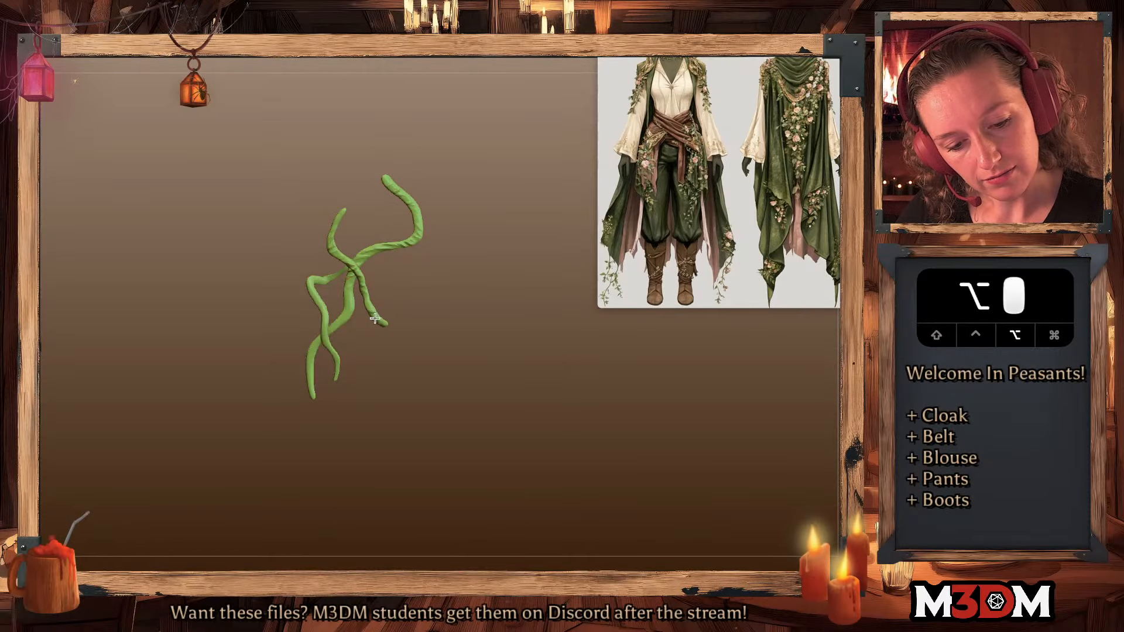
mouse_move(356, 271)
left_mouse_down("alt")
mouse_move(365, 300)
mouse_move(343, 282)
left_mouse_up("alt")
left_click_drag(350, 336, 366, 375, "alt")
key("super+d")
- Add bark-like grooves to the remaining vine strands with the DamStandard brush and inspect them from another angle
left_click_drag(376, 321, 378, 309, "alt")
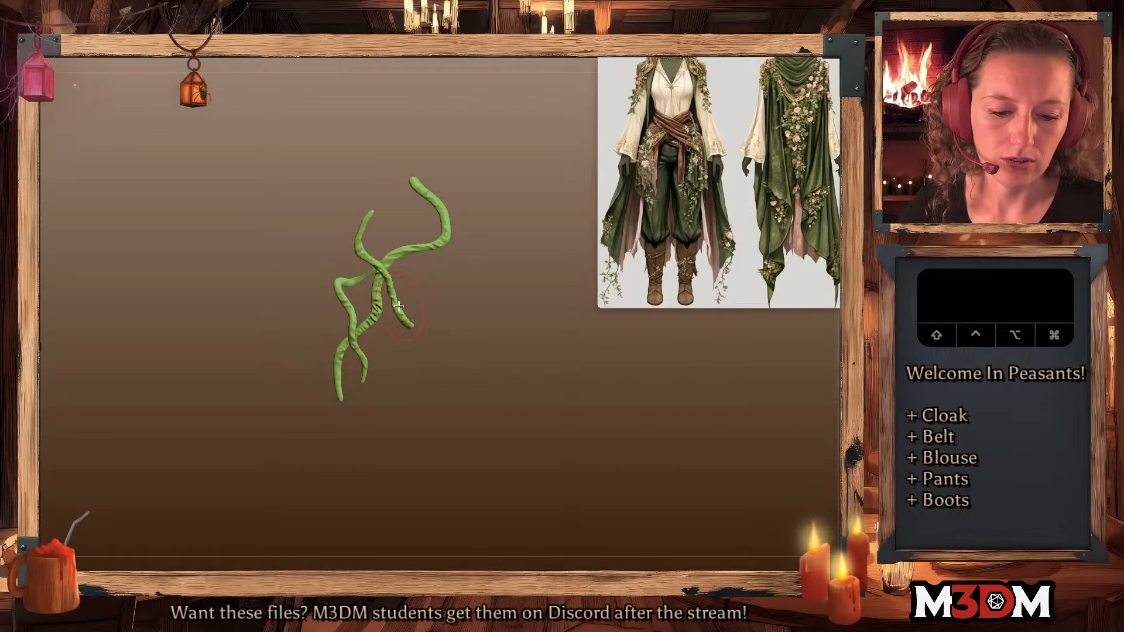
mouse_move(387, 257)
left_mouse_down()
mouse_move(419, 244)
mouse_move(424, 184)
mouse_move(449, 226)
left_mouse_up()
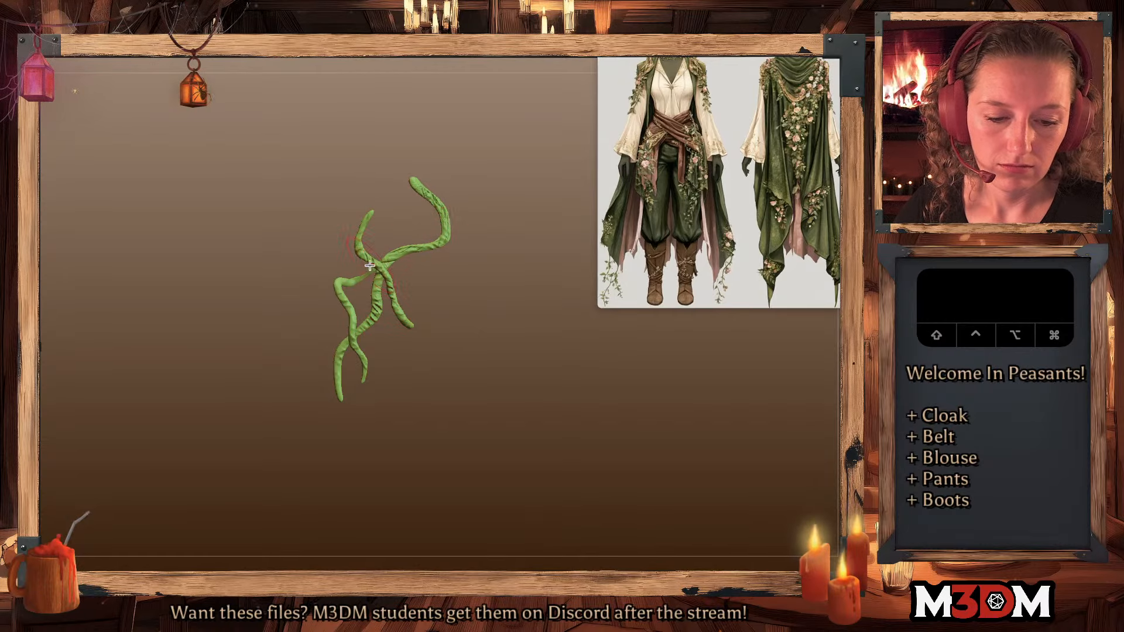
left_click_drag(343, 282, 352, 336)
mouse_move(350, 360)
left_mouse_down()
mouse_move(358, 378)
mouse_move(426, 295)
left_mouse_up()
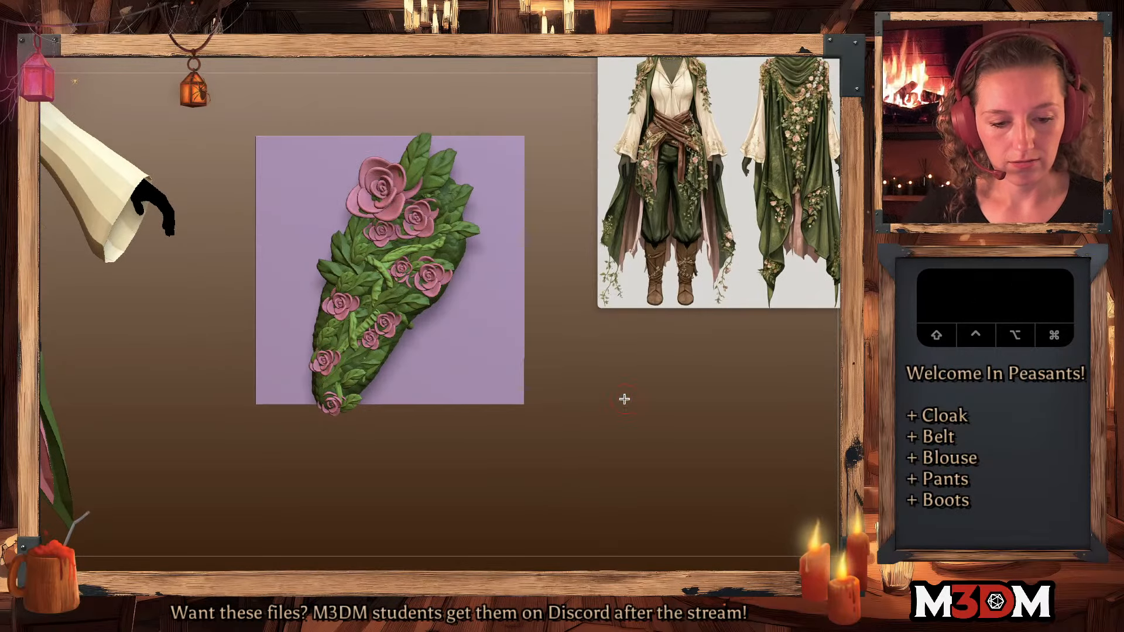
left_click_drag(624, 398, 644, 409, "alt")
- Bring back the other models, hide the plane behind the rose piece and view the piece beside the character
key("shift+f")
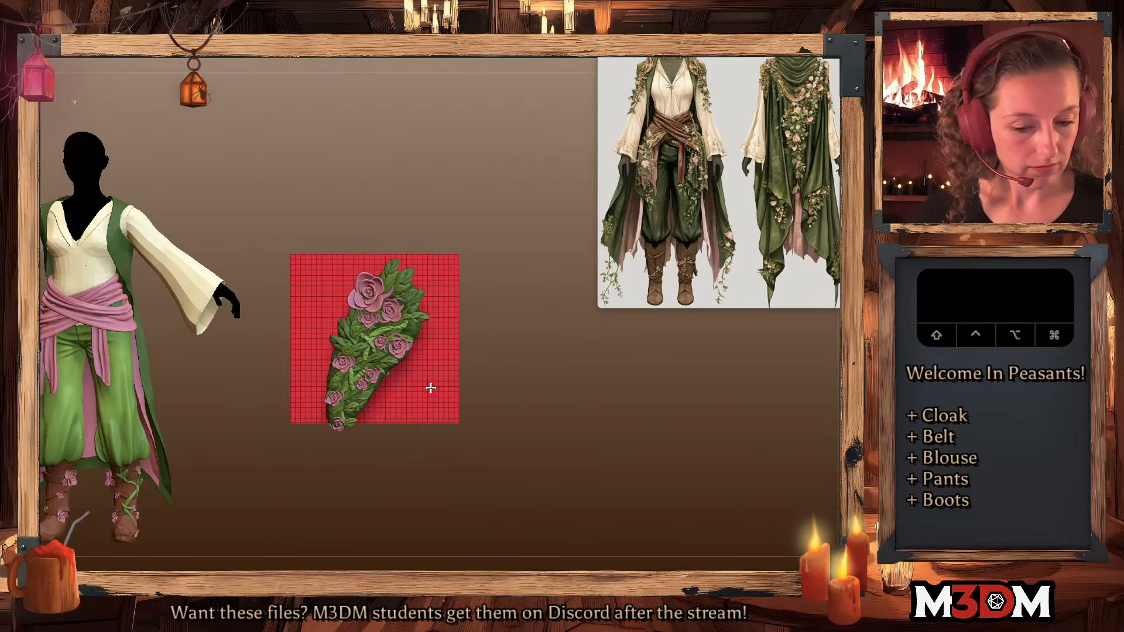
key("shift+f")
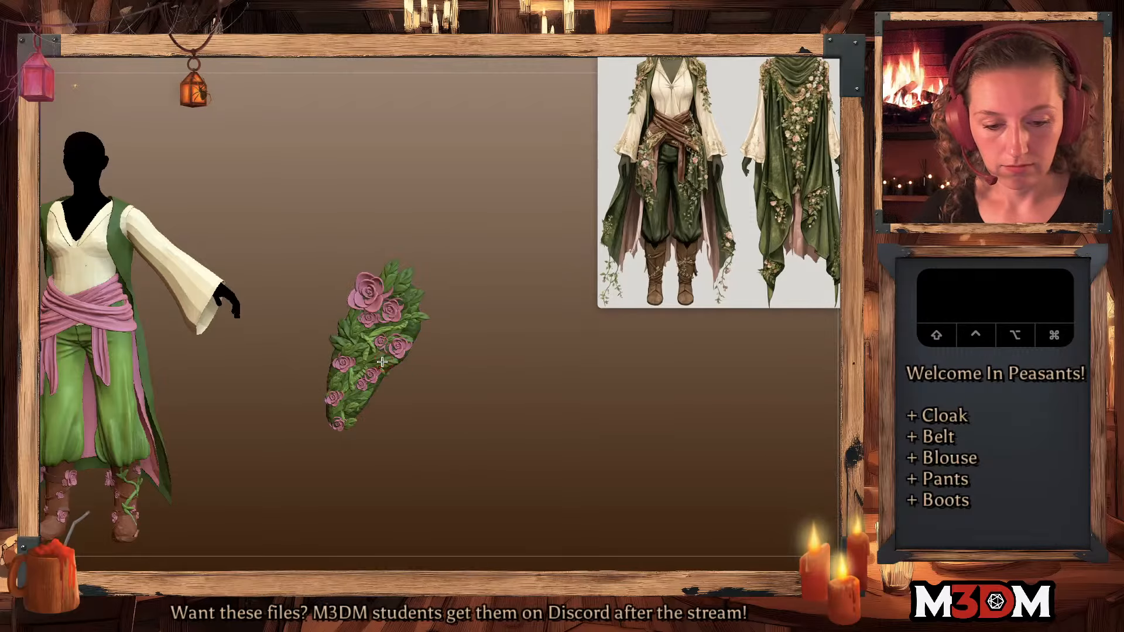
left_click(380, 361, "alt")
key("shift+f")
key("shift+f")
left_click_drag(597, 394, 644, 378, "alt")
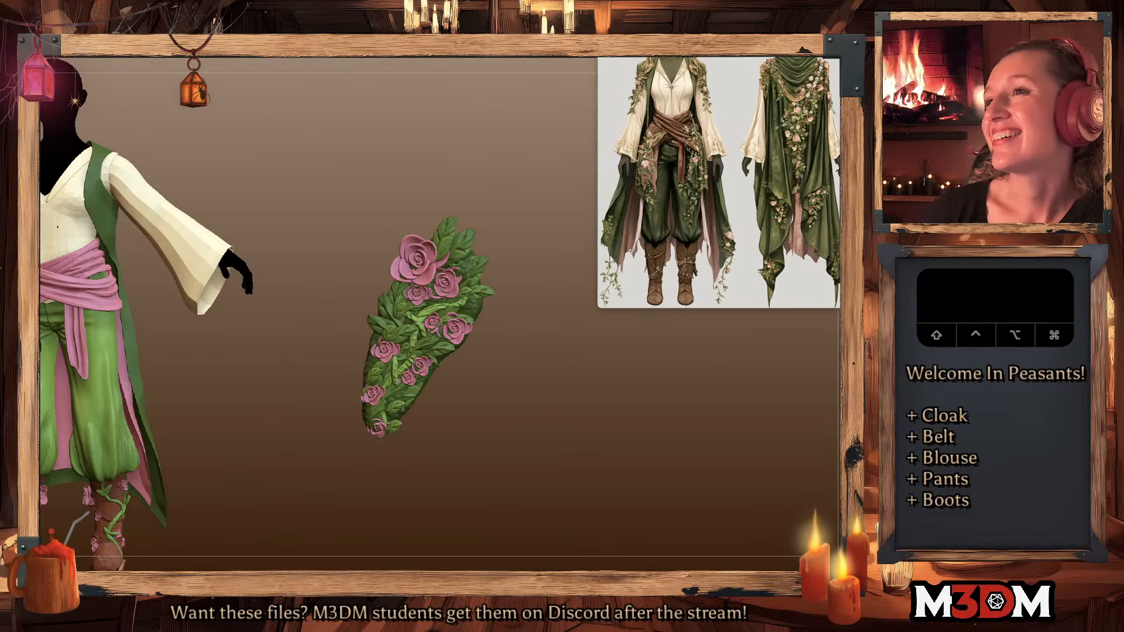
- Pull the protruding leaves on the left and right edges of the rose piece inward
key("shift+f")
key("space")
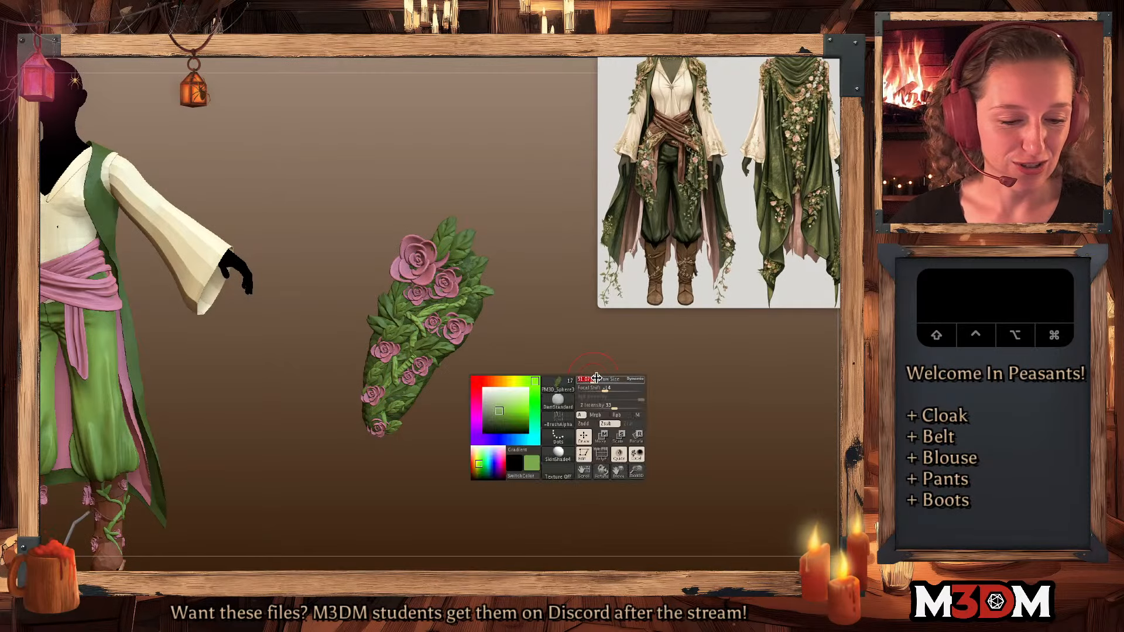
key("space")
left_click_drag(380, 323, 392, 324)
key("space")
left_click(435, 343, "alt")
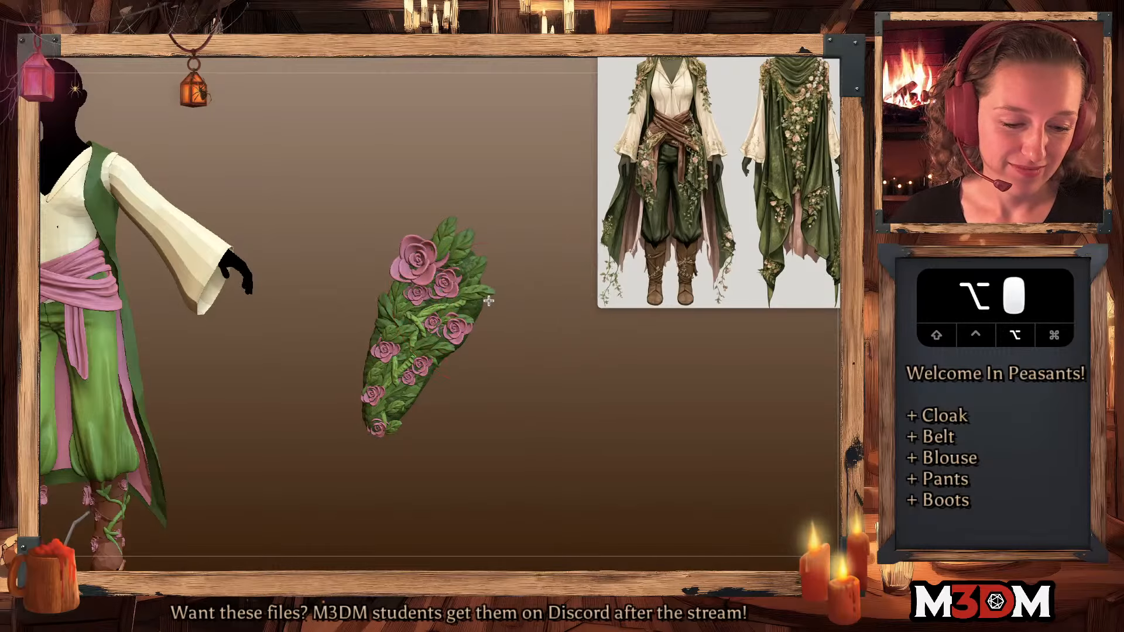
left_click_drag(472, 298, 467, 297)
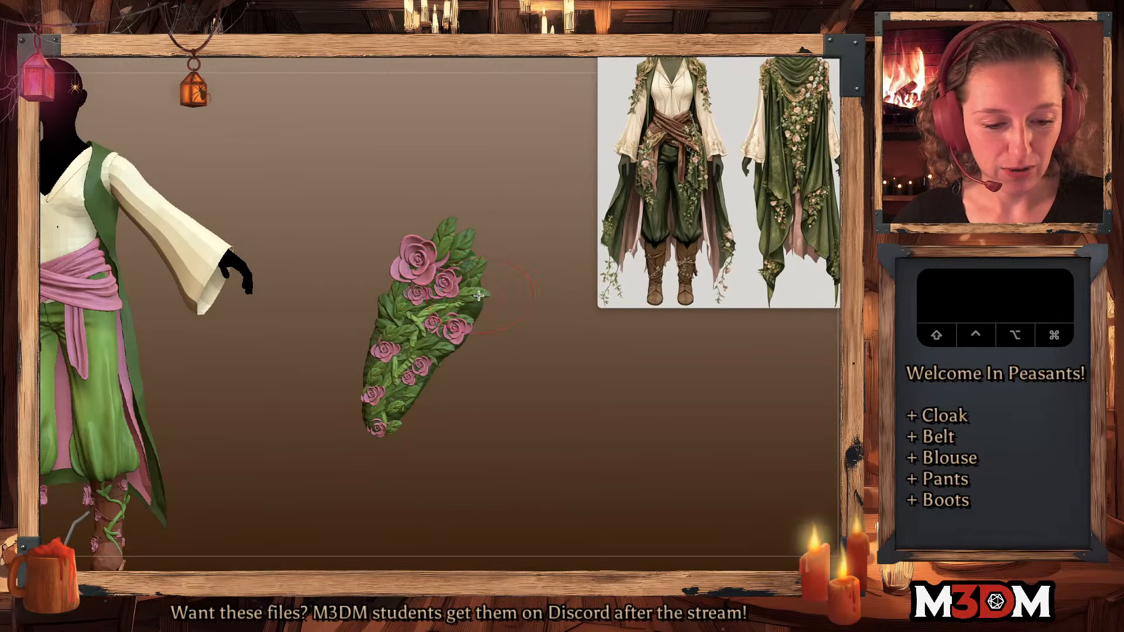
left_click(473, 274, "alt")
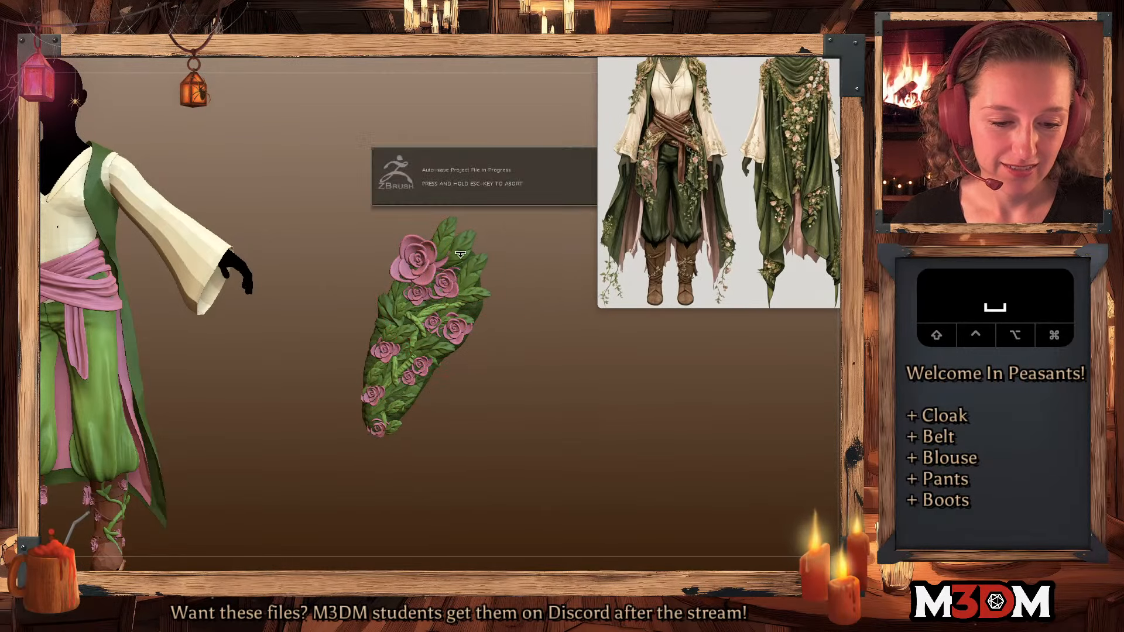
- Resize the brush and nudge the upper leaves beside the largest rose to tidy the outline
key("space")
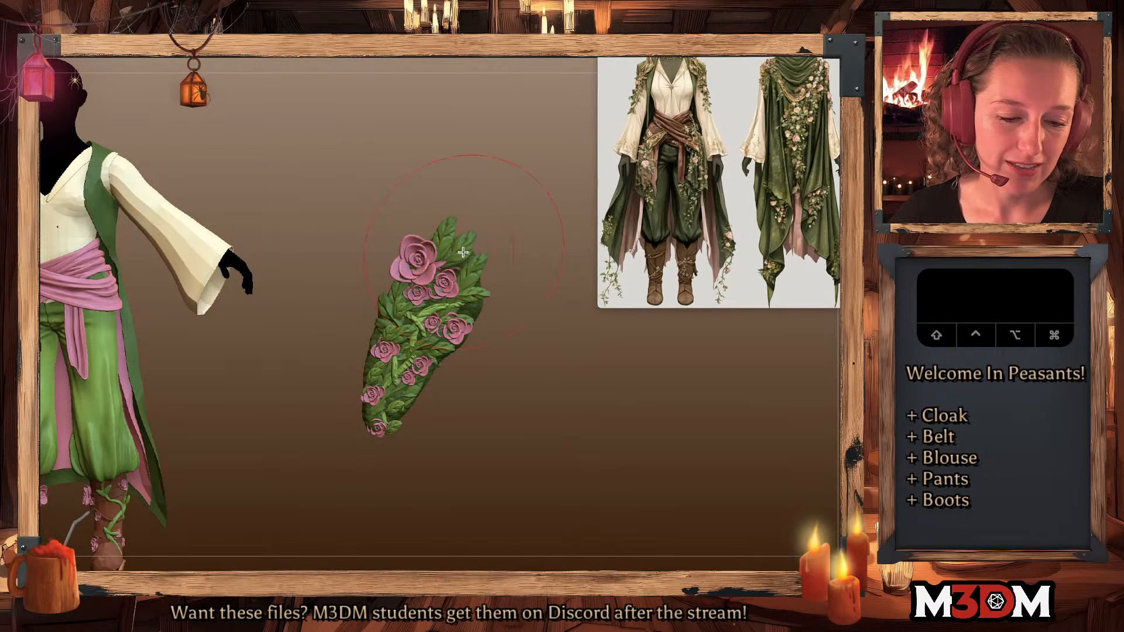
right_click(462, 253, "alt")
left_click(459, 255, "alt")
mouse_move(459, 255)
left_mouse_down("alt")
mouse_move(462, 289)
mouse_move(468, 272)
mouse_move(460, 277)
left_mouse_up("alt")
key("space")
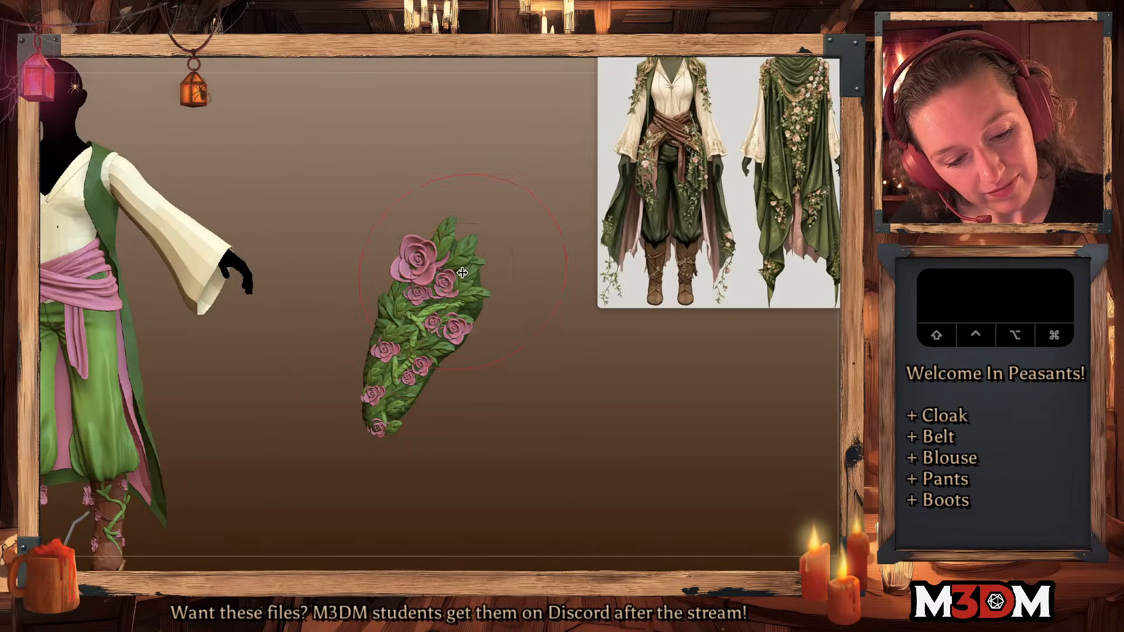
left_click(467, 275, "alt")
left_click_drag(602, 453, 421, 341, "shift+super")
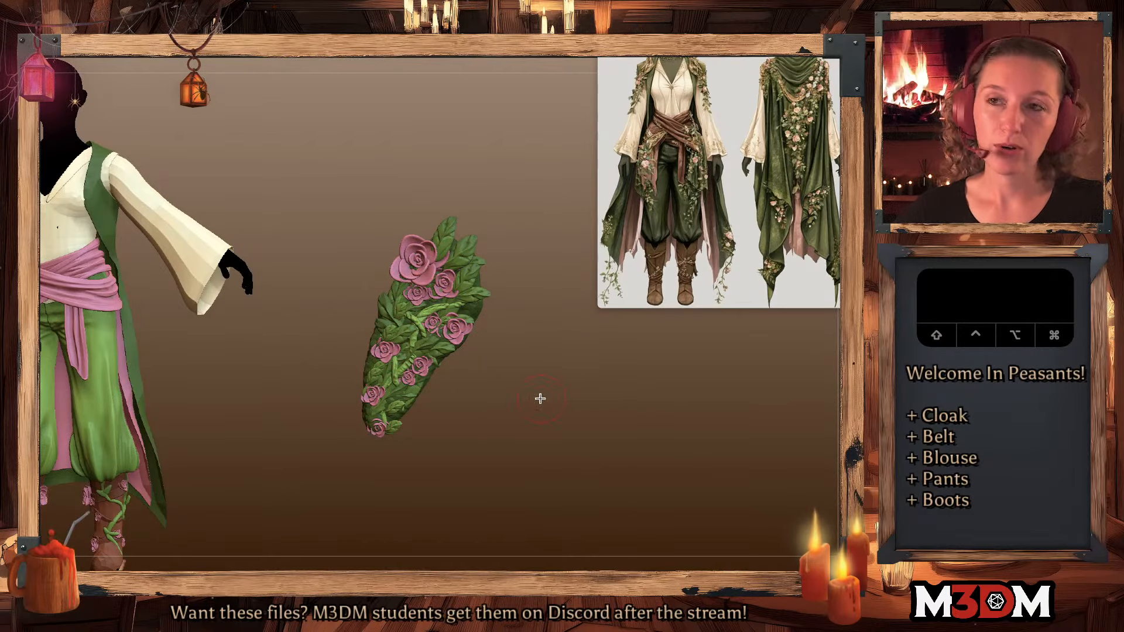
- Decimate the dense leaf mesh with a custom value of 25 and check its wireframe
key("shift+f")
key("shift+f")
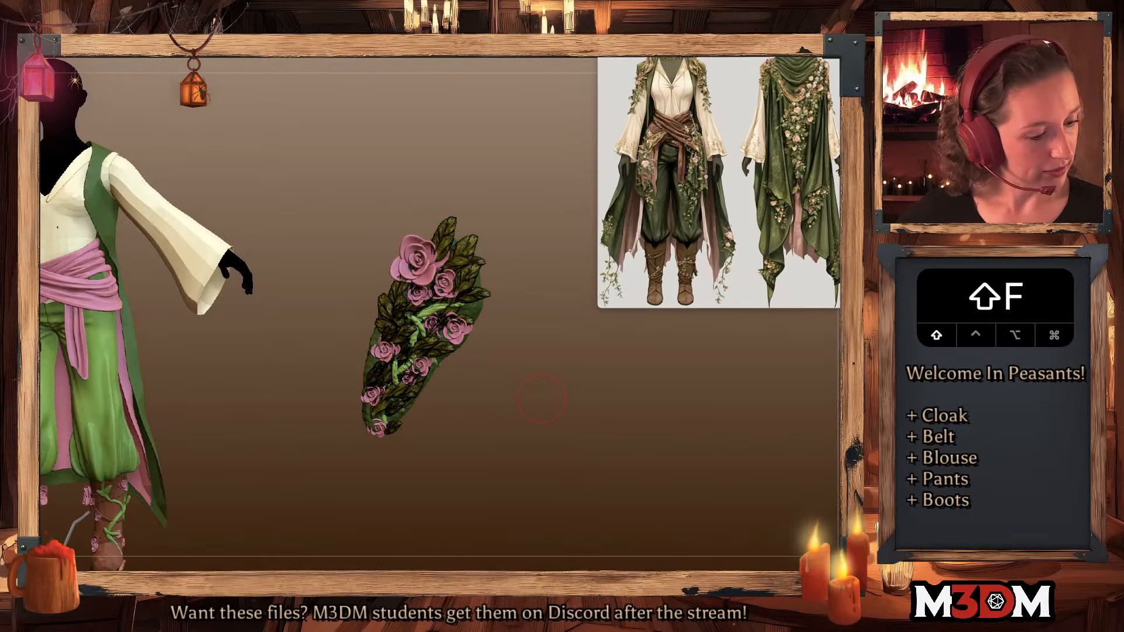
type("25")
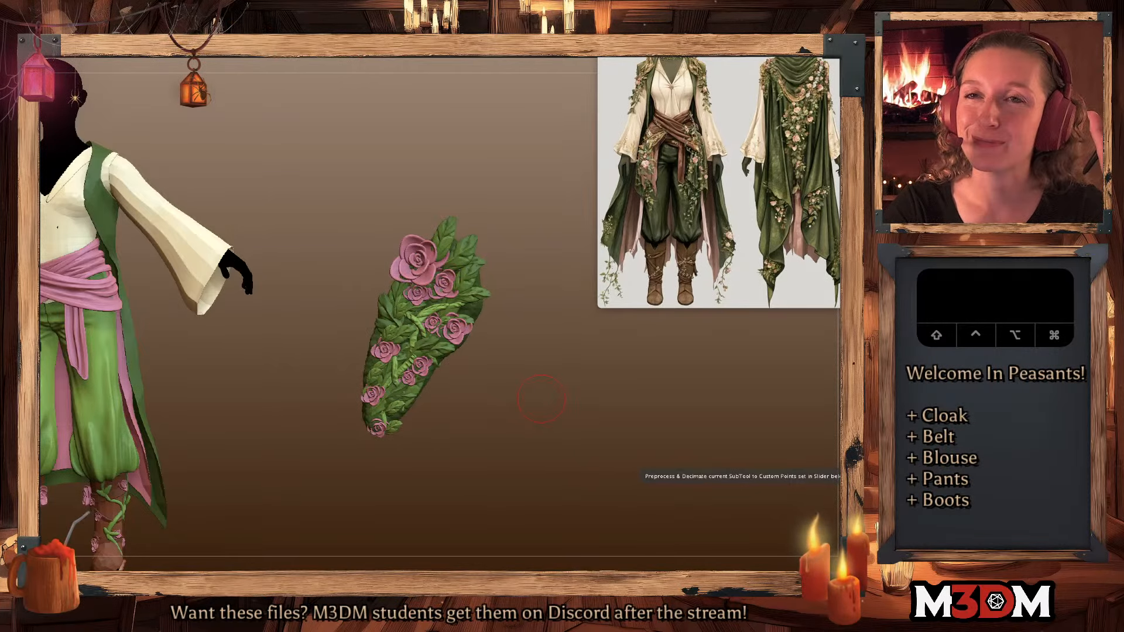
left_click_drag(577, 379, 574, 384)
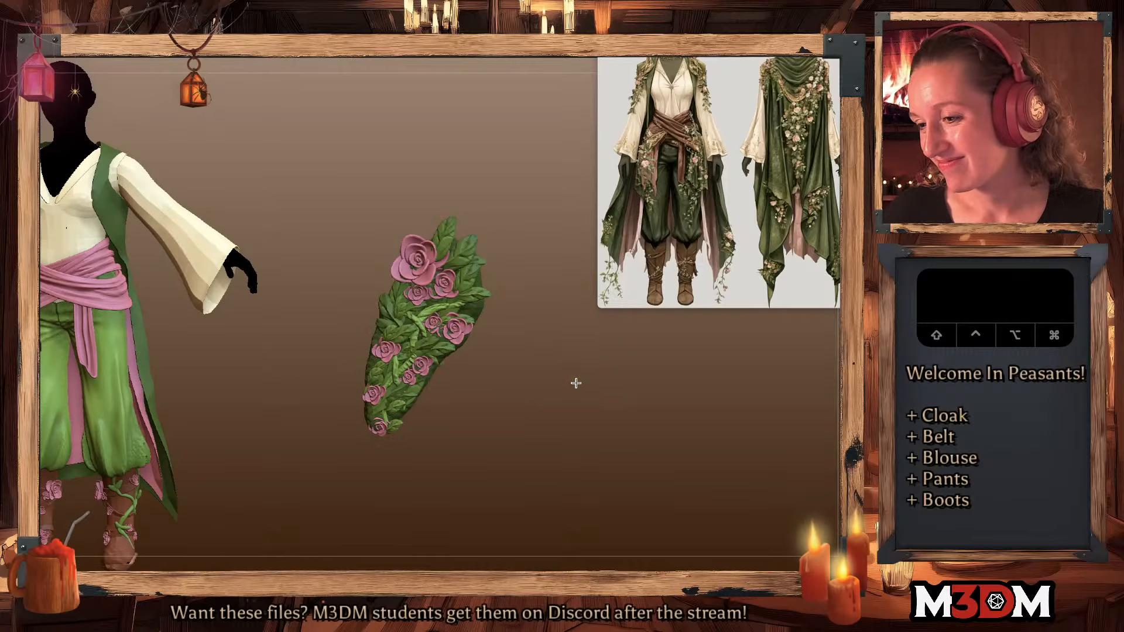
key("shift+f")
key("shift+f")
- Choose a lighter green for the Paint brush and tint the leaf areas, undoing the last change
key("s")
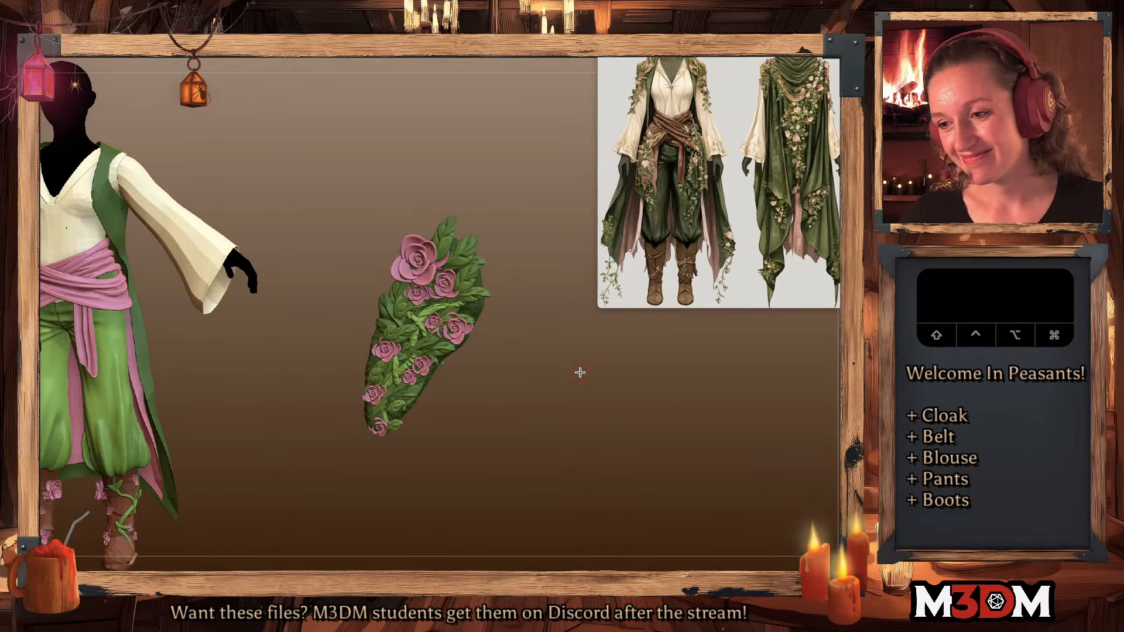
key("space")
left_click(555, 382)
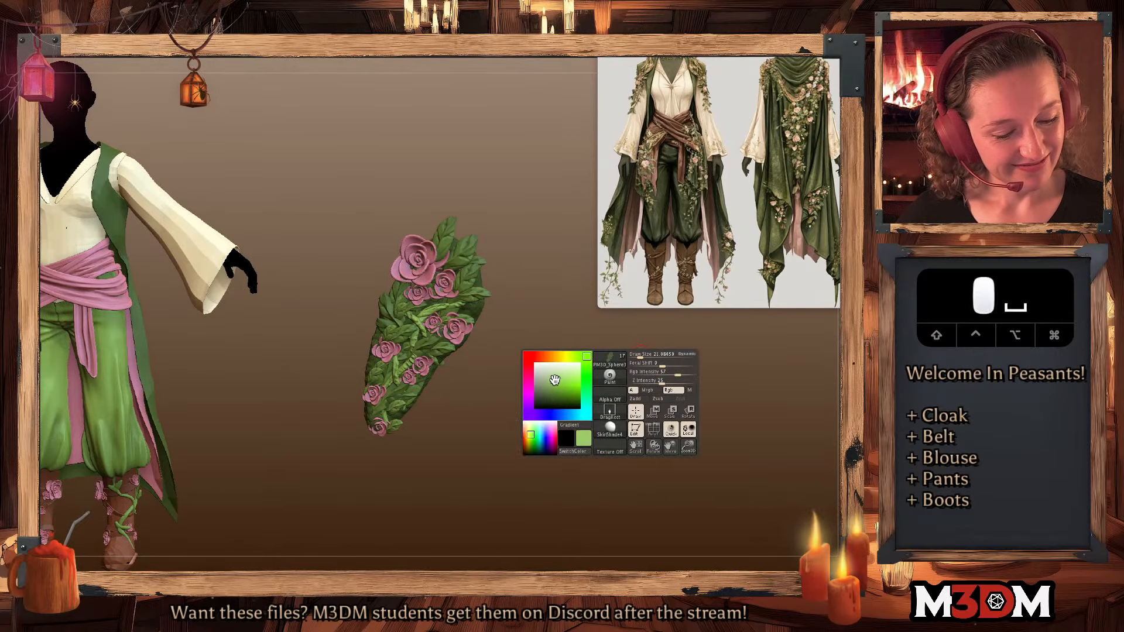
left_click(444, 343)
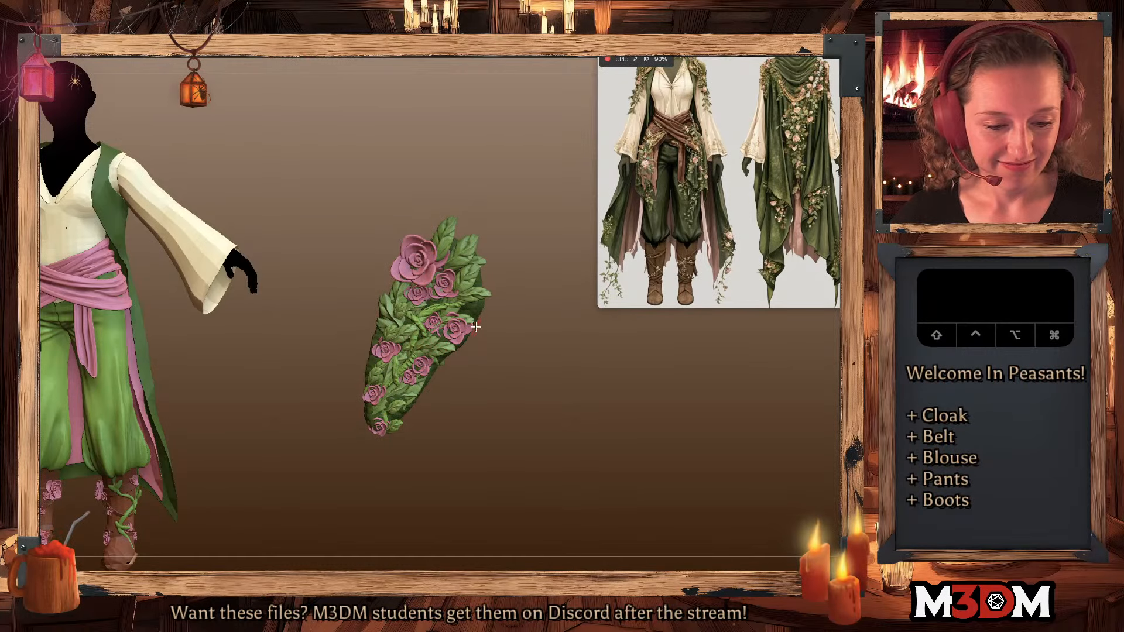
left_click(524, 243, "super")
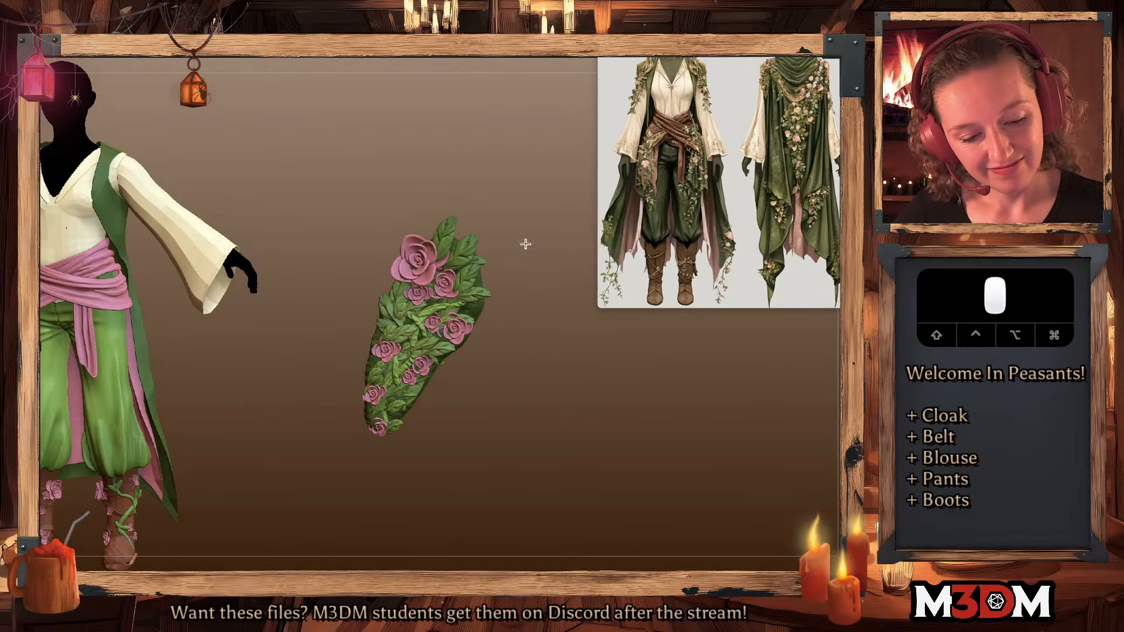
key("space")
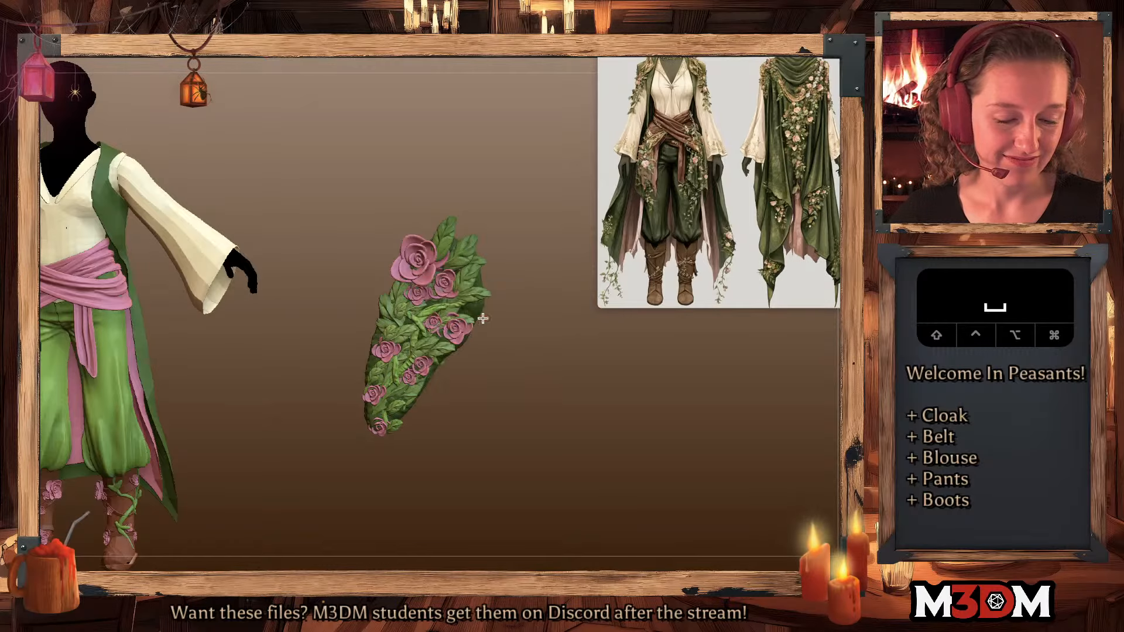
key("c")
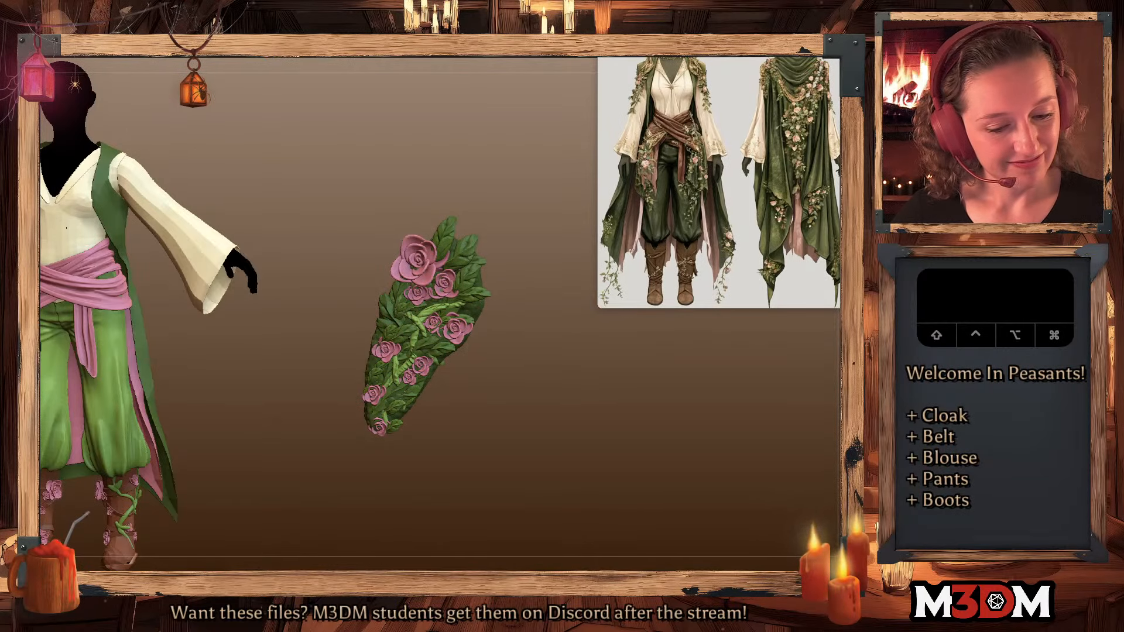
key("super+z")
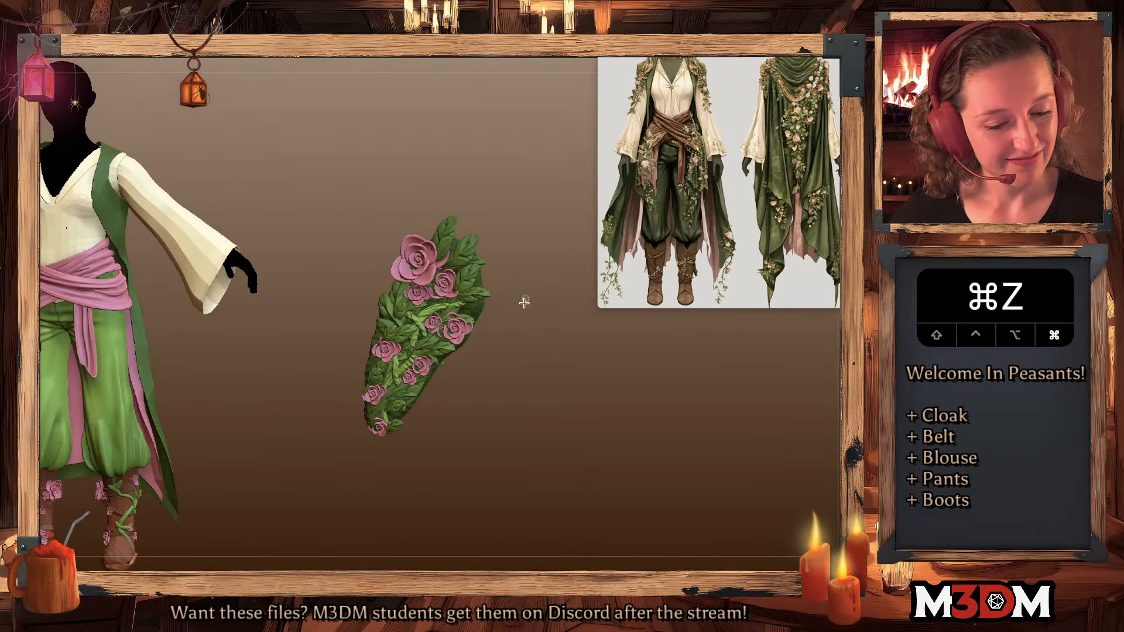
- Sample the rose pink and adjust the paint colour and brush for shading the roses
key("space")
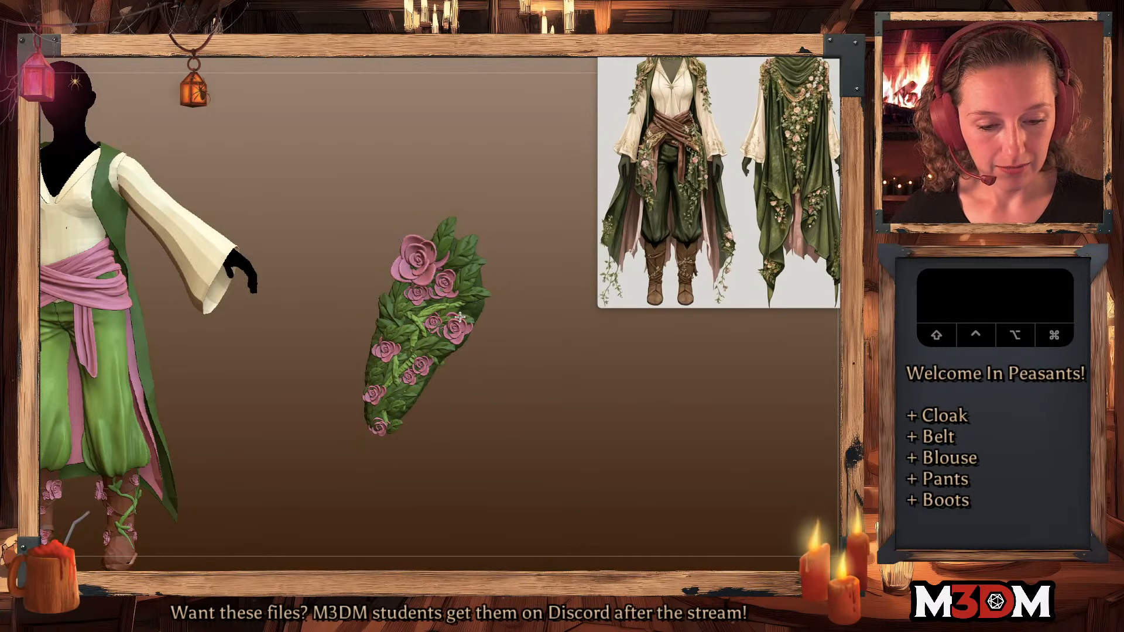
key("space")
key("space")
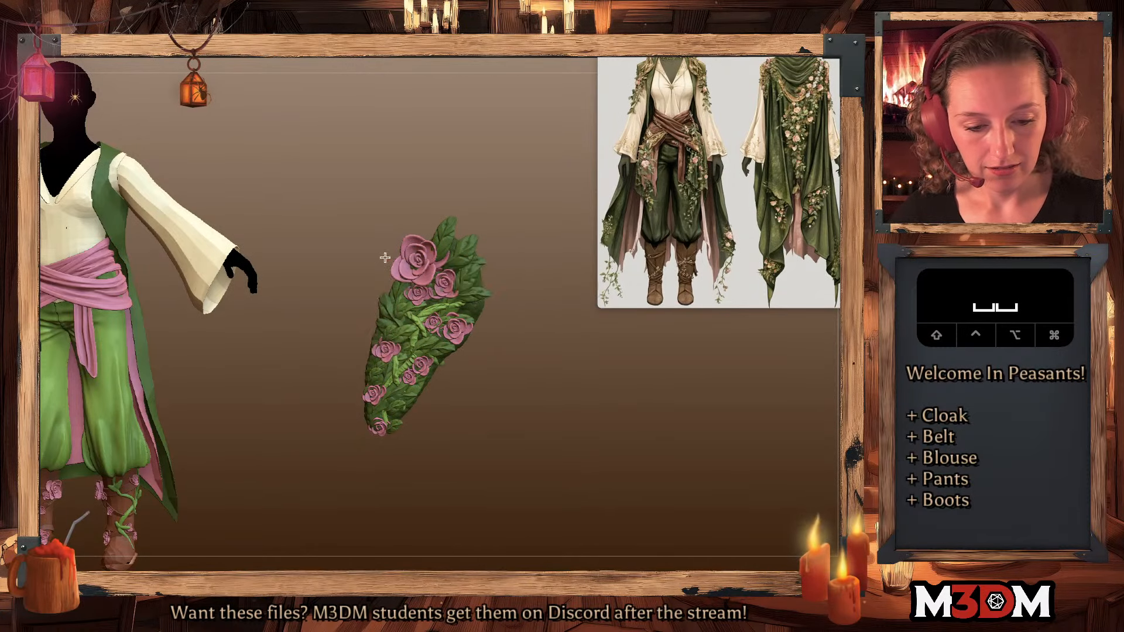
key("c")
key("space")
left_click_drag(331, 284, 329, 292)
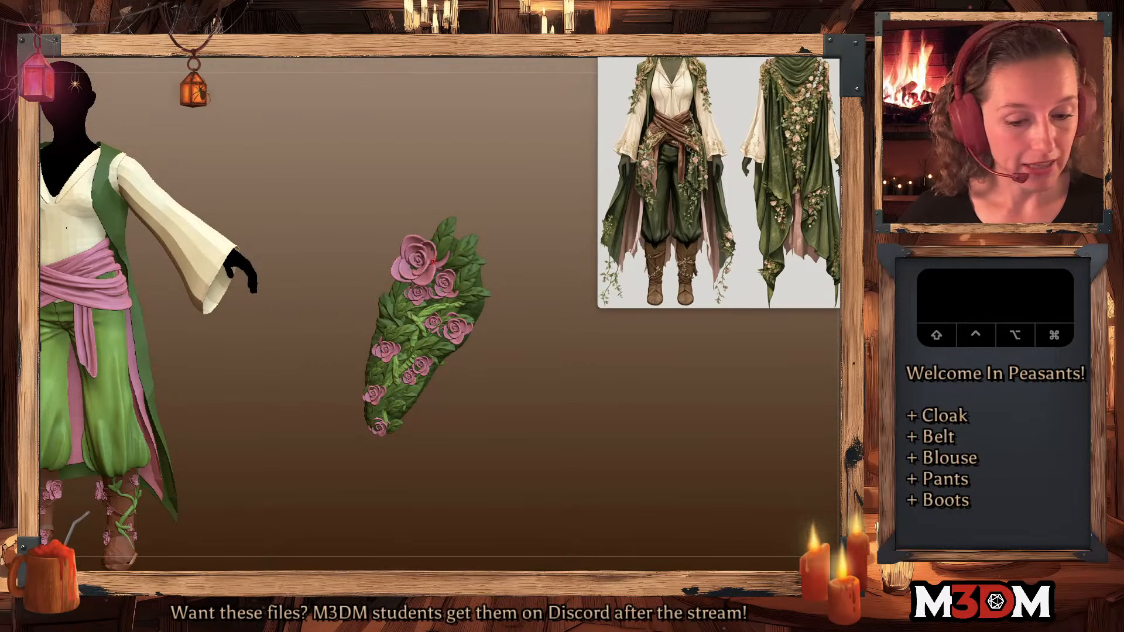
key("space")
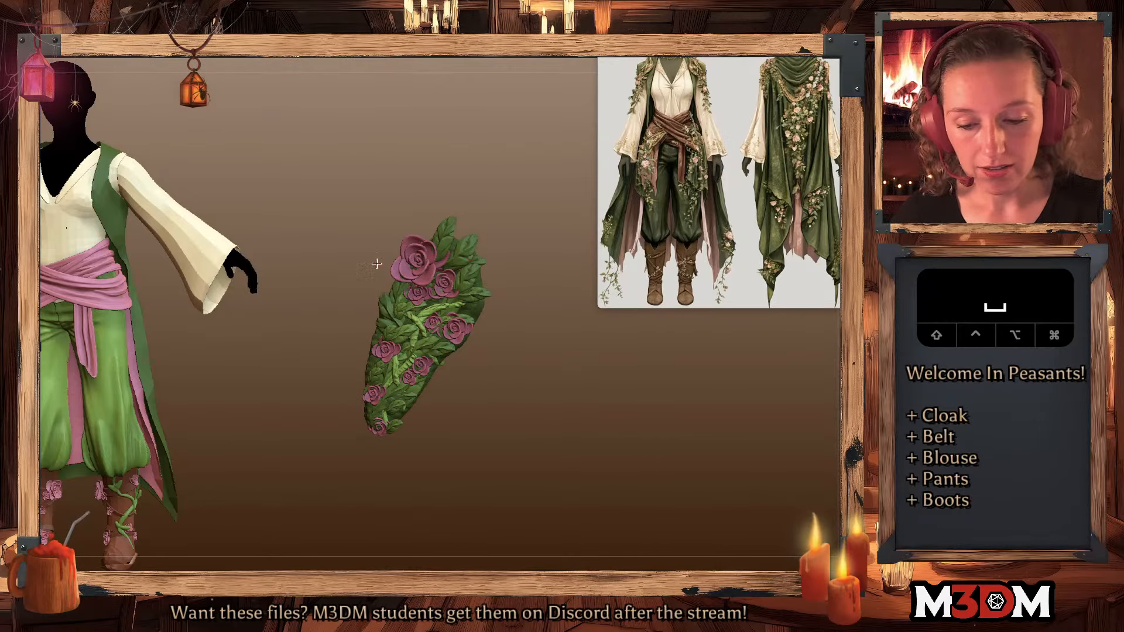
key("c")
key("space")
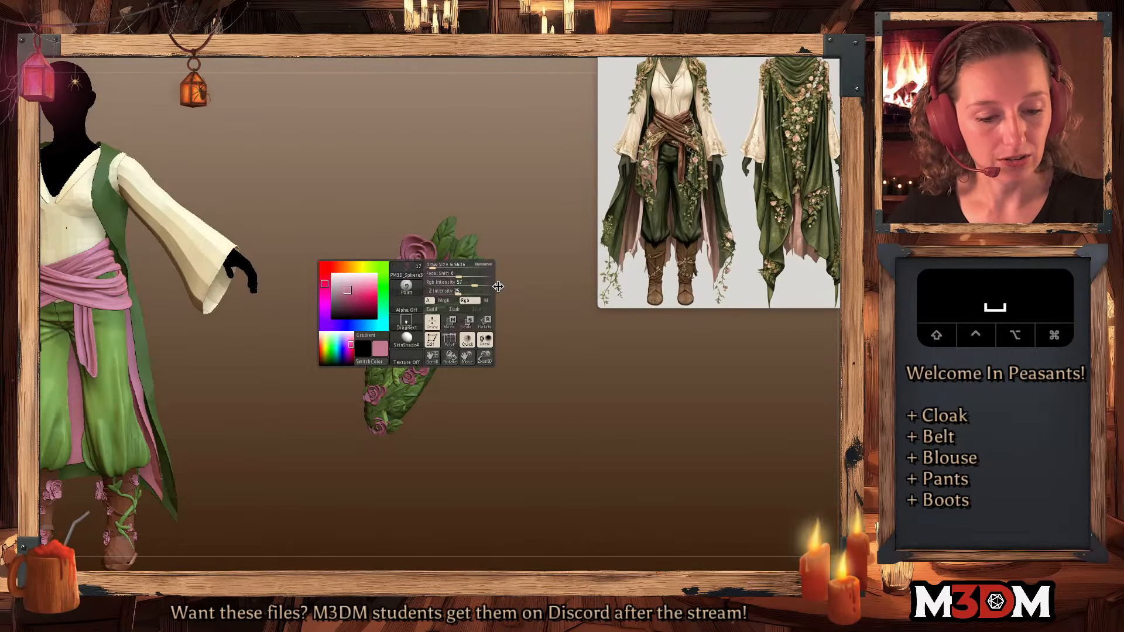
left_click(447, 289)
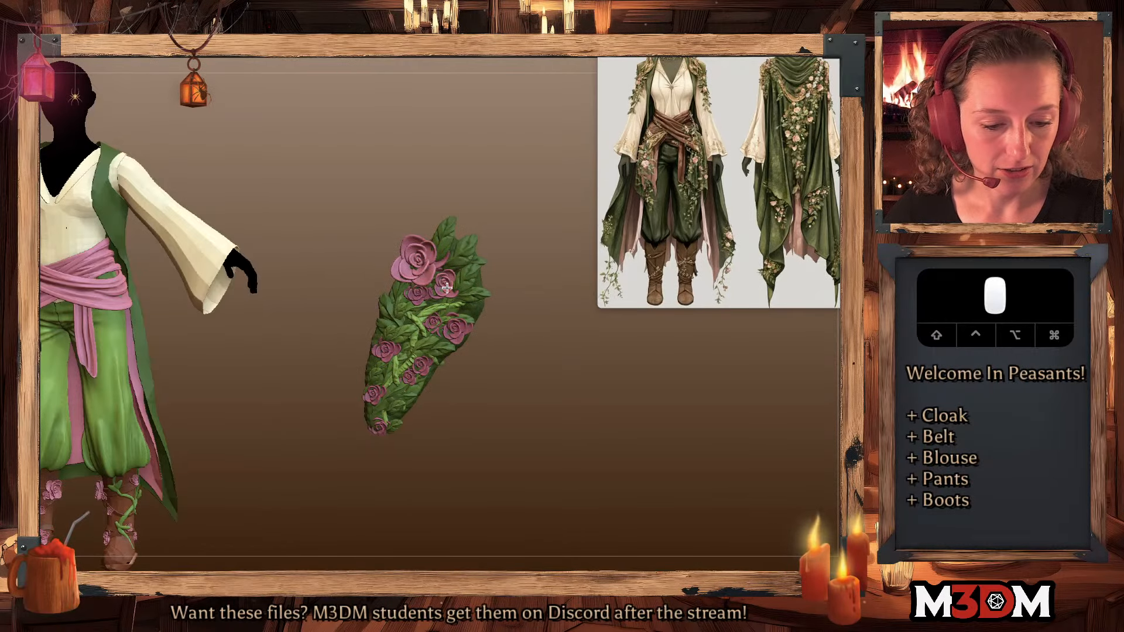
- Check the polygroups of the rose piece and rename its subtool as Flower Leaf Blob
key("shift+f")
key("shift+f")
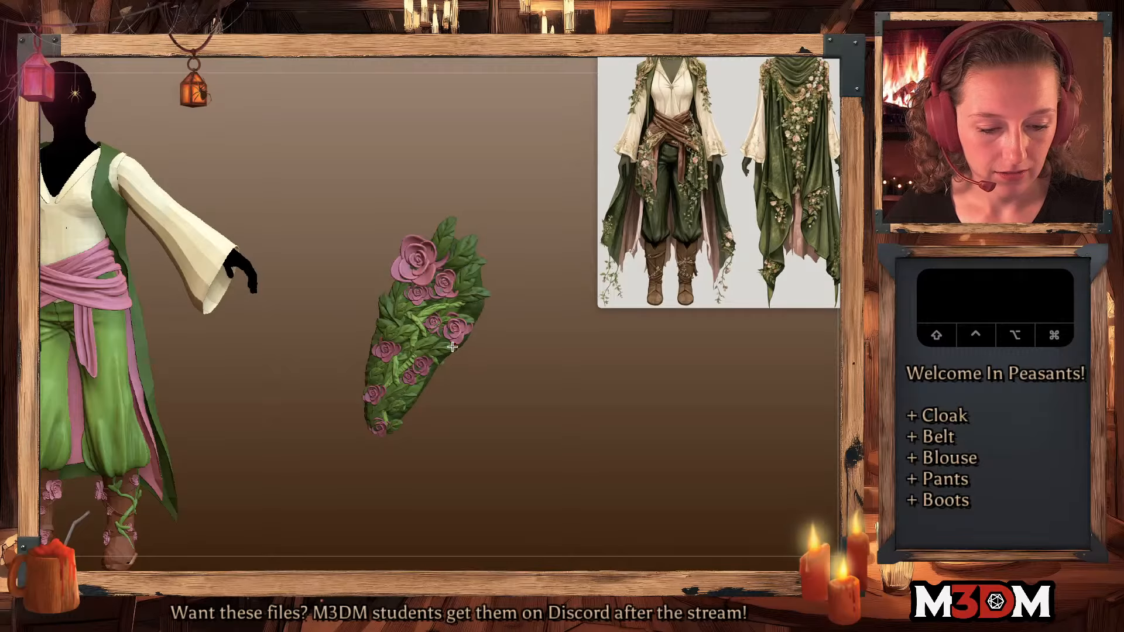
key("shift+f")
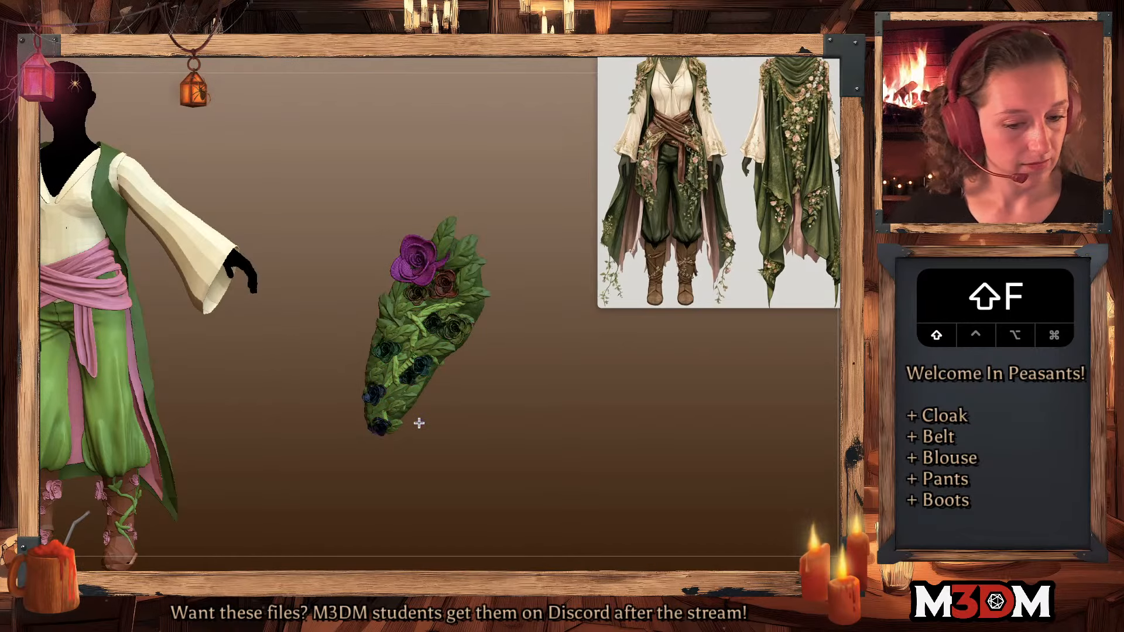
key("shift+f")
left_click_drag(697, 465, 730, 493, "shift")
key("shift+f")
key("shift+f")
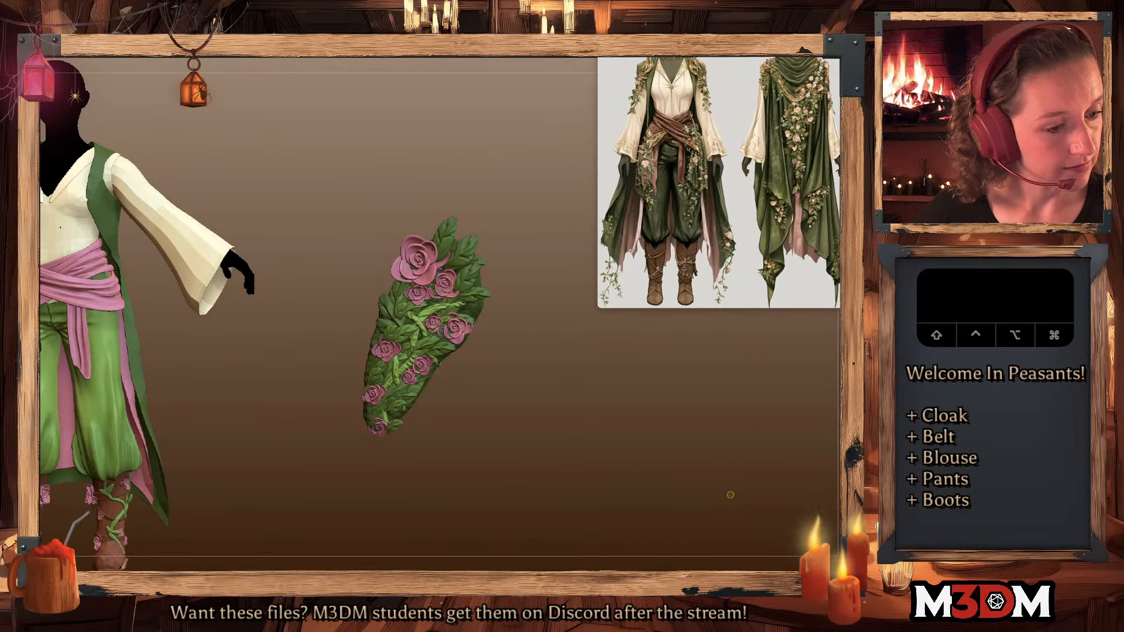
left_click(847, 439)
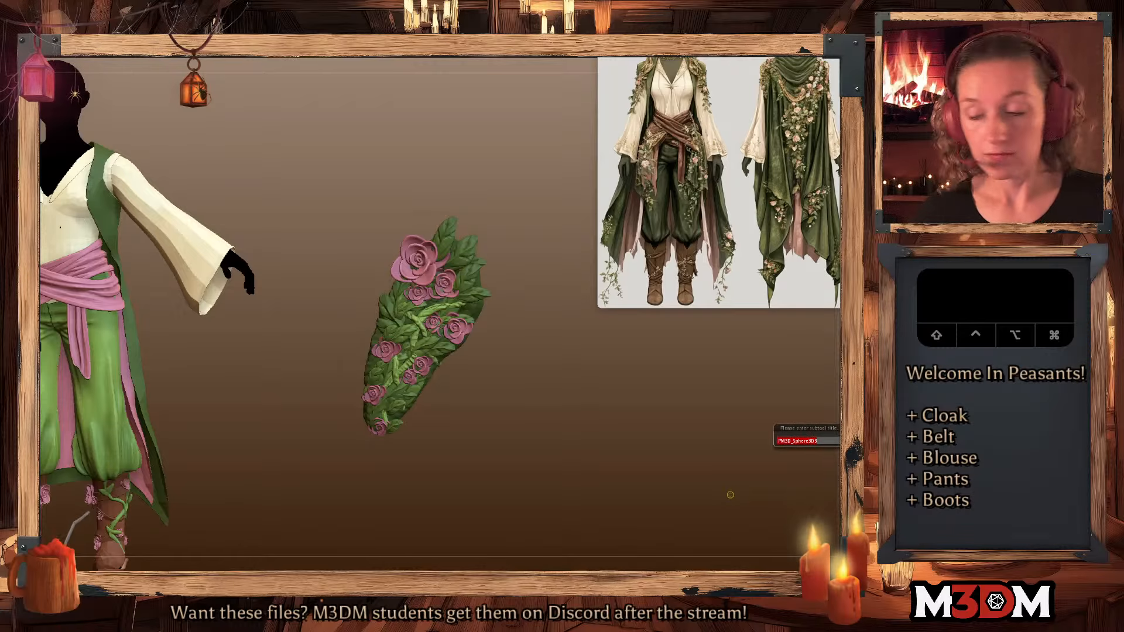
type("Flower")
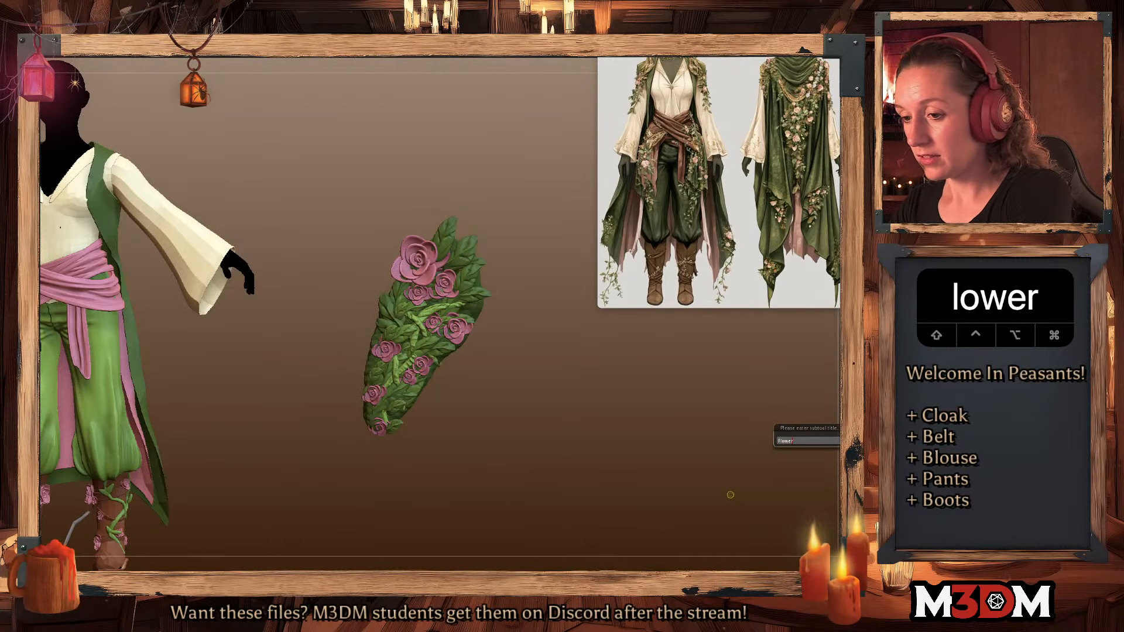
type(" Leaf Blob")
key("Return")
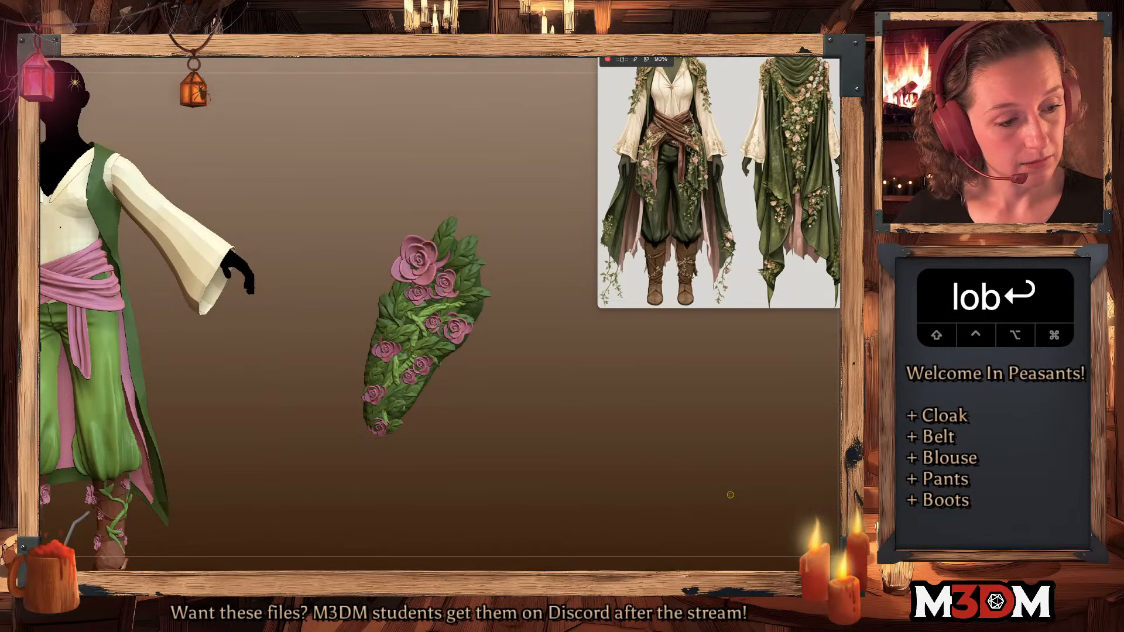
- Centre the gizmo on the flower leaf blob and scale the piece down to the character's proportions
key("f")
key("f")
key("w")
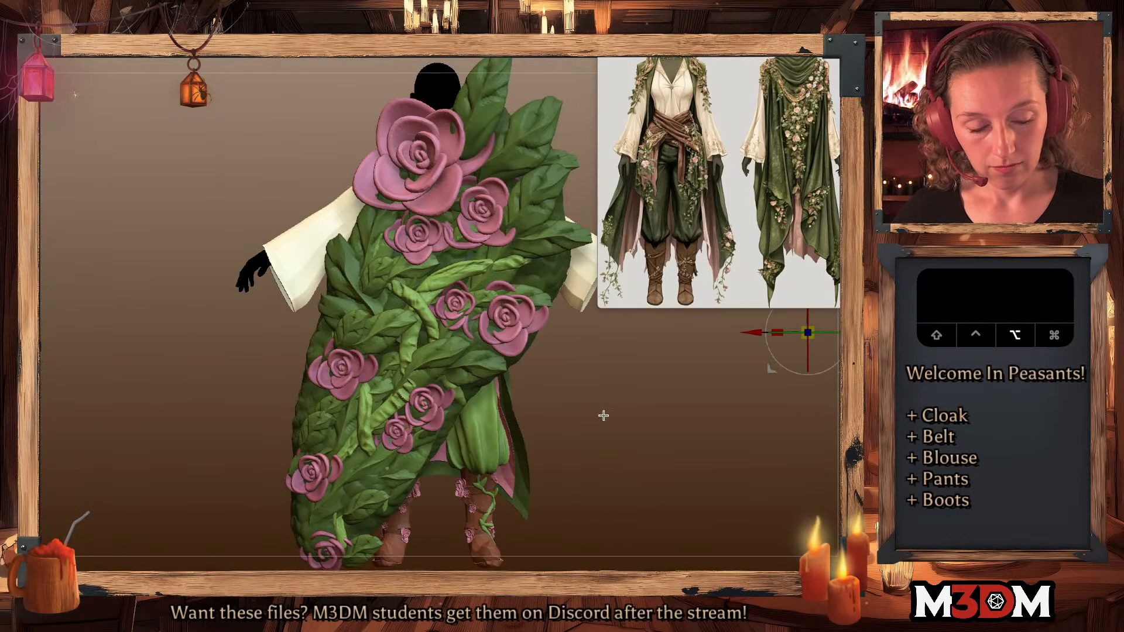
left_click_drag(602, 414, 541, 405, "alt")
left_click_drag(605, 338, 565, 350, "alt")
left_click(533, 265)
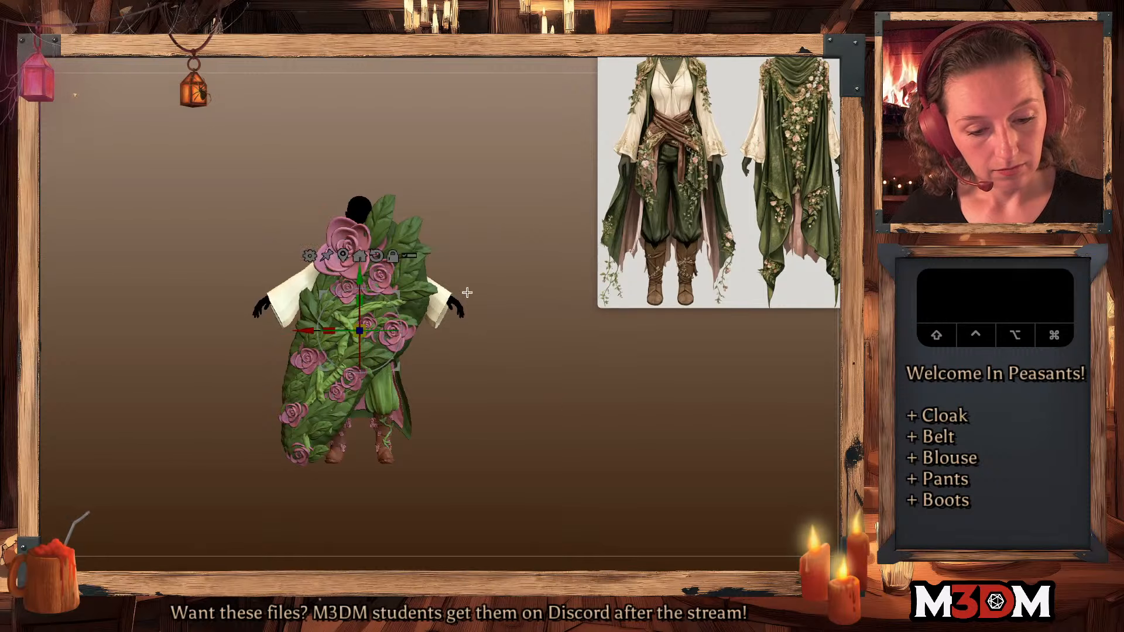
left_click_drag(361, 331, 352, 354)
left_click_drag(401, 292, 468, 284)
key("q")
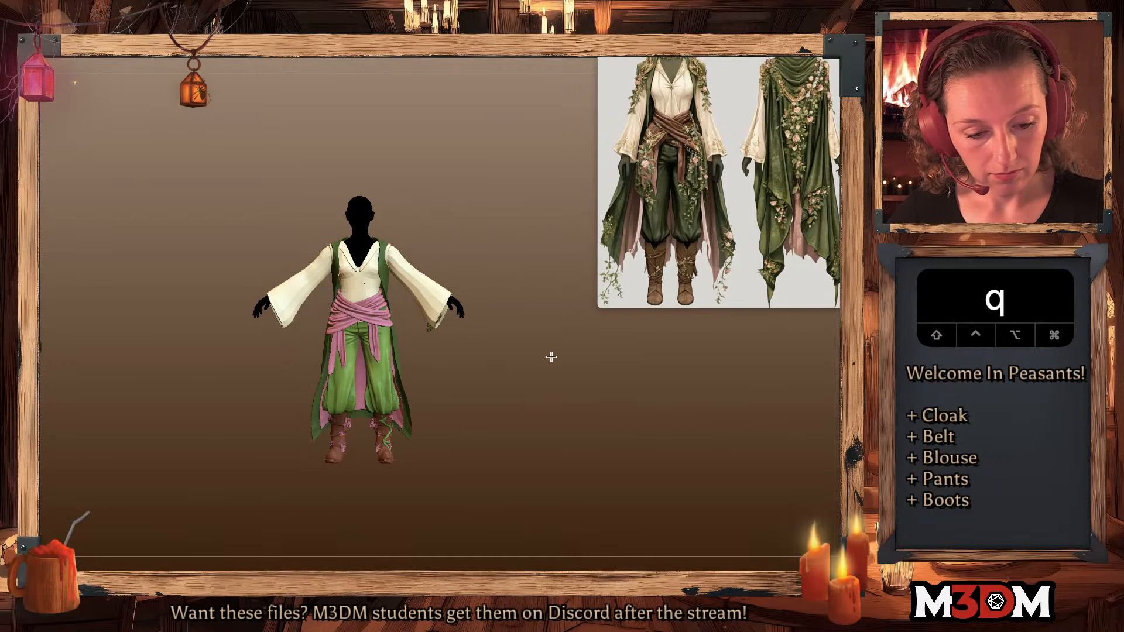
- Reposition the small flower leaf blob and move it from beside the character to the back of the cloak
left_click_drag(552, 356, 534, 374, "alt")
key("w")
left_click_drag(432, 322, 518, 377)
key("q")
key("q")
key("w")
key("q")
left_click_drag(657, 401, 166, 489, "alt")
key("q")
key("w")
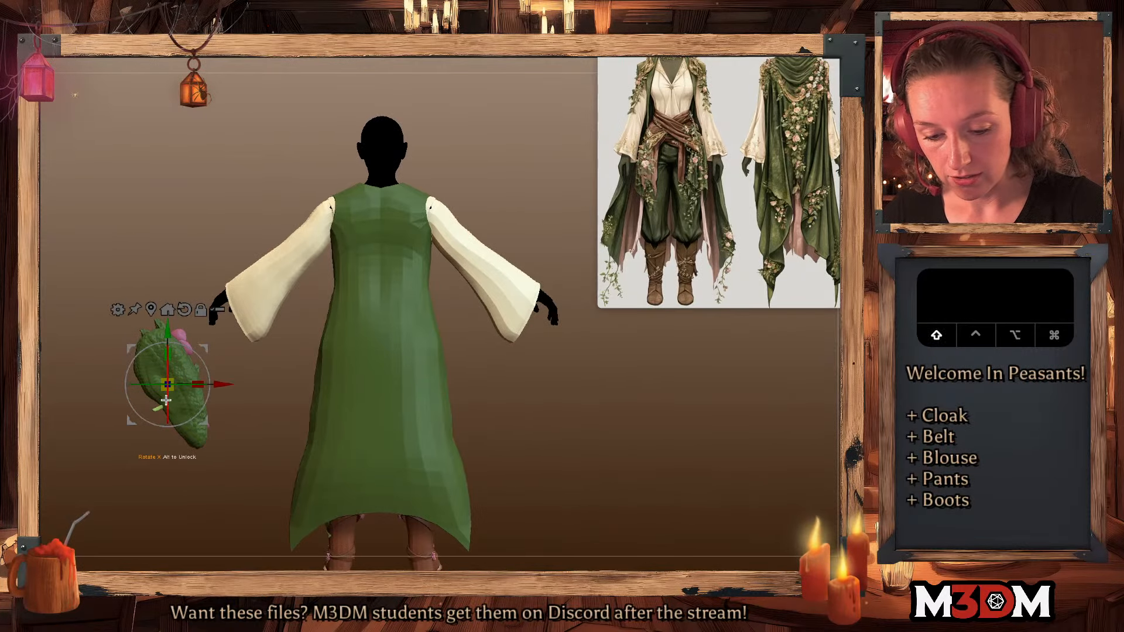
left_click_drag(168, 412, 187, 544, "shift")
left_click_drag(206, 345, 439, 277)
- Fine-tune the flower leaf blob's placement against the back of the cloak from several angles
key("q")
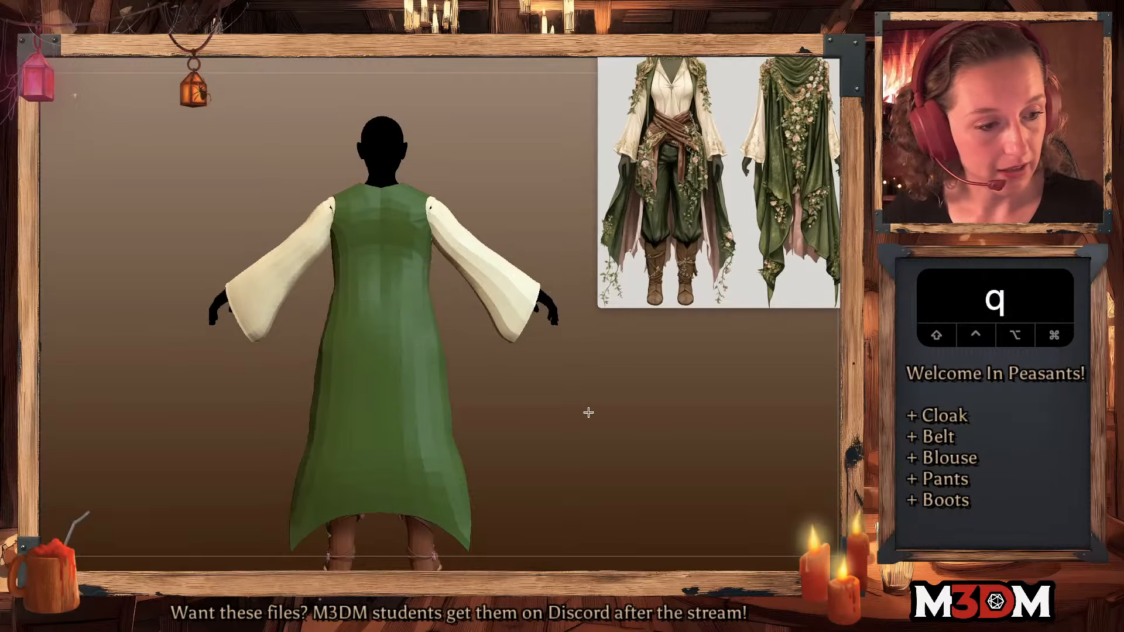
left_click_drag(587, 411, 619, 419)
key("w")
left_click_drag(417, 307, 437, 313)
key("q")
left_click_drag(615, 386, 506, 380)
key("w")
key("q")
- Isolate the flower leaf blob and examine its back and its painted front from several angles
key("s")
key("space")
key("shift+f")
key("shift+f")
left_click(347, 292, "shift+super")
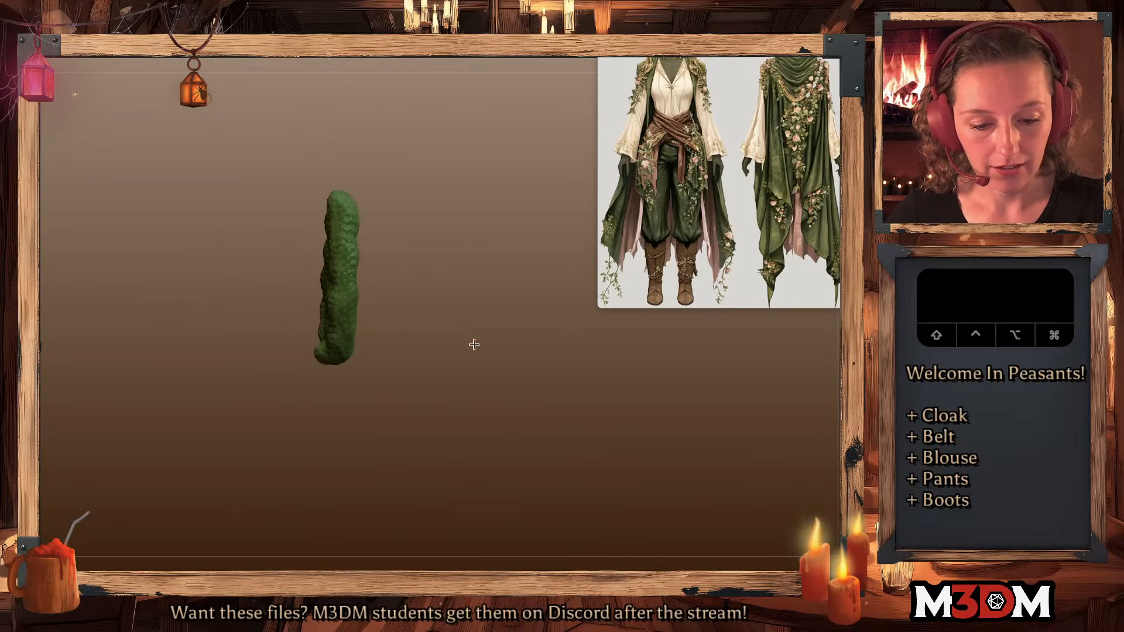
left_click_drag(472, 343, 493, 344)
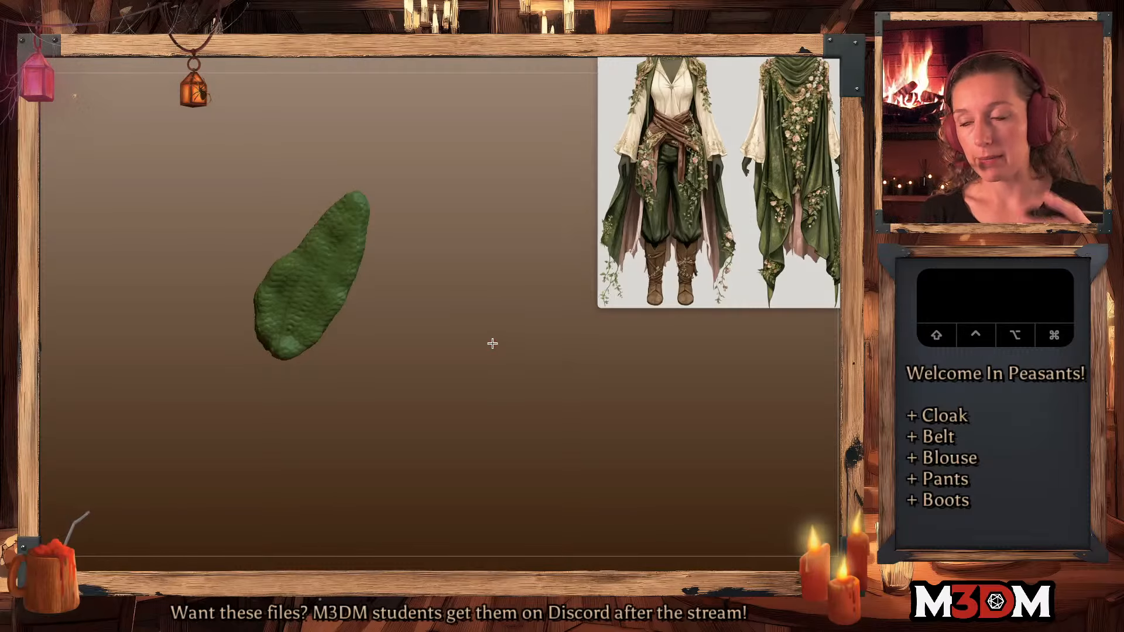
left_click(471, 389, "shift+super")
key("shift+f")
key("shift+f")
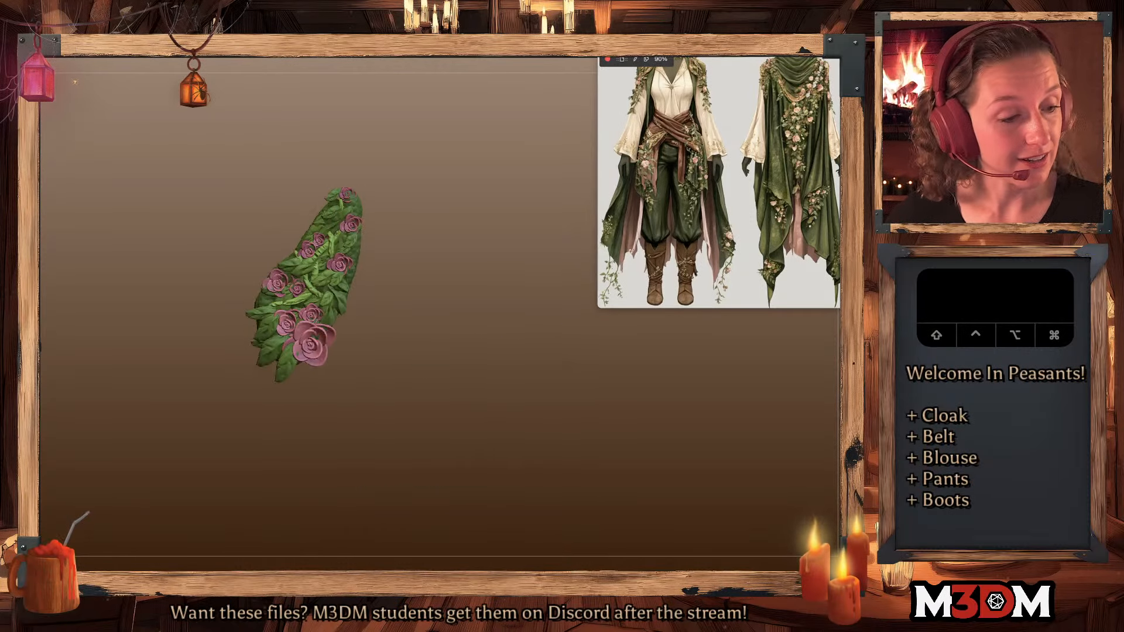
- Show the whole outfit again and move the flower leaf blob outward so it sits on the back of the cloak
key("s")
key("q")
key("w")
left_click_drag(461, 376, 480, 376)
left_click_drag(325, 283, 317, 283)
left_click_drag(318, 285, 316, 283)
key("q")
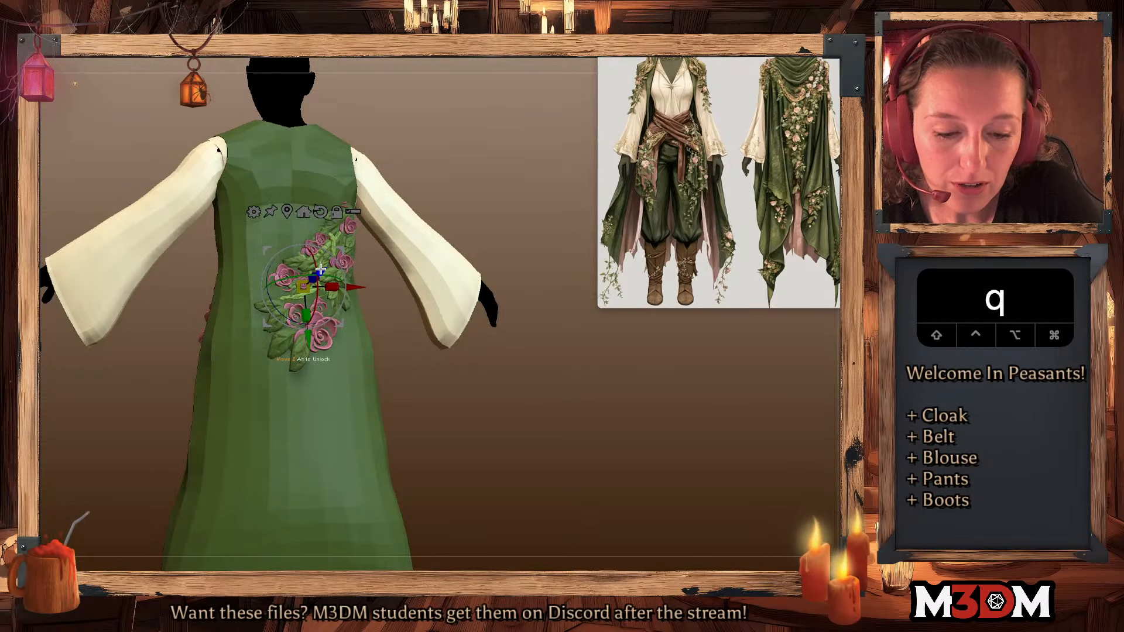
- Fine-tune the flower leaf blob's position on the cloak's back and push its lower edge with the Move Topological brush
mouse_move(502, 415)
left_mouse_down("shift")
mouse_move(517, 417)
mouse_move(509, 429)
mouse_move(473, 387)
left_mouse_up("shift")
key("space")
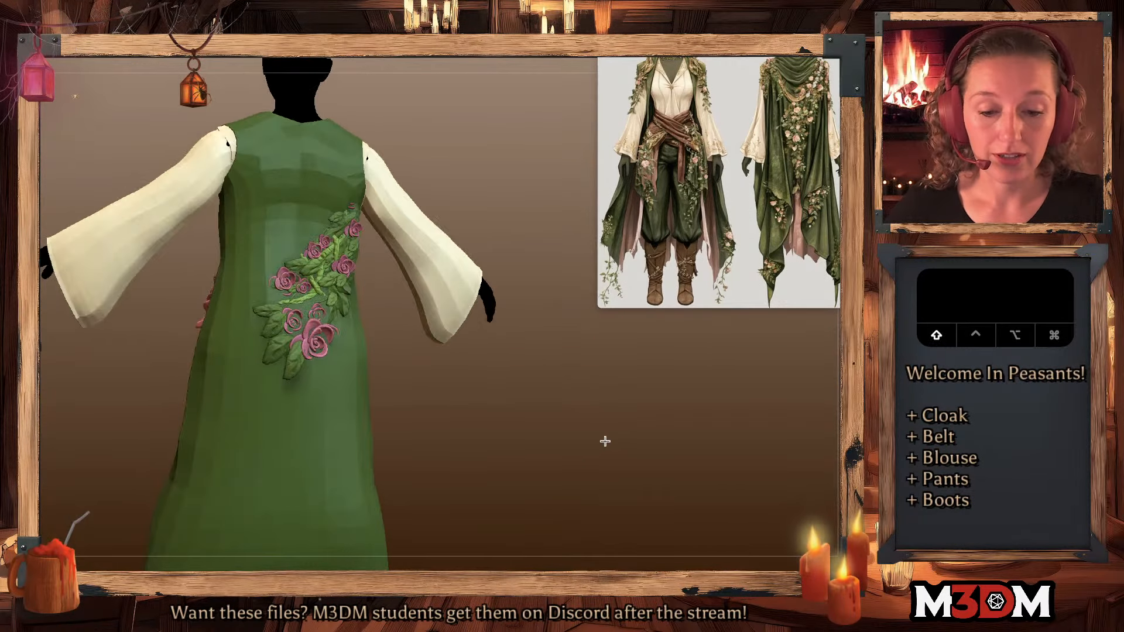
key("q")
key("w")
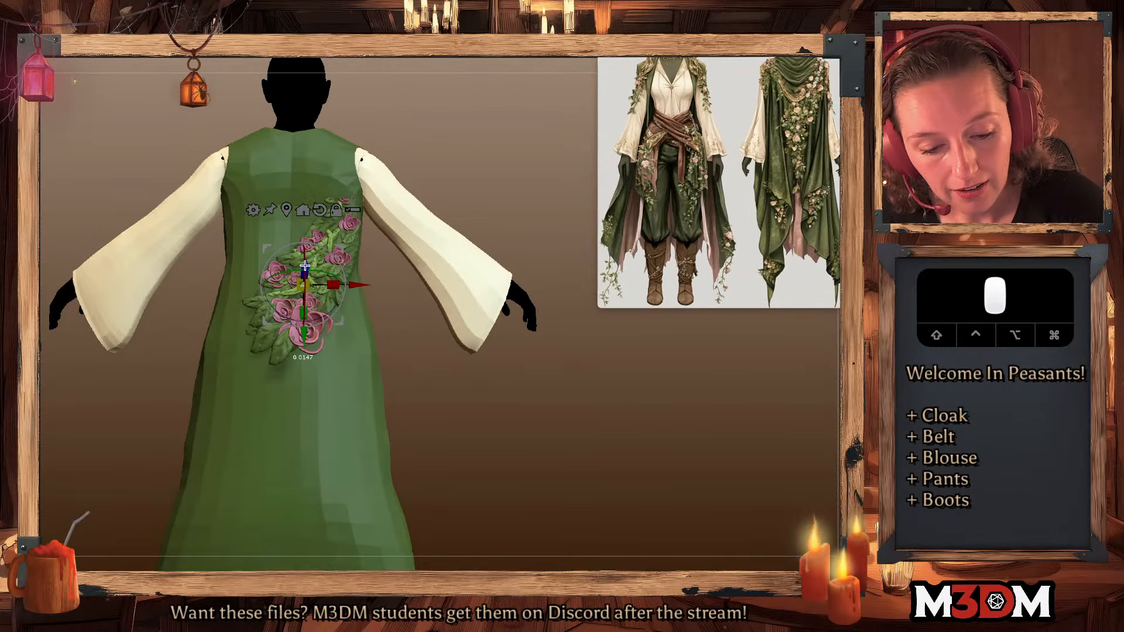
key("q")
left_click_drag(474, 427, 477, 439)
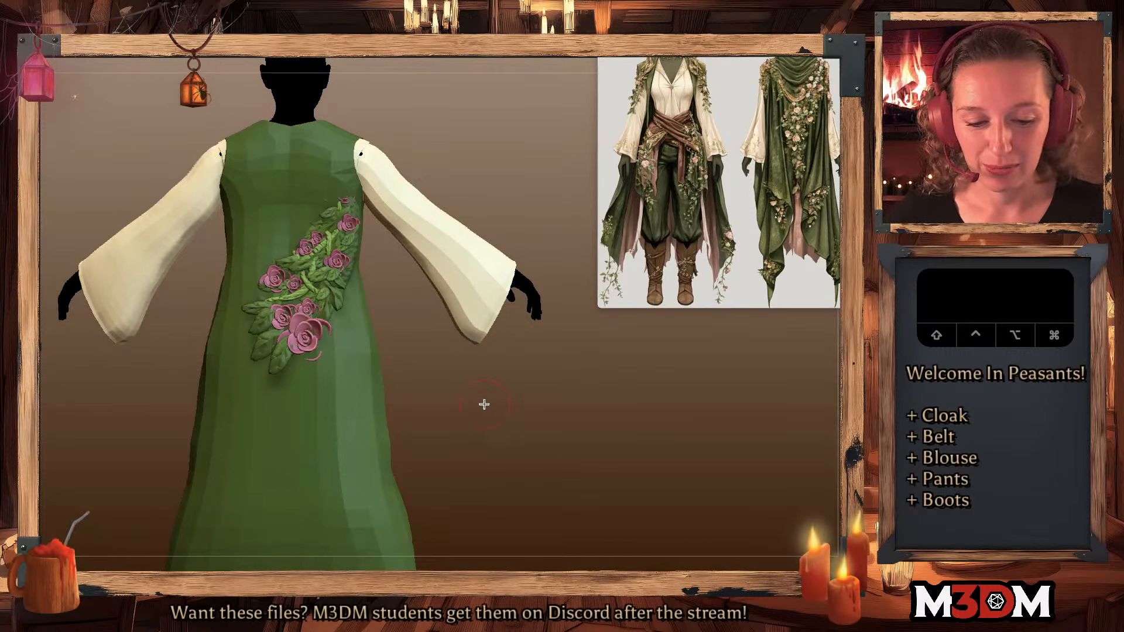
key("space")
left_click(338, 341)
left_click(338, 370, "alt")
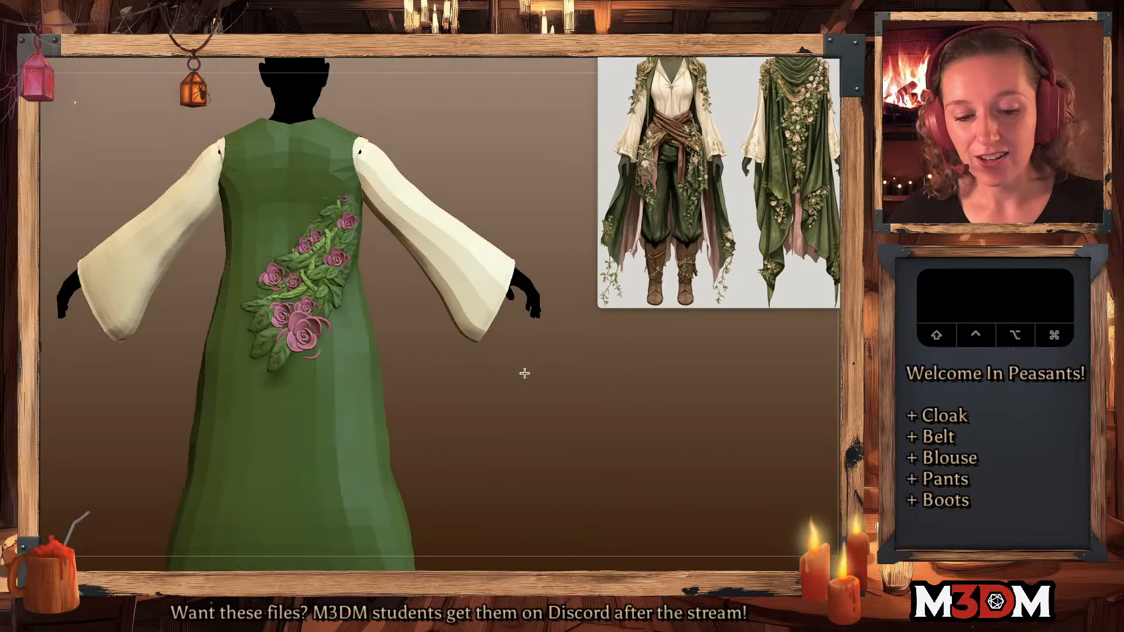
- Nudge the lower leaves and small roses into the cloak with the Move Topological brush, and undo the last stroke
scroll(525, 371, "down", 3)
scroll(321, 332, "up", 3)
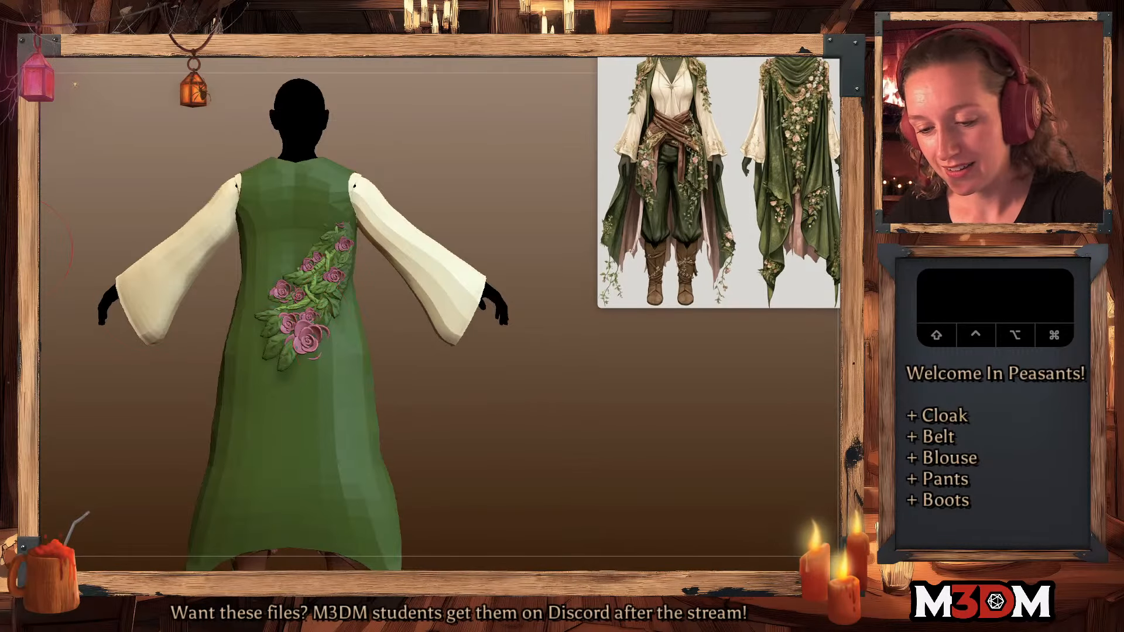
left_click_drag(290, 331, 281, 329, "shift")
left_click(289, 326, "alt")
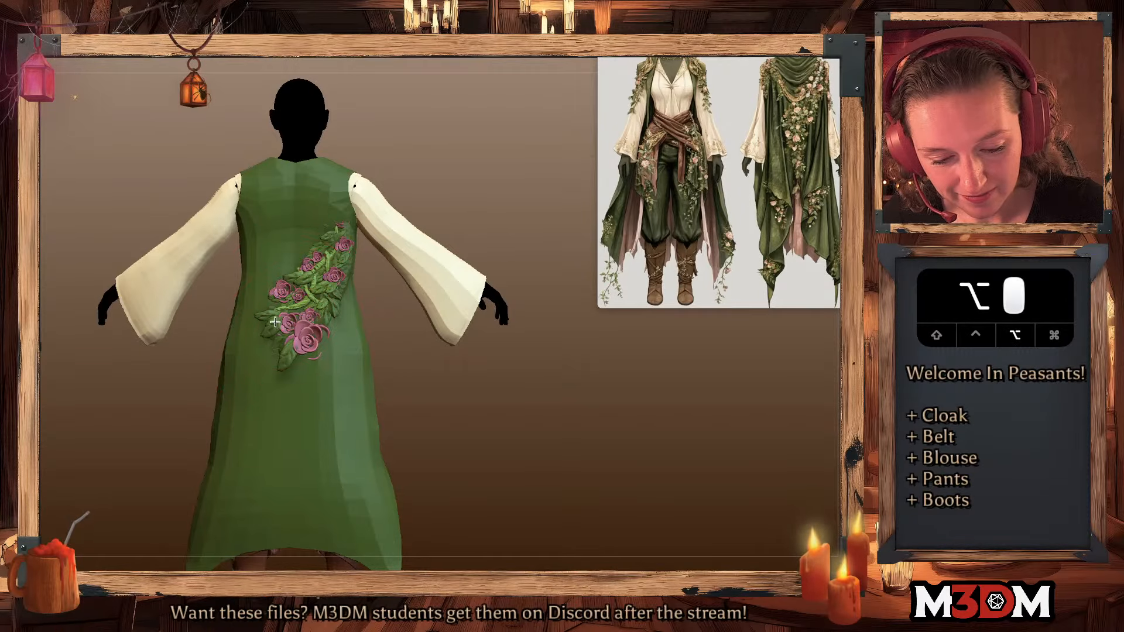
left_click(277, 329, "alt")
left_click(290, 355, "alt")
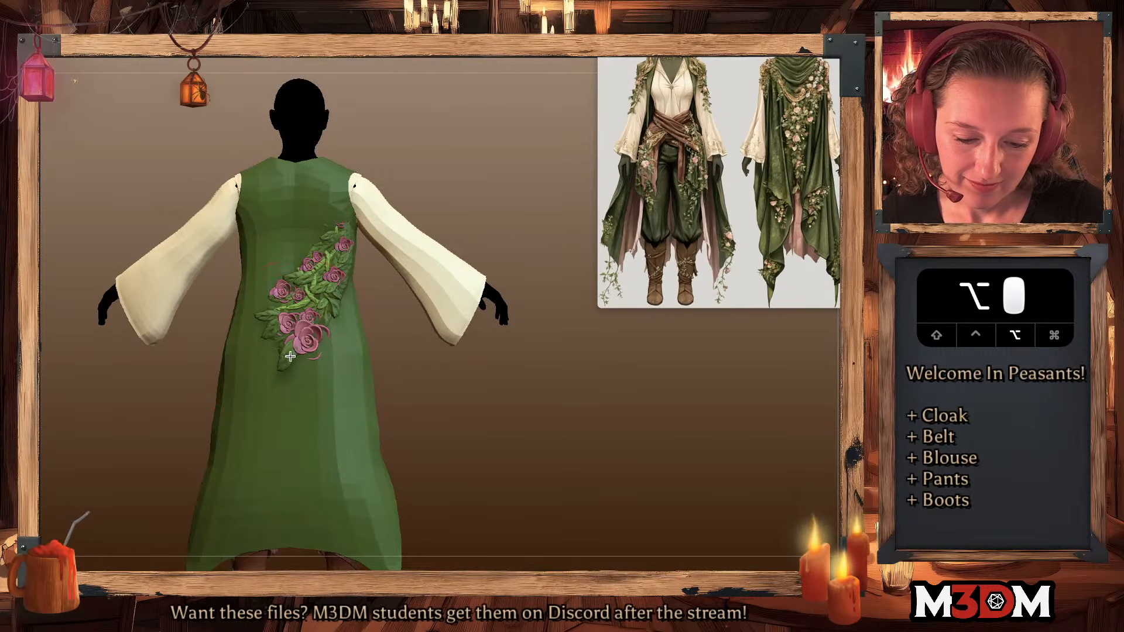
key("space")
key("super+z")
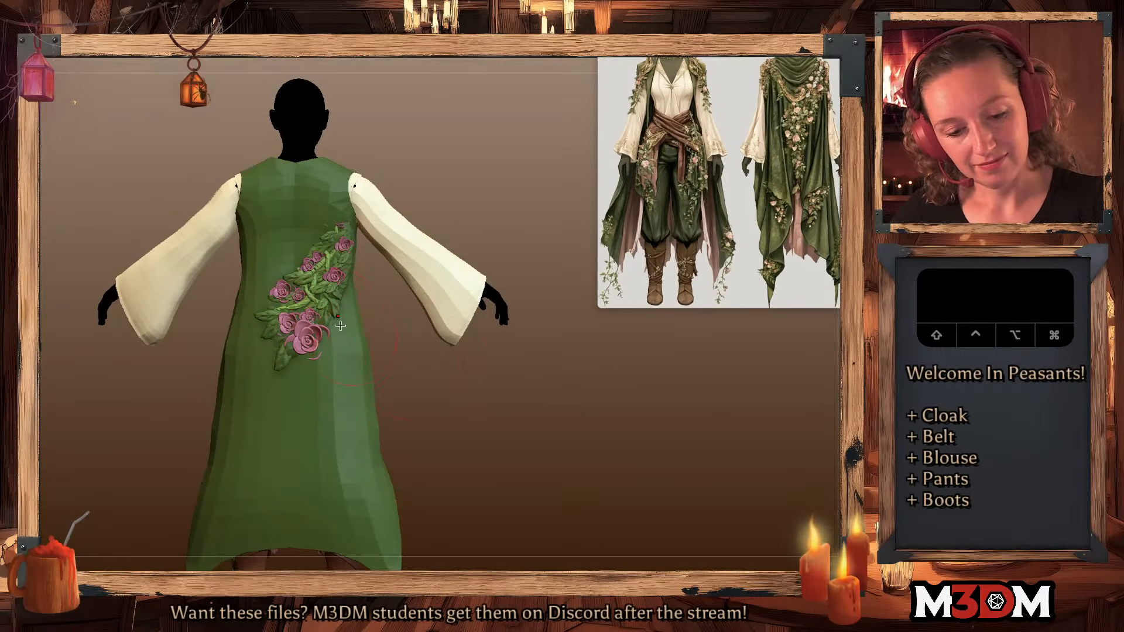
- Adjust the middle roses on the cloak's back with the Move Topological brush and check the piece's polygroups
mouse_move(340, 325)
left_mouse_down()
mouse_move(341, 336)
mouse_move(342, 290)
mouse_move(333, 288)
left_mouse_up()
key("space")
left_click_drag(408, 378, 566, 473, "ctrl")
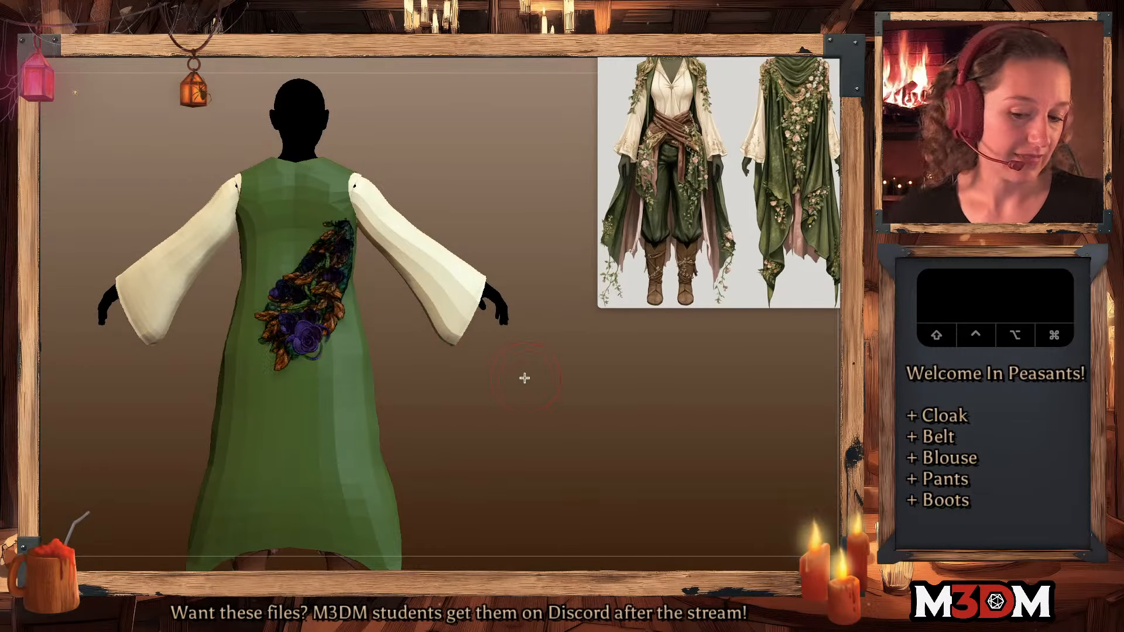
left_click_drag(524, 379, 636, 422, "ctrl")
left_click_drag(619, 379, 527, 409, "alt")
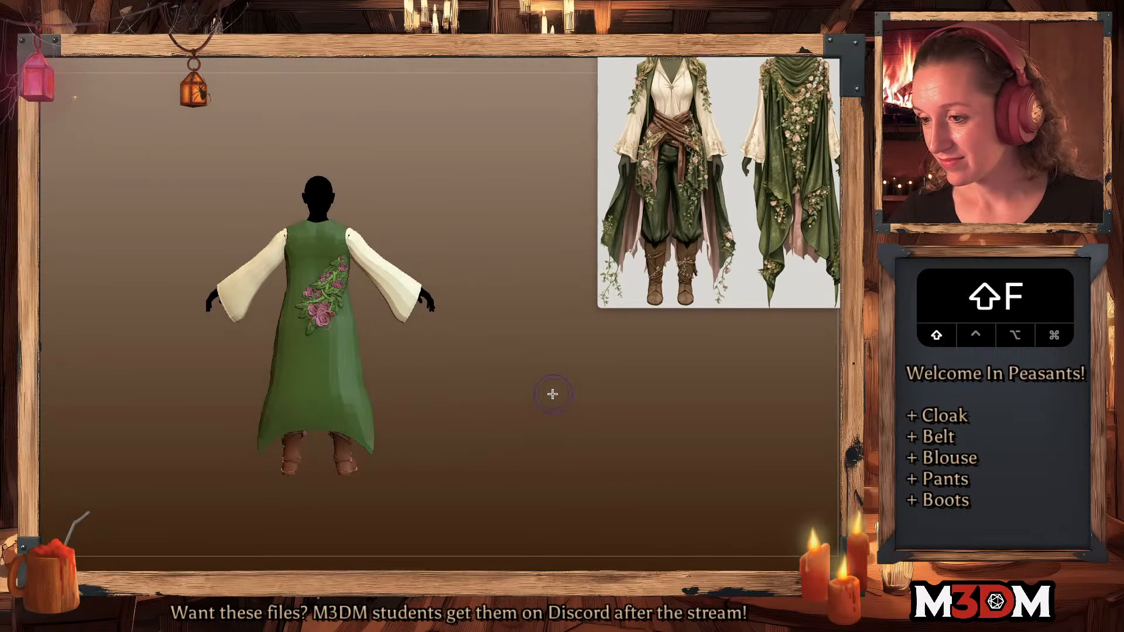
- Duplicate the flower leaf blob, bring the copy to the front of the waist and rotate it to face forward
key("space")
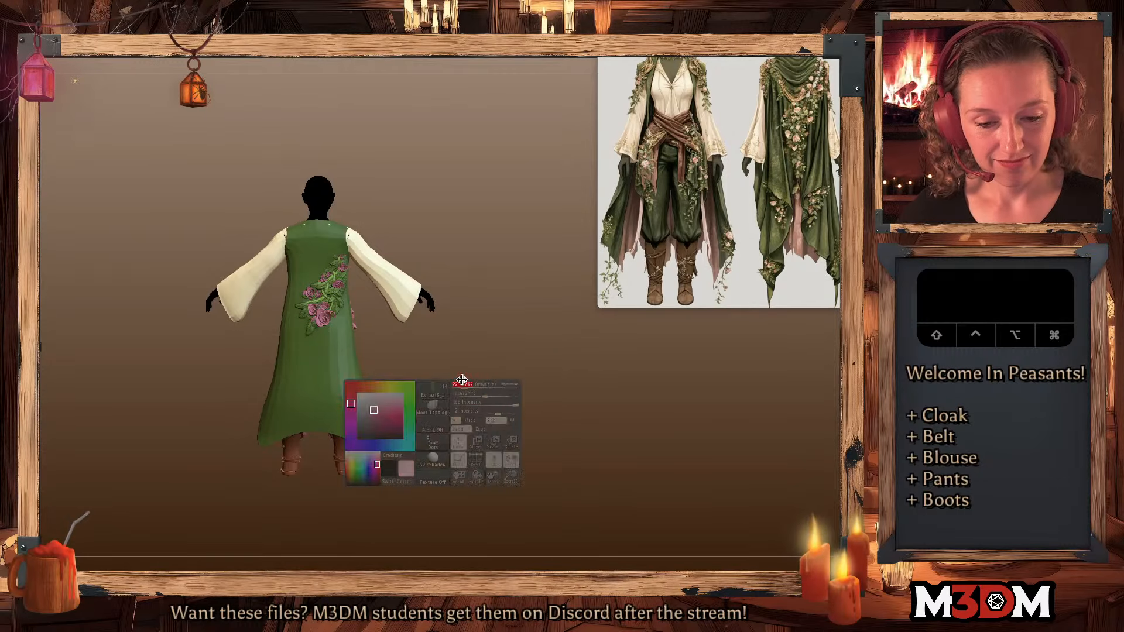
left_click_drag(536, 383, 529, 357)
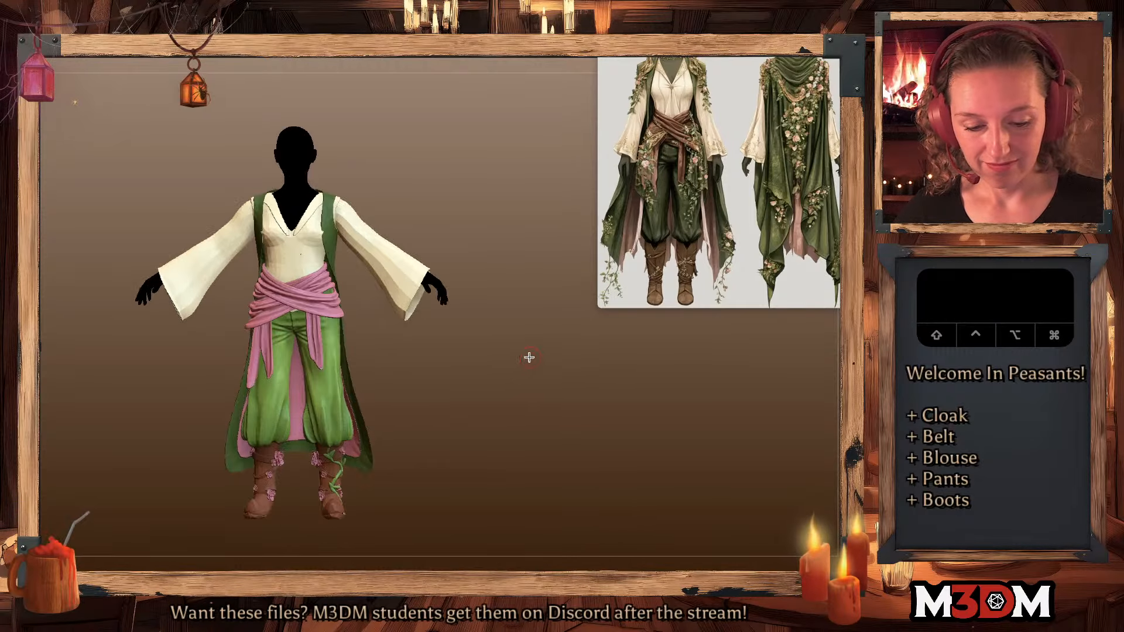
left_click_drag(418, 393, 469, 333, "alt")
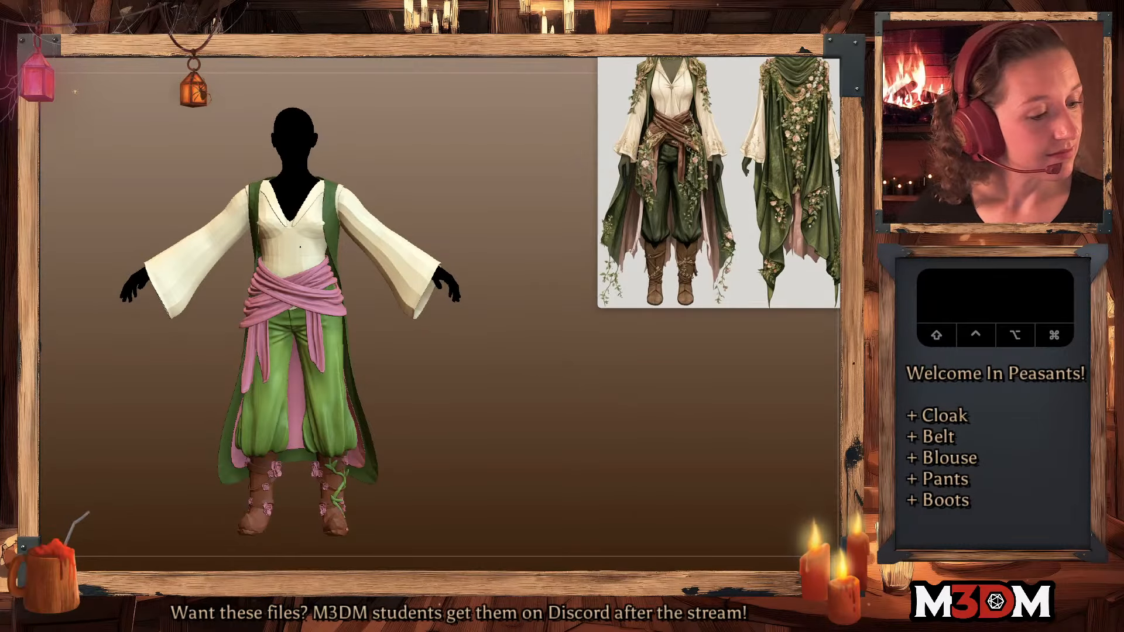
key("q")
key("w")
left_click(328, 267, "alt")
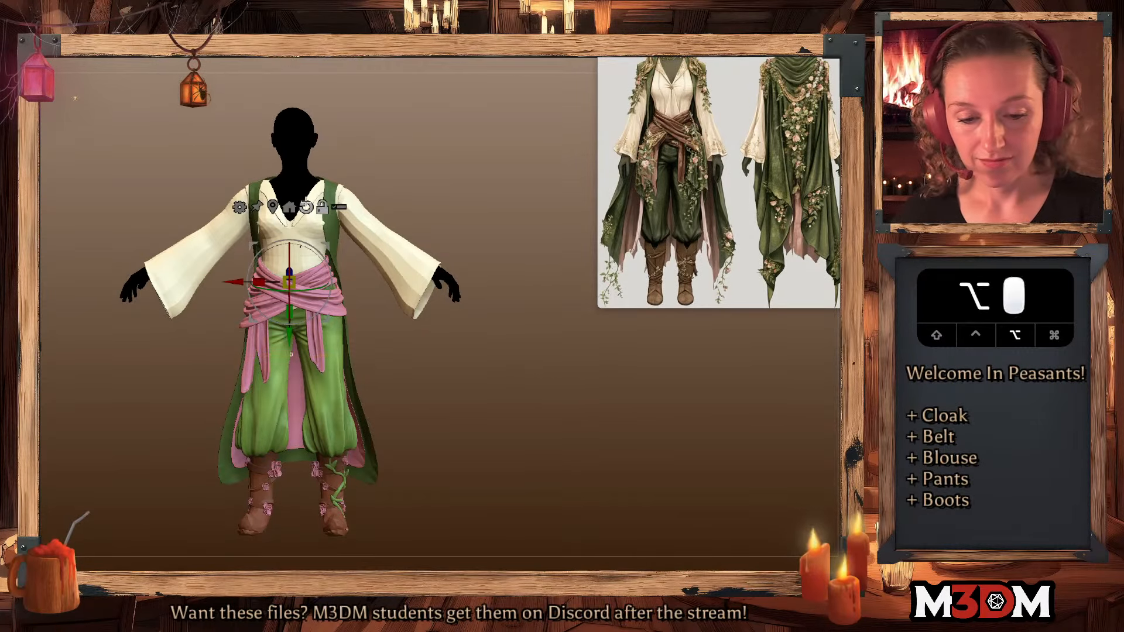
left_click_drag(328, 265, 451, 279, "shift")
left_click_drag(463, 236, 466, 276)
left_click_drag(284, 254, 289, 303)
key("q")
- Recentre the gizmo on the front flower copy, scale it down and shift it toward the character's left hip
left_click_drag(541, 387, 542, 344)
key("q")
key("w")
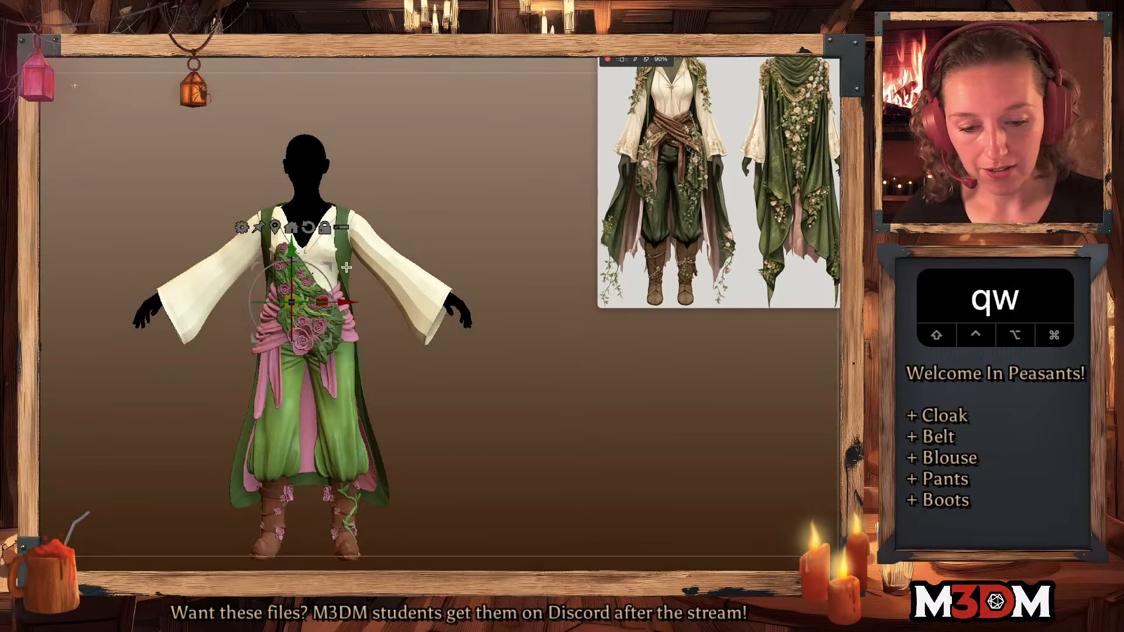
left_click(273, 223)
left_click_drag(311, 301, 298, 311)
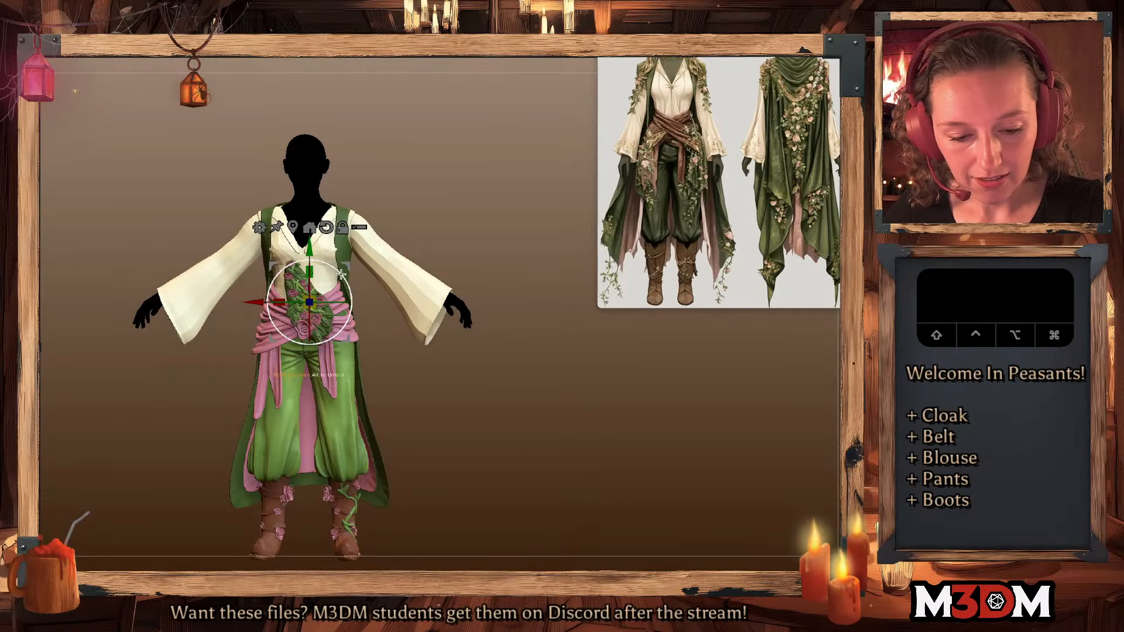
left_click_drag(328, 264, 381, 292)
key("q")
- Move and rotate the front flower copy until it rests on the pink sash at the character's left hip
left_click_drag(553, 383, 459, 387)
key("w")
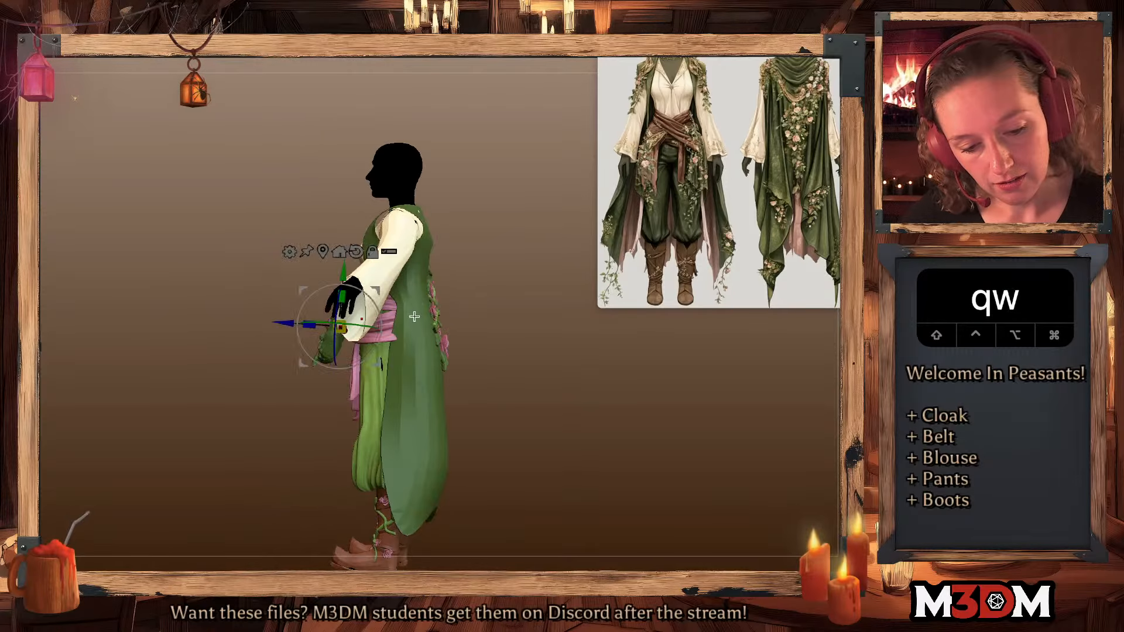
left_click_drag(381, 319, 375, 311)
left_click_drag(376, 291, 407, 295)
key("q")
left_click_drag(460, 375, 543, 412, "shift")
key("q")
key("w")
left_click_drag(411, 335, 408, 346)
left_click_drag(407, 367, 411, 373)
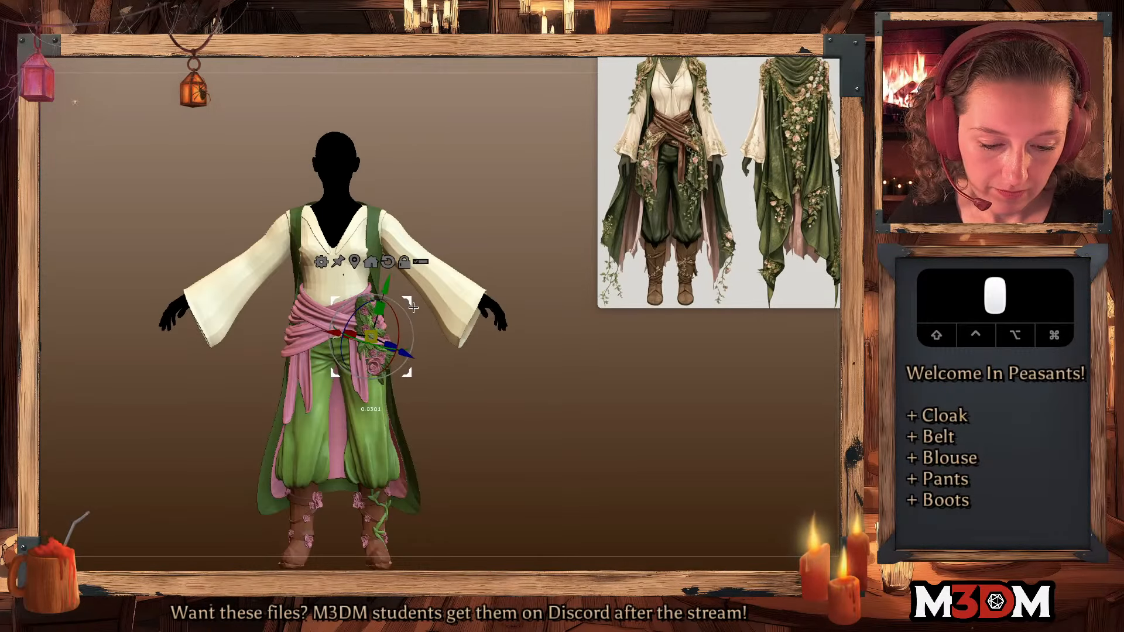
- Scale the flower copy at the left hip up slightly so it covers more of the sash
key("q")
key("space")
left_click(487, 385)
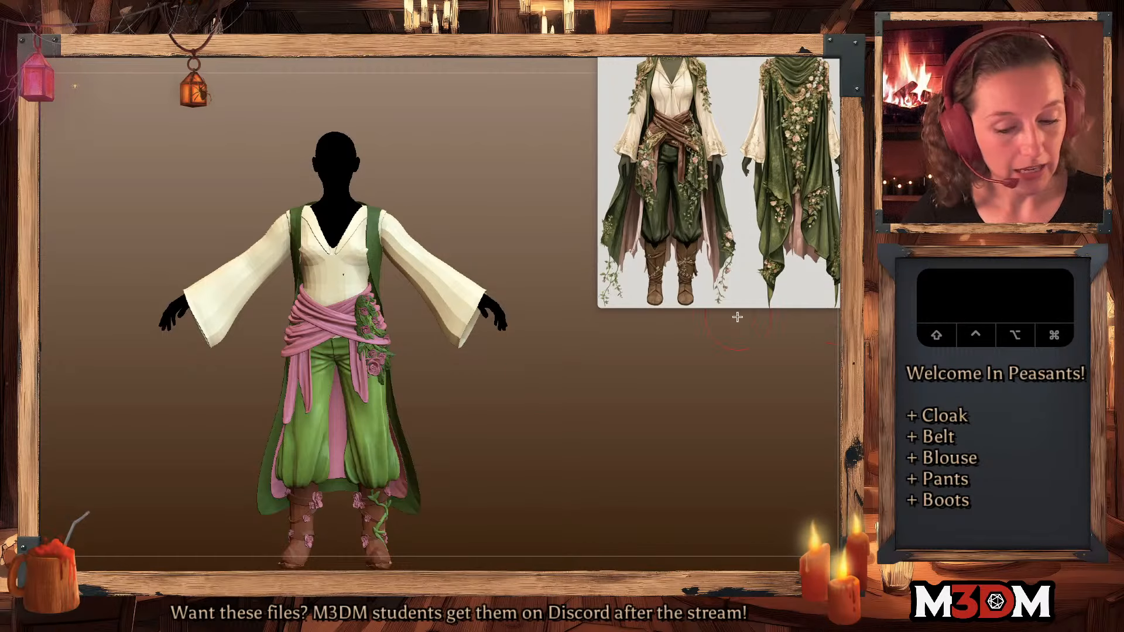
key("alt")
key("space")
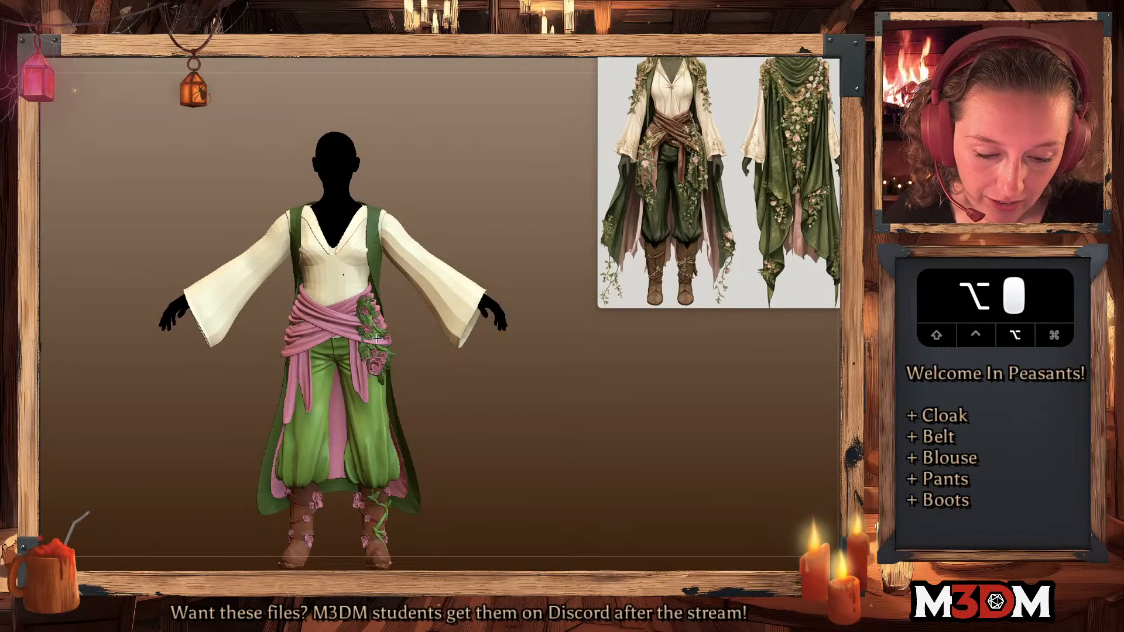
left_click(377, 338, "alt")
key("q")
key("w")
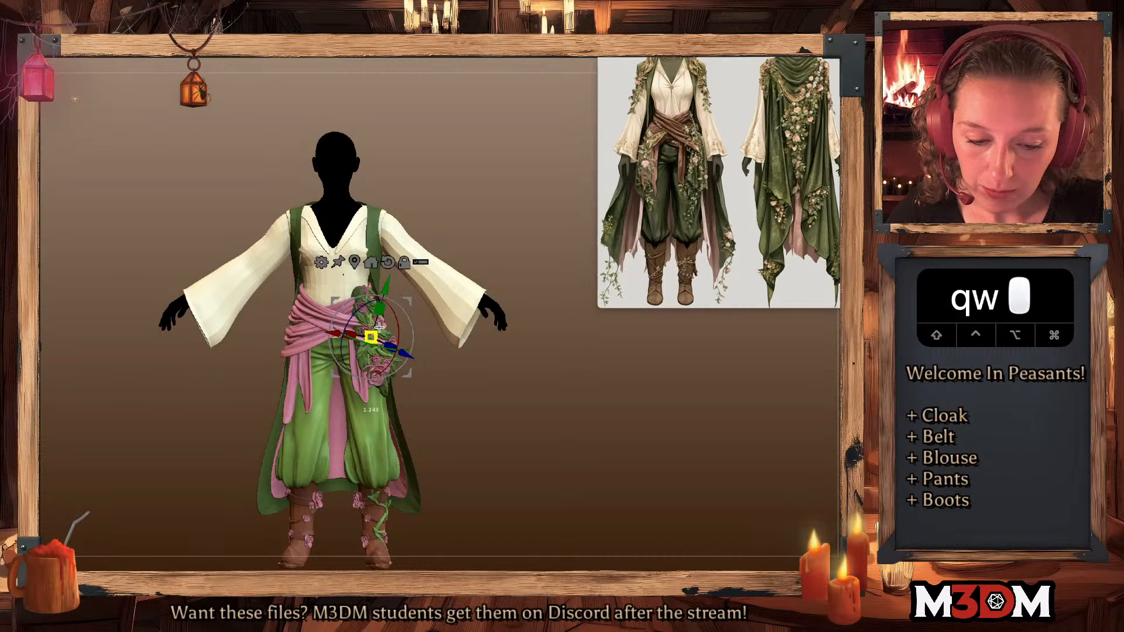
key("q")
- Push the upper leaves and roses of the hip flower piece against the sash with the Move brush
key("space")
key("alt")
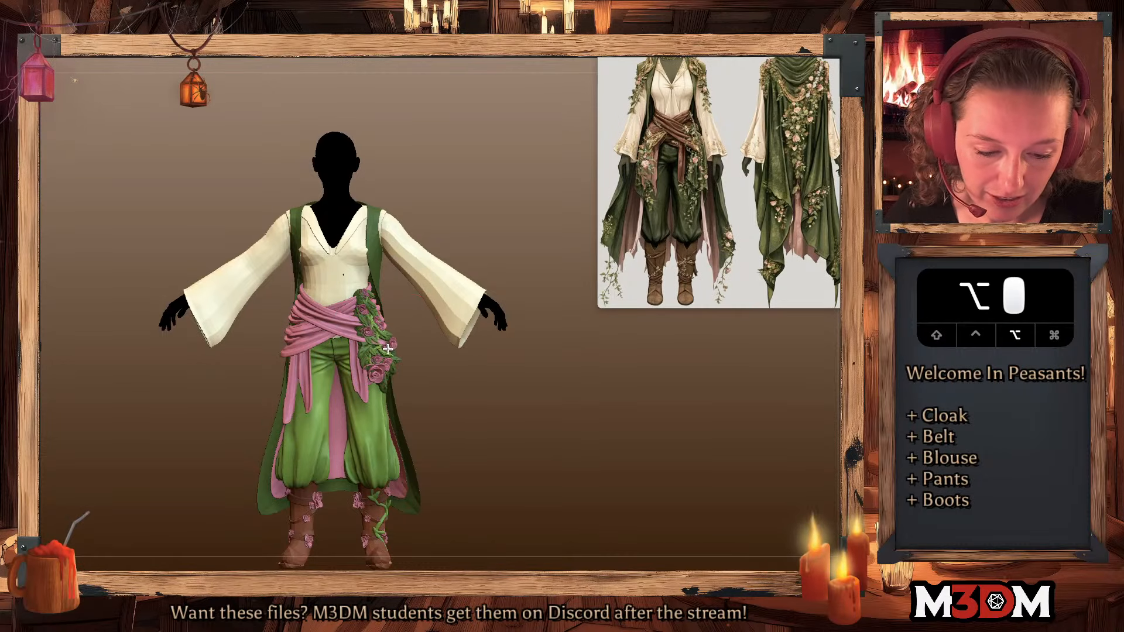
key("space")
key("space")
left_click(361, 304, "alt")
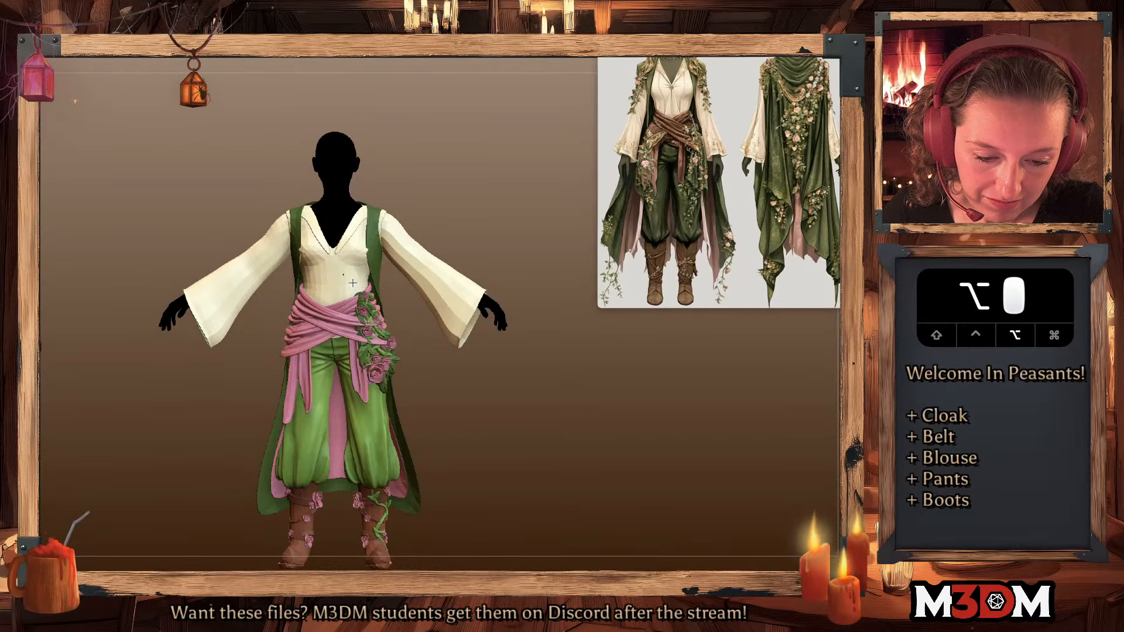
key("space")
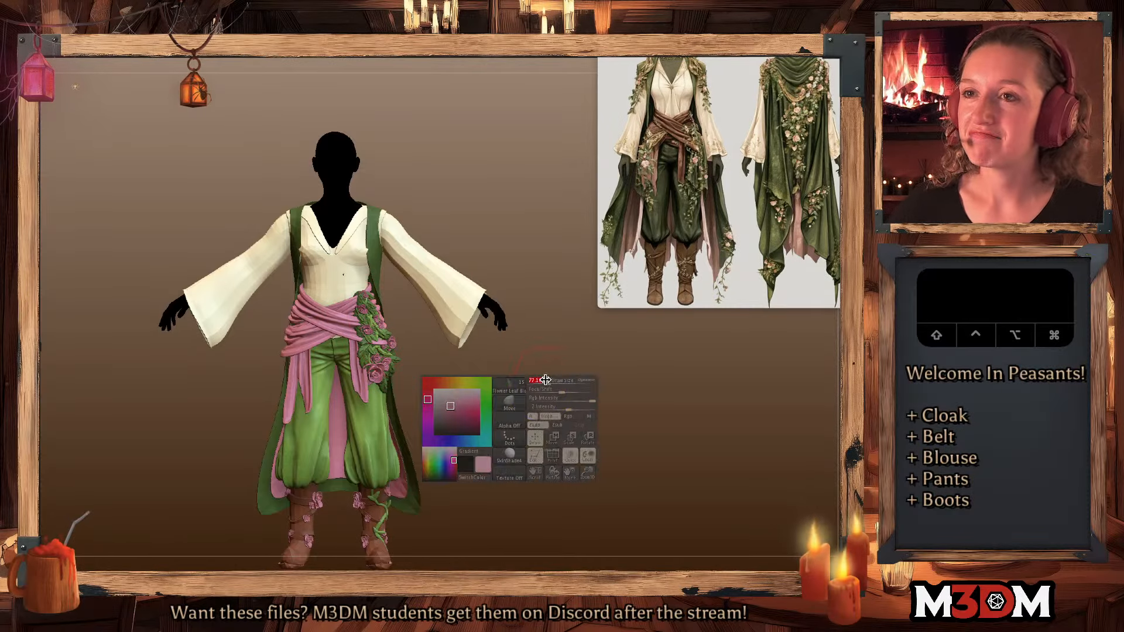
- Reposition the hip flower piece against the body as seen from the side and back
left_click_drag(546, 413, 386, 268)
key("q")
key("w")
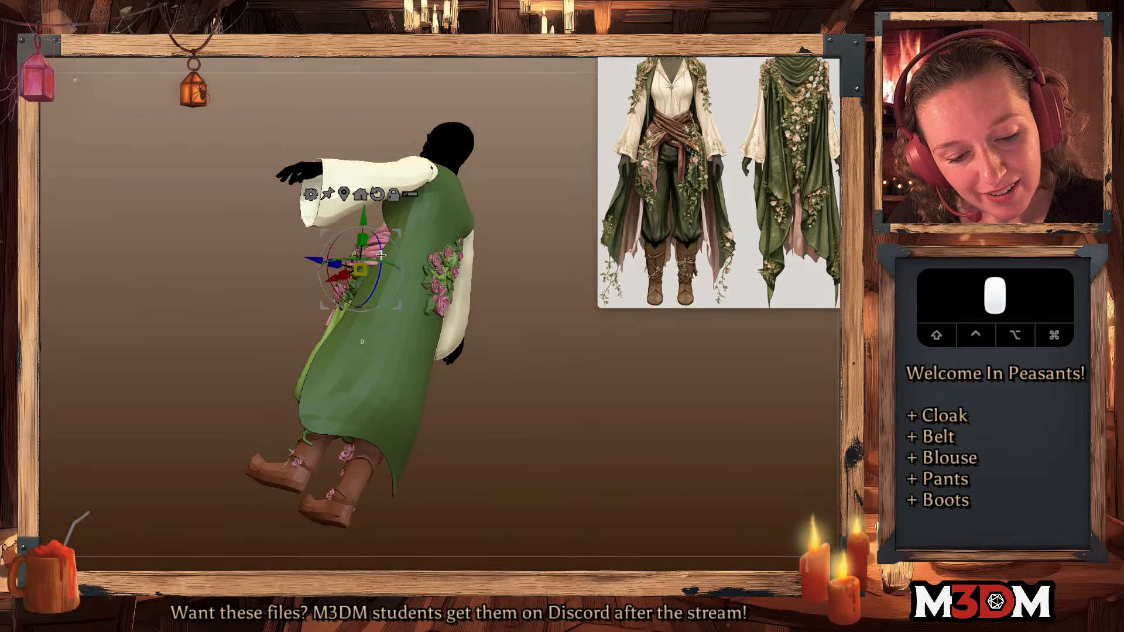
key("q")
left_click_drag(532, 404, 382, 260)
- Shape the hip flower piece around the waist with a larger Move brush
key("space")
left_click_drag(539, 369, 394, 296, "shift")
left_click(338, 231, "alt")
right_click(345, 239)
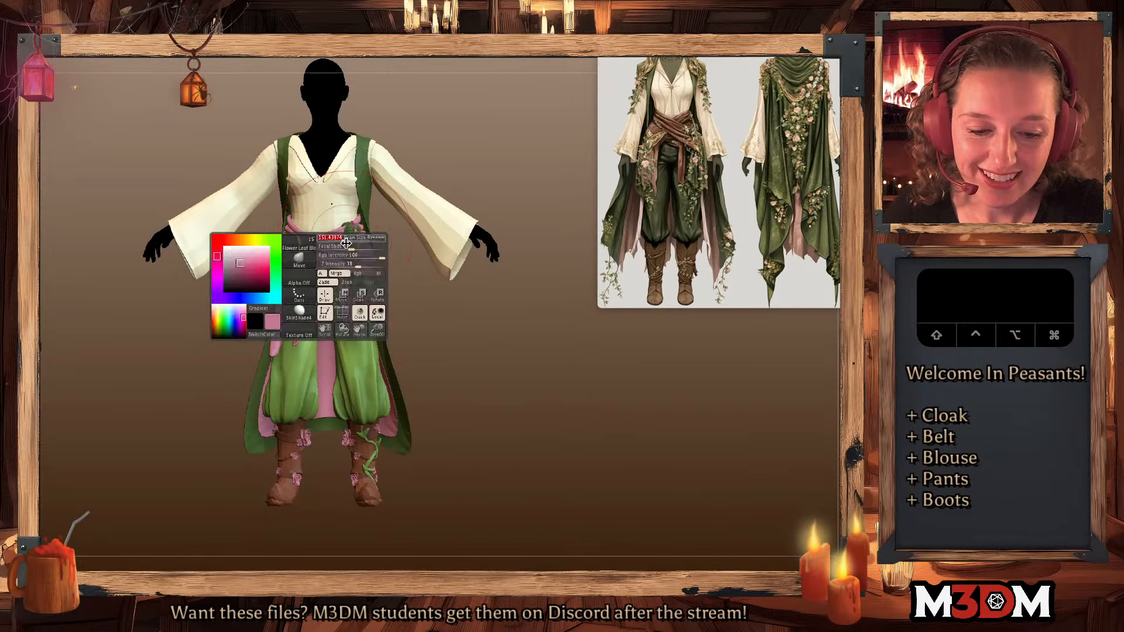
left_click(374, 266, "alt")
- Adjust the placement of the hip flower piece over the sash and the top of the pants
left_click_drag(507, 363, 515, 370)
key("q")
key("w")
left_click(370, 279)
left_click_drag(369, 280, 373, 285)
key("q")
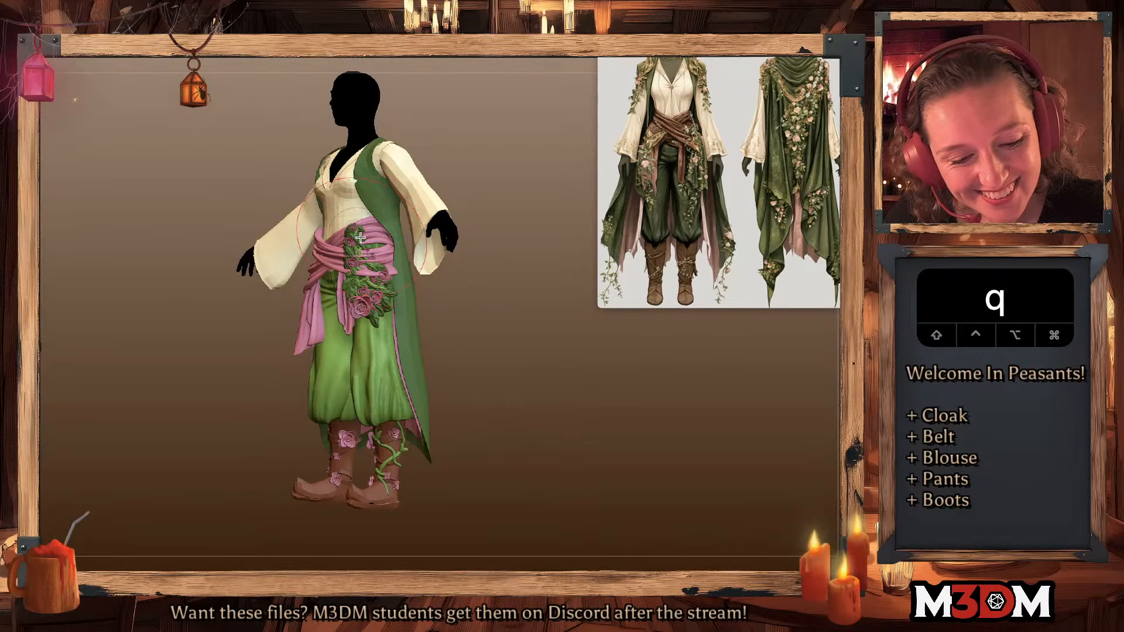
- Refine the upper and outer contours of the hip flower piece along the sash with the Move brush
left_click(347, 231, "alt")
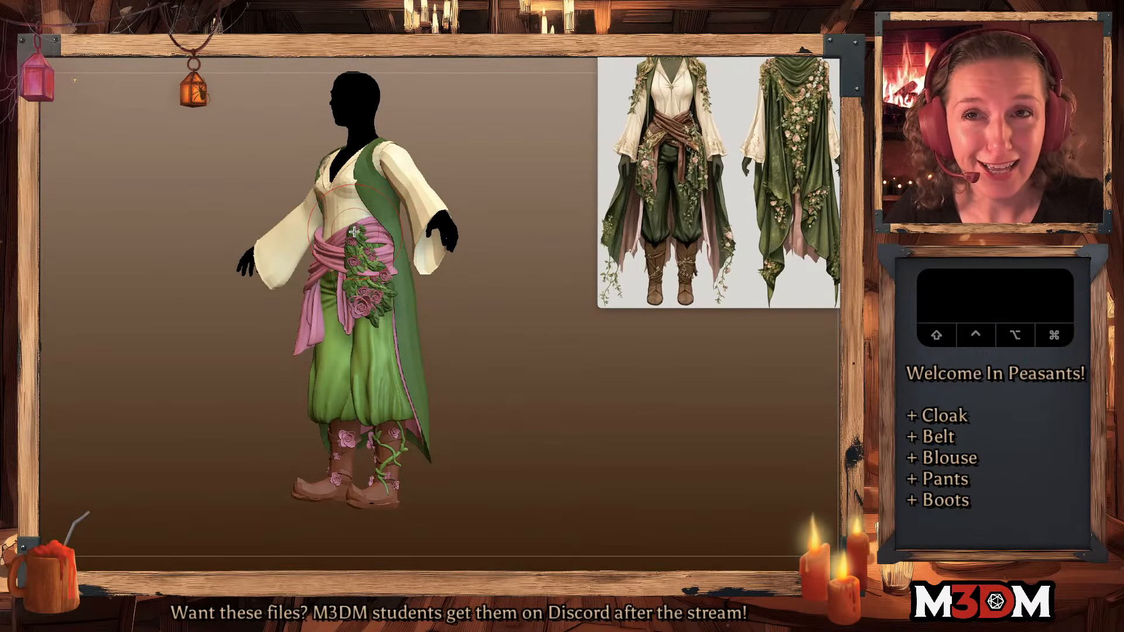
left_click_drag(560, 390, 554, 422, "shift")
left_click(348, 250, "alt")
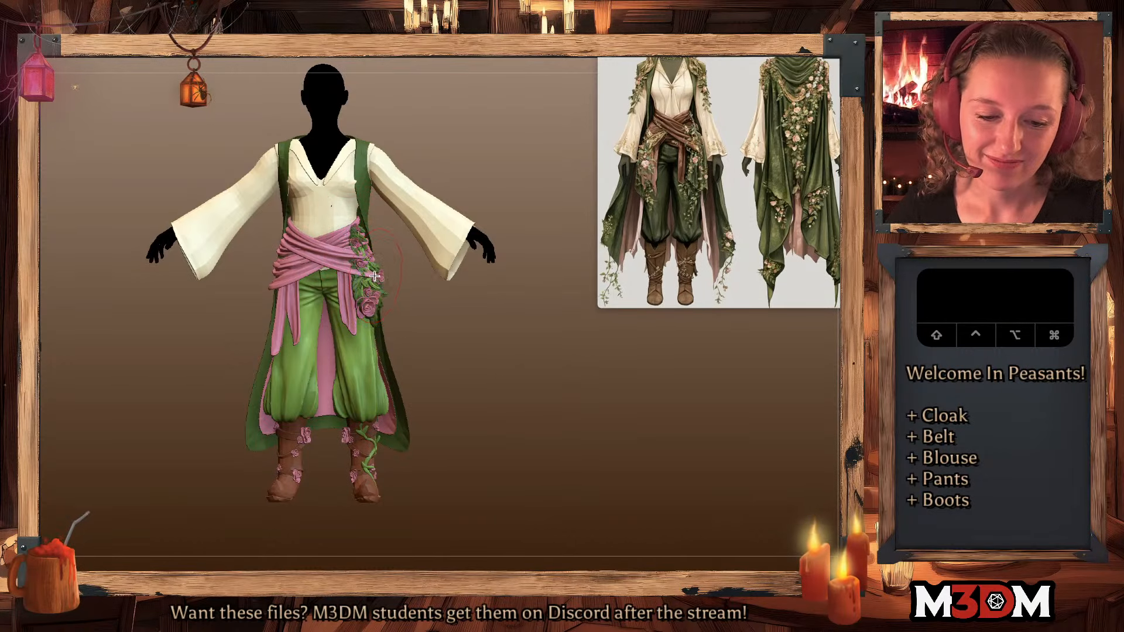
left_click(398, 287)
left_click(368, 343)
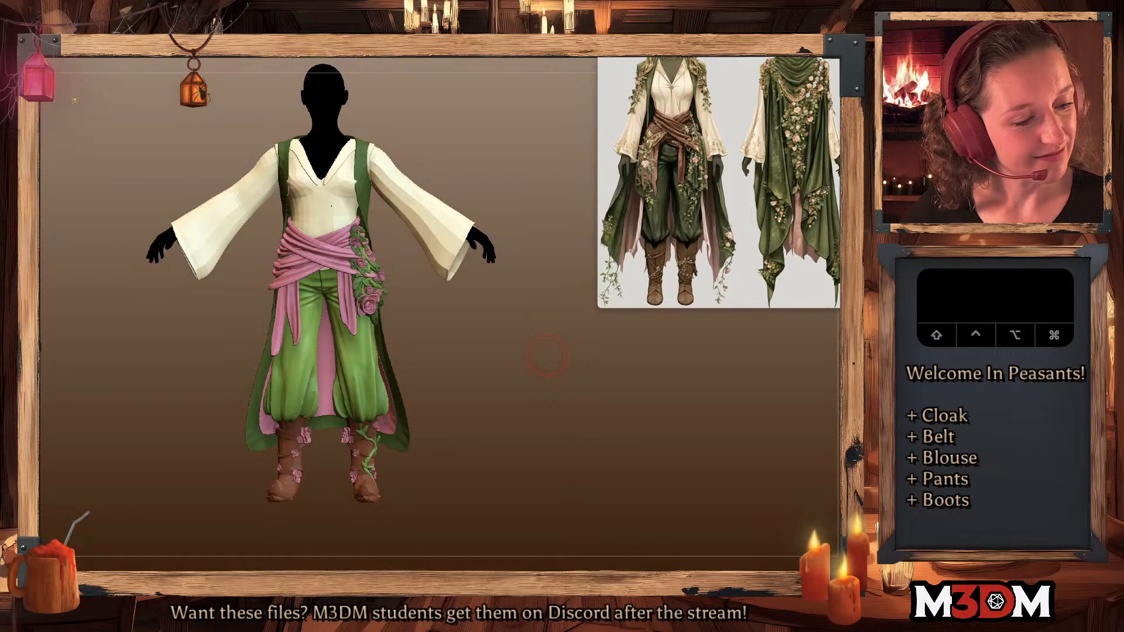
- Mirror the hip flower piece so a matching one decorates the character's right hip
key("q")
key("w")
left_click(349, 197, "alt")
key("q")
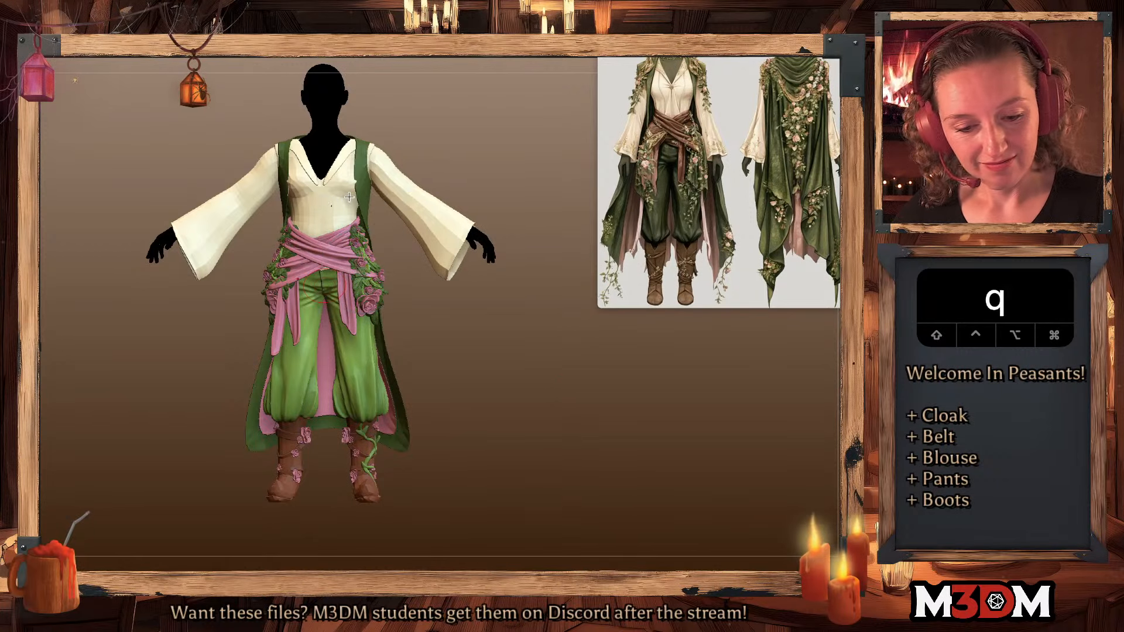
- Isolate the right hip flower piece and trim off its lower end with the largest rose, cleaning up the stray leaves
mouse_move(519, 352)
left_mouse_down()
mouse_move(521, 394)
mouse_move(510, 364)
left_mouse_up()
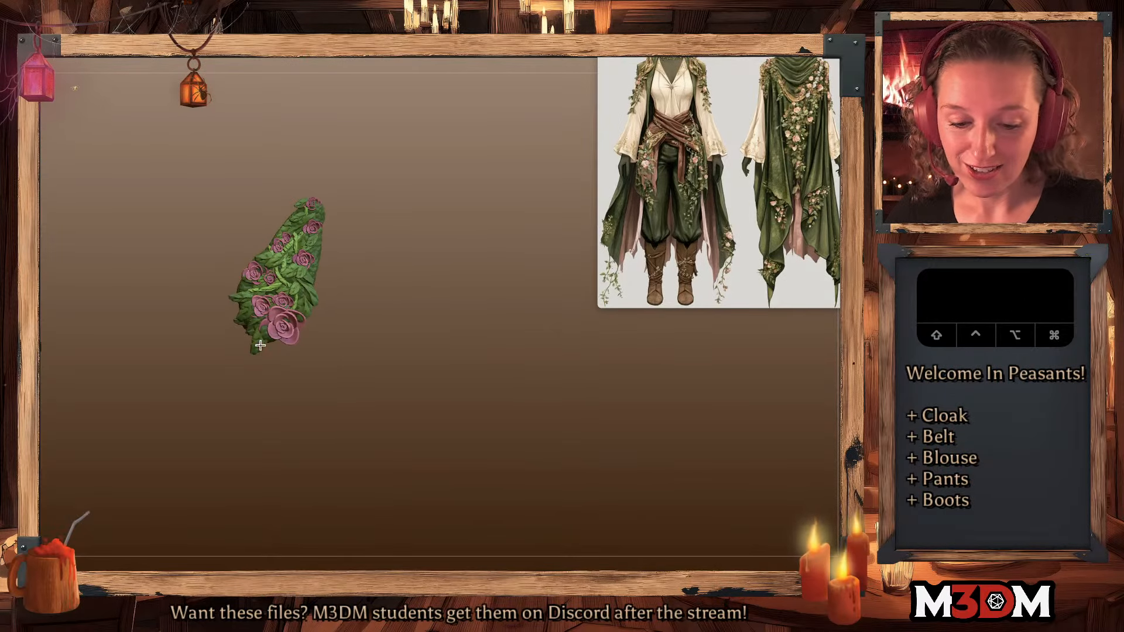
mouse_move(245, 392)
left_mouse_down("super")
mouse_move(230, 255)
mouse_move(311, 290)
mouse_move(431, 393)
left_mouse_up("super")
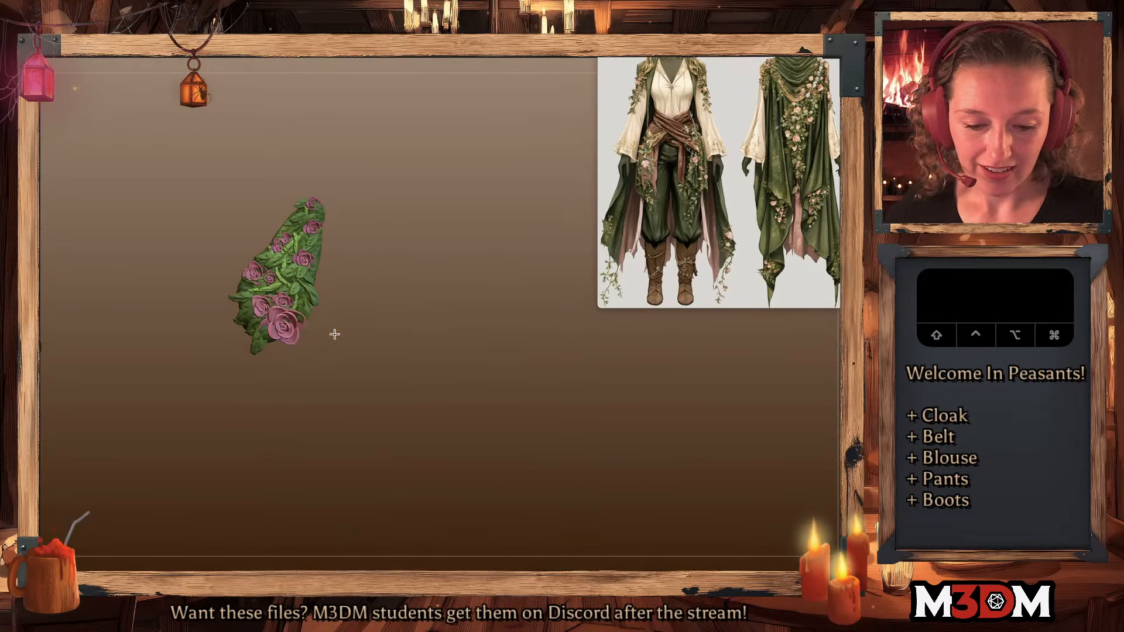
left_click(288, 322, "shift+super")
left_click_drag(290, 325, 296, 313)
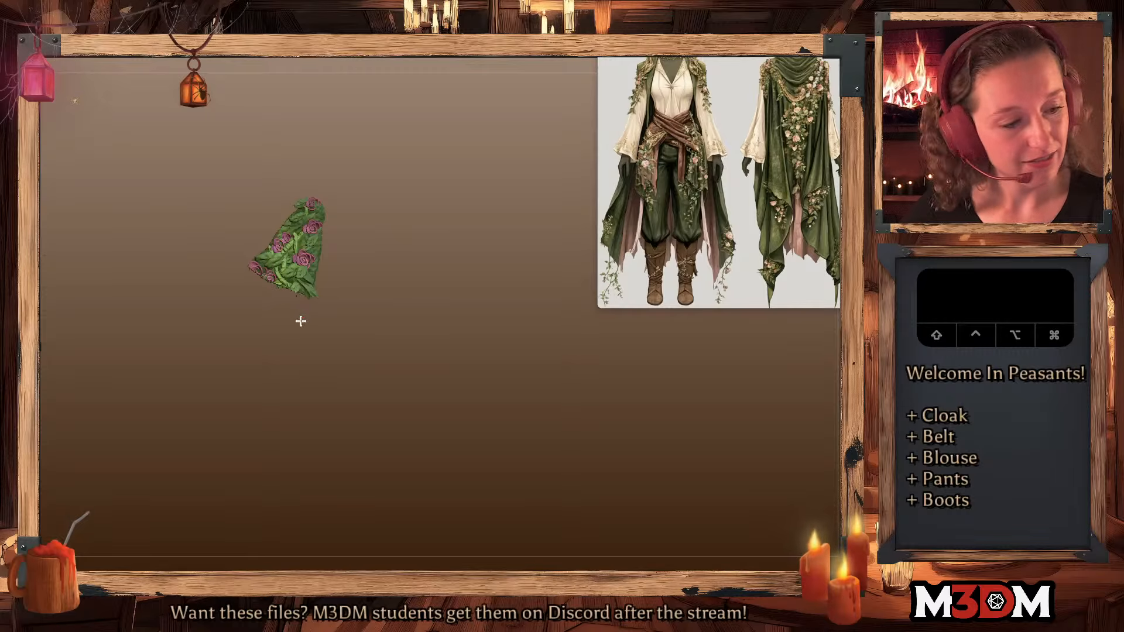
left_click_drag(433, 380, 453, 449, "alt")
key("shift+f")
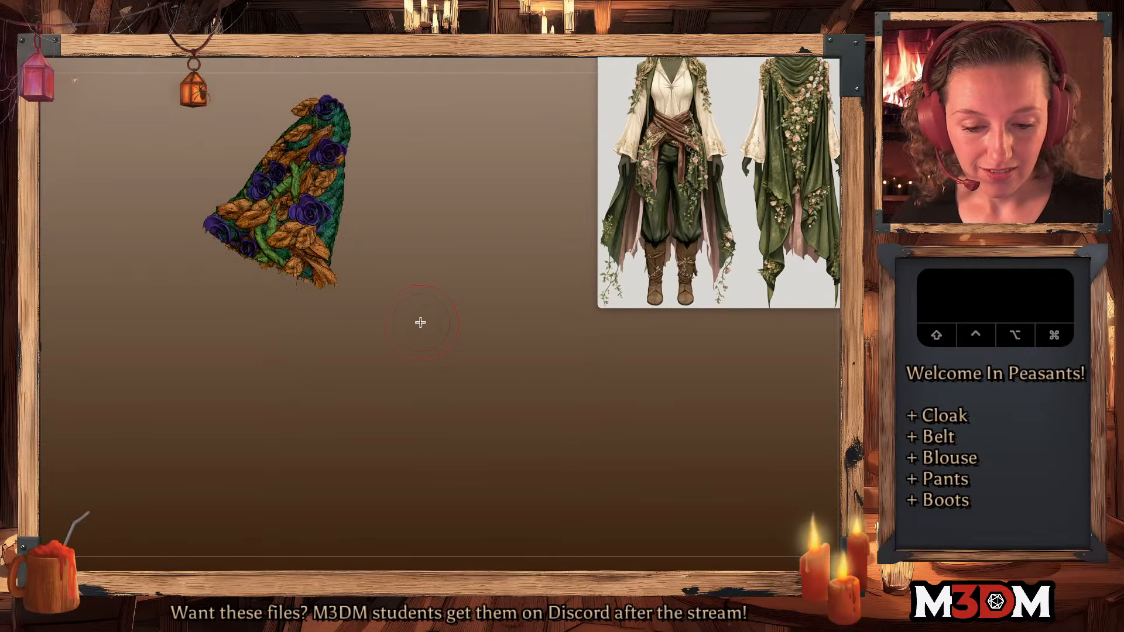
key("shift+f")
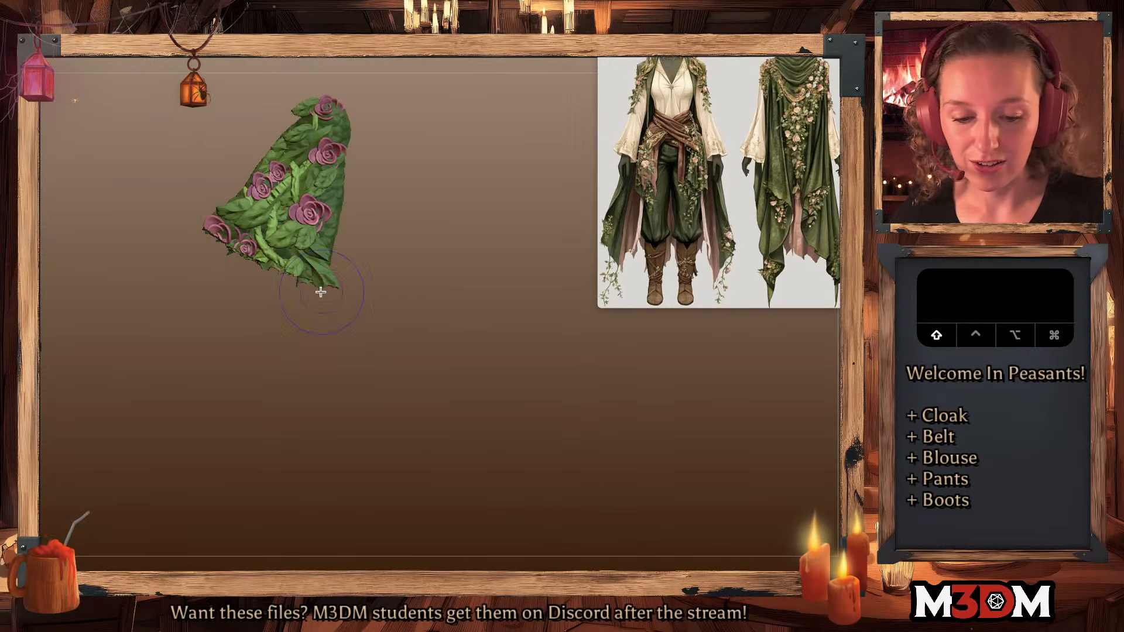
mouse_move(321, 289)
left_mouse_down("shift")
mouse_move(243, 255)
mouse_move(314, 285)
left_mouse_up("shift")
right_click(294, 309)
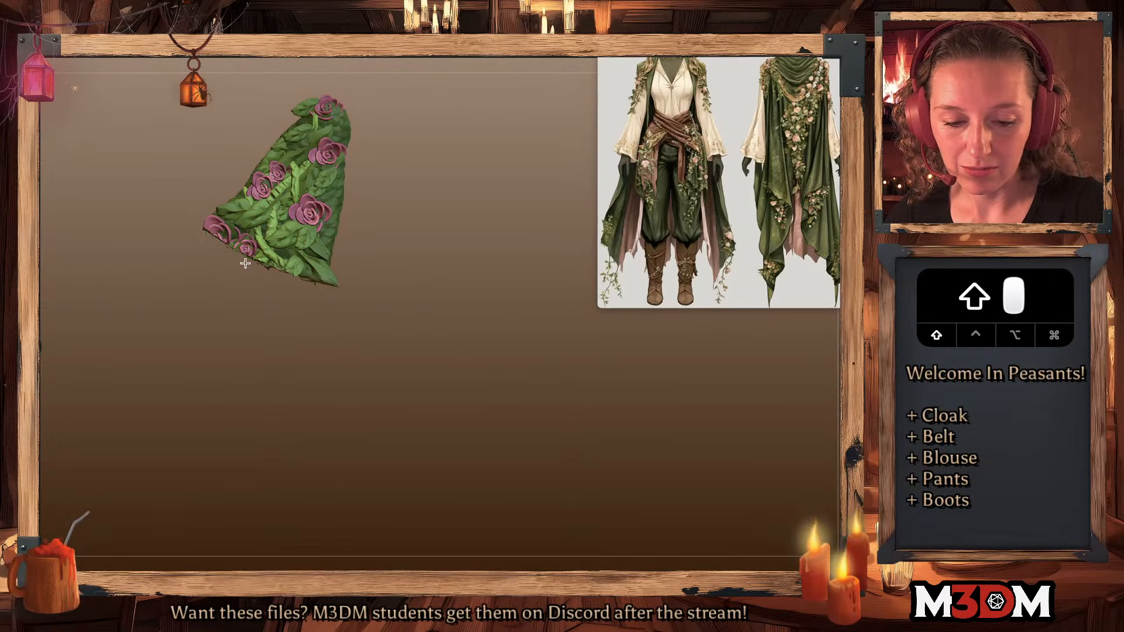
left_click_drag(454, 313, 462, 323)
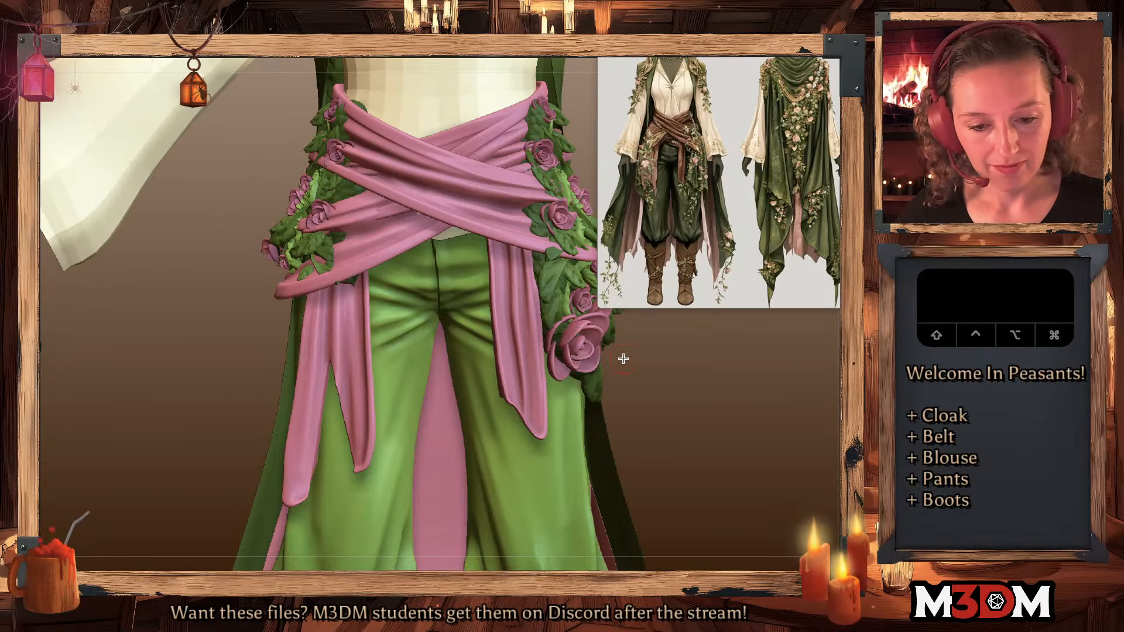
- Reposition the trimmed flower piece on the sash at the character's right hip
left_click_drag(644, 334, 632, 281, "alt")
key("q")
key("w")
left_click(337, 195, "alt")
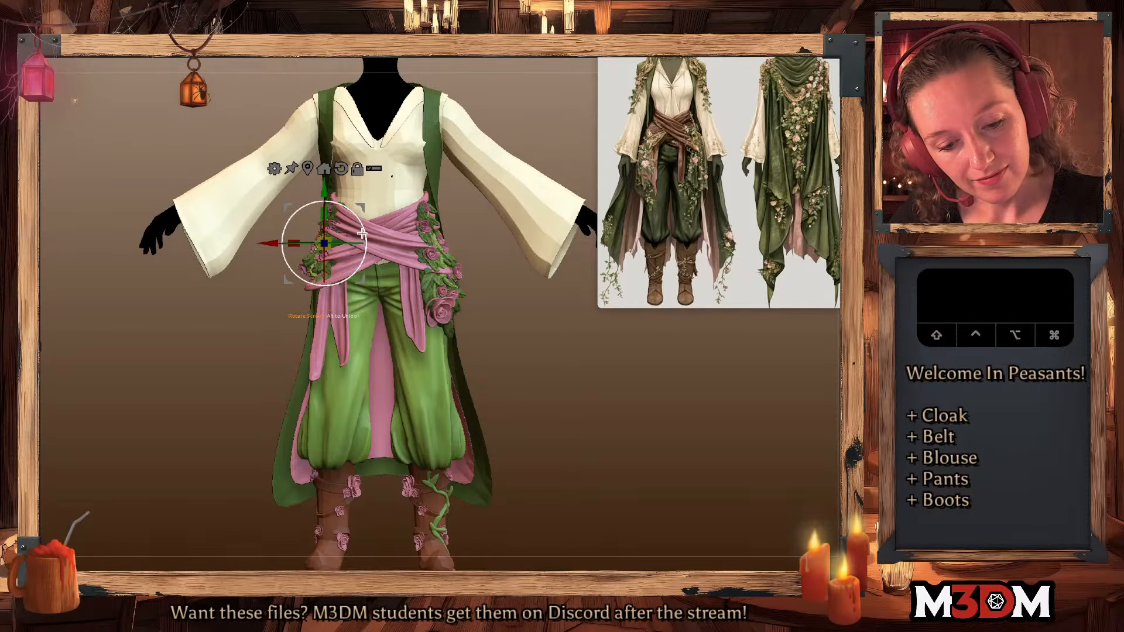
mouse_move(361, 204)
left_mouse_down()
mouse_move(362, 256)
mouse_move(361, 219)
left_mouse_up()
key("q")
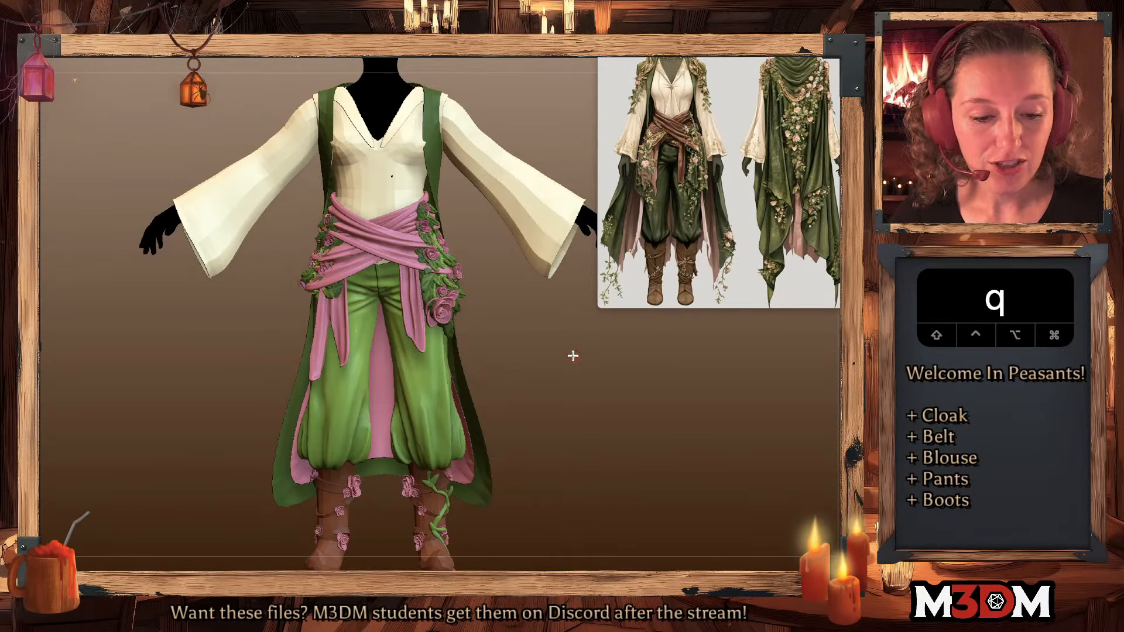
- Try to reshape the right hip flower piece with the Move brush
key("b")
left_click_drag(520, 337, 398, 334)
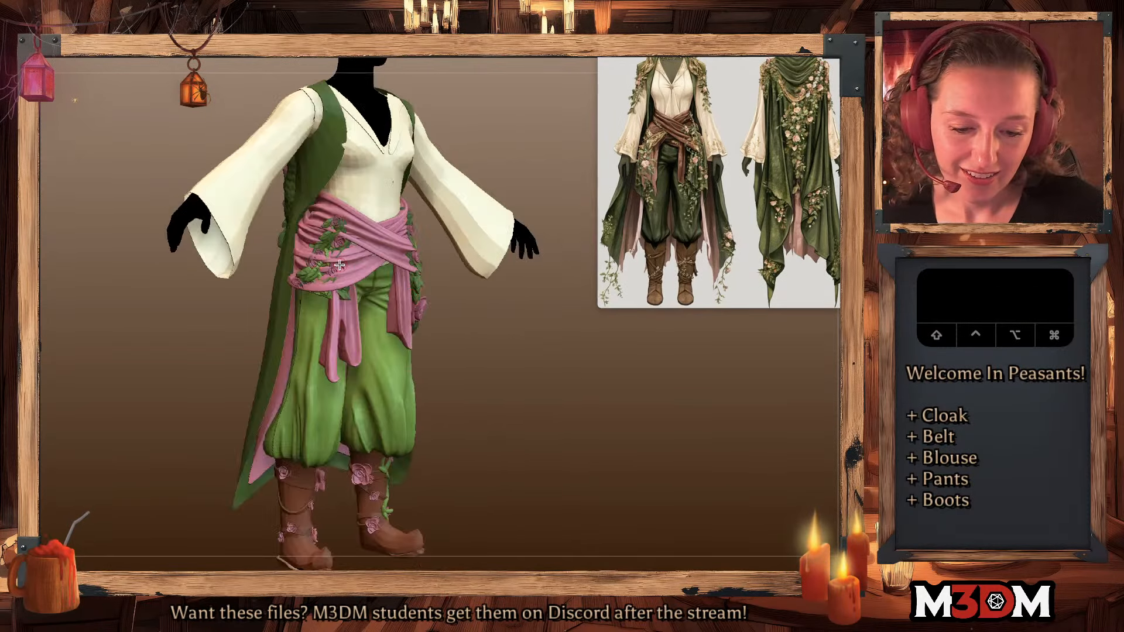
left_click(330, 277, "alt")
mouse_move(331, 277)
left_mouse_down("alt")
mouse_move(338, 285)
mouse_move(307, 206)
left_mouse_up("alt")
key("super+z")
- Shift the right hip flower piece outward so its roses and leaves sit on top of the sash
key("q")
key("w")
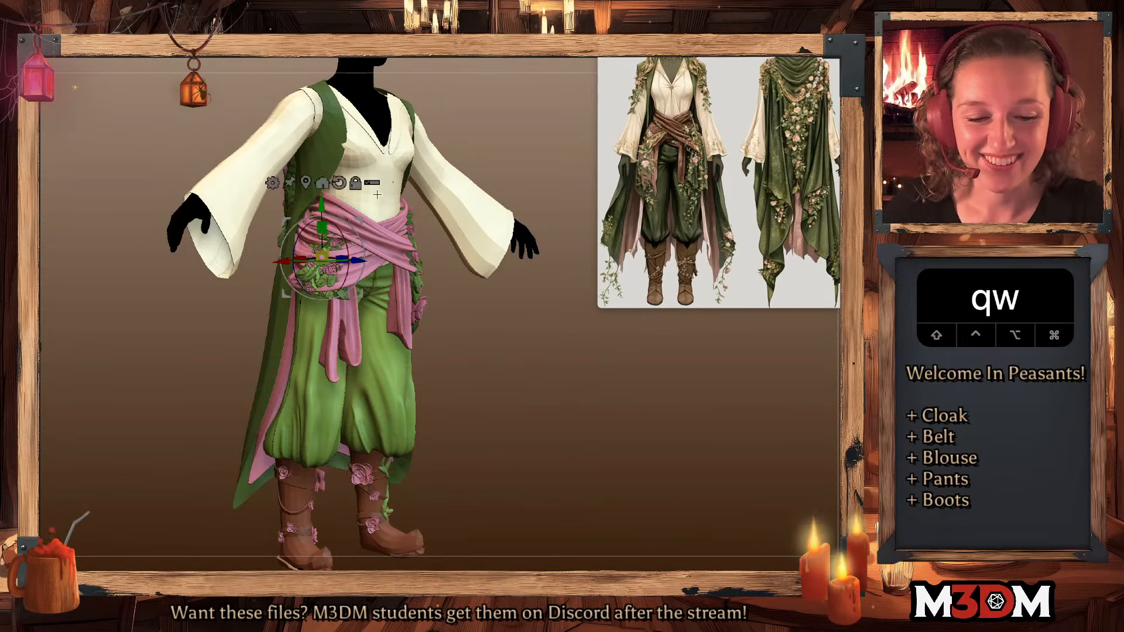
mouse_move(326, 256)
left_mouse_down()
mouse_move(351, 259)
mouse_move(341, 253)
left_mouse_up()
key("q")
key("q")
key("w")
- Lower the right hip flower piece from the sash toward the top of the pants
key("q")
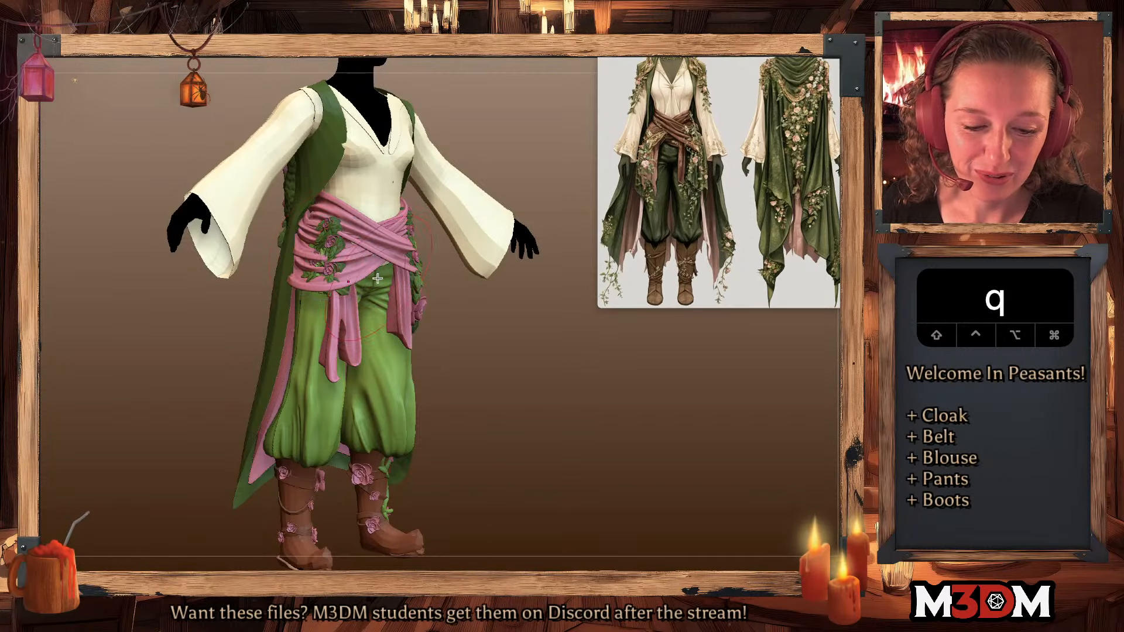
left_click(344, 219, "alt")
key("q")
key("w")
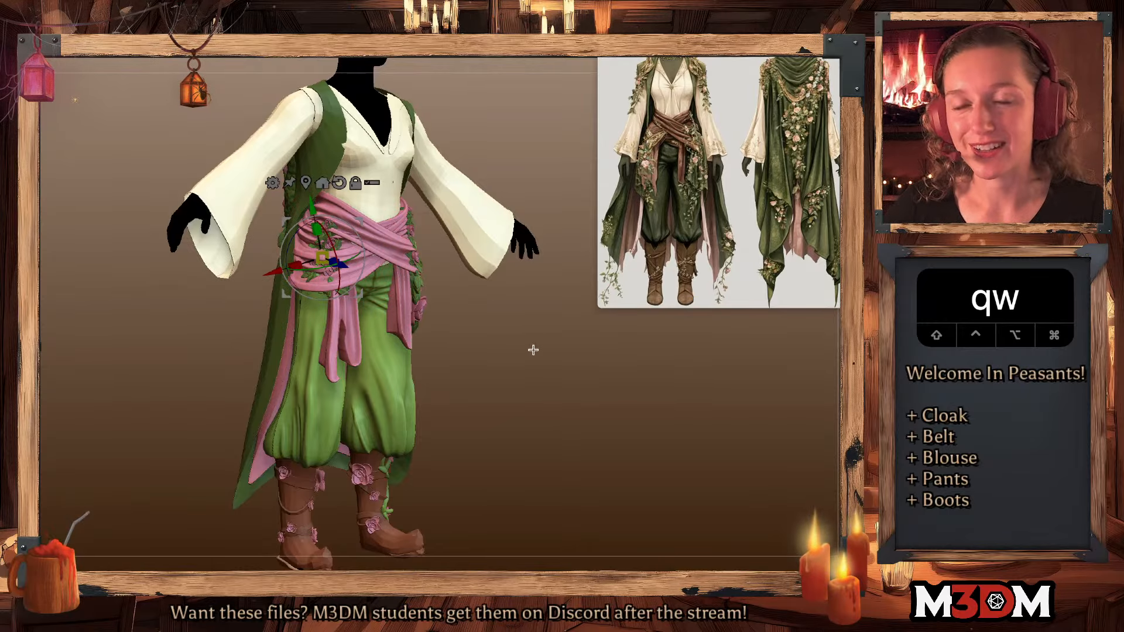
left_click_drag(533, 350, 507, 349, "shift")
left_click_drag(359, 223, 366, 248)
key("q")
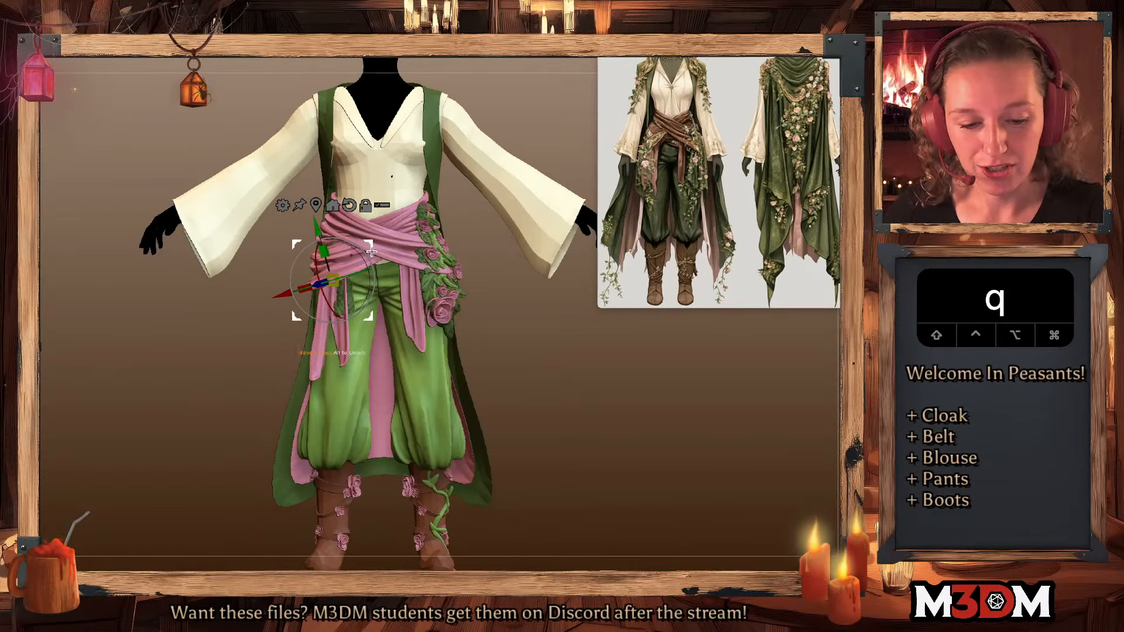
- Move the right hip flower piece further down below the sash, along the side of the pants
left_click_drag(573, 394, 653, 391)
key("w")
left_click_drag(368, 302, 378, 308)
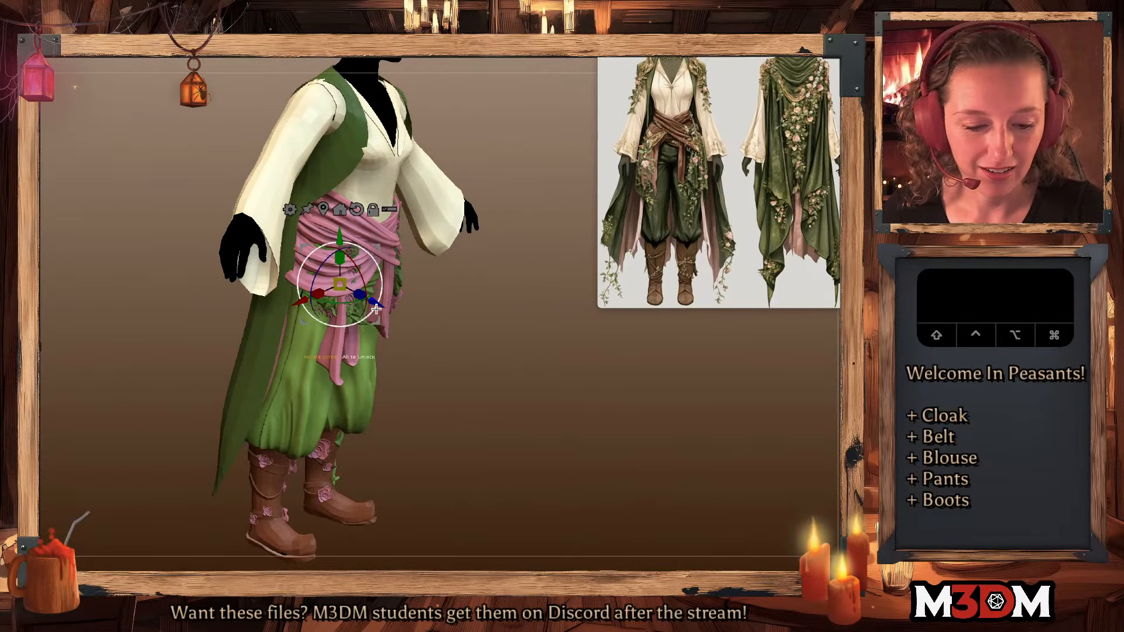
key("q")
left_click_drag(555, 368, 532, 367, "shift")
key("w")
left_click_drag(377, 251, 376, 269)
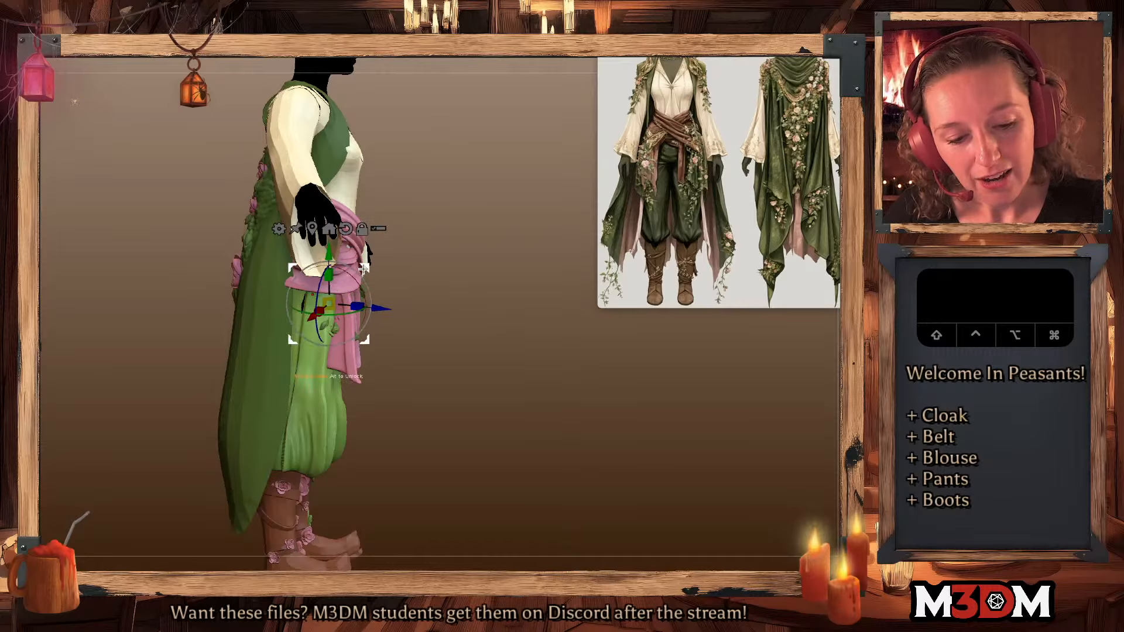
- Fit the right hip flower piece against the outer side of the pants under the sash
key("q")
left_click_drag(521, 351, 433, 351)
key("w")
left_click_drag(355, 266, 346, 268)
key("q")
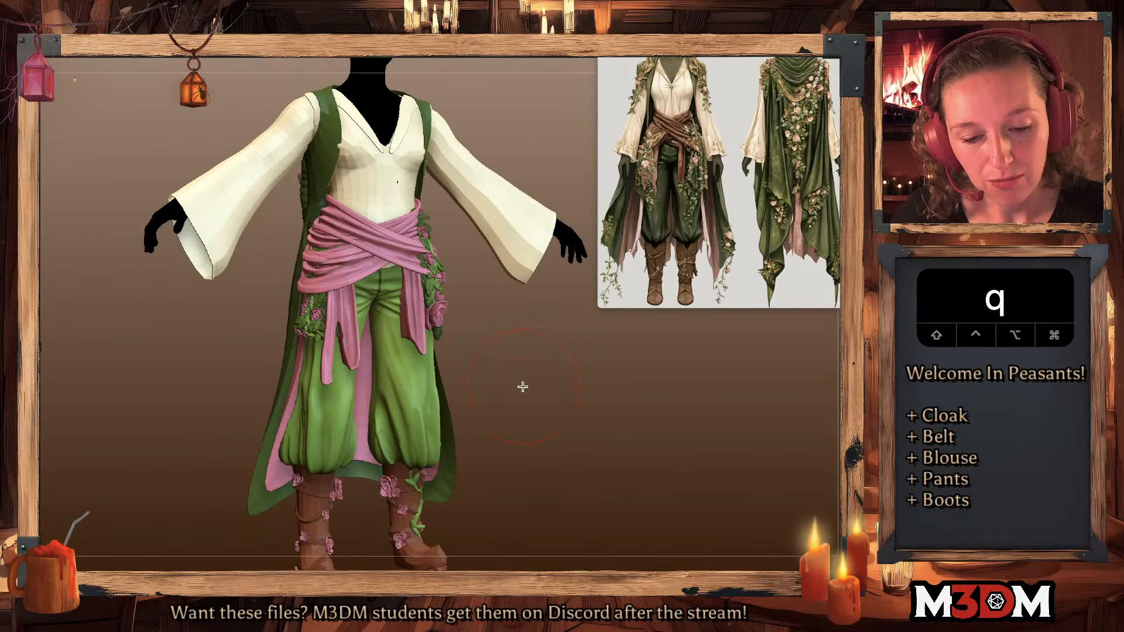
- Examine the whole outfit from the front to judge the flower pieces on both hips
mouse_move(522, 388)
left_mouse_down("shift")
mouse_move(545, 393)
mouse_move(527, 377)
left_mouse_up("shift")
key("shift+f")
left_click(331, 324, "alt")
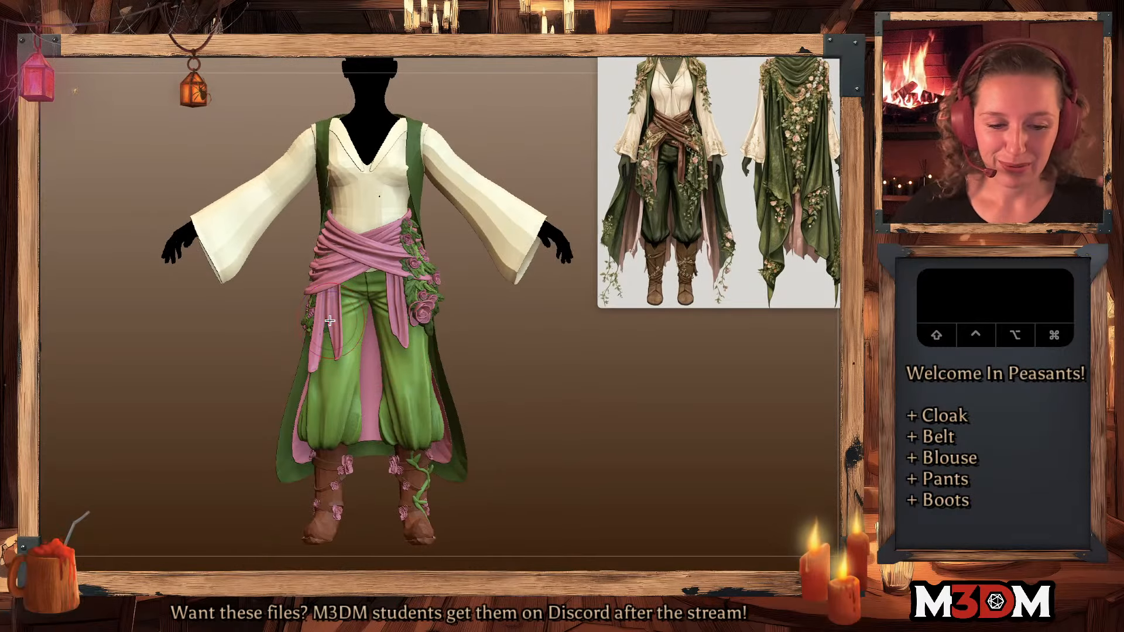
left_click_drag(589, 389, 598, 394)
left_click_drag(466, 354, 512, 440)
left_click(391, 399, "alt")
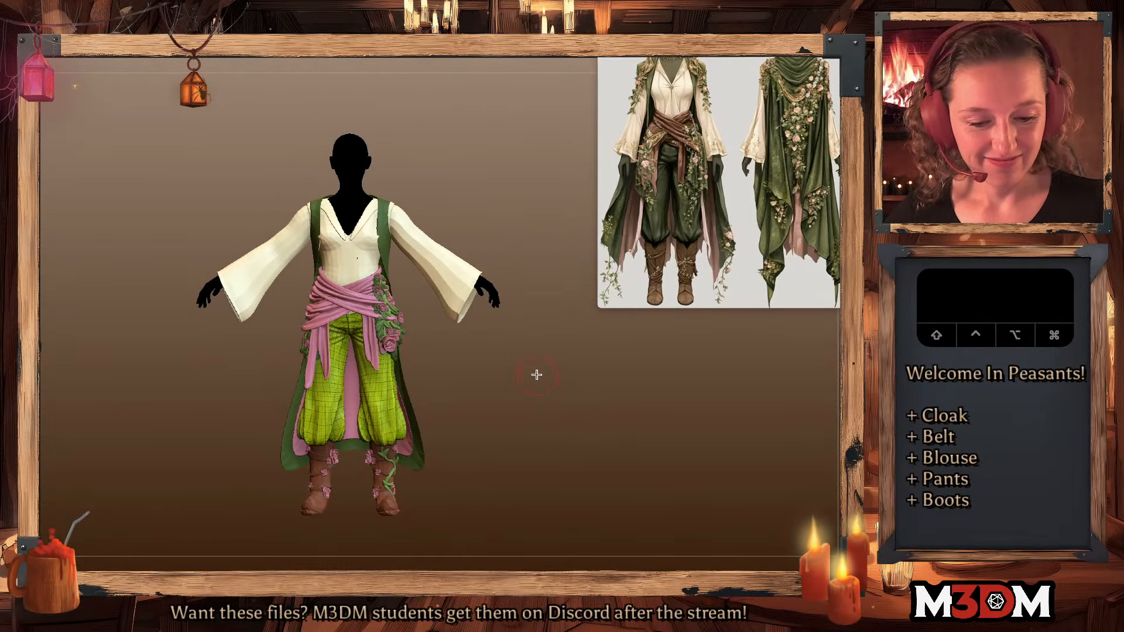
mouse_move(556, 366)
left_mouse_down("alt")
mouse_move(564, 381)
mouse_move(558, 369)
left_mouse_up("alt")
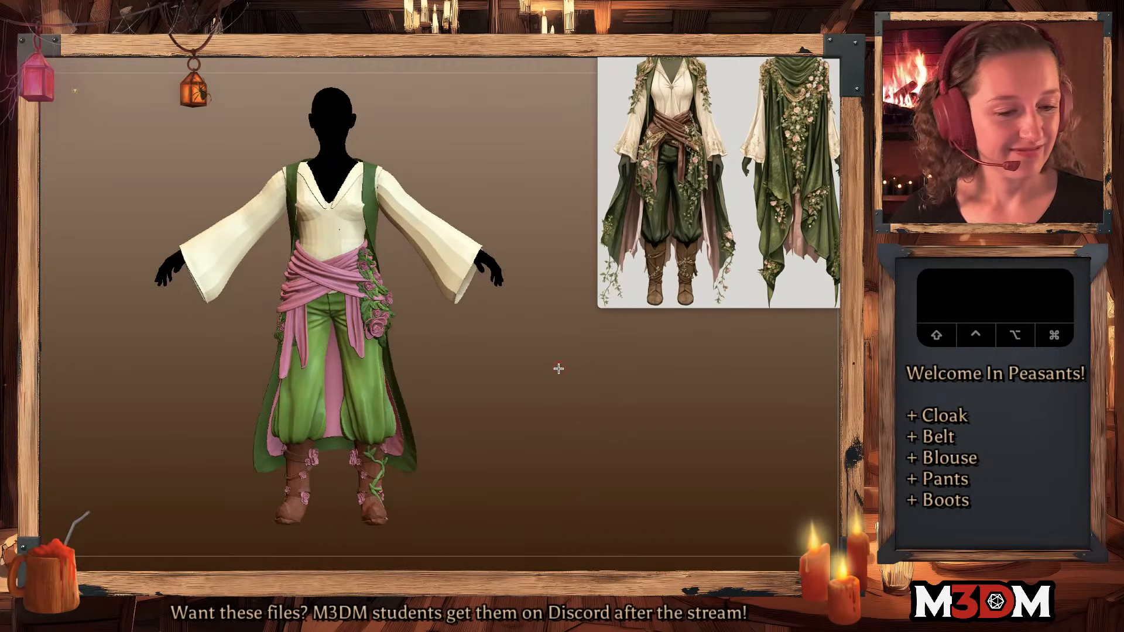
- Isolate the blouse sleeves, reduce them to a single-layer mesh and keep their cream colour
left_click(431, 259, "alt")
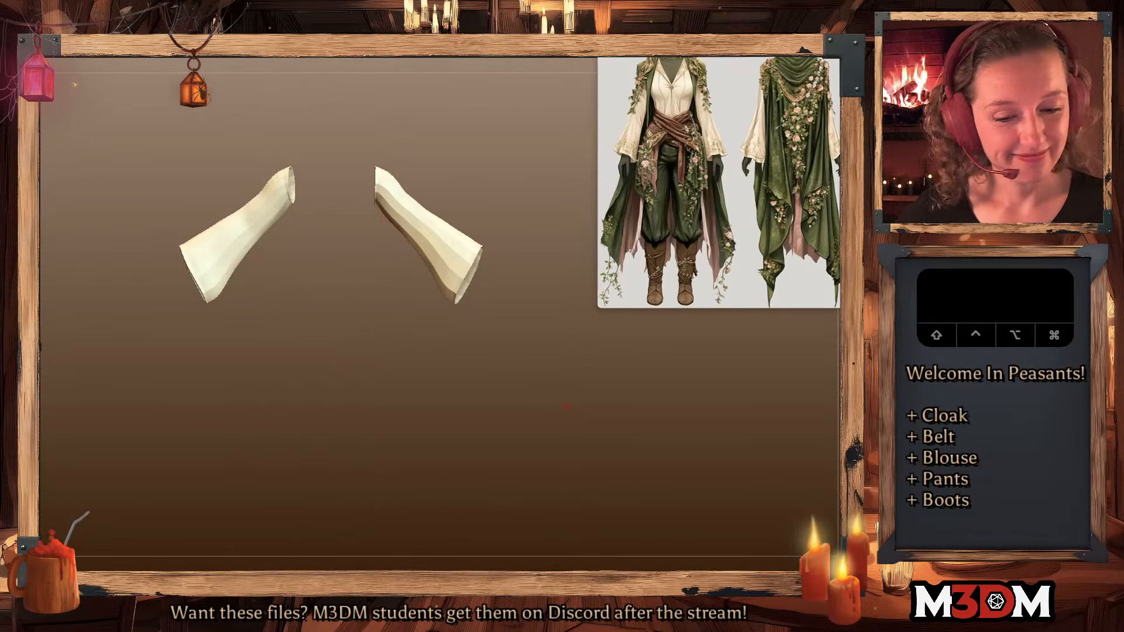
key("shift+f")
key("d")
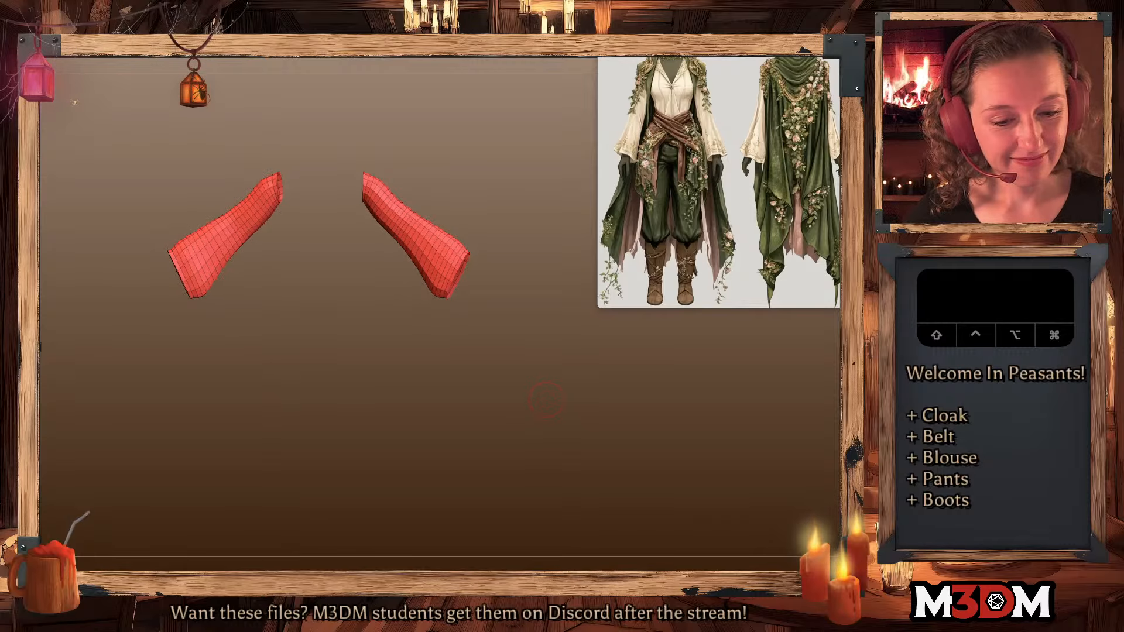
key("shift+f")
key("shift+f")
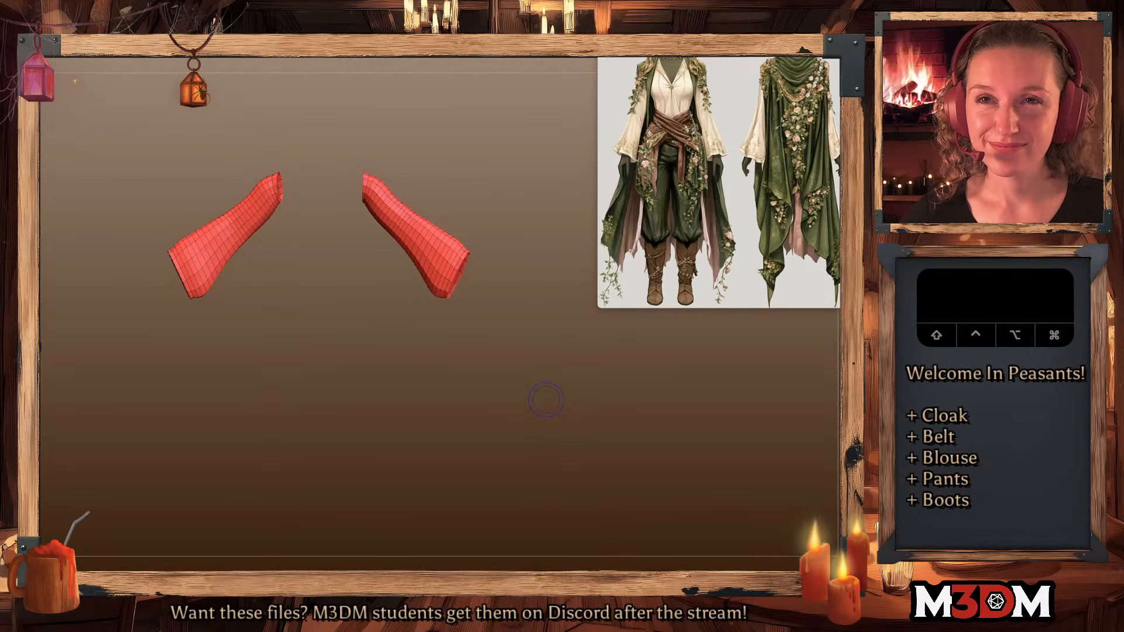
key("shift+f")
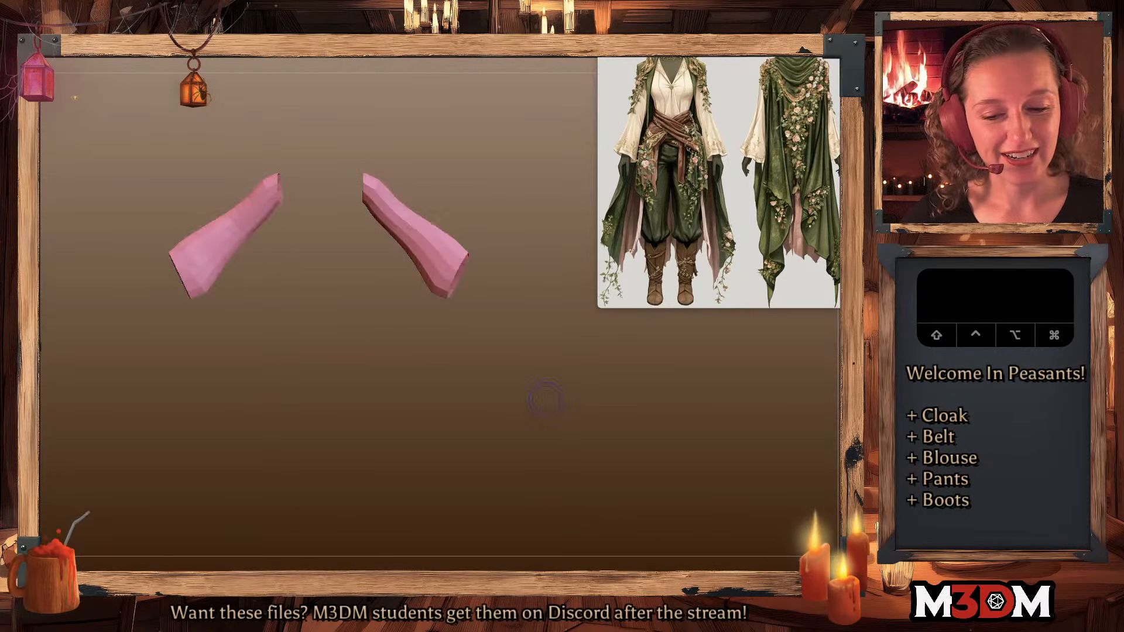
key("shift+f")
key("shift+f")
key("space")
key("c")
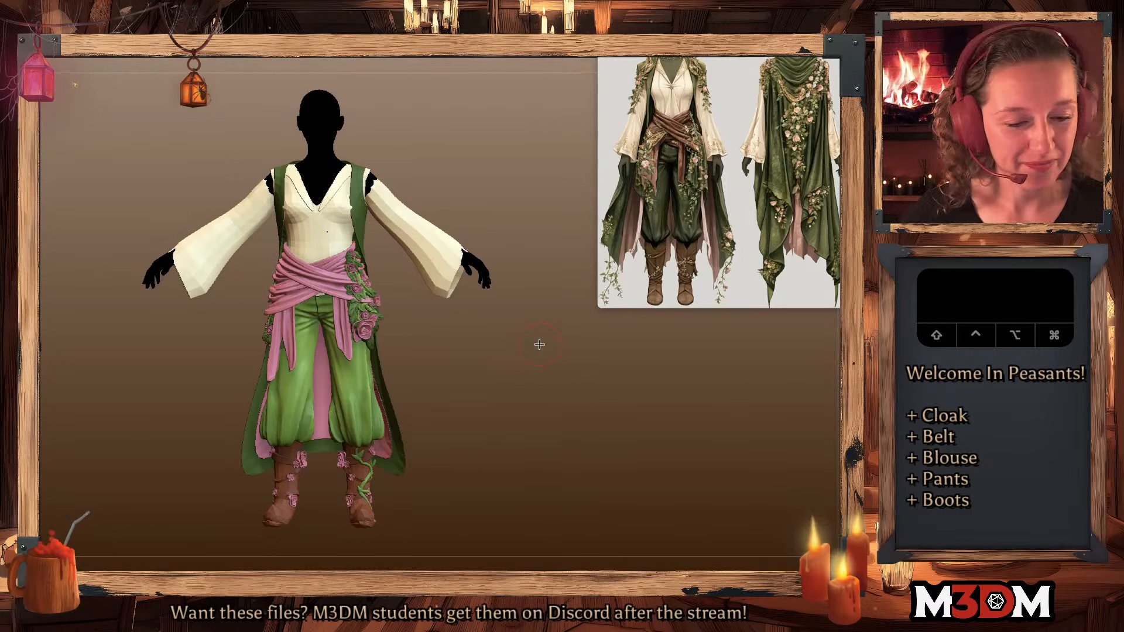
- Pull the lower cuff edges down into points and extend the sleeve tops up to the shoulders with the Move brush
mouse_move(459, 260)
left_mouse_down()
mouse_move(462, 277)
mouse_move(468, 257)
left_mouse_up()
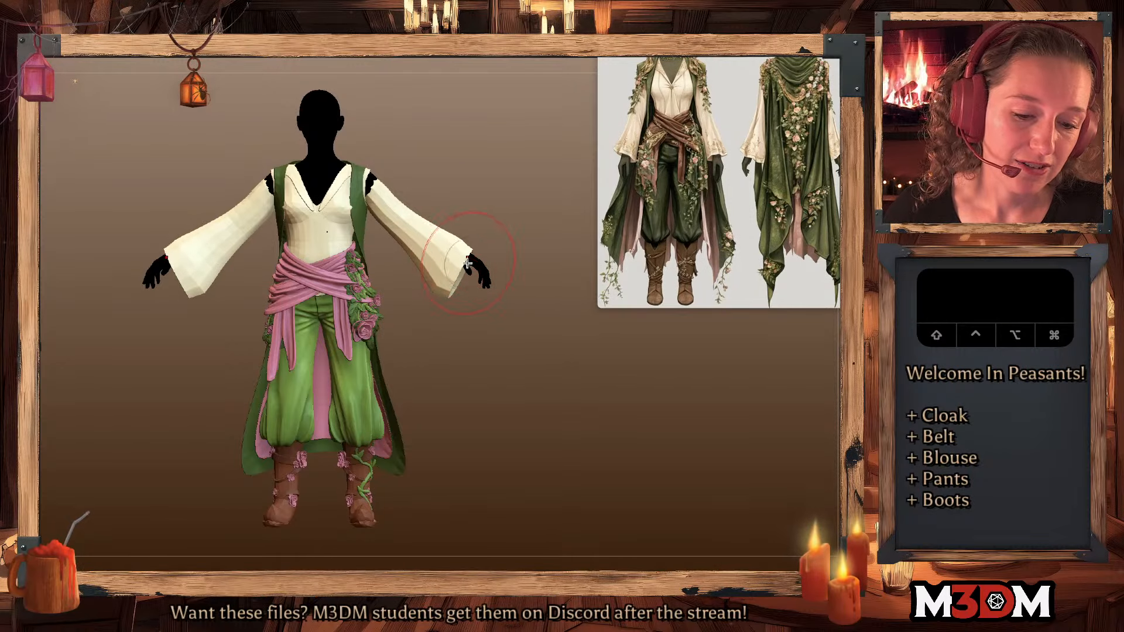
left_click_drag(446, 299, 446, 330)
key("s")
left_click_drag(385, 195, 377, 179, "alt")
key("s")
left_click_drag(378, 181, 372, 166, "alt")
left_click(410, 177, "ctrl")
left_click(426, 173, "ctrl")
- Shape the flared blouse sleeves from the side with the Move brush
left_click_drag(553, 329, 456, 333)
left_click_drag(464, 228, 430, 230, "alt")
key("space")
left_click_drag(432, 176, 440, 214, "alt")
mouse_move(550, 340)
left_mouse_down()
mouse_move(582, 371)
mouse_move(566, 351)
left_mouse_up()
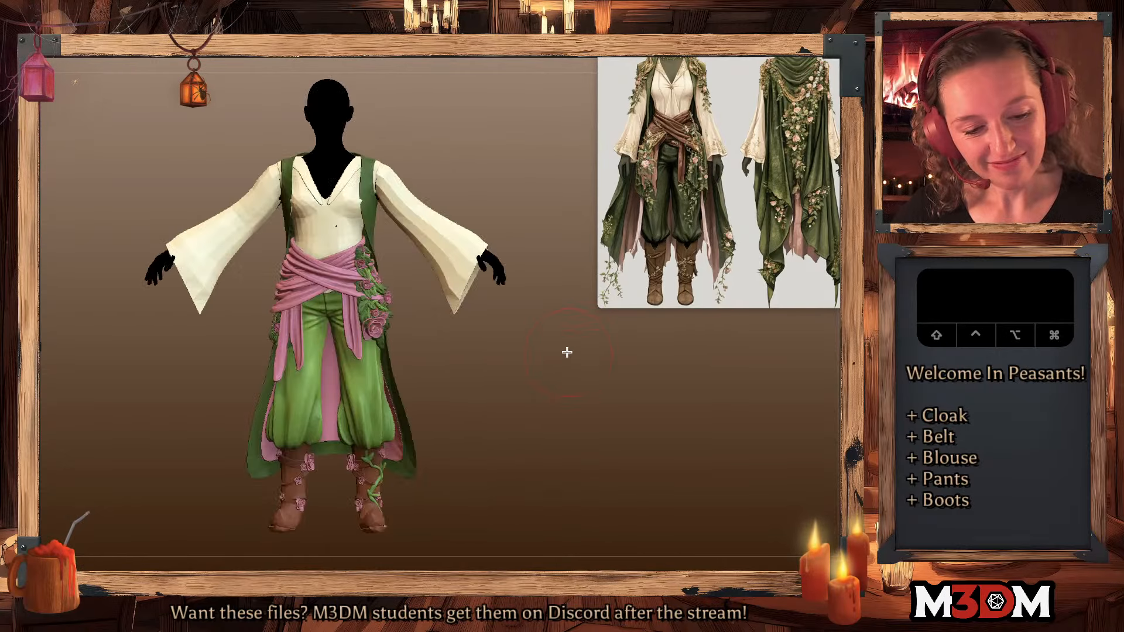
- Refine and smooth the cuff openings of the blouse sleeves around the wrists
key("space")
left_click(478, 269, "alt")
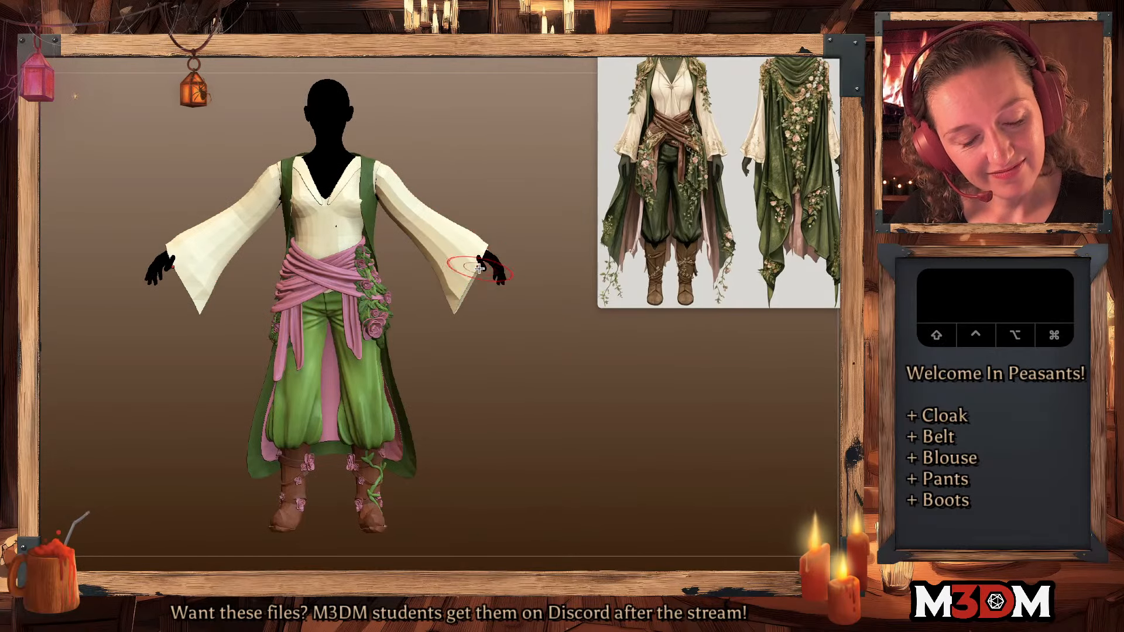
left_click_drag(479, 268, 479, 264, "alt")
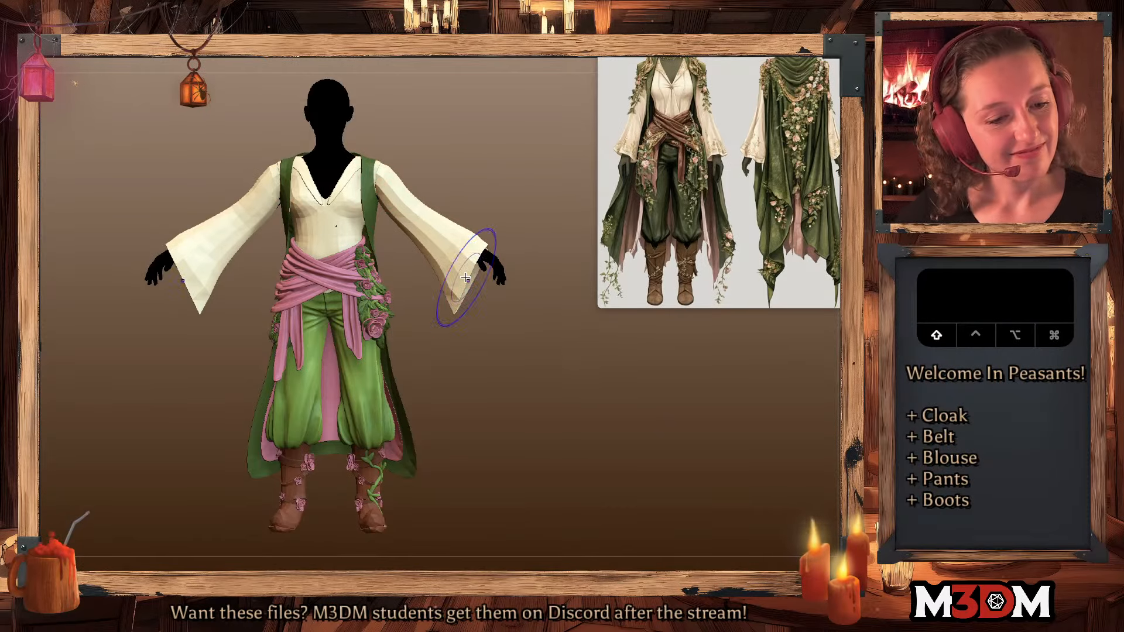
key("space")
left_click(645, 377, "alt")
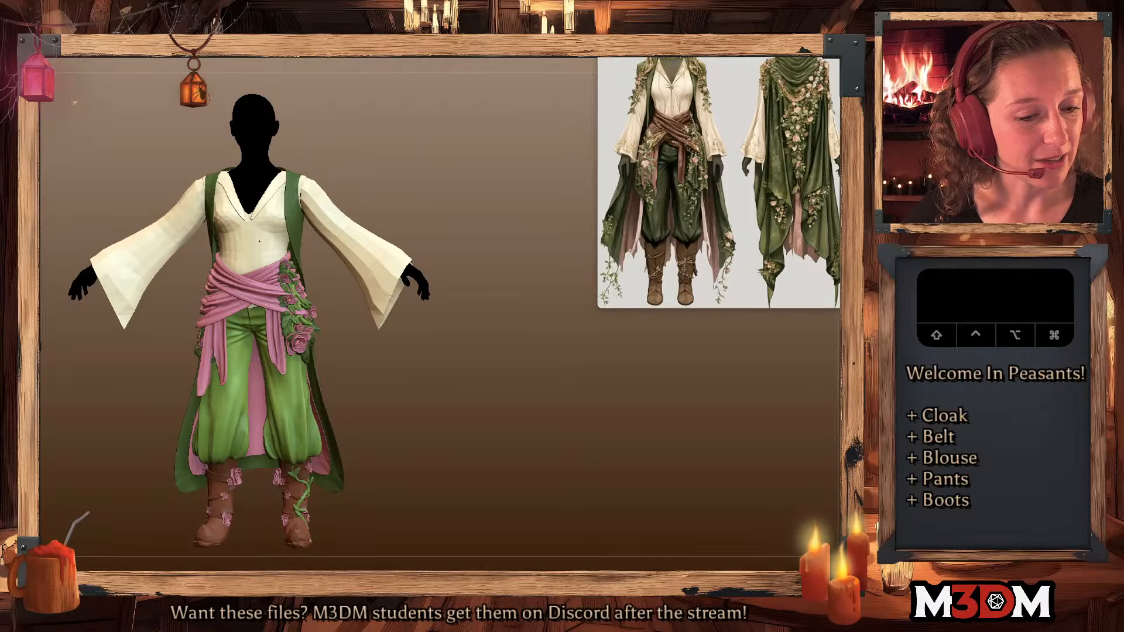
- Try to subdivide the isolated sleeves and close their open ends
left_click(852, 246)
left_click_drag(551, 351, 490, 416)
key("super+d")
left_click_drag(351, 263, 326, 247)
left_click(327, 247, "alt")
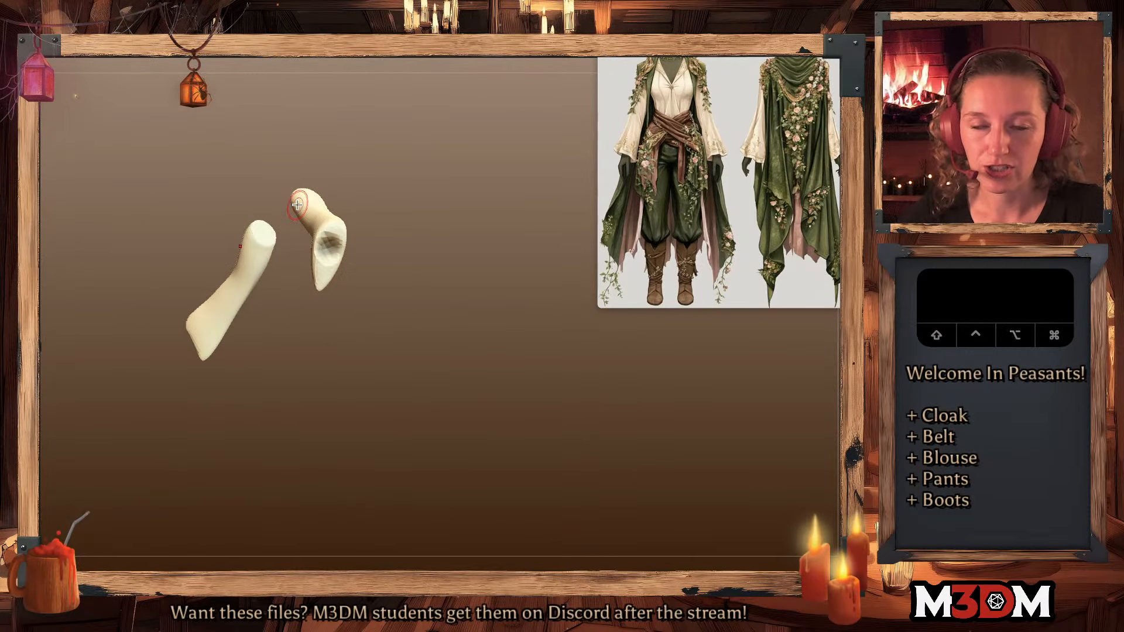
key("super+z")
key("super+z")
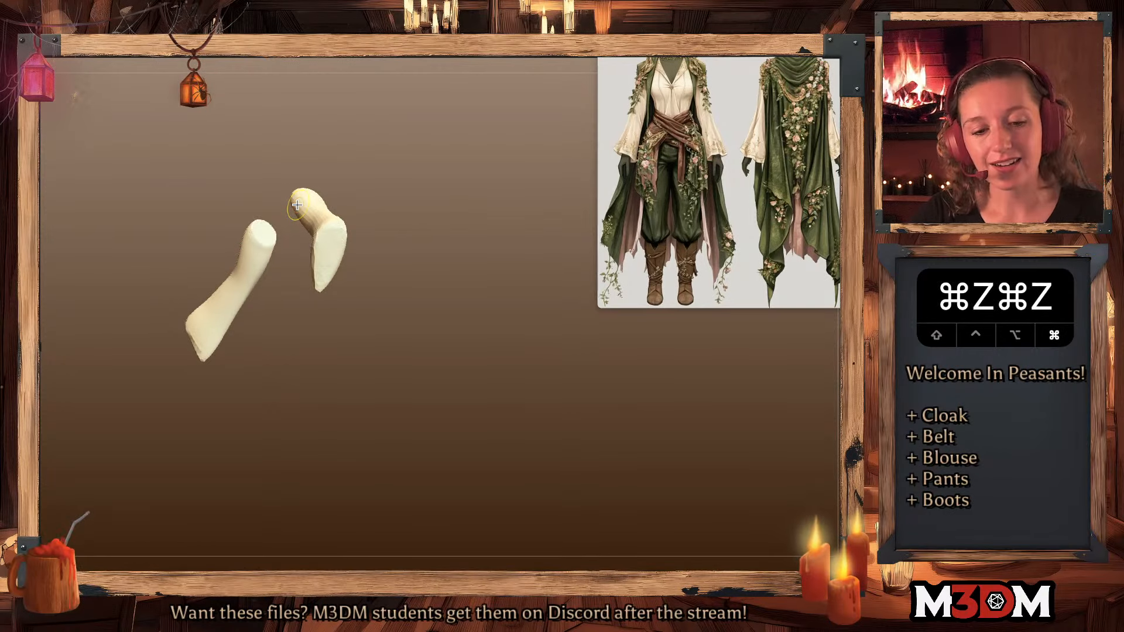
key("super+z")
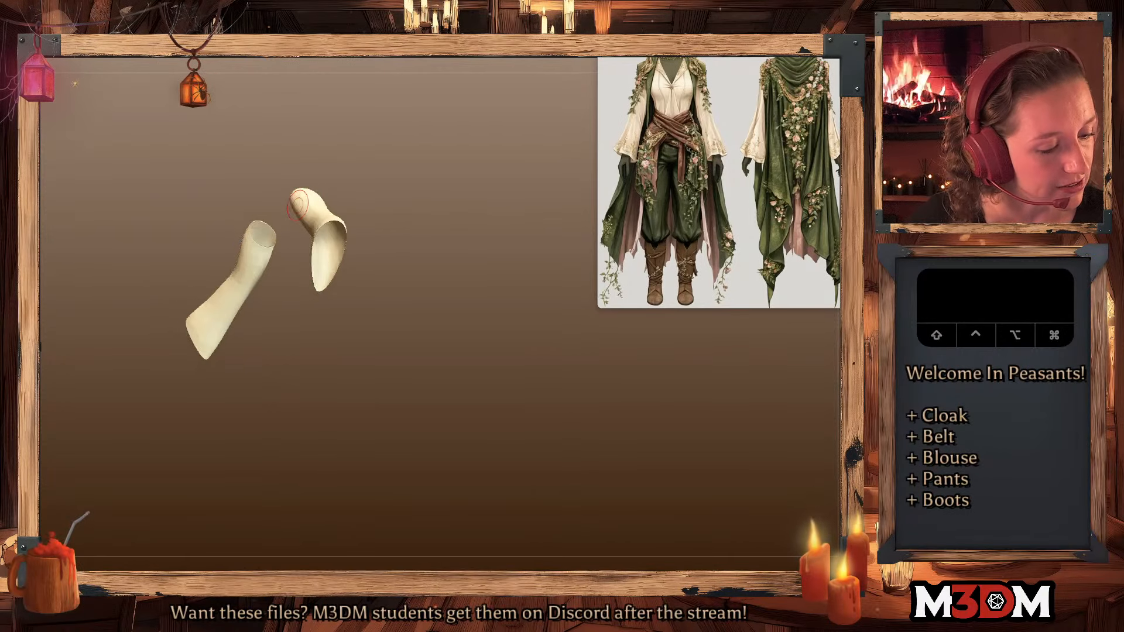
- Give the isolated blouse sleeves thickness with Dynamic Subdiv and bring back the rest of the outfit
left_click(297, 203)
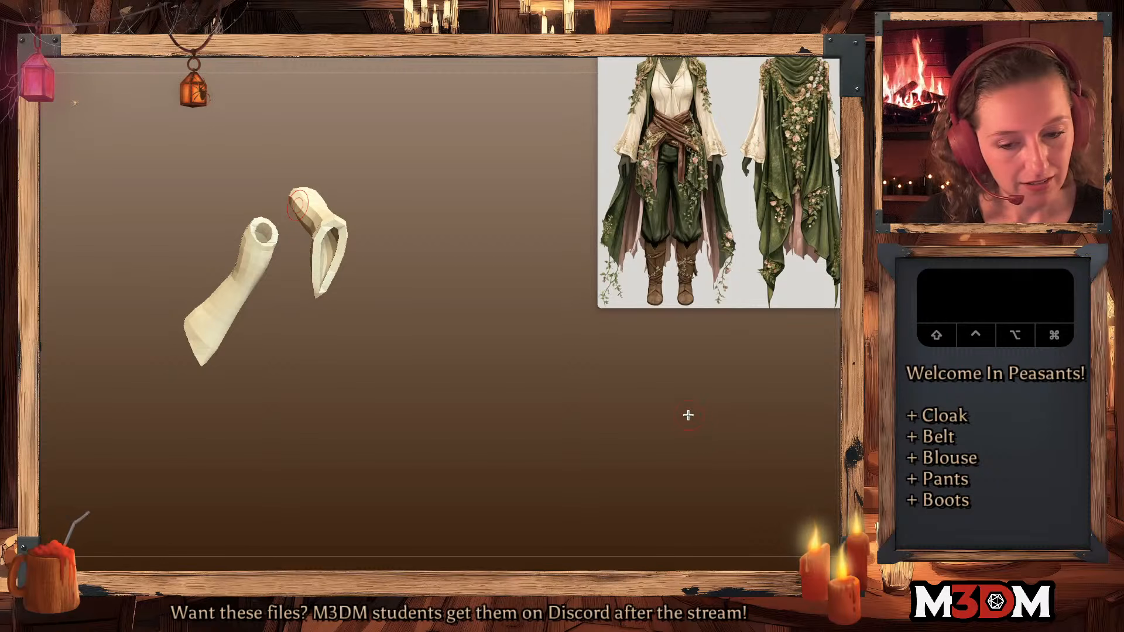
left_click_drag(688, 416, 770, 444, "shift")
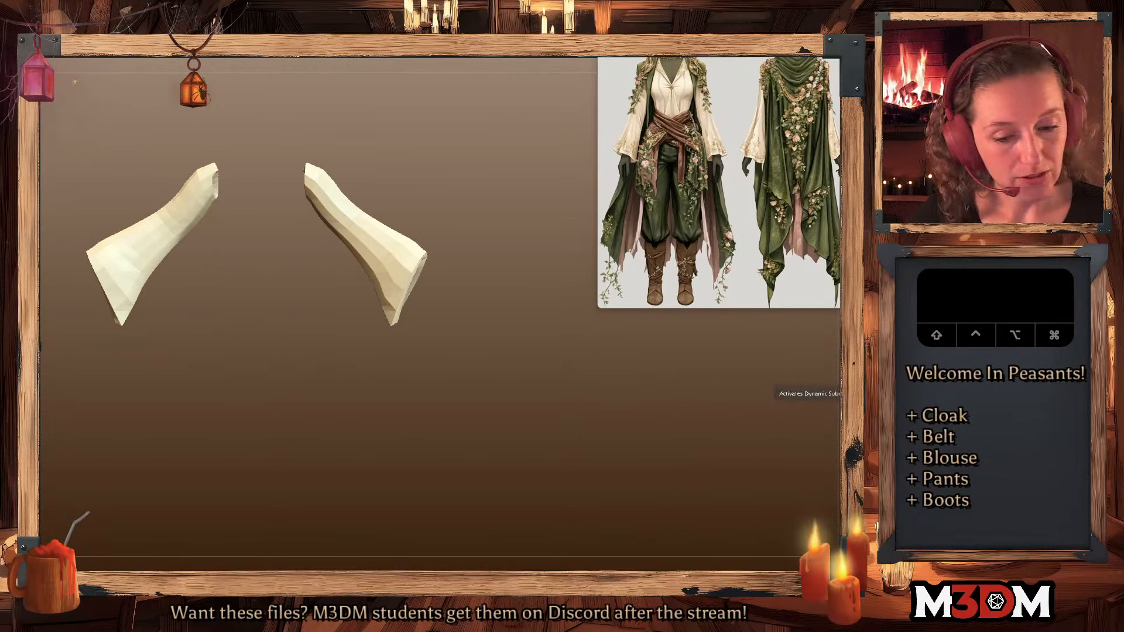
key("shift+f")
left_click(577, 367)
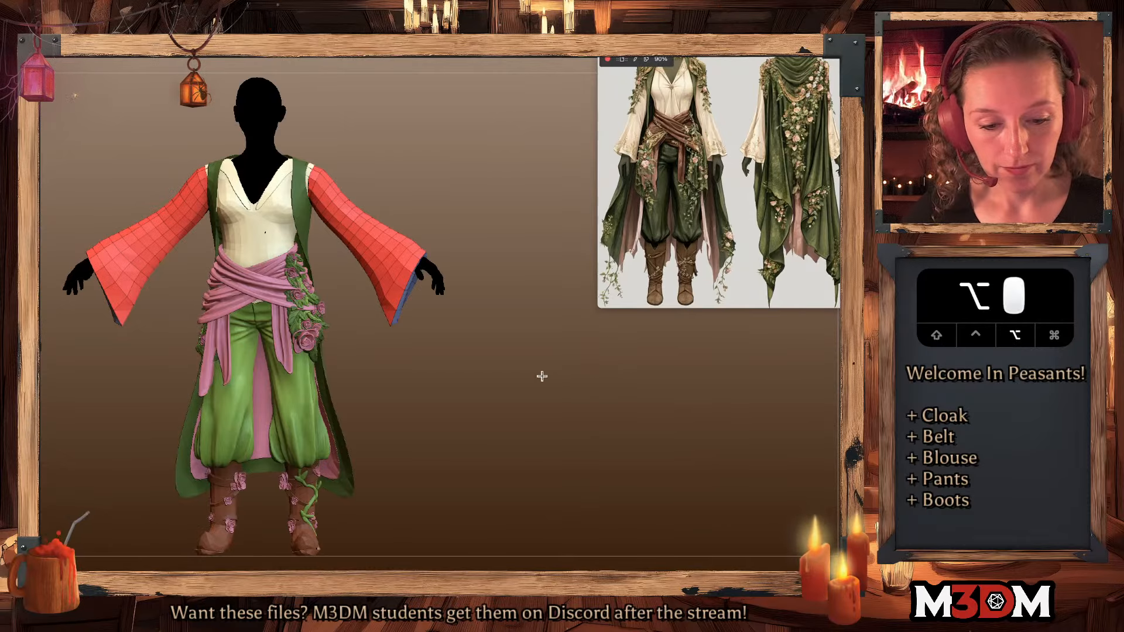
- Insert an edge loop close to the rim of the flared cuff to form a crisp border
left_click_drag(542, 376, 548, 390, "alt")
left_click_drag(567, 432, 436, 285)
key("shift+f")
key("shift+f")
left_click_drag(514, 311, 532, 318)
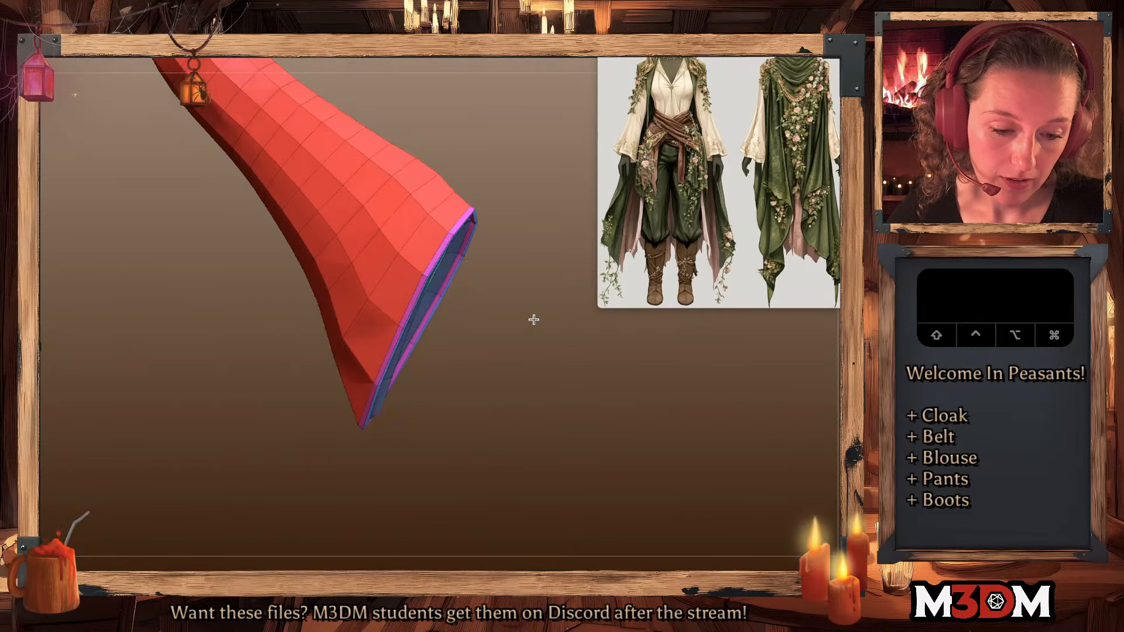
left_click(431, 263)
key("shift+f")
left_click_drag(563, 384, 562, 396, "shift")
key("super+z")
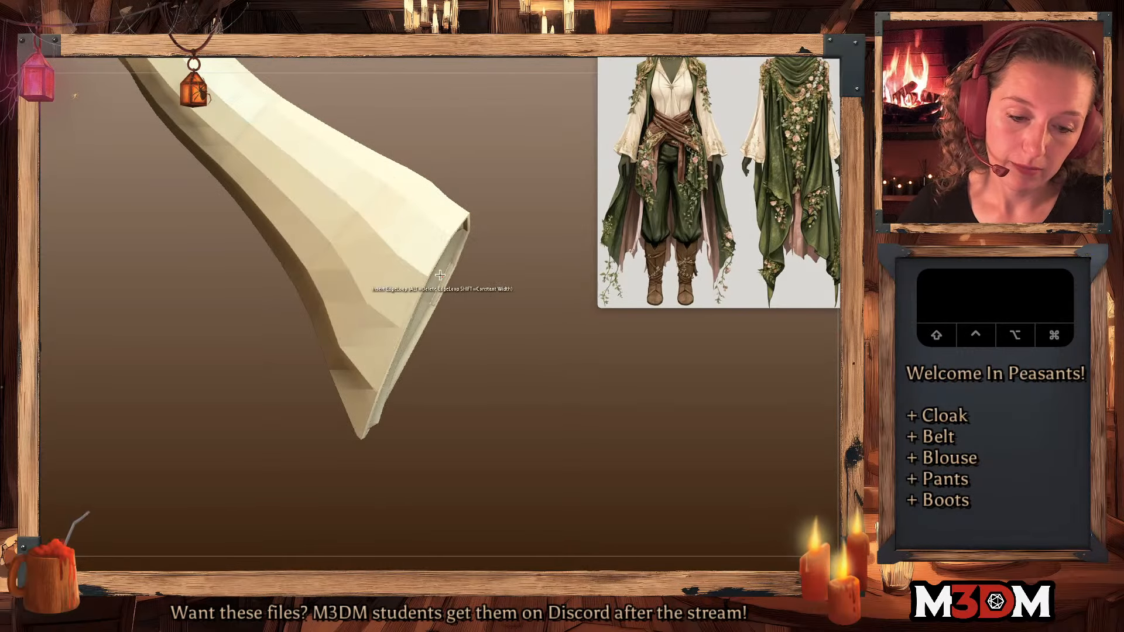
key("shift+f")
left_click(430, 261)
left_click_drag(429, 265, 429, 262)
key("shift+f")
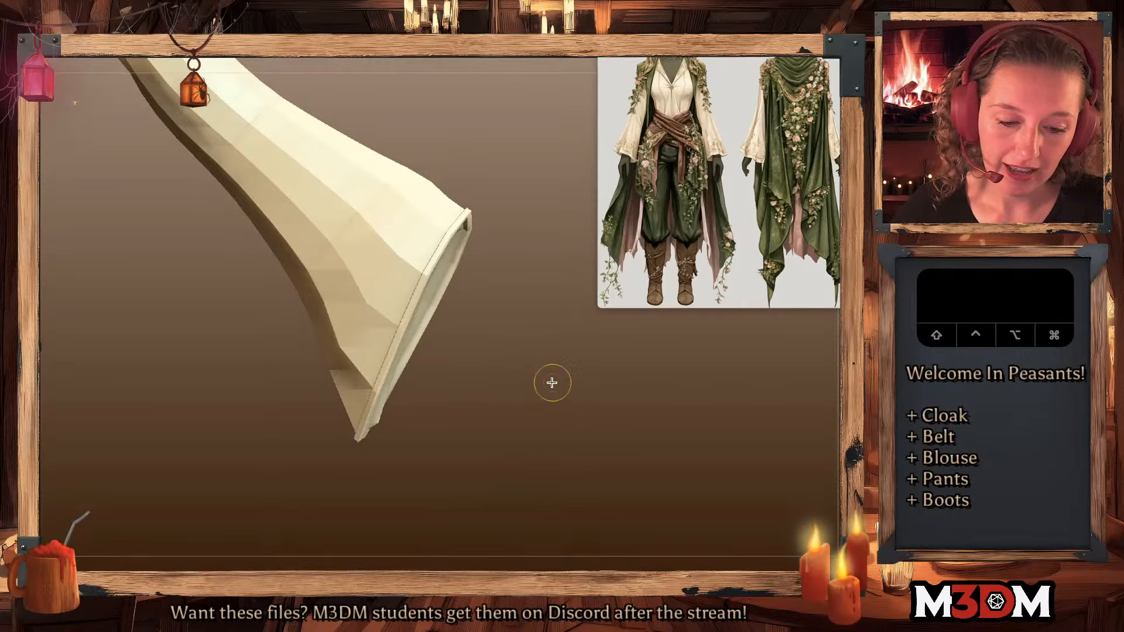
- Subdivide the thickened sleeves twice and check their polygroups against the whole outfit
key("super+d")
key("super+d")
left_click_drag(549, 400, 622, 460, "alt")
left_click(837, 201)
right_click(579, 412)
key("shift+f")
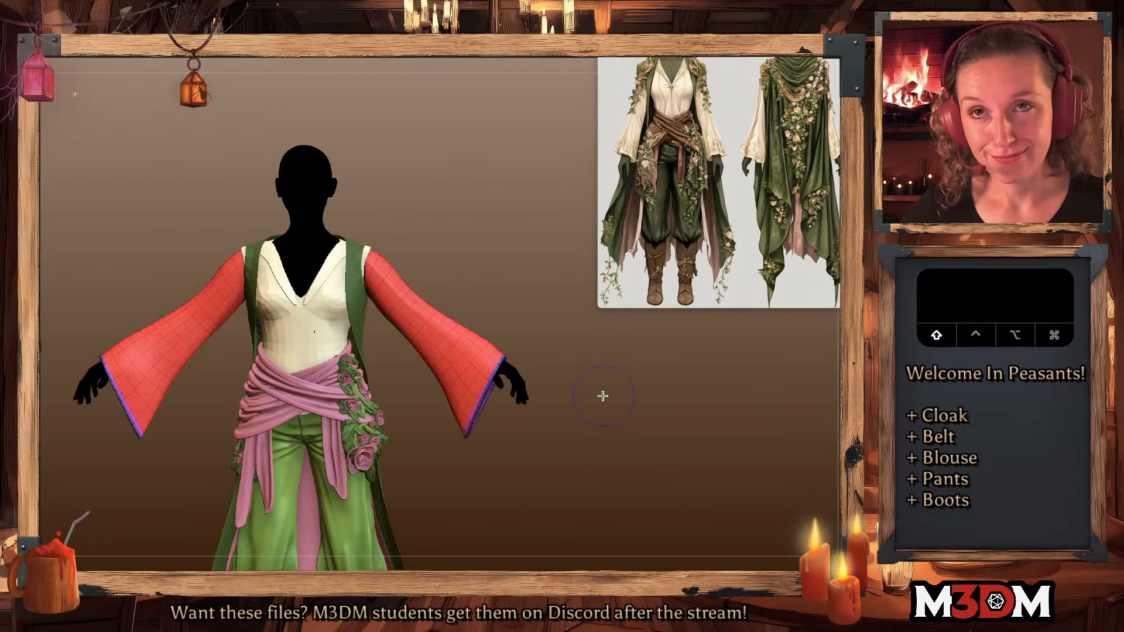
key("shift+f")
- Isolate the sleeves, try a seam stroke down the sleeve from the shoulder, and subdivide the mesh for finer detail
key("b")
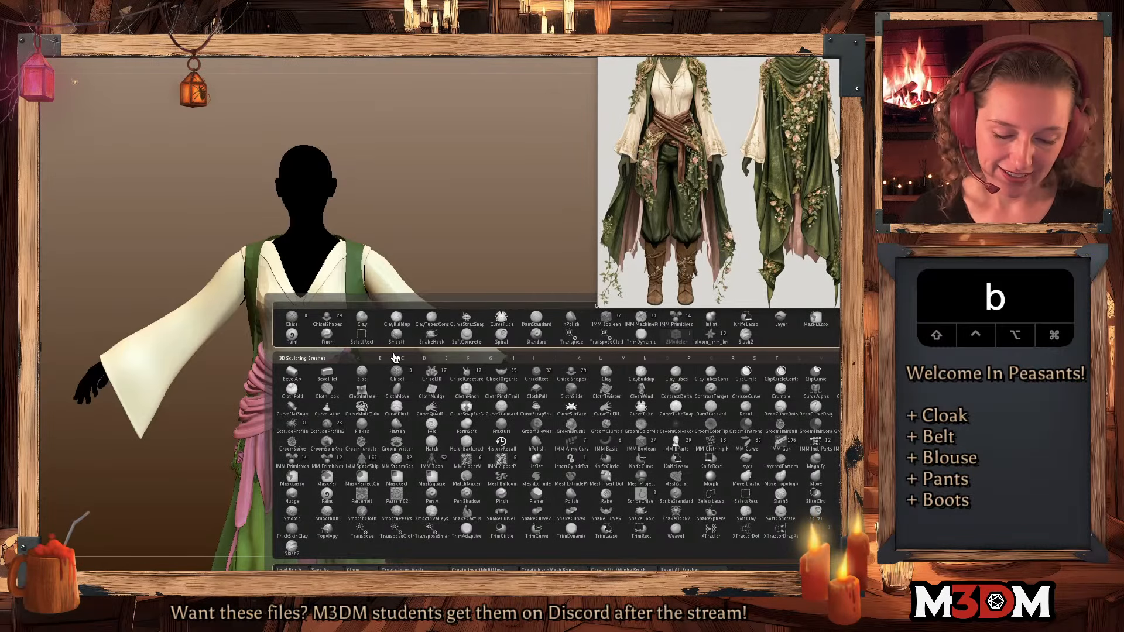
left_click_drag(543, 402, 520, 370)
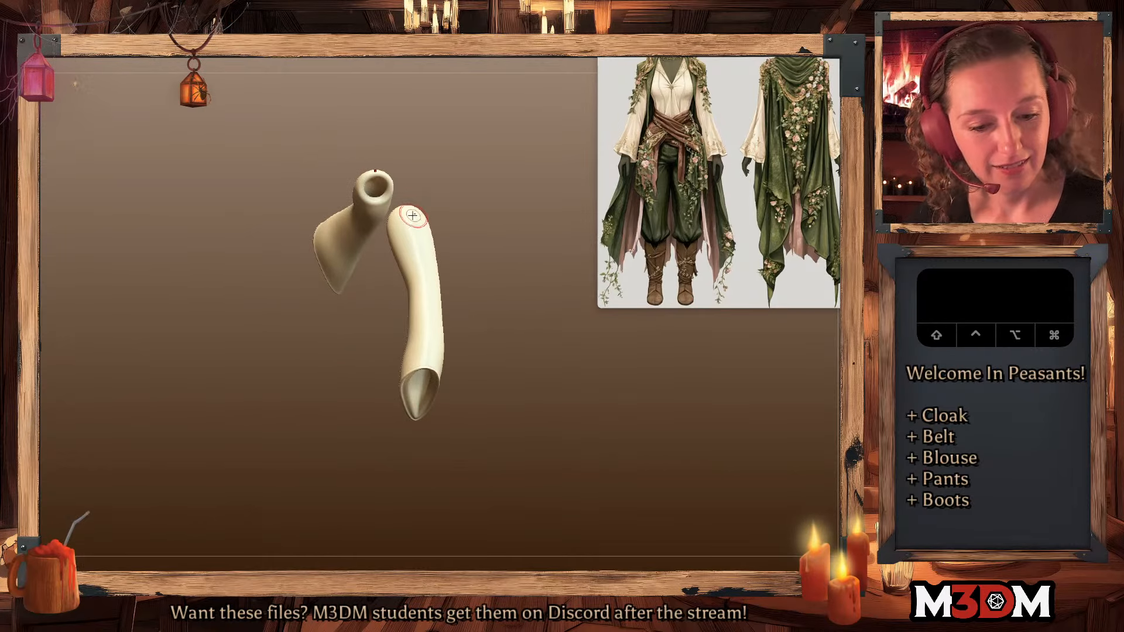
left_click_drag(404, 211, 419, 330)
right_click_drag(530, 330, 533, 346, "ctrl")
key("super+d")
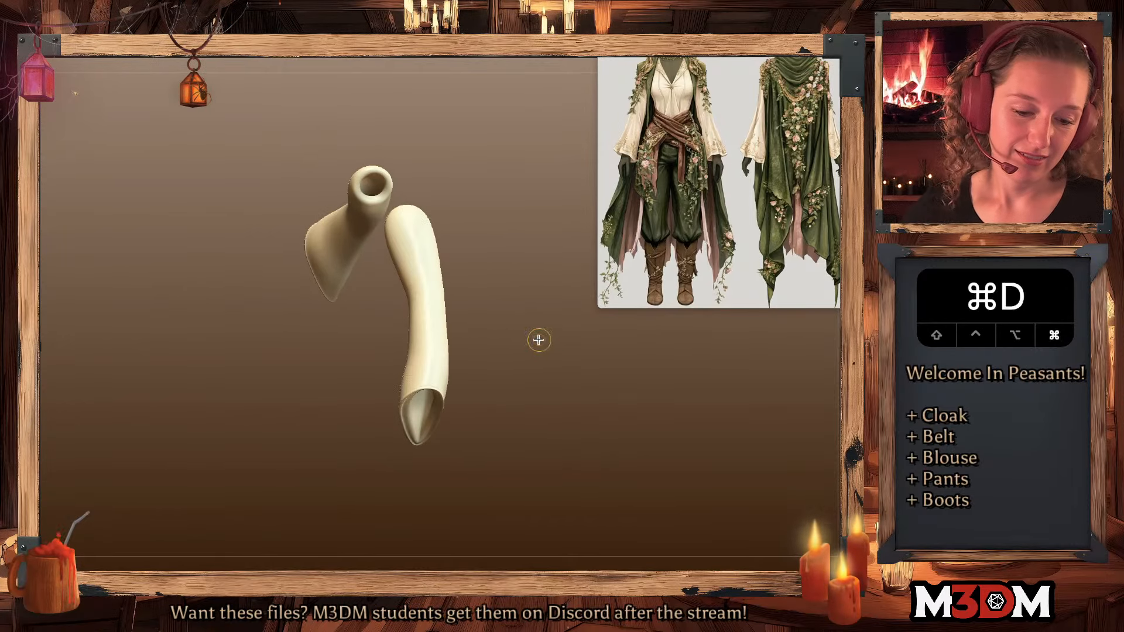
- Try seam lines of different brush sizes between cuff and shoulder, undo them, and subdivide the sleeves once more
left_click_drag(550, 343, 527, 376)
left_click_drag(389, 448, 367, 237)
key("space")
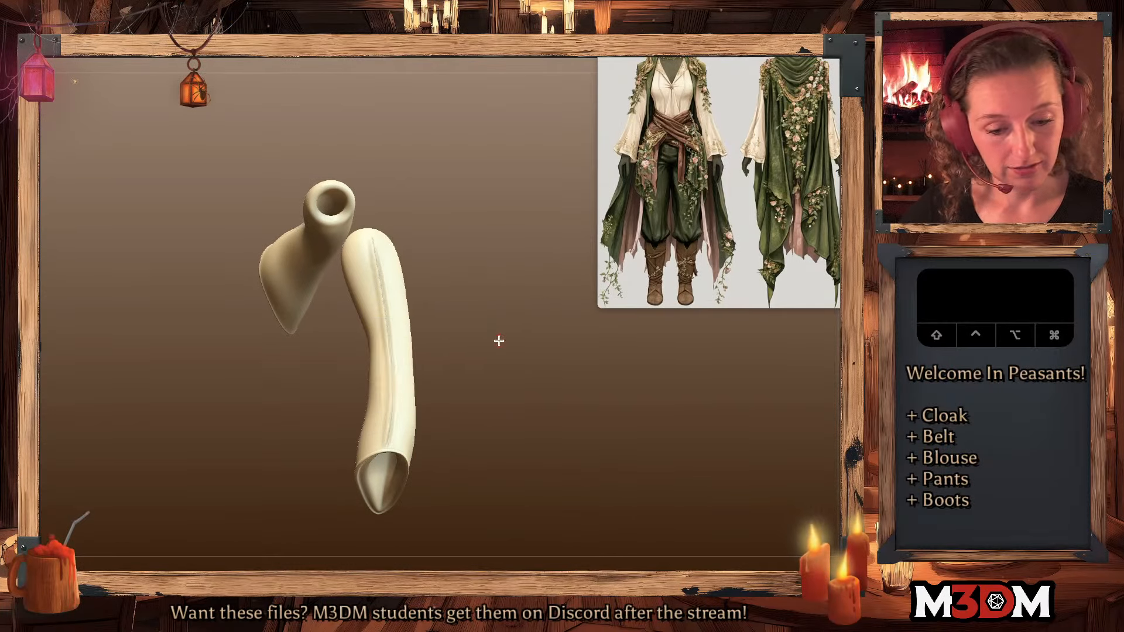
key("super+z")
left_click_drag(388, 448, 367, 228)
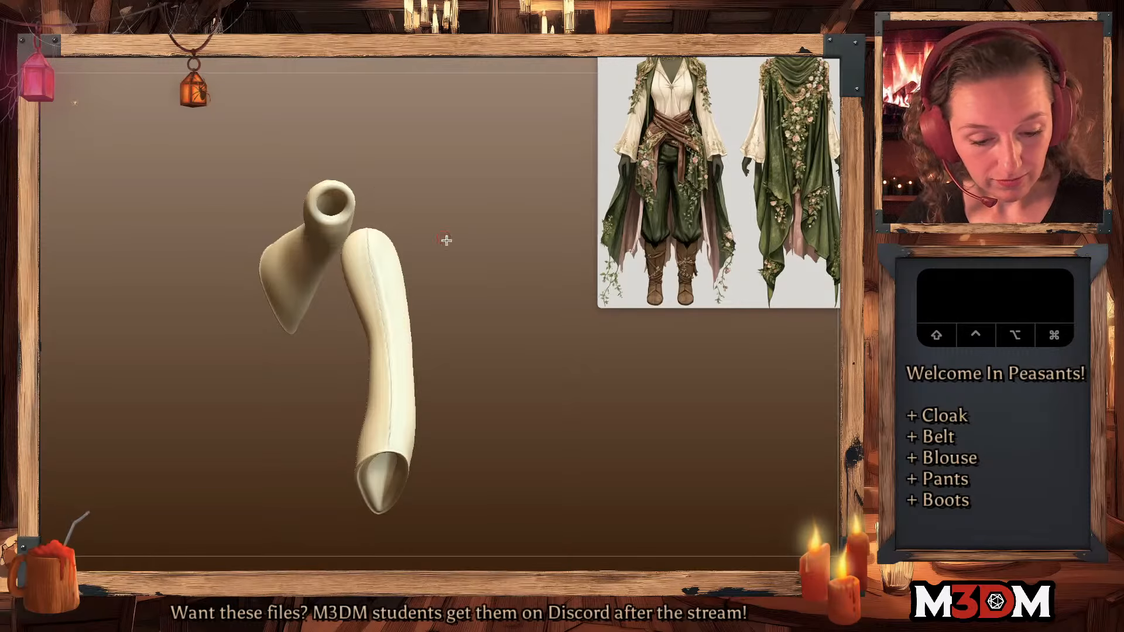
mouse_move(518, 348)
left_mouse_down()
mouse_move(547, 354)
mouse_move(574, 403)
mouse_move(625, 289)
mouse_move(605, 438)
mouse_move(544, 326)
mouse_move(532, 338)
left_mouse_up()
key("super+z")
key("super+d")
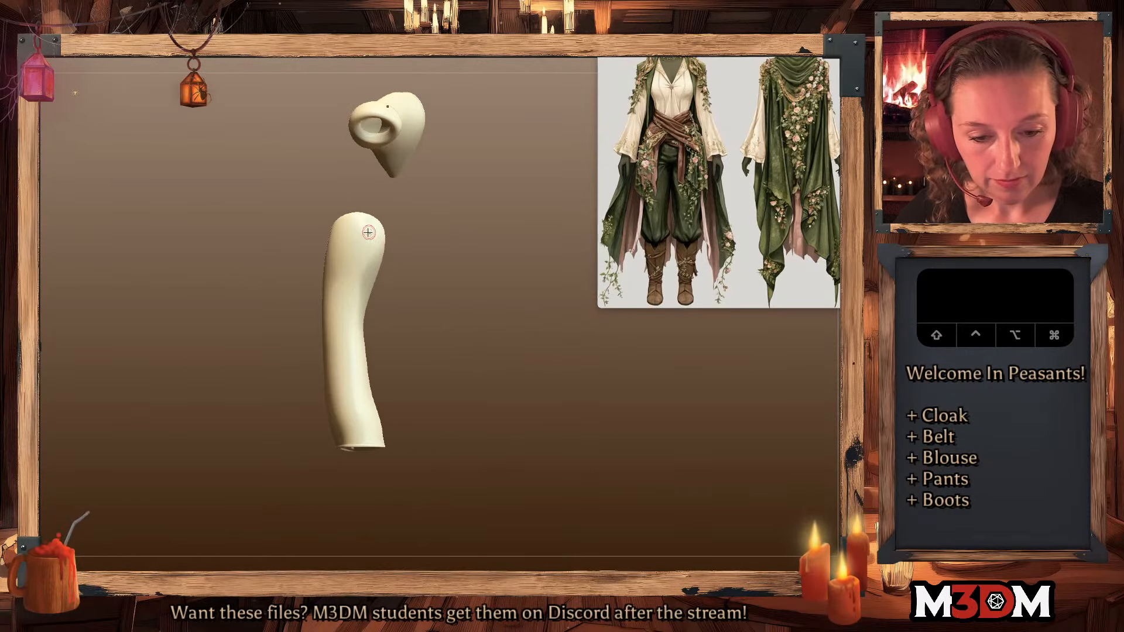
- Carve a thin seam line along the upper side of the sleeve from shoulder to cuff
mouse_move(357, 214)
left_mouse_down()
mouse_move(352, 386)
mouse_move(364, 454)
left_mouse_up()
left_click_drag(498, 374, 502, 397, "alt")
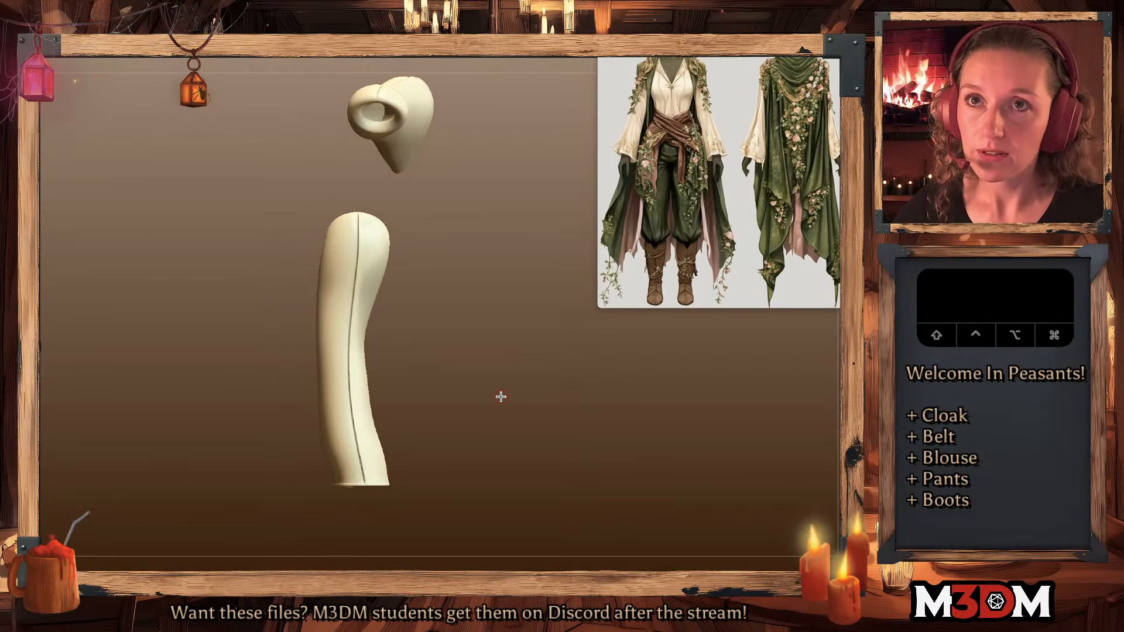
key("super+z")
mouse_move(358, 214)
left_mouse_down()
mouse_move(345, 392)
mouse_move(362, 496)
left_mouse_up()
left_click_drag(469, 381, 440, 340)
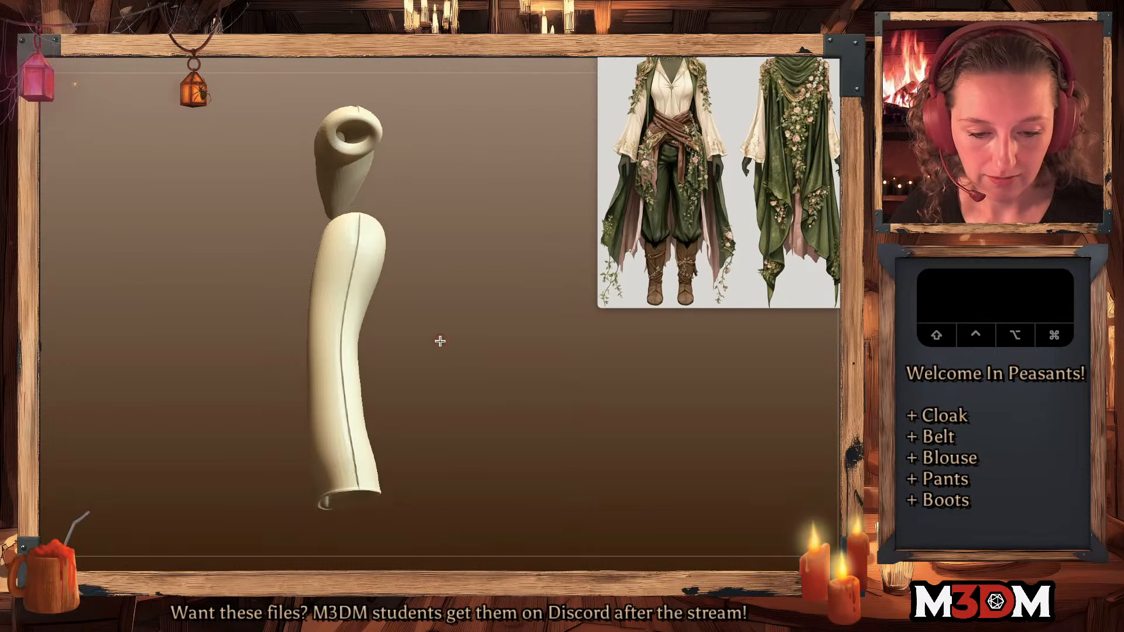
mouse_move(354, 217)
left_mouse_down()
mouse_move(333, 363)
mouse_move(349, 502)
left_mouse_up()
- Carve a seam line along the underside of the sleeve from the armhole to the cuff tip
mouse_move(557, 405)
left_mouse_down()
mouse_move(584, 404)
mouse_move(569, 460)
mouse_move(534, 462)
mouse_move(519, 447)
mouse_move(509, 366)
mouse_move(436, 309)
left_mouse_up()
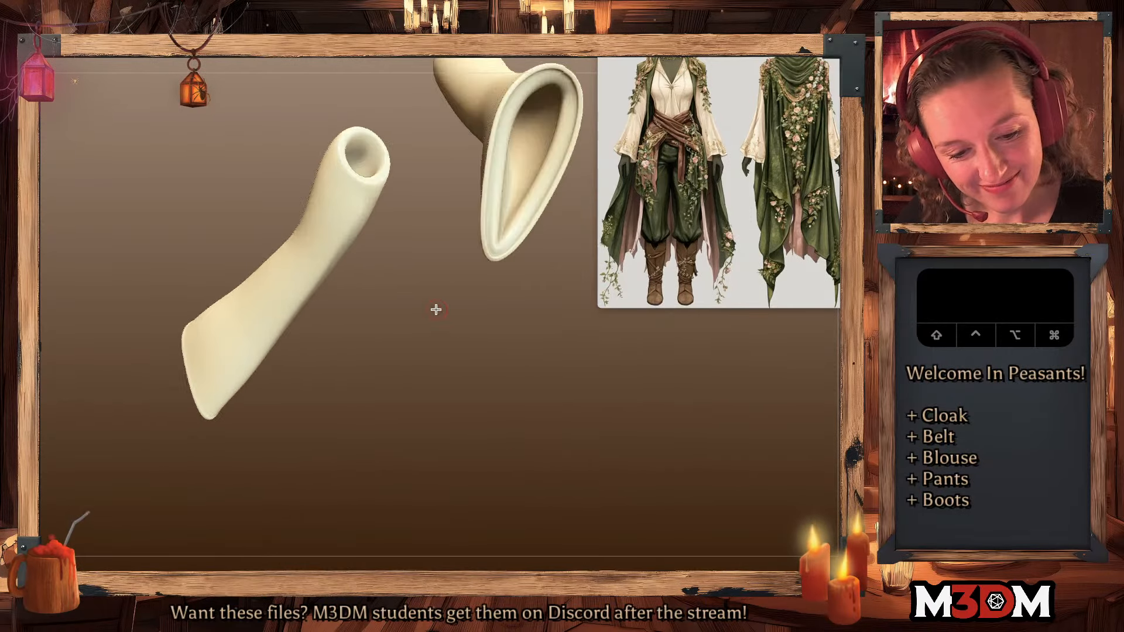
mouse_move(356, 180)
left_mouse_down()
mouse_move(302, 285)
mouse_move(326, 264)
mouse_move(207, 428)
left_mouse_up()
key("super+z")
left_click_drag(384, 203, 409, 251)
key("super+z")
mouse_move(361, 176)
left_mouse_down()
mouse_move(344, 227)
mouse_move(242, 381)
mouse_move(193, 422)
left_mouse_up()
mouse_move(372, 187)
left_mouse_down()
mouse_move(290, 339)
mouse_move(205, 425)
left_mouse_up()
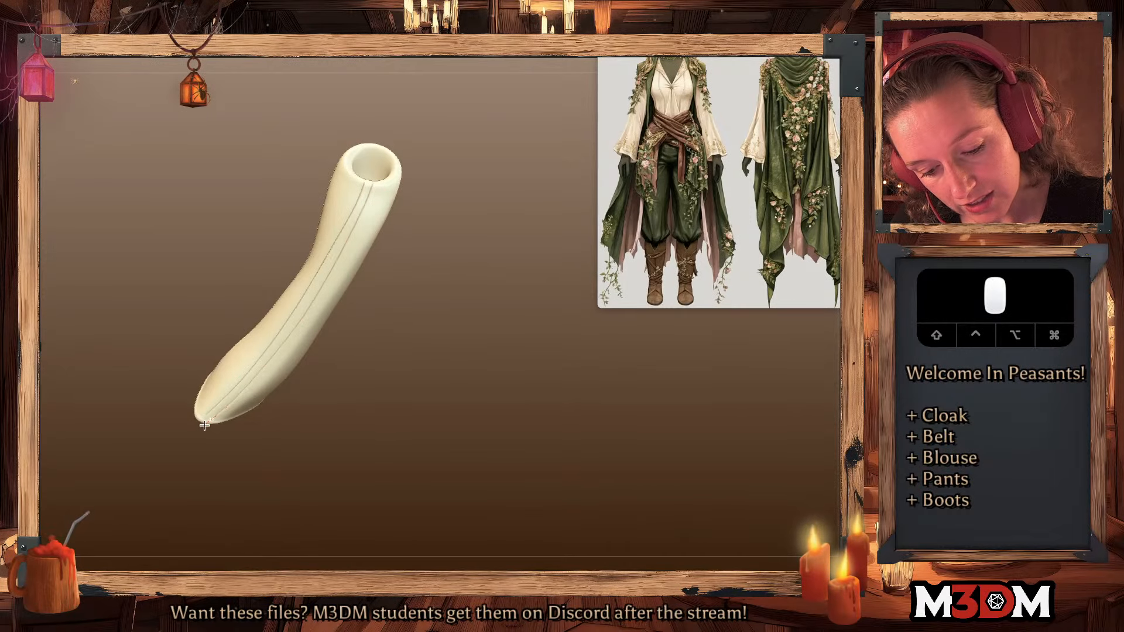
- Show the full outfit again and adjust the sleeve tops around the shoulders with the Move Topological brush
left_click_drag(484, 416, 398, 444)
key("shift+f")
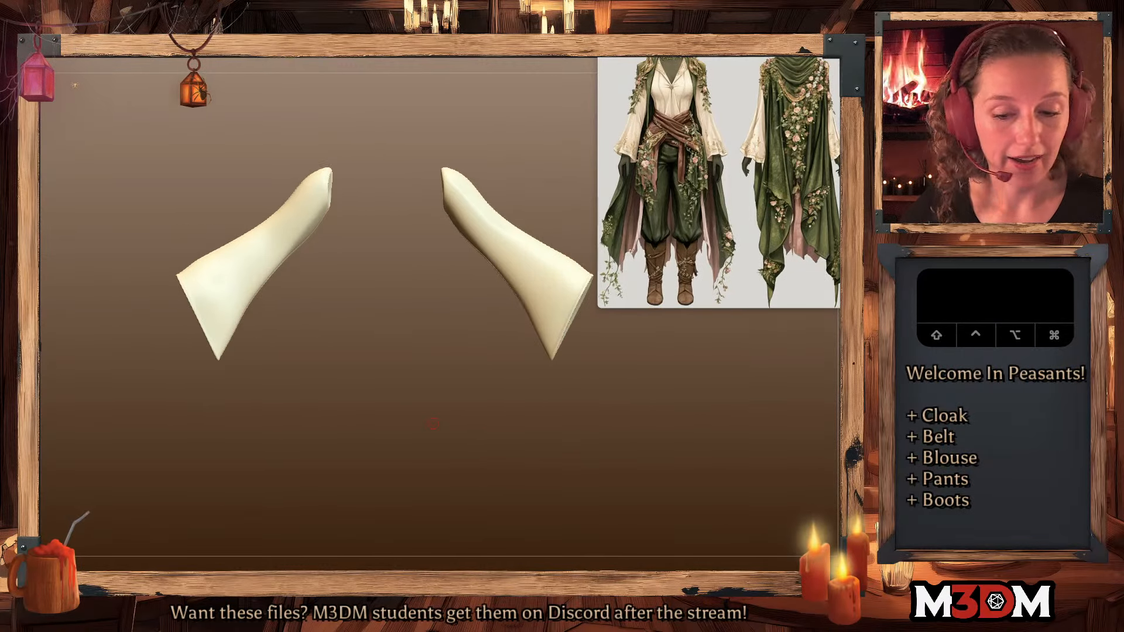
left_click(851, 403)
left_click_drag(637, 402, 593, 459, "alt")
key("b")
key("m")
key("v")
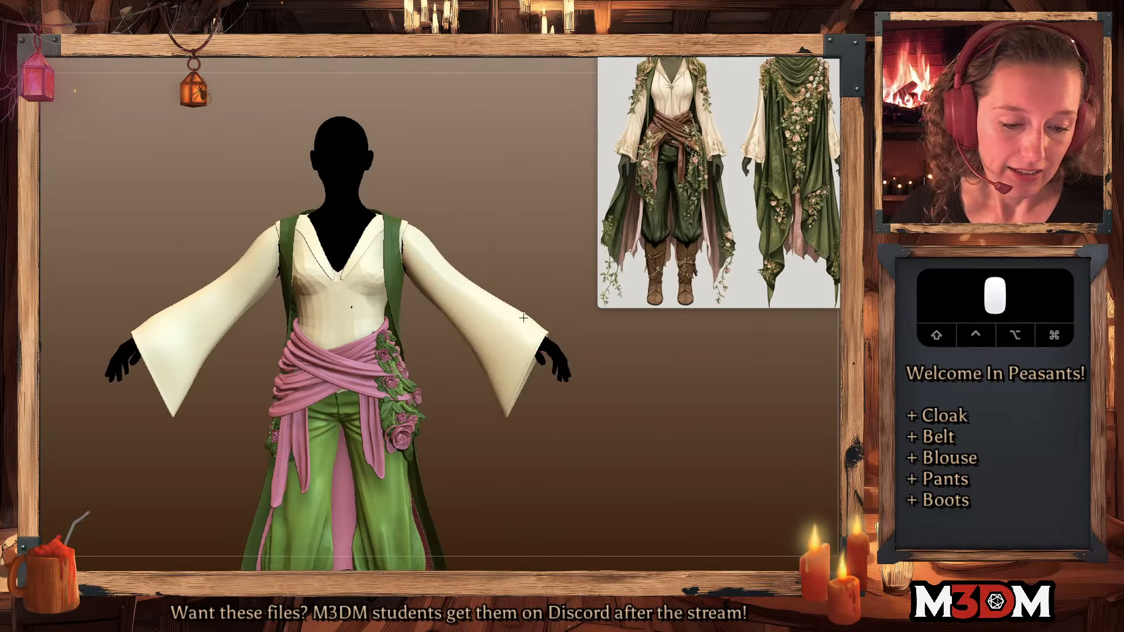
left_click_drag(523, 312, 547, 326)
key("b")
key("m")
key("t")
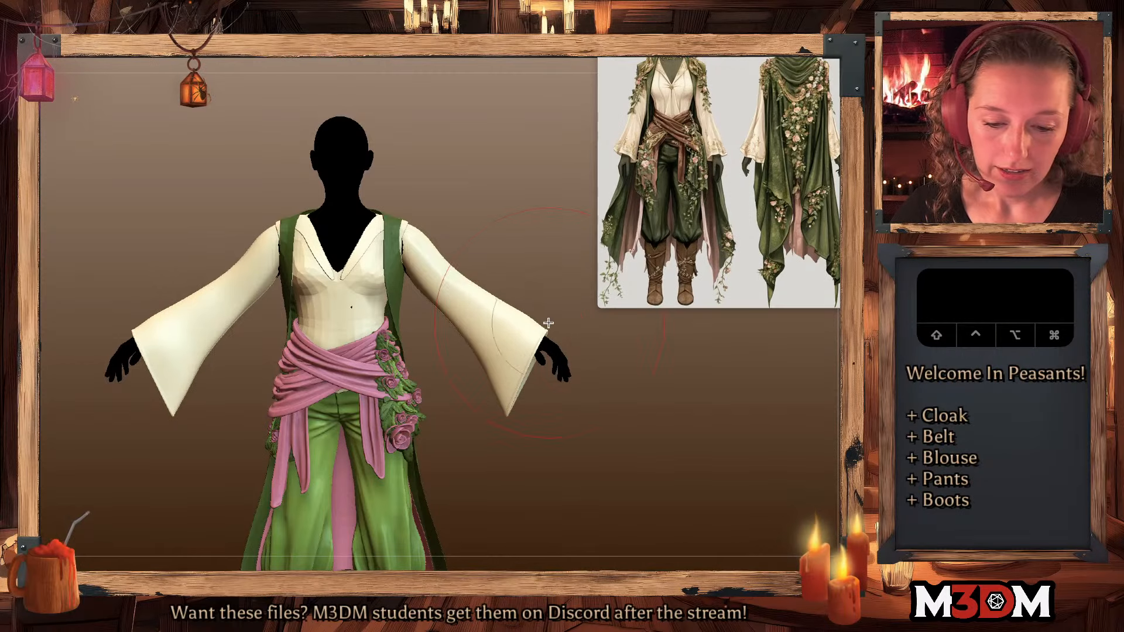
key("shift+f")
key("shift+f")
key("space")
left_click_drag(413, 219, 424, 219)
left_click_drag(404, 256, 409, 252)
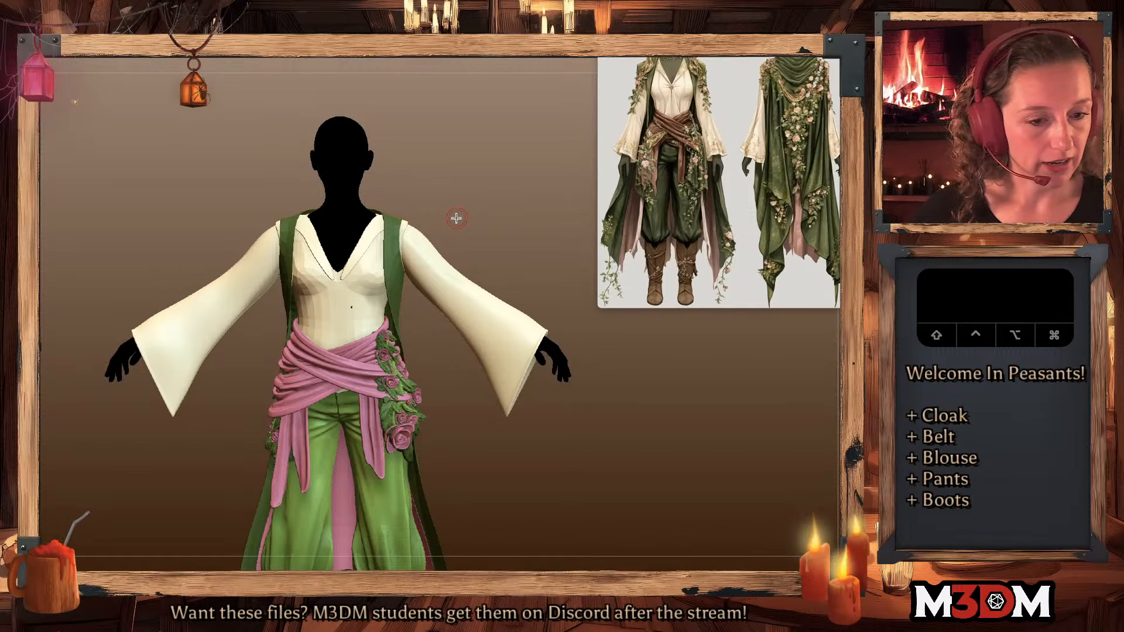
left_click_drag(638, 417, 640, 388)
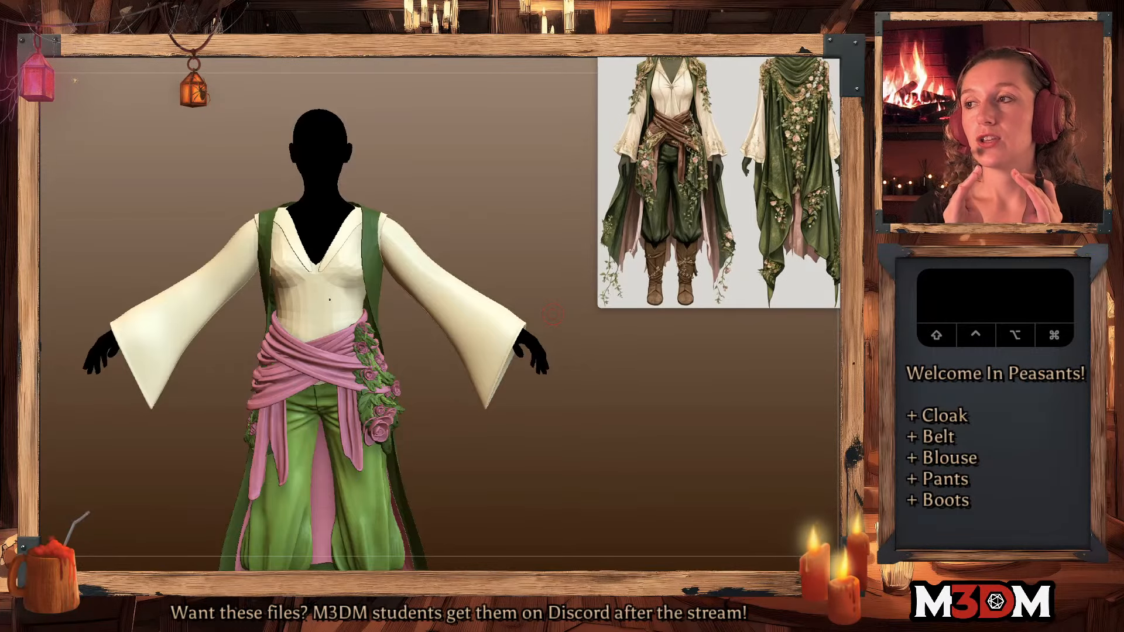
- Try marking dark fold shapes on the forearms of the sleeves and a stroke down the upper sleeve
left_click_drag(469, 327, 458, 282, "super")
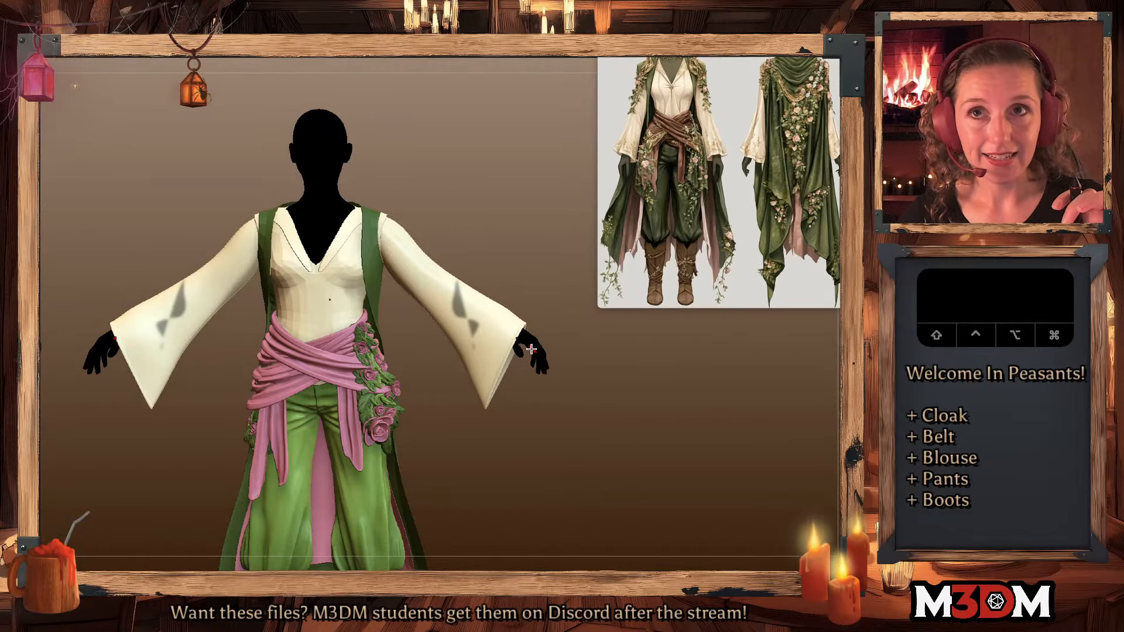
key("super+z")
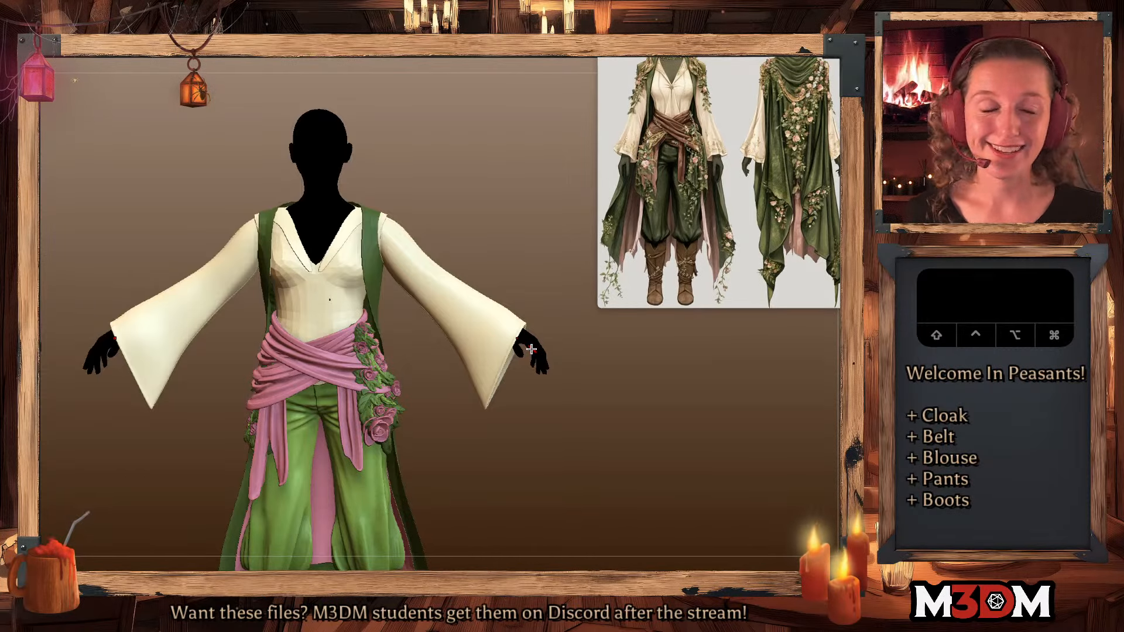
left_click_drag(382, 227, 397, 349, "super")
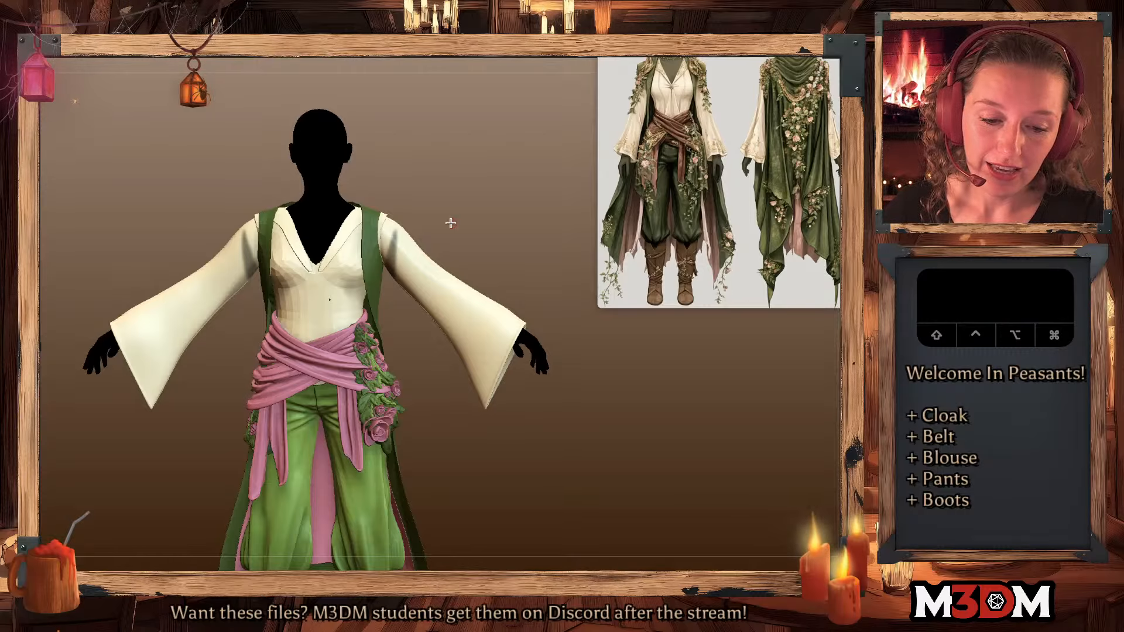
left_click_drag(451, 223, 477, 254, "super")
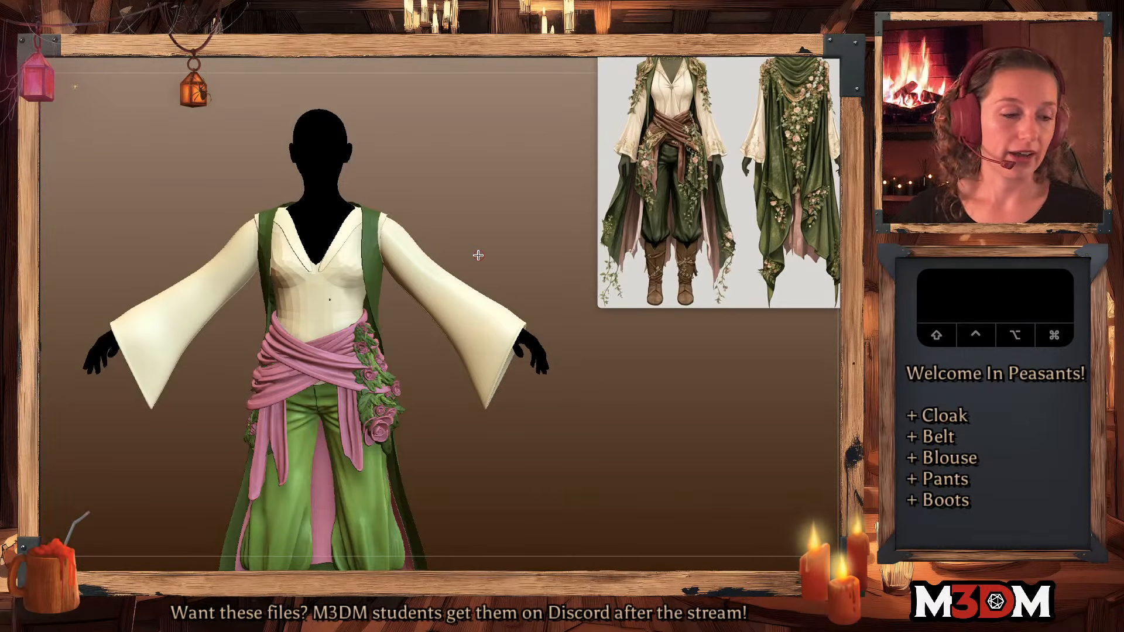
- Try sculpting lengthwise drape folds into the flared lower part of the blouse sleeves
key("b")
left_click(512, 315)
key("space")
left_click(473, 344)
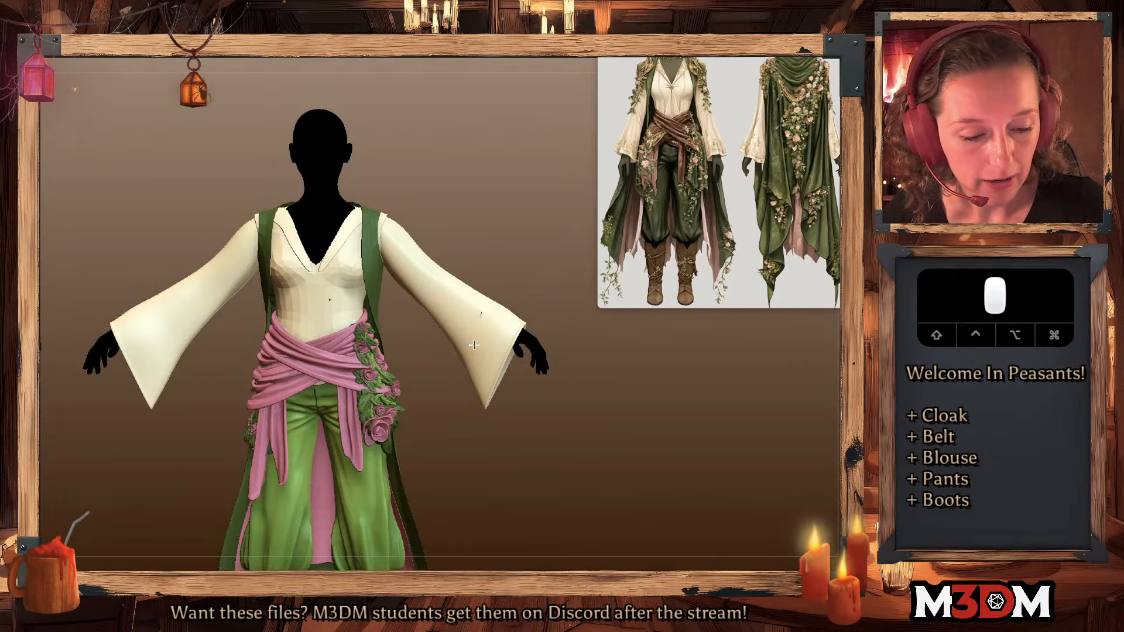
mouse_move(473, 345)
left_mouse_down()
mouse_move(491, 397)
mouse_move(497, 381)
left_mouse_up()
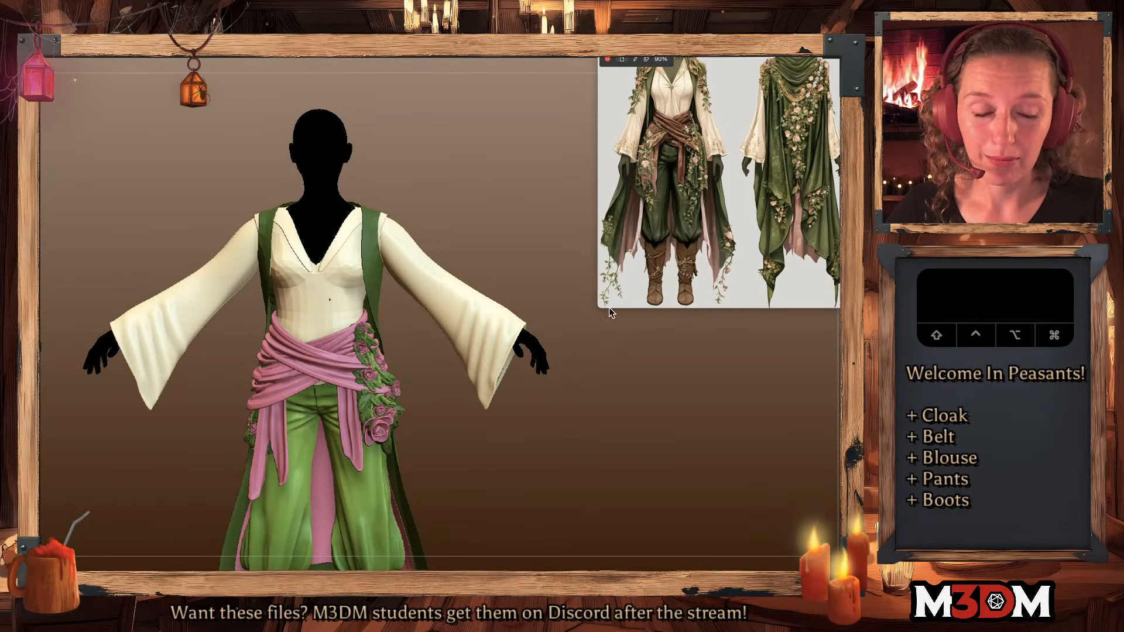
key("super+z")
key("super+z")
key("super+z")
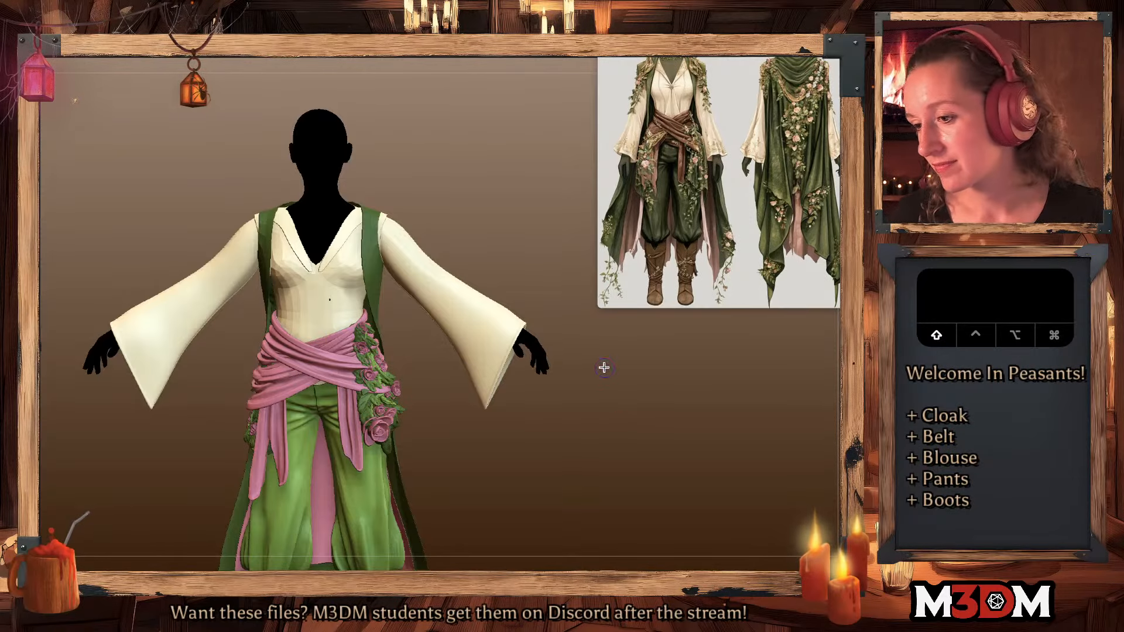
key("shift+f")
key("shift+f")
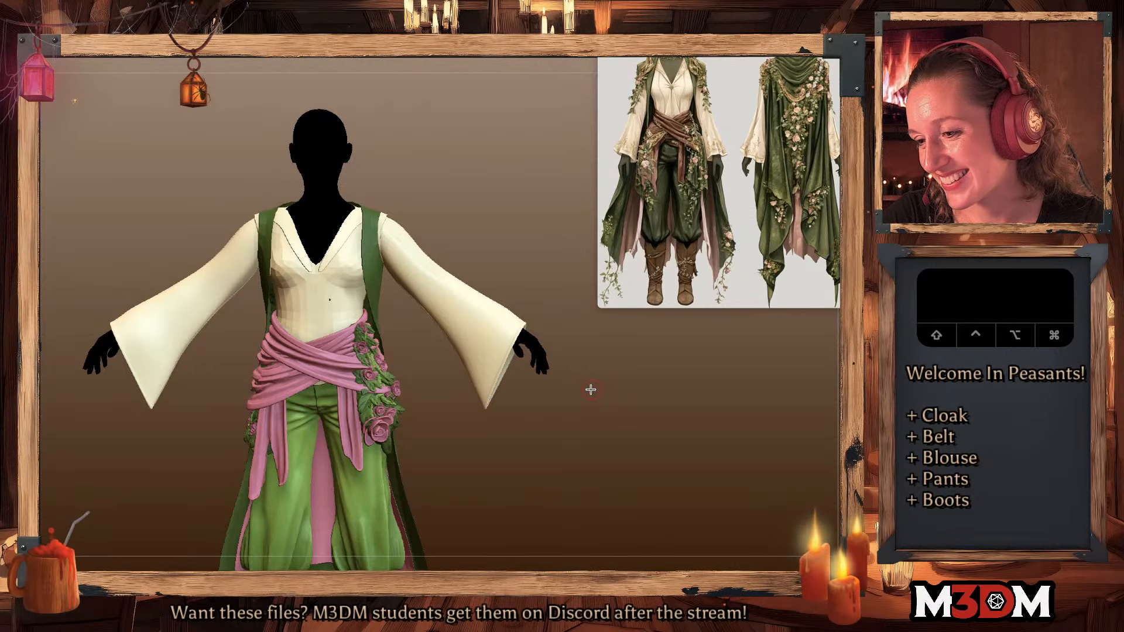
left_click(589, 416, "alt")
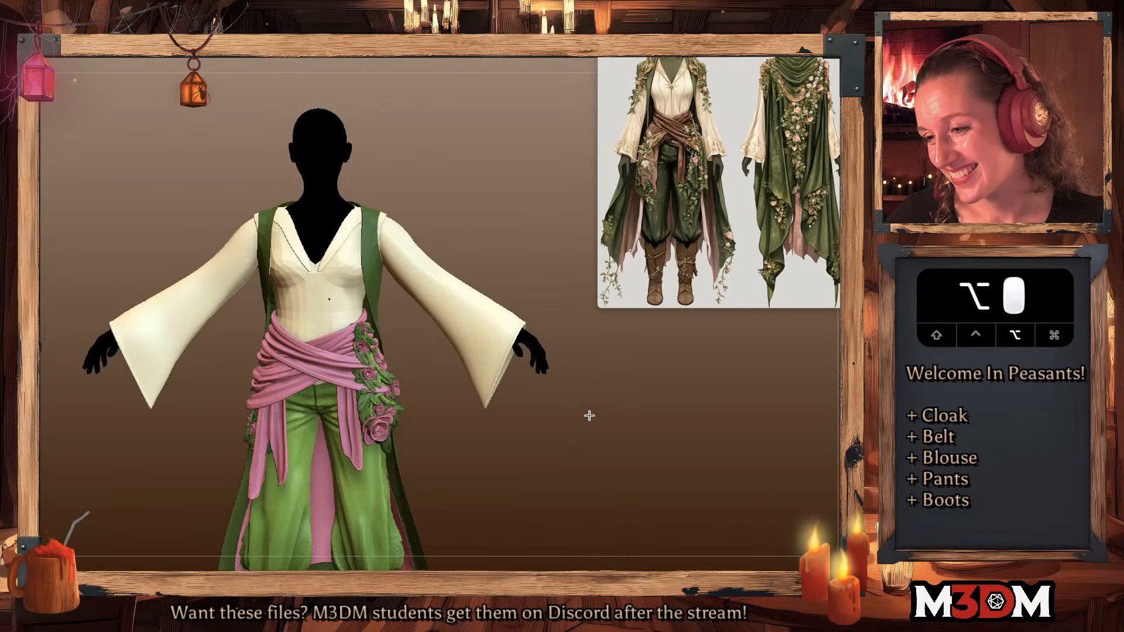
left_click_drag(591, 454, 582, 377, "alt")
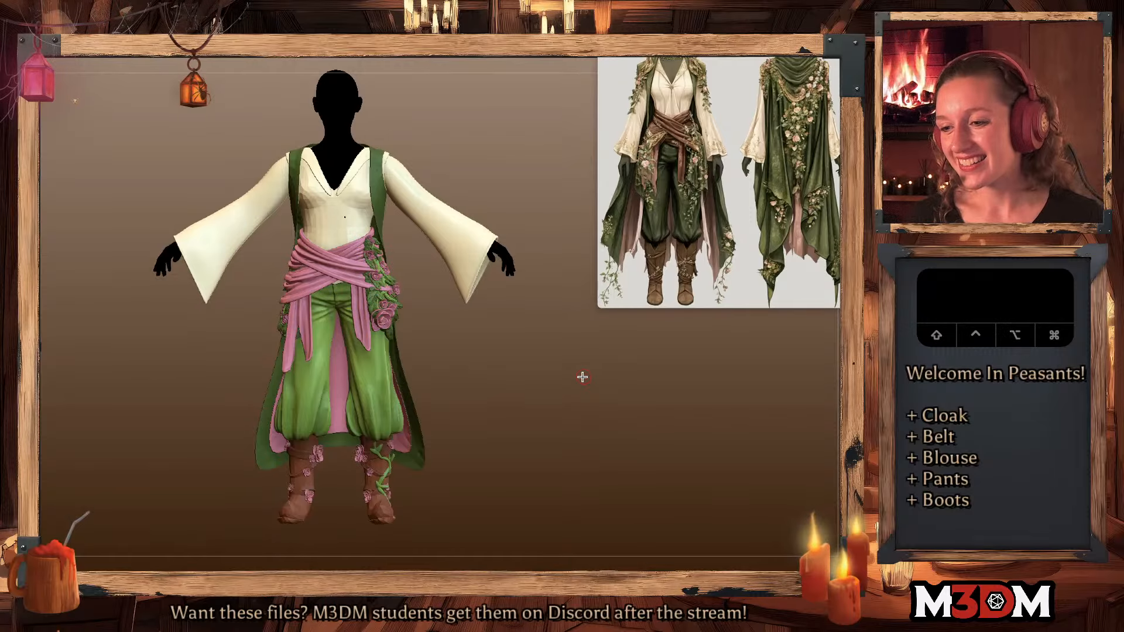
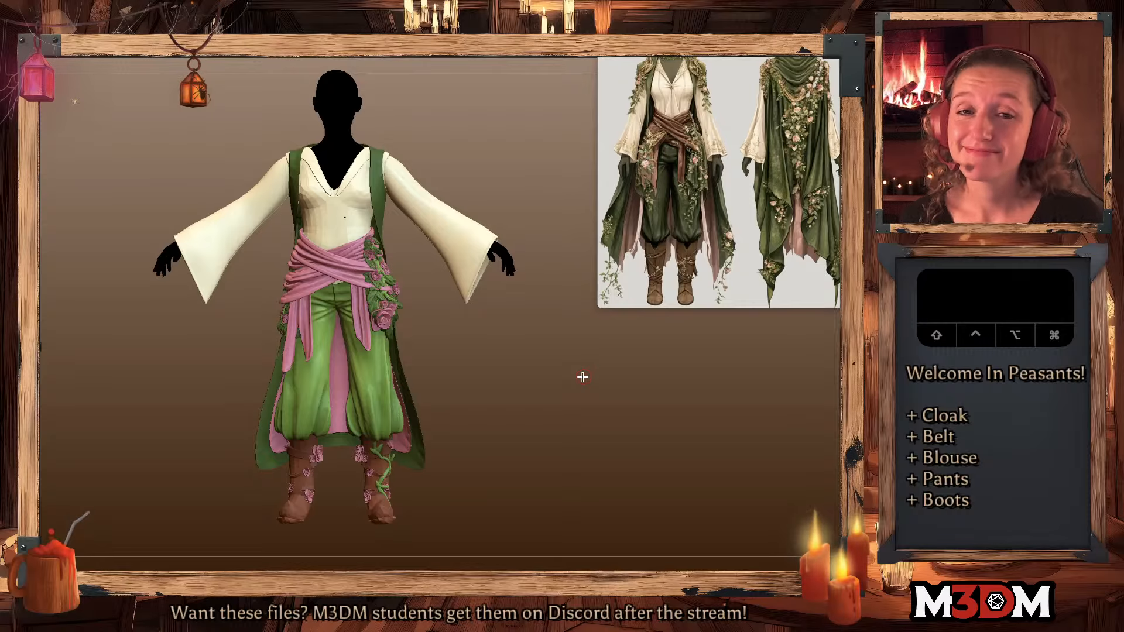
left_click(566, 395)
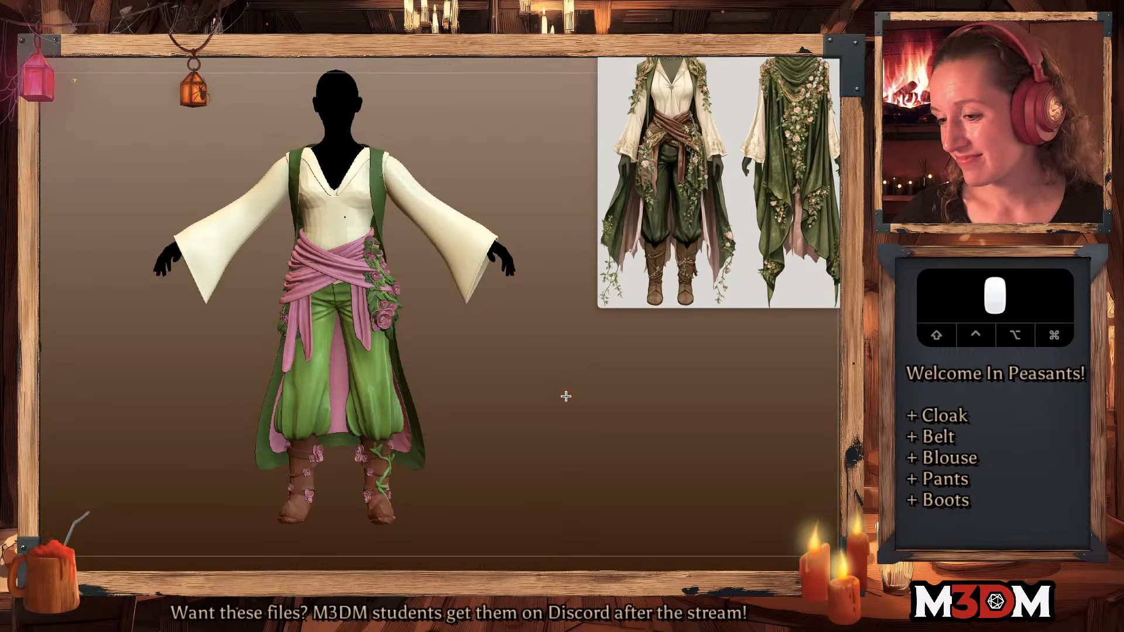
key("shift+f")
key("shift+f")
mouse_move(578, 410)
left_mouse_down("alt")
mouse_move(581, 399)
mouse_move(572, 409)
left_mouse_up("alt")
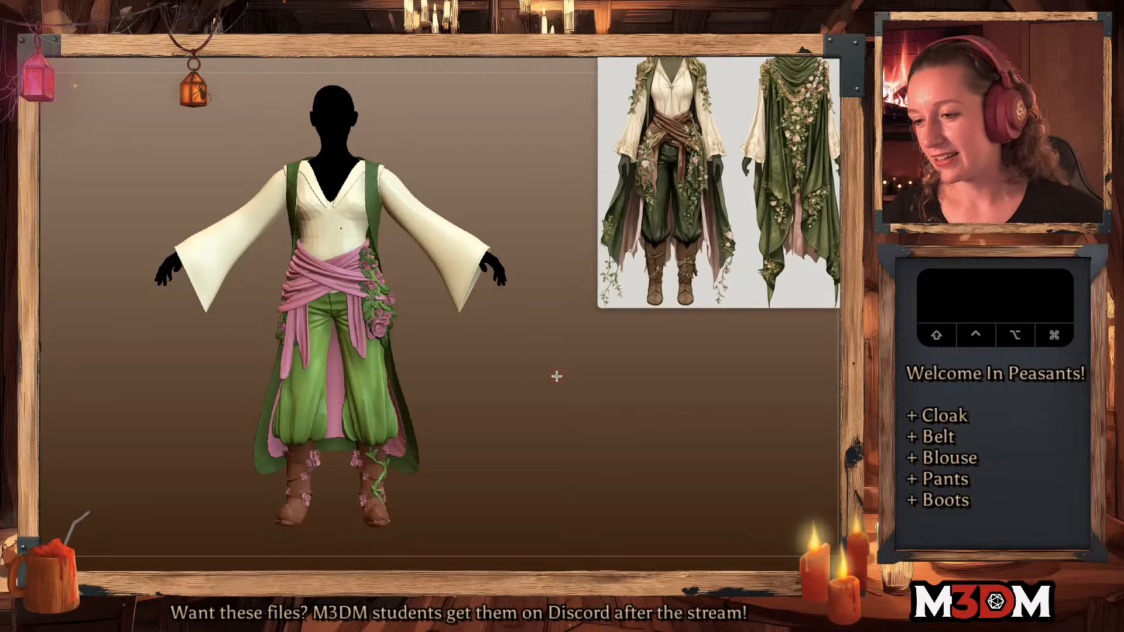
key("shift+f")
key("shift+f")
- Search the brush files to load for "dec", "trim" and "orn"
key("b")
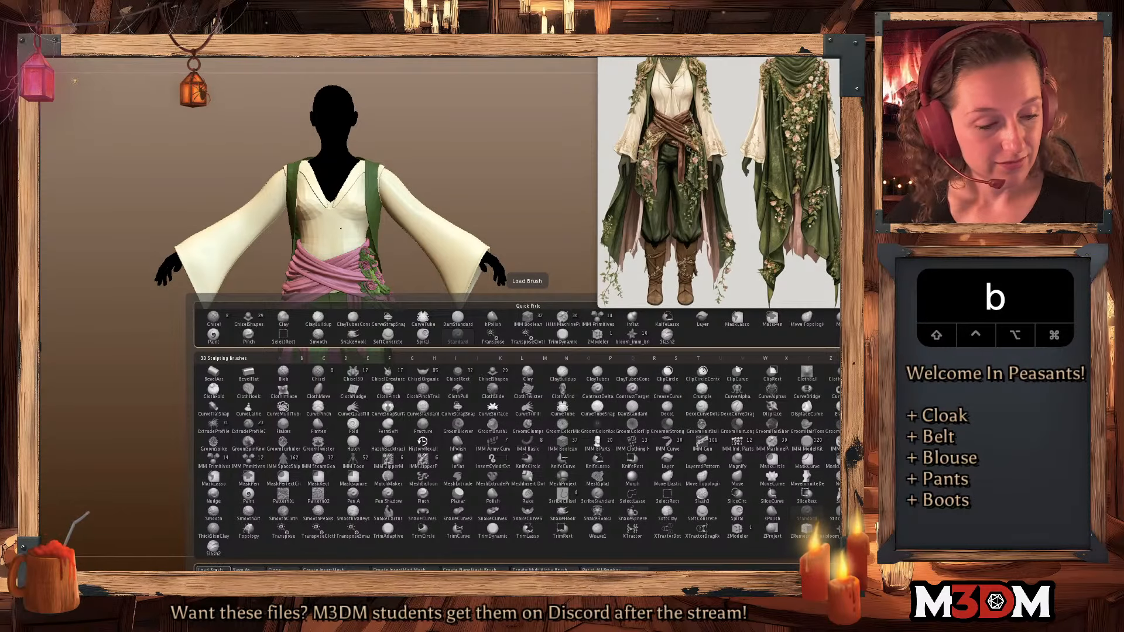
left_click(212, 569)
left_click(635, 116)
type("d")
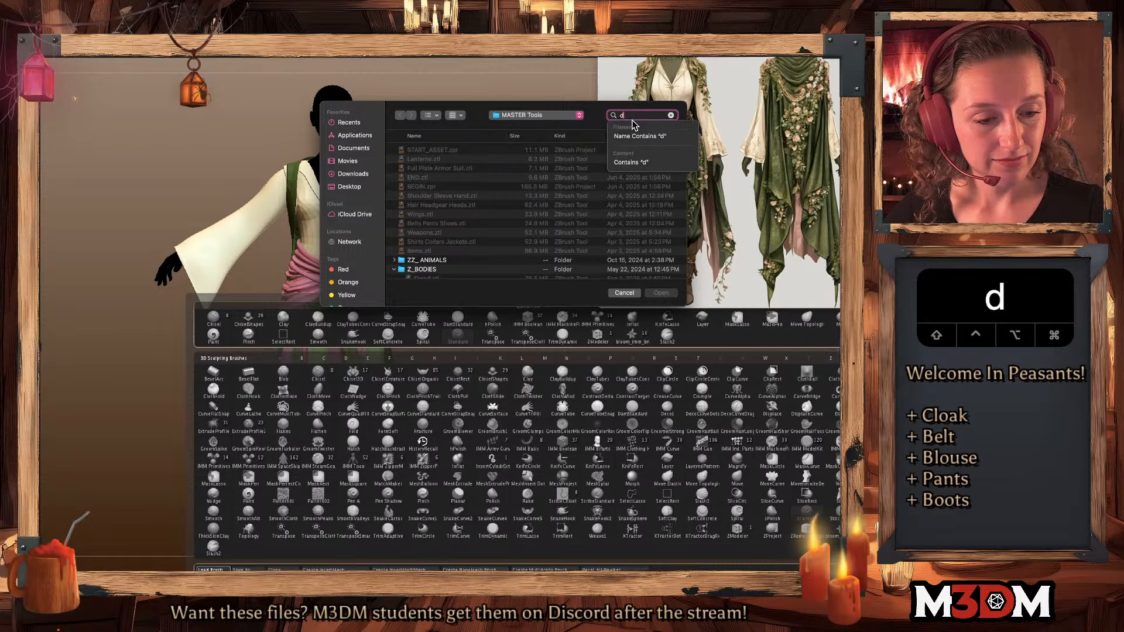
type("ec")
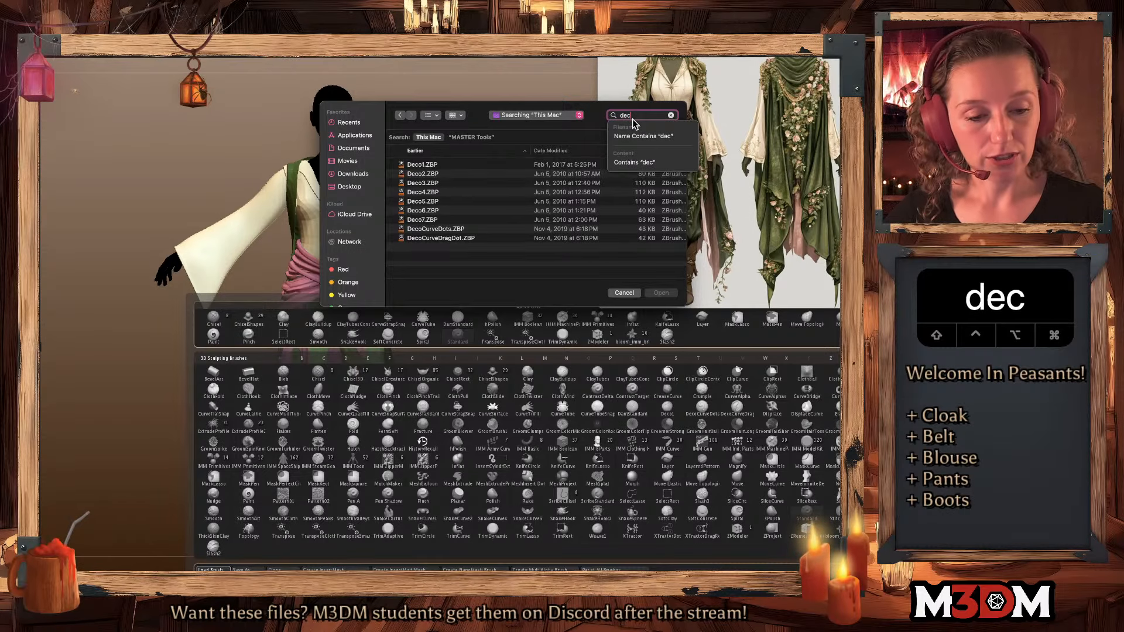
key("alt+BackSpace")
type("trim")
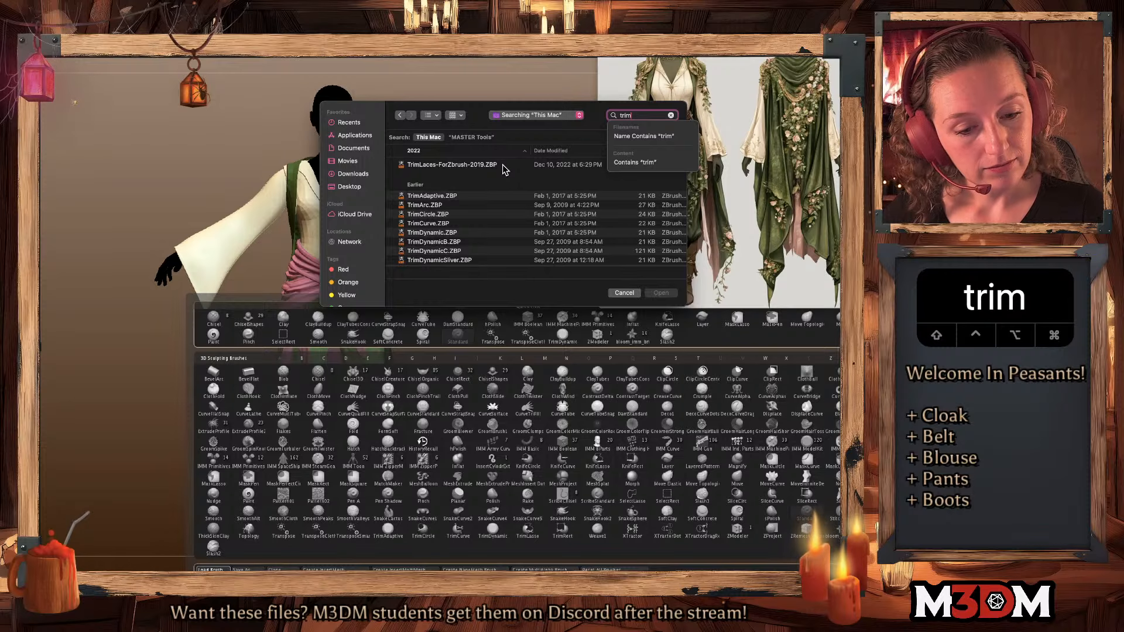
scroll(486, 239, "down", 5)
key("alt+BackSpace")
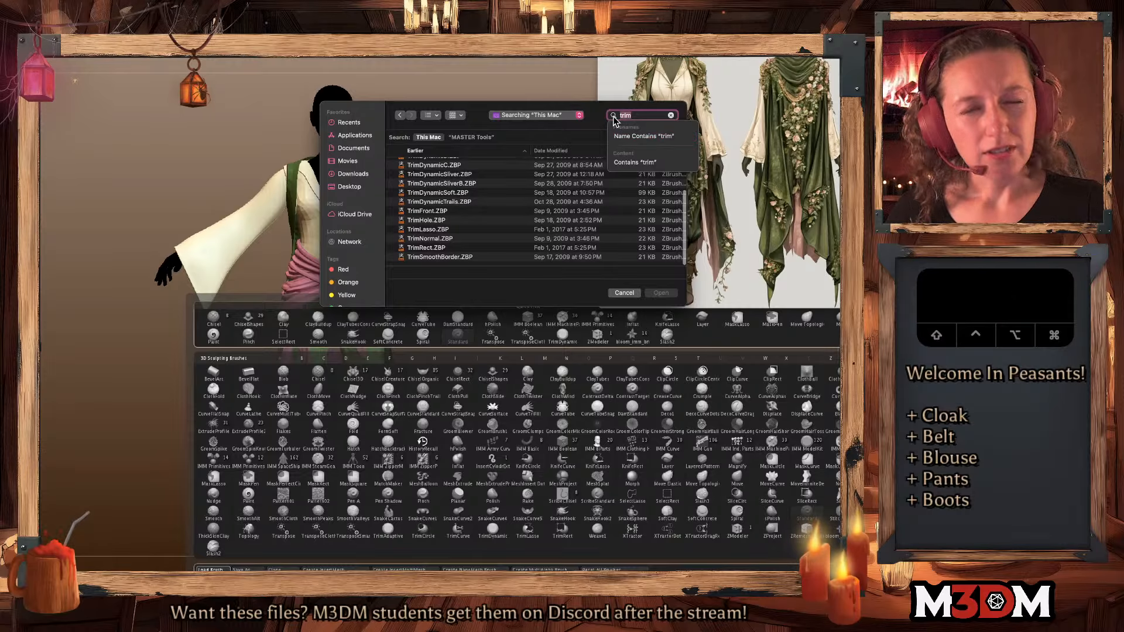
type("dec")
left_click(614, 135)
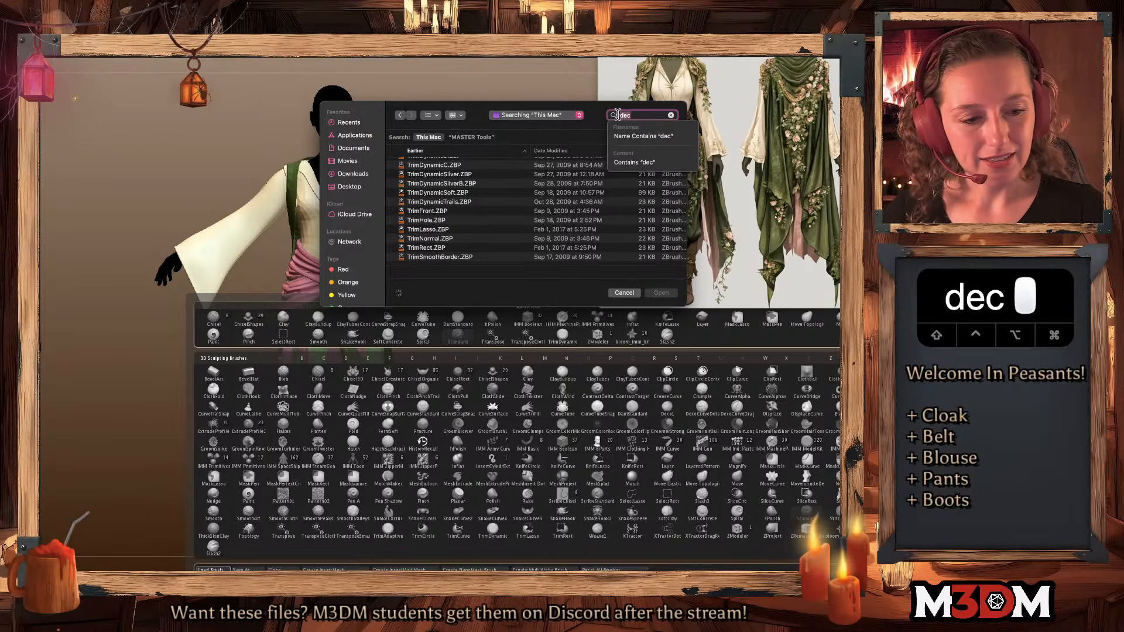
type("orn")
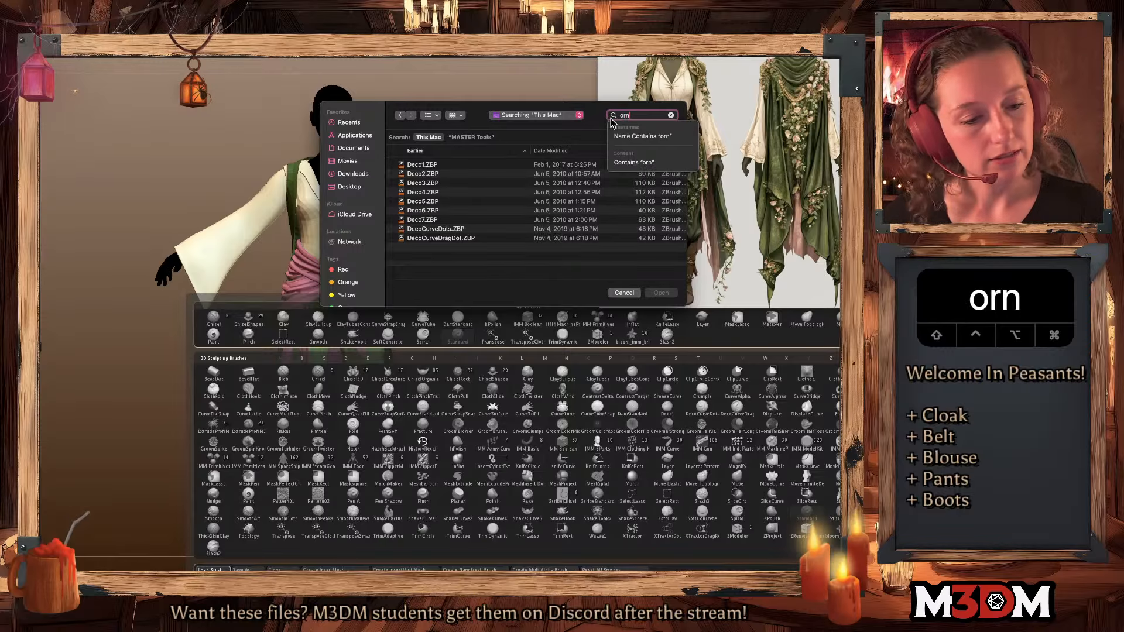
- Look through the brush files in the Decorative Trim Brushes folder and leave without loading one
left_click(465, 166)
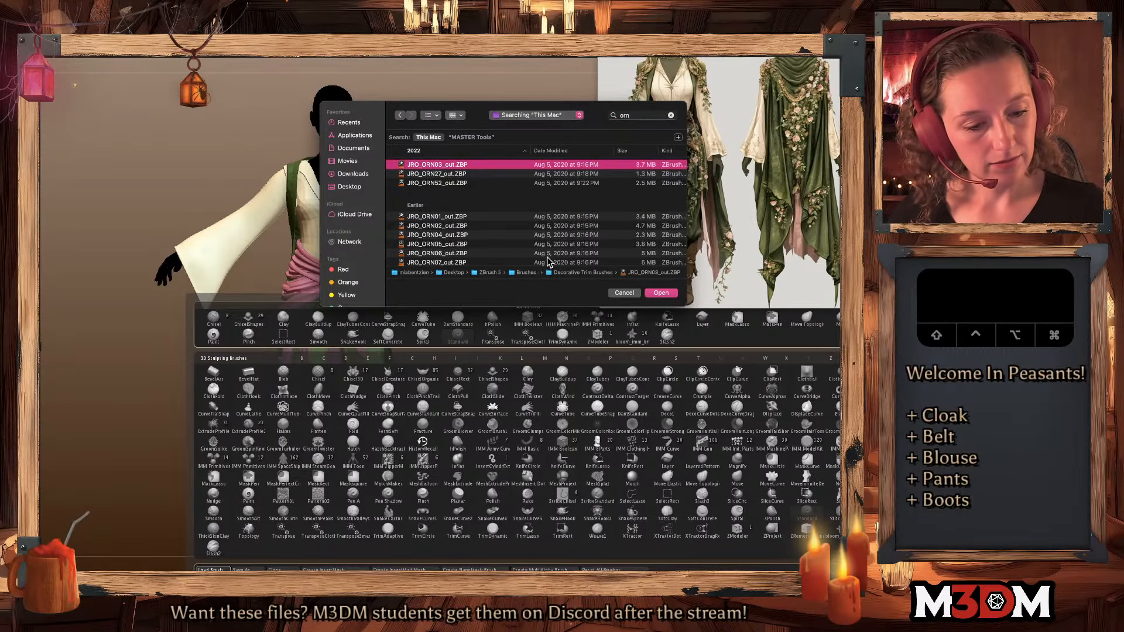
double_click(582, 273)
scroll(474, 254, "down", 5)
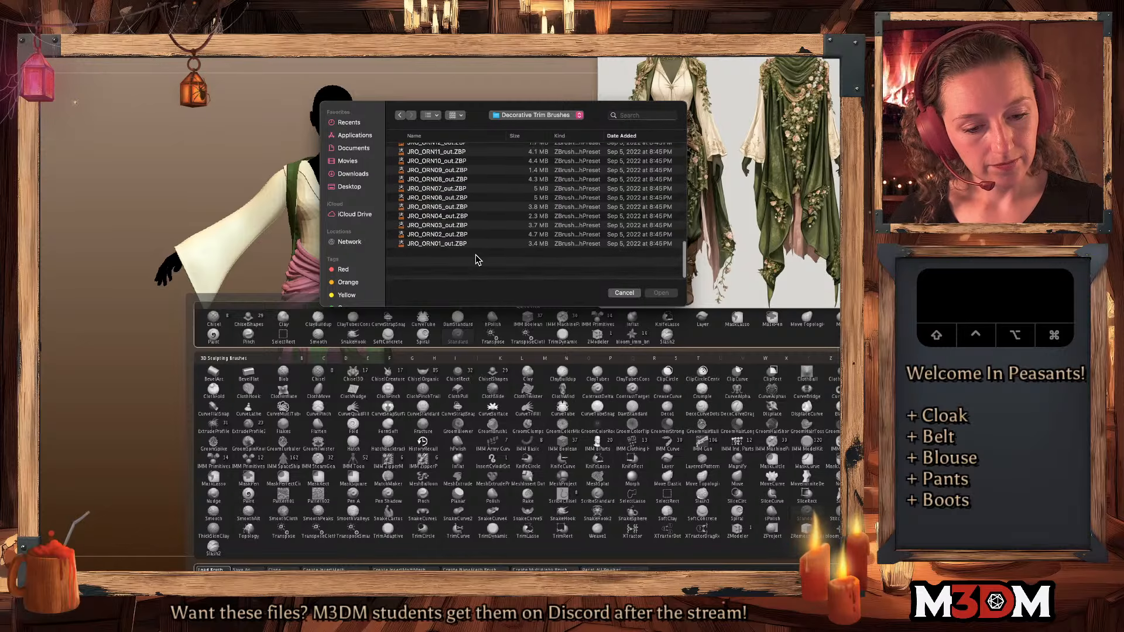
scroll(476, 260, "up", 15)
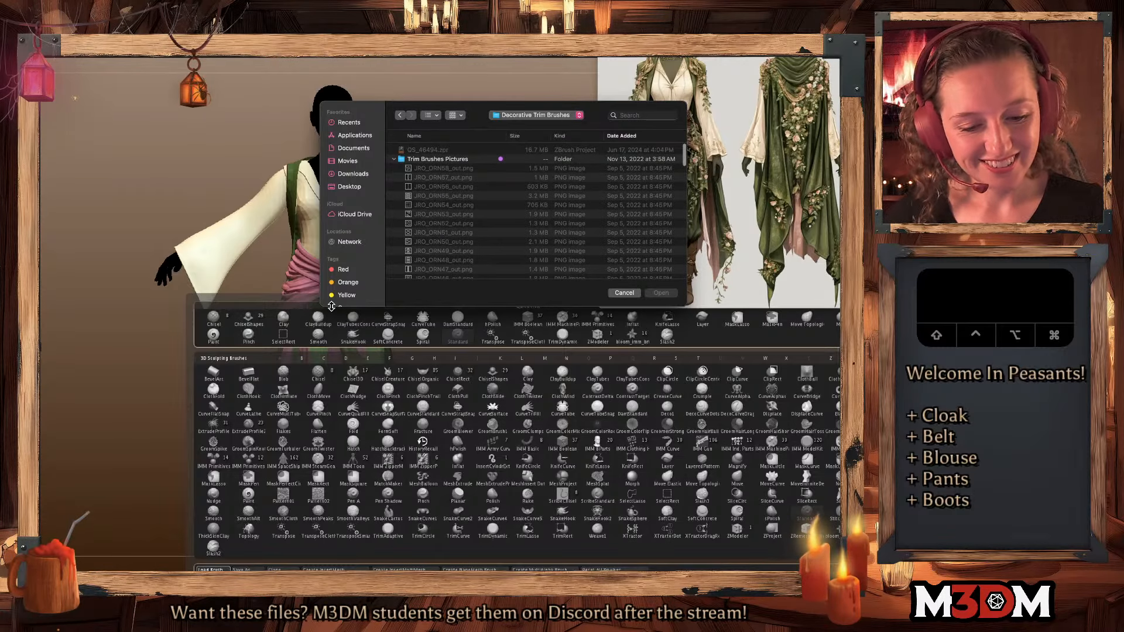
left_click_drag(322, 303, 84, 572)
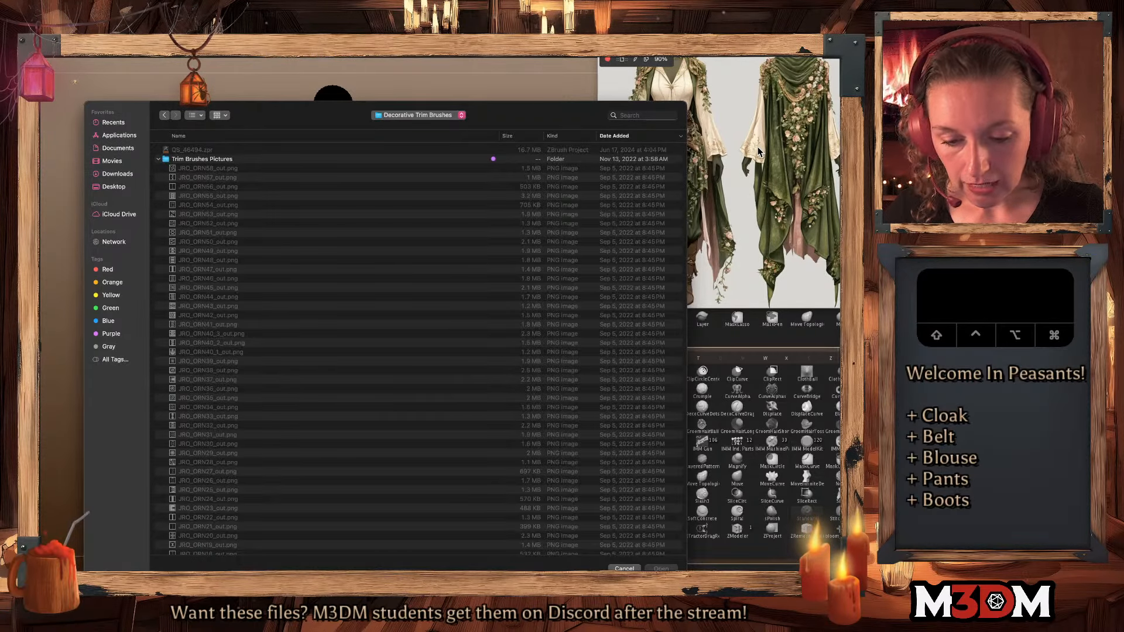
scroll(368, 454, "down", 5)
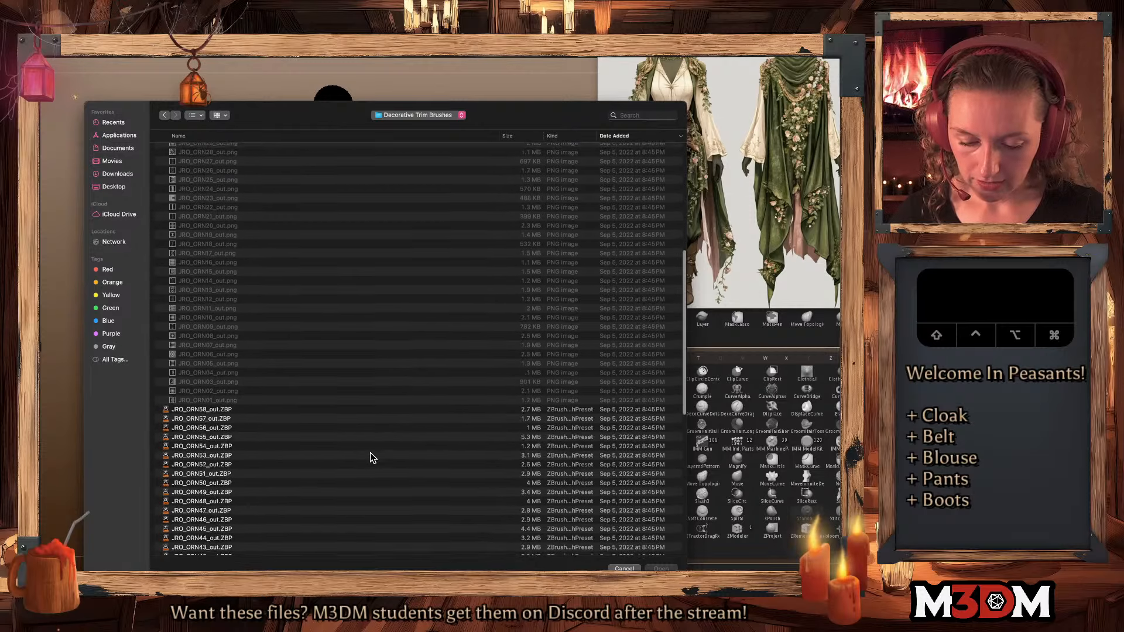
left_click(624, 568)
- Try masking a curved, S-shaped fold on the flared forearm of the sleeve, and clear the mask
right_click(475, 344)
key("shift+f")
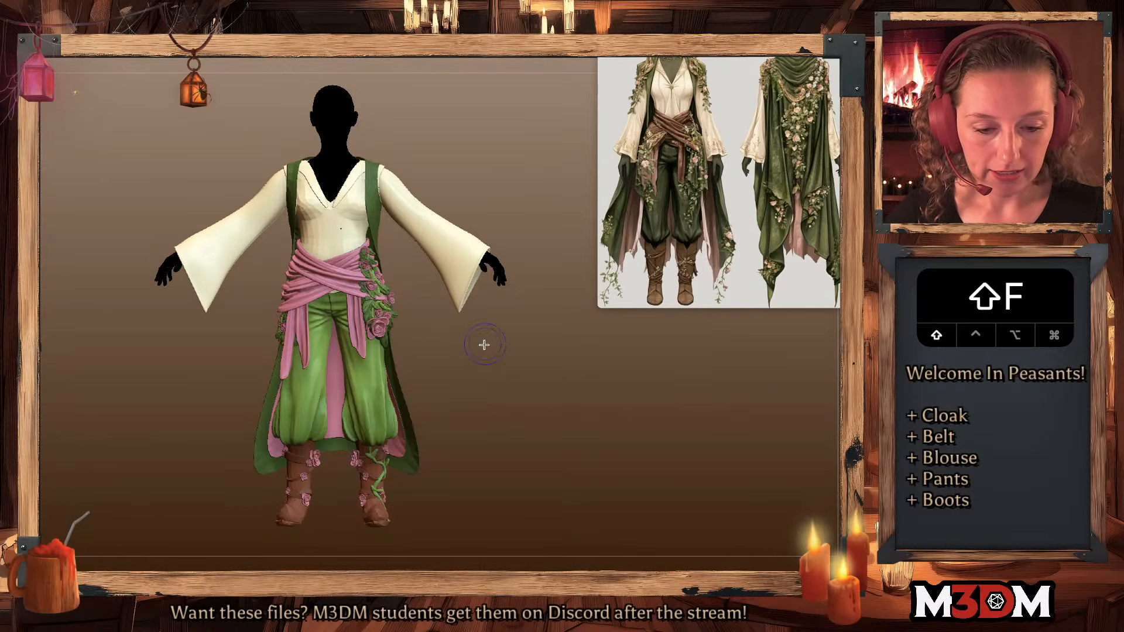
right_click(492, 339)
left_click(497, 332)
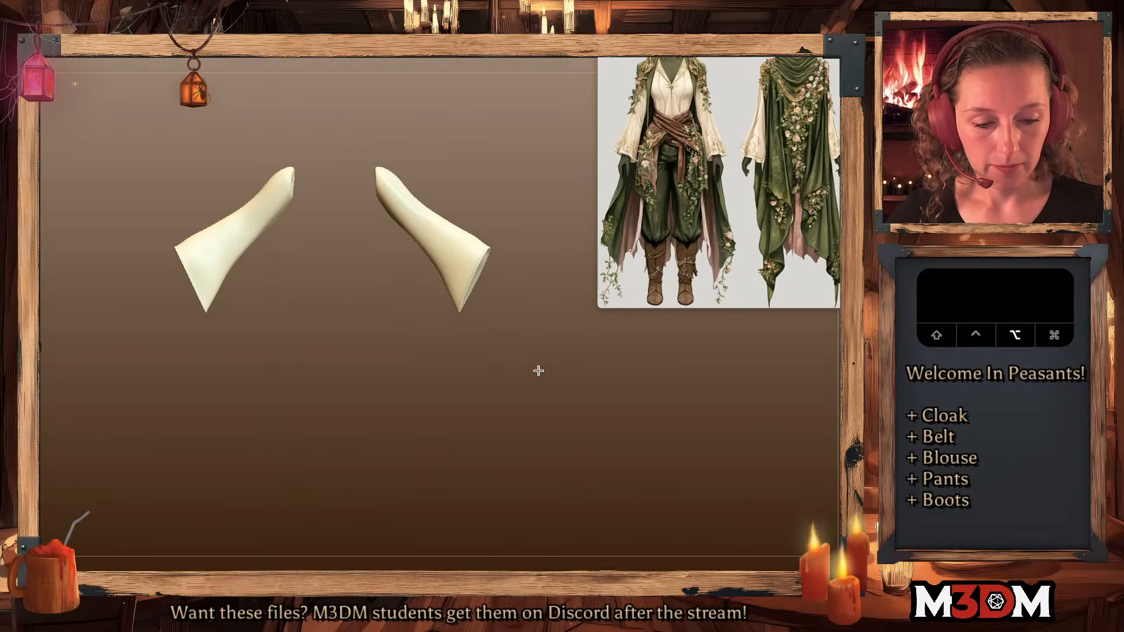
mouse_move(537, 371)
left_mouse_down("alt")
mouse_move(556, 409)
mouse_move(527, 431)
mouse_move(547, 387)
left_mouse_up("alt")
left_click_drag(364, 365, 367, 241, "super")
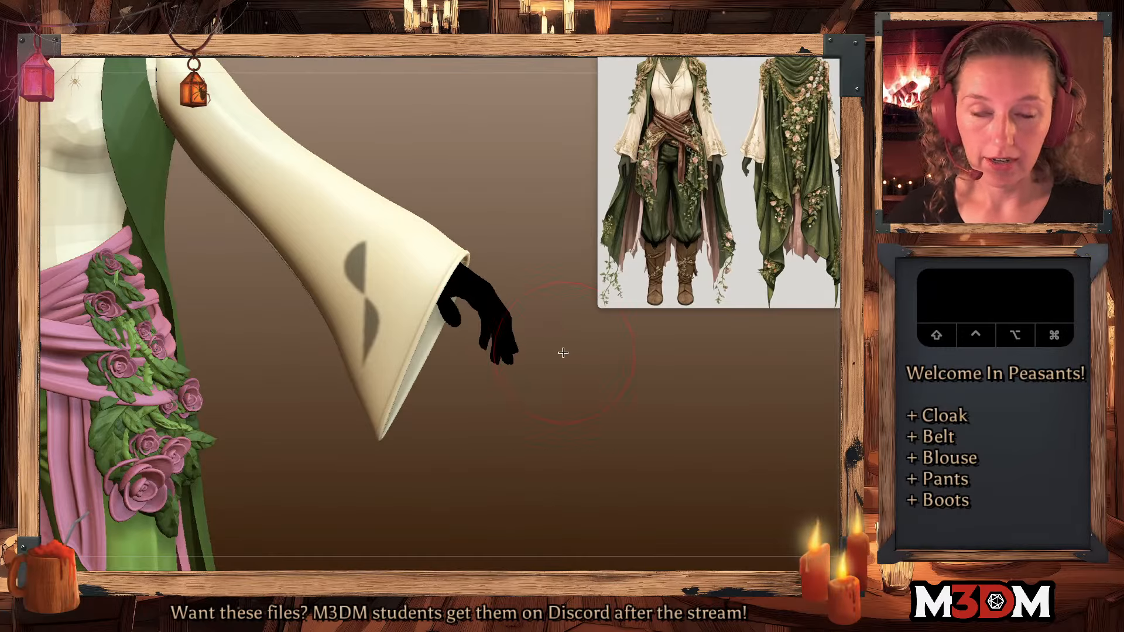
left_click_drag(552, 343, 562, 351, "ctrl")
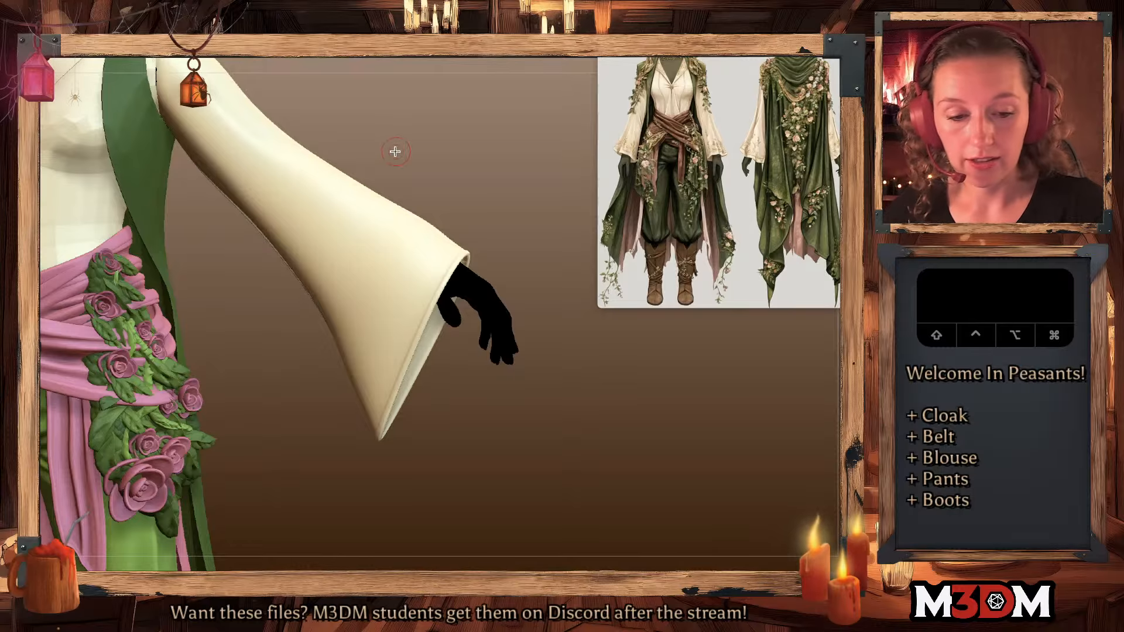
- Try several lengthwise mask strokes down the sleeve's forearm with different brush settings, undoing each one
left_click_drag(345, 243, 379, 366, "super")
key("space")
left_click_drag(518, 316, 529, 316)
key("super+z")
left_click_drag(355, 250, 384, 353, "super")
key("space")
key("super+z")
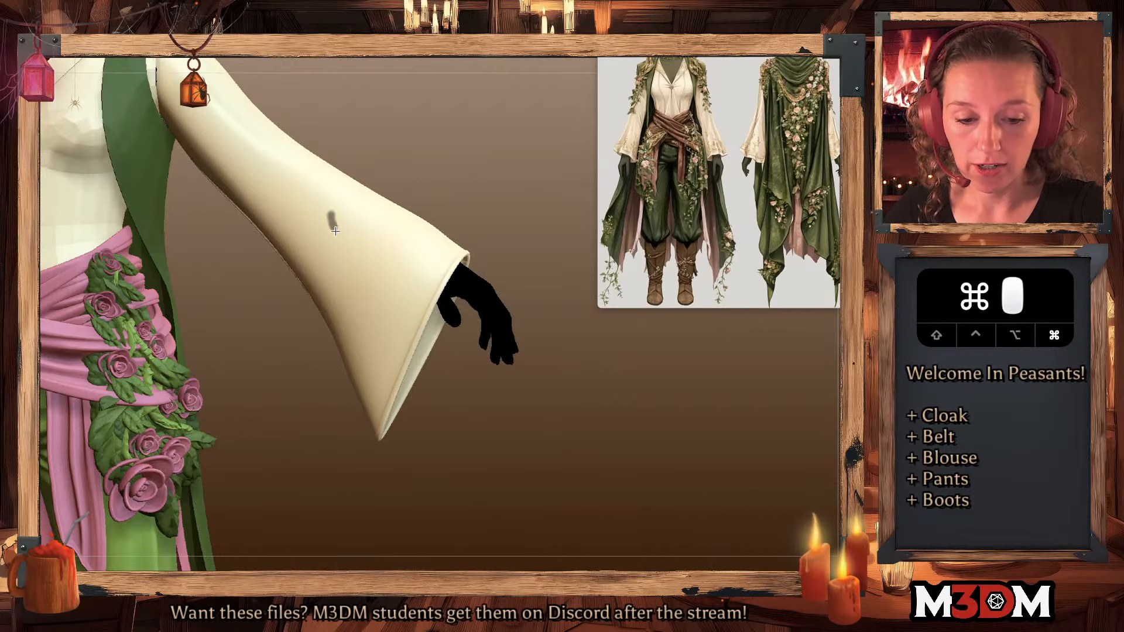
mouse_move(331, 213)
left_mouse_down("super")
mouse_move(370, 331)
mouse_move(365, 384)
left_mouse_up("super")
key("super+z")
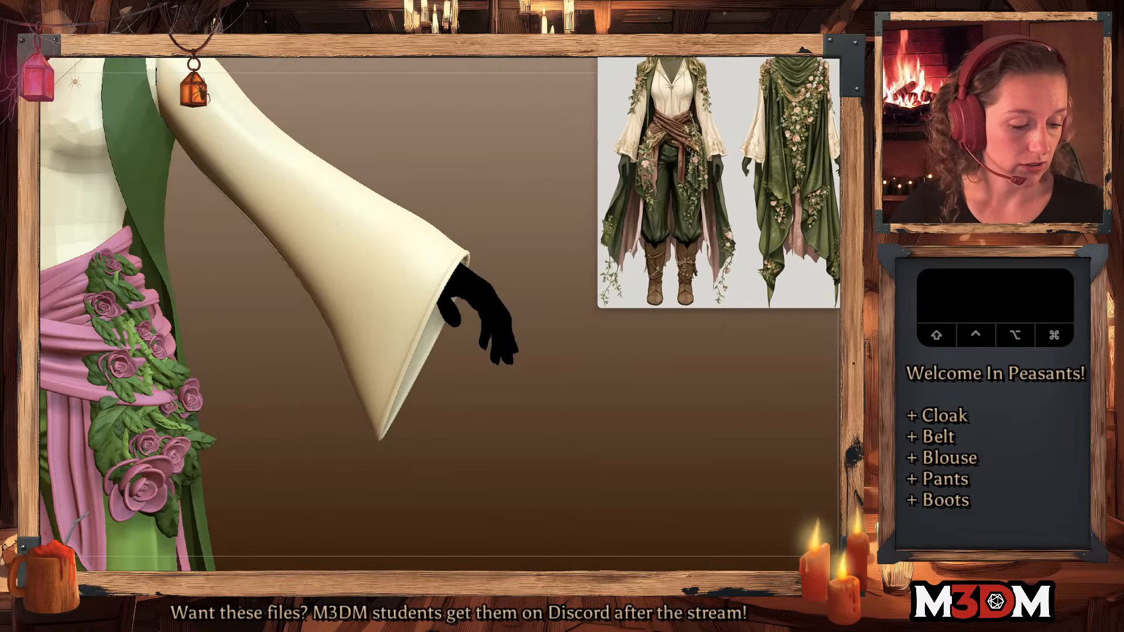
- Try masking a long looping line from the sleeve's forearm up towards the shoulder, and undo it
mouse_move(324, 212)
left_mouse_down("super")
mouse_move(364, 340)
mouse_move(410, 257)
mouse_move(378, 223)
mouse_move(275, 181)
mouse_move(231, 132)
mouse_move(189, 111)
left_mouse_up("super")
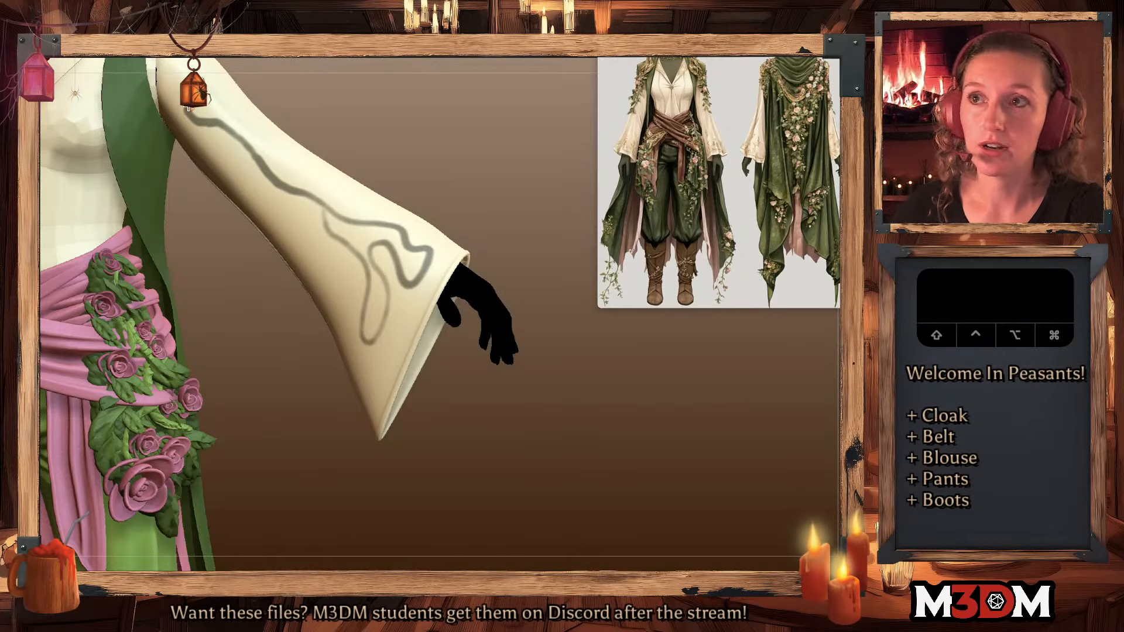
key("super+z")
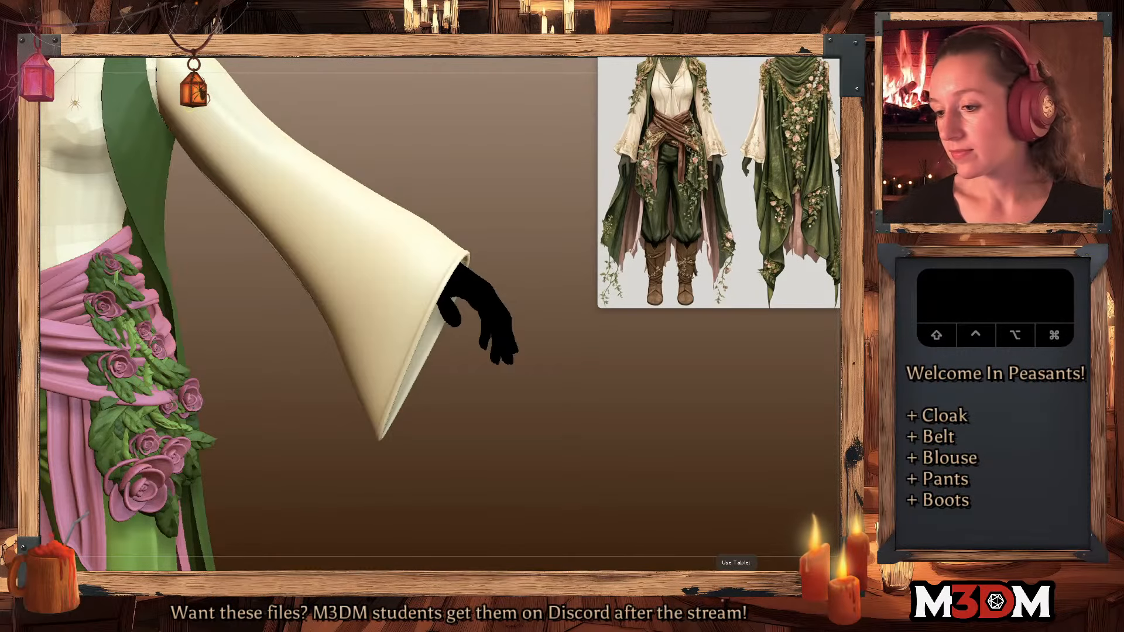
key("shift+f")
key("shift+f")
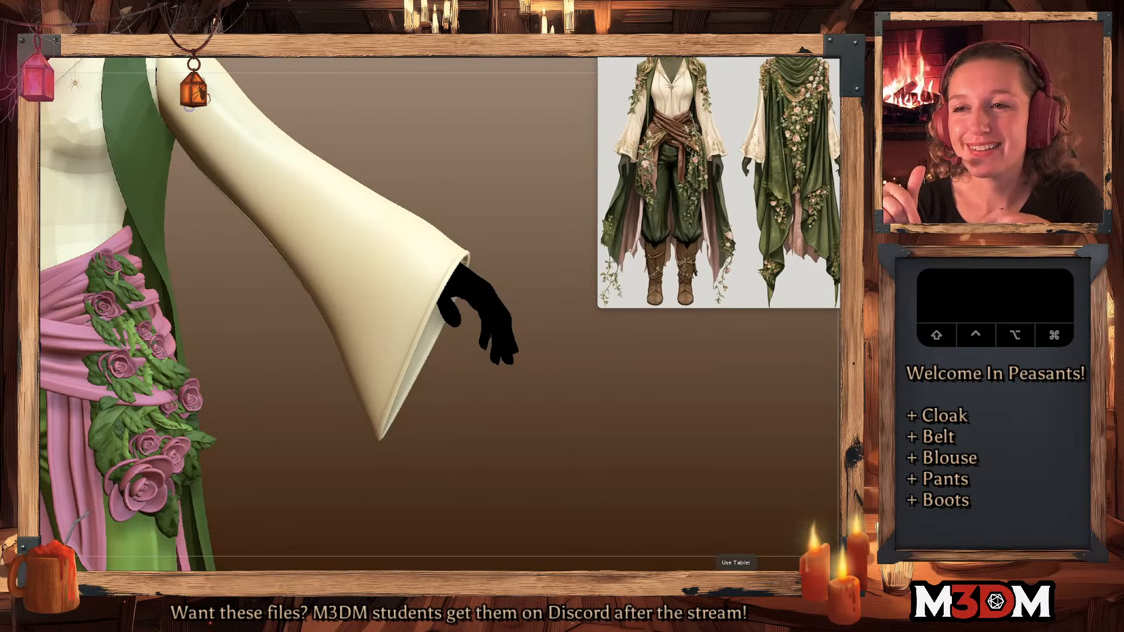
- Try a thin curved mask stroke from the cuff's lower tip up the flared forearm, and undo it
key("f")
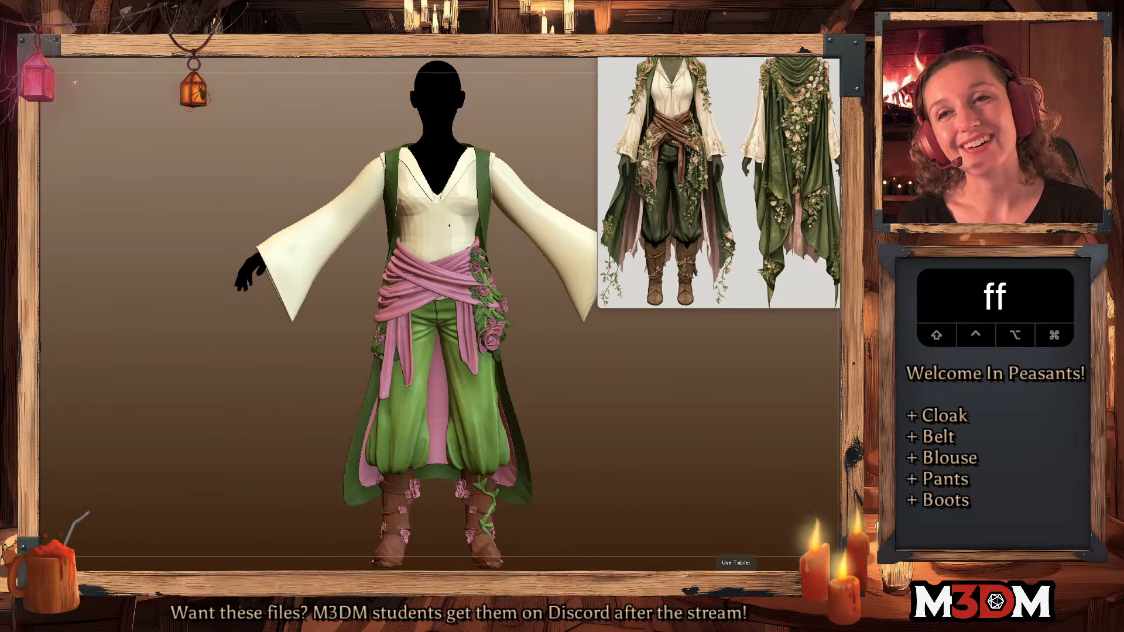
left_click_drag(661, 415, 563, 474, "alt")
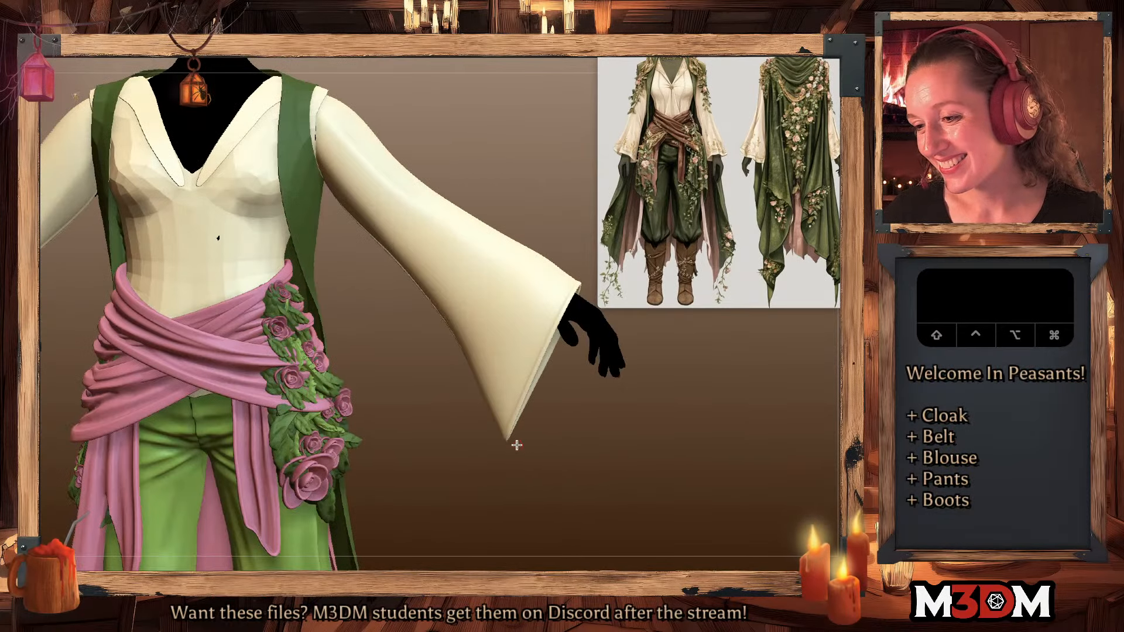
left_click_drag(418, 418, 327, 469, "alt")
key("shift+f")
key("shift+f")
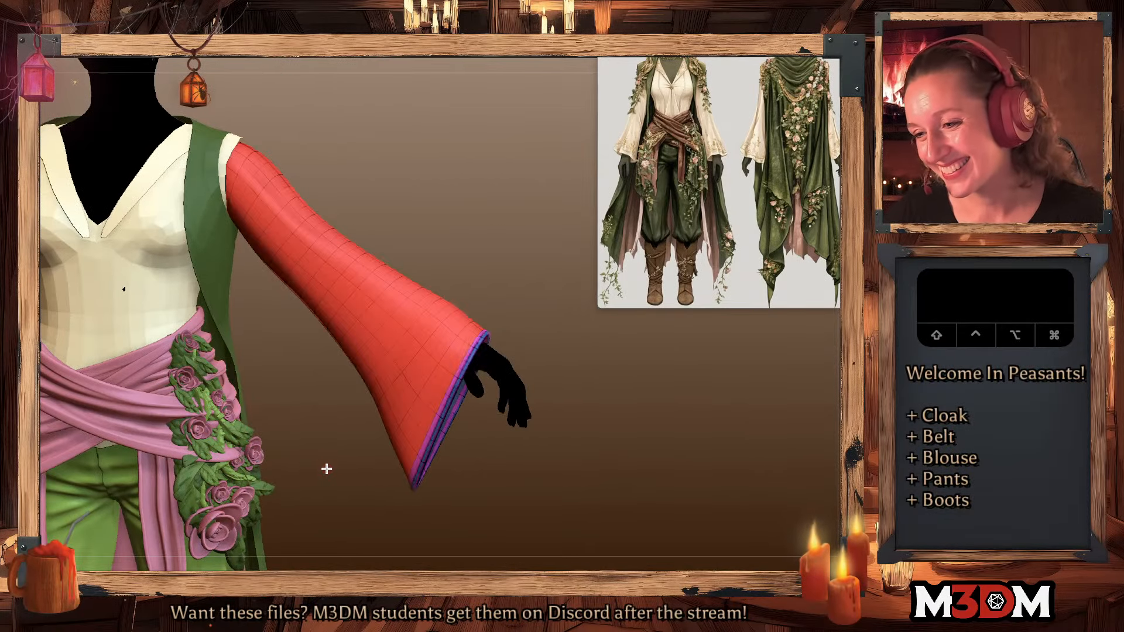
left_click_drag(458, 223, 460, 229, "alt")
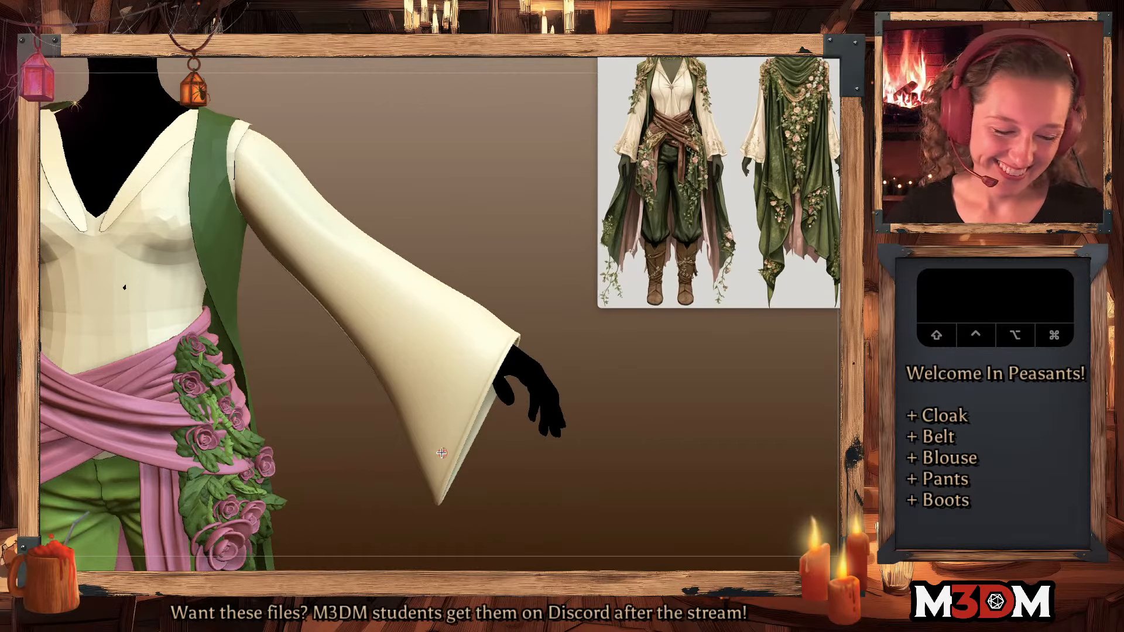
left_click_drag(432, 473, 440, 335, "super")
left_click_drag(624, 407, 680, 424, "alt")
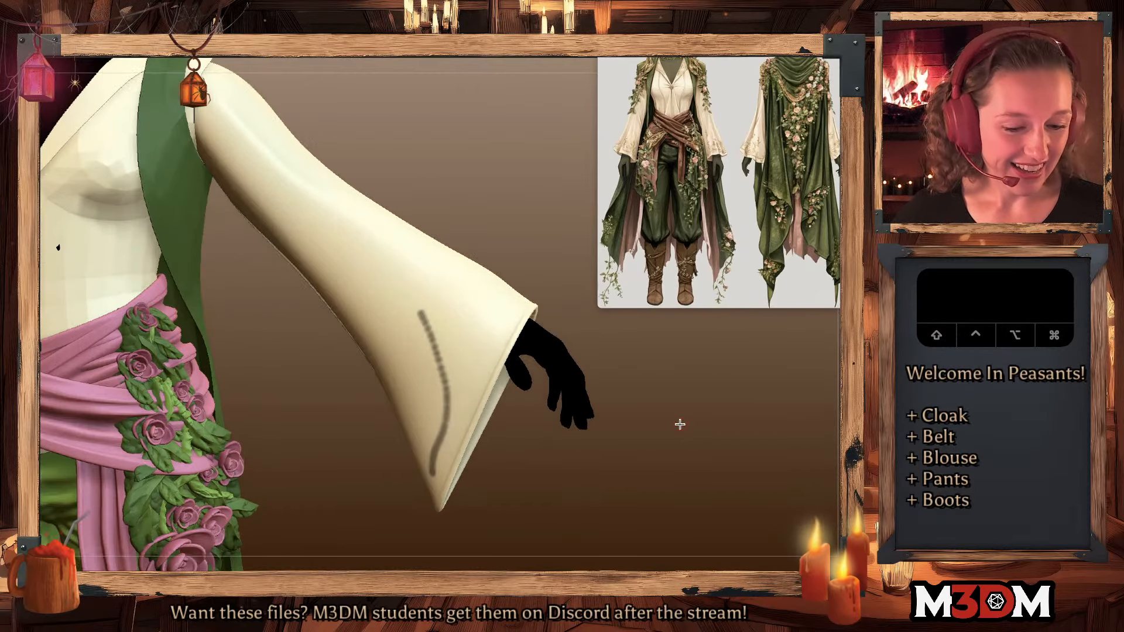
key("super+z")
- Try further mask strokes rising from the cuff tip with adjusted brush settings, and undo them
left_click_drag(432, 482, 422, 329, "alt")
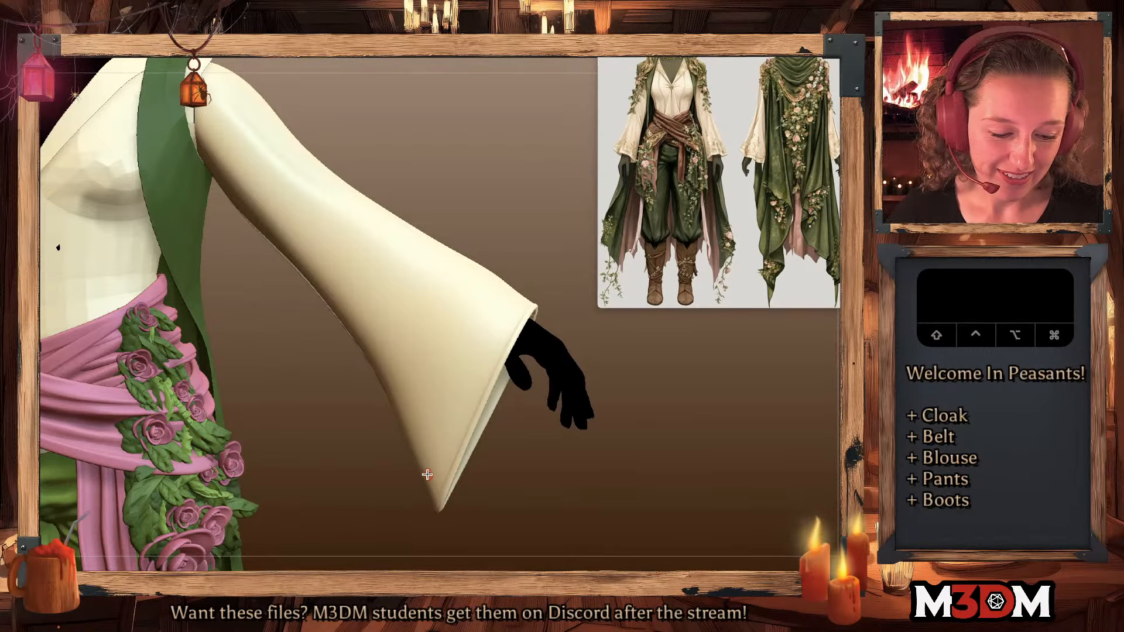
left_click_drag(430, 471, 453, 324, "super")
key("space")
left_click_drag(687, 390, 673, 389)
key("super+z")
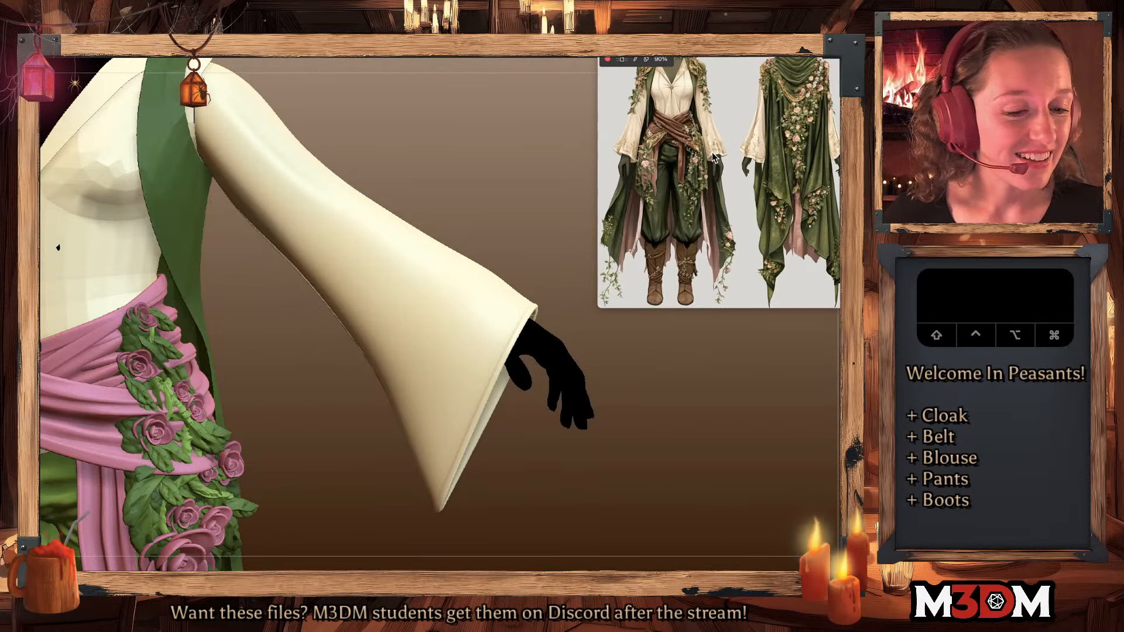
- Adjust the brush and try masking a broad arrow shape from the cuff opening up the forearm, then undo it
key("space")
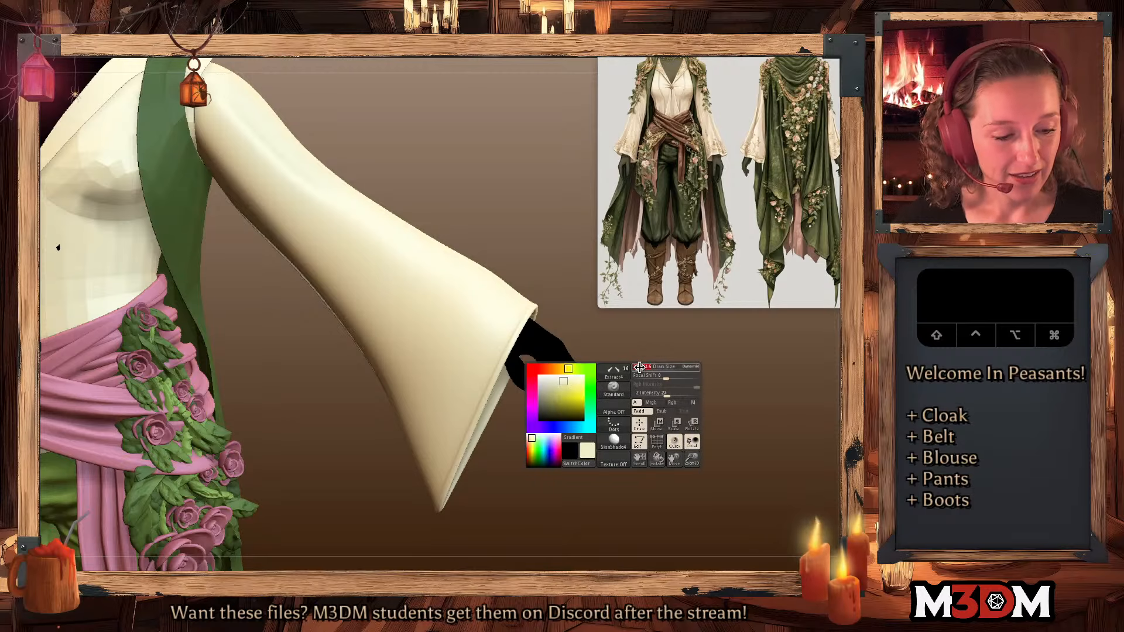
key("shift+f")
key("shift+f")
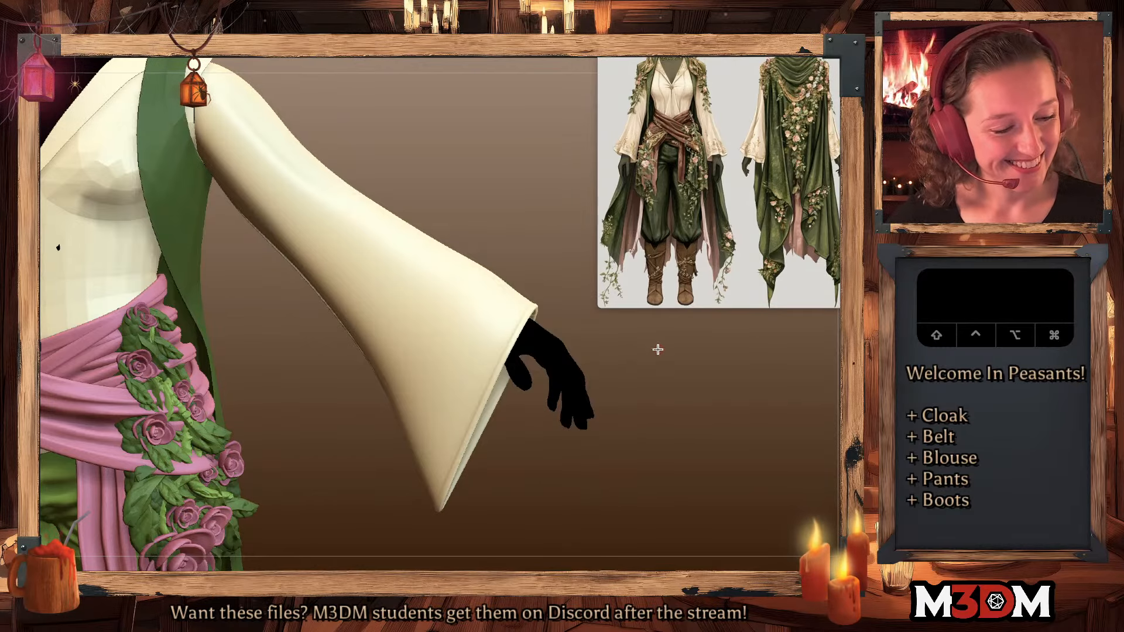
key("space")
key("space")
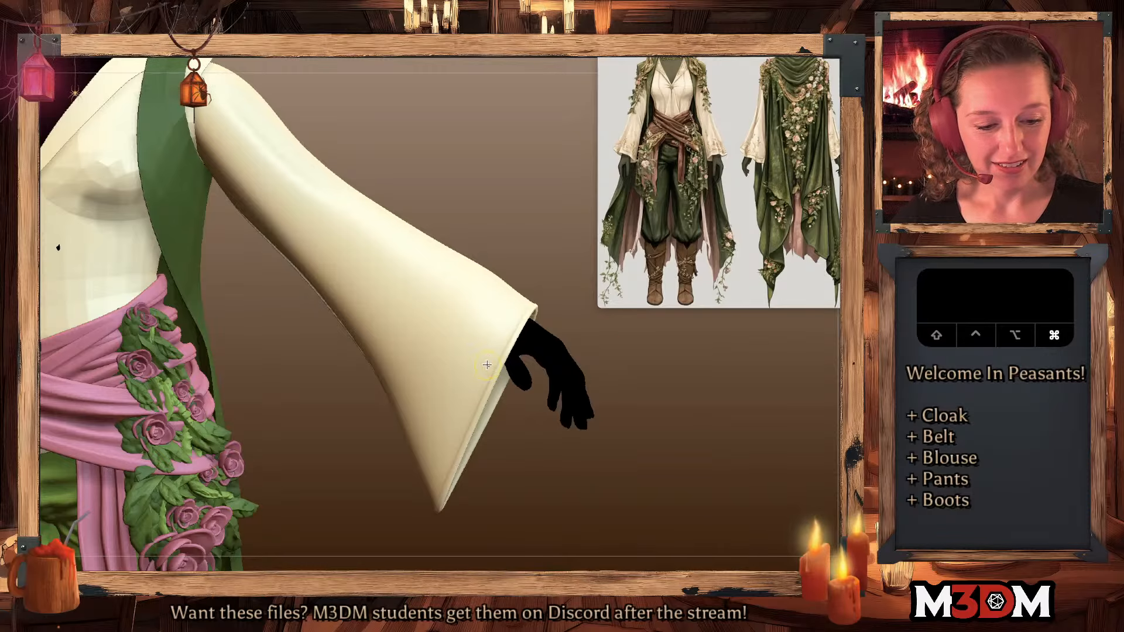
mouse_move(487, 365)
left_mouse_down("super")
mouse_move(351, 226)
mouse_move(419, 260)
left_mouse_up("super")
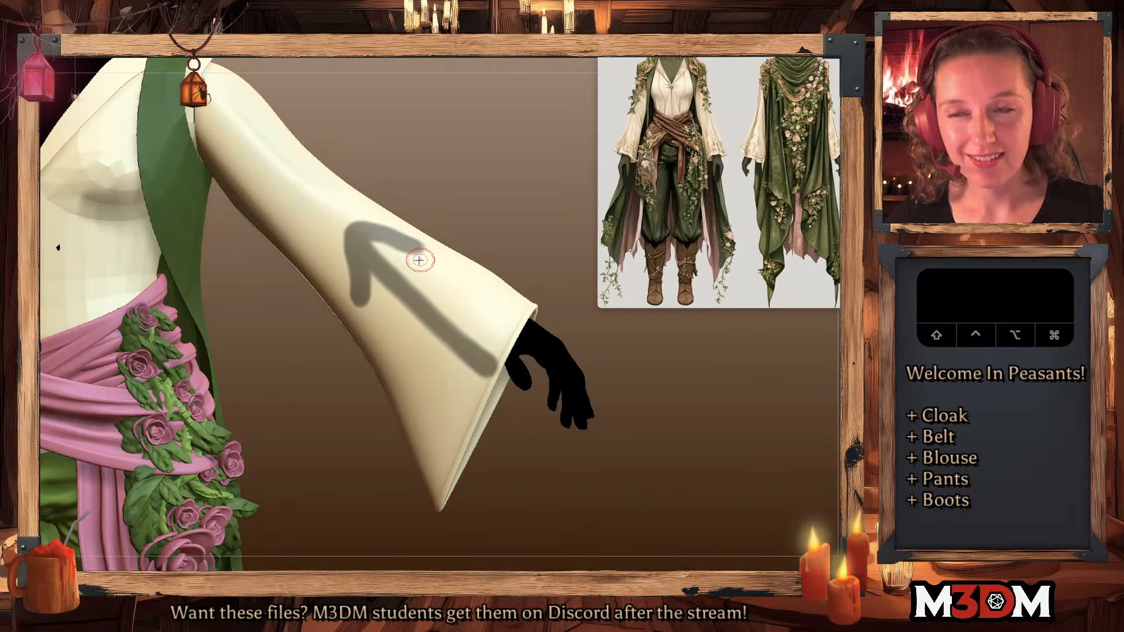
key("super+z")
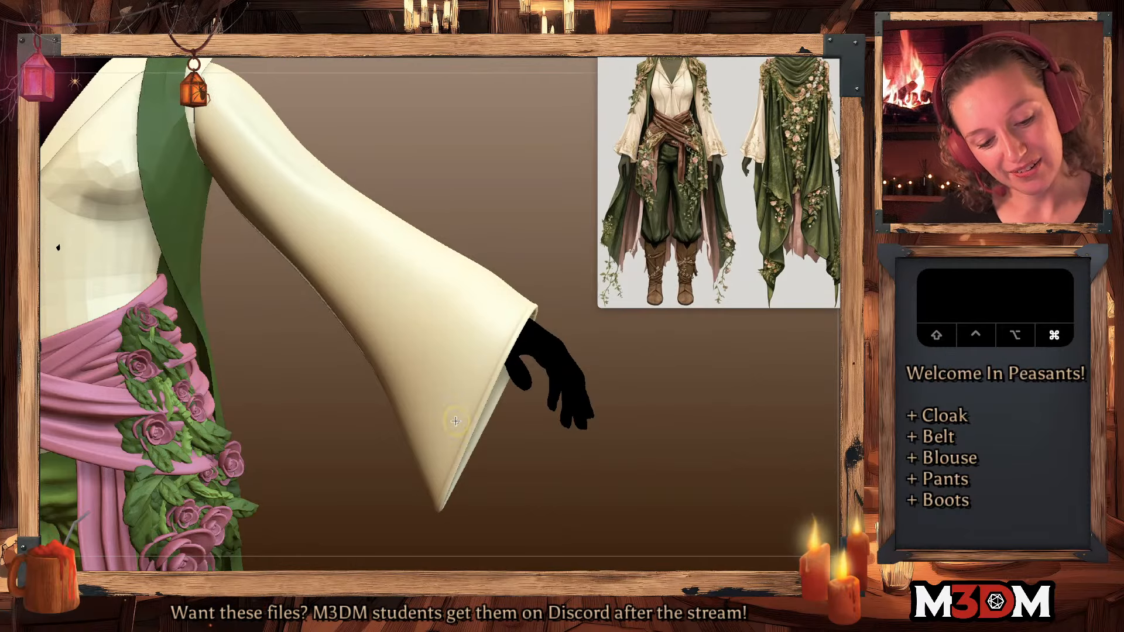
- Try masking a triangular outline on the flared forearm and a wide soft spot near the cuff, and undo them
mouse_move(455, 434)
left_mouse_down("super")
mouse_move(505, 327)
mouse_move(363, 246)
mouse_move(374, 307)
mouse_move(453, 436)
left_mouse_up("super")
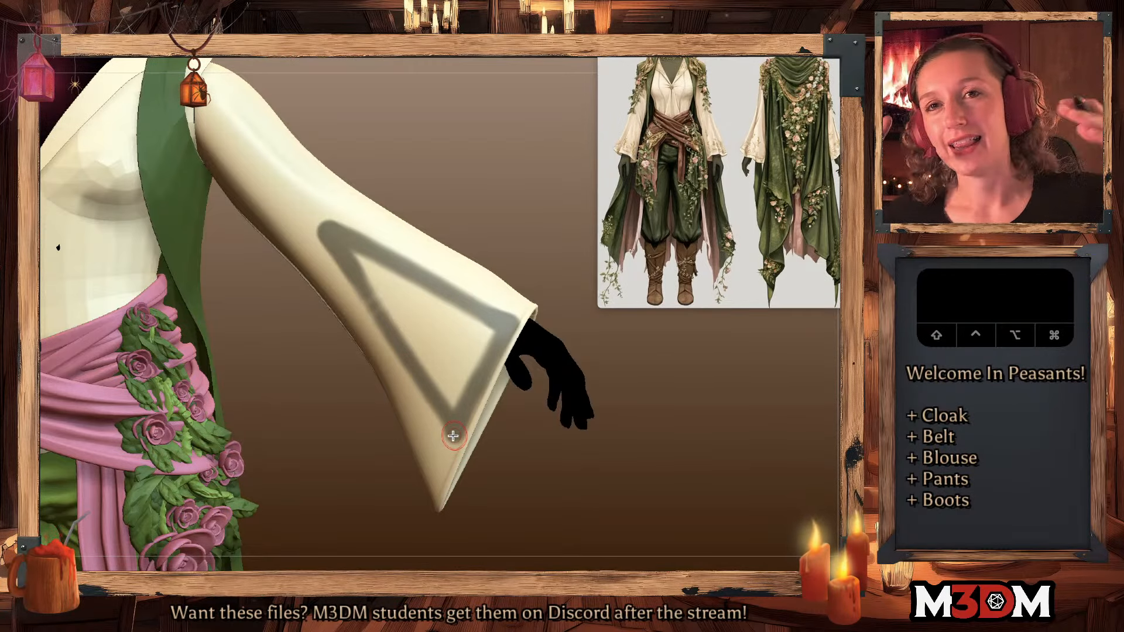
key("super+z")
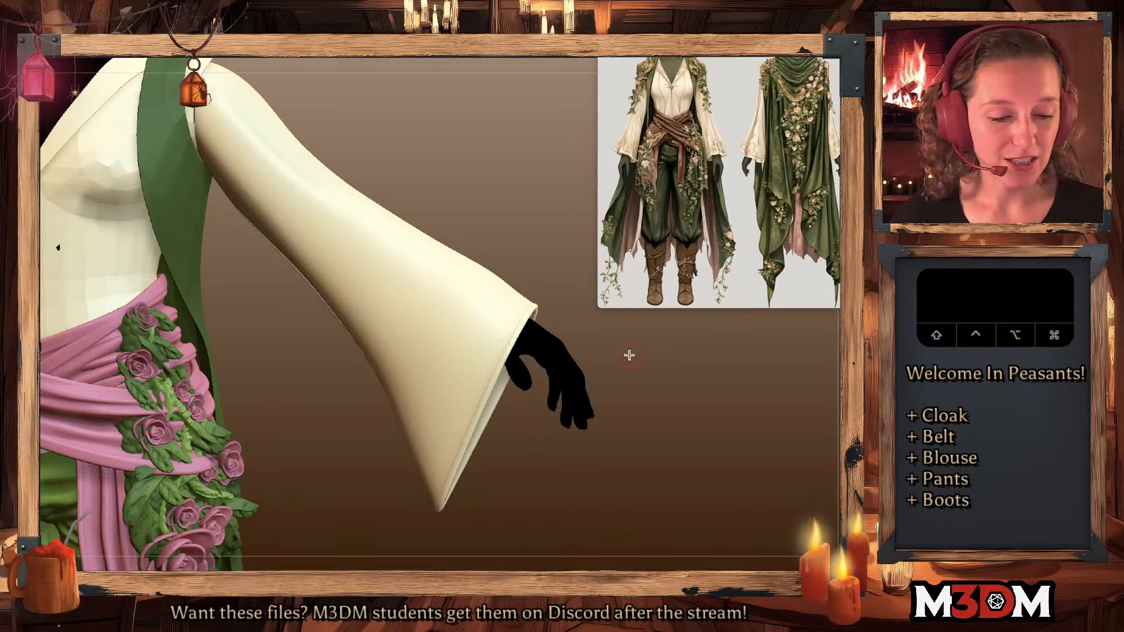
left_click(488, 325, "super")
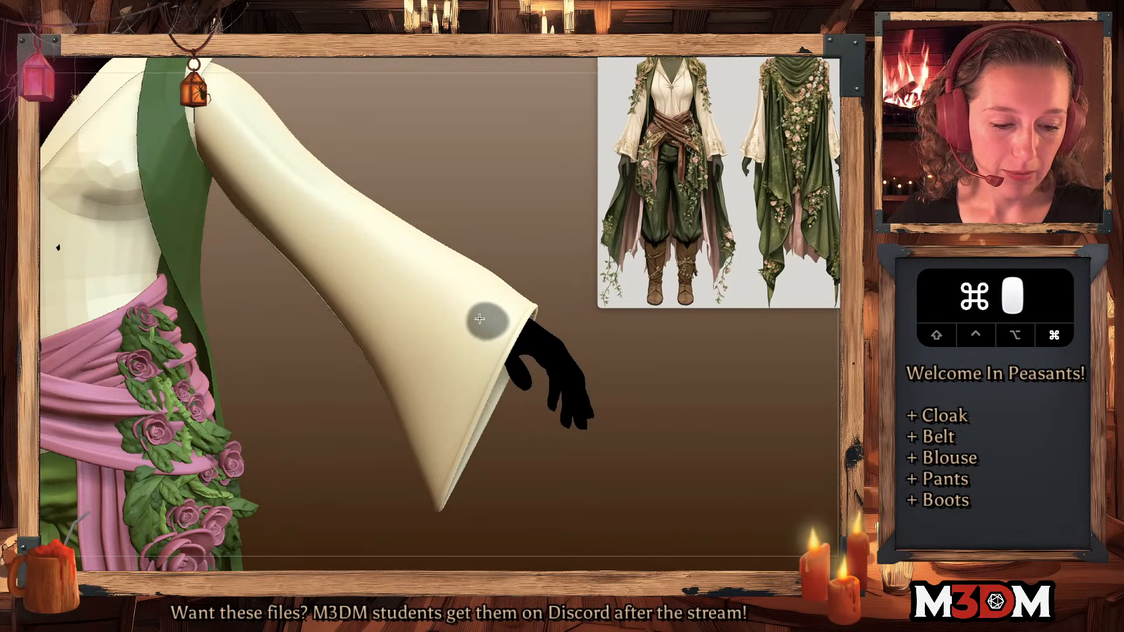
key("super+z")
left_click(489, 335, "super")
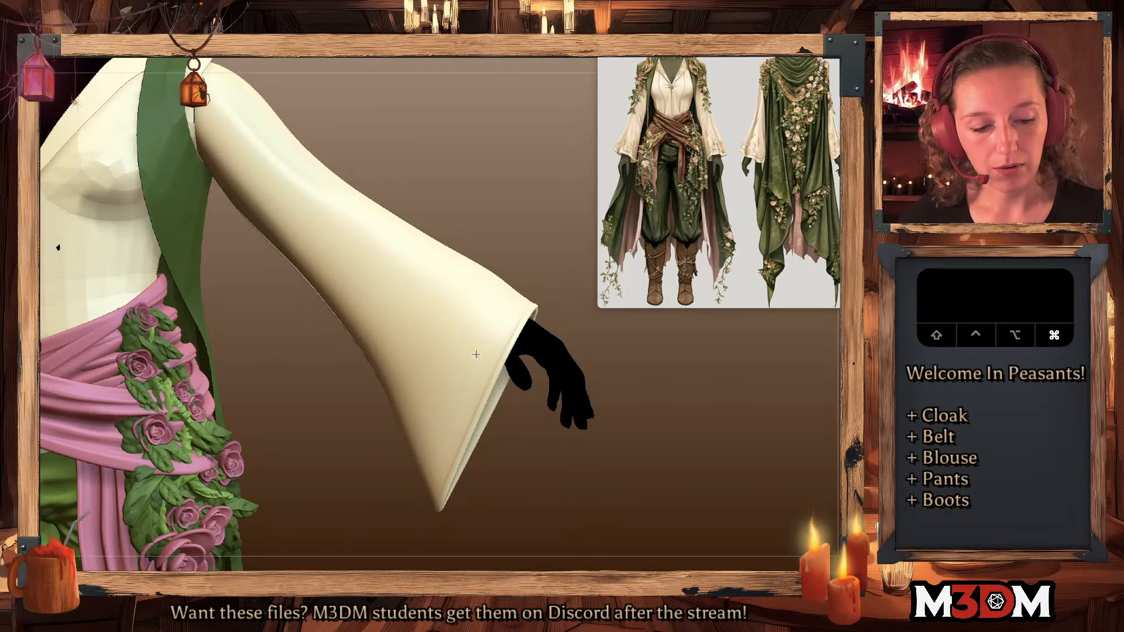
- Try thin S-shaped mask strokes from near the cuff up the forearm, and undo them
left_click_drag(471, 364, 427, 259, "super")
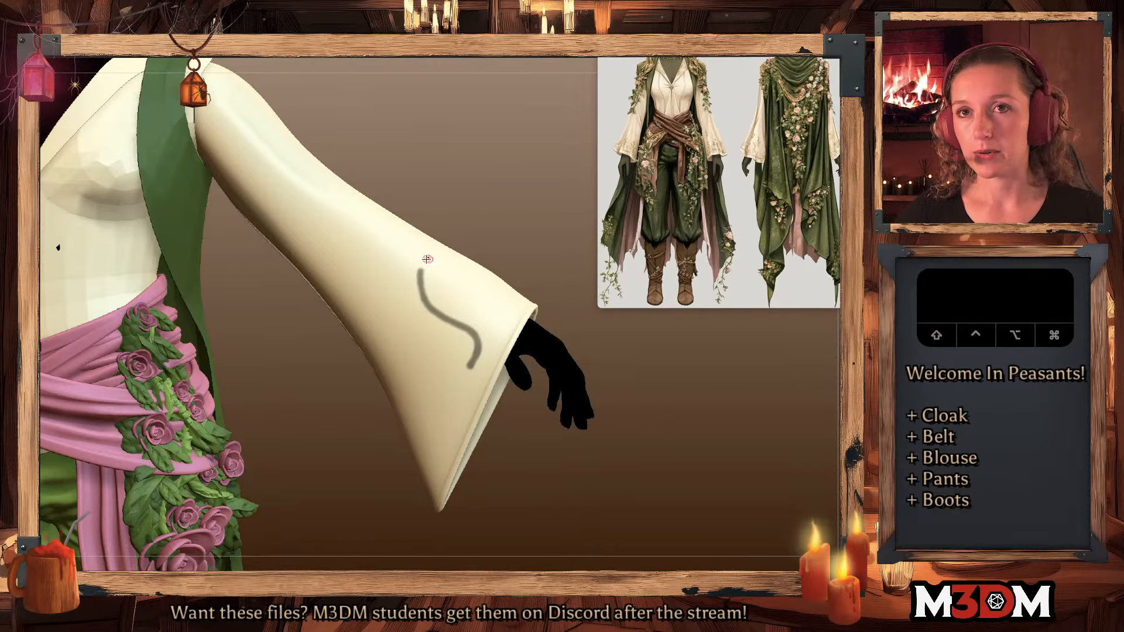
key("space")
left_click_drag(650, 374, 652, 373)
key("super+z")
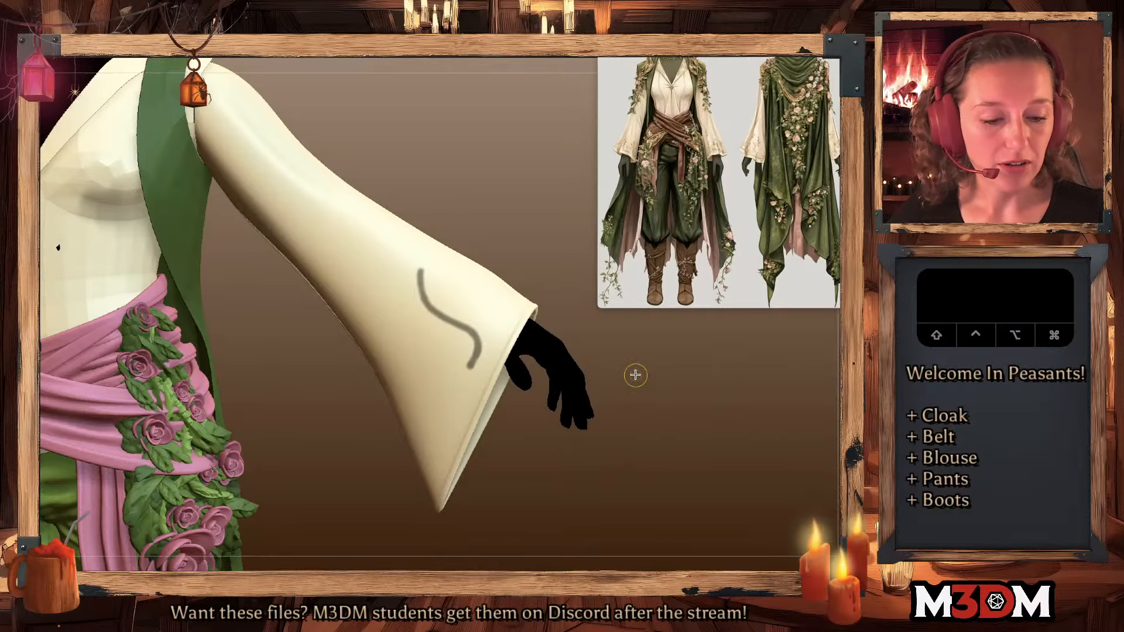
left_click_drag(469, 381, 411, 275, "super")
key("super+z")
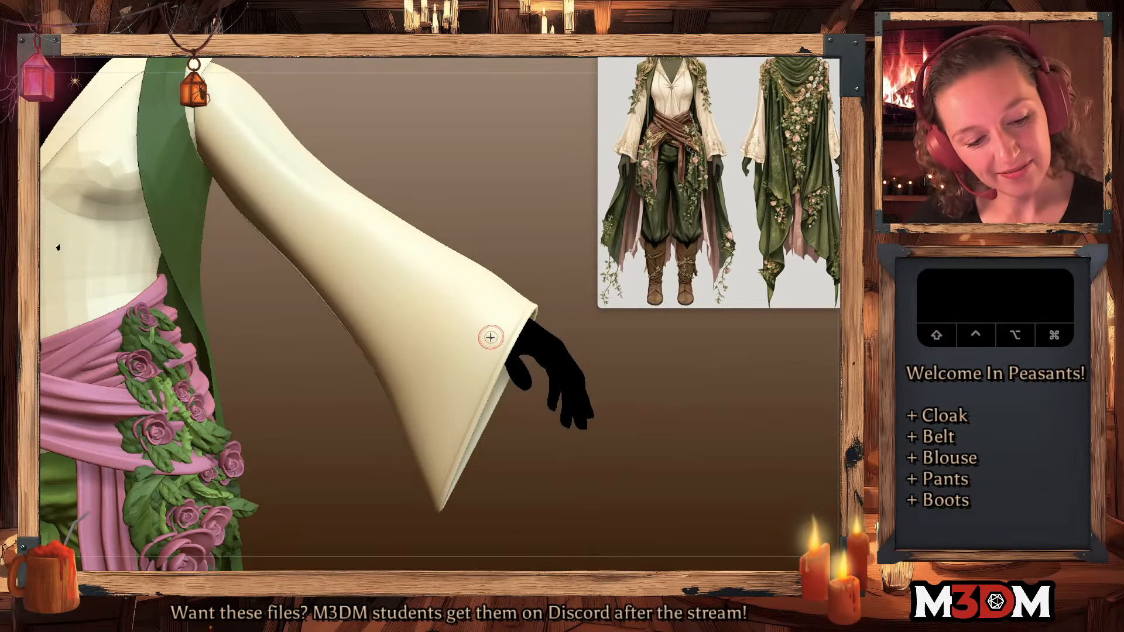
- Try thicker curved mask strokes running from the cuff edge up the forearm, and undo them
left_click_drag(497, 333, 361, 232, "super")
key("super+z")
left_click_drag(500, 341, 448, 293, "super")
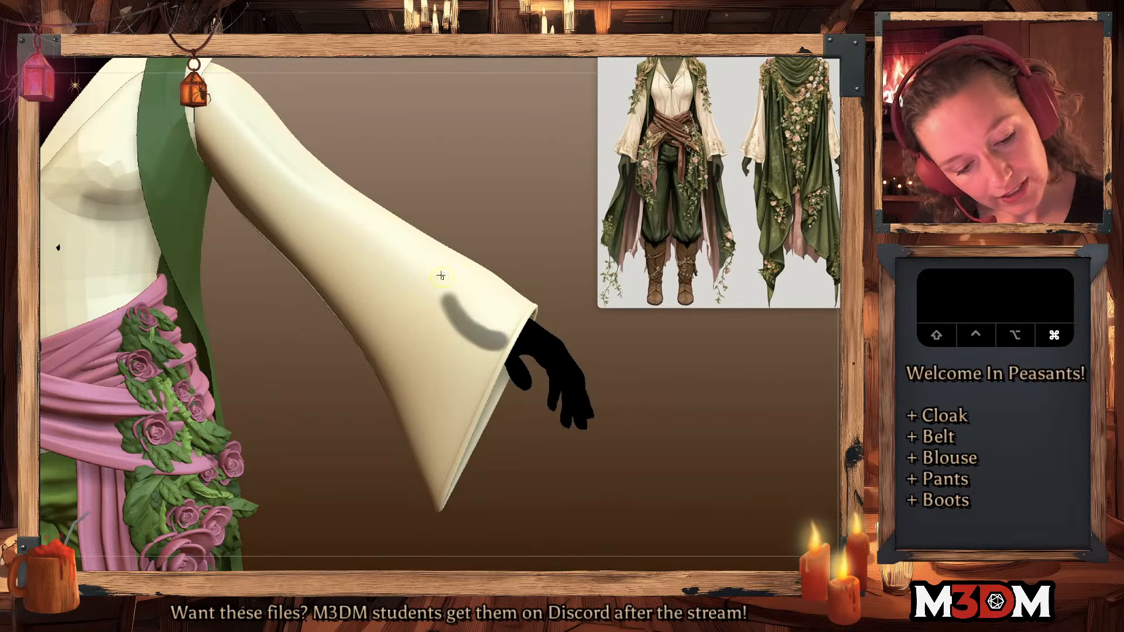
key("super+z")
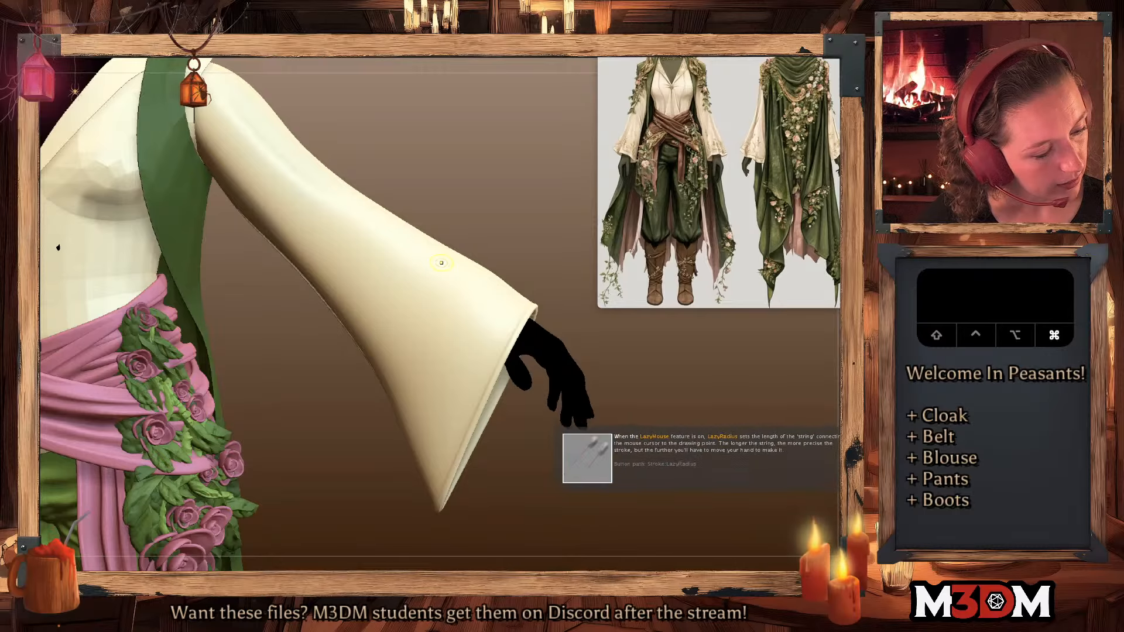
left_click_drag(486, 340, 385, 222, "super")
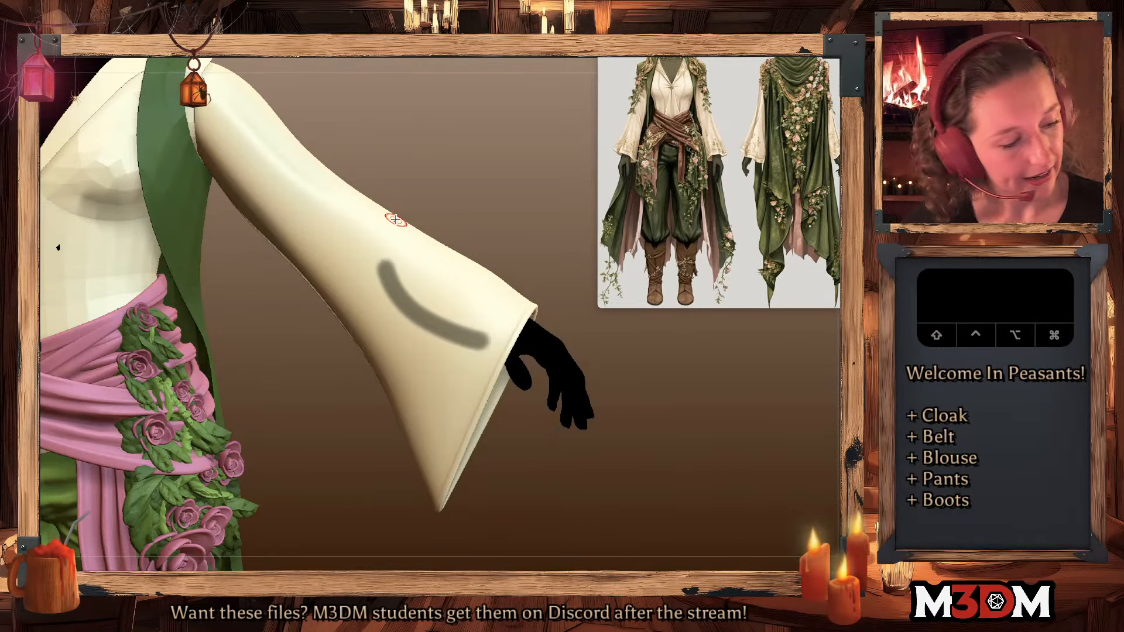
left_click(395, 220, "super")
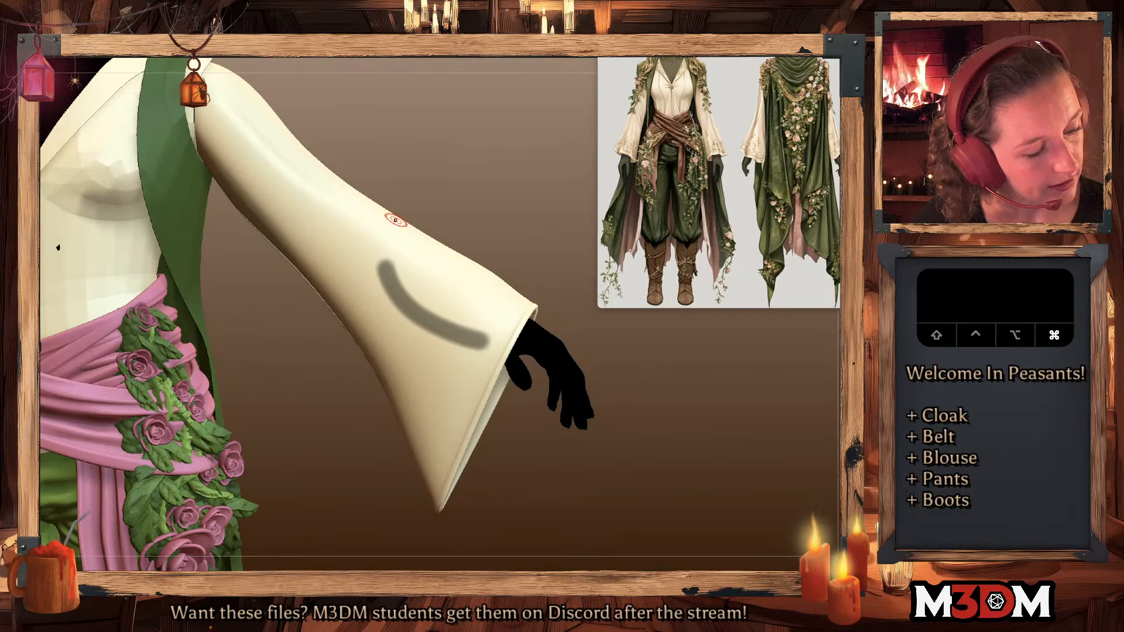
key("super+z")
- Adjust the brush settings, try two more curved mask strokes up from the cuff, and undo them
key("space")
left_click(467, 270)
mouse_move(487, 343)
left_mouse_down("super")
mouse_move(382, 278)
mouse_move(382, 243)
left_mouse_up("super")
key("space")
left_click(443, 258)
key("super+z")
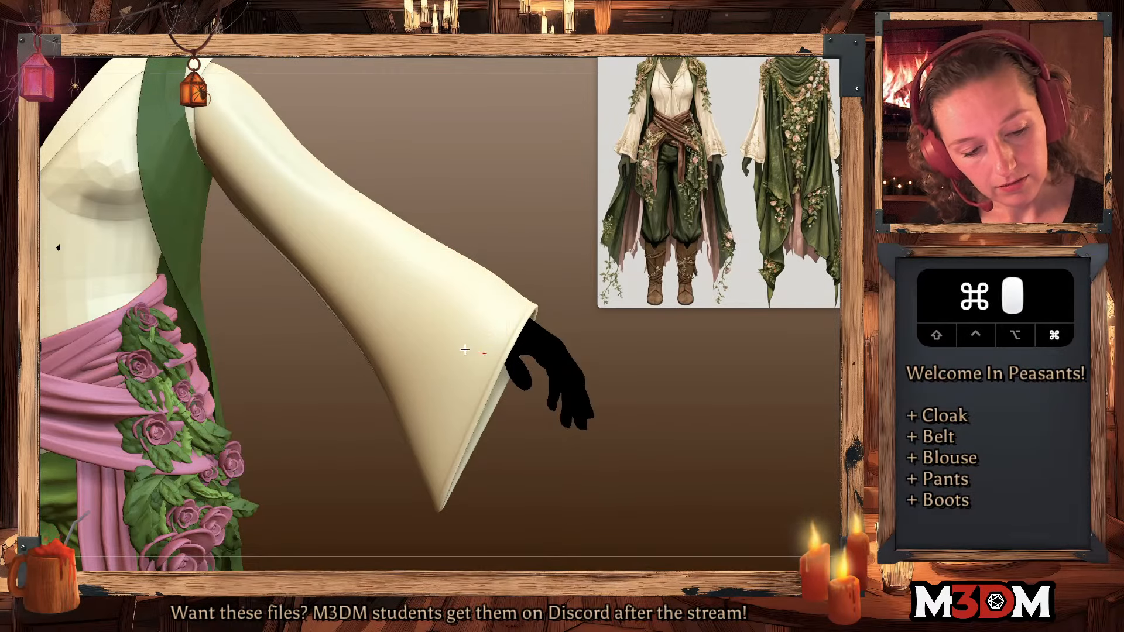
left_click_drag(485, 353, 370, 251, "super")
key("super+z")
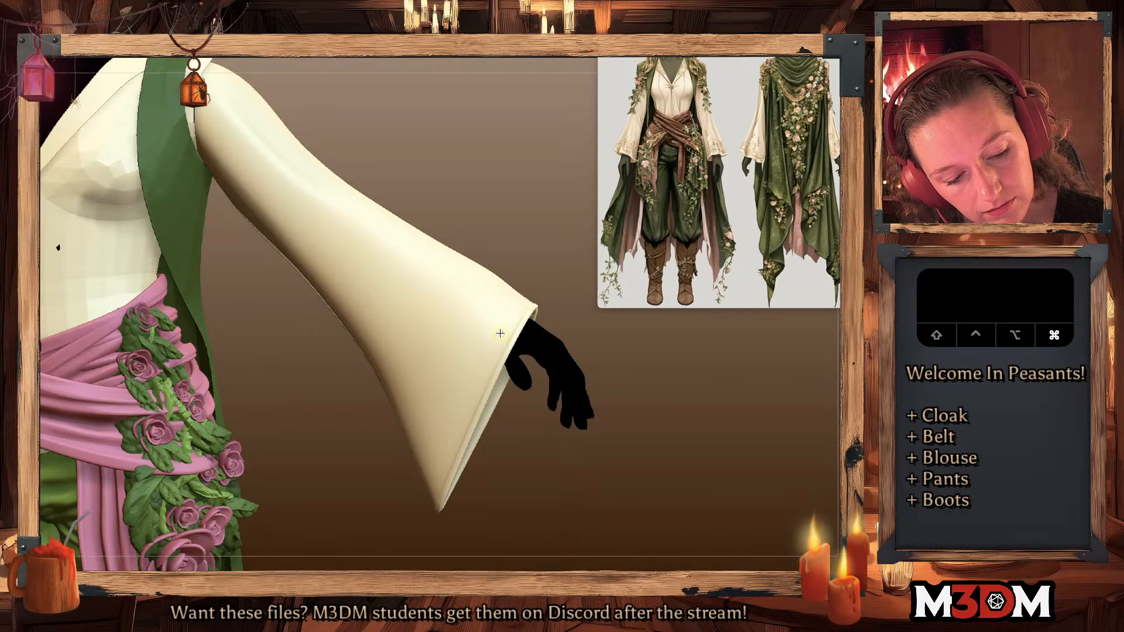
- Mask a curved stem from the cuff edge up the forearm, taper it with the mask inverted, and invert it back
mouse_move(498, 337)
left_mouse_down("super")
mouse_move(373, 246)
mouse_move(406, 320)
left_mouse_up("super")
left_click(492, 264, "super")
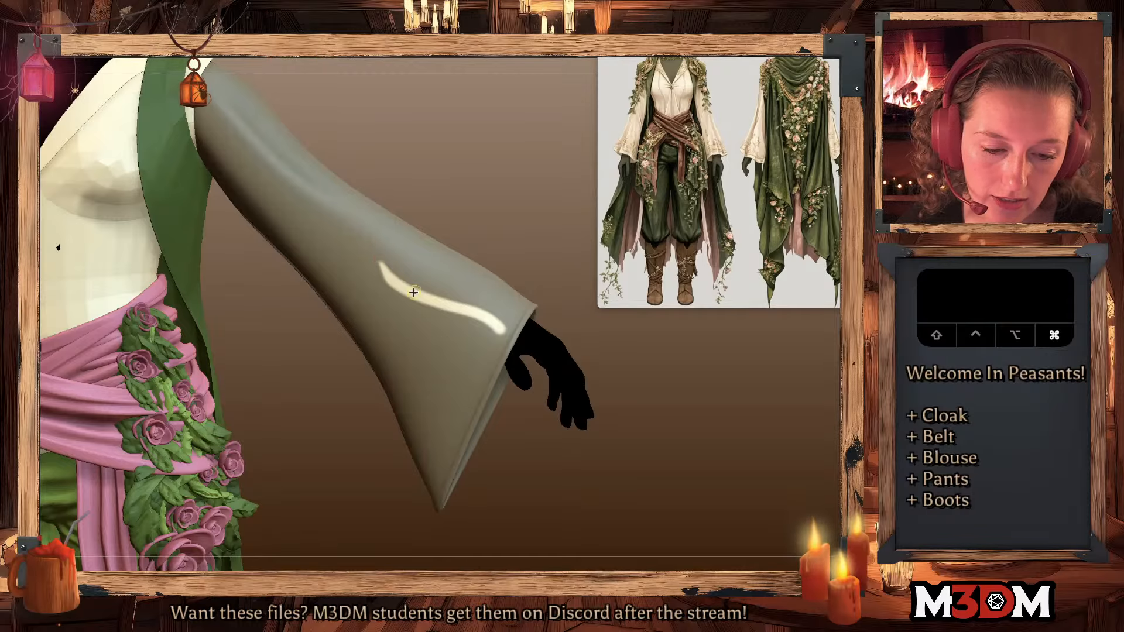
left_click_drag(363, 229, 457, 293, "super")
left_click_drag(363, 230, 436, 292, "super")
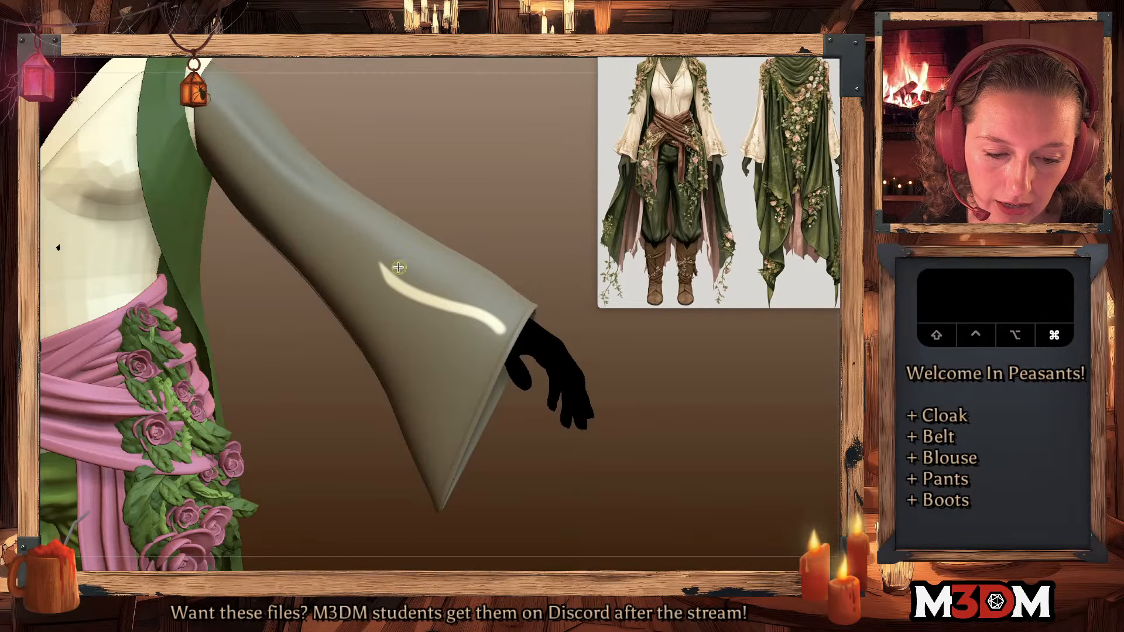
left_click_drag(383, 264, 462, 297, "super")
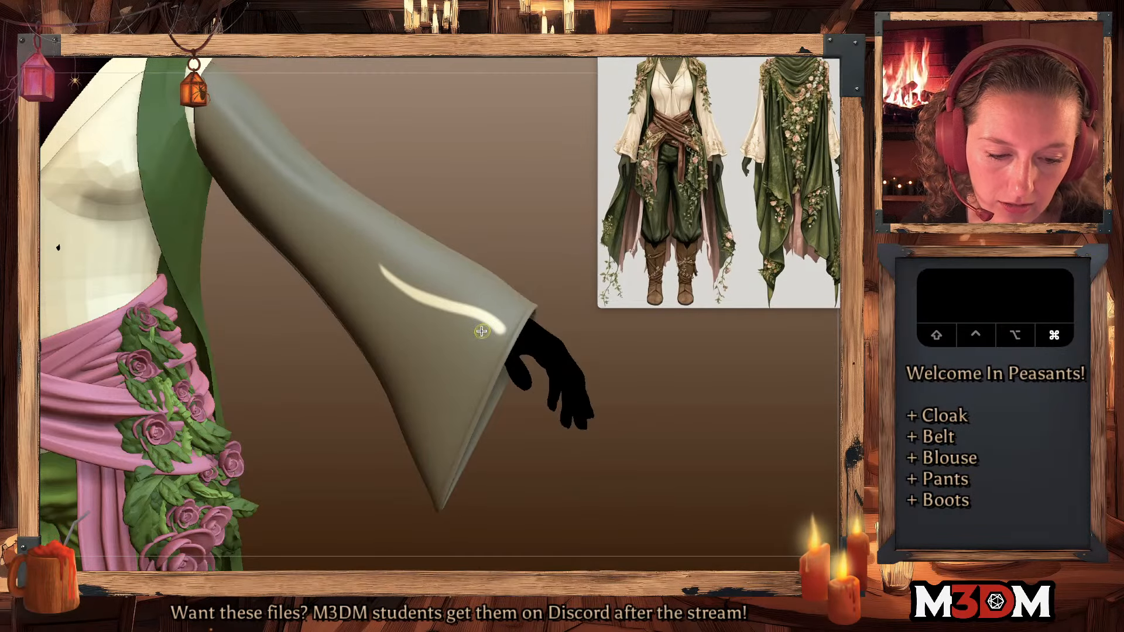
left_click(667, 396, "super")
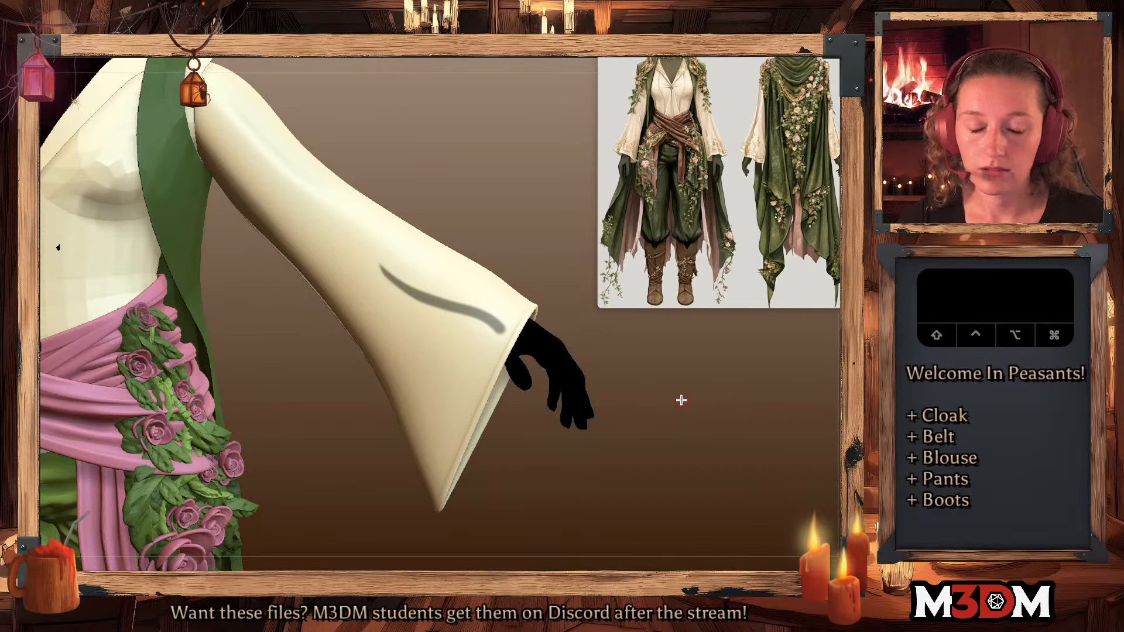
- Try masking two rounded leaf shapes above the stem, and undo them
mouse_move(484, 300)
left_mouse_down("super")
mouse_move(469, 275)
mouse_move(475, 291)
mouse_move(403, 244)
mouse_move(427, 268)
left_mouse_up("super")
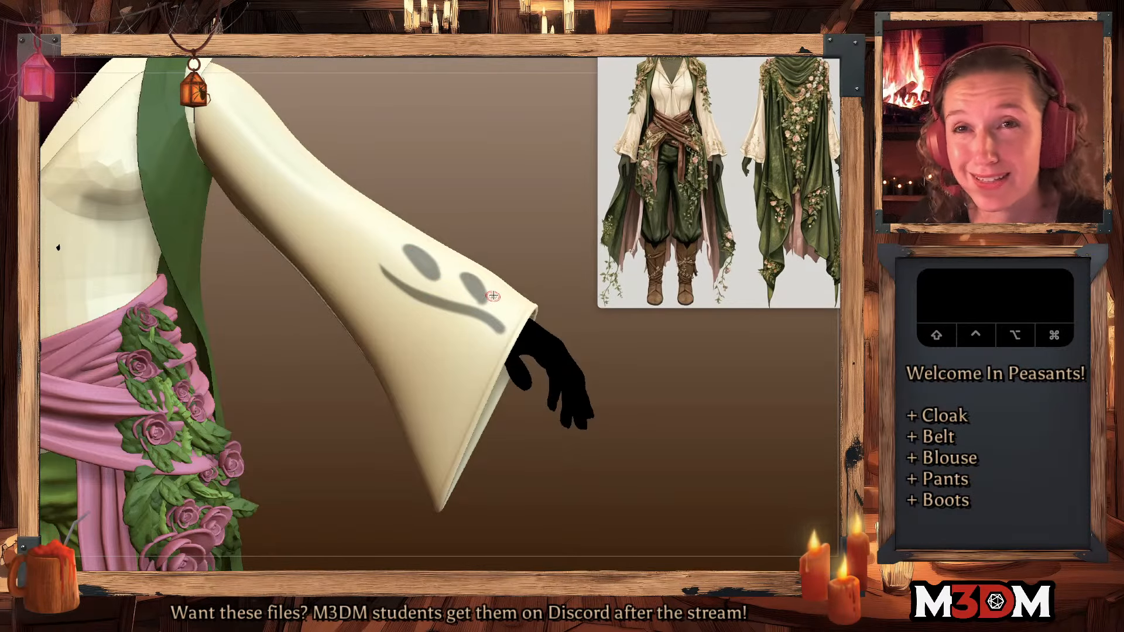
key("super+z")
key("super+z")
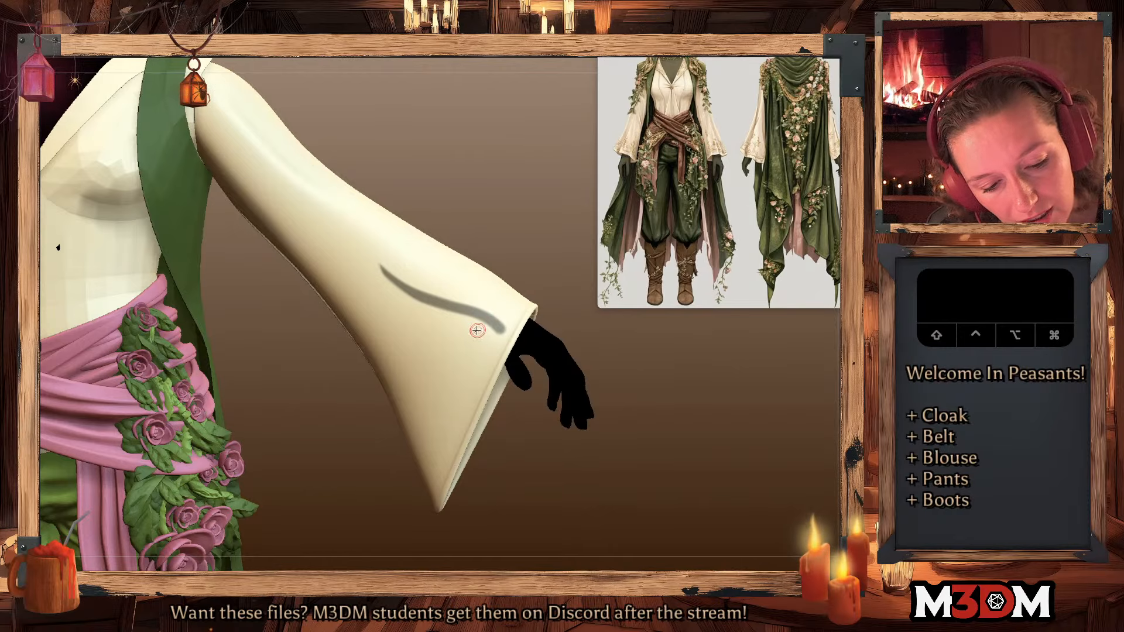
- Mask four leaf shapes along the stem, two below it and two above it
mouse_move(475, 331)
left_mouse_down("super")
mouse_move(443, 340)
mouse_move(468, 327)
mouse_move(389, 312)
mouse_move(362, 270)
left_mouse_up("super")
key("super+z")
key("super+z")
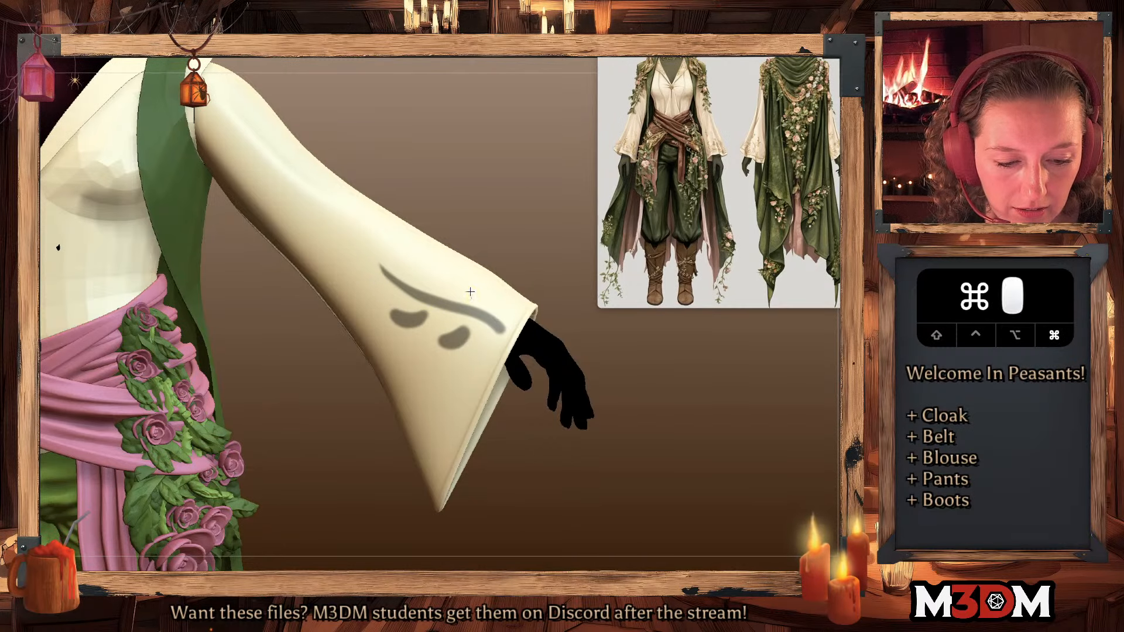
mouse_move(473, 296)
left_mouse_down("super")
mouse_move(466, 278)
mouse_move(417, 259)
mouse_move(430, 276)
left_mouse_up("super")
- Adjust the brush and mask one small dot on each side of the stem's upper tip
key("space")
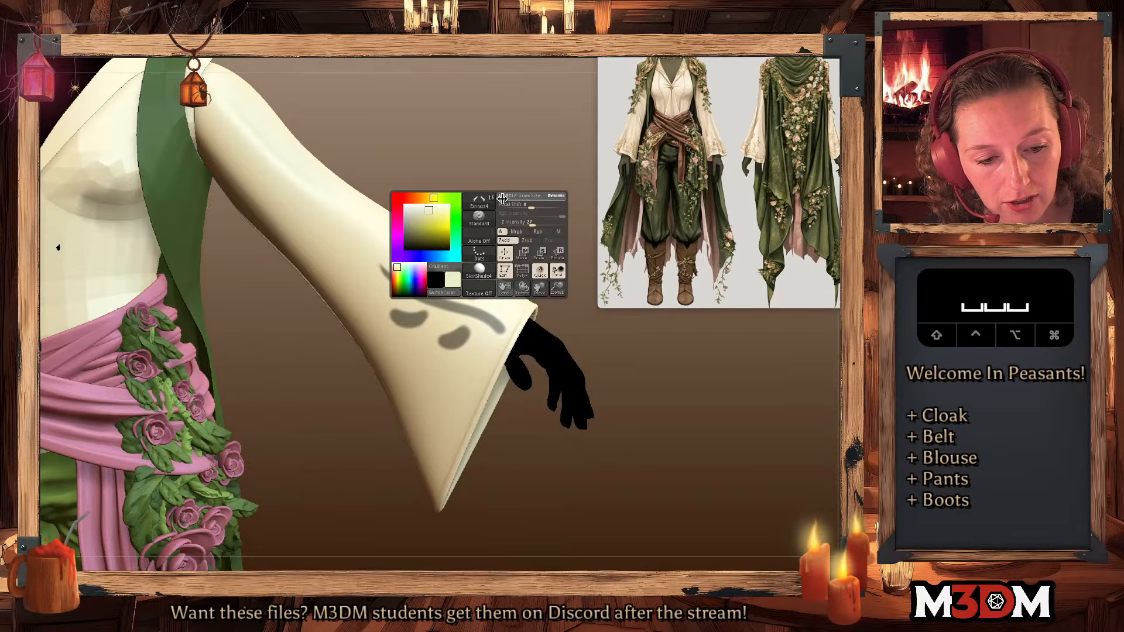
left_click_drag(374, 288, 386, 286, "super")
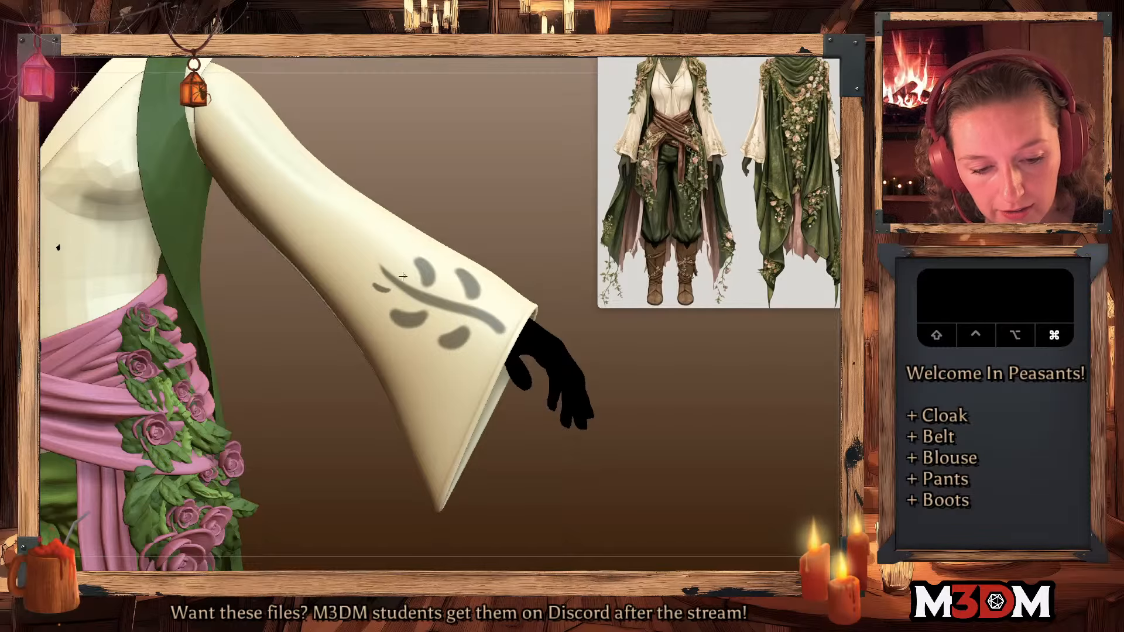
key("space")
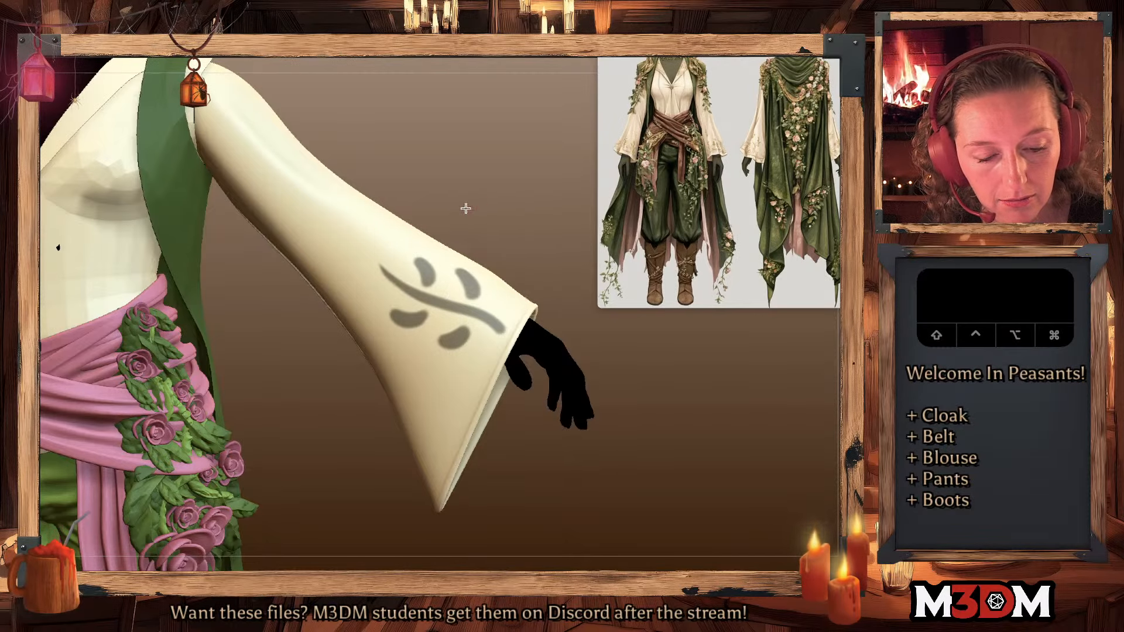
left_click(397, 262, "super")
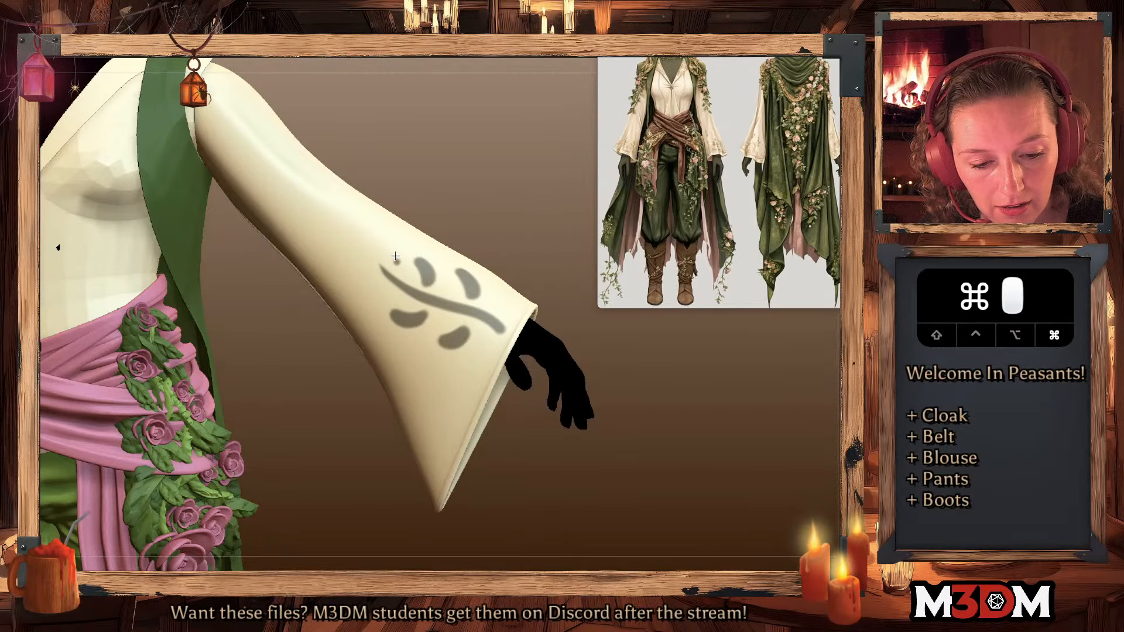
left_click(379, 289, "super")
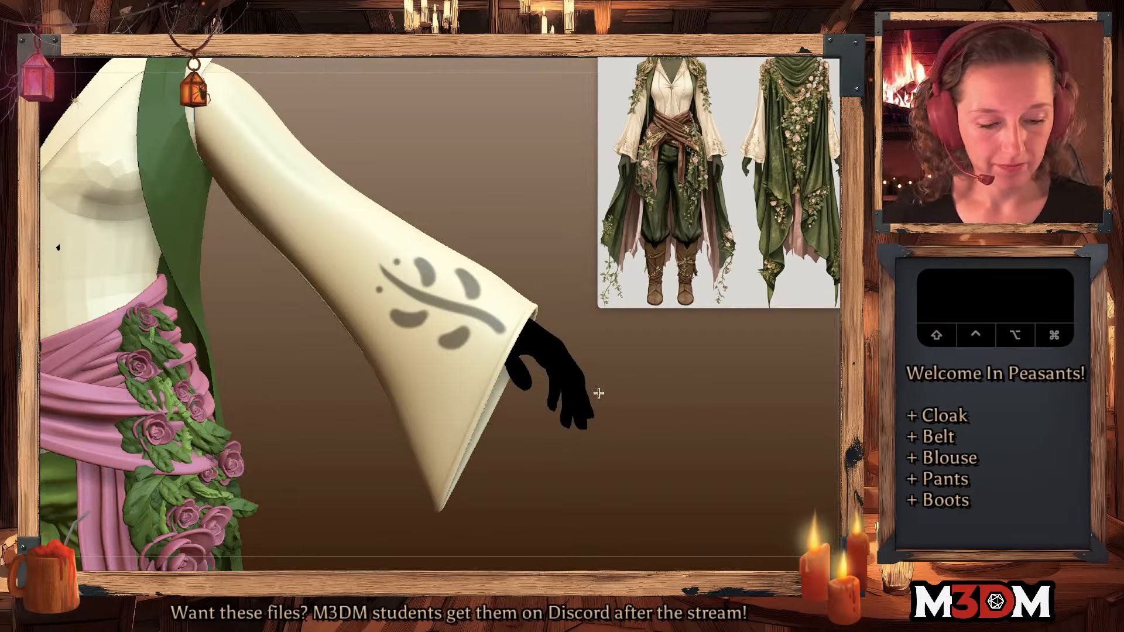
- Mask a second curved line from the stem's cuff end sweeping back beneath the lower leaves
left_click_drag(662, 397, 615, 398)
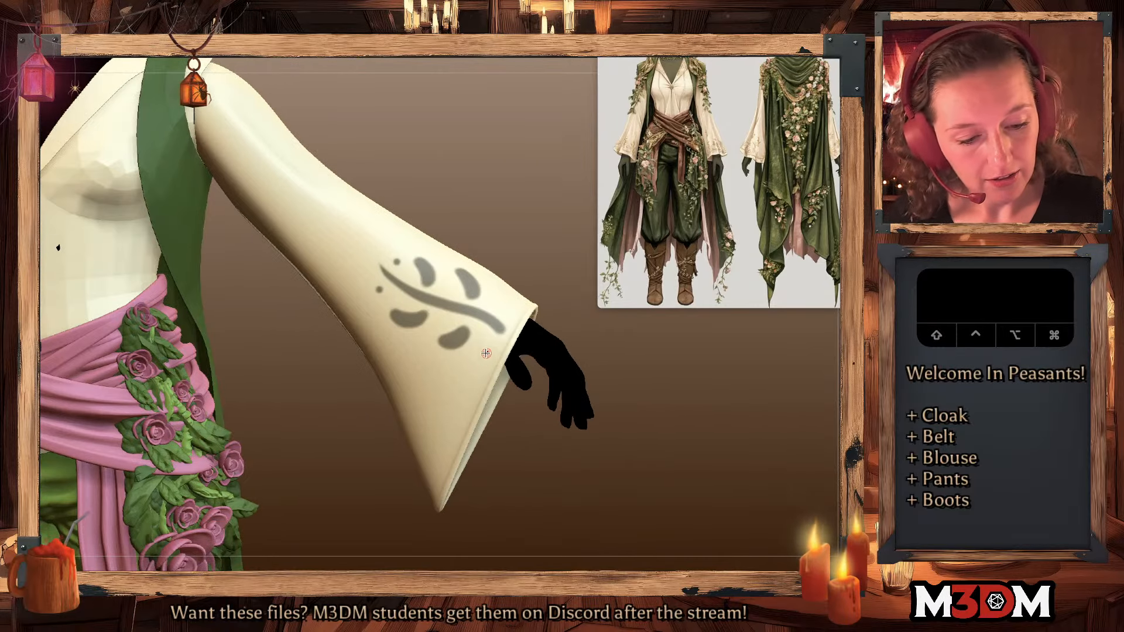
mouse_move(498, 332)
left_mouse_down("super")
mouse_move(487, 352)
mouse_move(396, 367)
left_mouse_up("super")
key("super+z")
left_click_drag(501, 326, 397, 369, "super")
- Invert the sleeve mask and trim the two upper leaves into sharper, pointed shapes
left_click_drag(670, 408, 666, 408)
left_click(659, 421, "super")
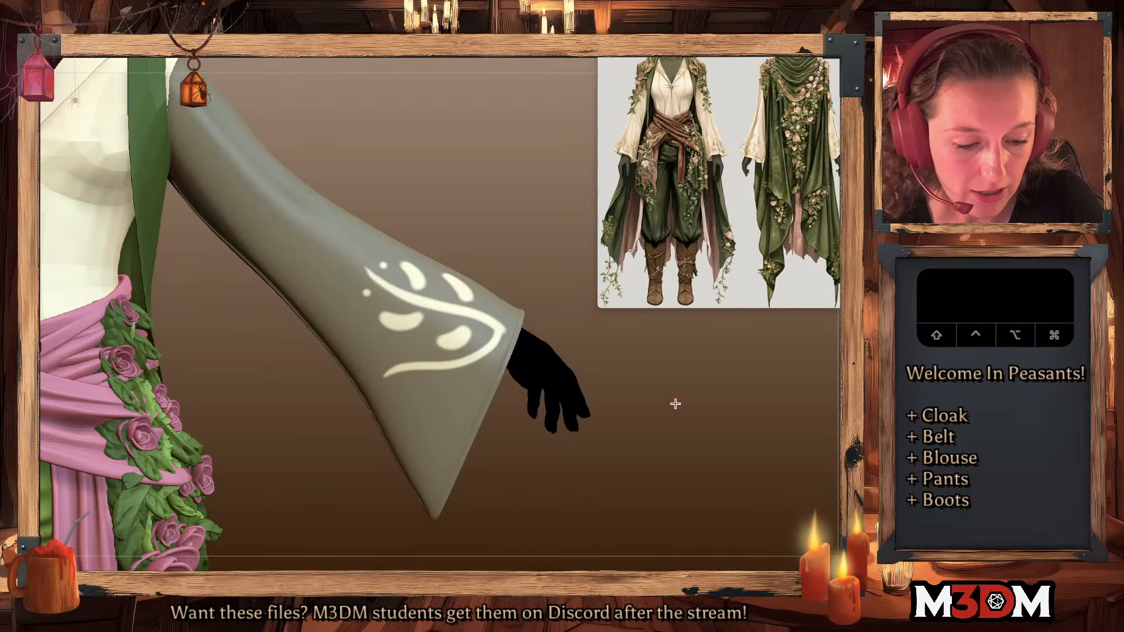
left_click(694, 416, "super")
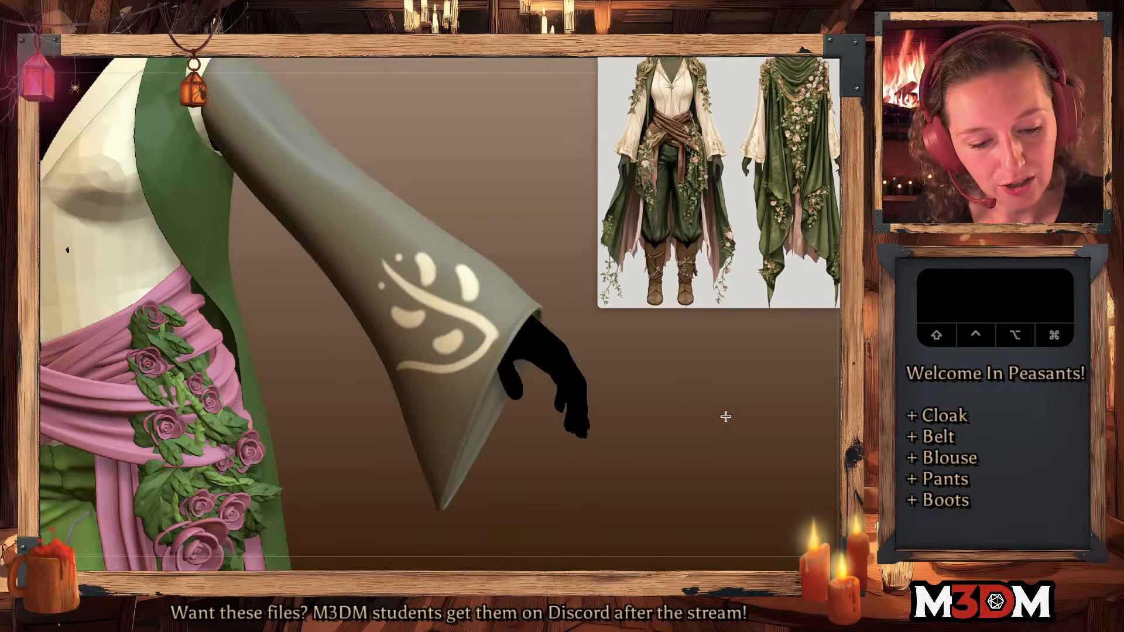
left_click_drag(436, 285, 406, 233, "super")
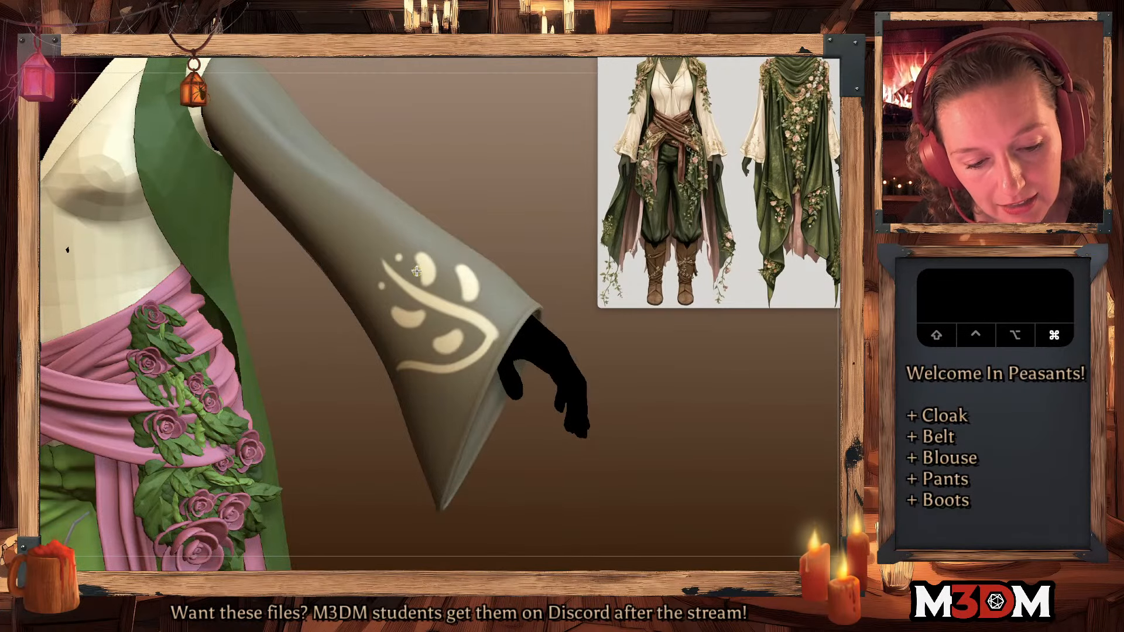
mouse_move(428, 278)
left_mouse_down("super")
mouse_move(404, 233)
mouse_move(456, 294)
mouse_move(481, 279)
mouse_move(498, 303)
left_mouse_up("super")
left_click(409, 246, "super")
- Trim the upper edges of the two lower leaves into points and invert the sleeve mask back
left_click_drag(390, 311, 379, 303, "super")
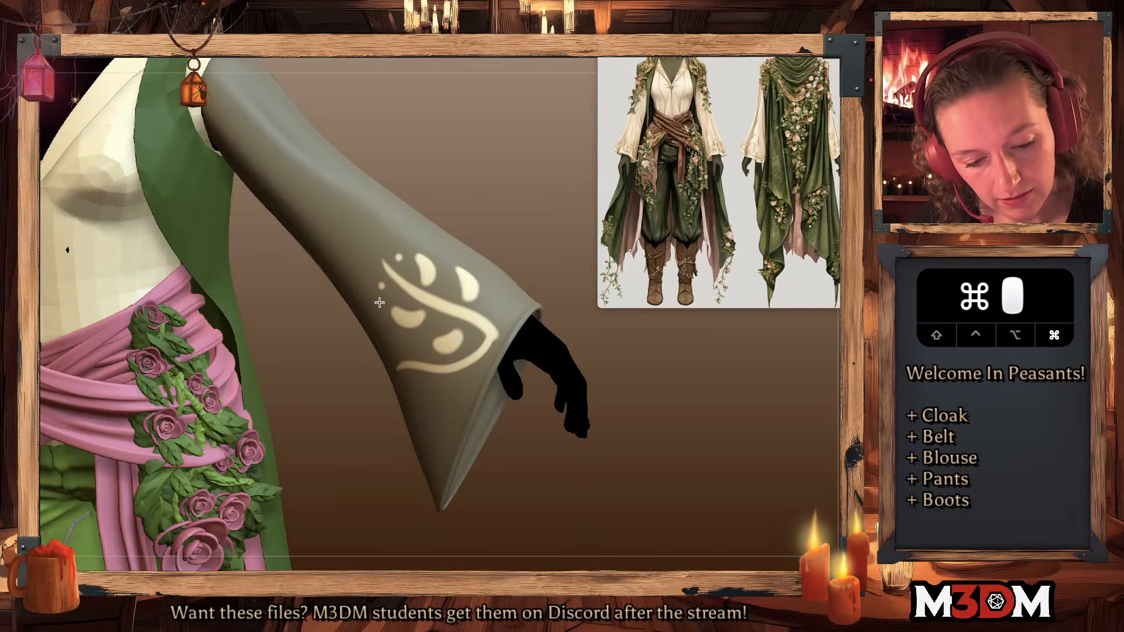
left_click_drag(423, 336, 436, 341, "super")
left_click_drag(518, 193, 486, 224)
left_click_drag(390, 307, 438, 340, "super")
left_click(427, 338, "super")
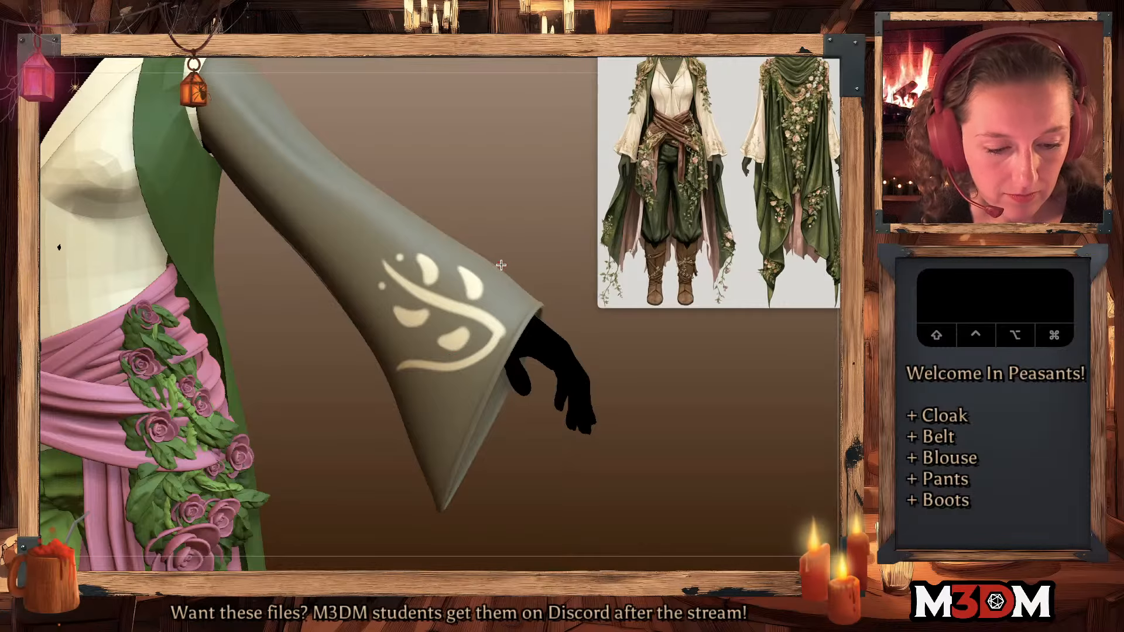
left_click(529, 228, "super")
left_click_drag(679, 418, 642, 404)
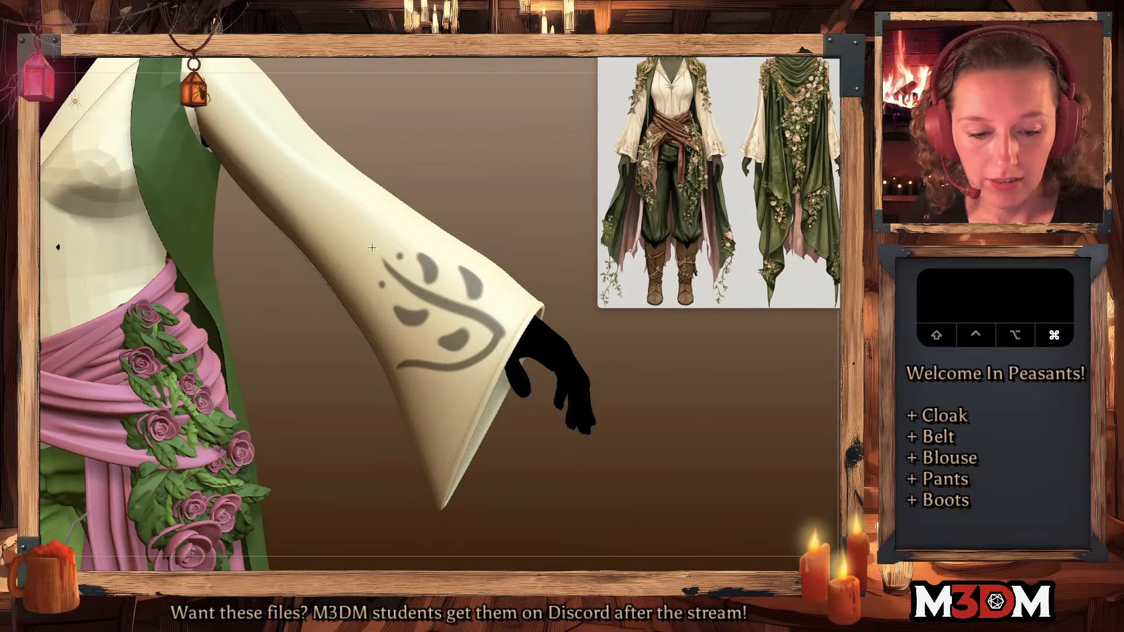
- Mask two more dots trailing from the stem's tip up the forearm
left_click(370, 245, "super")
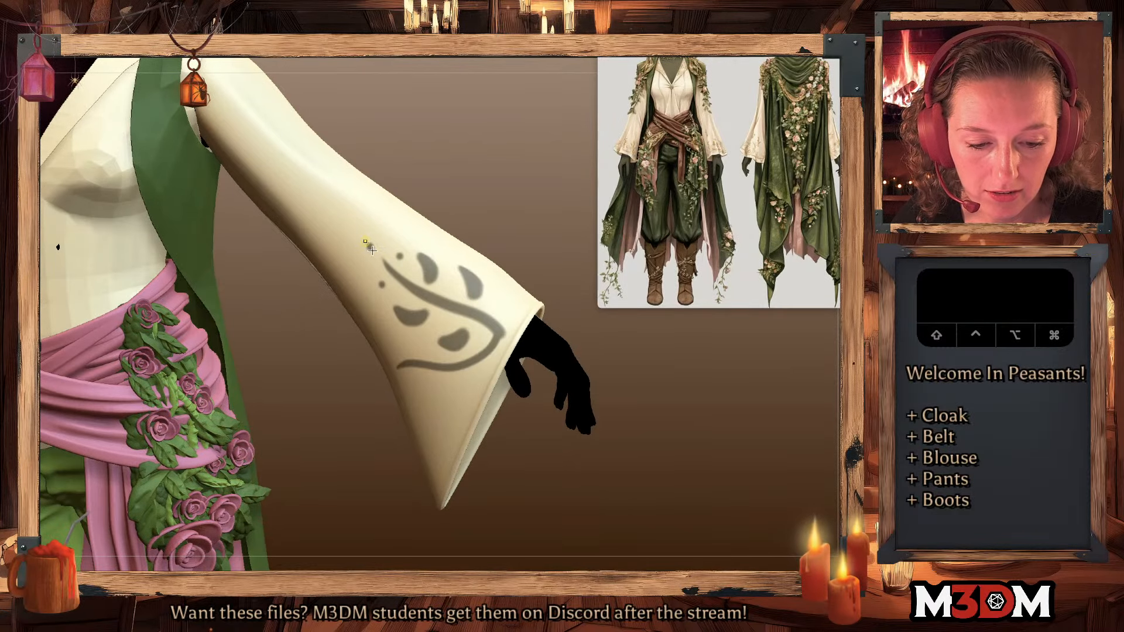
left_click(367, 246, "super")
left_click(346, 227, "super")
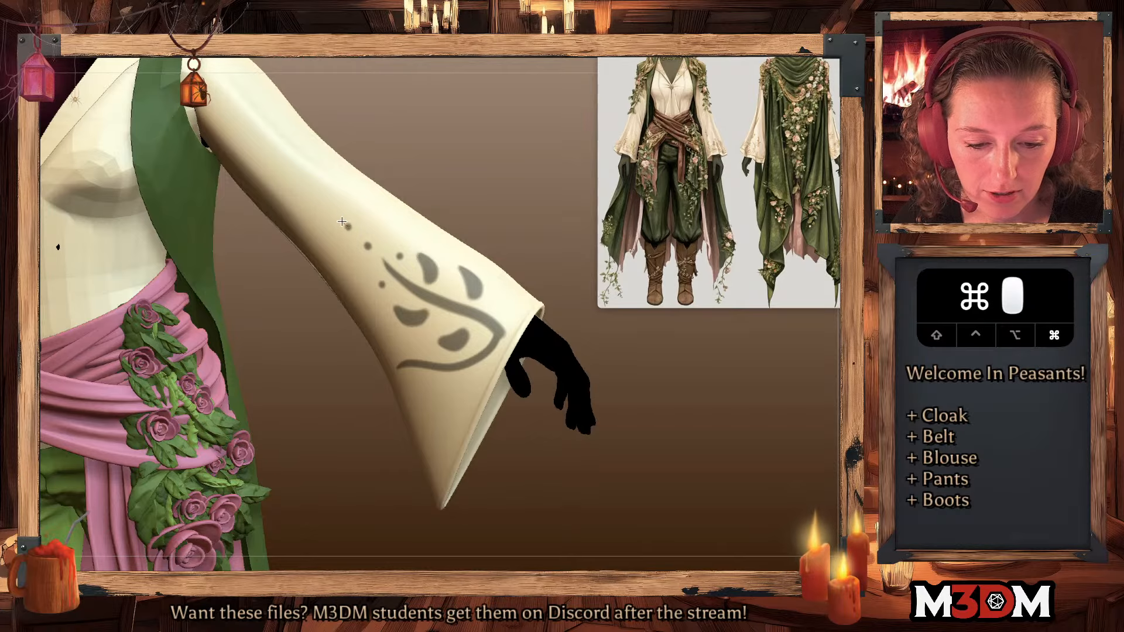
left_click(686, 416, "alt")
left_click_drag(685, 416, 719, 345, "alt")
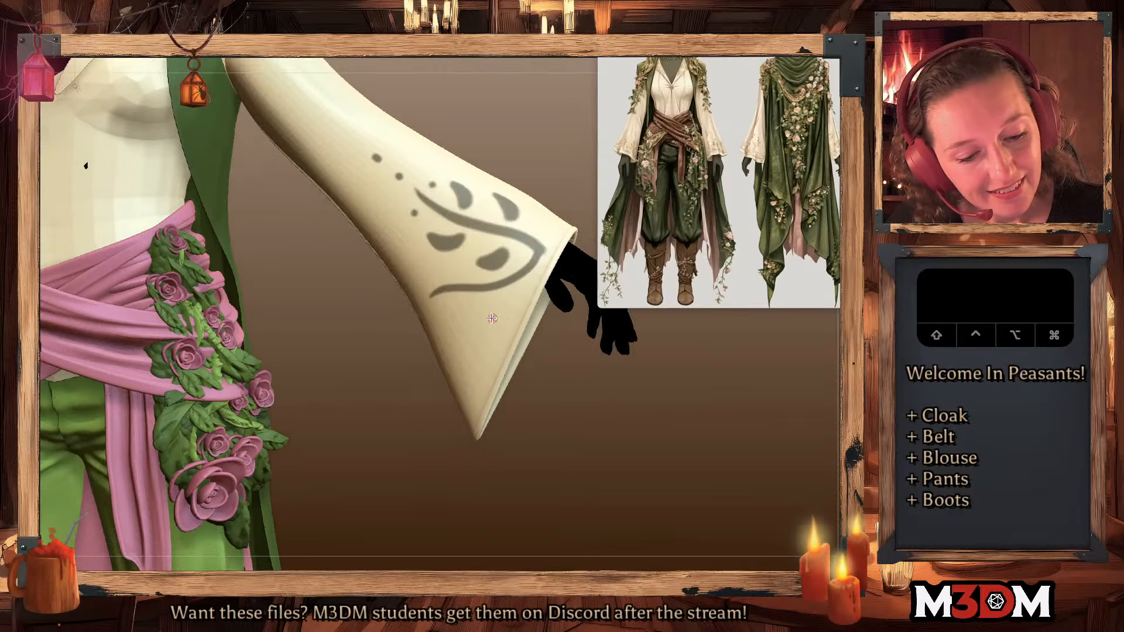
- Mask a curved branch from the vine's lower line, sweeping back and up toward the forearm beside the leaves
left_click_drag(642, 391, 635, 398)
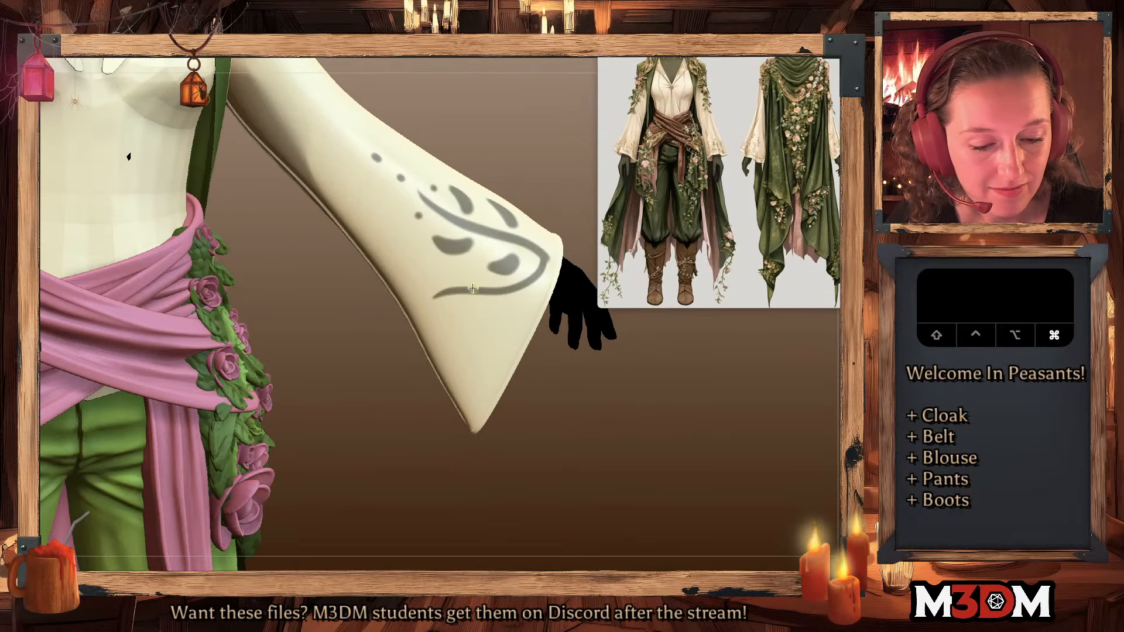
mouse_move(473, 288)
left_mouse_down("super")
mouse_move(412, 258)
mouse_move(389, 180)
left_mouse_up("super")
key("super+z")
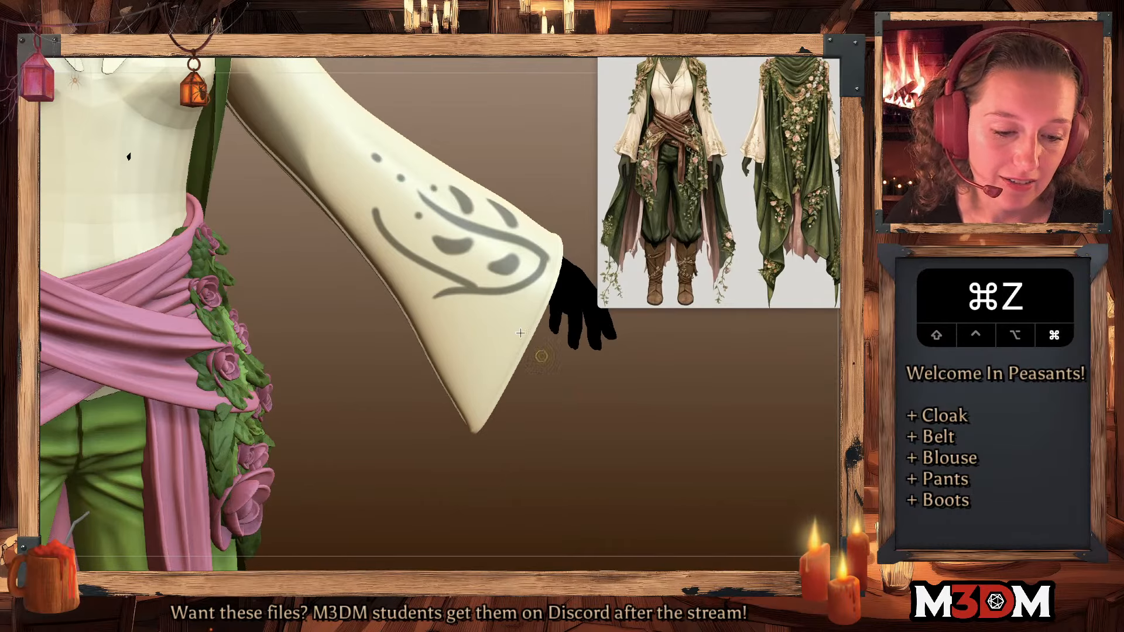
mouse_move(498, 287)
left_mouse_down("super")
mouse_move(392, 234)
mouse_move(391, 176)
left_mouse_up("super")
left_click(615, 401, "super")
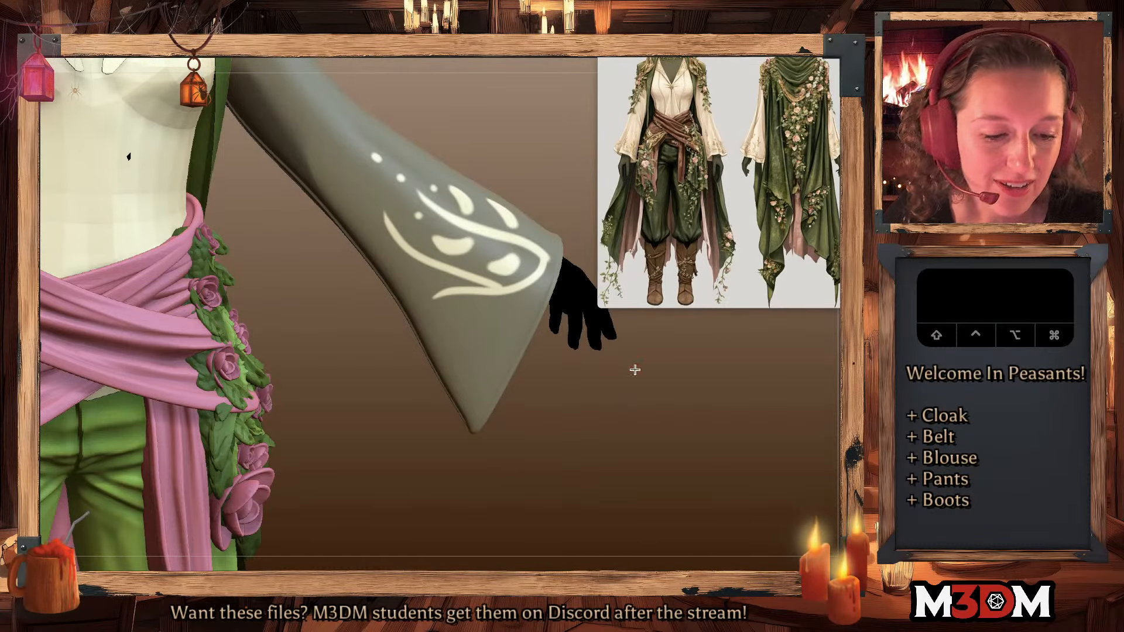
left_click(561, 365, "super")
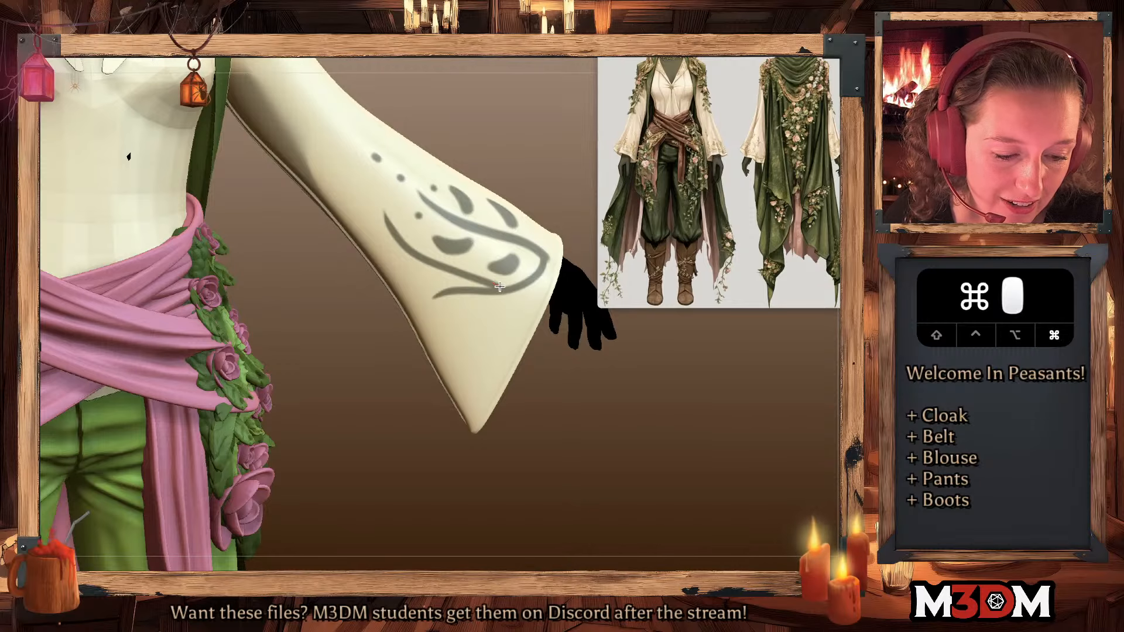
- Mask a deep U-shaped curve below the vine, spanning the sleeve's flared part, and check the pattern with the mask inverted
left_click_drag(637, 400, 591, 381)
mouse_move(525, 307)
left_mouse_down("super")
mouse_move(477, 358)
mouse_move(411, 291)
left_mouse_up("super")
left_click(567, 399, "super")
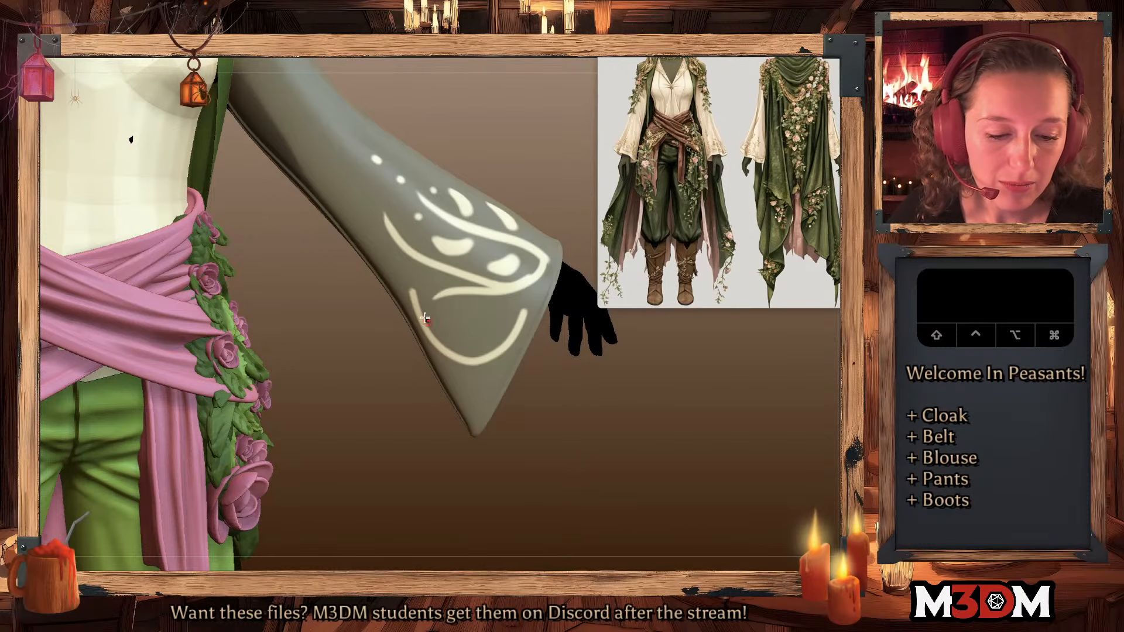
left_click(580, 412, "super")
- Mask two leaf shapes inside the U-shaped curve and check the pattern with the mask inverted
mouse_move(500, 333)
left_mouse_down("super")
mouse_move(483, 316)
mouse_move(502, 327)
mouse_move(450, 328)
mouse_move(467, 349)
left_mouse_up("super")
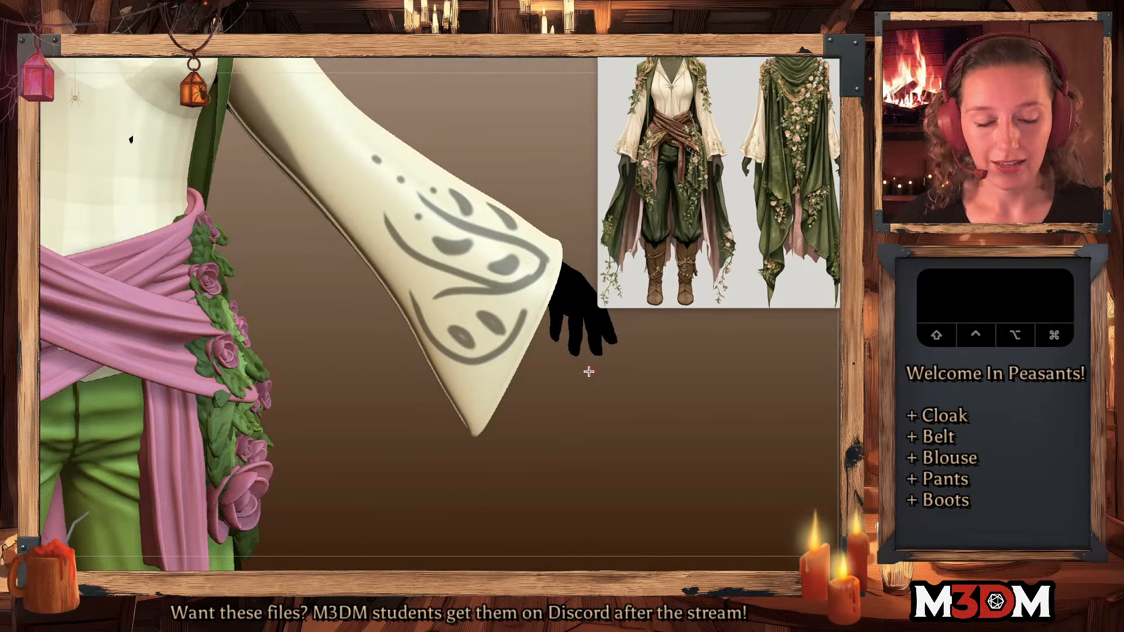
left_click_drag(455, 332, 475, 348, "super")
left_click(475, 348, "super")
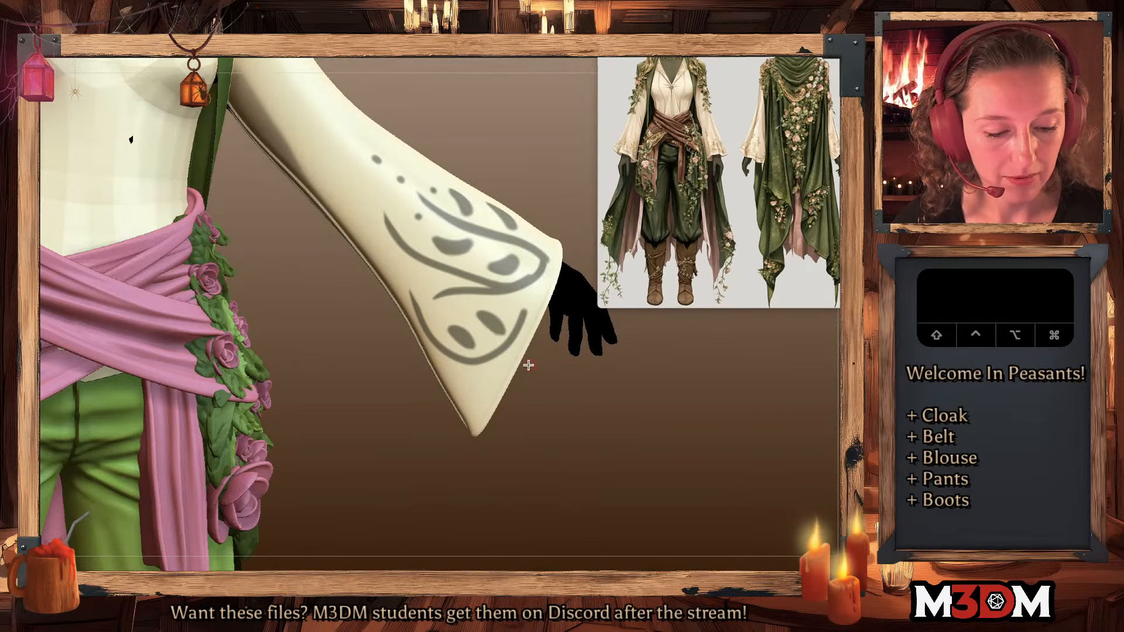
left_click(541, 403, "super")
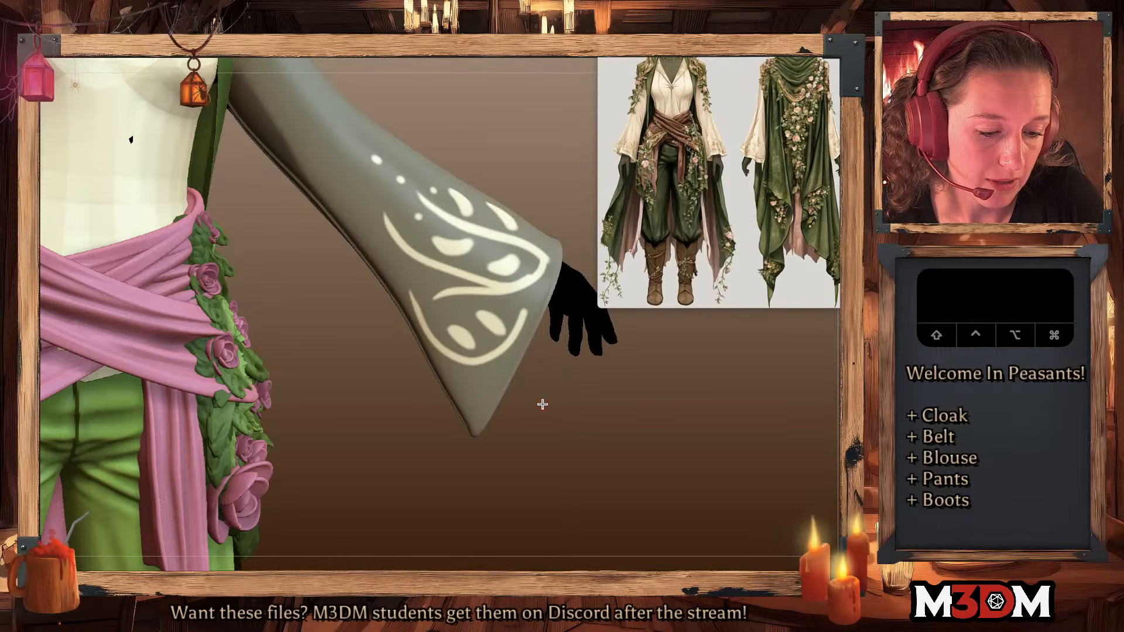
left_click(540, 402, "super")
- Mask a long curved line from the sleeve's pointed tip up along its rear edge and invert the mask
left_click_drag(561, 422, 469, 383)
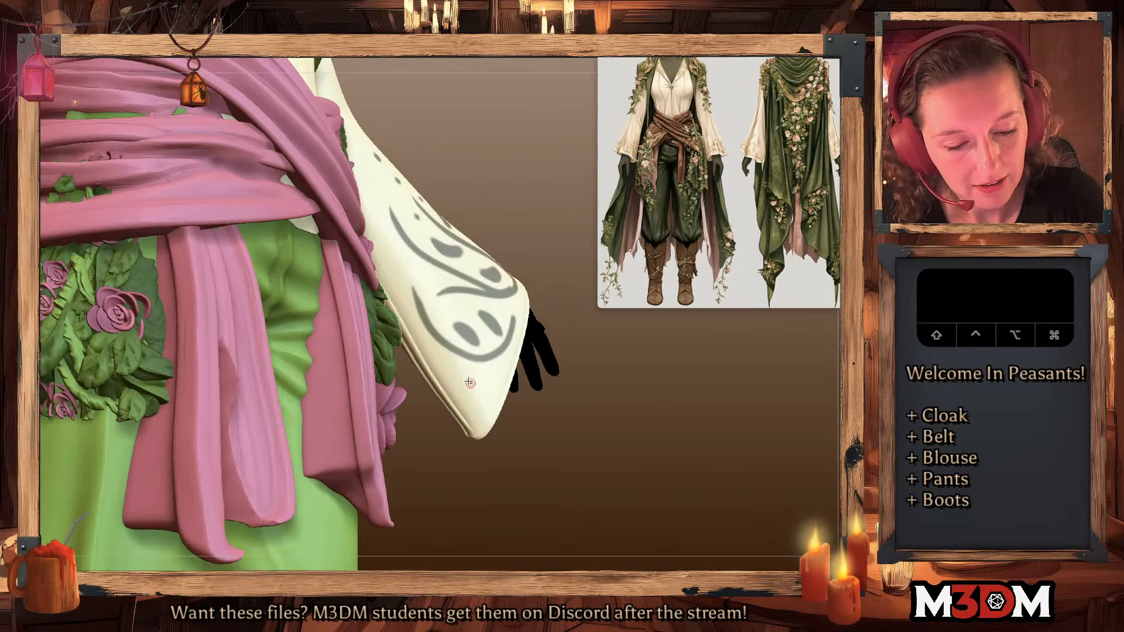
left_click(489, 424, "super")
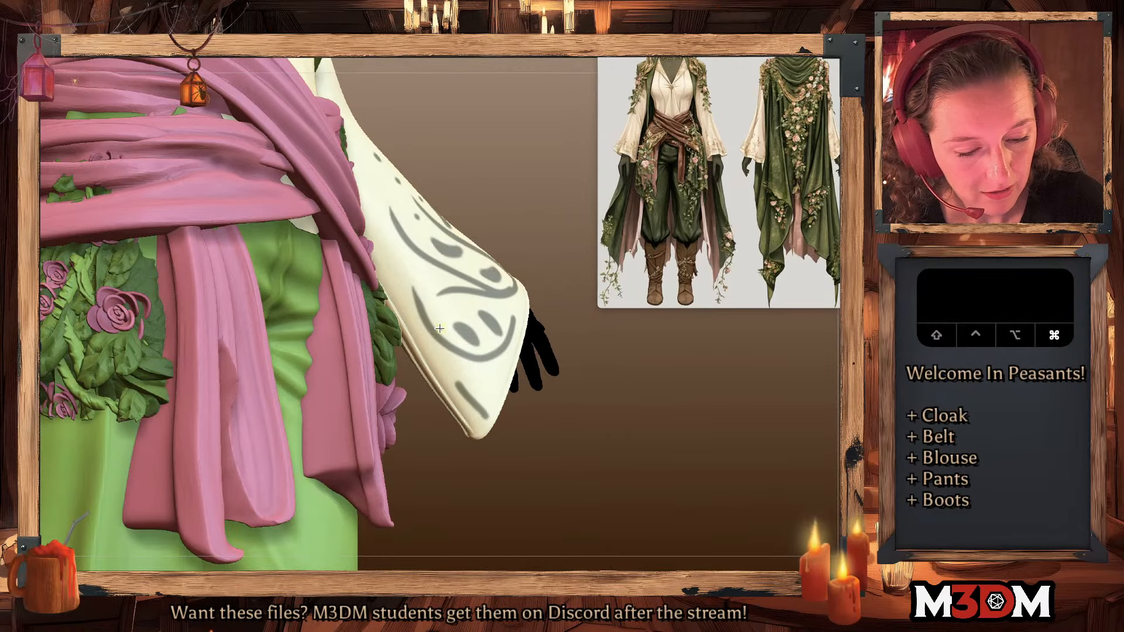
left_click_drag(484, 422, 424, 333, "super")
left_click(607, 436, "super")
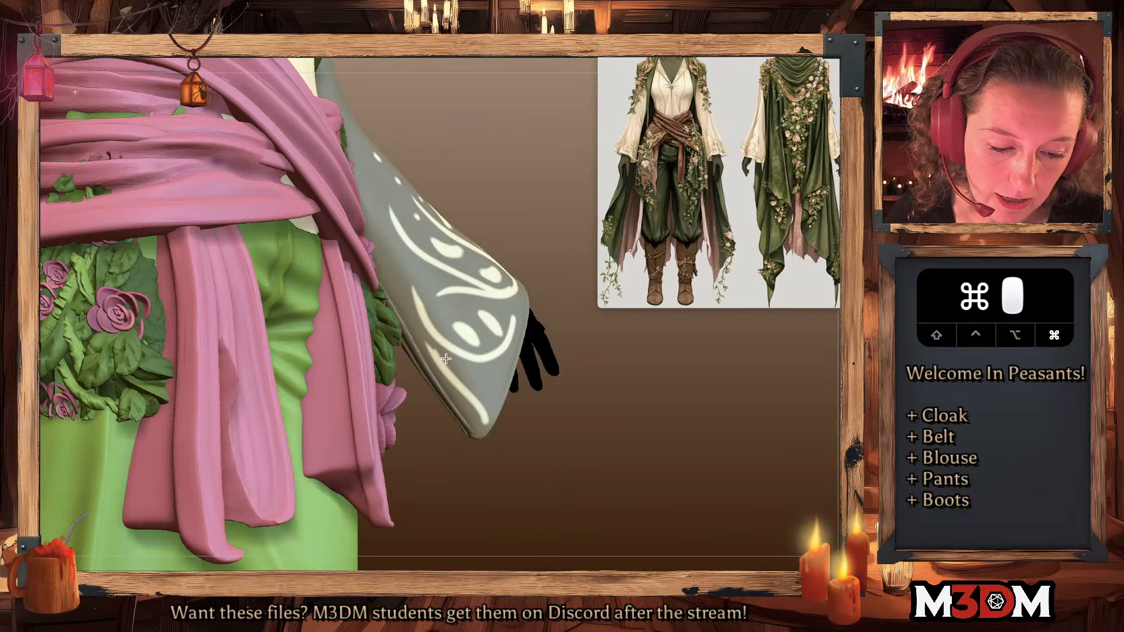
mouse_move(665, 427)
left_mouse_down()
mouse_move(674, 446)
mouse_move(679, 428)
left_mouse_up()
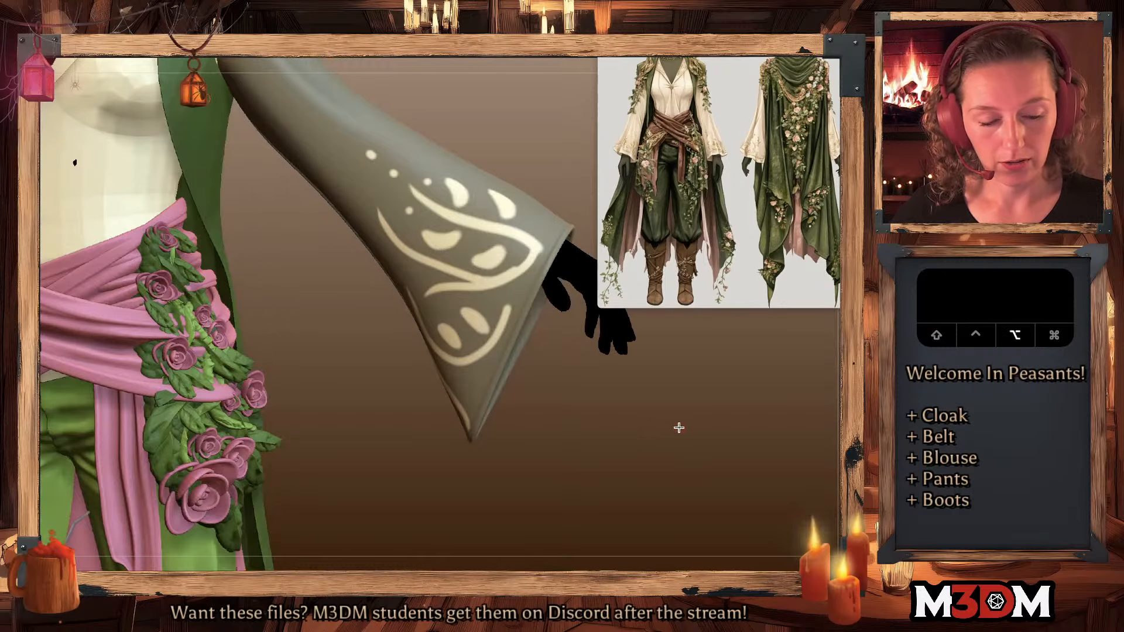
- Invert the sleeve mask and turn the masked ornament into its own polygroup, displaying the polygroup colors
left_click_drag(675, 380, 666, 423, "alt")
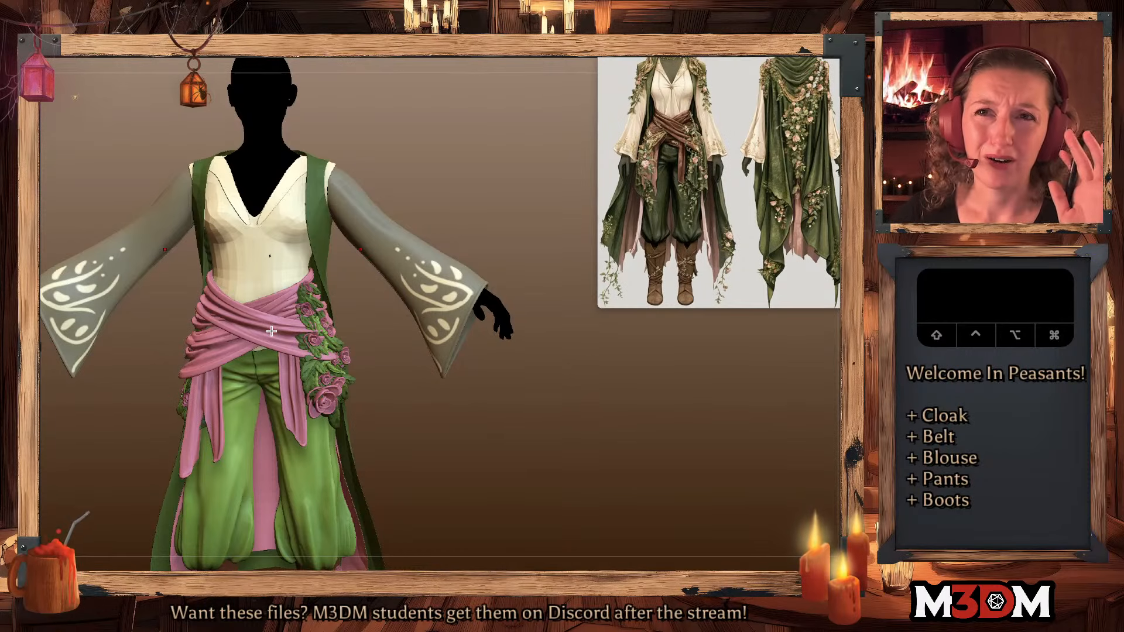
left_click(567, 400, "super")
key("shift+f")
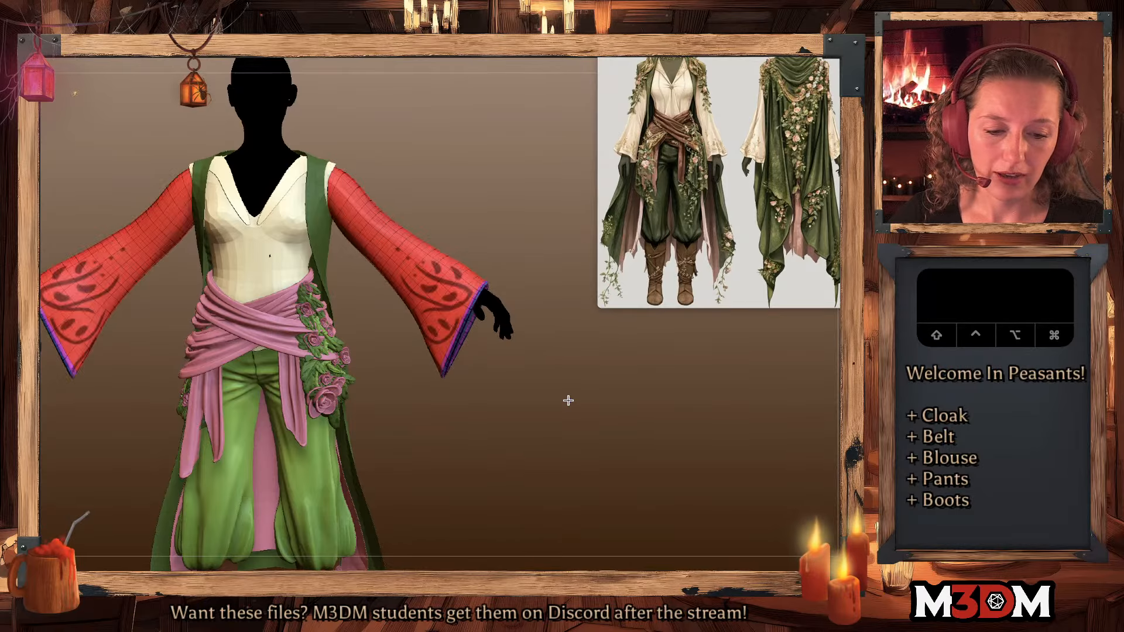
key("shift+f")
key("super+w")
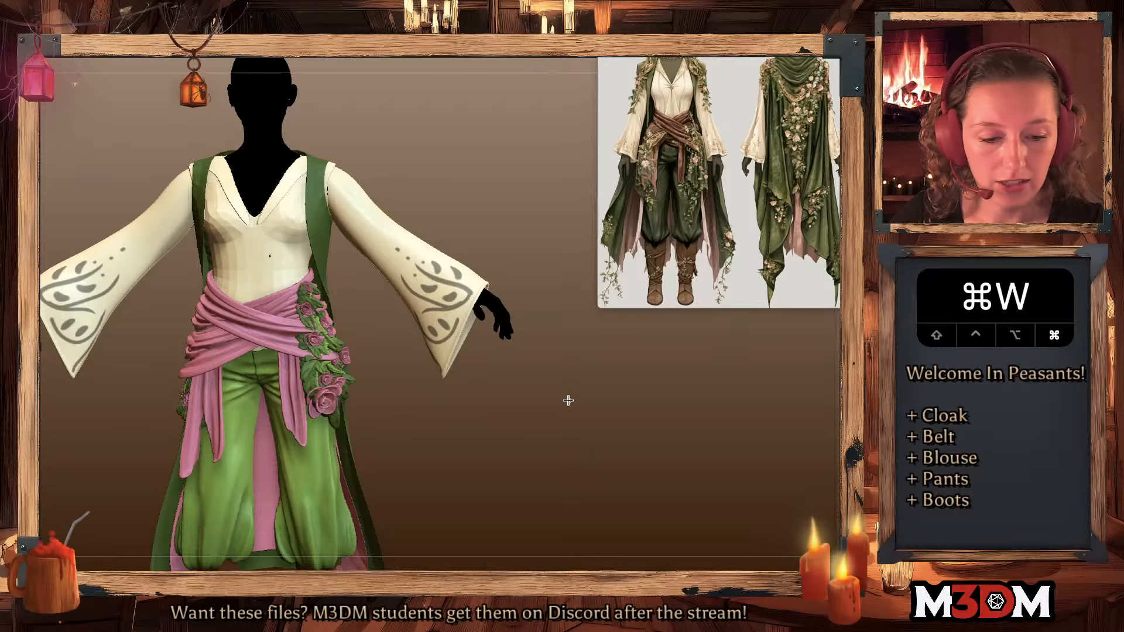
key("shift+f")
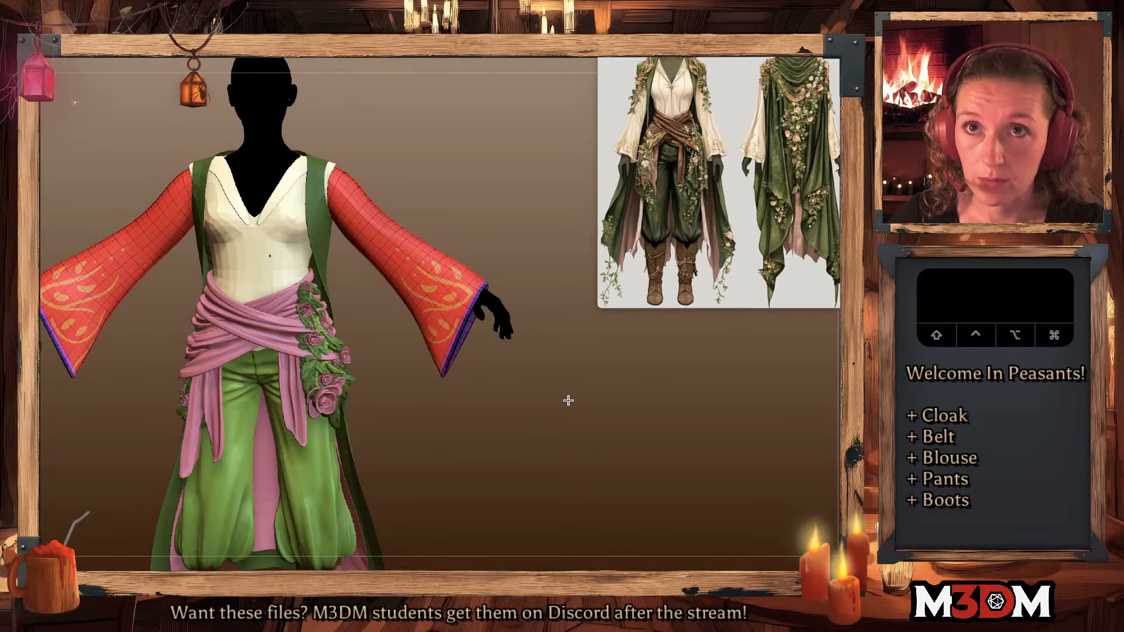
- Isolate the ornament polygroup on both sleeves, hiding the remaining sleeve surface
key("shift+f")
key("shift+f")
key("shift+f")
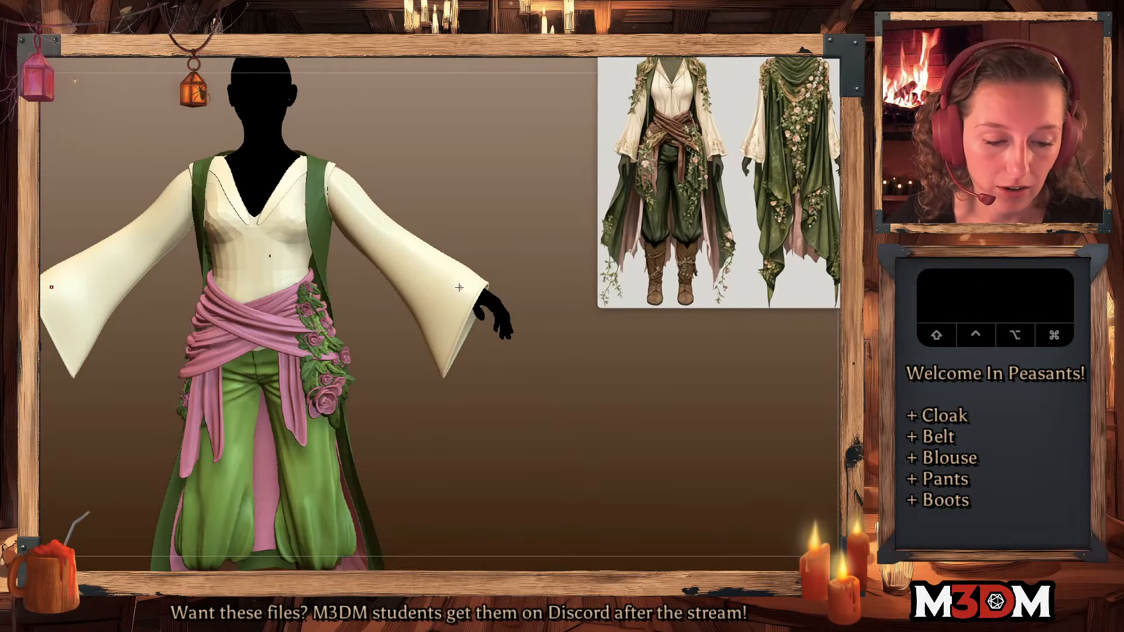
left_click(479, 266, "shift+super")
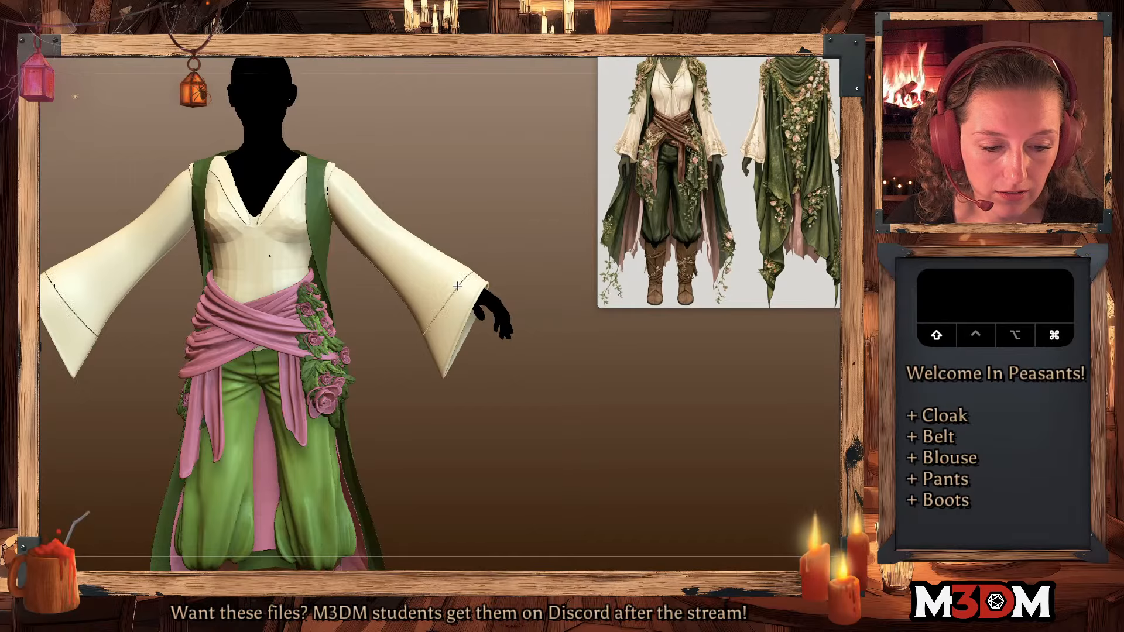
key("super+shift+a")
key("super+shift+a")
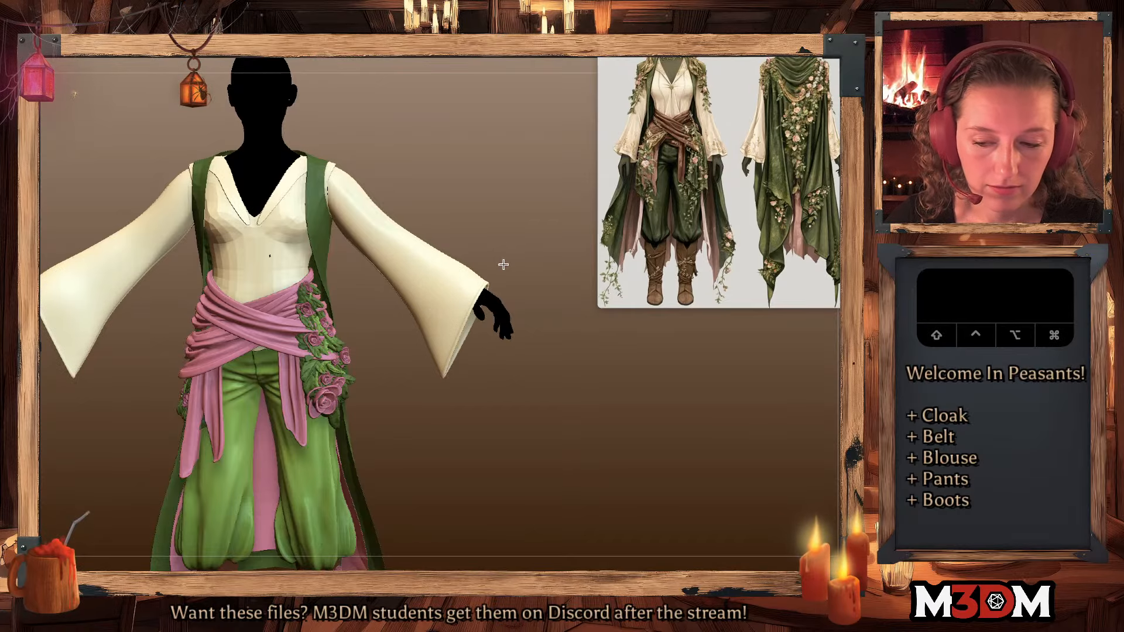
key("b")
key("t")
left_click(536, 495)
key("shift+f")
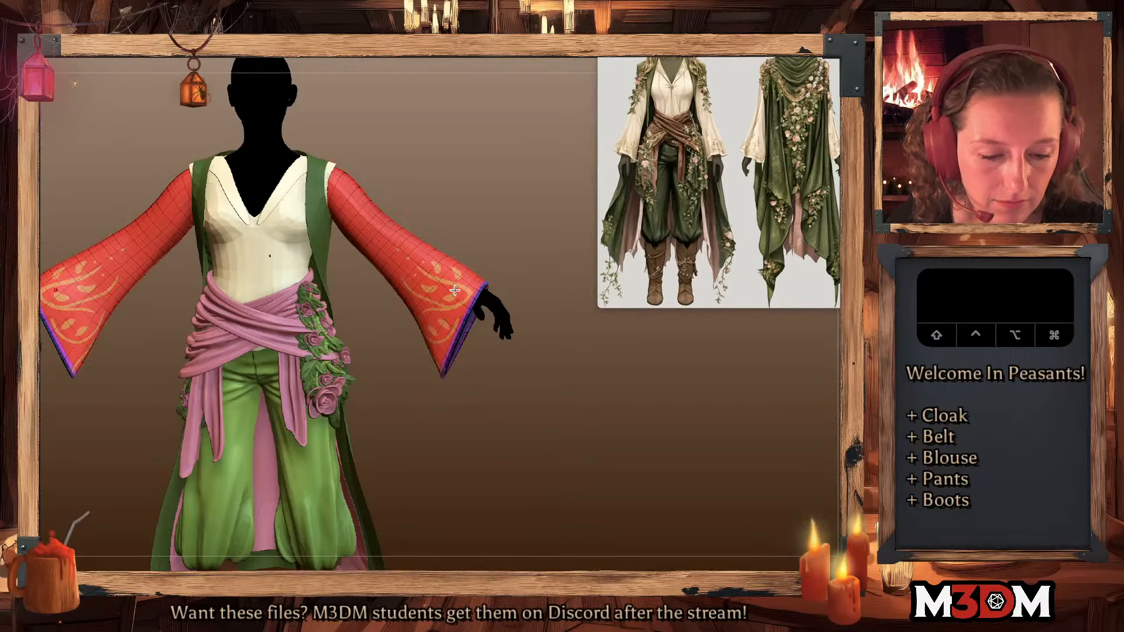
key("super+shift+a")
left_click(480, 249, "shift+super")
left_click(460, 275, "shift+super")
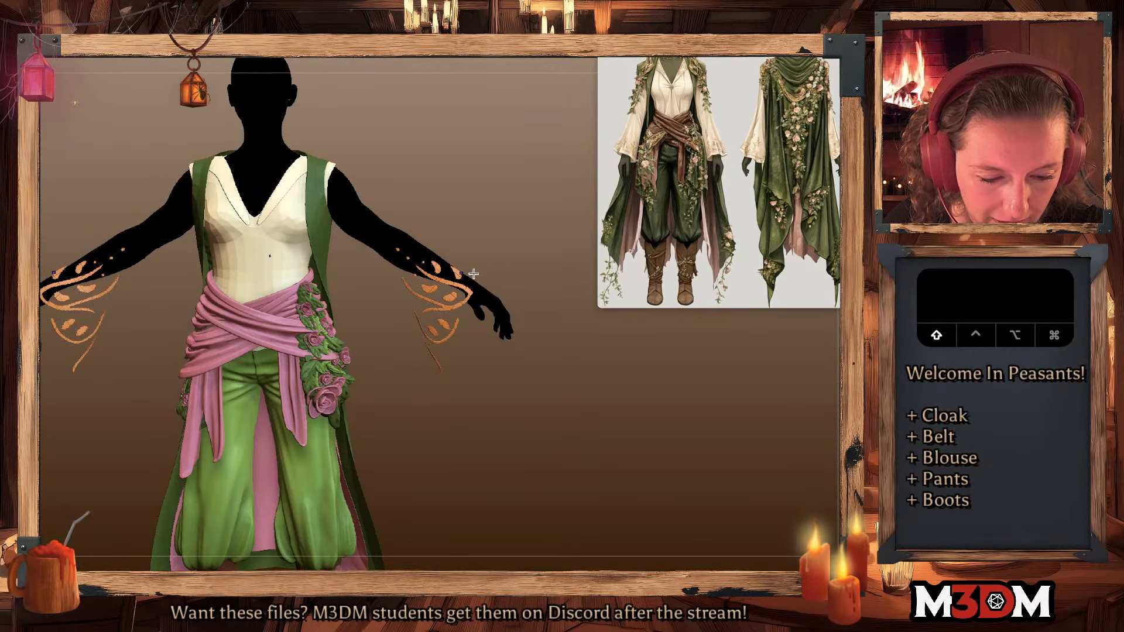
- Fill the isolated ornament with the pink sampled from the belt sash and show the whole sleeves again
key("shift+f")
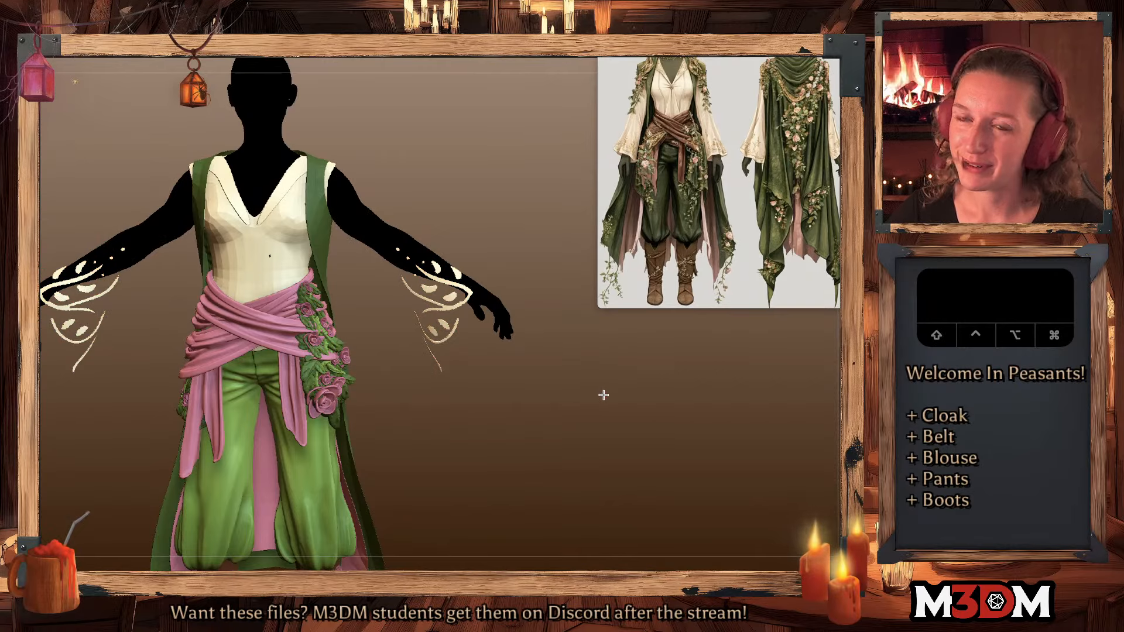
key("c")
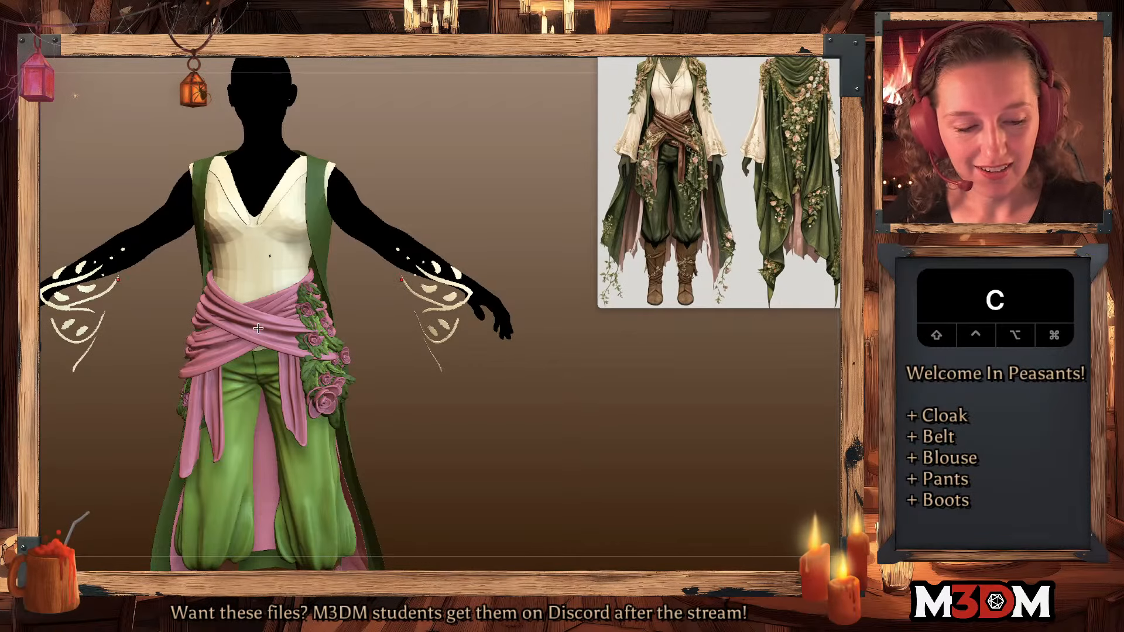
left_click(576, 414, "shift+super")
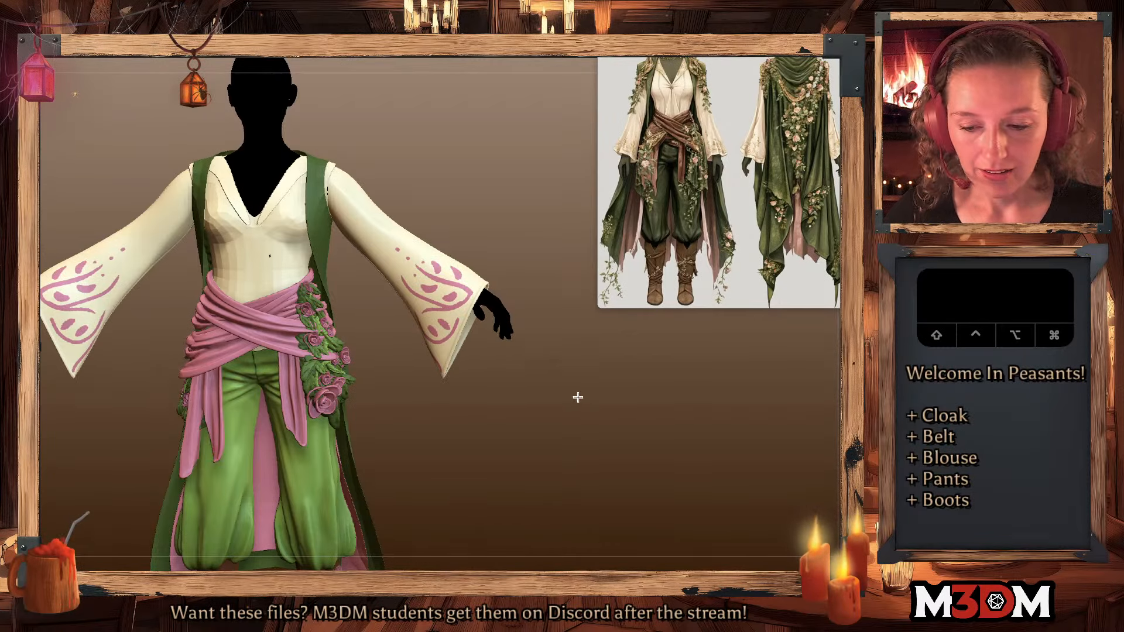
left_click_drag(578, 397, 576, 482, "alt")
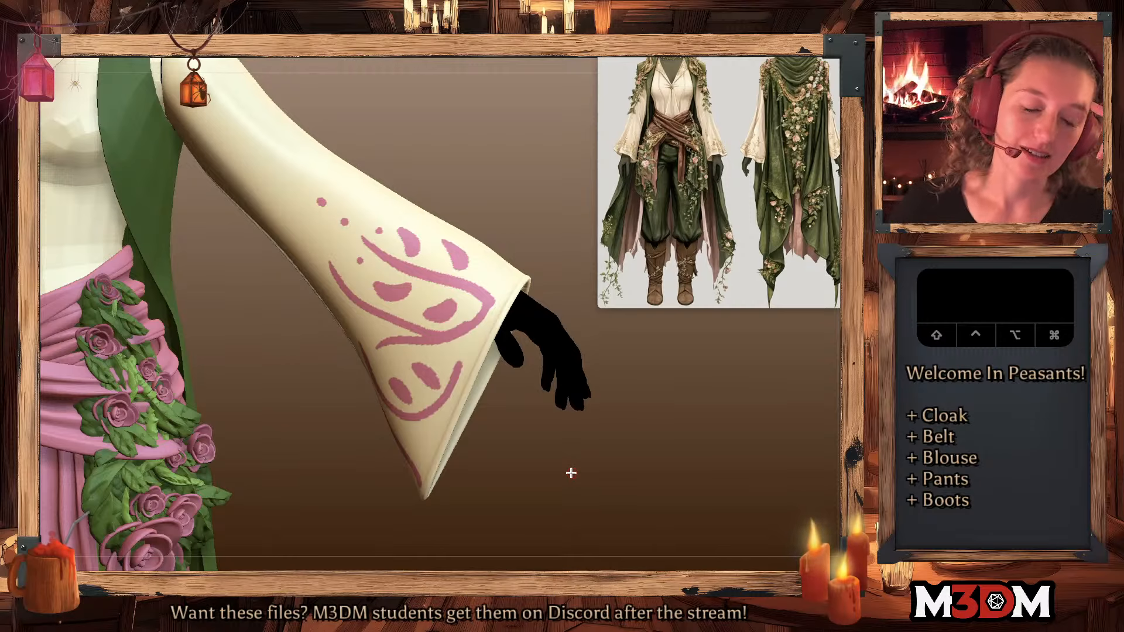
- Undo the pink fill, the isolation and the polygrouping, back to the inverted ornament mask on the sleeves
key("super+z")
key("super+z")
key("super+z")
key("super+z")
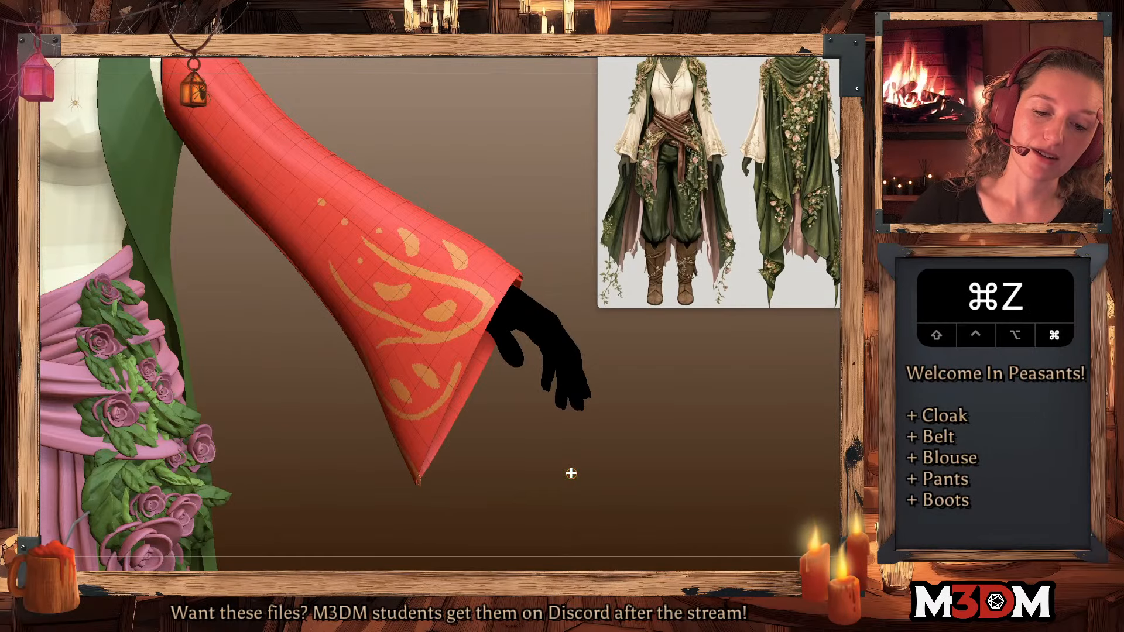
key("super+z")
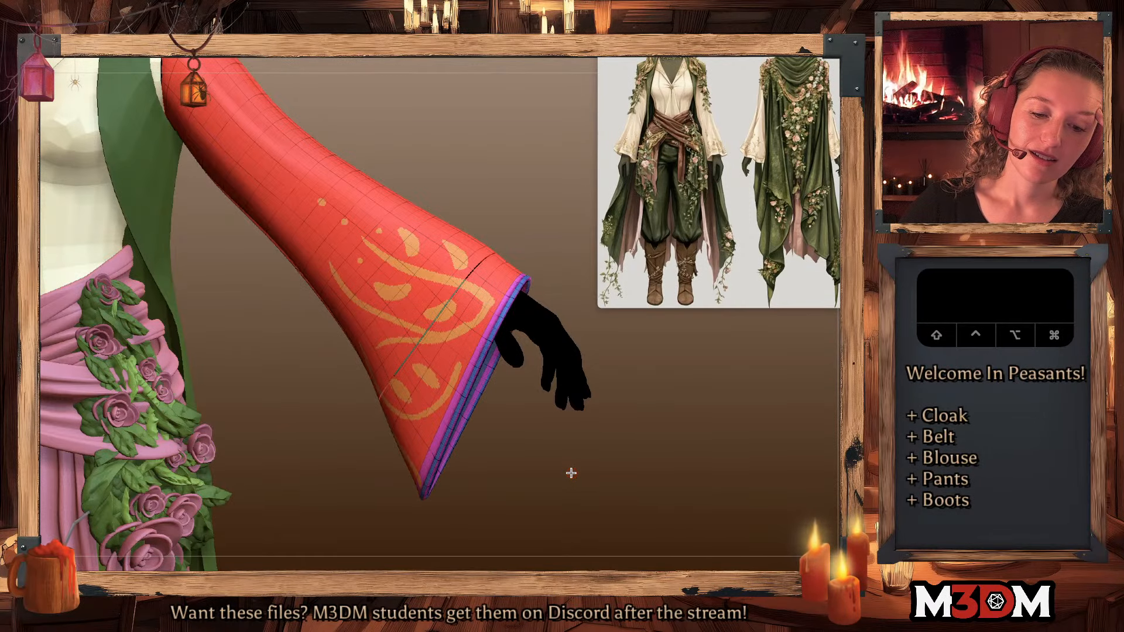
key("super+z")
key("super+z")
key("super+z")
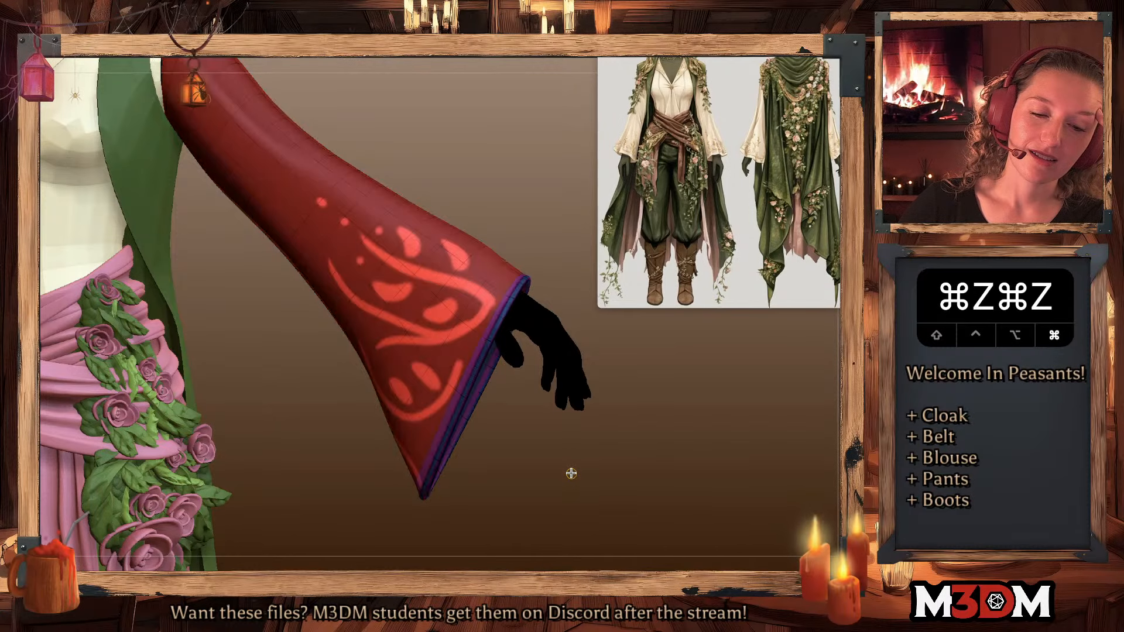
key("super+z")
key("super+z")
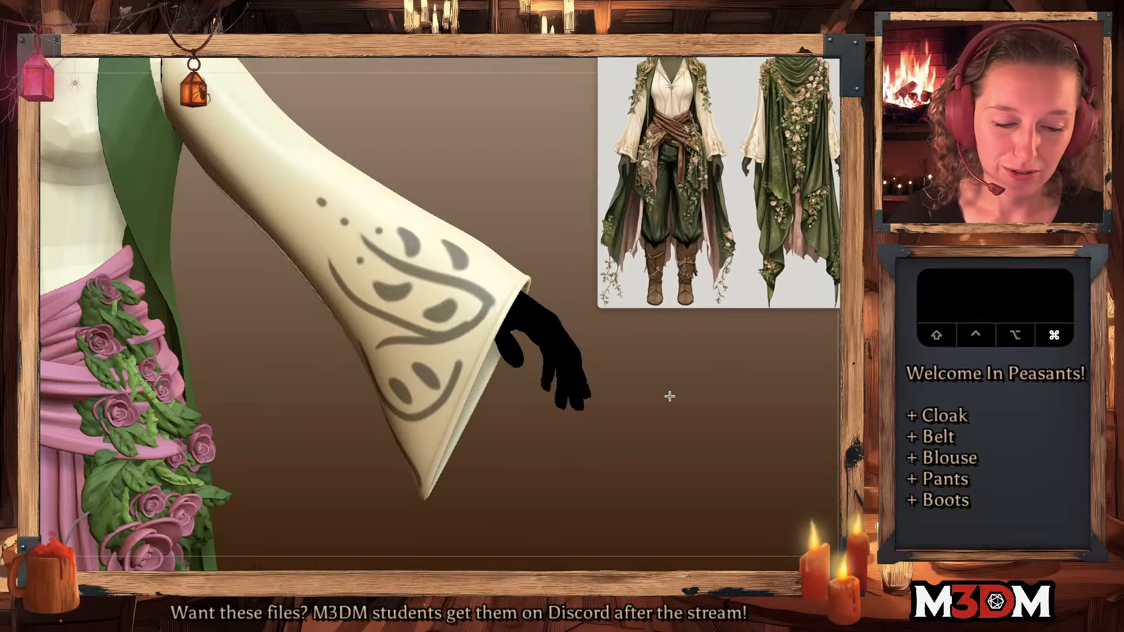
key("super+z")
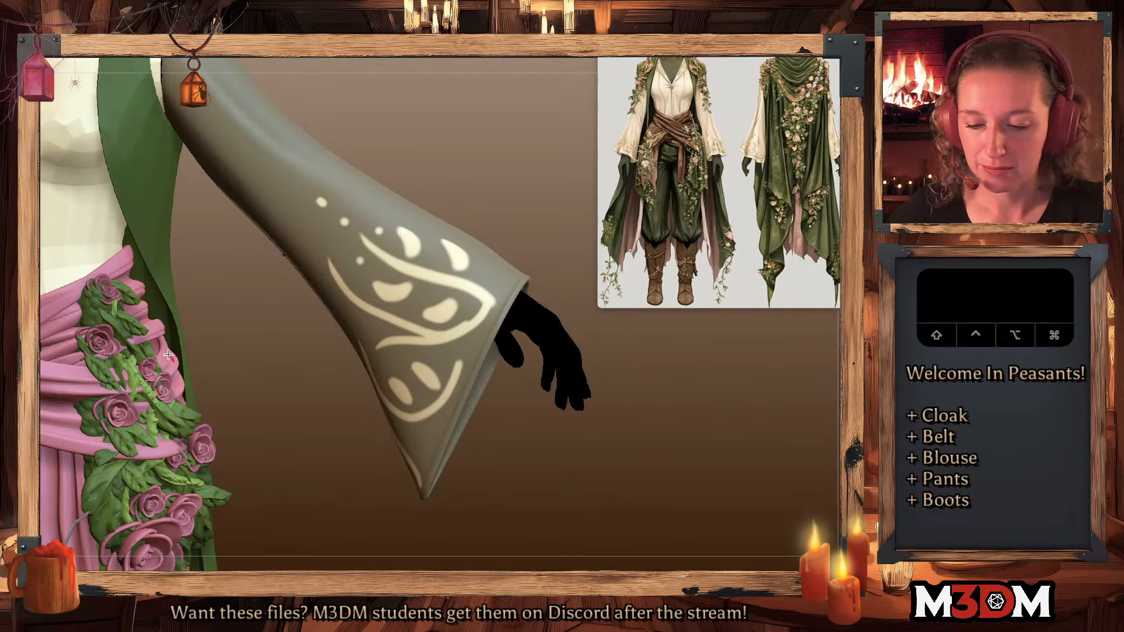
- Fill the unmasked ornament with the green sampled from the belt's leaves and invert the sleeve mask
key("shift+f")
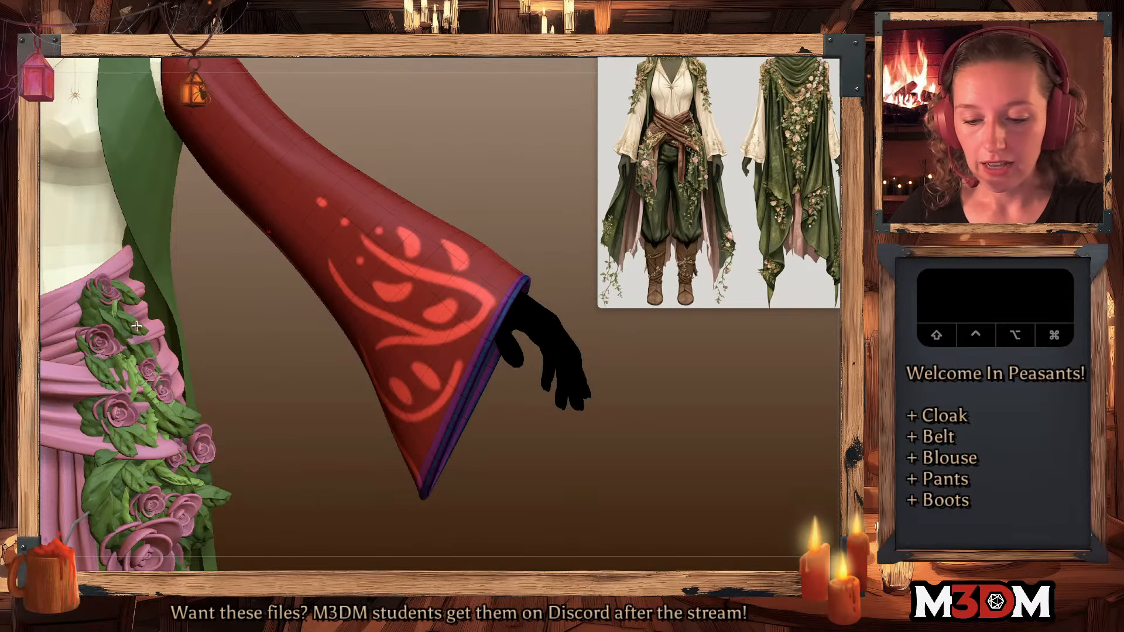
key("shift+f")
key("c")
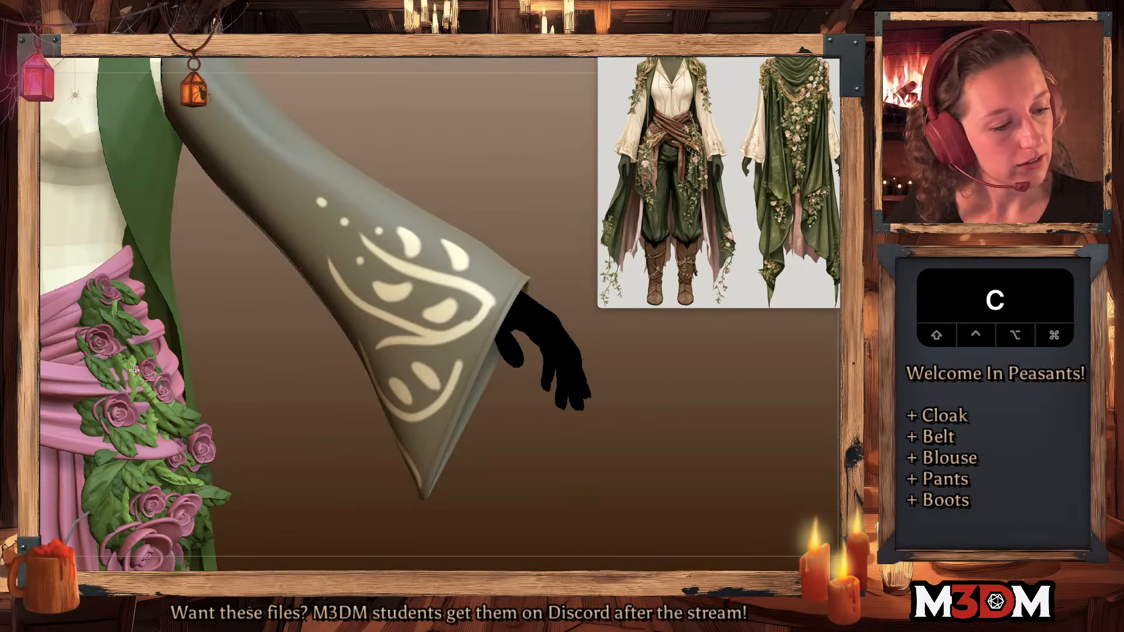
key("super+f")
left_click_drag(660, 400, 673, 418, "super")
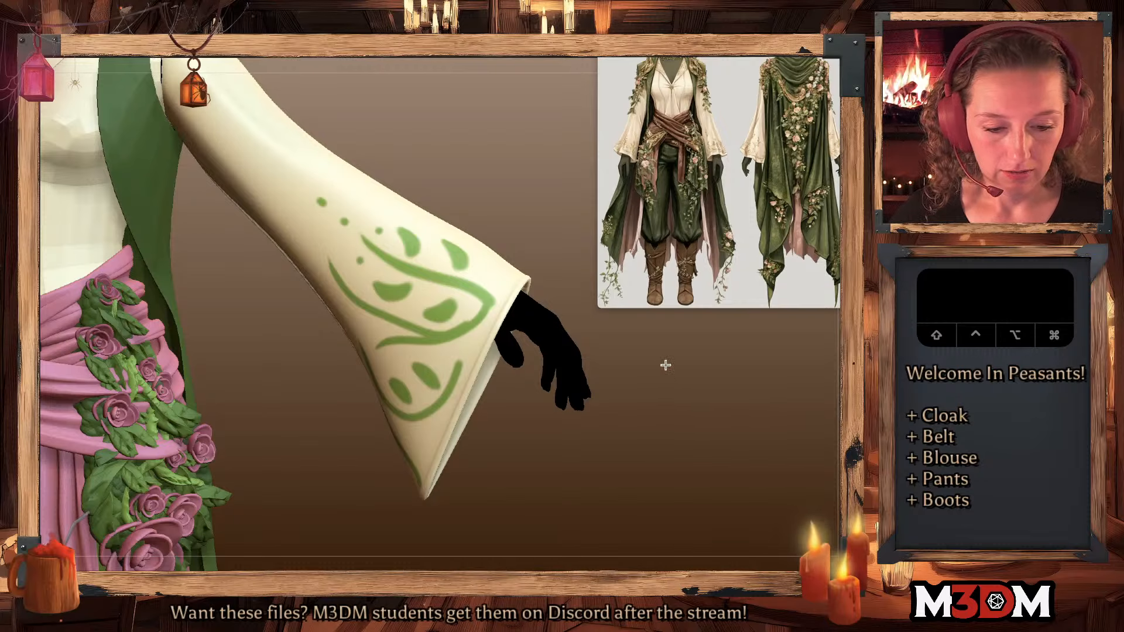
- Inflate the unmasked vine-and-leaf ornament on both sleeves with the gizmo centered on it and clear the mask
key("f")
key("shift+d")
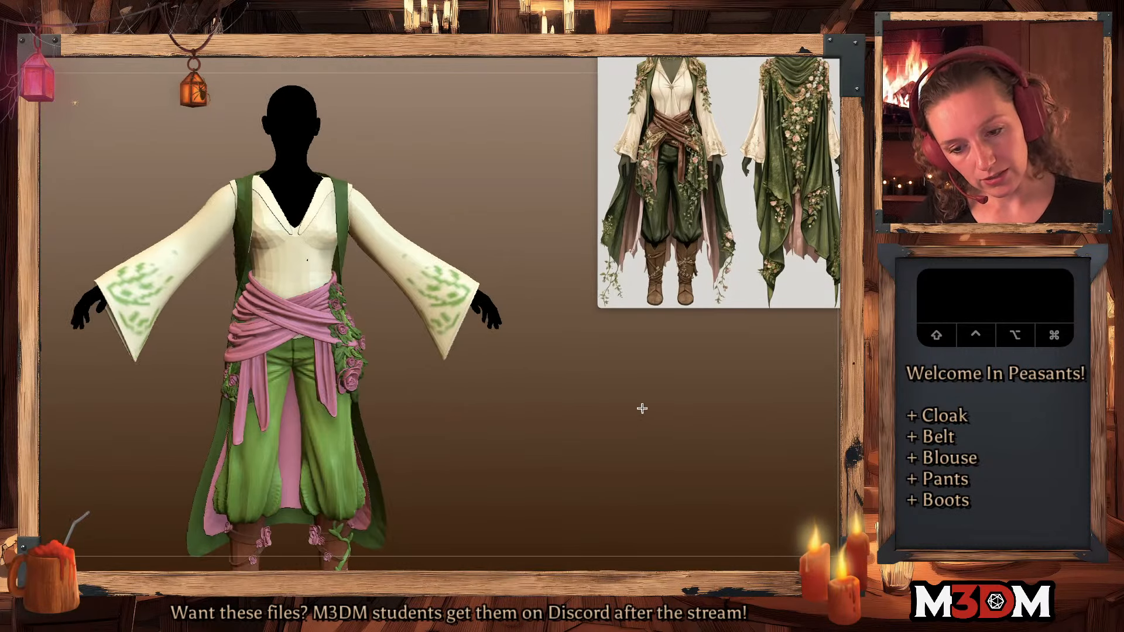
left_click_drag(642, 408, 644, 407)
key("q")
key("w")
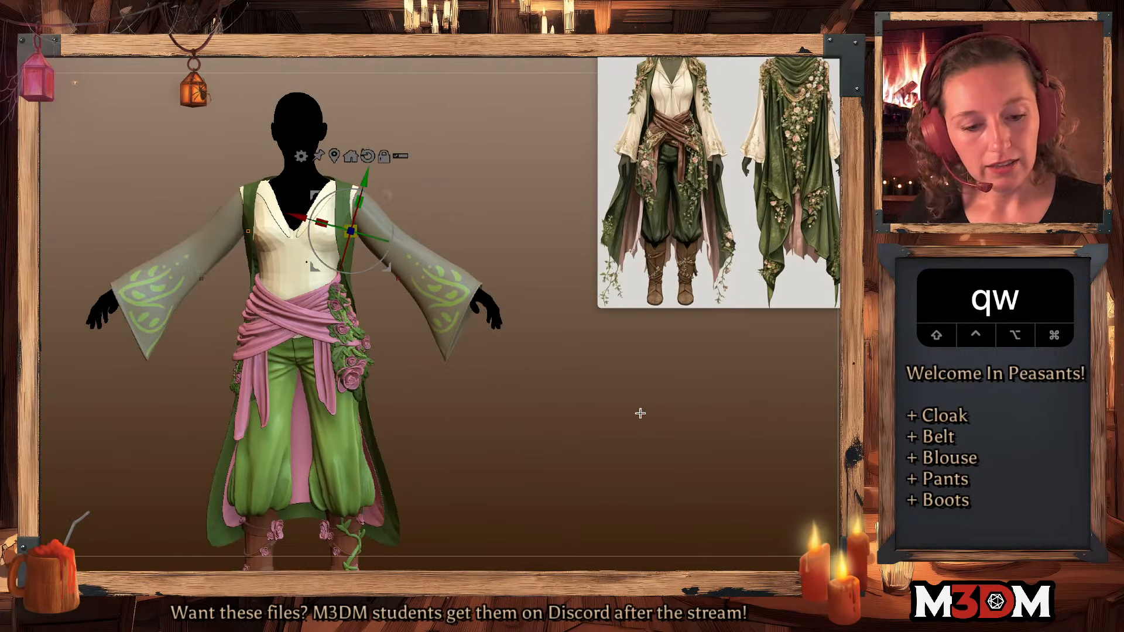
left_click(433, 296, "super")
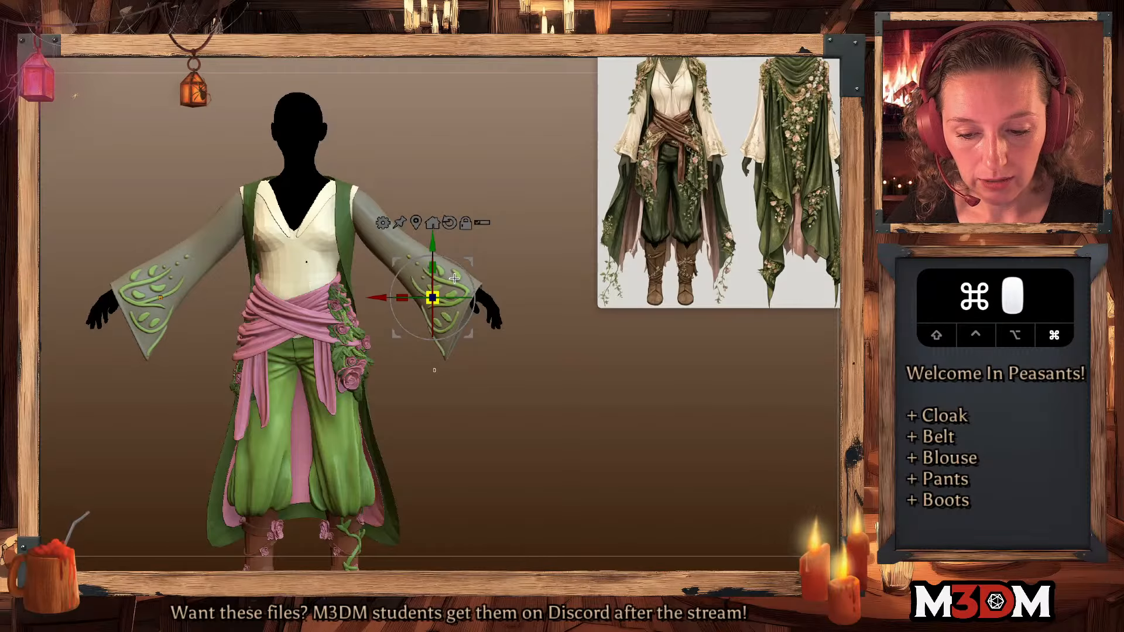
key("super+z")
key("w")
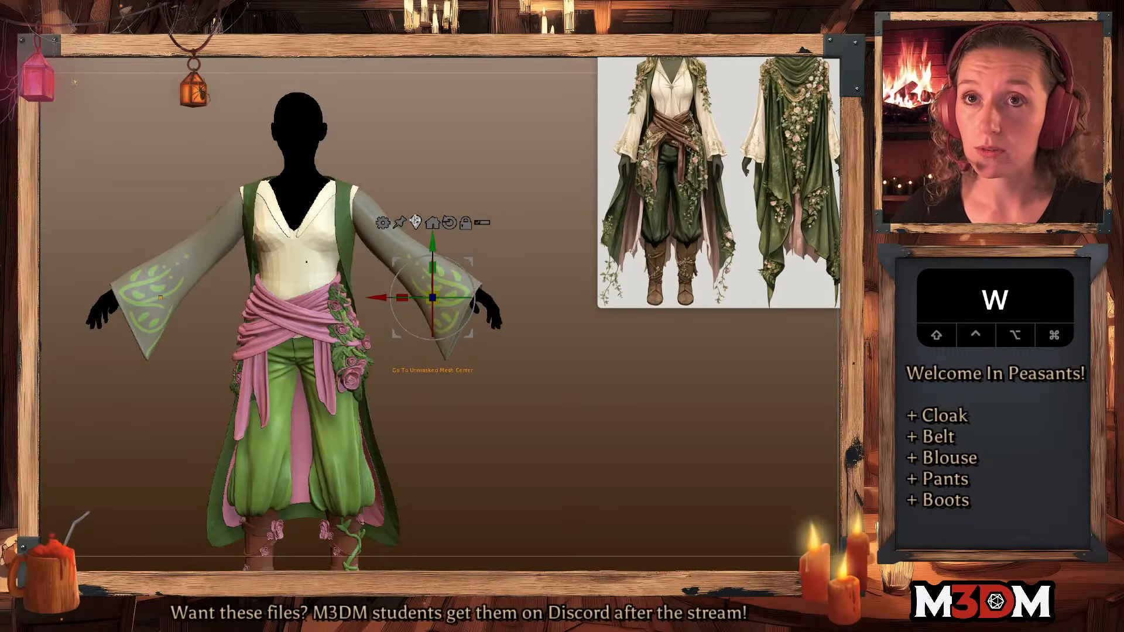
left_click(434, 294, "super")
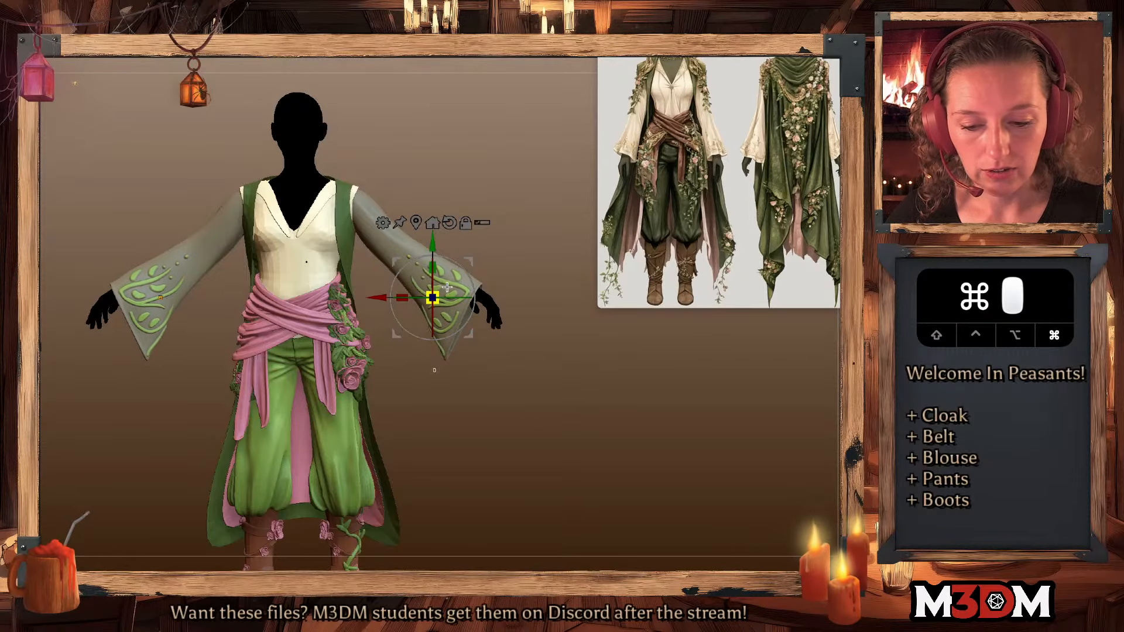
key("q")
left_click(660, 445, "ctrl")
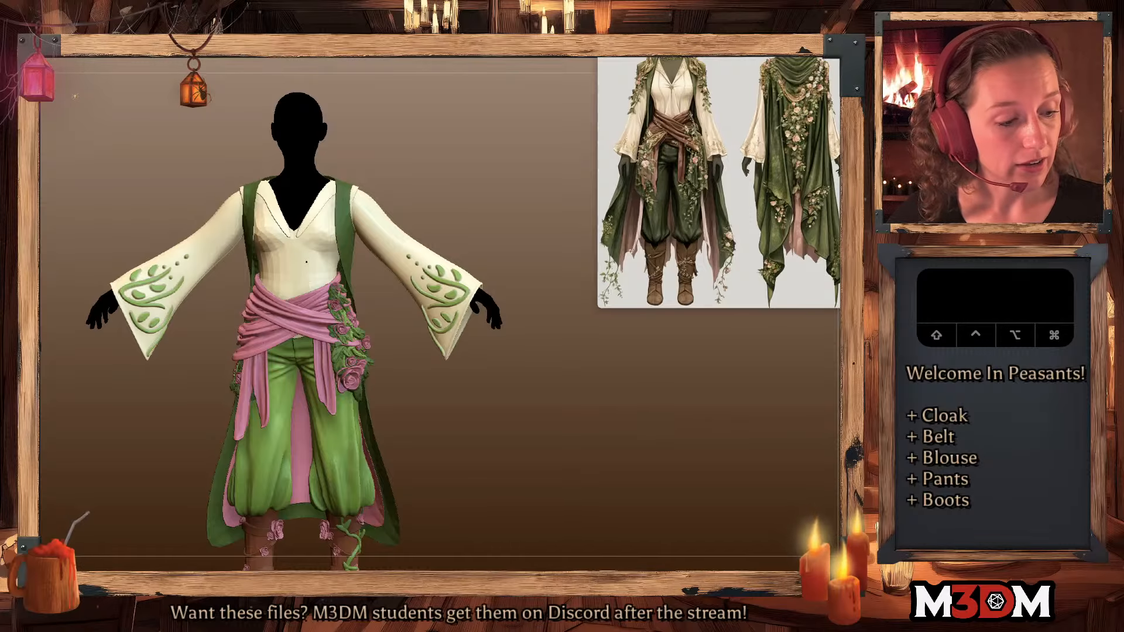
- Try brush touches on the upper sleeve and undo them
key("space")
key("shift+f")
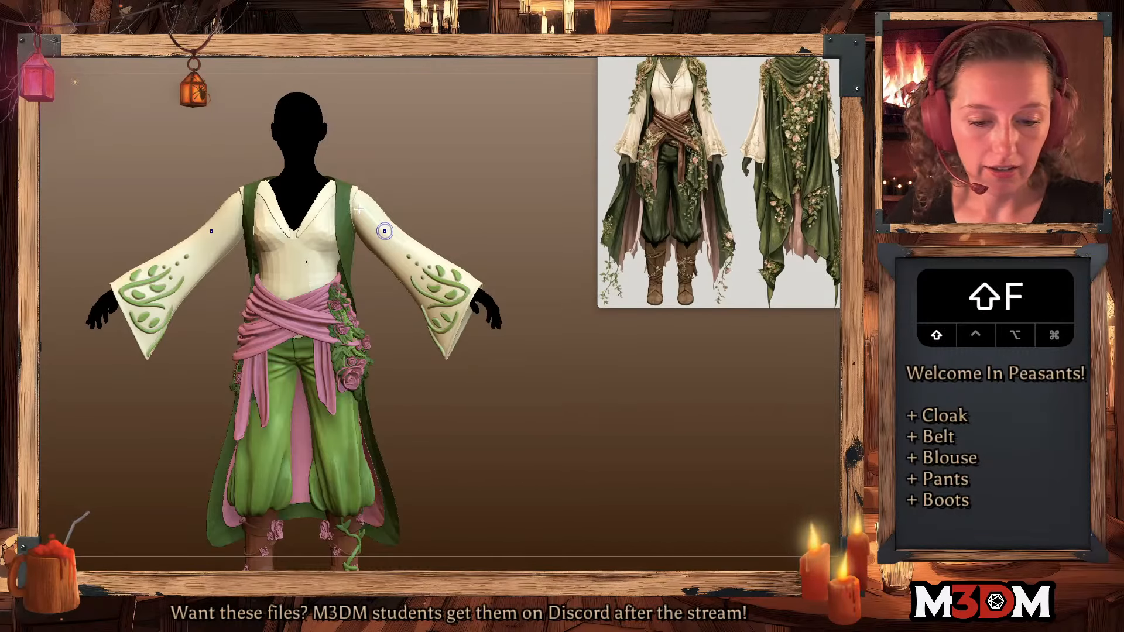
key("super+z")
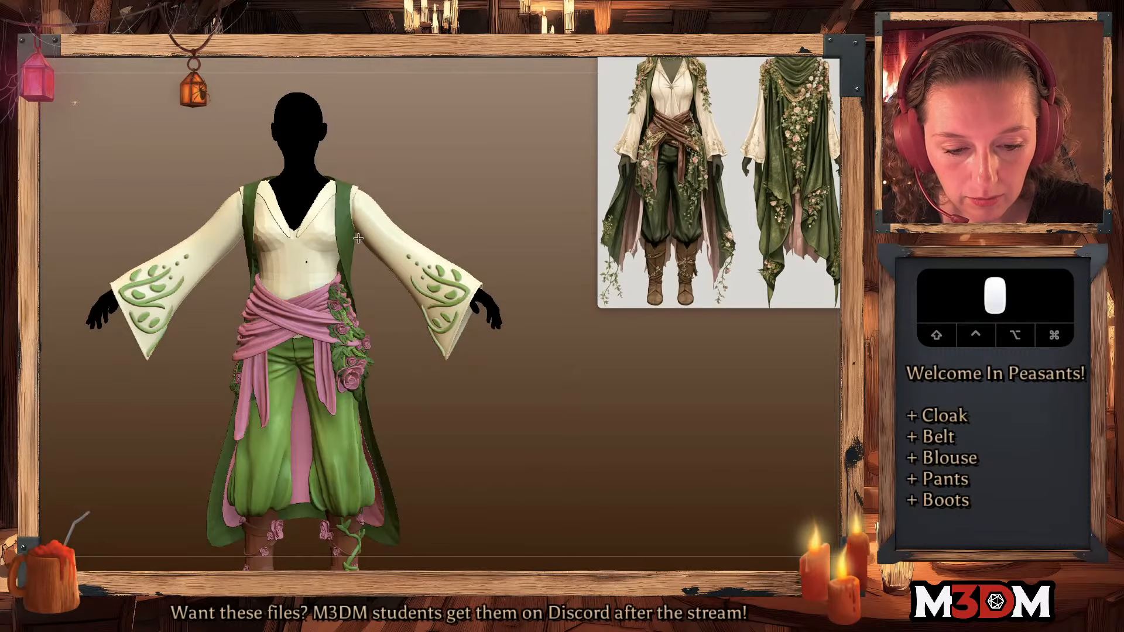
left_click(369, 233)
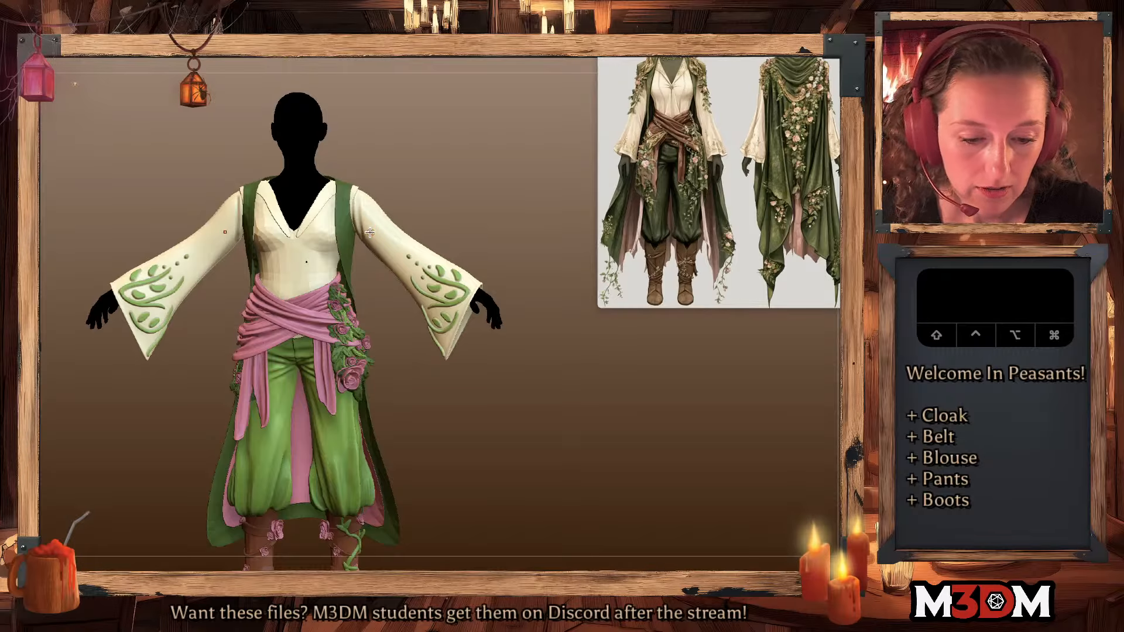
right_click(375, 235)
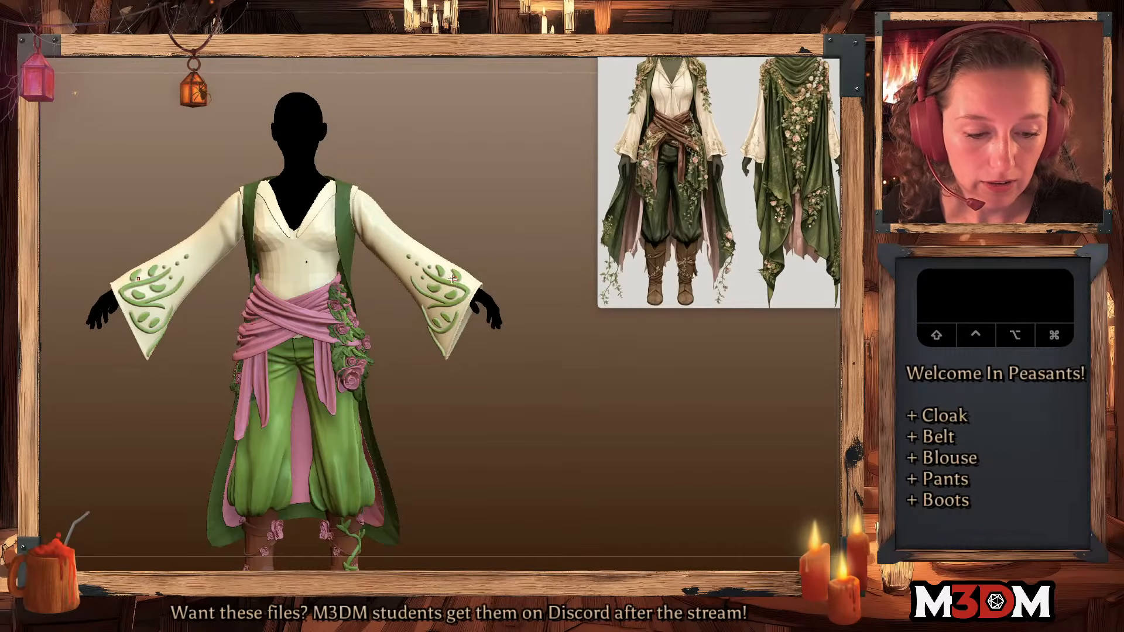
key("super+z")
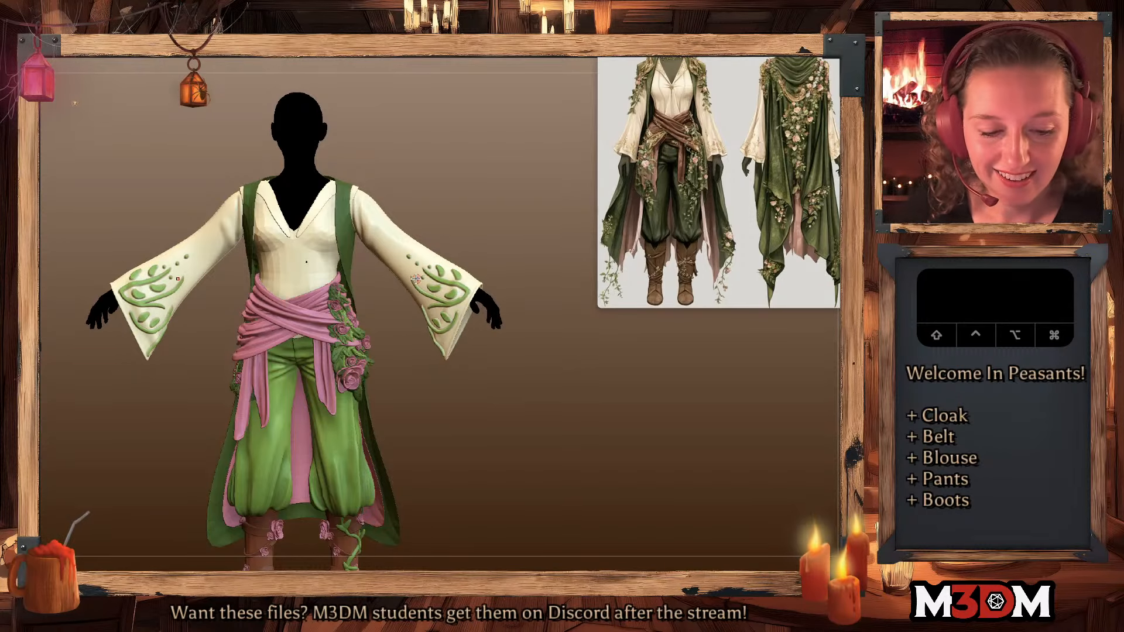
left_click_drag(395, 252, 447, 359)
key("space")
key("super+z")
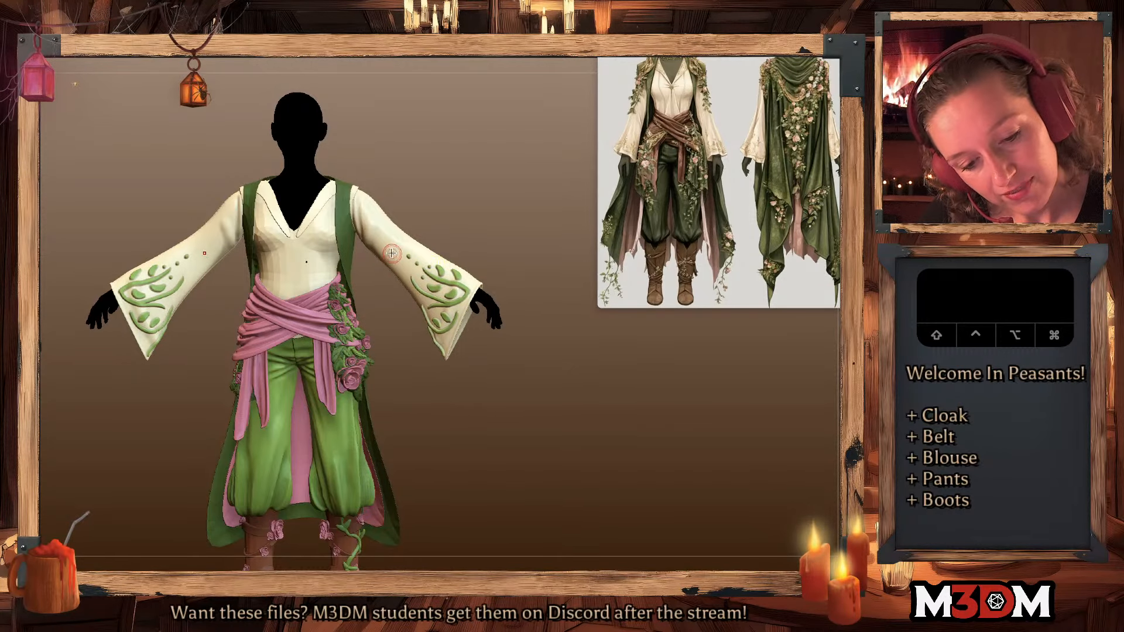
left_click_drag(392, 253, 453, 377)
key("space")
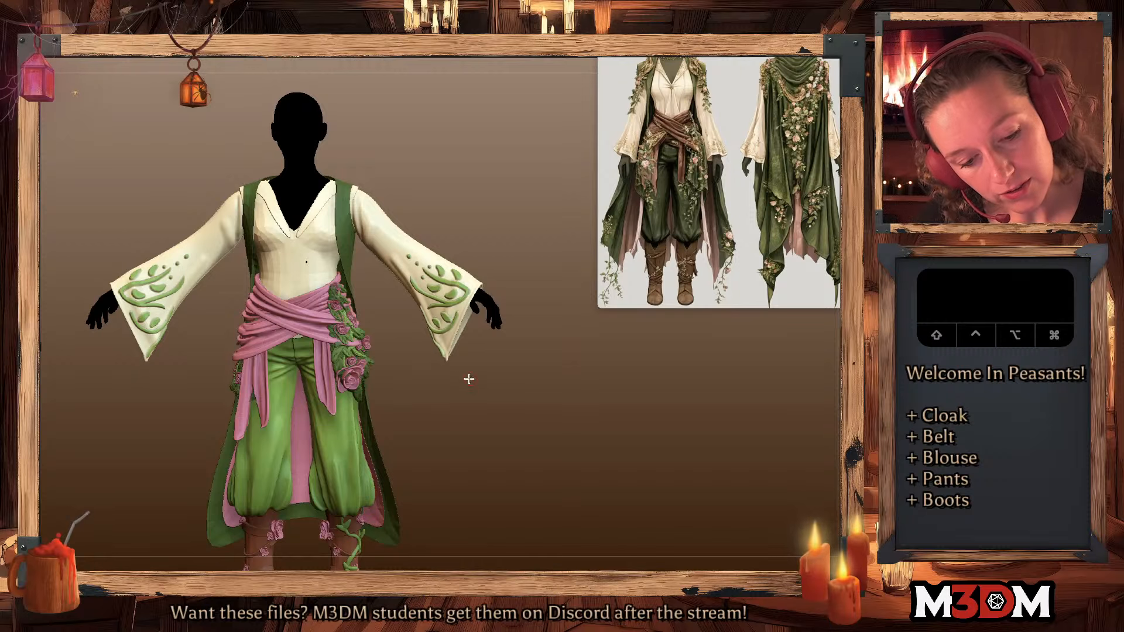
mouse_move(399, 254)
left_mouse_down("alt")
mouse_move(441, 344)
mouse_move(423, 281)
mouse_move(458, 352)
left_mouse_up("alt")
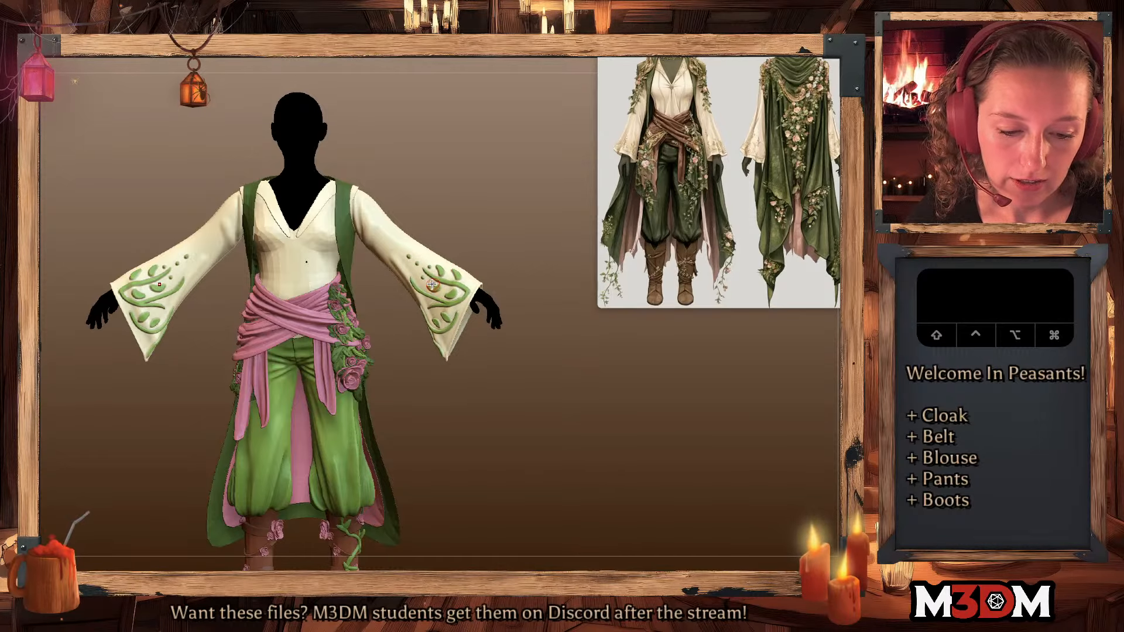
left_click_drag(478, 230, 478, 228)
key("space")
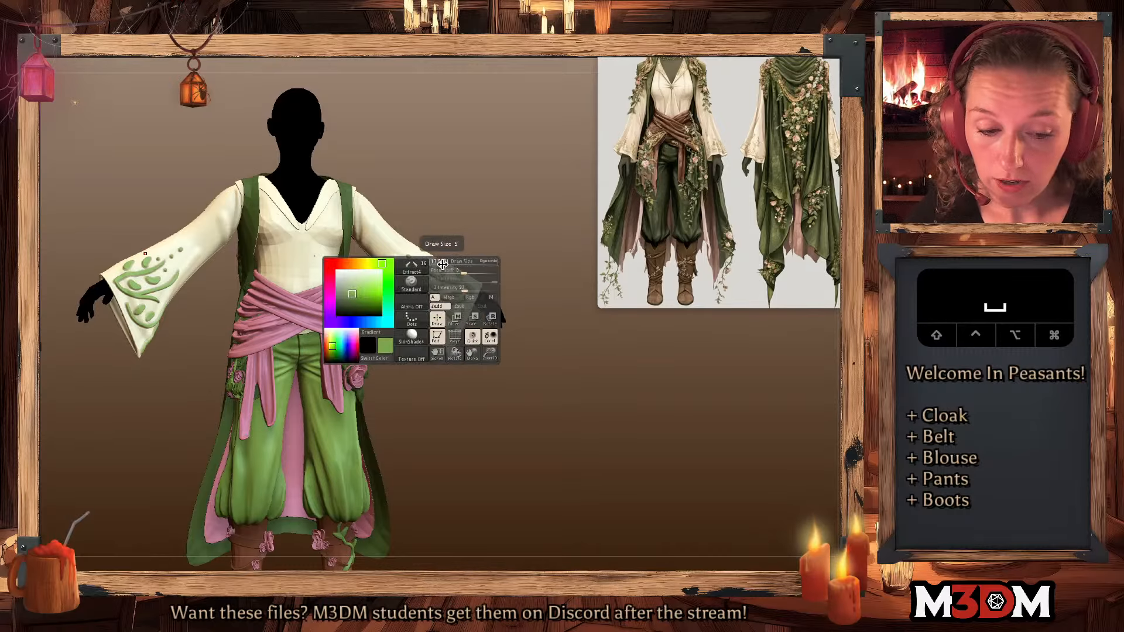
left_click_drag(407, 286, 438, 340)
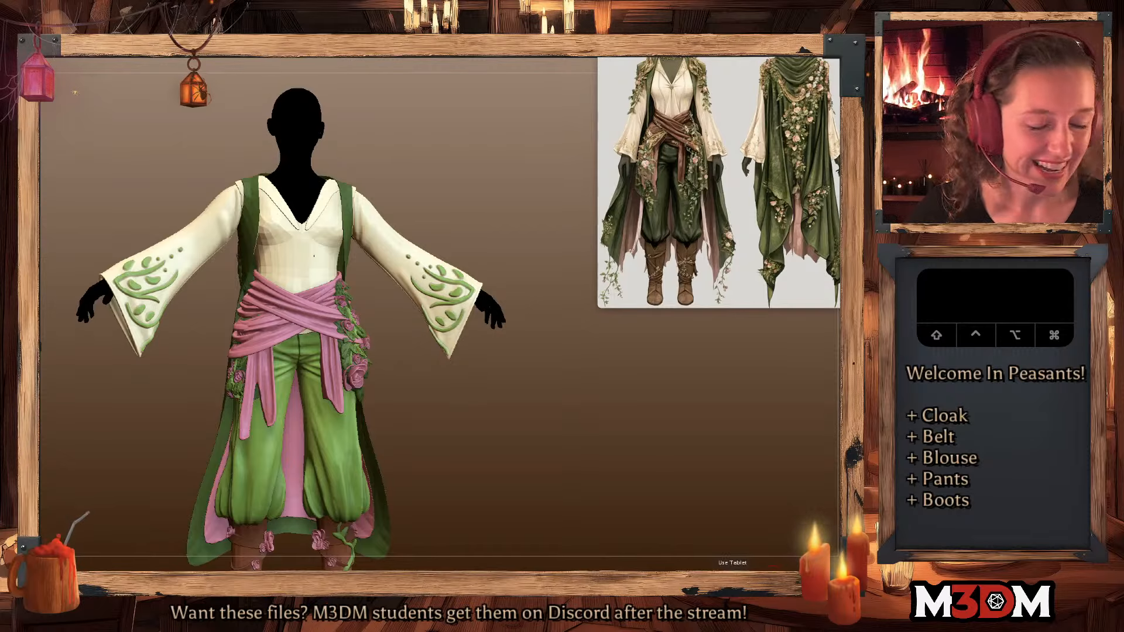
left_click_drag(408, 285, 465, 388)
left_click_drag(505, 237, 490, 250)
mouse_move(397, 267)
left_mouse_down("alt")
mouse_move(405, 284)
mouse_move(492, 287)
left_mouse_up("alt")
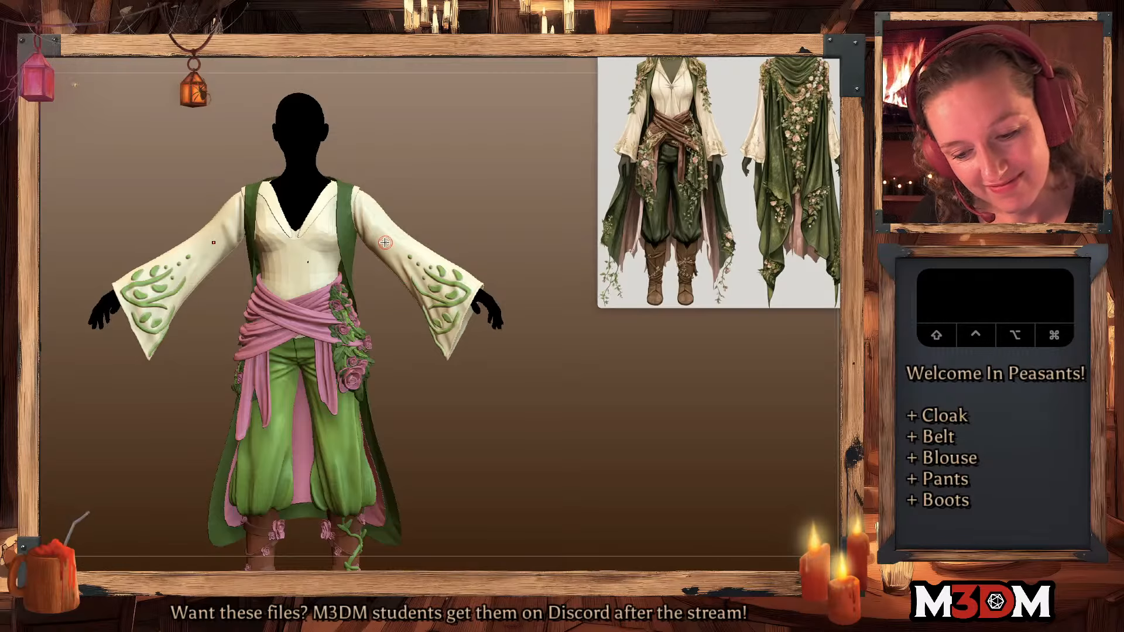
- Examine the front of the decorated sleeves with their polygroup wireframe shown and undo the trial stroke
key("shift+f")
key("shift+f")
key("1")
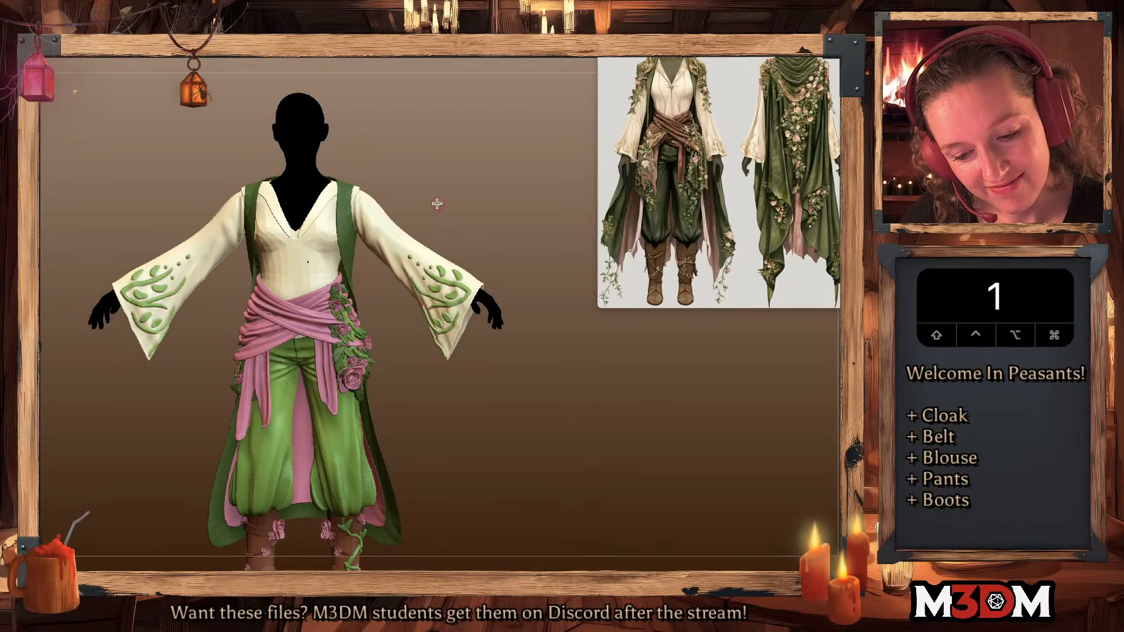
left_click_drag(476, 221, 539, 344)
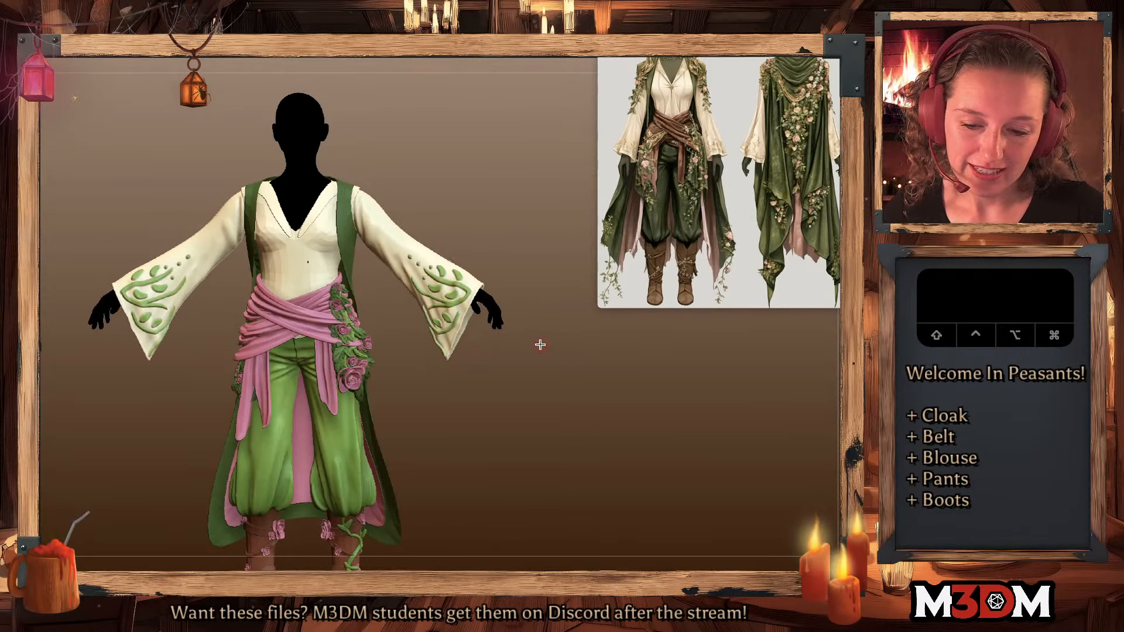
key("shift+f")
key("shift+f")
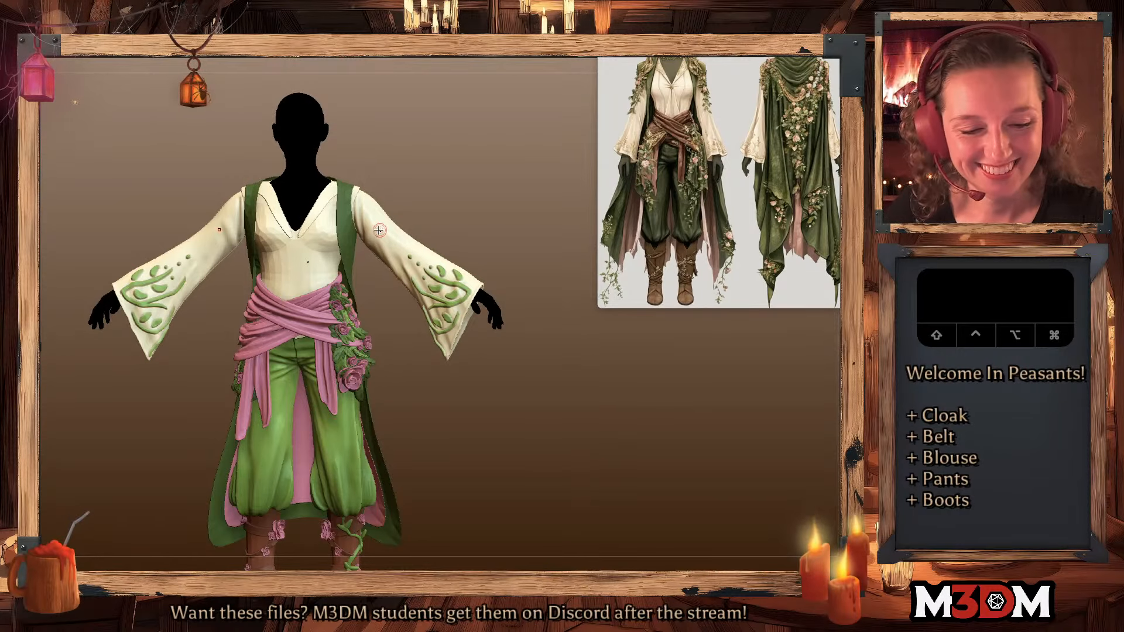
left_click_drag(371, 217, 384, 240, "alt")
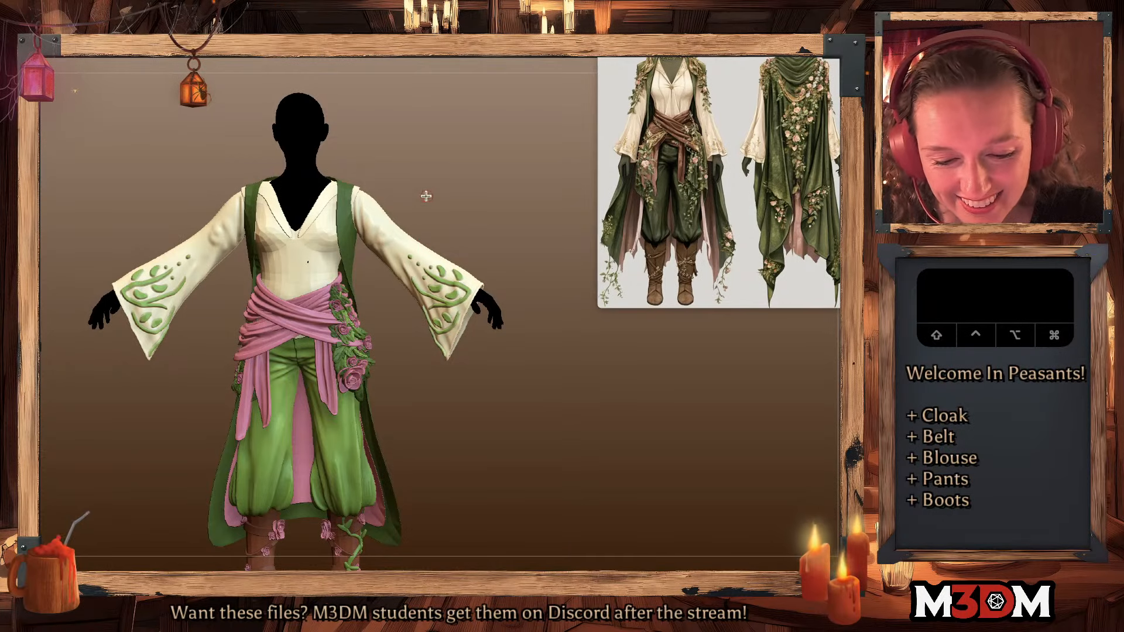
key("super+z")
left_click(351, 241, "alt")
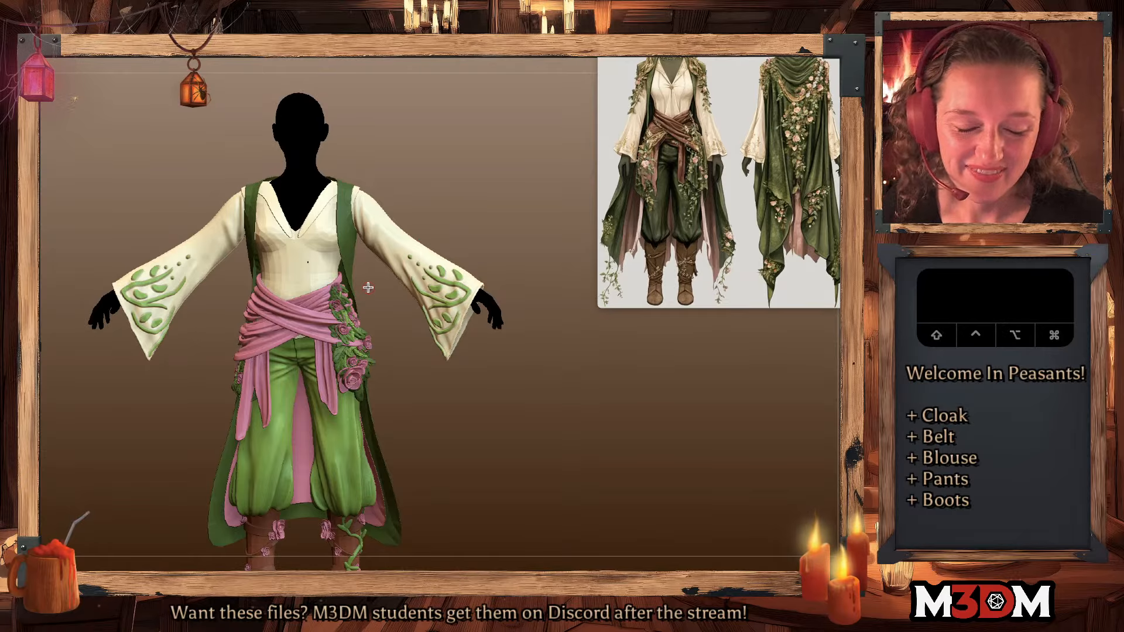
- Select the sleeves from the back view of the outfit and check their polygroup wireframe there
mouse_move(650, 402)
left_mouse_down()
mouse_move(497, 400)
mouse_move(629, 412)
left_mouse_up()
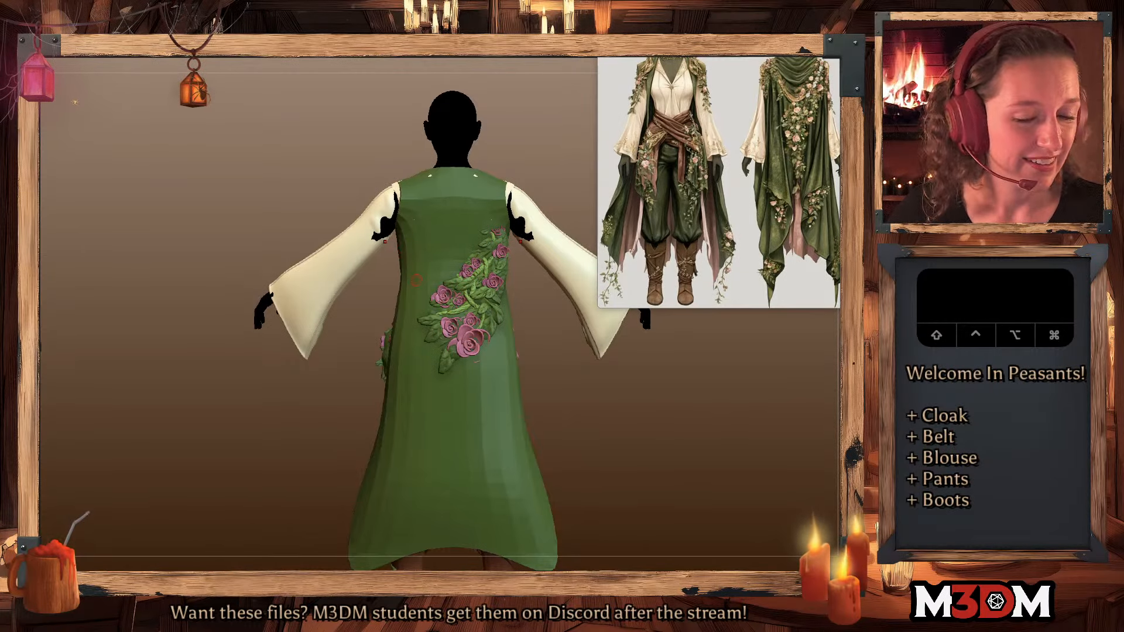
left_click(553, 246, "alt")
key("shift+f")
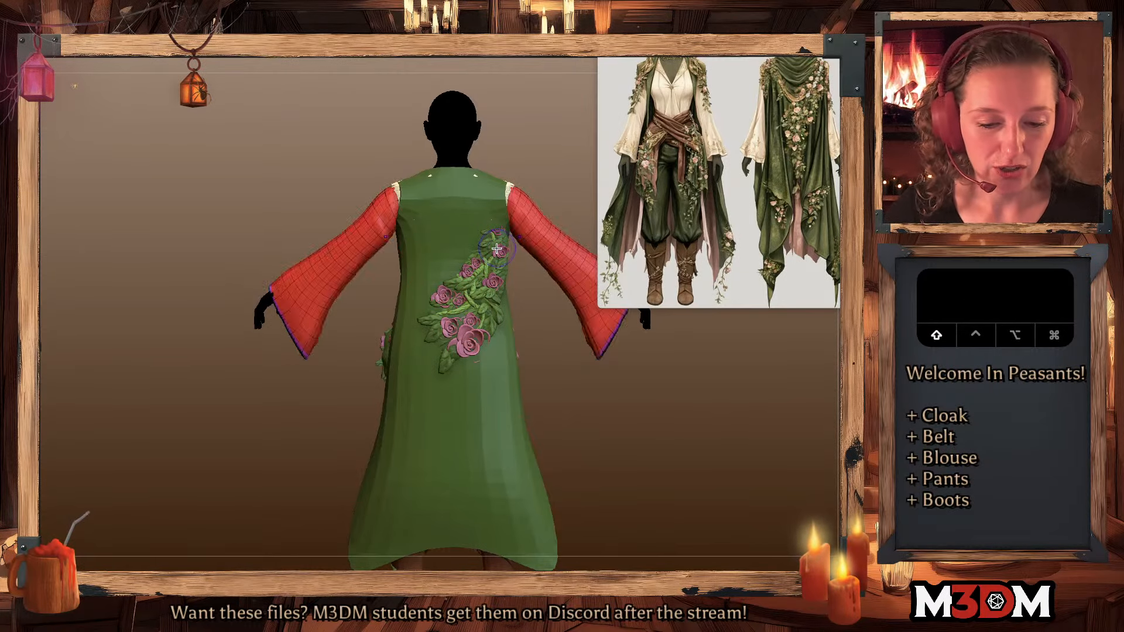
key("shift+f")
left_click(288, 312, "alt")
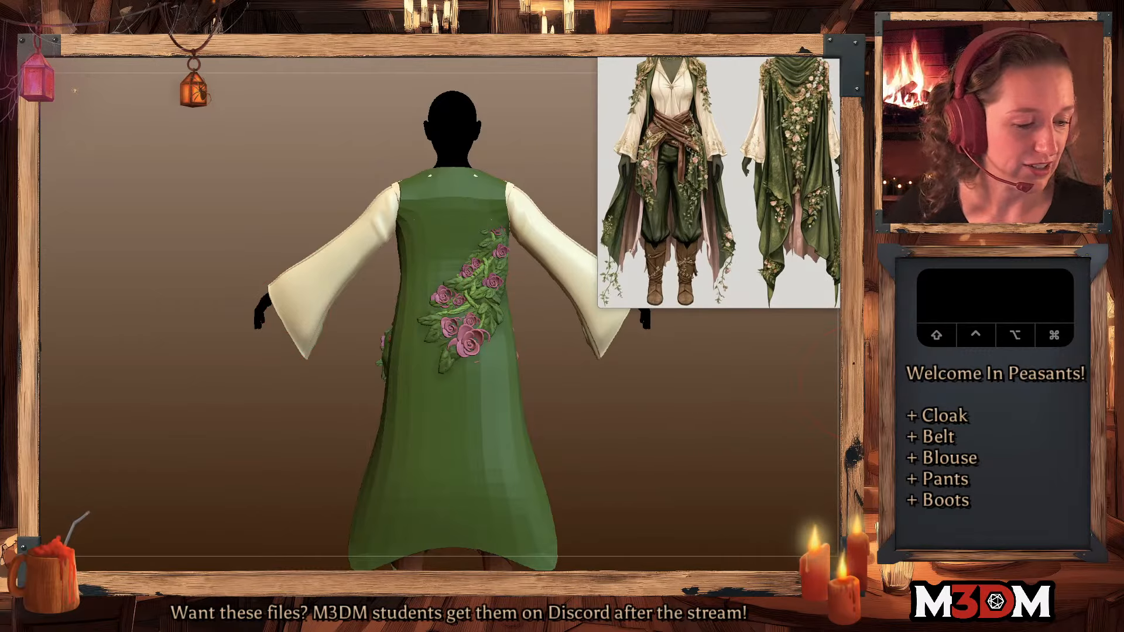
left_click_drag(231, 349, 397, 447, "ctrl")
left_click_drag(671, 413, 666, 462, "alt")
key("shift+f")
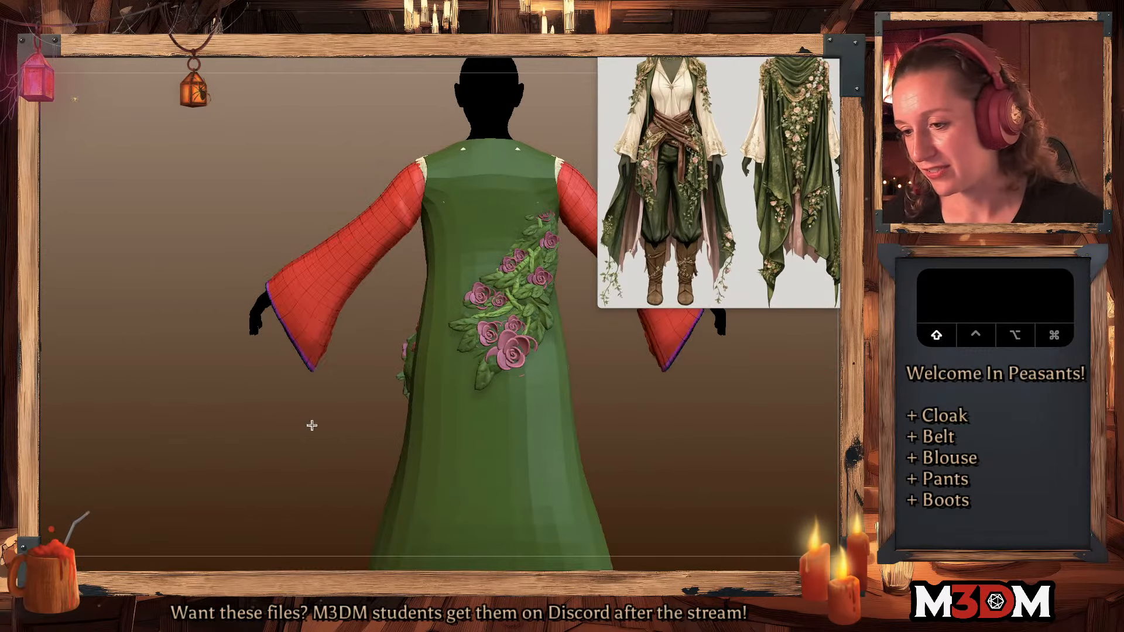
key("shift+f")
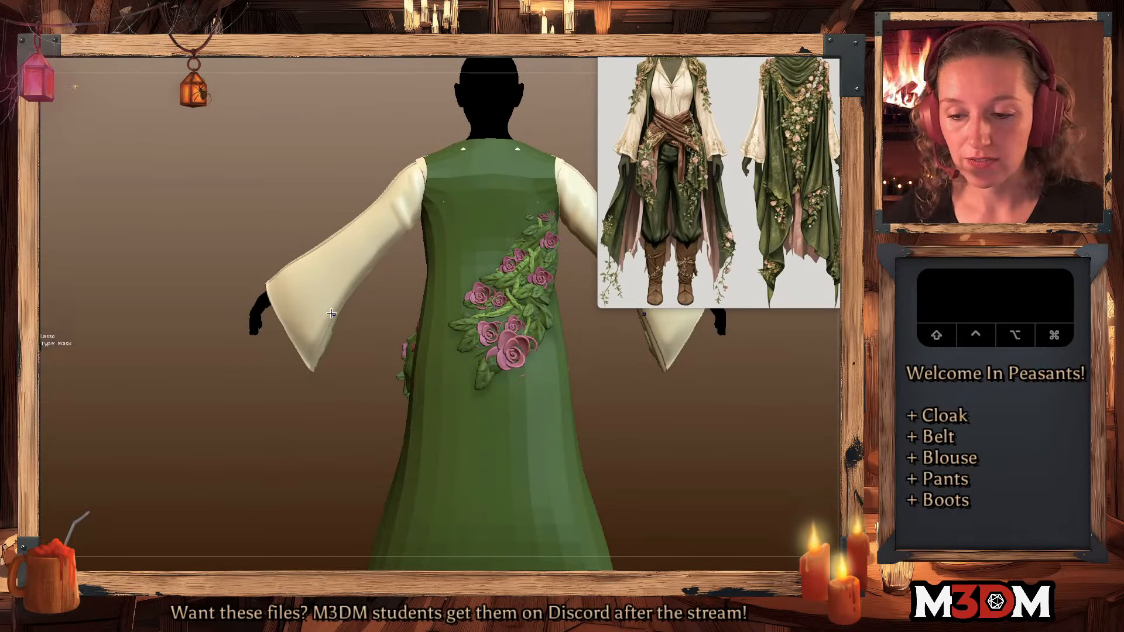
- Paint a mask of a curved vine with a short hooked branch on the back of the sleeve near the cuff
key("space")
mouse_move(318, 304)
left_mouse_down()
mouse_move(320, 351)
mouse_move(344, 254)
left_mouse_up()
mouse_move(361, 384)
left_mouse_down("super")
mouse_move(347, 384)
mouse_move(351, 374)
left_mouse_up("super")
left_click_drag(275, 290, 347, 260, "super")
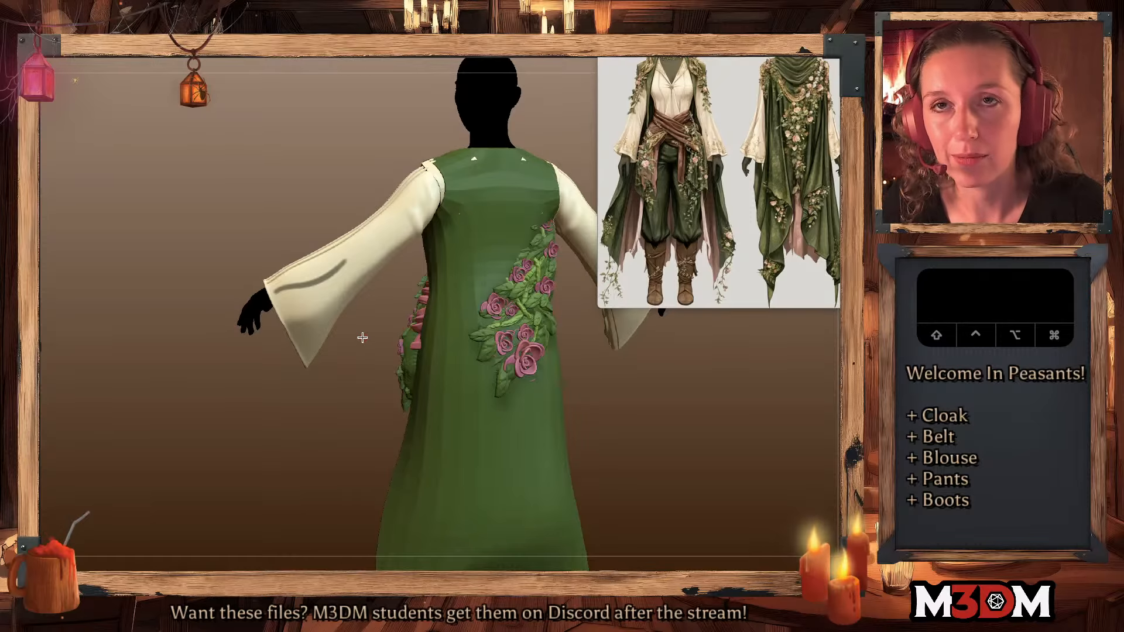
mouse_move(353, 365)
left_mouse_down()
mouse_move(281, 294)
mouse_move(300, 302)
left_mouse_up()
left_click_drag(381, 319, 379, 296)
left_click(380, 296, "super")
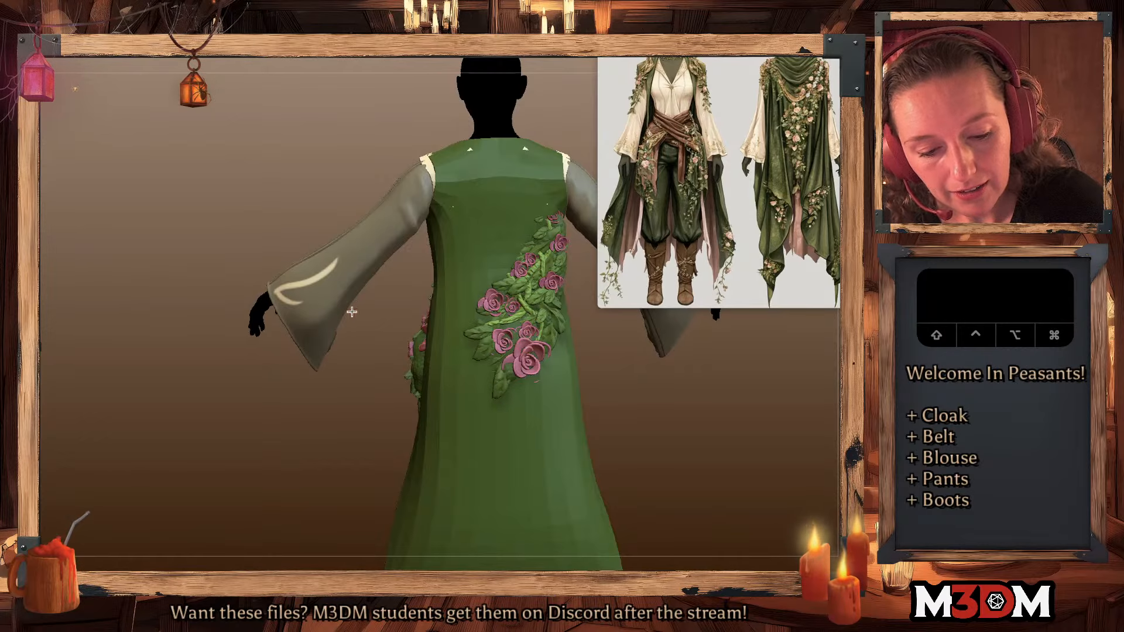
left_click(383, 325, "super")
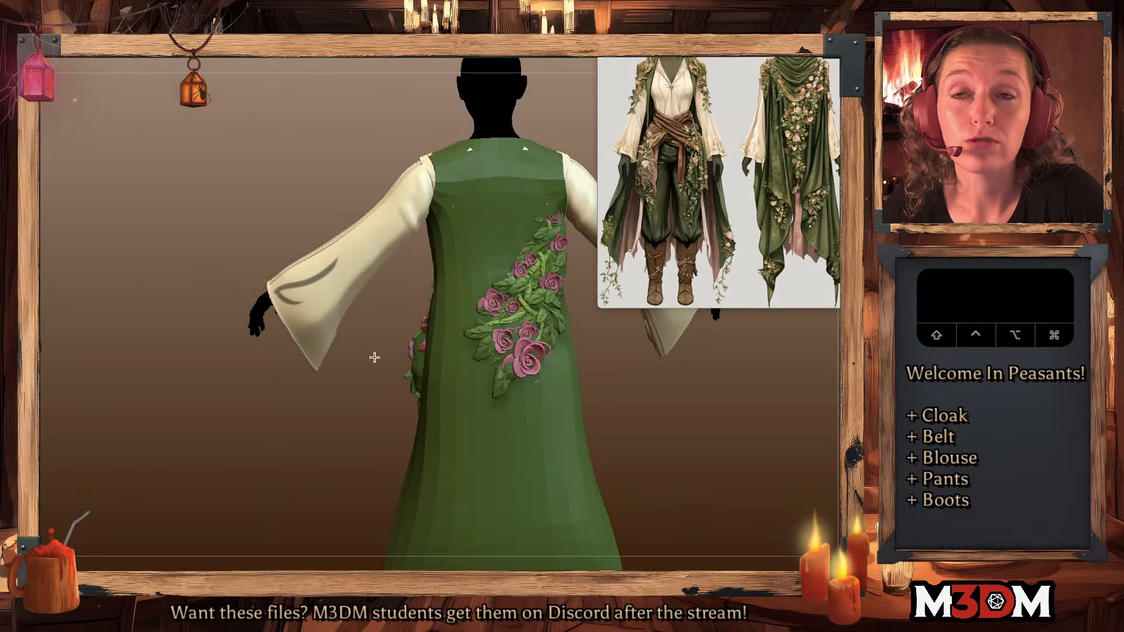
left_click_drag(362, 369, 362, 358)
- Try masking a small leaf shape beneath the curved vine on the back of the sleeve
left_click_drag(293, 317, 301, 329, "super")
key("super+z")
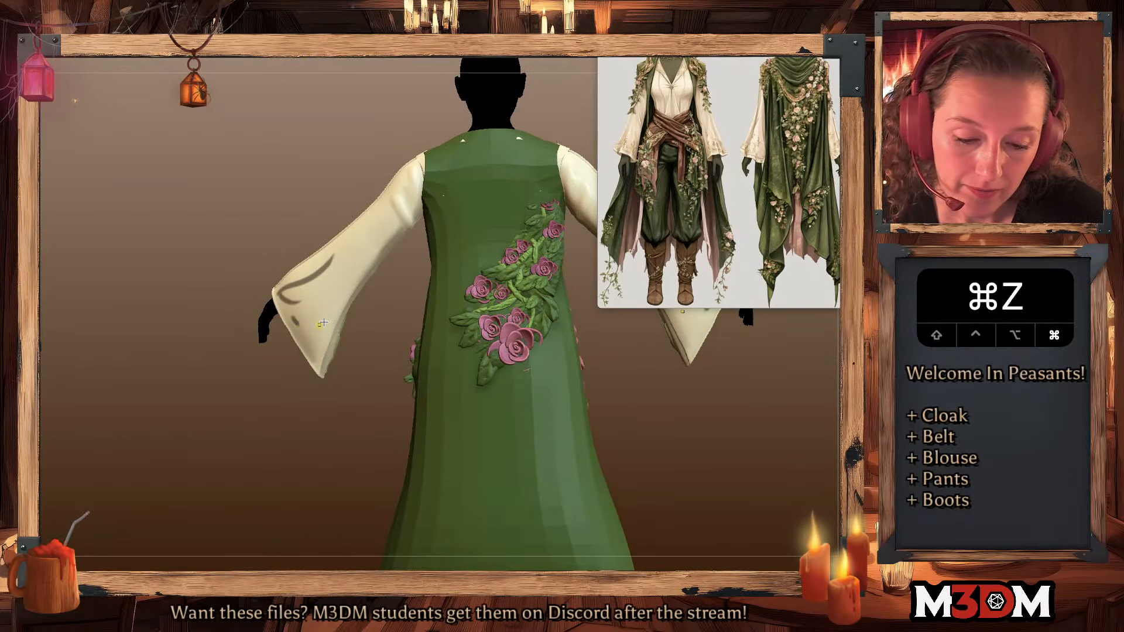
left_click(321, 293, "super")
left_click_drag(322, 293, 324, 293, "super")
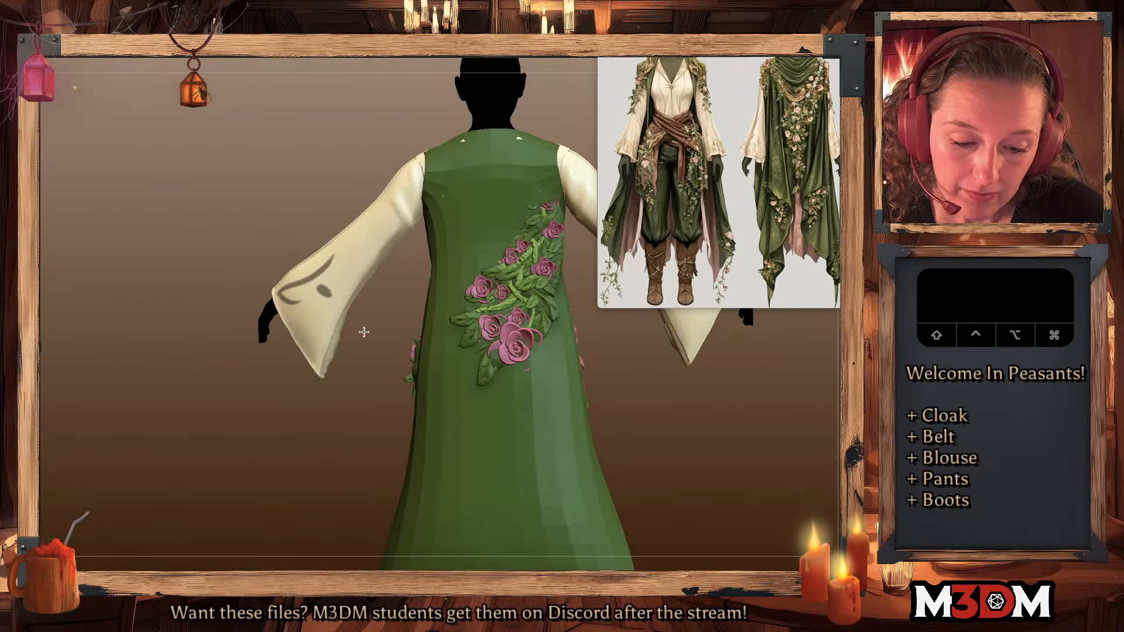
- Mask a long curved second vine running up the back of the sleeve from its pointed lower tip
mouse_move(364, 329)
left_mouse_down()
mouse_move(367, 360)
mouse_move(312, 368)
mouse_move(356, 227)
mouse_move(384, 326)
mouse_move(376, 312)
left_mouse_up()
key("super+z")
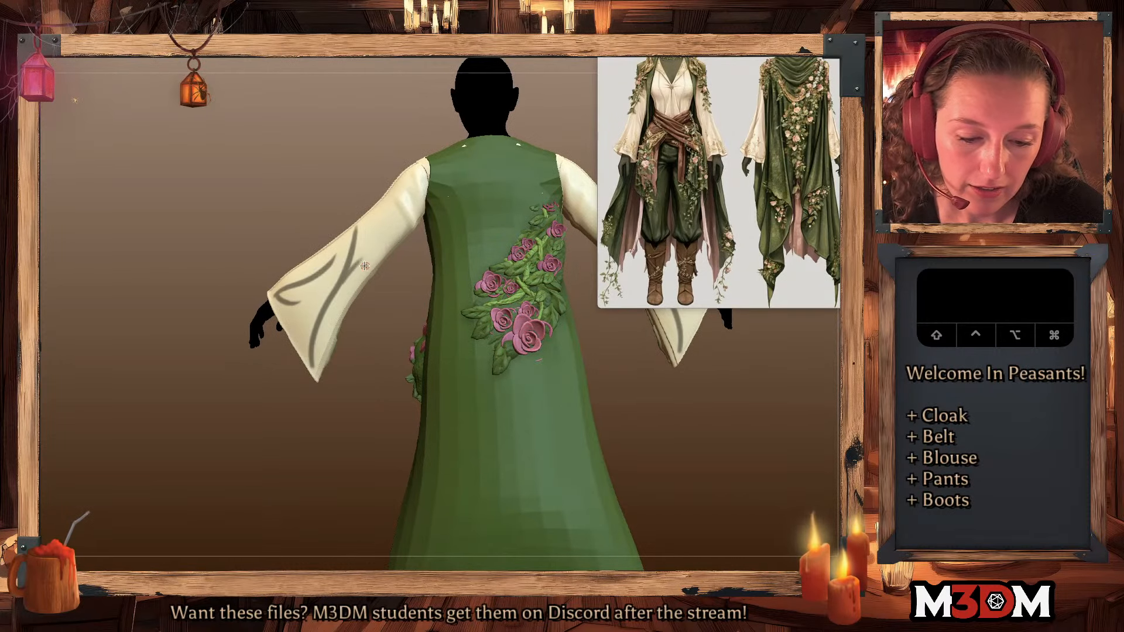
key("super+i")
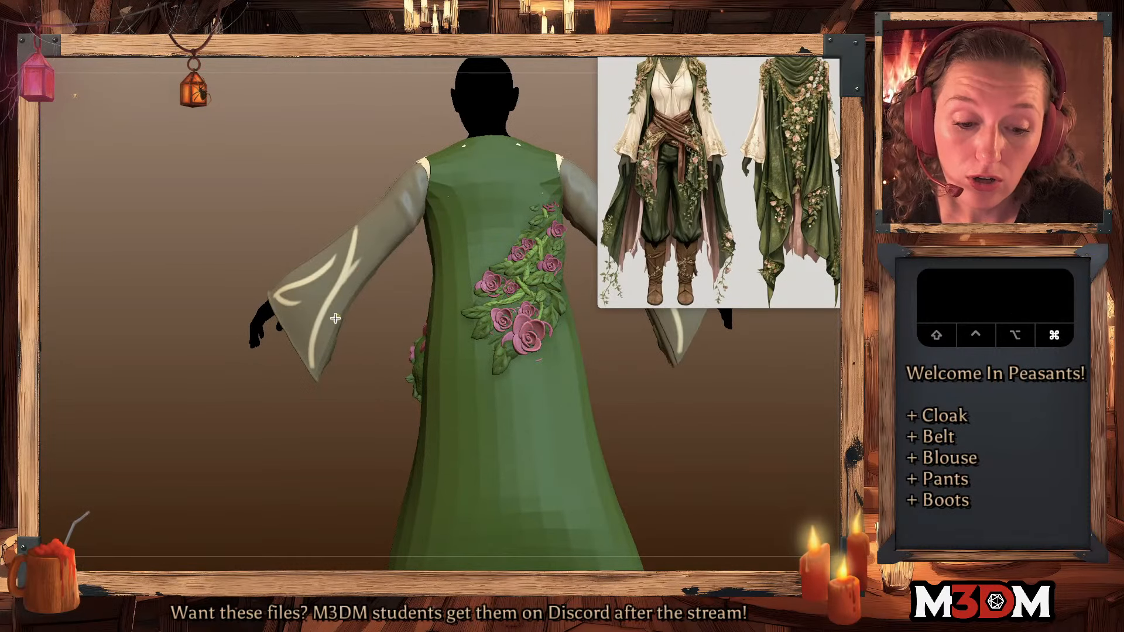
left_click(382, 299, "super")
- Try masking small leaf shapes between the two vines on the back of the sleeve
mouse_move(373, 356)
left_mouse_down()
mouse_move(349, 351)
mouse_move(347, 334)
mouse_move(298, 341)
mouse_move(293, 325)
mouse_move(300, 342)
mouse_move(303, 325)
left_mouse_up()
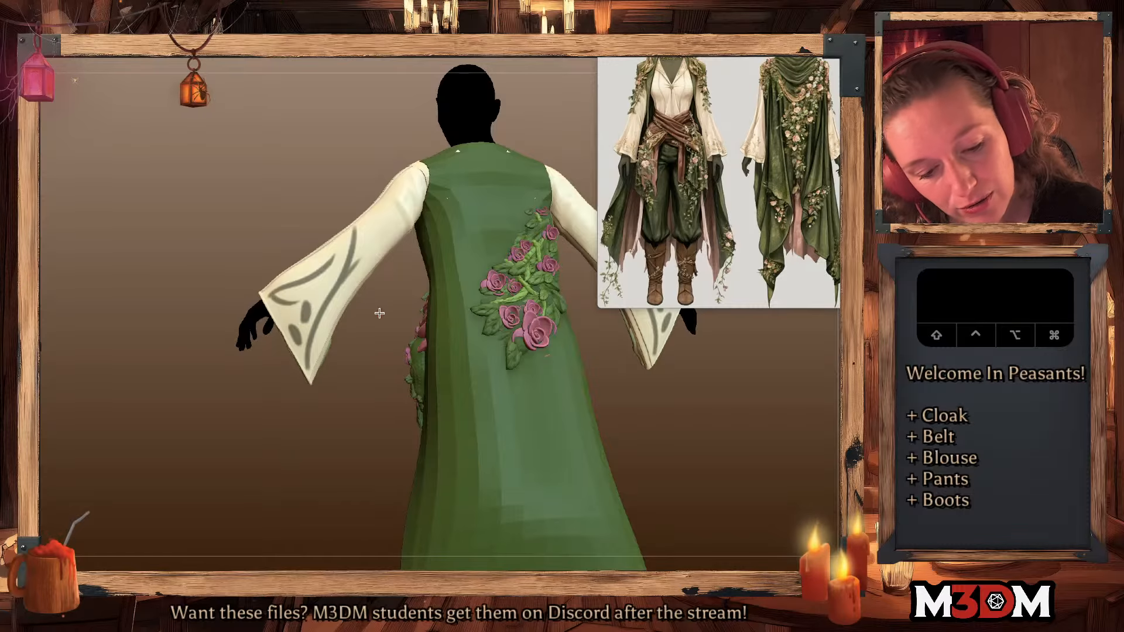
key("super+z")
- Mask small leaves between the vines, beside the long vine and above the hooked one on the back of the sleeve
key("super+z")
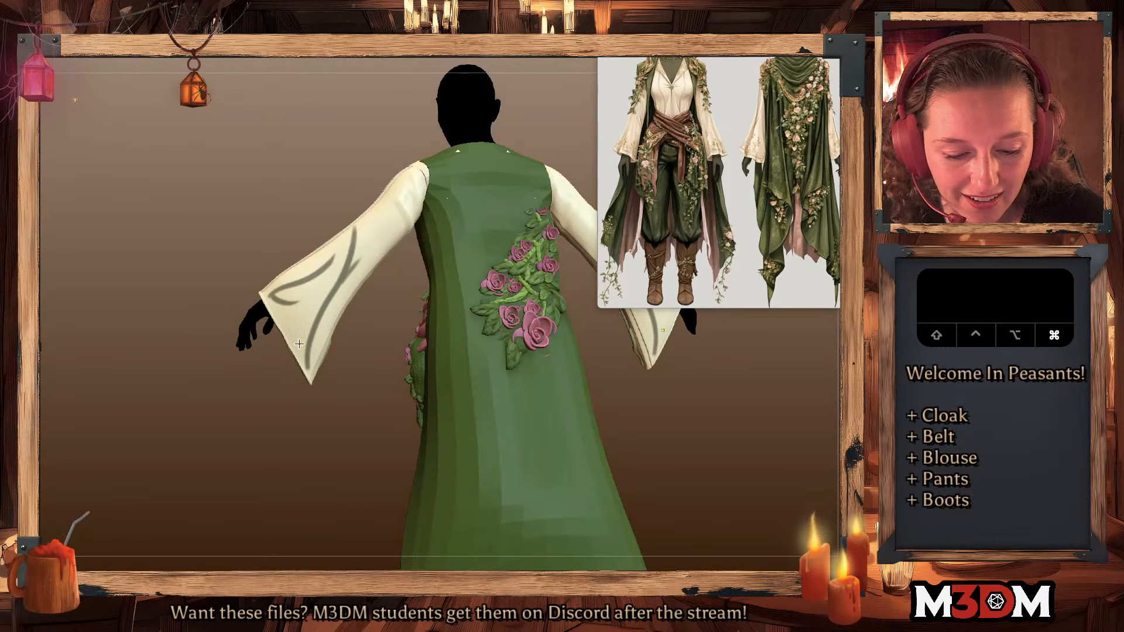
mouse_move(299, 345)
left_mouse_down("super")
mouse_move(293, 327)
mouse_move(299, 345)
mouse_move(304, 325)
left_mouse_up("super")
key("super+z")
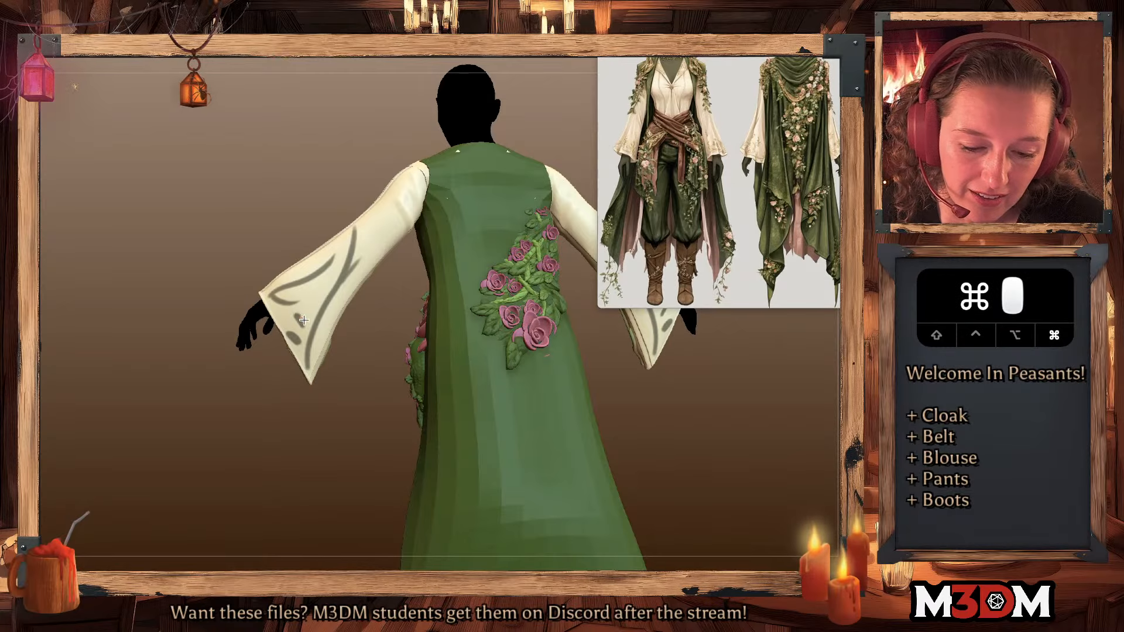
left_click_drag(381, 334, 332, 308)
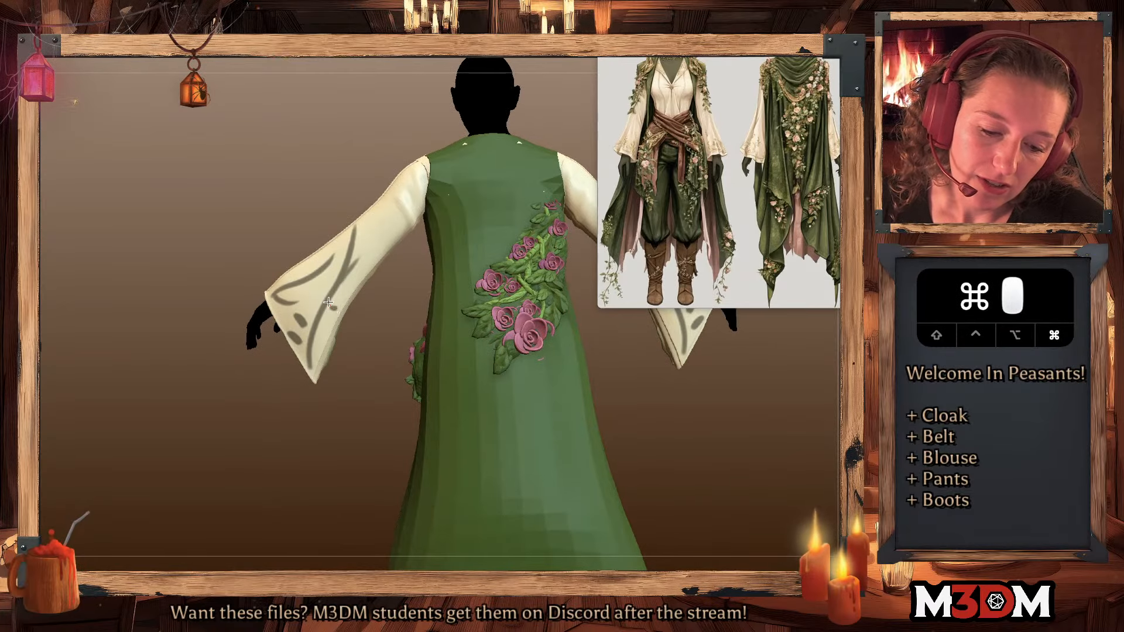
left_click_drag(366, 348, 398, 345)
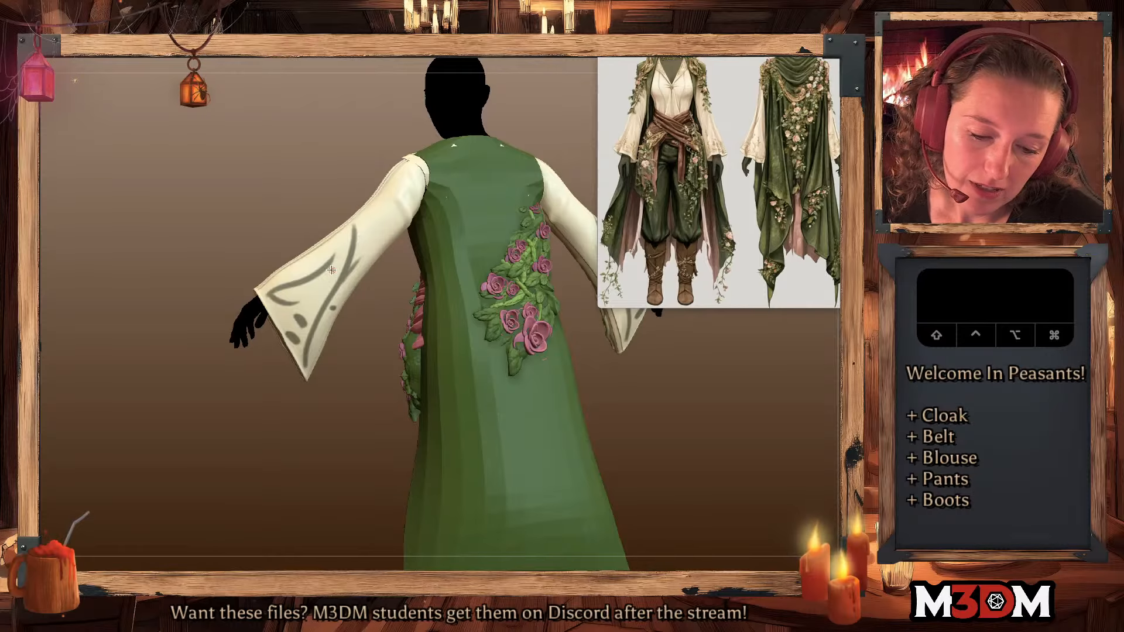
left_click_drag(316, 253, 320, 260, "super")
mouse_move(372, 307)
left_mouse_down()
mouse_move(291, 268)
mouse_move(286, 281)
mouse_move(310, 252)
mouse_move(299, 271)
left_mouse_up()
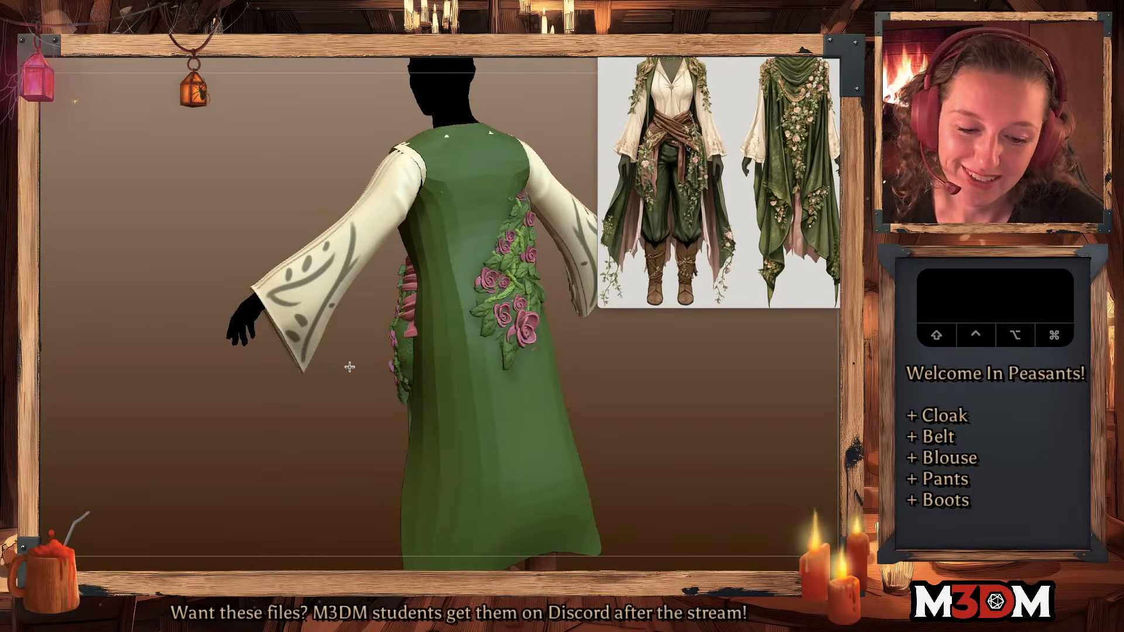
- Invert the mask, colour the vine-and-leaf pattern green and move it outward so it stands off the sleeve back
left_click(350, 386, "super")
left_click_drag(349, 386, 346, 384)
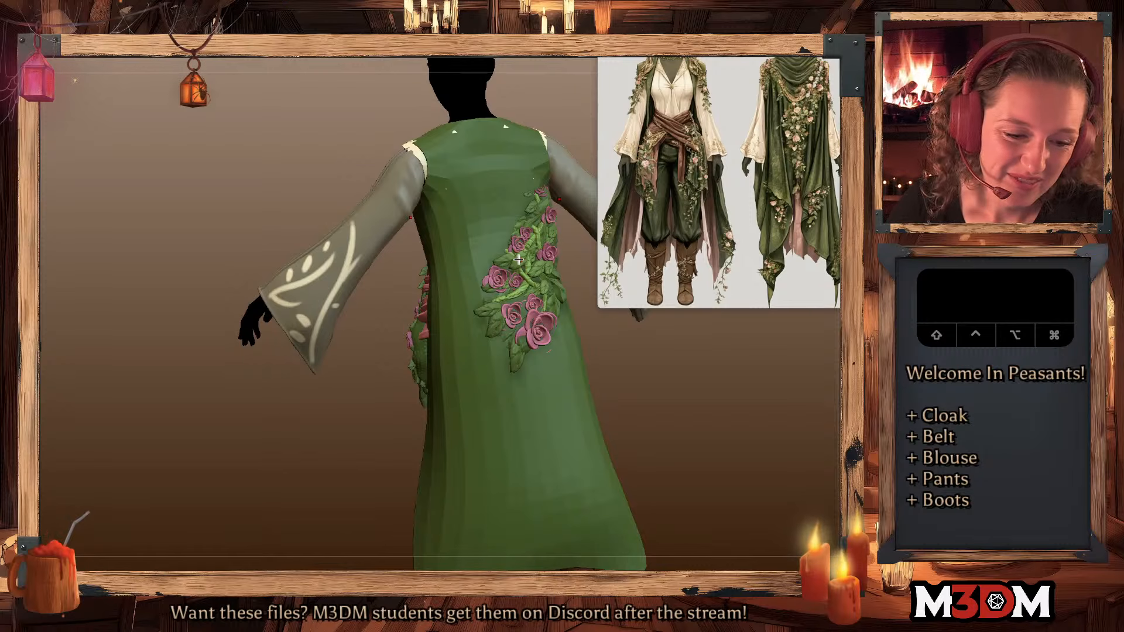
key("c")
key("q")
key("w")
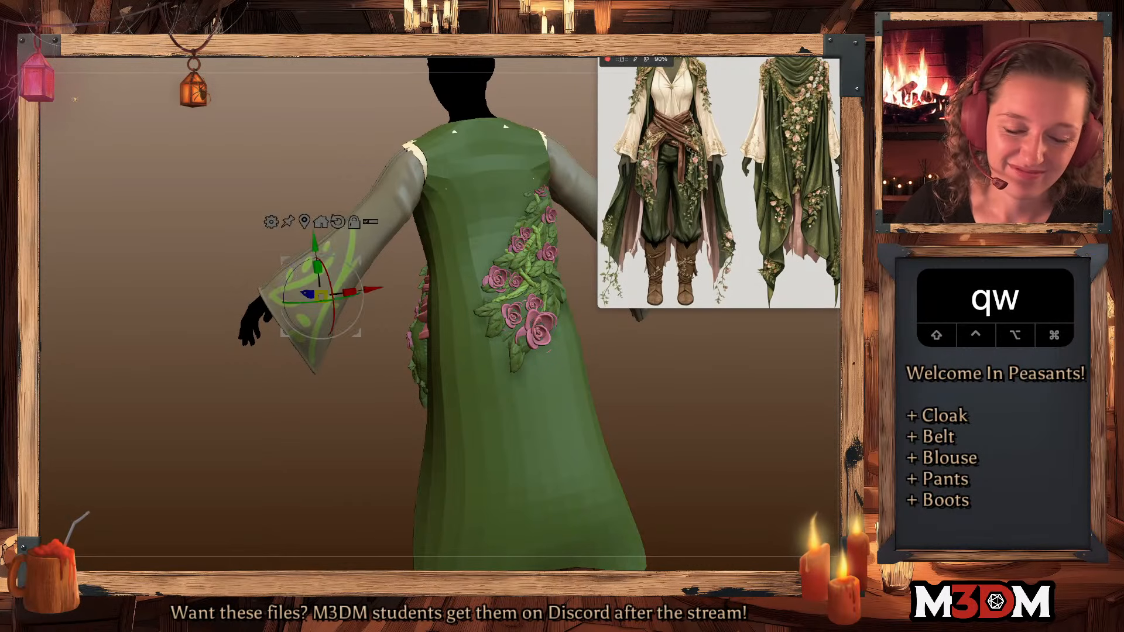
left_click_drag(318, 293, 334, 280, "super")
key("q")
- Examine the whole outfit from the front, both from a distance and framed close up
mouse_move(371, 351)
left_mouse_down("super")
mouse_move(366, 400)
mouse_move(522, 406)
mouse_move(490, 374)
mouse_move(554, 359)
mouse_move(552, 401)
mouse_move(542, 387)
mouse_move(555, 386)
mouse_move(554, 409)
mouse_move(548, 368)
left_mouse_up("super")
key("shift+f")
key("shift+f")
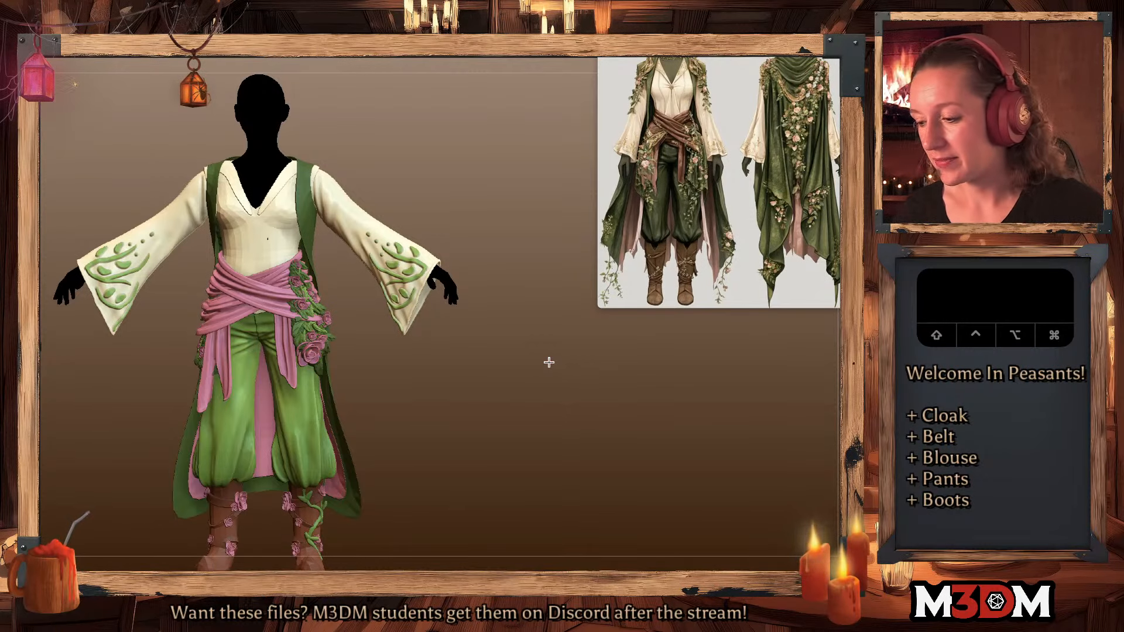
left_click_drag(518, 389, 489, 297, "alt")
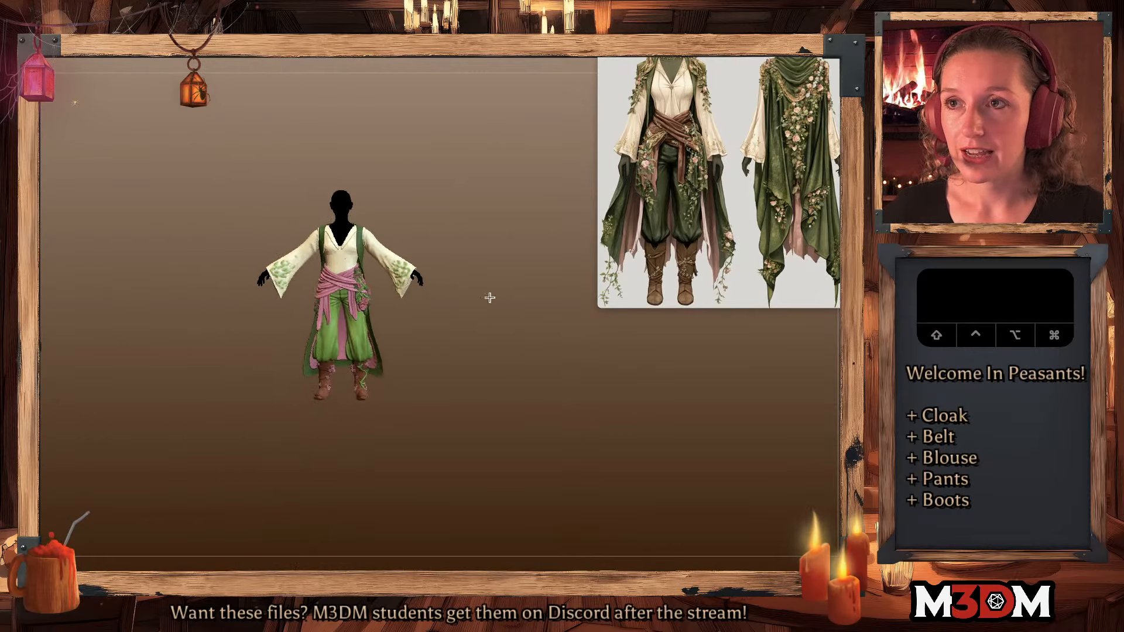
scroll(490, 298, "down", 2)
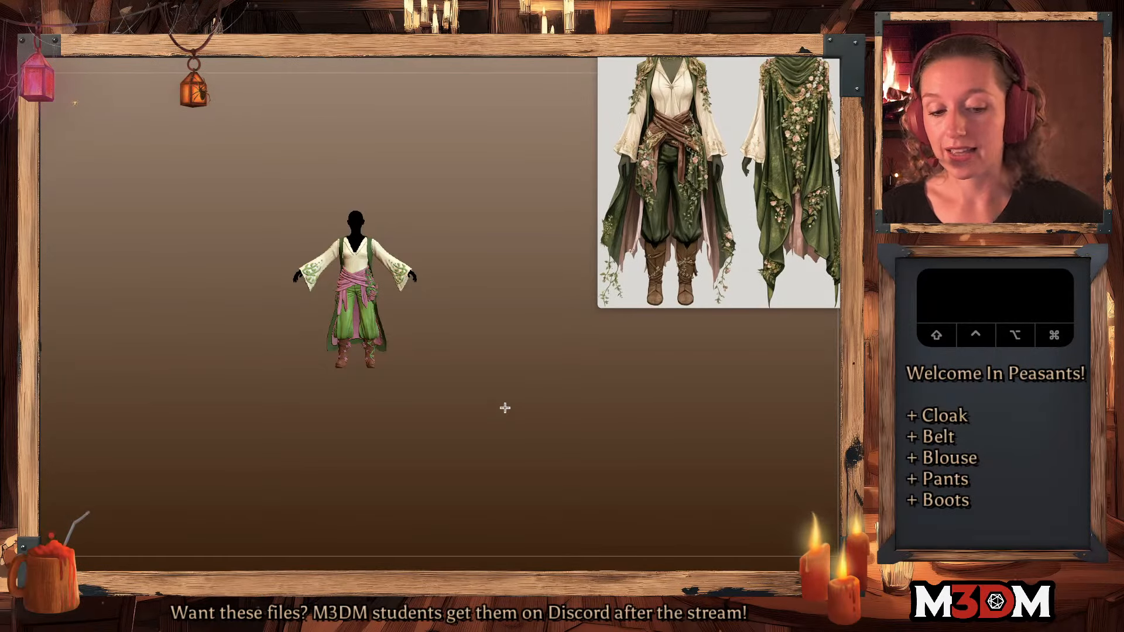
left_click_drag(480, 334, 473, 342, "shift")
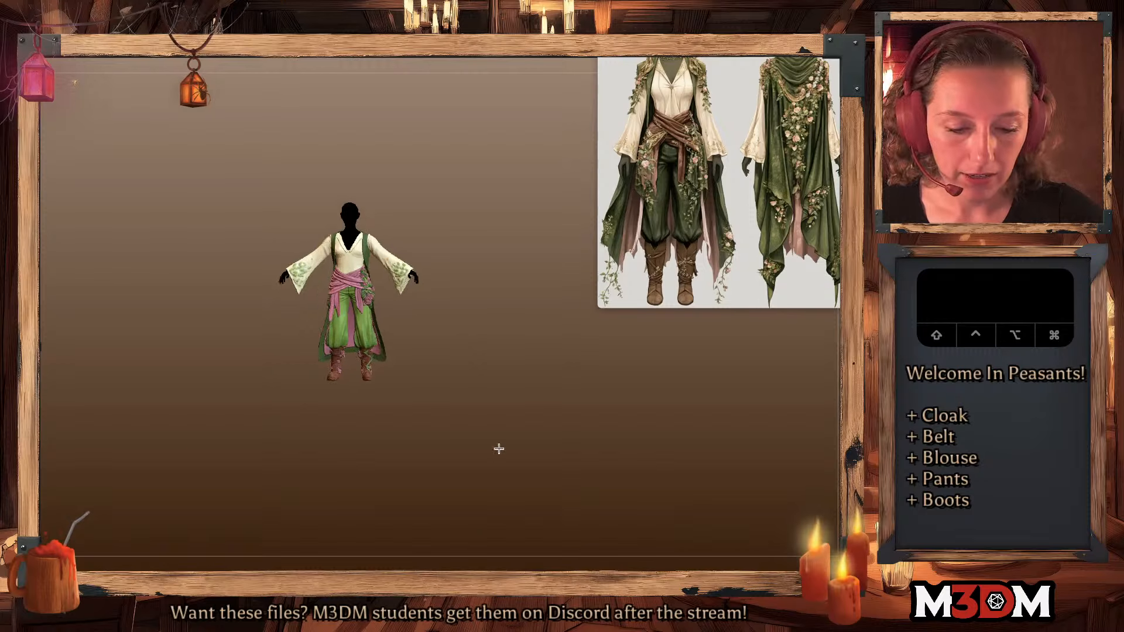
key("f")
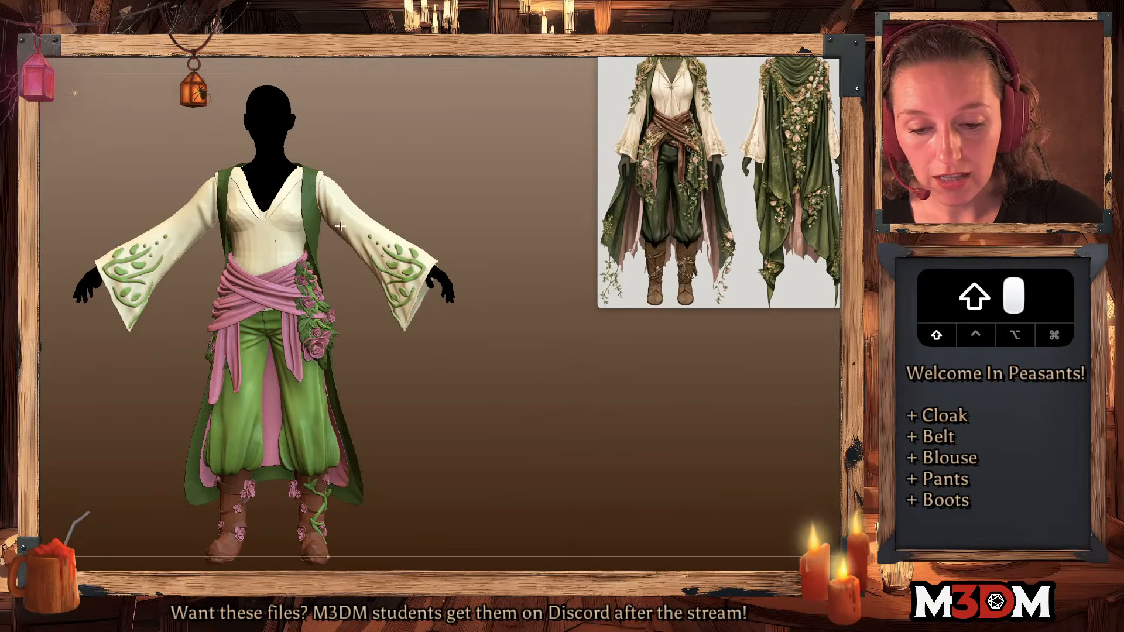
- Repeat the last smoothing stroke on the upper sleeves and check the blouse's mesh
key("1")
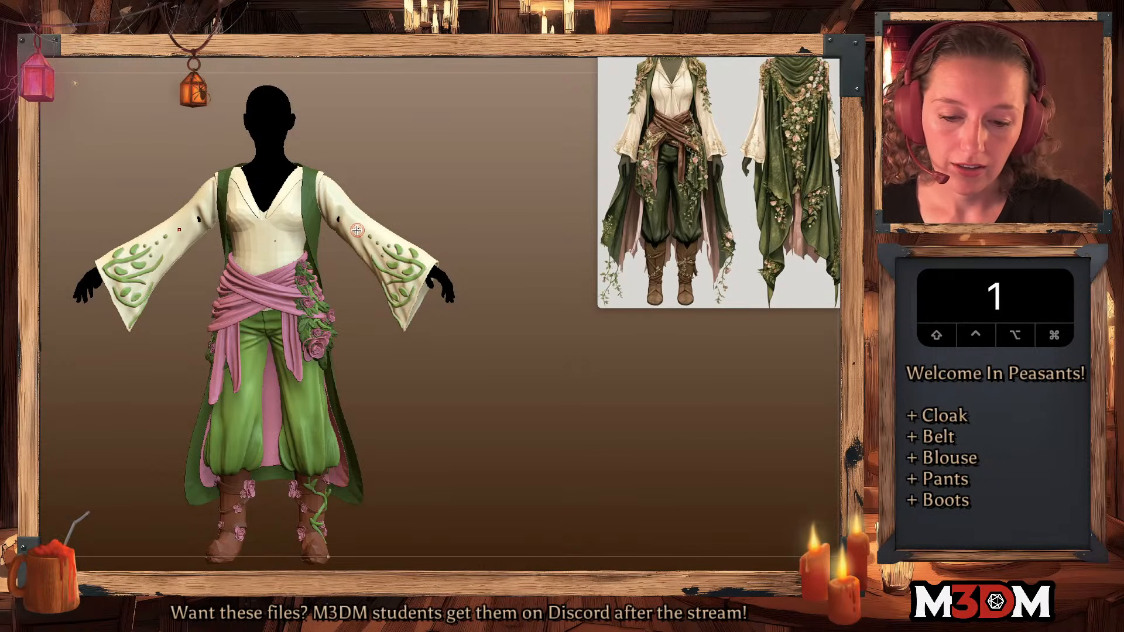
key("shift+f")
key("shift+f")
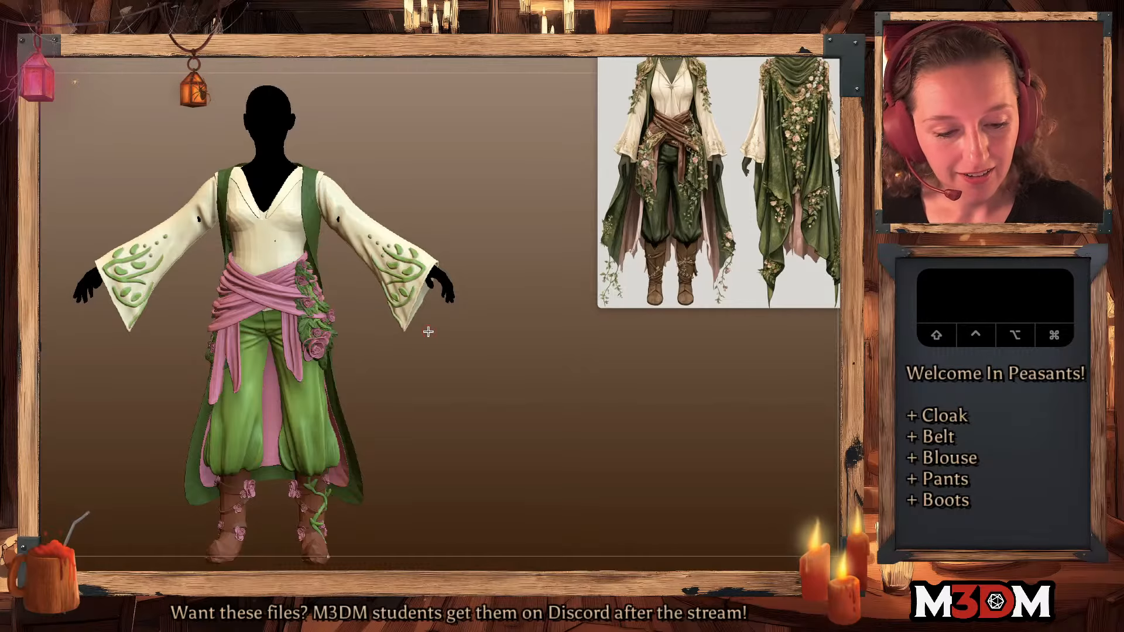
- Try smoothing the raised vine and leaves on the back of the sleeve
left_click_drag(440, 206, 409, 208)
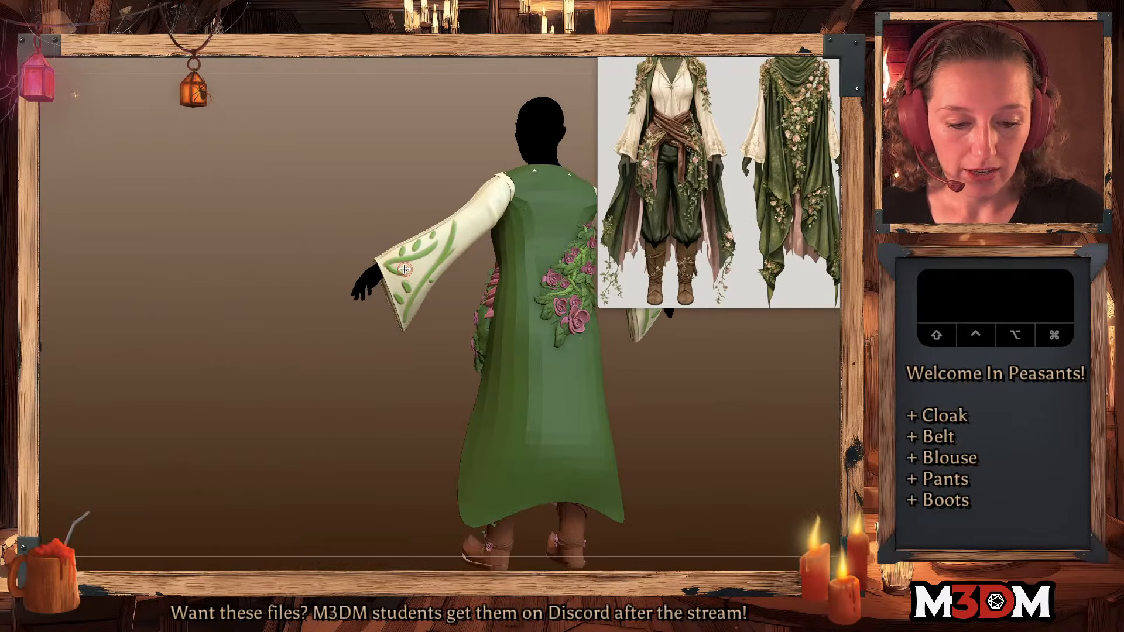
left_click_drag(426, 297, 412, 311)
key("super+z")
mouse_move(485, 224)
left_mouse_down()
mouse_move(412, 326)
mouse_move(442, 261)
mouse_move(426, 290)
left_mouse_up()
left_click_drag(444, 331, 452, 326)
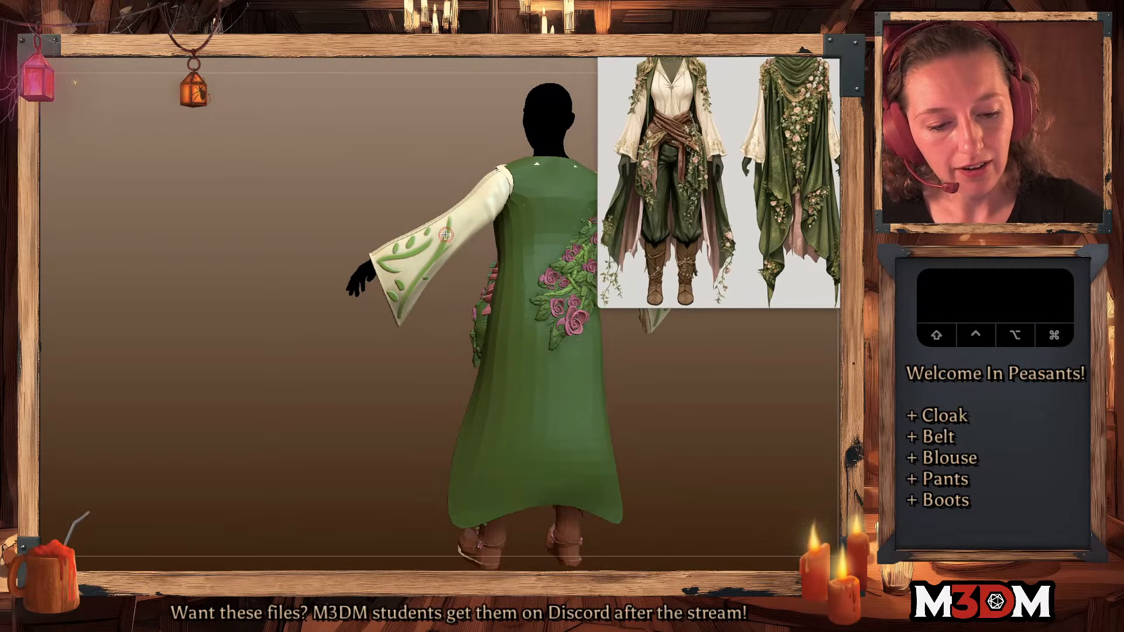
key("super+z")
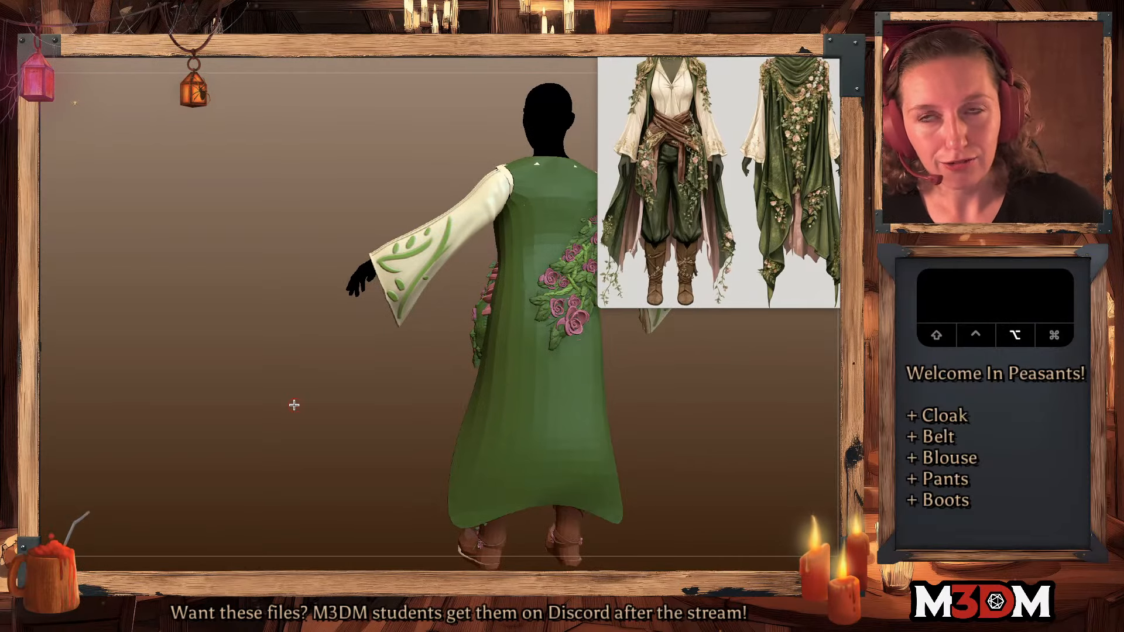
left_click_drag(293, 402, 271, 432)
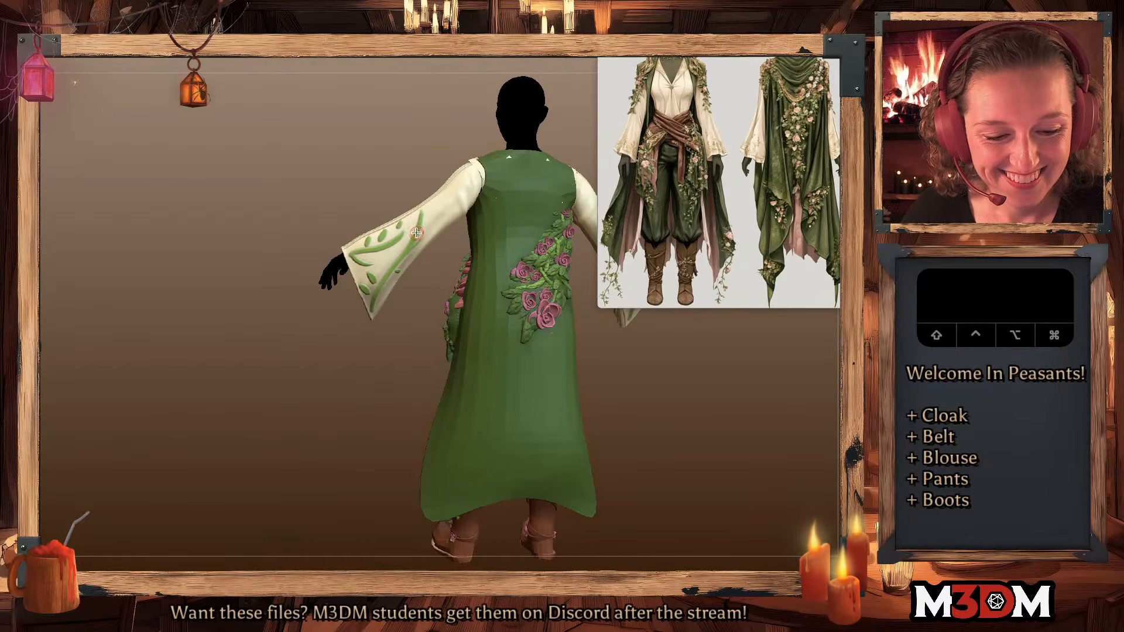
- Try a repeated stroke with a larger brush over the upper end of the vine on the sleeve back
left_click_drag(418, 223, 399, 235, "alt")
key("1")
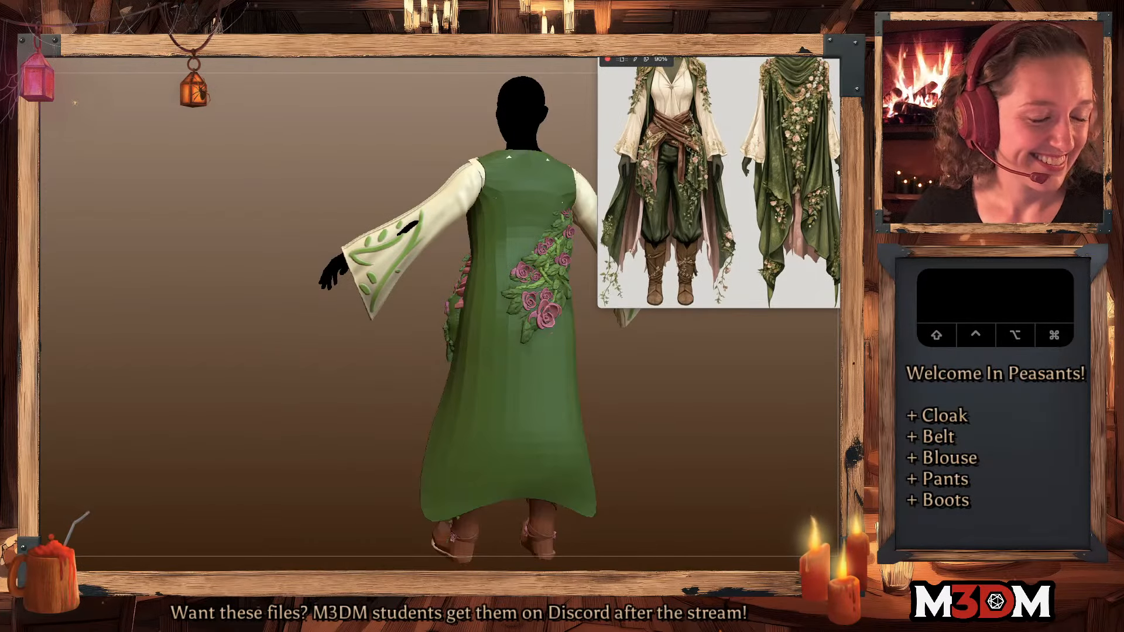
key("space")
left_click(408, 232)
key("super+z")
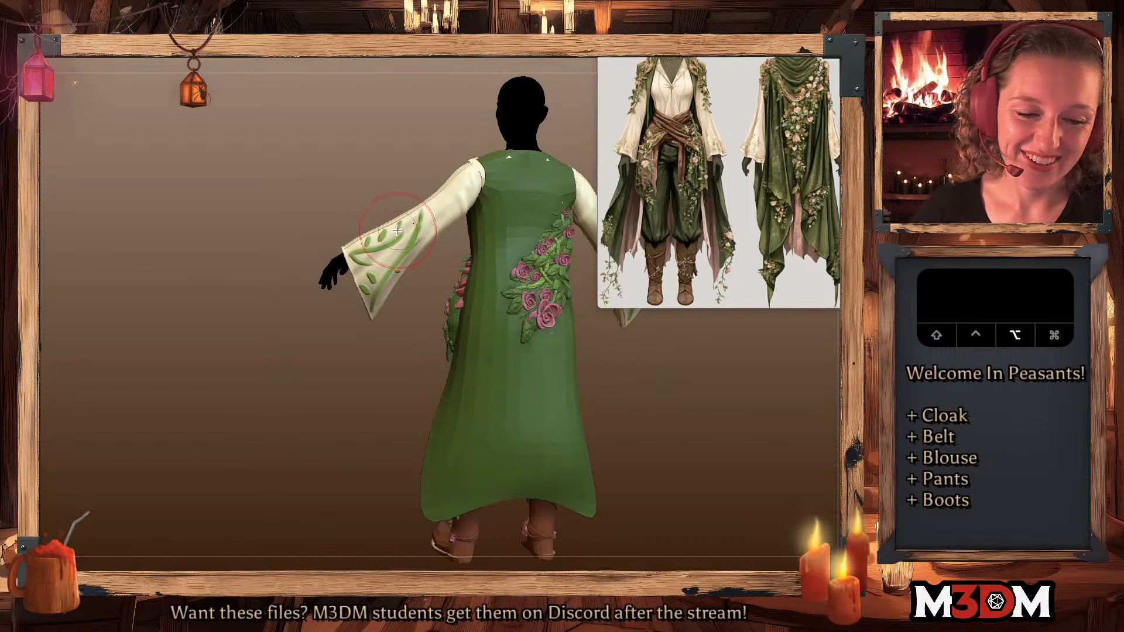
- Examine the sleeve ornaments and their mesh detail from the front of the outfit
left_click_drag(690, 396, 725, 400)
mouse_move(632, 423)
left_mouse_down("shift")
mouse_move(567, 459)
mouse_move(584, 416)
left_mouse_up("shift")
key("f")
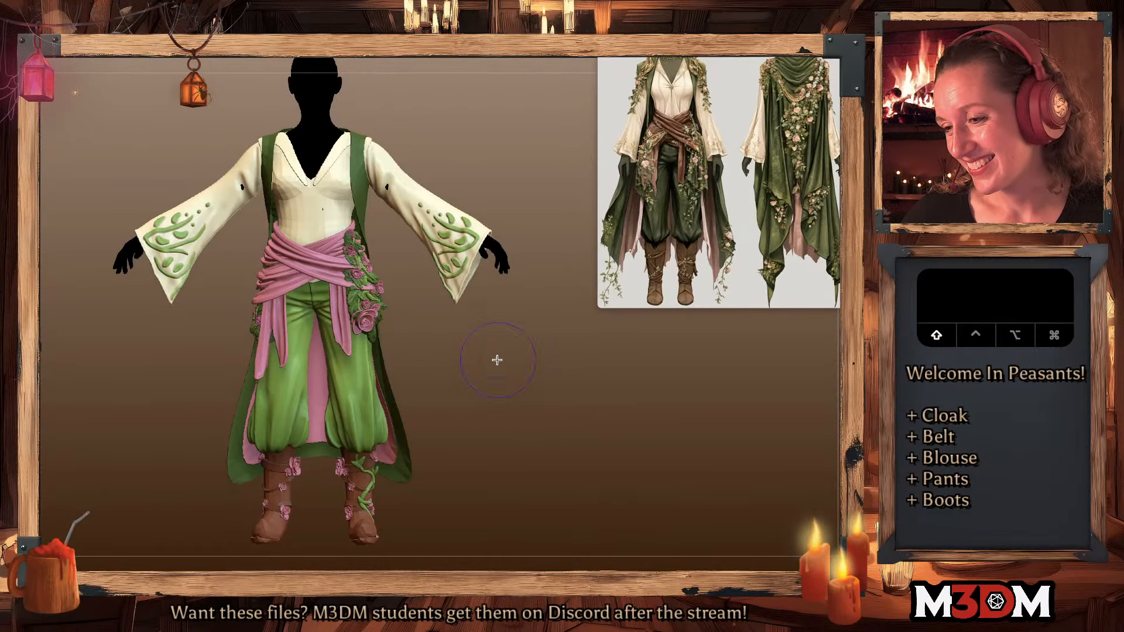
key("shift+f")
key("shift+f")
left_click_drag(510, 377, 509, 374, "alt")
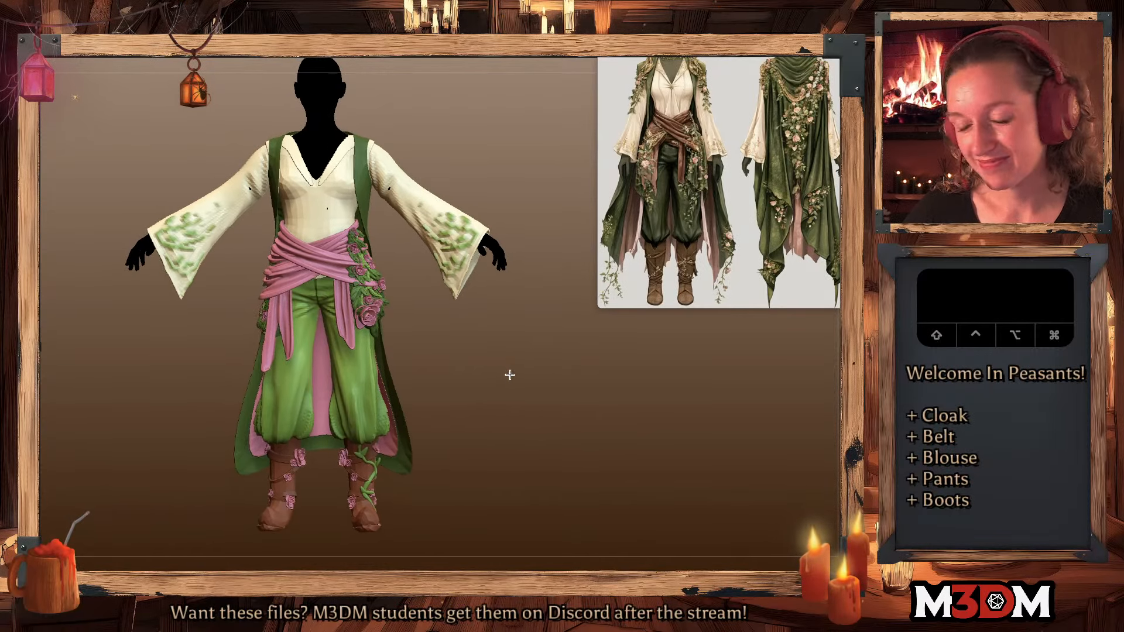
key("shift+f")
key("shift+f")
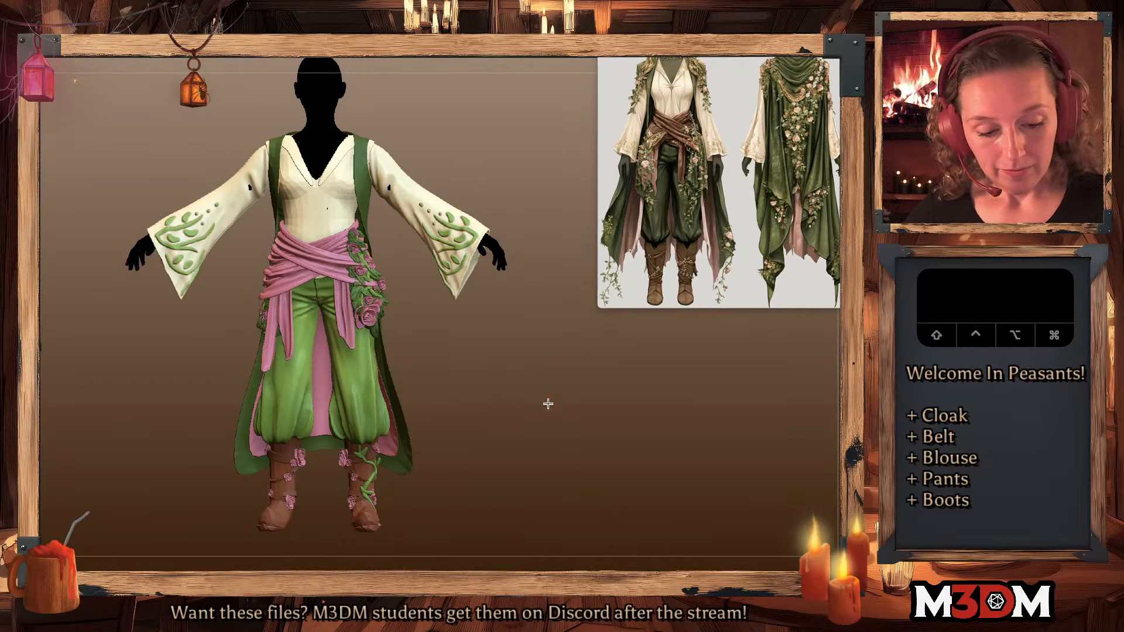
left_click_drag(457, 355, 469, 447, "alt")
left_click_drag(475, 213, 469, 178, "alt")
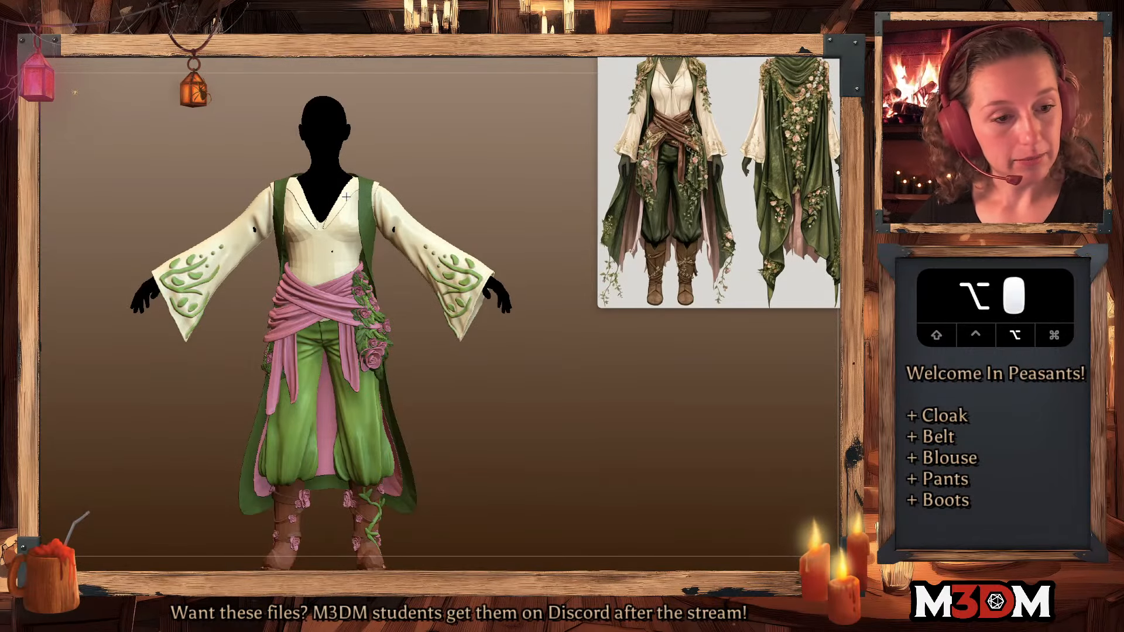
- Select the blouse's neckline trim and insert a rose at the point of the V with the flower insert-mesh brush
key("space")
left_click_drag(352, 204, 361, 208)
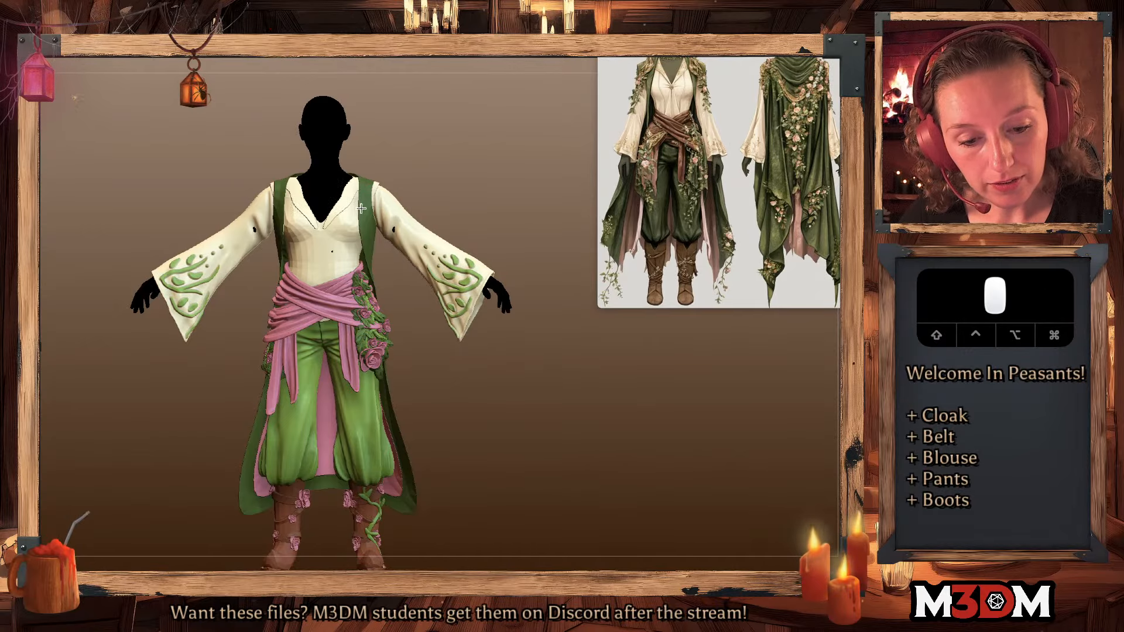
left_click(325, 238, "alt")
key("b")
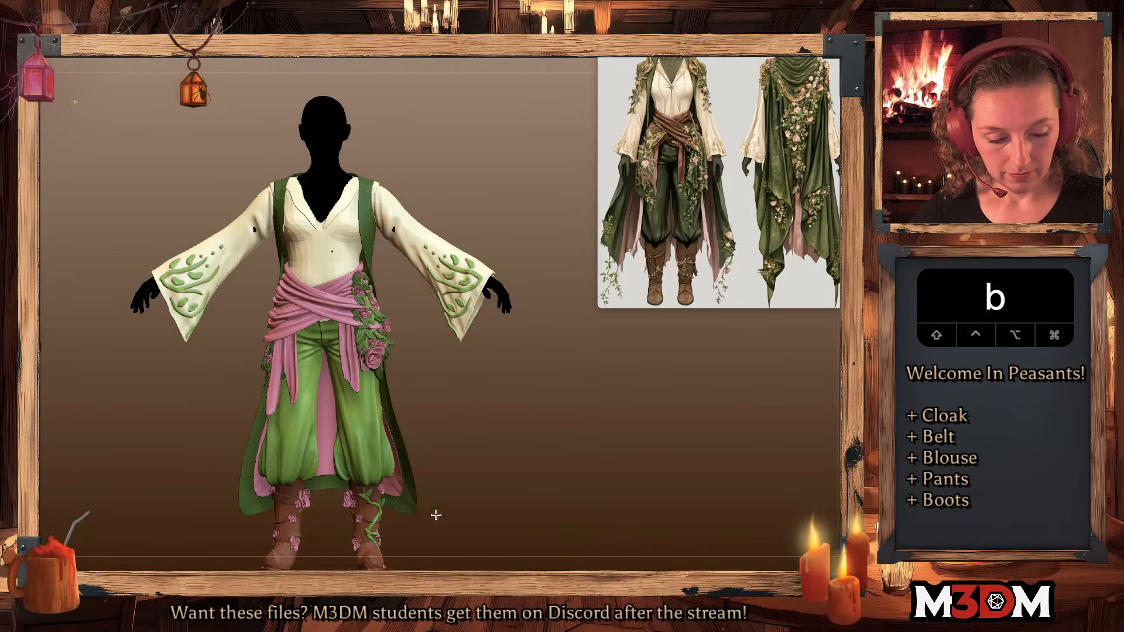
key("b")
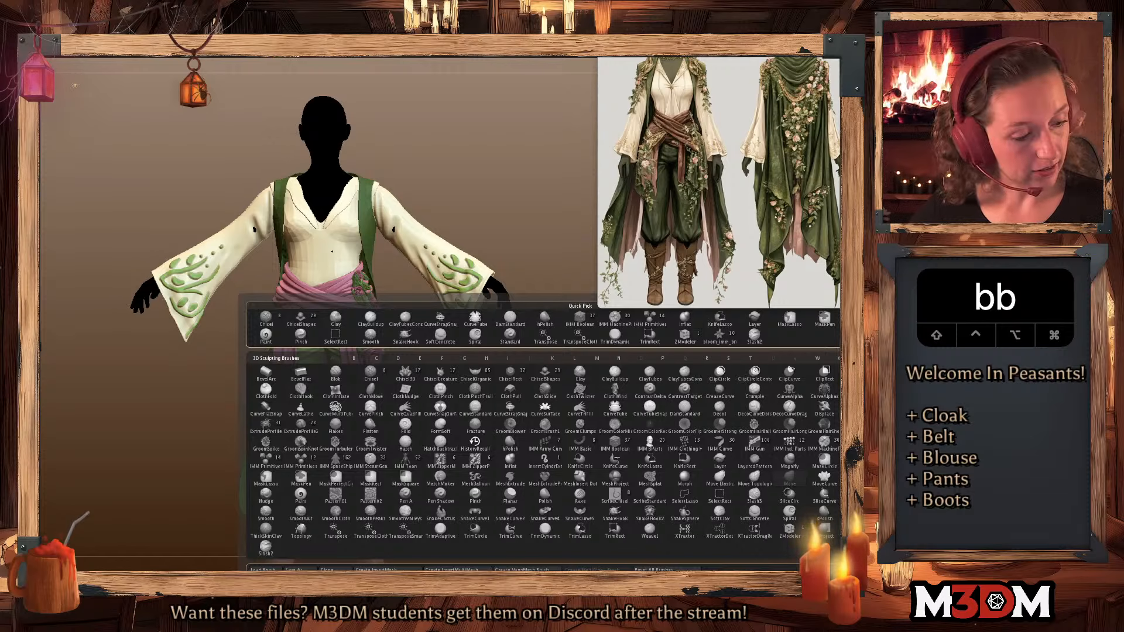
left_click(719, 337)
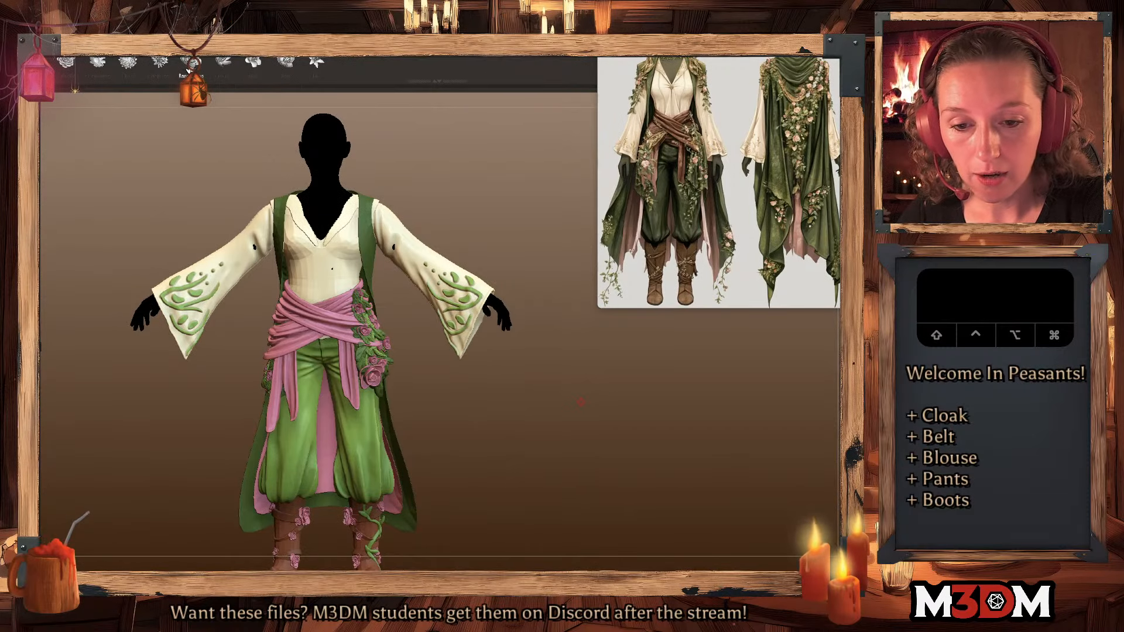
left_click_drag(320, 241, 322, 255)
key("super+z")
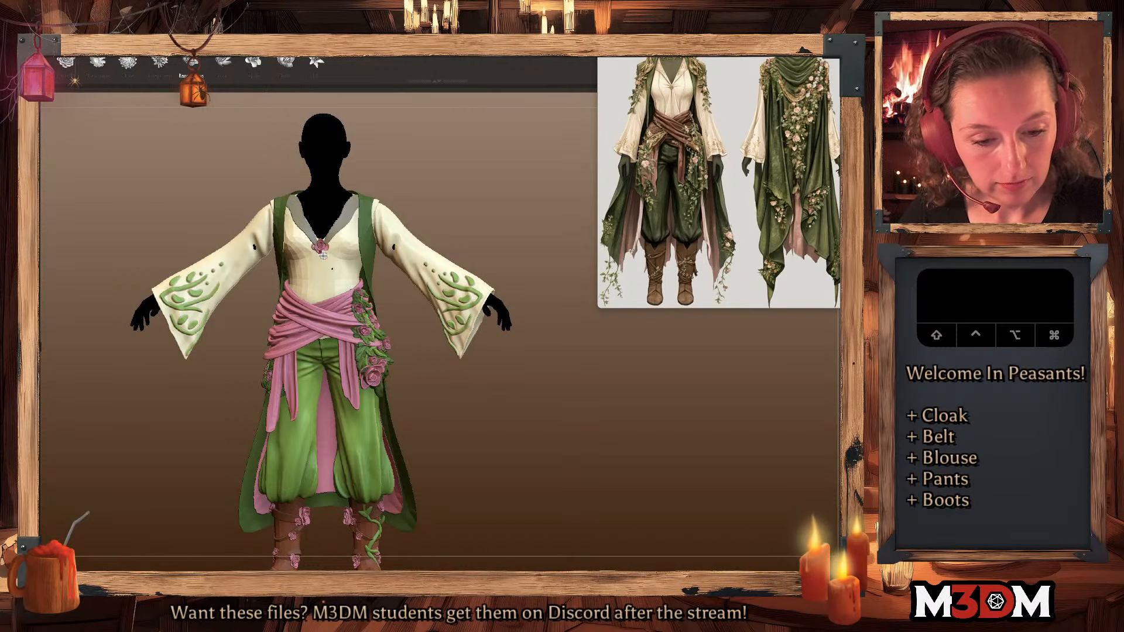
- Realign the transform gizmo and centre the rose at the point of the V-neckline
key("q")
key("w")
left_click(306, 164, "alt")
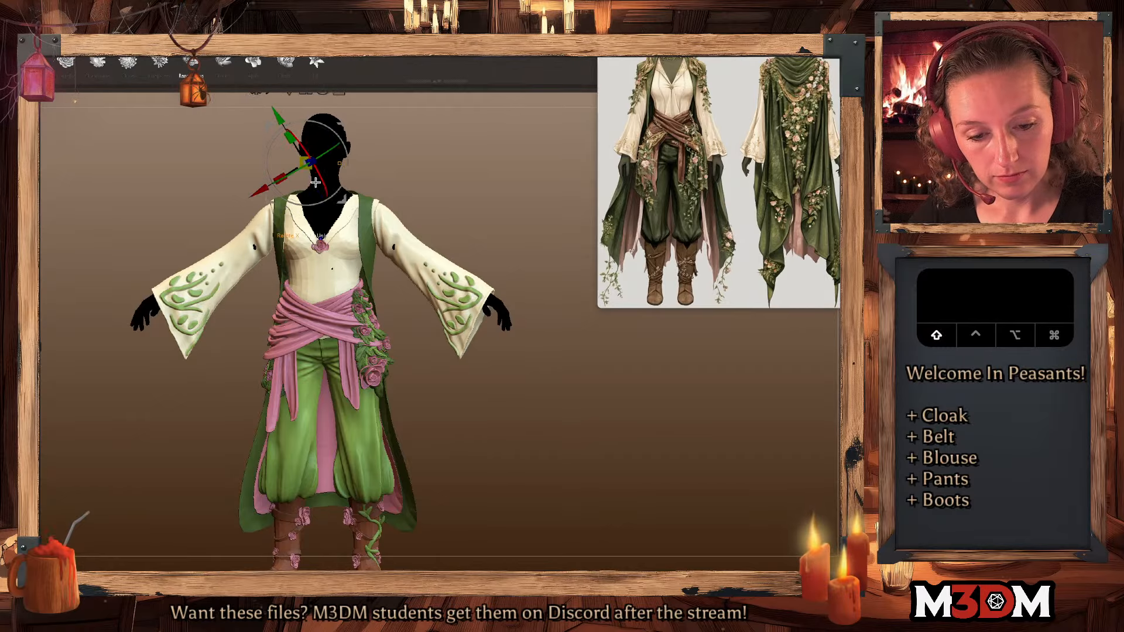
left_click_drag(439, 166, 431, 218, "alt")
left_click(348, 139)
left_click(315, 137)
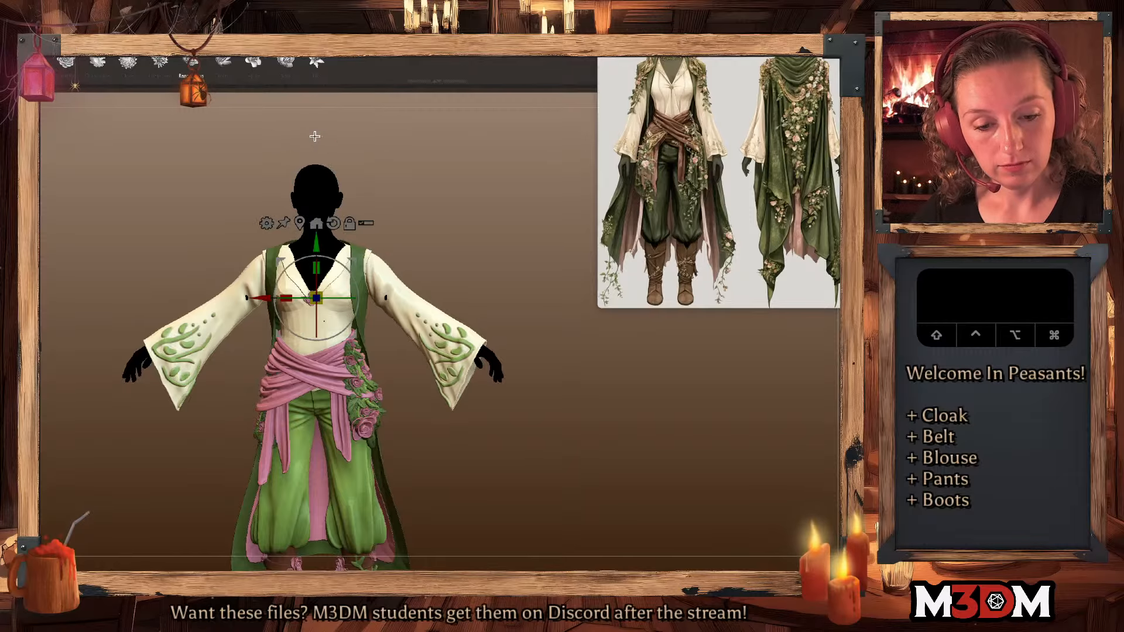
key("q")
key("w")
key("q")
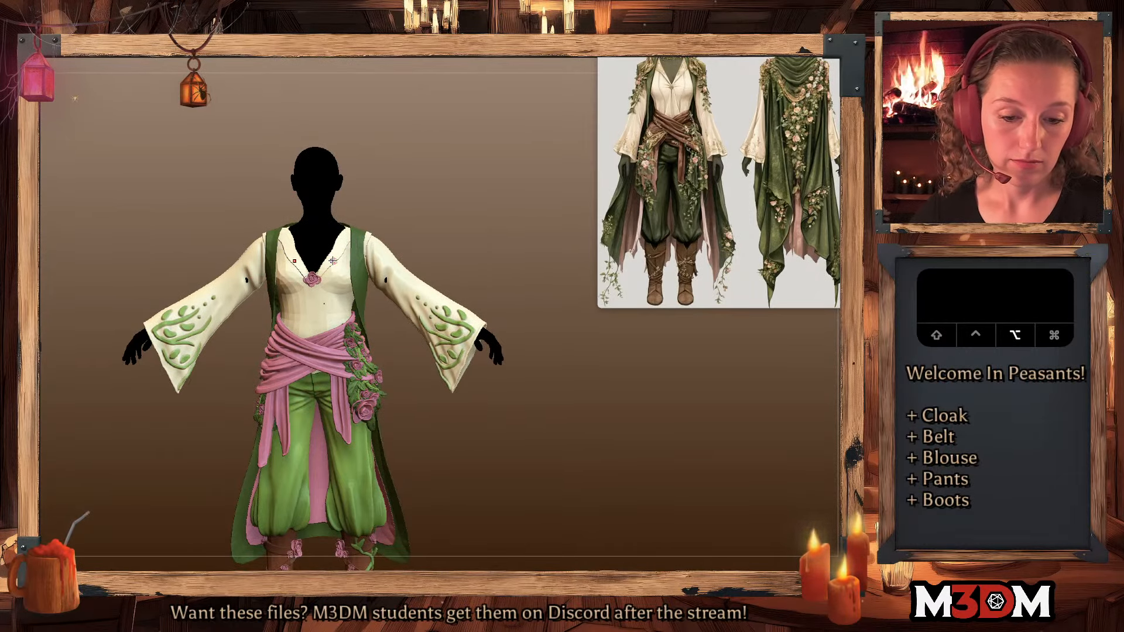
- Select the blouse's neckline trim and isolate it with both halves visible
left_click(332, 261, "alt")
key("alt+s")
left_click_drag(495, 336, 497, 380, "alt")
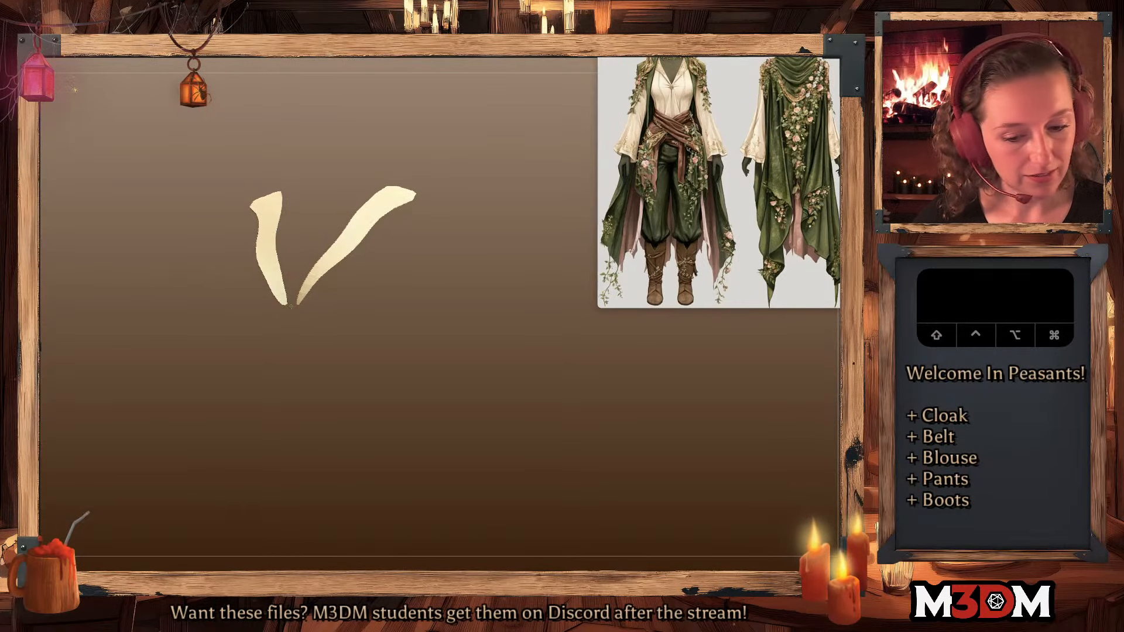
left_click(309, 283, "shift+super")
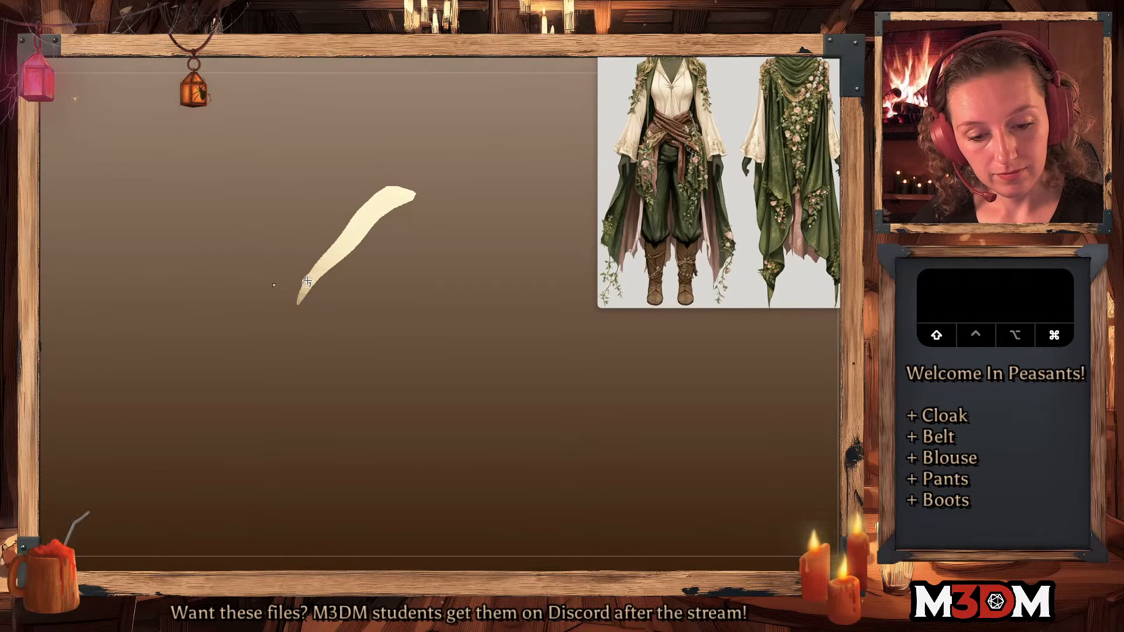
left_click(309, 283, "shift+super")
left_click(275, 274, "shift+super")
left_click(292, 308, "shift+super")
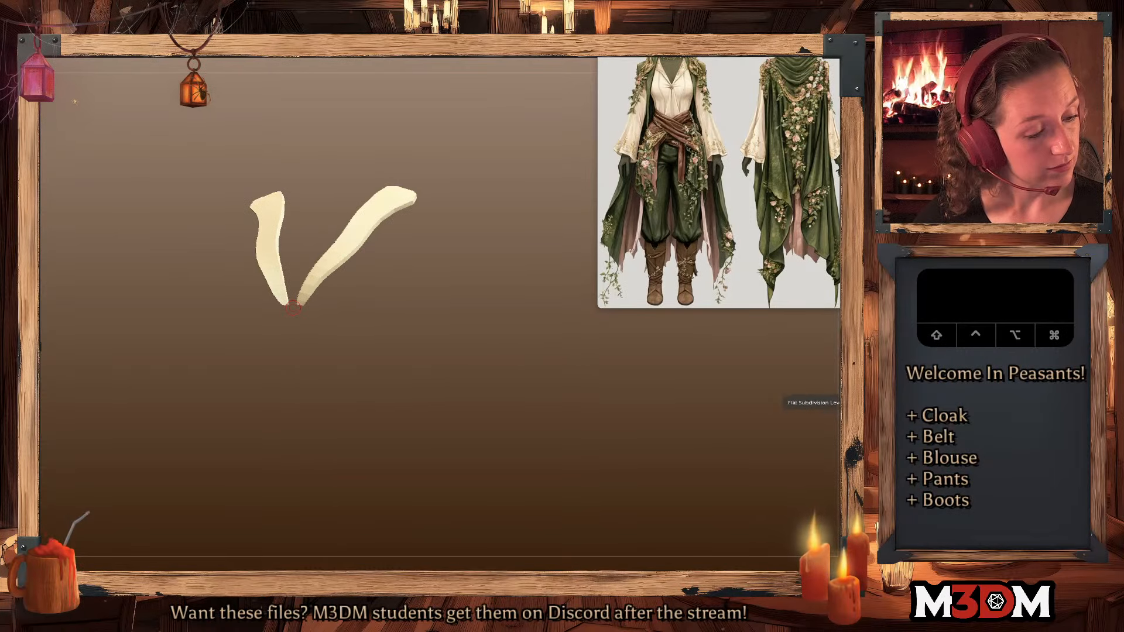
- Increase the thickness of the isolated neckline trim so both halves have clear depth
left_click(840, 413)
left_click(839, 413)
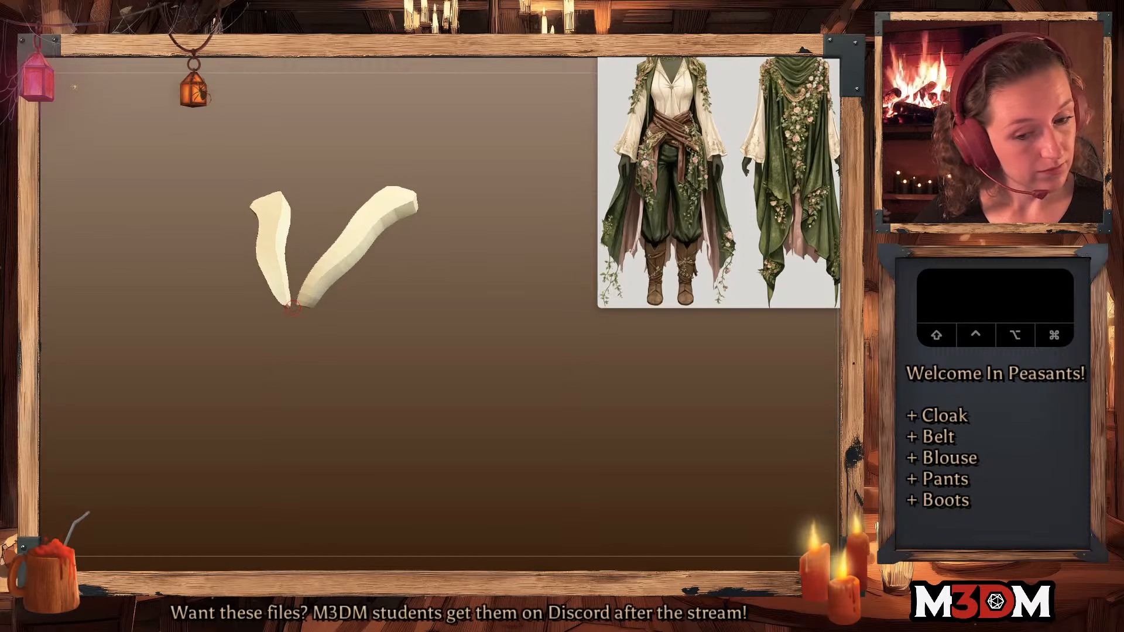
left_click(292, 307, "shift+super")
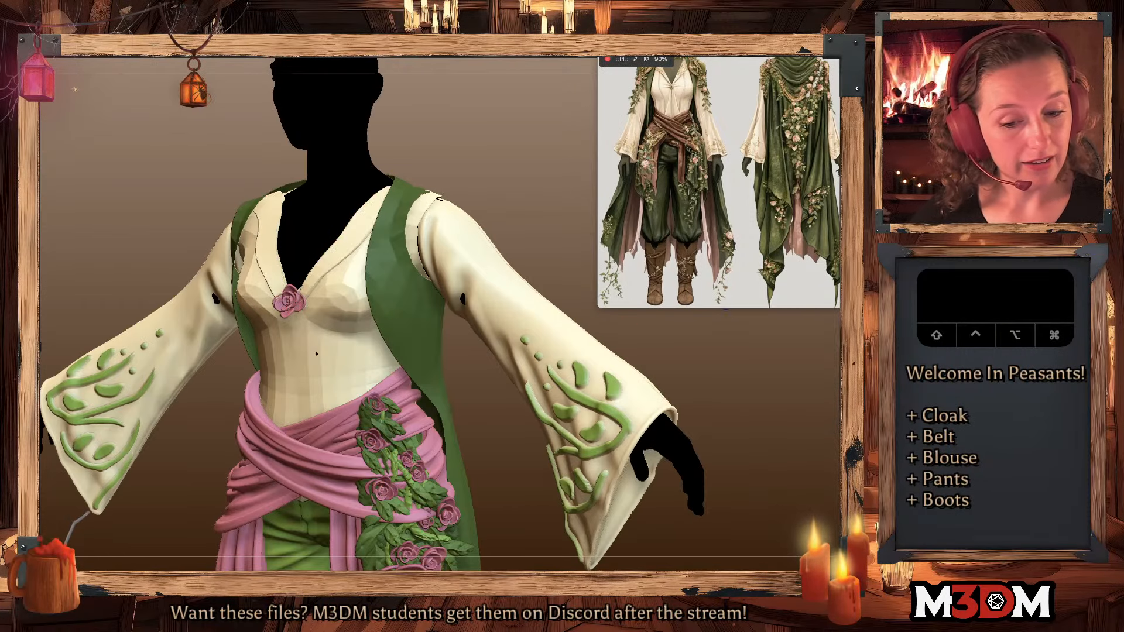
left_click(533, 340, "shift+super")
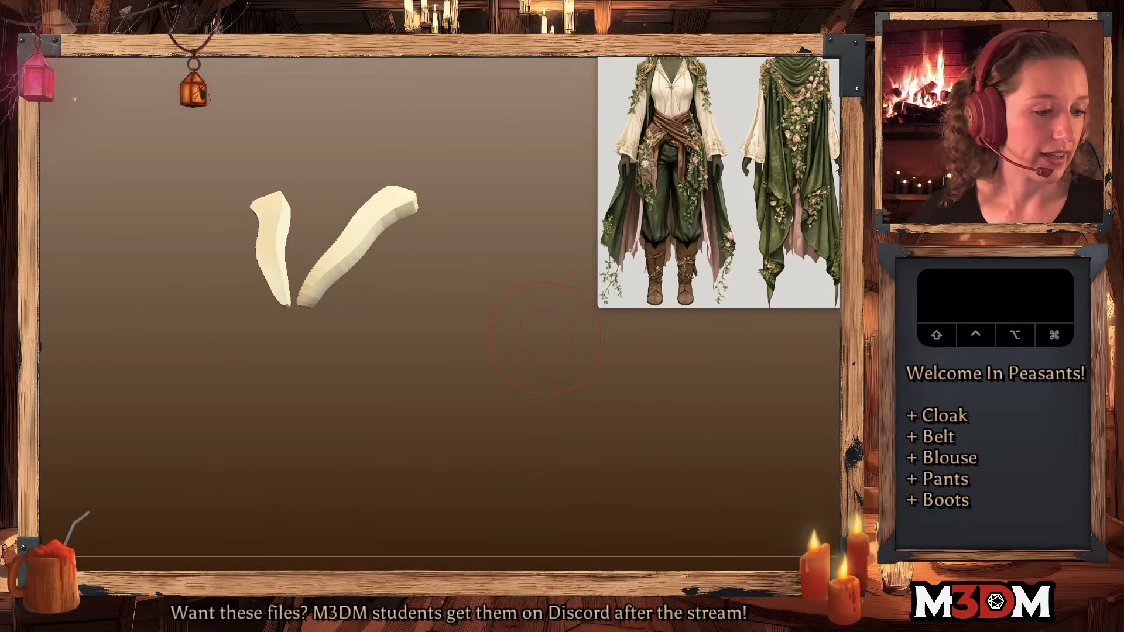
left_click(839, 305)
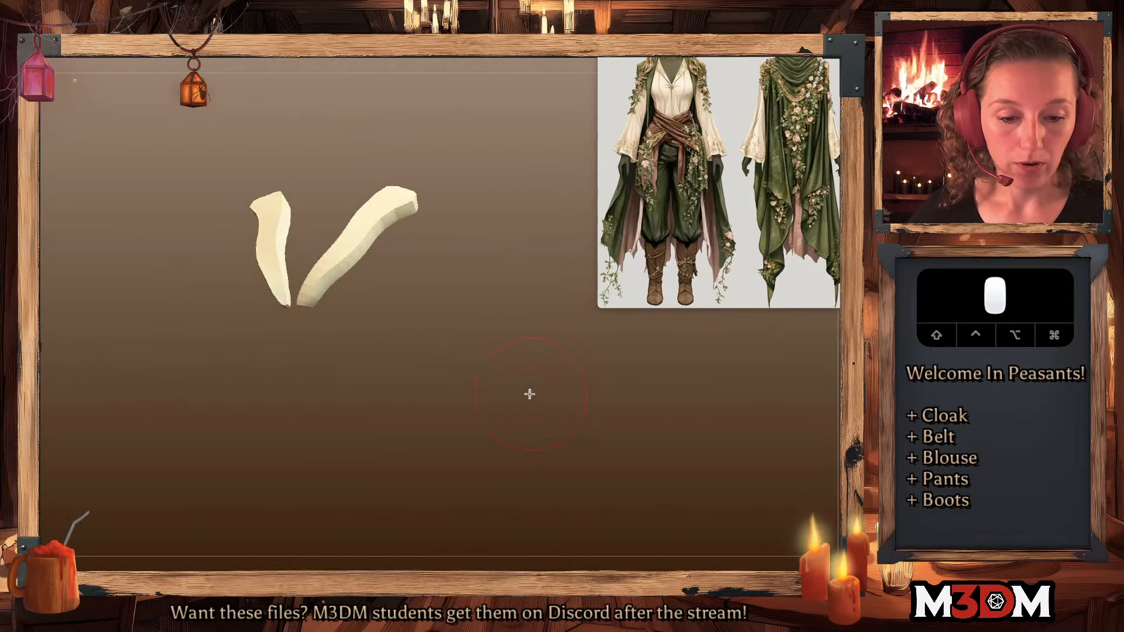
key("space")
left_click_drag(529, 394, 514, 507)
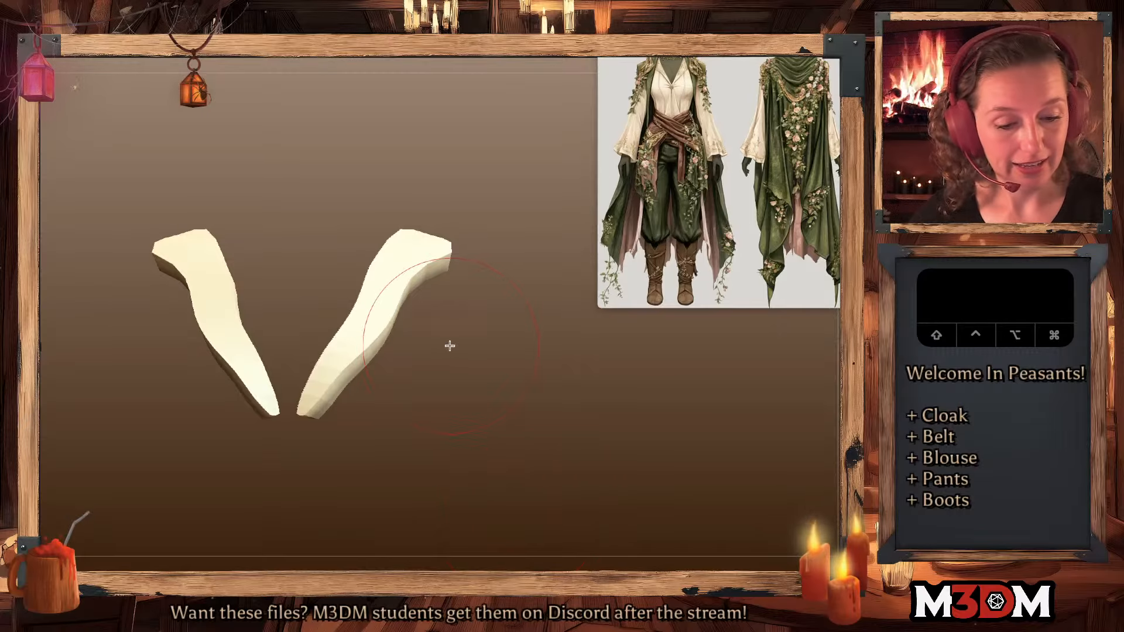
- Extrude the border band around the front of both trim halves into a raised rim
key("shift+f")
left_click_drag(519, 331, 410, 306)
key("super+z")
left_click(406, 309)
left_click(408, 304)
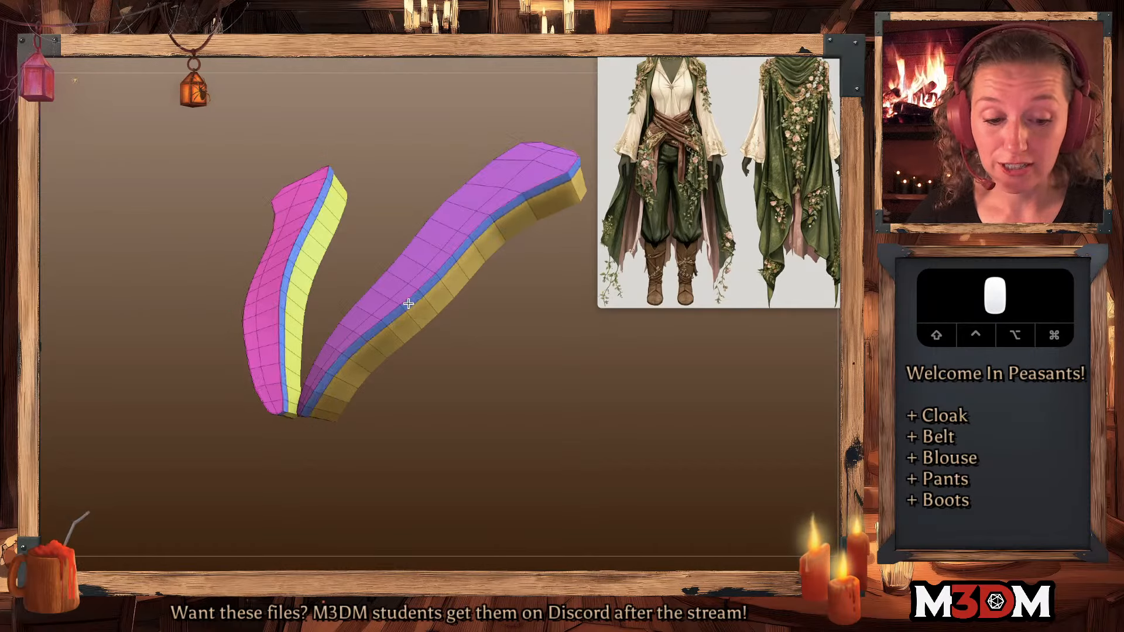
key("super+z")
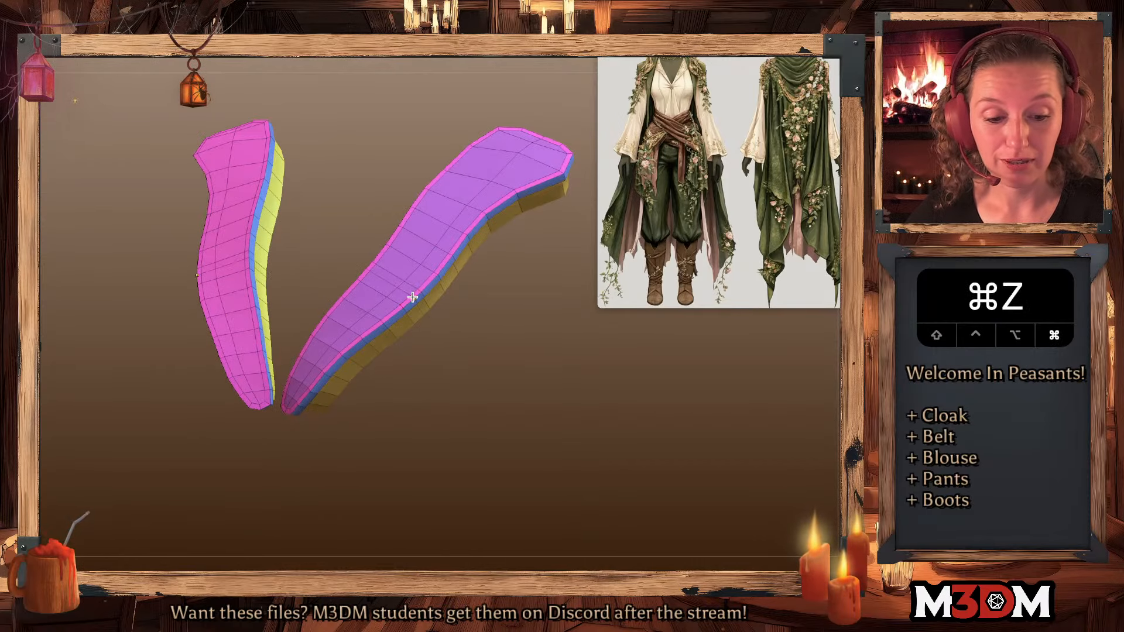
left_click(413, 298)
key("shift+f")
left_click_drag(567, 424, 558, 450)
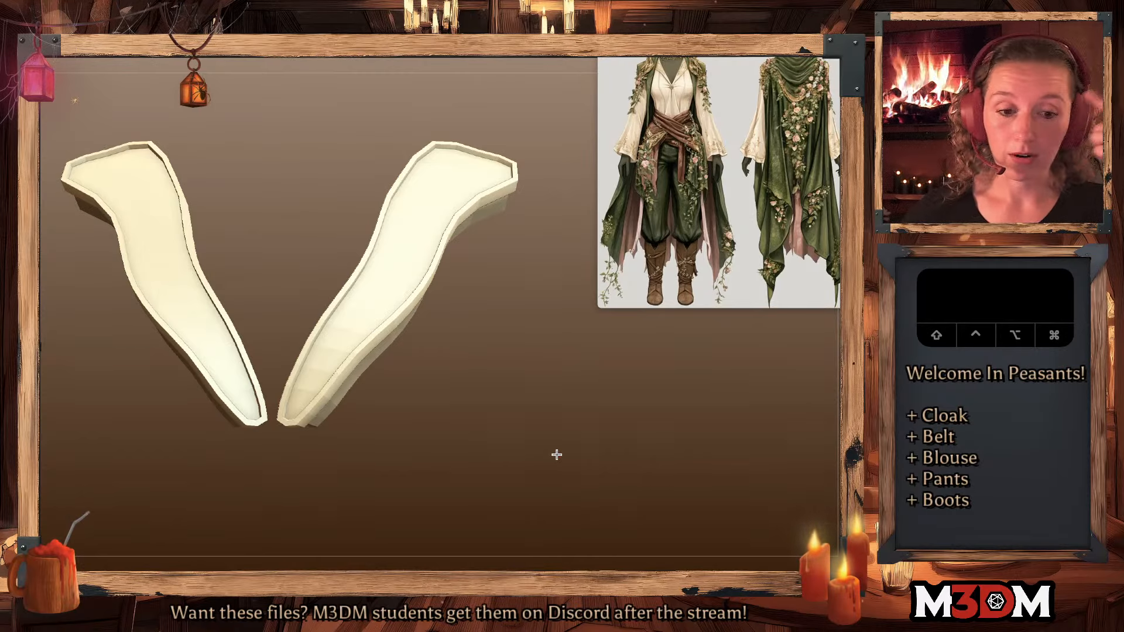
- Examine the rimmed neckline trim both on the full outfit and on its own, with and without the wireframe
key("shift+s")
key("shift+f")
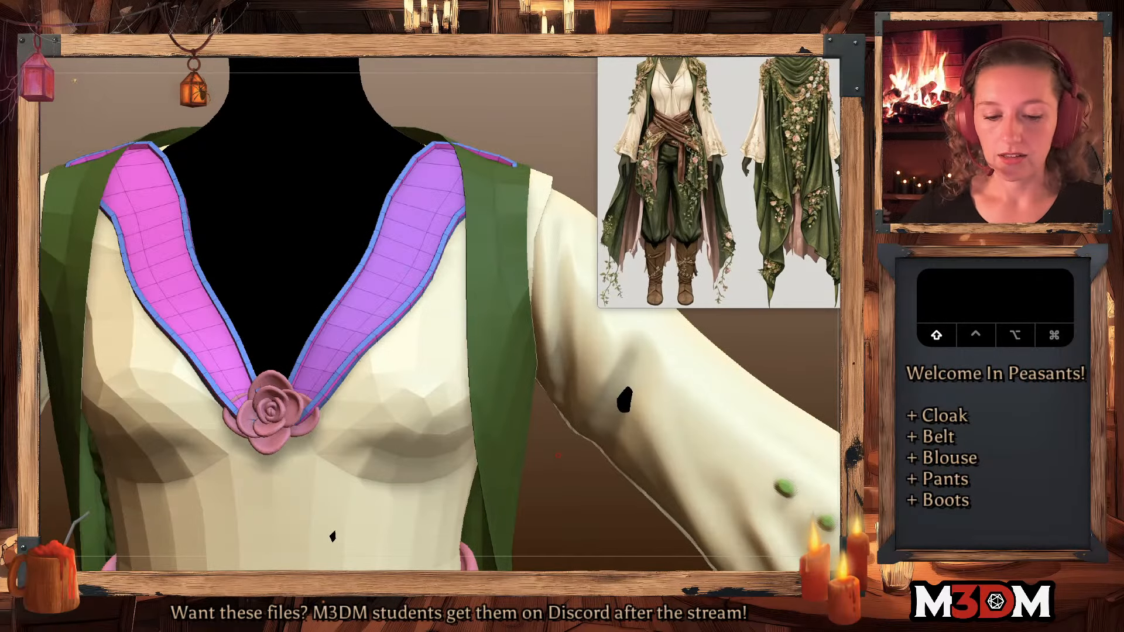
key("shift+f")
key("f")
key("shift+f")
key("f")
key("shift+f")
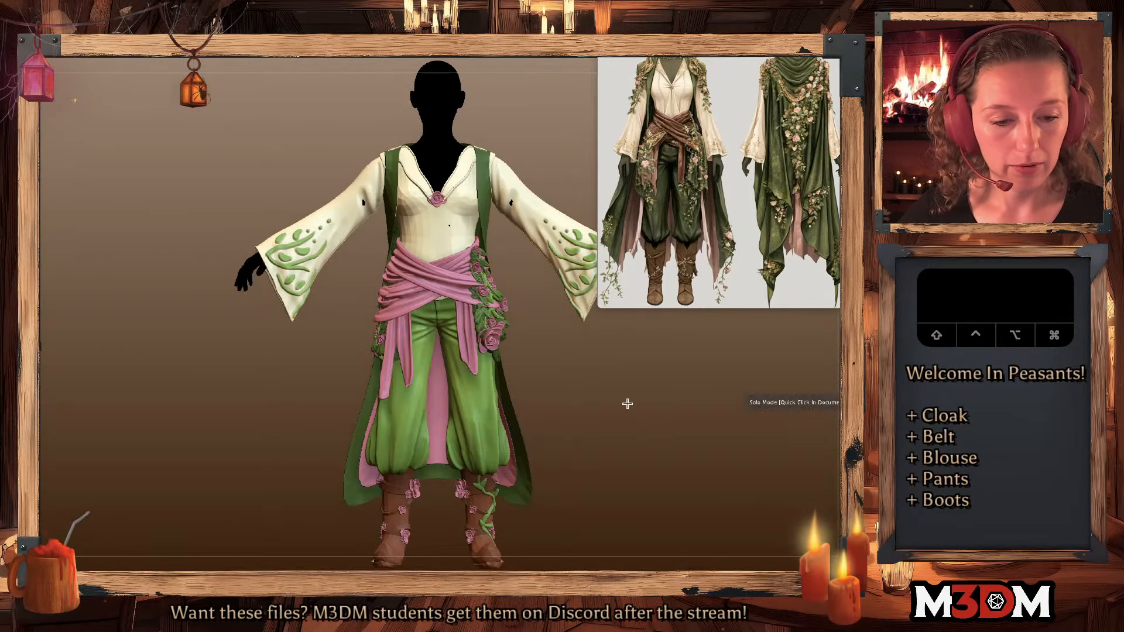
left_click_drag(625, 404, 585, 399, "alt")
key("space")
key("shift+s")
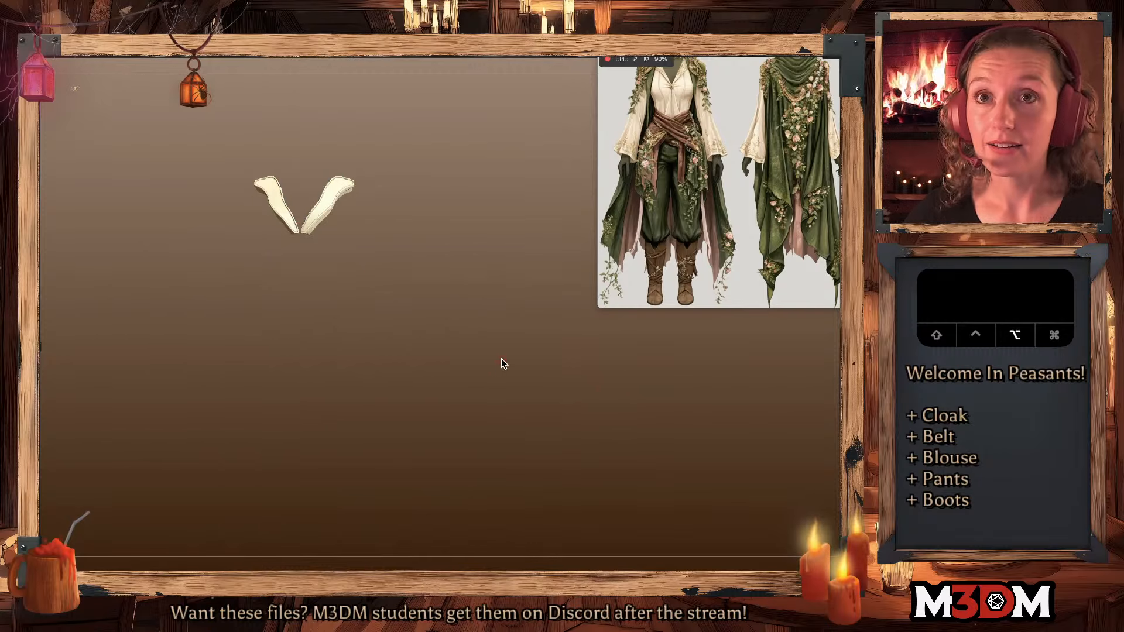
mouse_move(501, 358)
left_mouse_down("alt")
mouse_move(489, 303)
mouse_move(491, 414)
left_mouse_up("alt")
key("space")
key("shift+f")
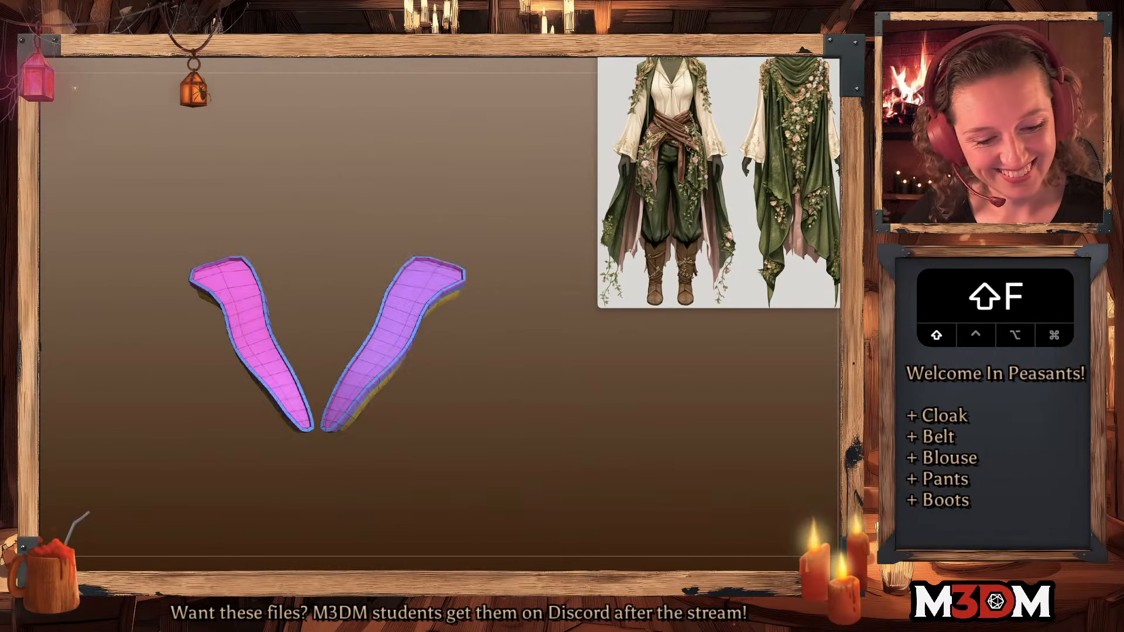
left_click(74, 100, "ctrl+shift")
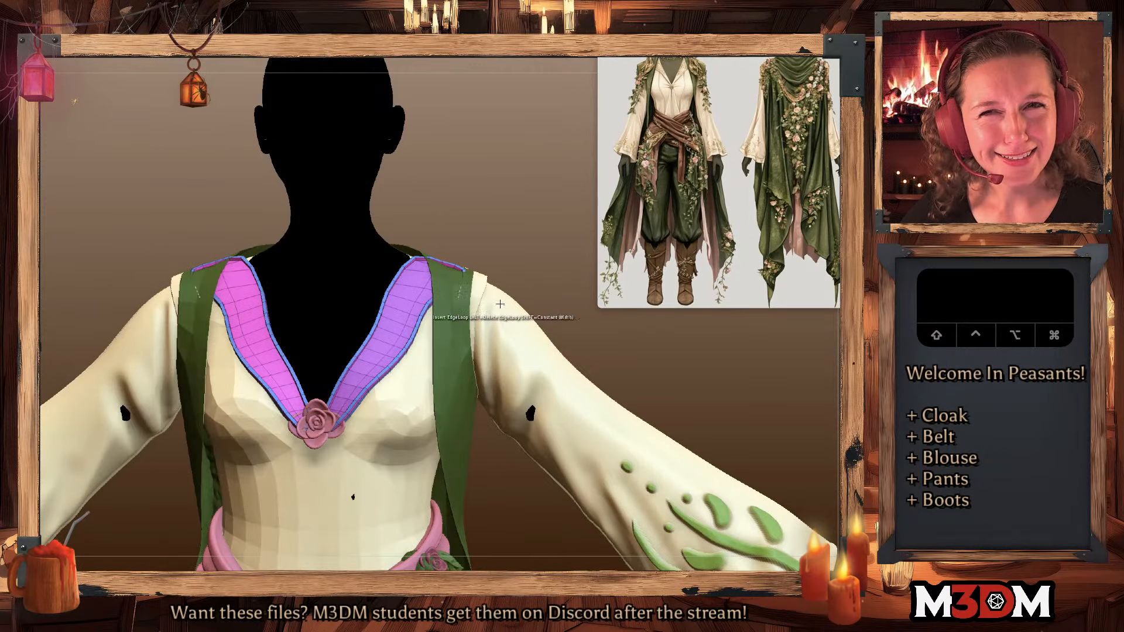
- Give the trim's two inner panels the same polygroup and hide them, leaving only the border rims visible
left_click(390, 329, "ctrl+shift")
left_click(390, 329, "ctrl+shift")
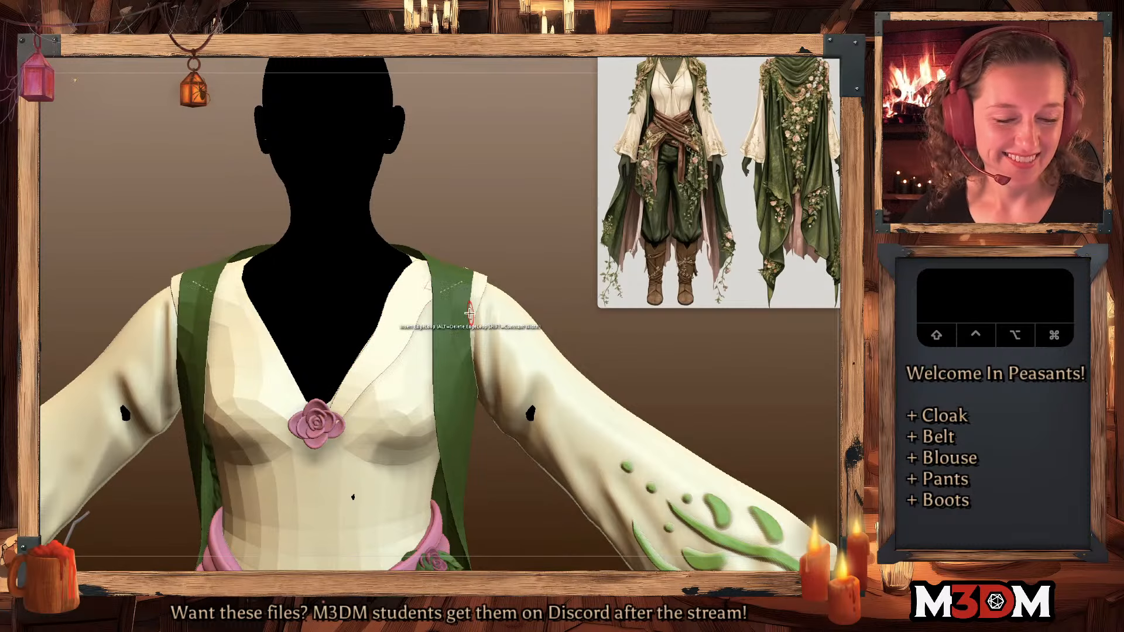
left_click(699, 347, "ctrl+shift")
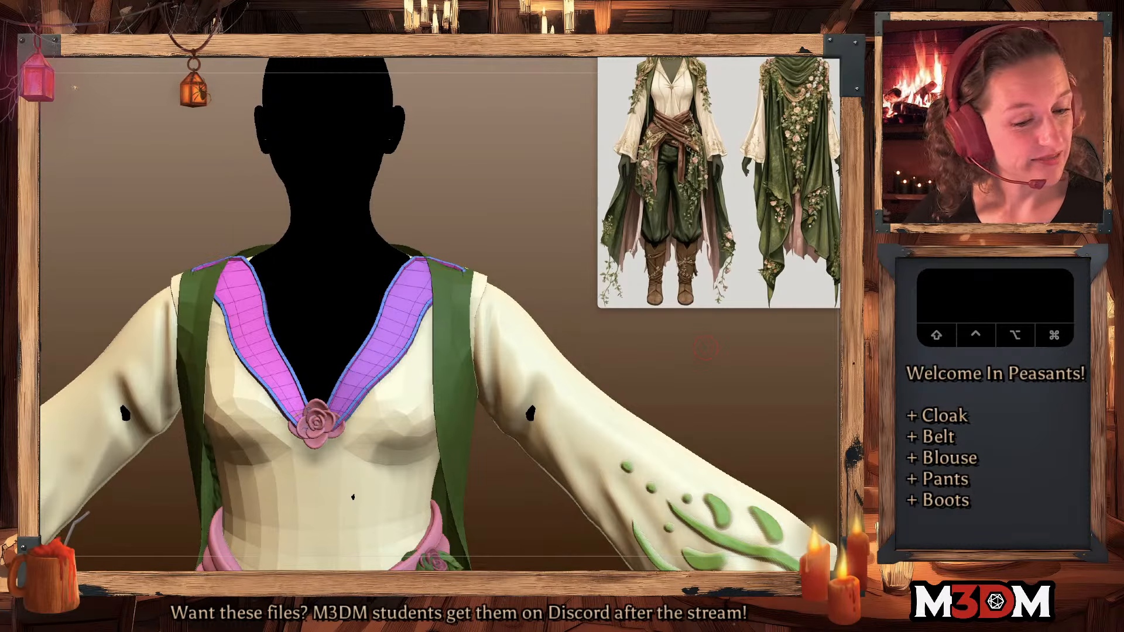
left_click(372, 337, "shift+super")
key("shift+f")
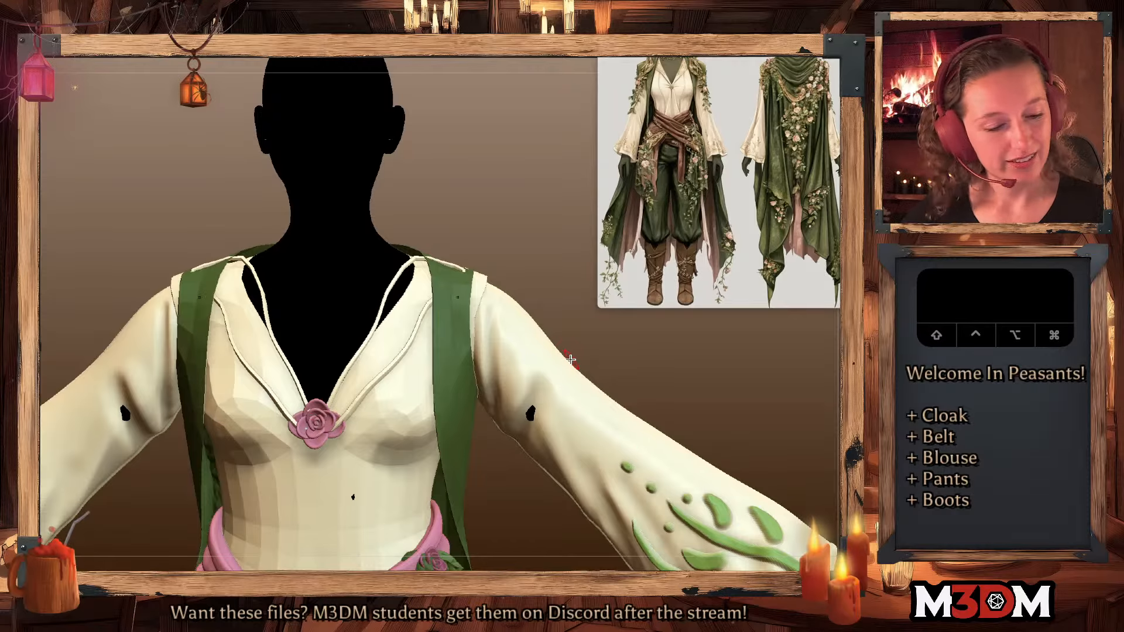
key("f")
key("f")
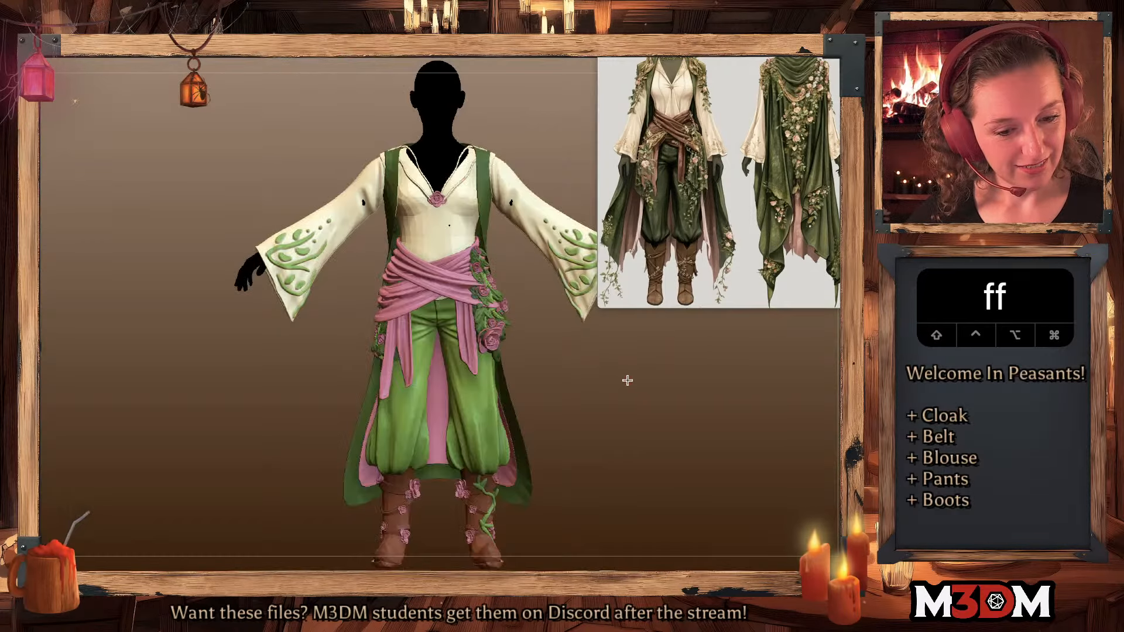
- Adjust the brush draw size and make the blouse torso the active mesh, checking it in wireframe
key("space")
left_click_drag(673, 393, 522, 393, "alt")
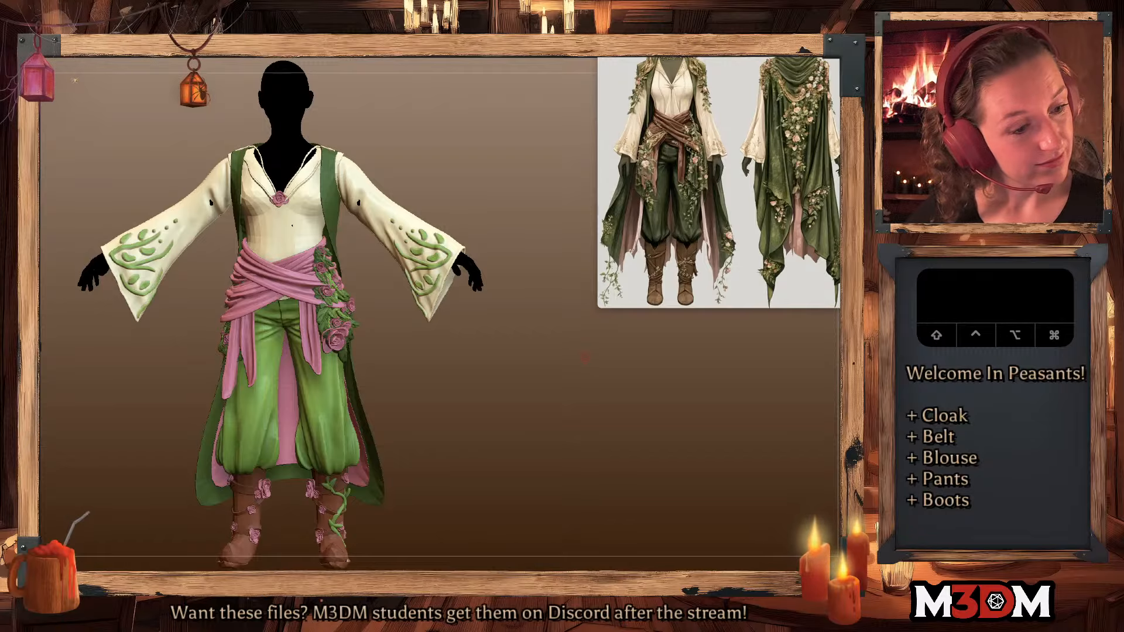
key("space")
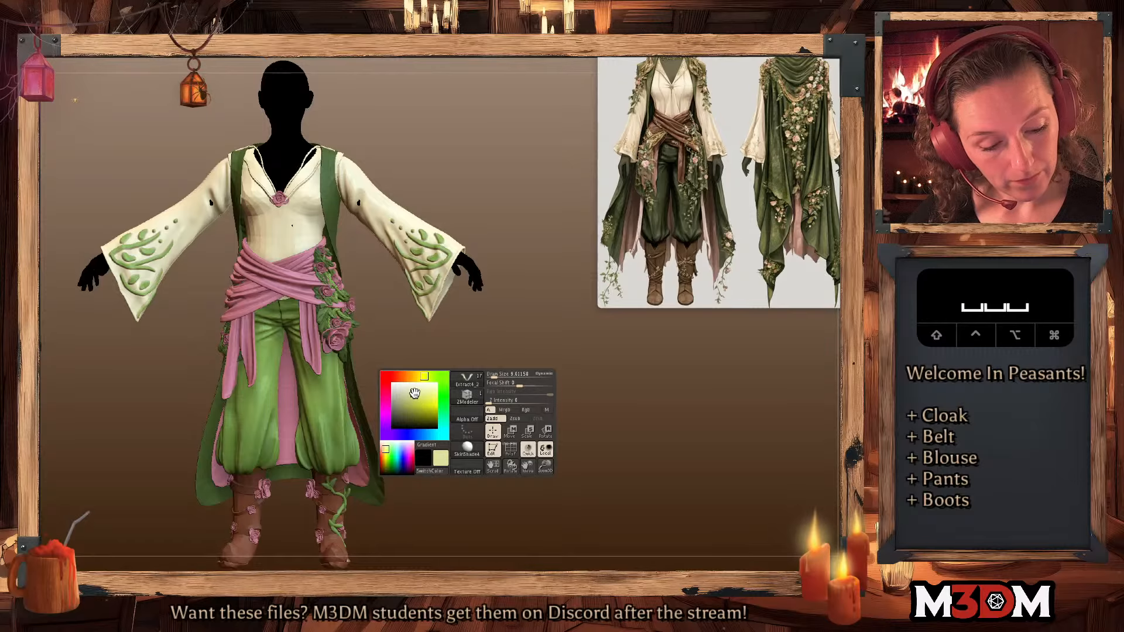
key("space")
left_click(496, 375)
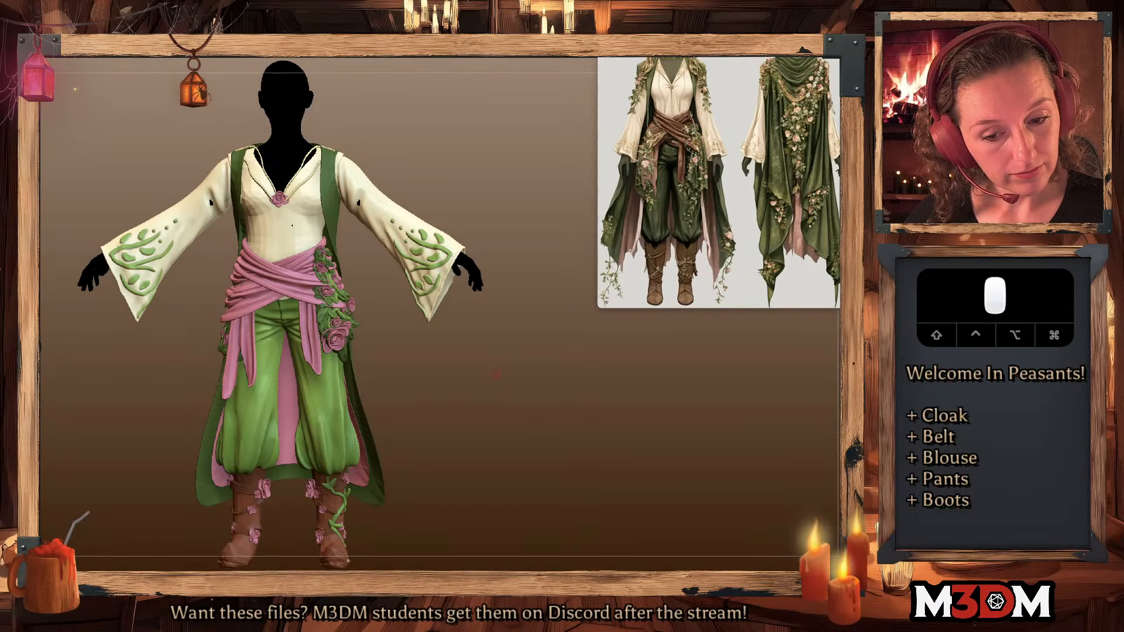
right_click(544, 383)
key("shift+f")
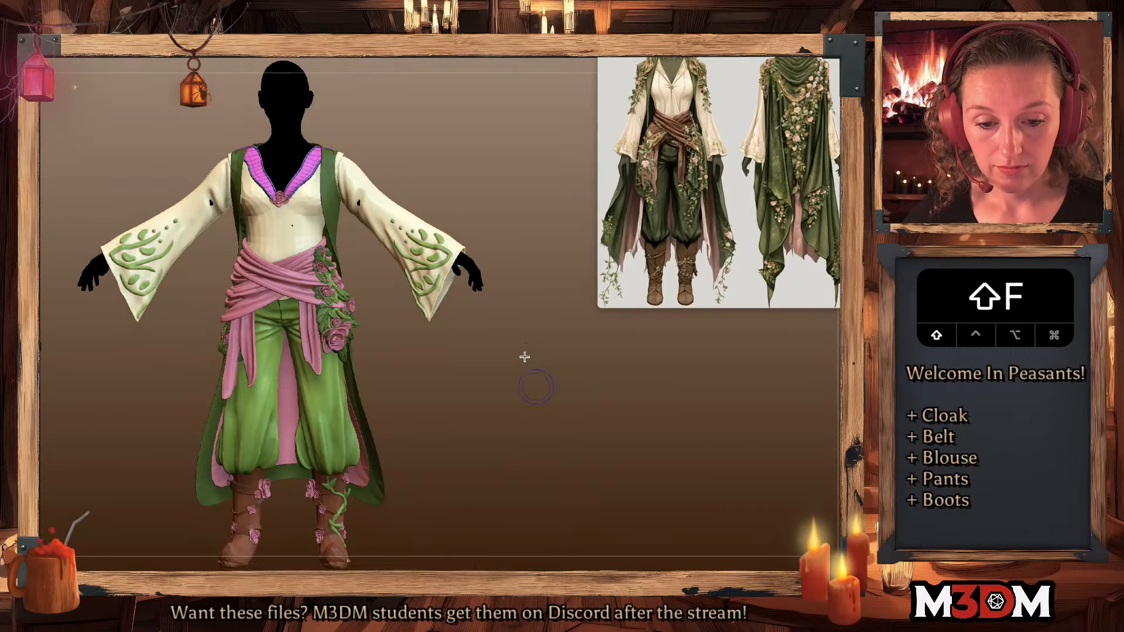
key("shift+f")
right_click(668, 350)
key("shift+f")
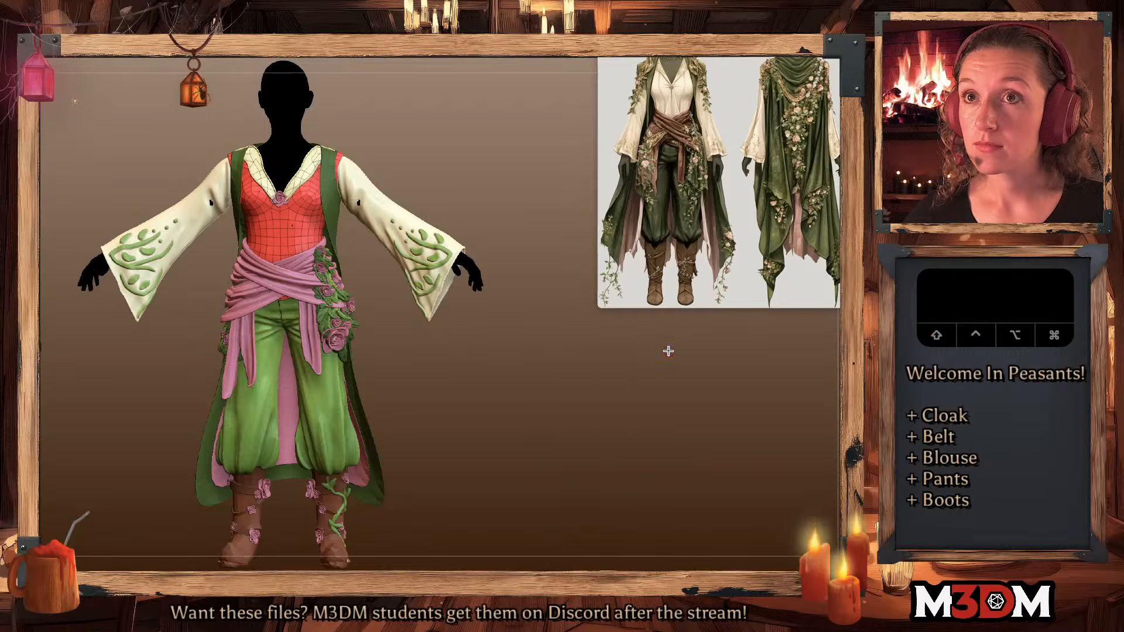
key("shift+f")
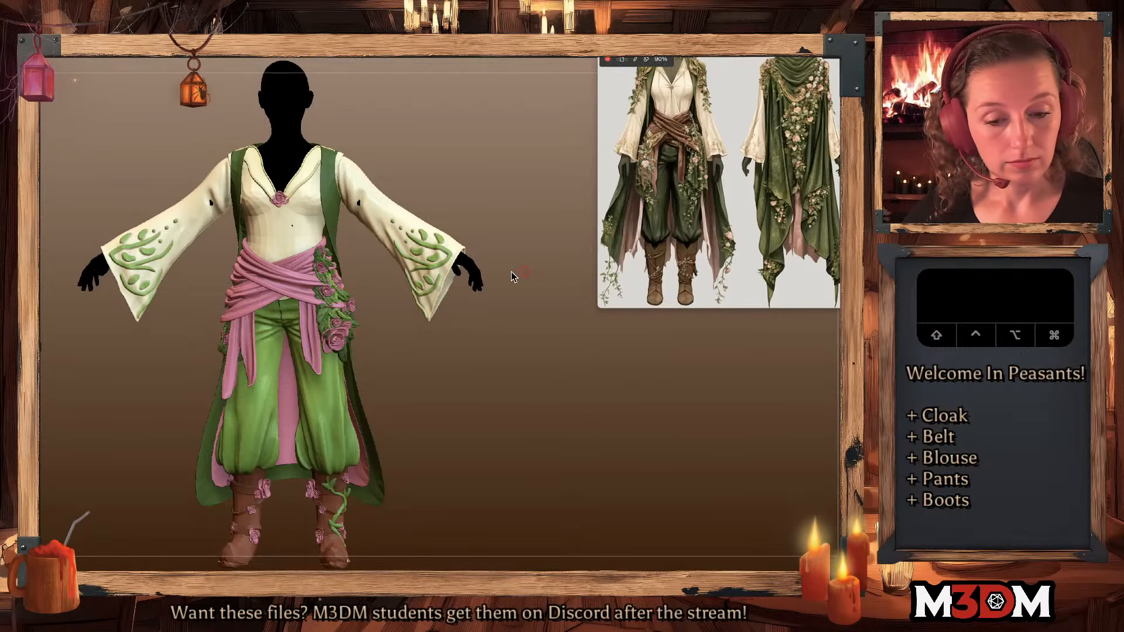
- Smooth and reshape the chest and waist of the blouse torso with symmetrical brush strokes
mouse_move(305, 237)
left_mouse_down()
mouse_move(310, 221)
mouse_move(298, 222)
left_mouse_up()
left_click(307, 212, "alt")
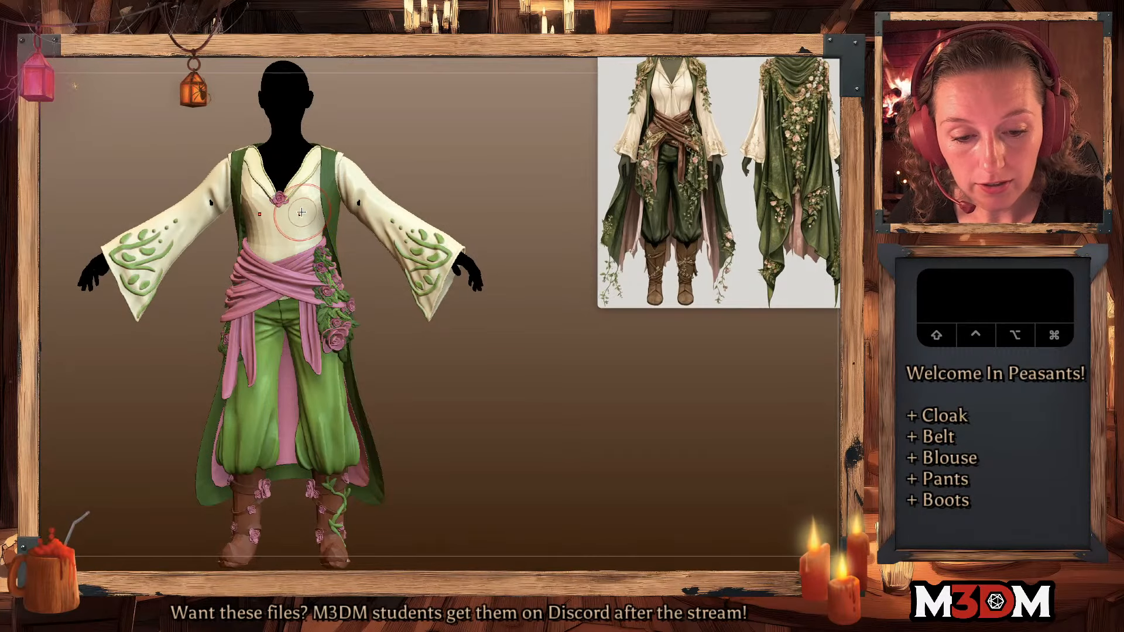
right_click(299, 212)
left_click(299, 211, "alt")
mouse_move(304, 206)
left_mouse_down()
mouse_move(303, 233)
mouse_move(310, 224)
mouse_move(296, 241)
left_mouse_up()
left_click_drag(486, 381, 489, 374)
left_click_drag(311, 260, 313, 224)
key("space")
left_click(351, 277)
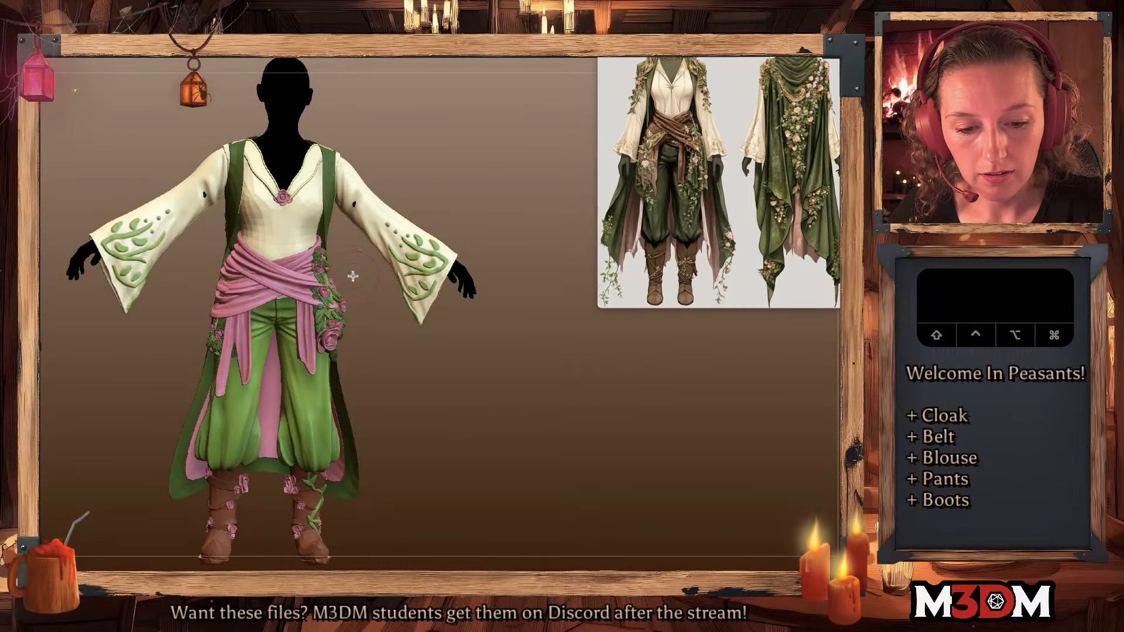
left_click_drag(351, 277, 313, 224)
key("space")
key("shift+z")
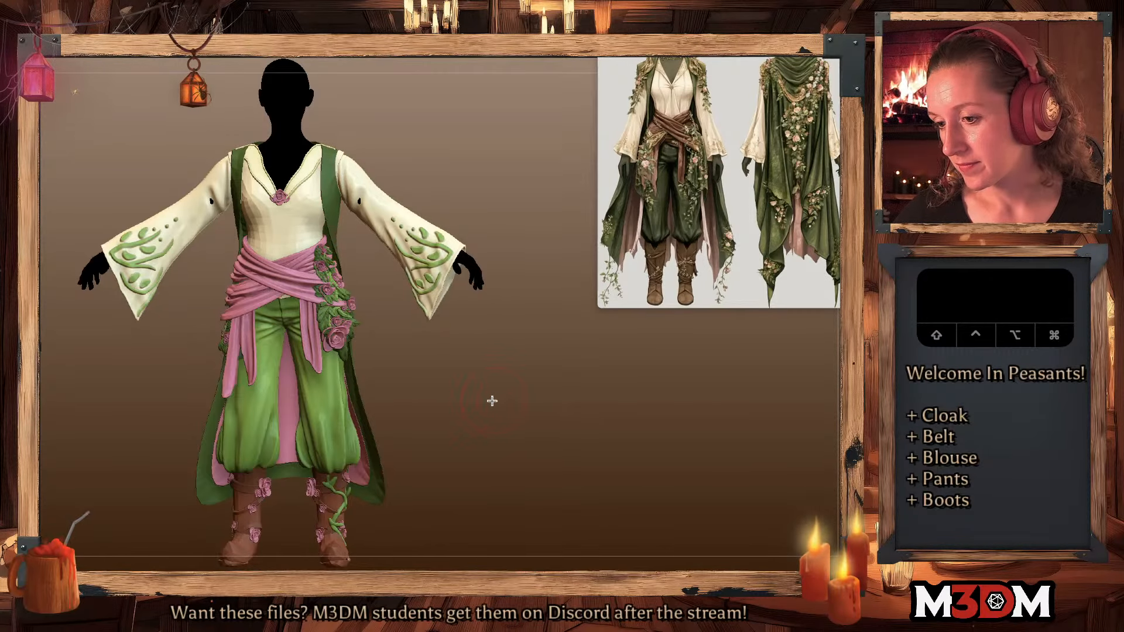
left_click_drag(492, 401, 495, 396, "alt")
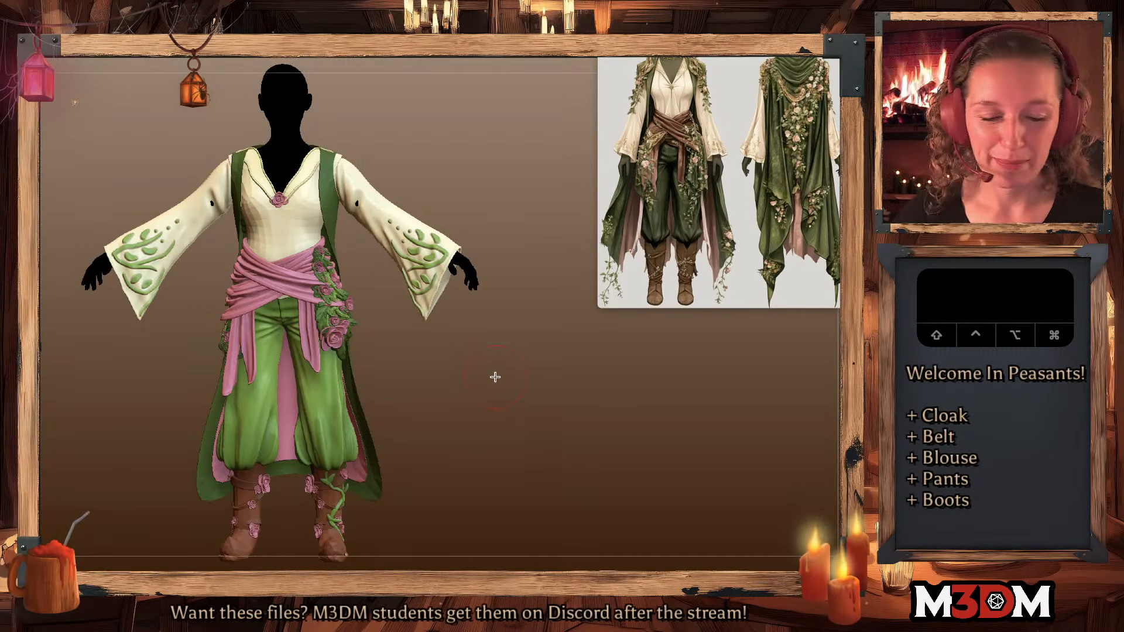
- Isolate the blouse torso, adjust its dynamic thickness and check the shell in wireframe
key("space")
key("shift+f")
key("shift+f")
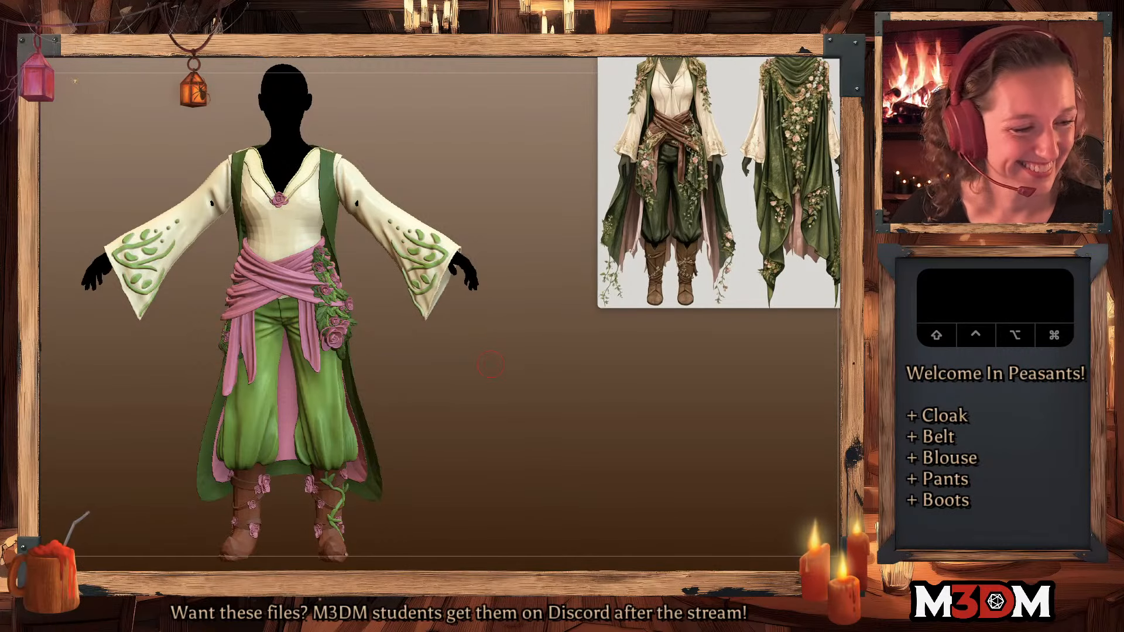
key("alt+s")
mouse_move(490, 364)
left_mouse_down("alt")
mouse_move(490, 401)
mouse_move(511, 384)
mouse_move(505, 354)
mouse_move(508, 376)
left_mouse_up("alt")
key("space")
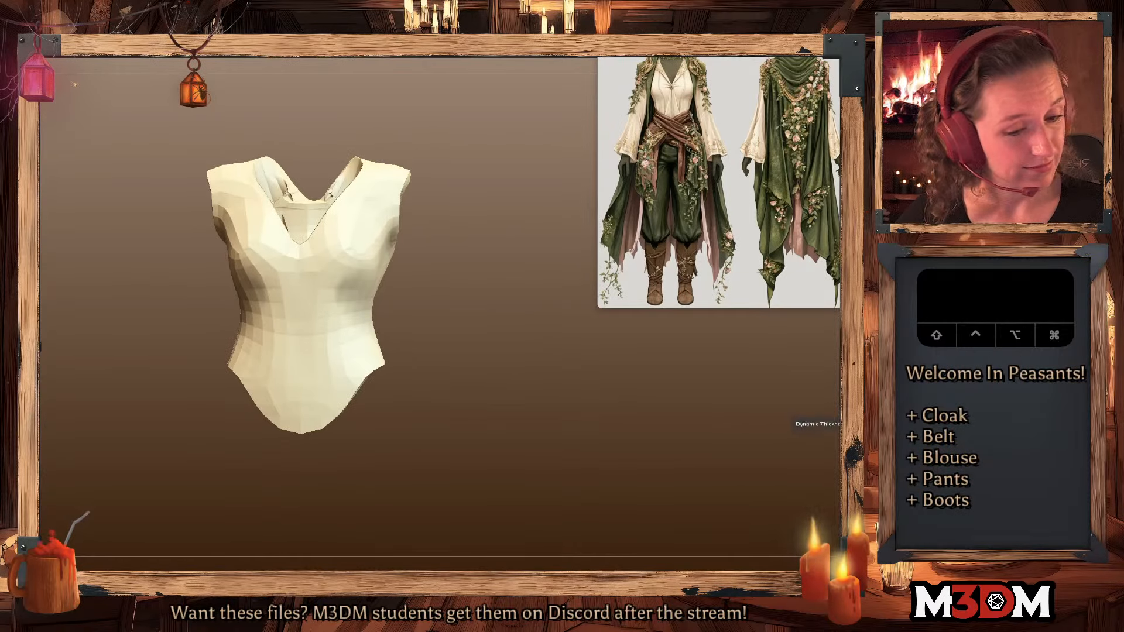
left_click_drag(847, 416, 842, 418)
left_click_drag(529, 351, 555, 394)
key("shift+f")
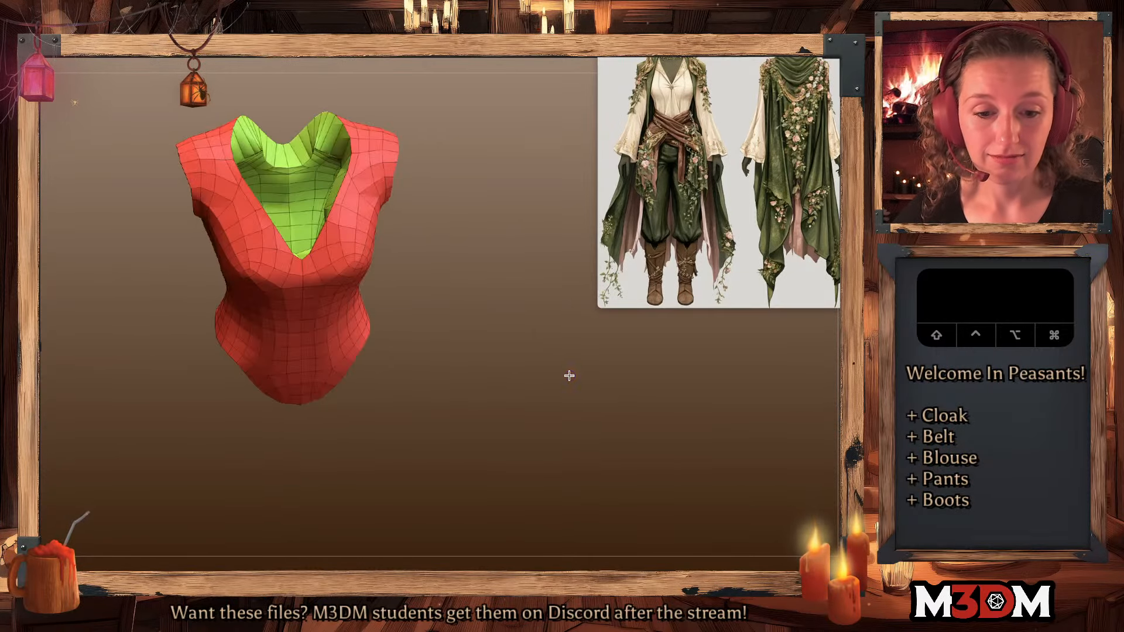
- Examine the inner neckline and shoulders of the blouse torso shell with and without the wireframe
key("shift+f")
left_click(326, 153, "shift")
key("space")
left_click_drag(348, 153, 344, 152)
key("shift+f")
key("shift+f")
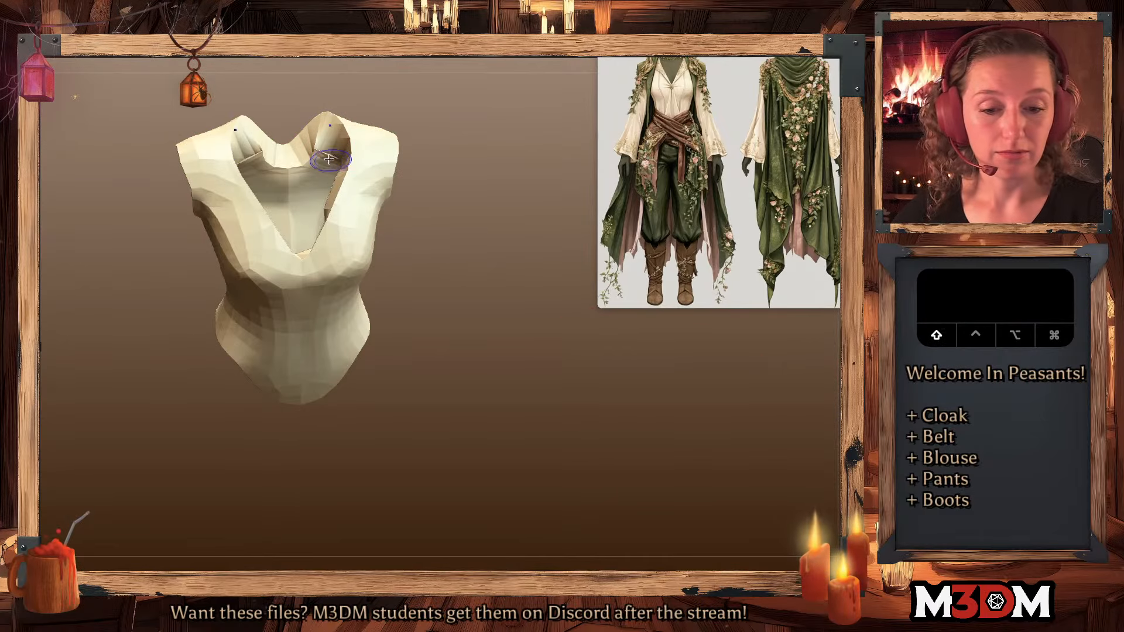
left_click(329, 159, "shift")
left_click_drag(469, 345, 470, 398, "alt")
key("shift+f")
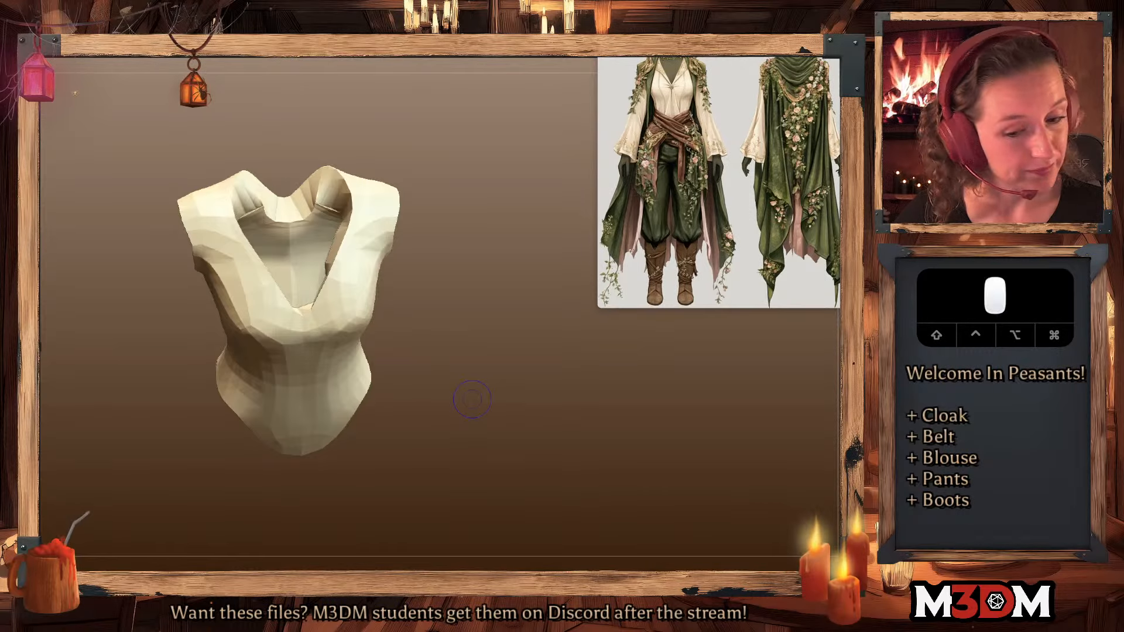
- Readjust the dynamic thickness of the blouse torso, checking the shell's inner faces in wireframe
left_click(841, 393)
key("shift+f")
left_click_drag(582, 422, 544, 396)
left_click_drag(846, 425, 841, 425)
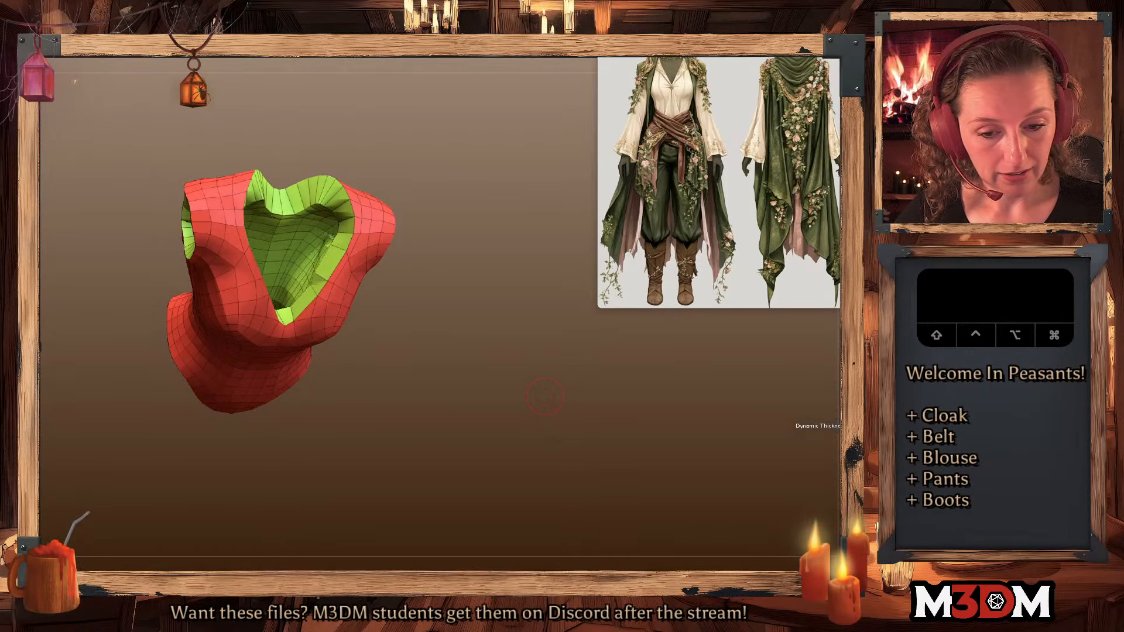
left_click_drag(544, 397, 615, 428)
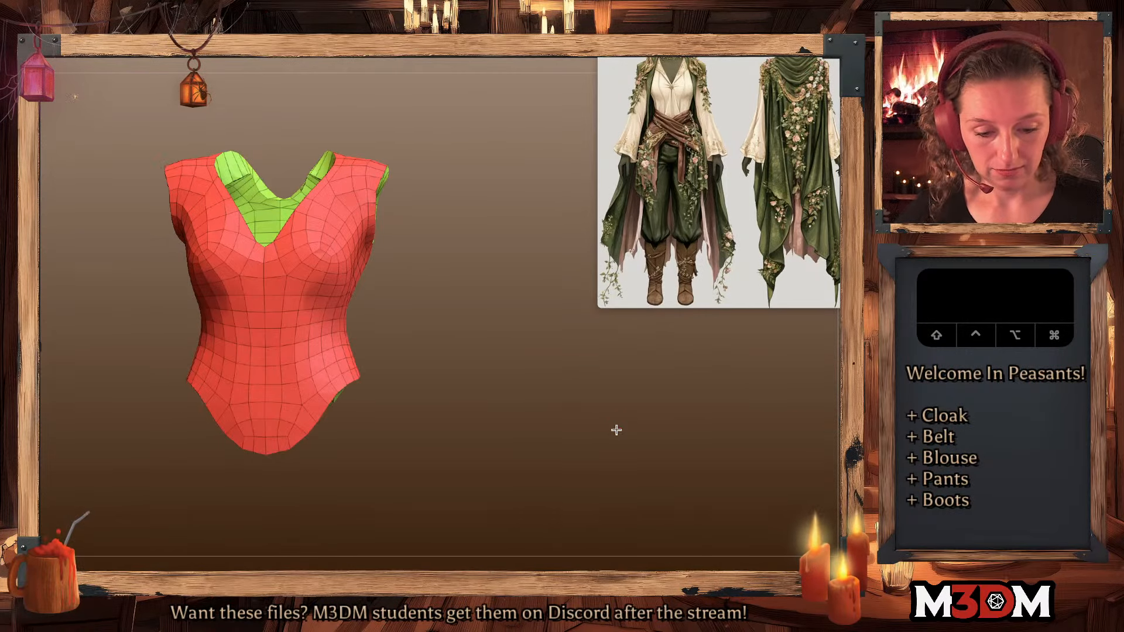
- Compare the thickened torso with the rest of the outfit, then isolate it again in wireframe
key("s")
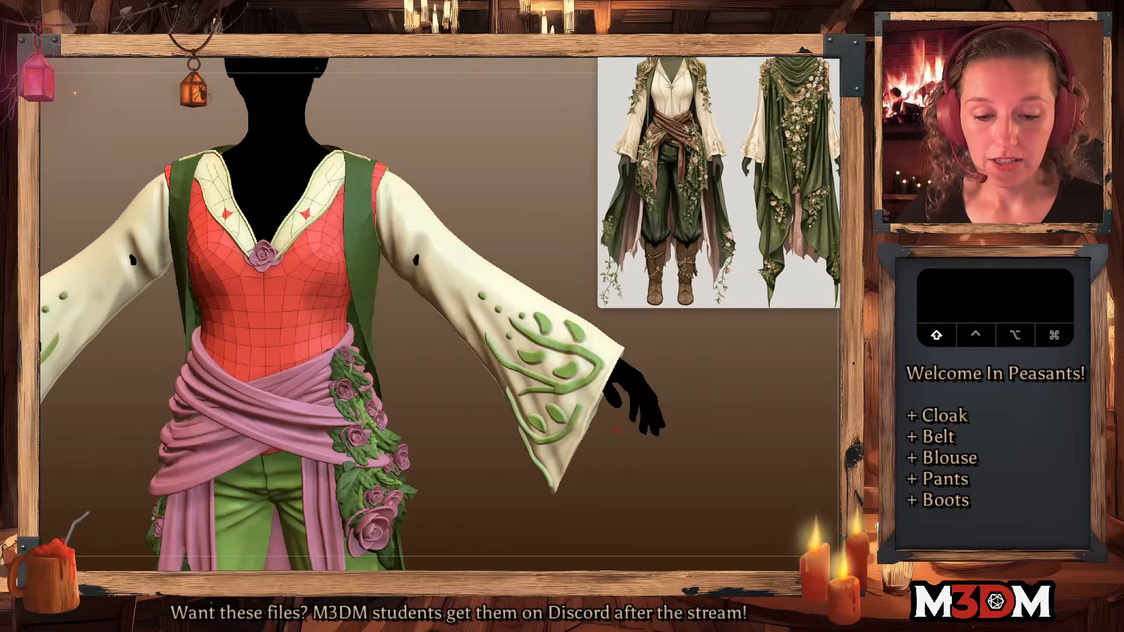
key("shift+f")
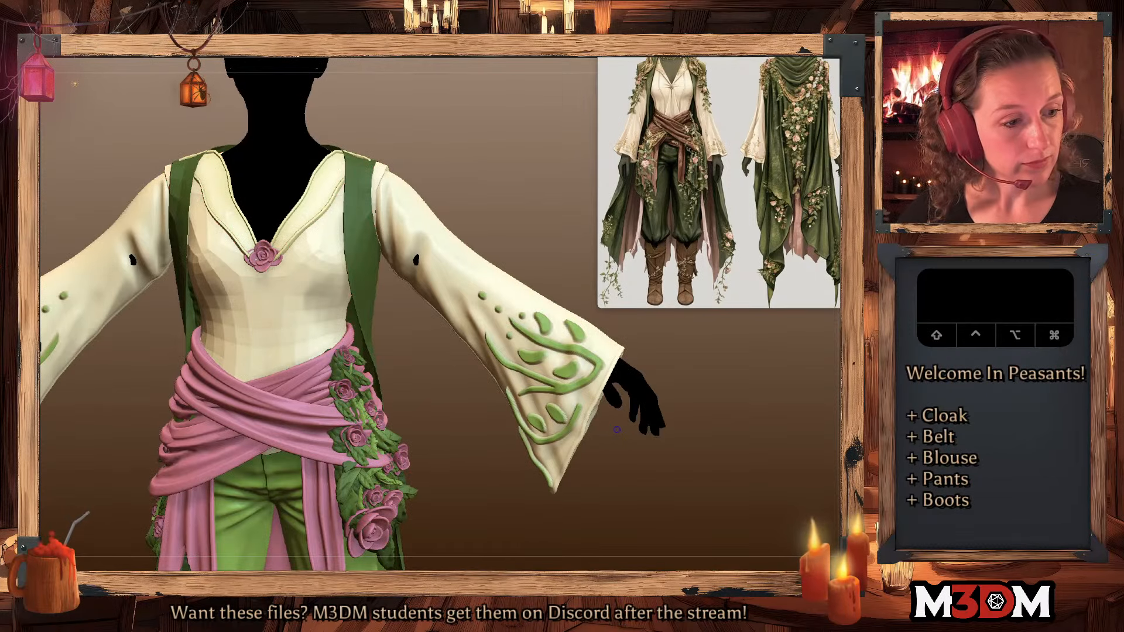
key("s")
key("shift+f")
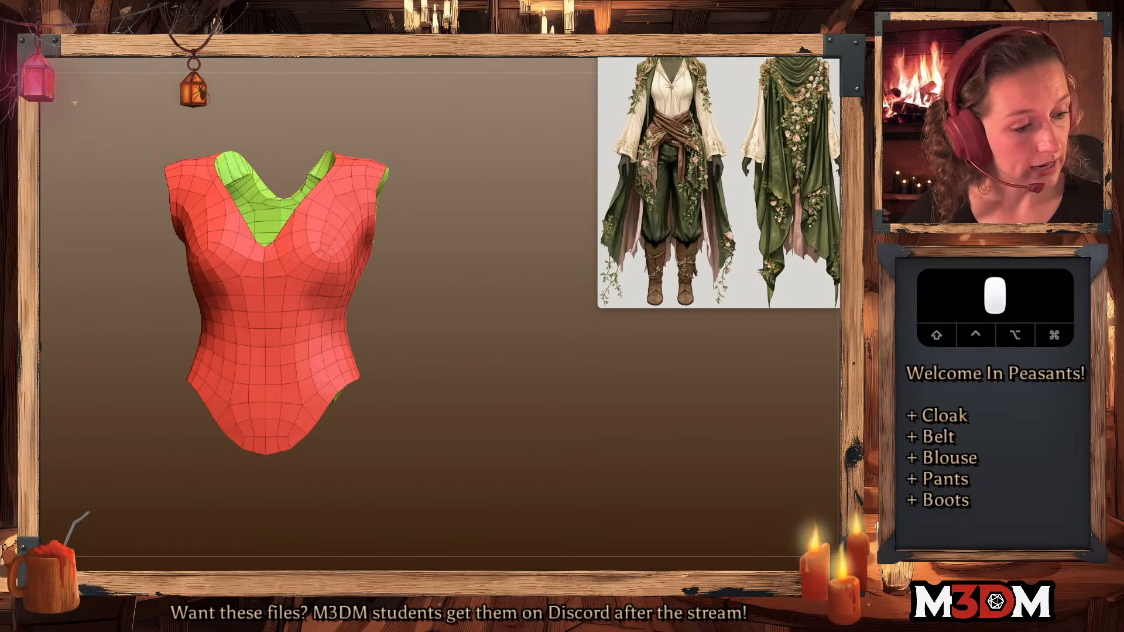
- Insert a narrow edge loop around the lower hem of the blouse torso
left_click_drag(474, 341, 475, 346, "alt")
left_click_drag(474, 346, 477, 334)
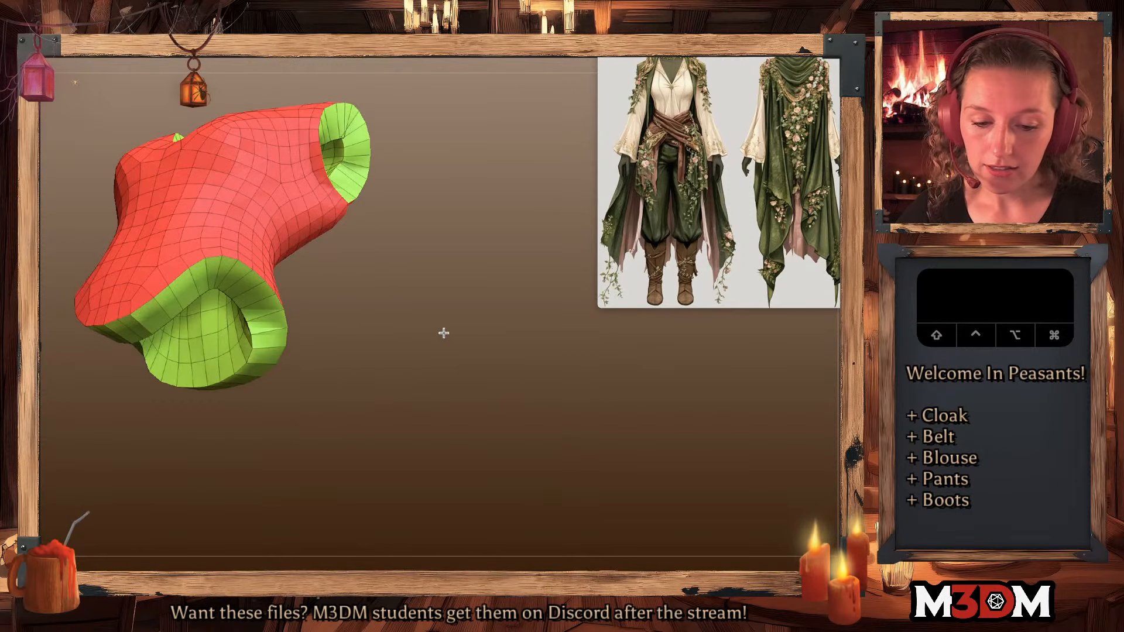
left_click_drag(267, 312, 281, 311)
left_click(285, 321)
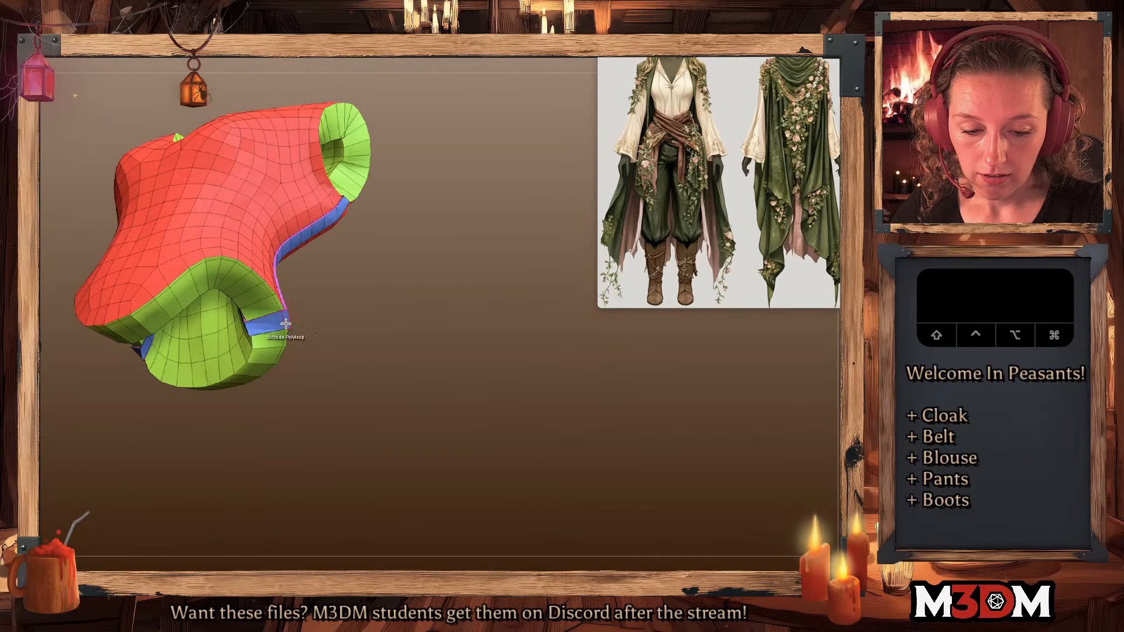
key("super+z")
left_click(283, 322)
left_click(285, 324)
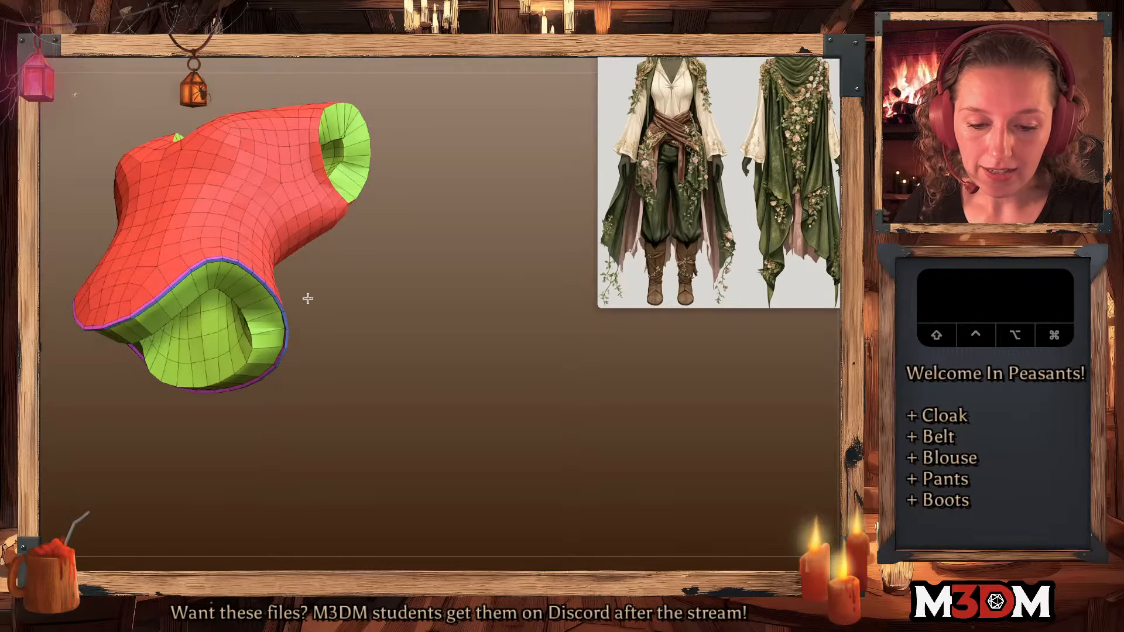
- Insert matching narrow edge loops around both armholes of the blouse torso
left_click_drag(308, 298, 317, 288)
left_click_drag(401, 260, 390, 379)
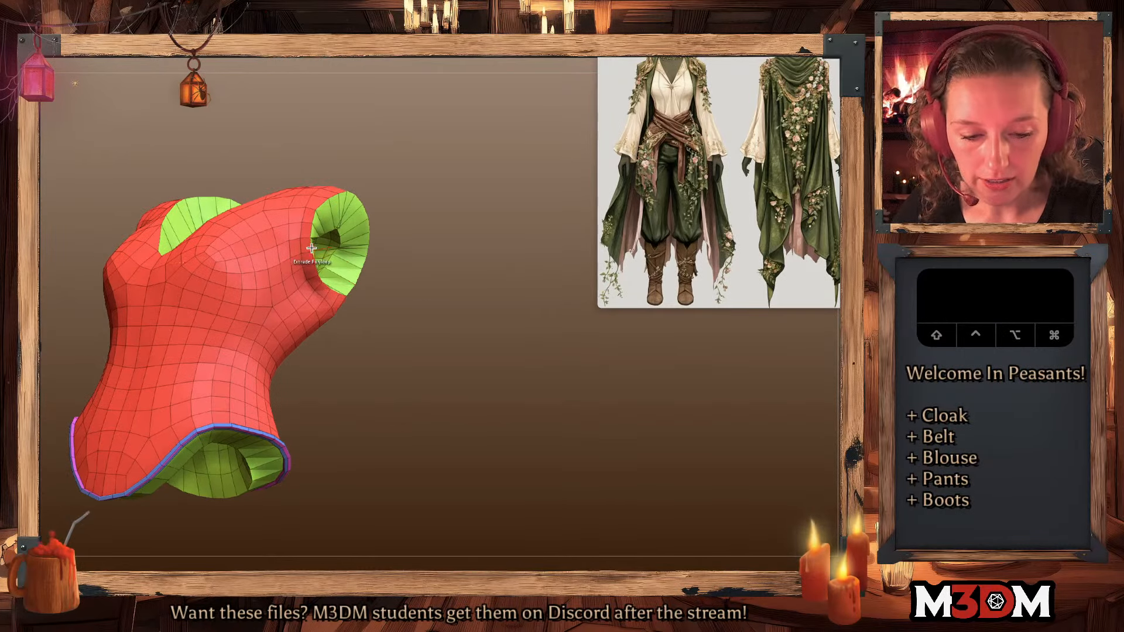
left_click(361, 205)
key("super+z")
left_click(361, 205)
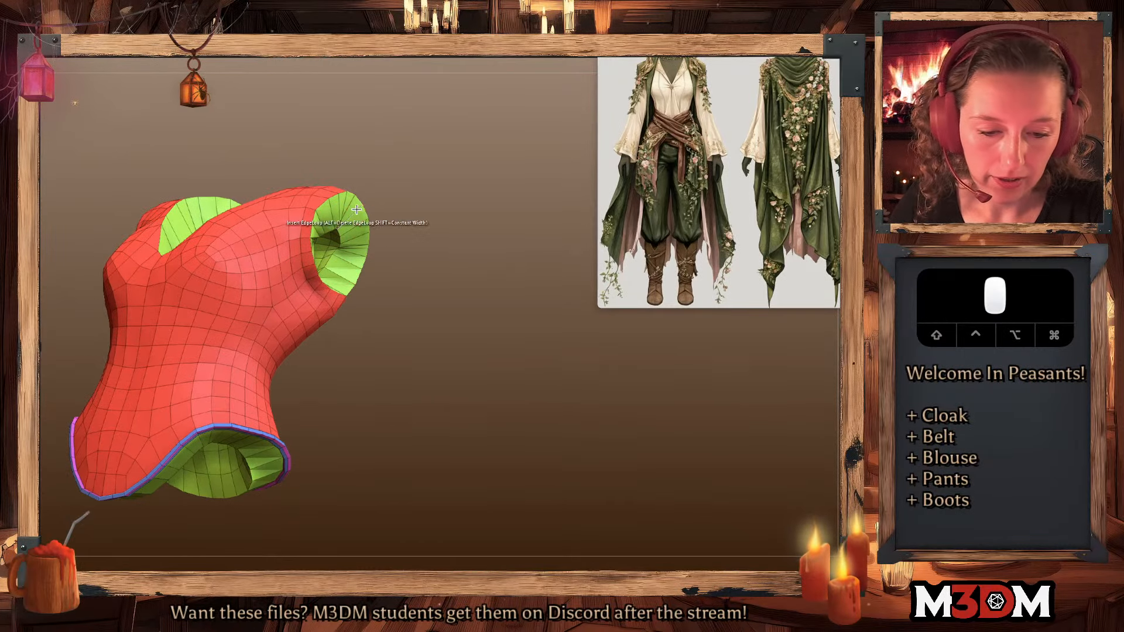
left_click_drag(376, 189, 345, 203)
left_click(364, 212)
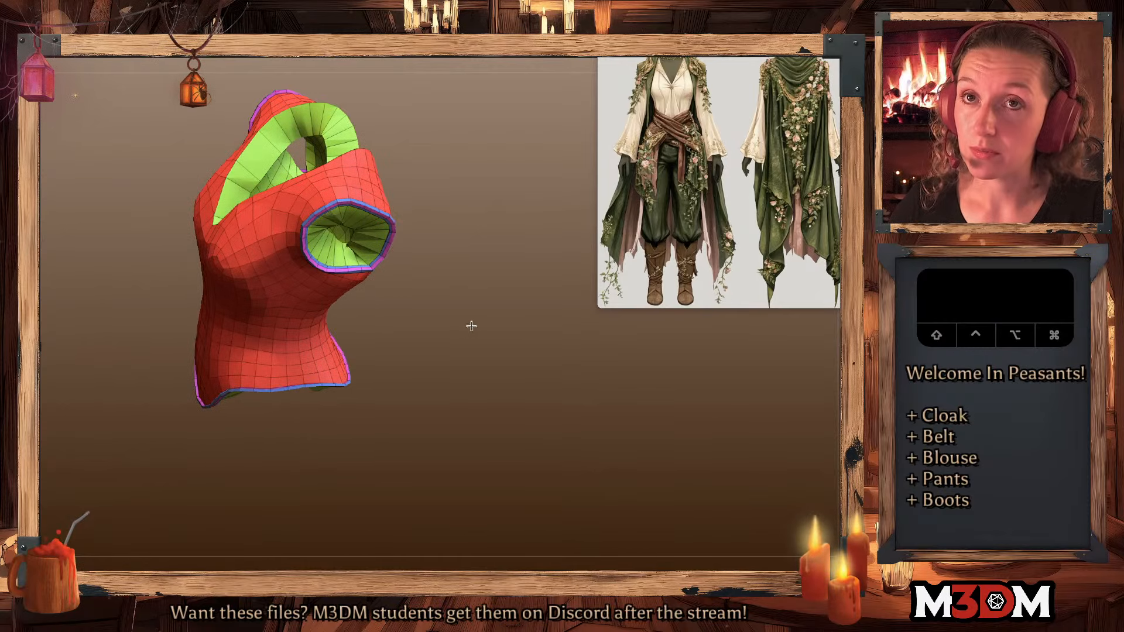
- Insert a narrow edge loop around the neckline of the blouse torso and adjust it at the shoulder edge
left_click_drag(471, 326, 481, 351)
left_click_drag(233, 138, 222, 128)
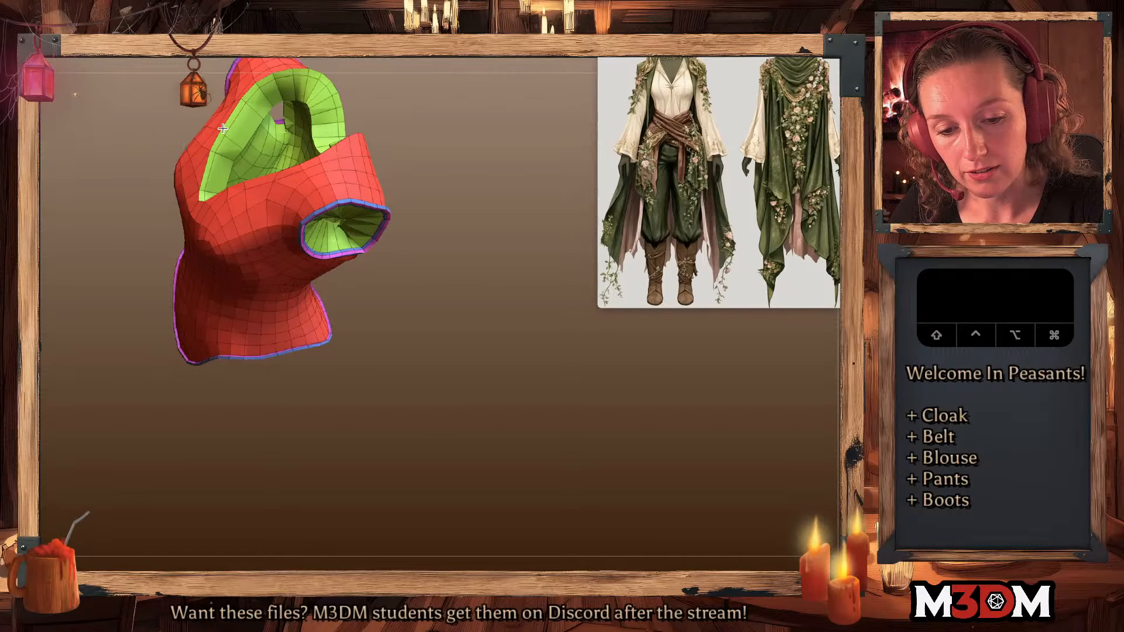
left_click(234, 122)
left_click_drag(466, 169, 436, 232, "alt")
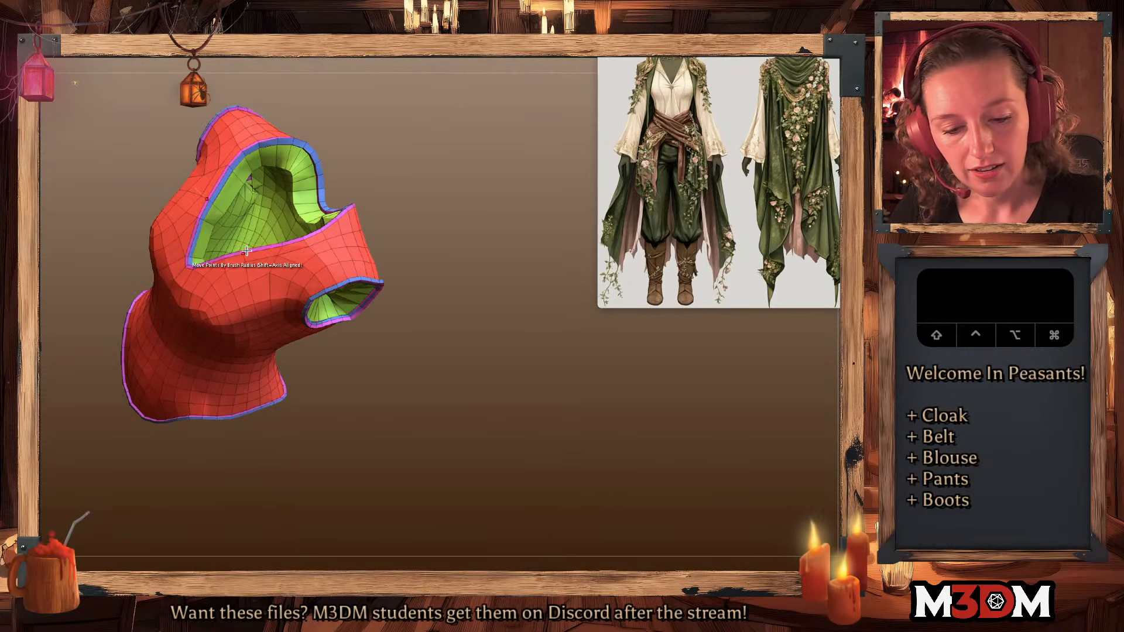
left_click(259, 250)
left_click_drag(469, 384, 484, 407)
- Review the edged blouse torso within the full outfit without the wireframe
key("shift+f")
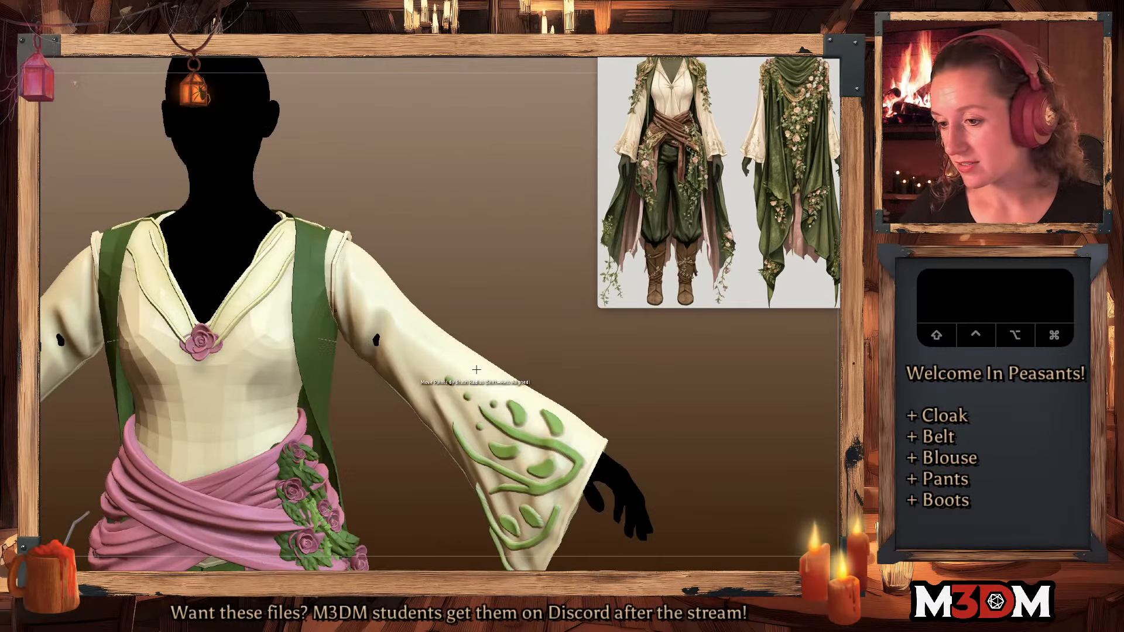
key("f")
key("f")
left_click_drag(603, 414, 567, 393, "alt")
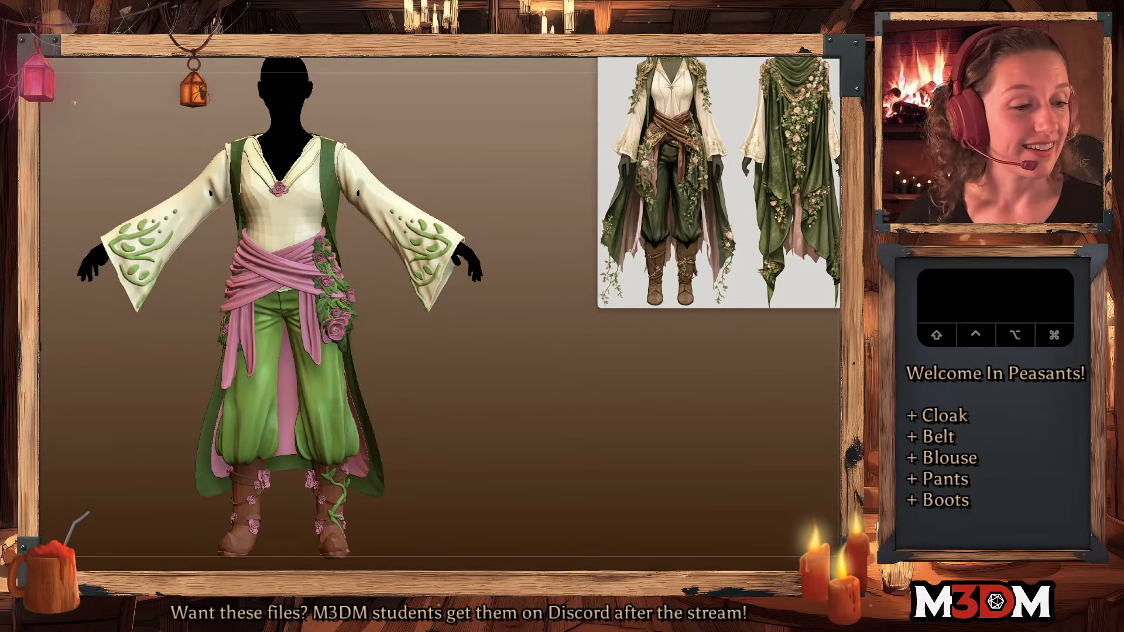
- Isolate the blouse torso and hide its outer surface so only the rims and inner faces remain
key("s")
key("space")
key("d")
left_click_drag(460, 363, 459, 381, "alt")
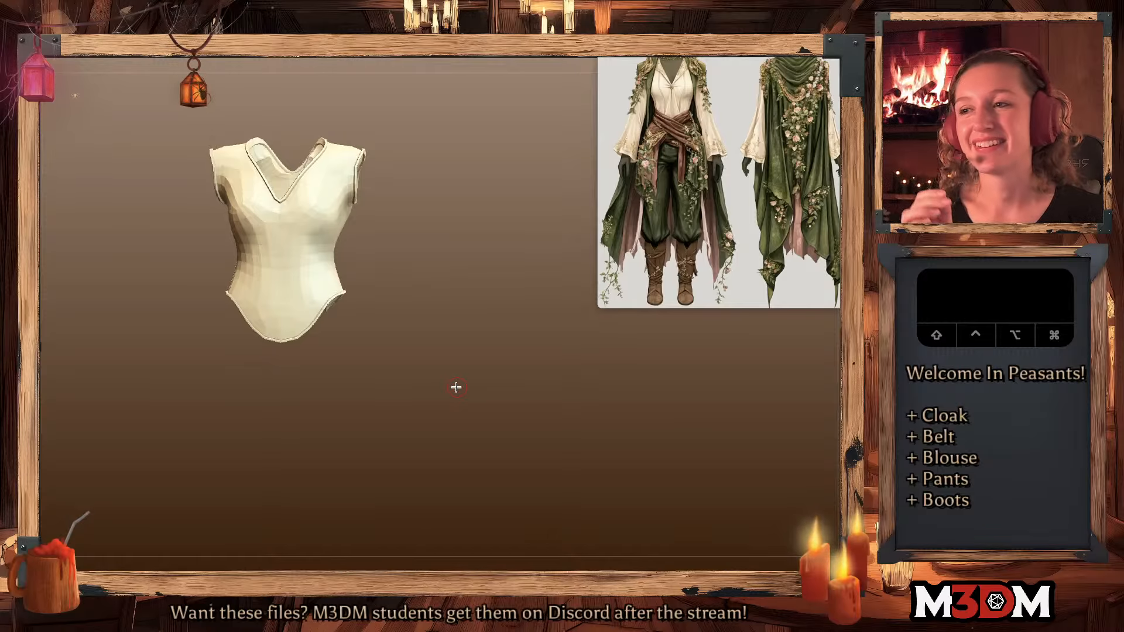
left_click(300, 269, "shift+super")
left_click(304, 271, "shift+super")
- Recolour the torso's rims and inner faces with the neckline trim's yellow-green and show the hidden outer surface again
mouse_move(467, 299)
left_mouse_down()
mouse_move(439, 293)
mouse_move(468, 286)
mouse_move(472, 309)
left_mouse_up()
left_click(471, 309, "ctrl+shift")
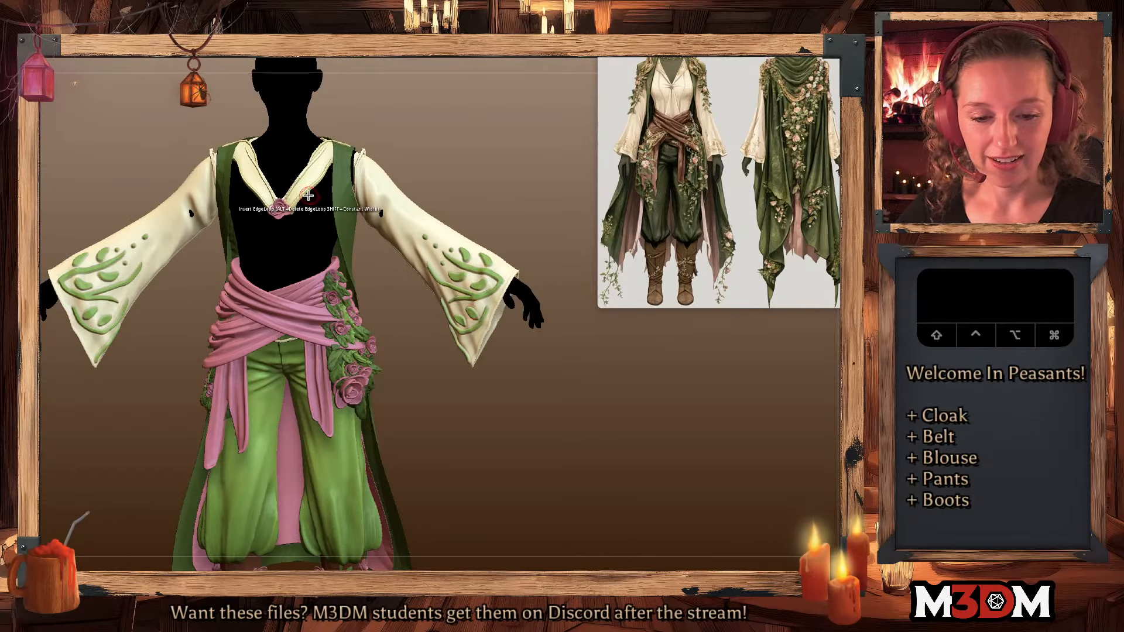
key("c")
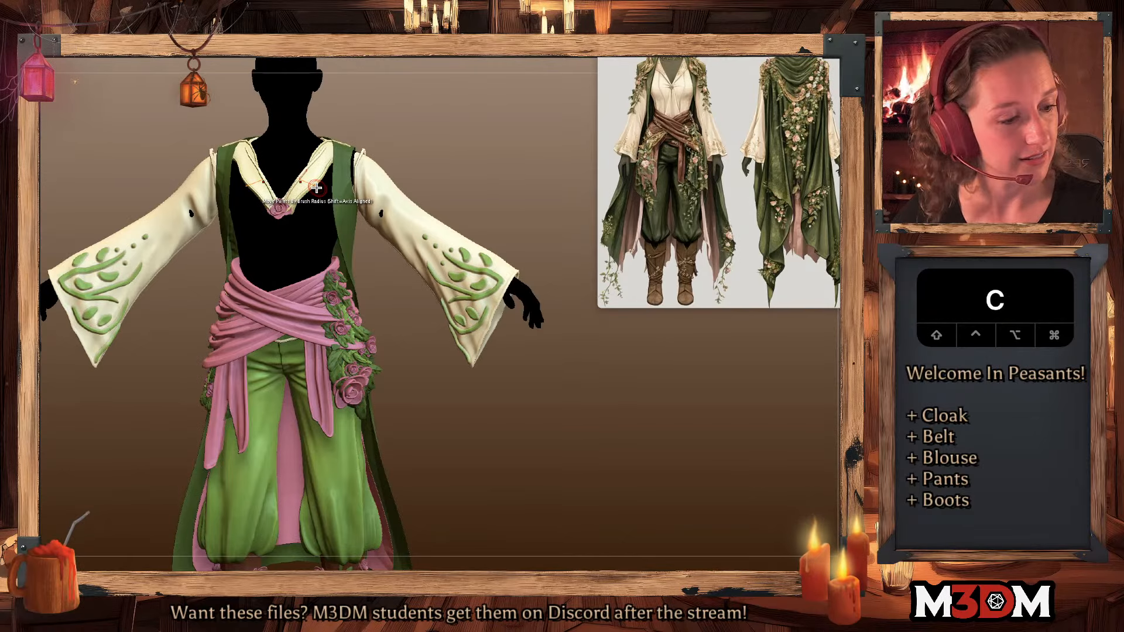
left_click(546, 391, "shift+super")
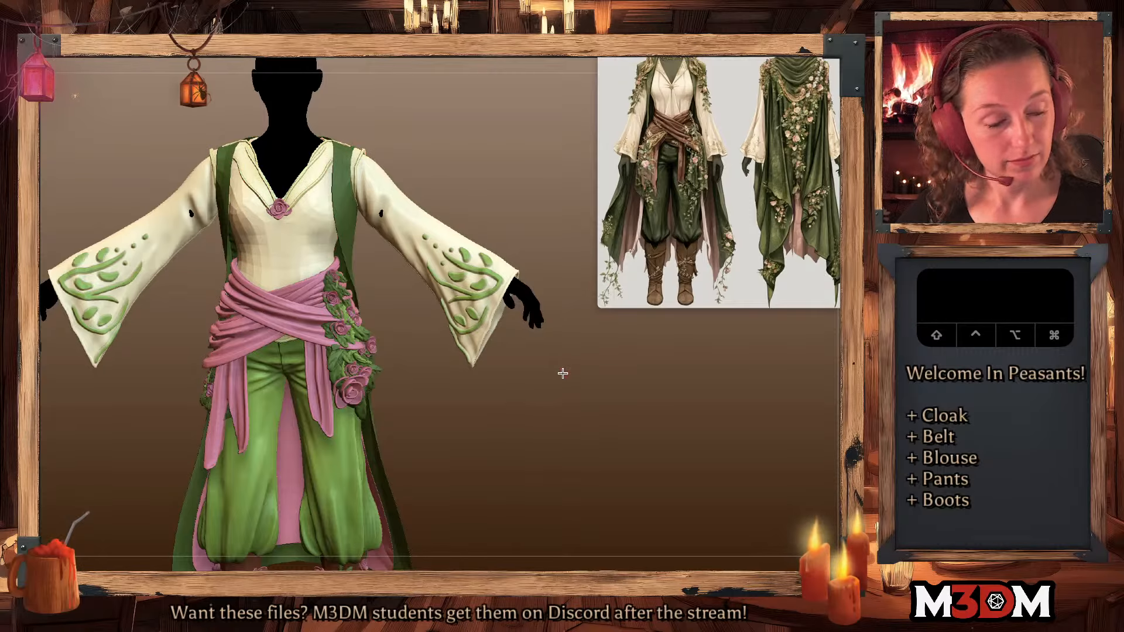
- Subdivide the isolated blouse torso and choose a brush for carving seams
key("super+d")
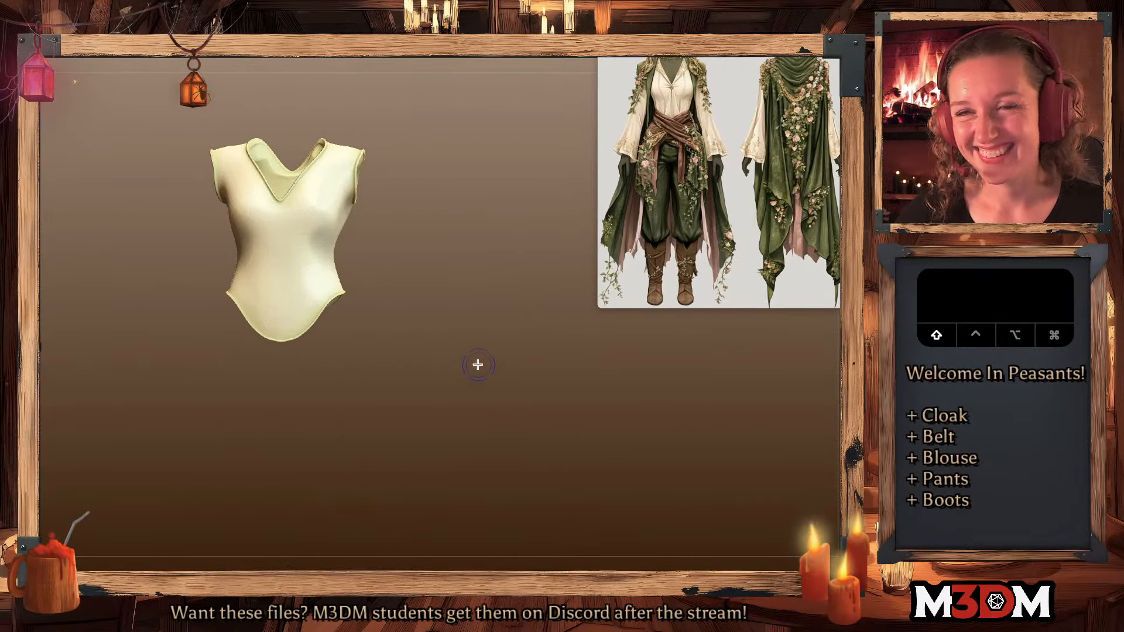
key("b")
left_click(191, 489)
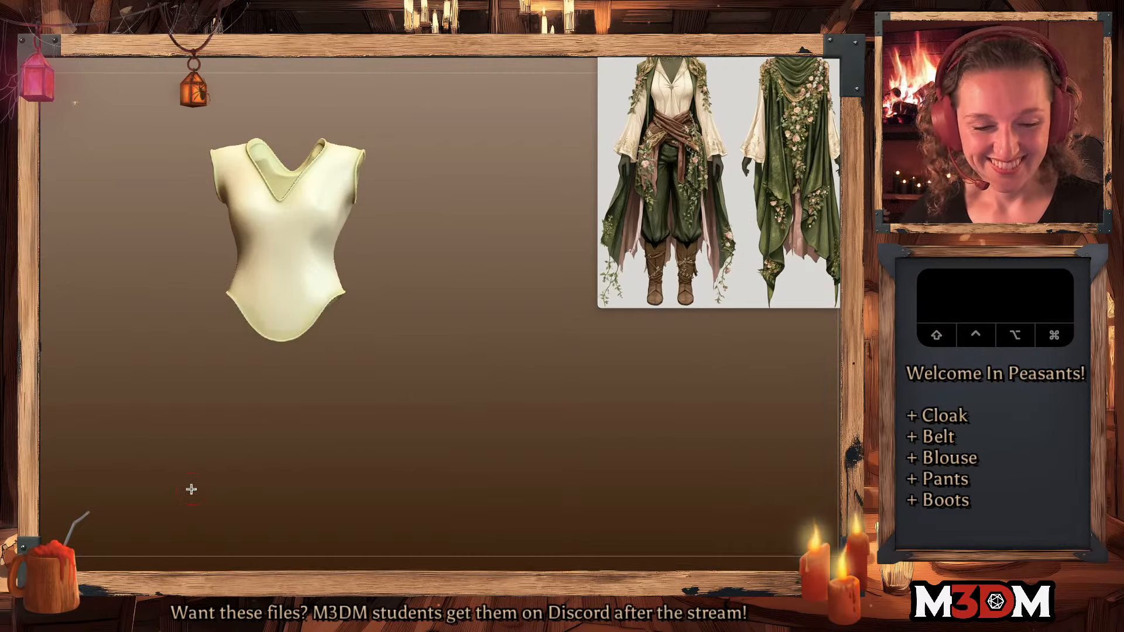
- Carve mirrored seams on the front of the blouse torso, running from the hem over the chest to the shoulders
mouse_move(308, 308)
left_mouse_down()
mouse_move(312, 270)
mouse_move(367, 146)
left_mouse_up()
left_click_drag(439, 287, 442, 363, "alt")
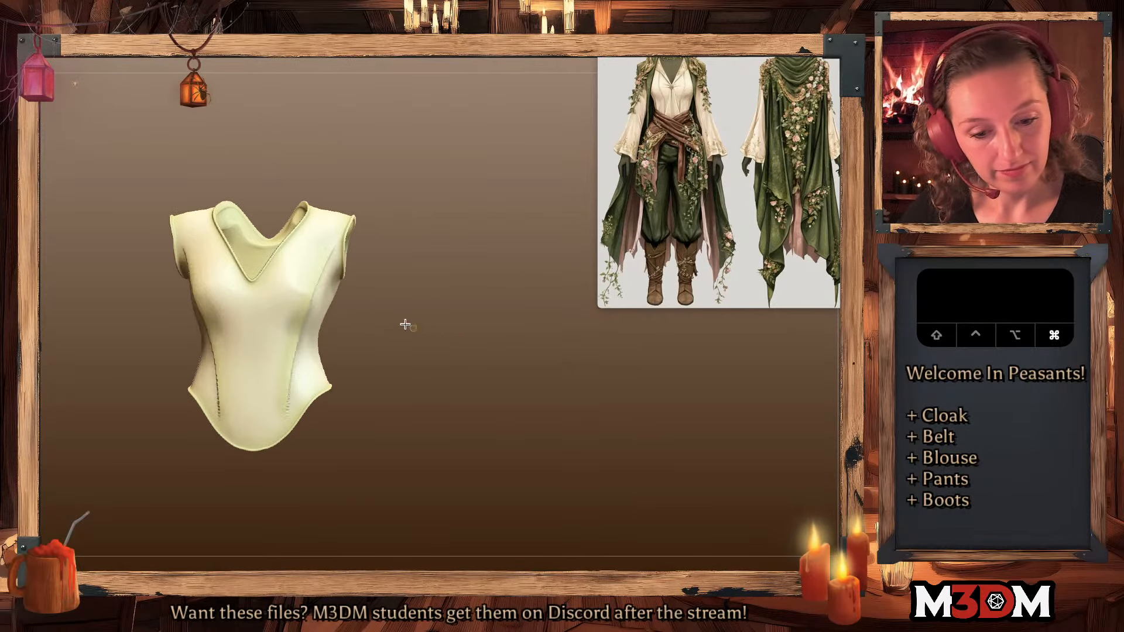
key("super+z")
mouse_move(332, 216)
left_mouse_down()
mouse_move(295, 316)
mouse_move(298, 398)
mouse_move(290, 358)
mouse_move(325, 226)
left_mouse_up()
key("super+z")
key("super+d")
key("super+z")
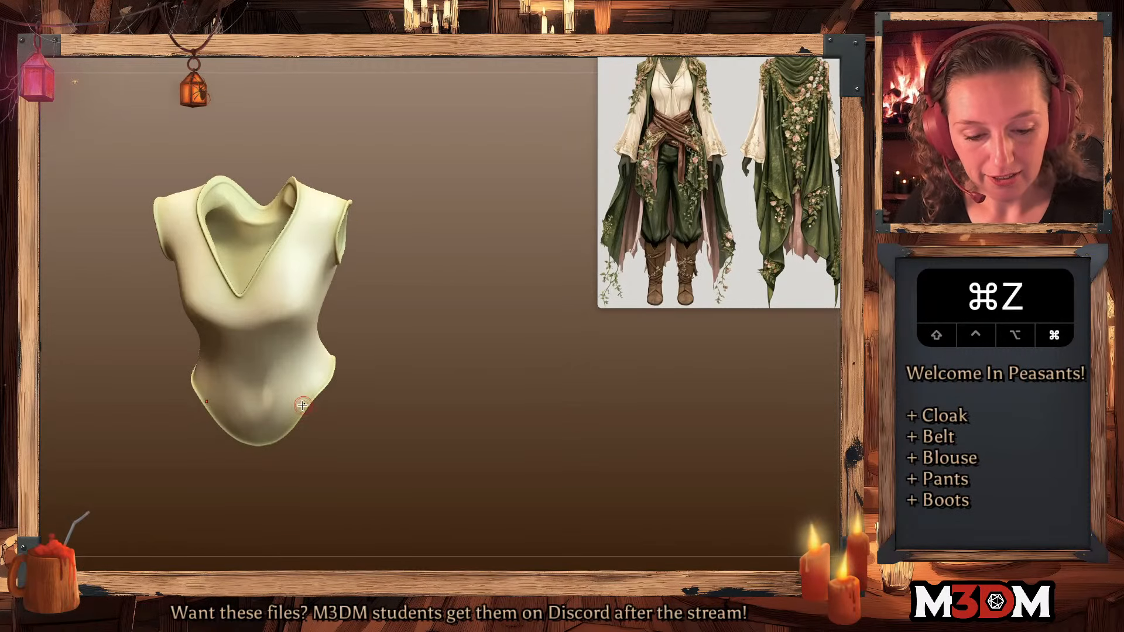
mouse_move(301, 419)
left_mouse_down()
mouse_move(295, 252)
mouse_move(335, 176)
left_mouse_up()
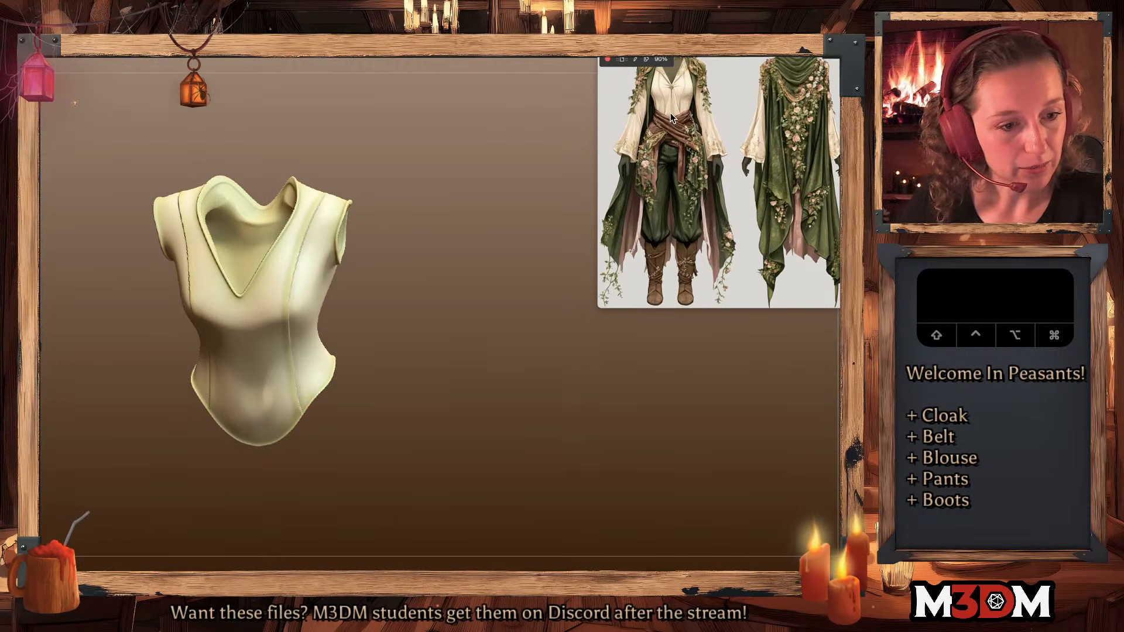
- Carve two mirrored seams from the front hem up to the neckline point and check them on the full outfit
left_click_drag(498, 328, 422, 351)
mouse_move(247, 291)
left_mouse_down()
mouse_move(223, 422)
mouse_move(250, 261)
left_mouse_up()
key("super+z")
left_click_drag(366, 300, 444, 346)
key("super+z")
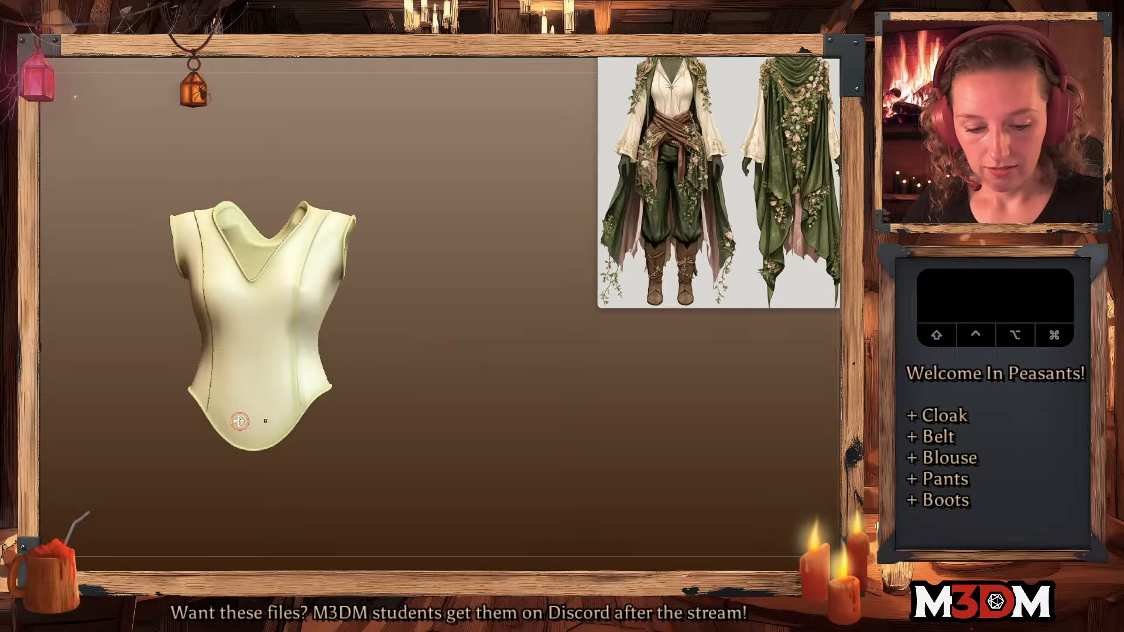
left_click_drag(227, 433, 251, 276)
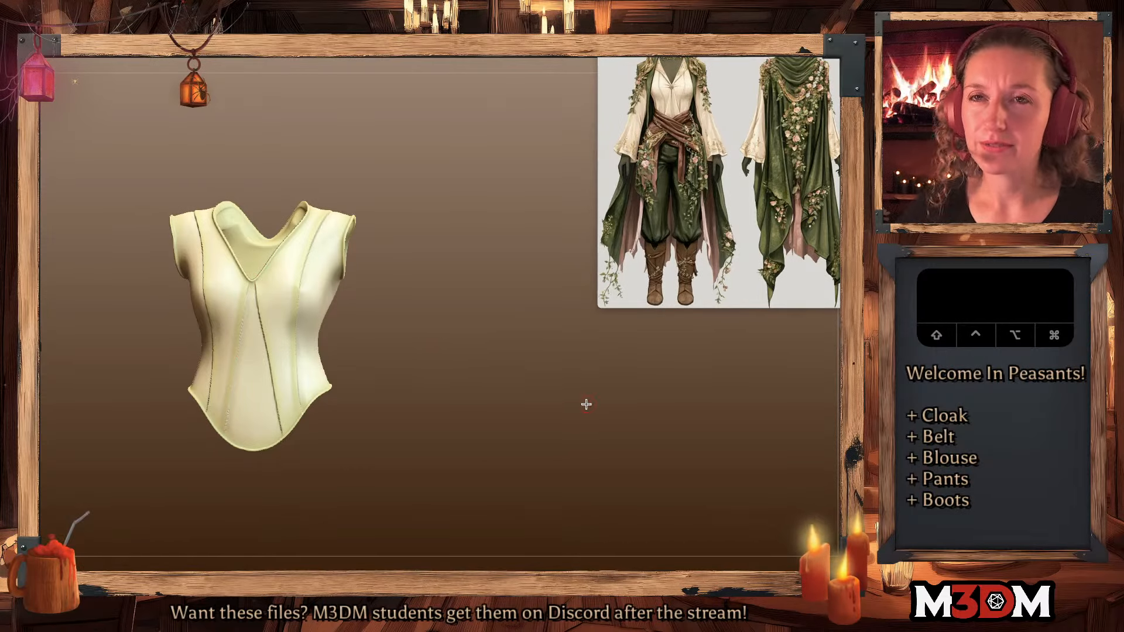
left_click_drag(586, 404, 587, 405)
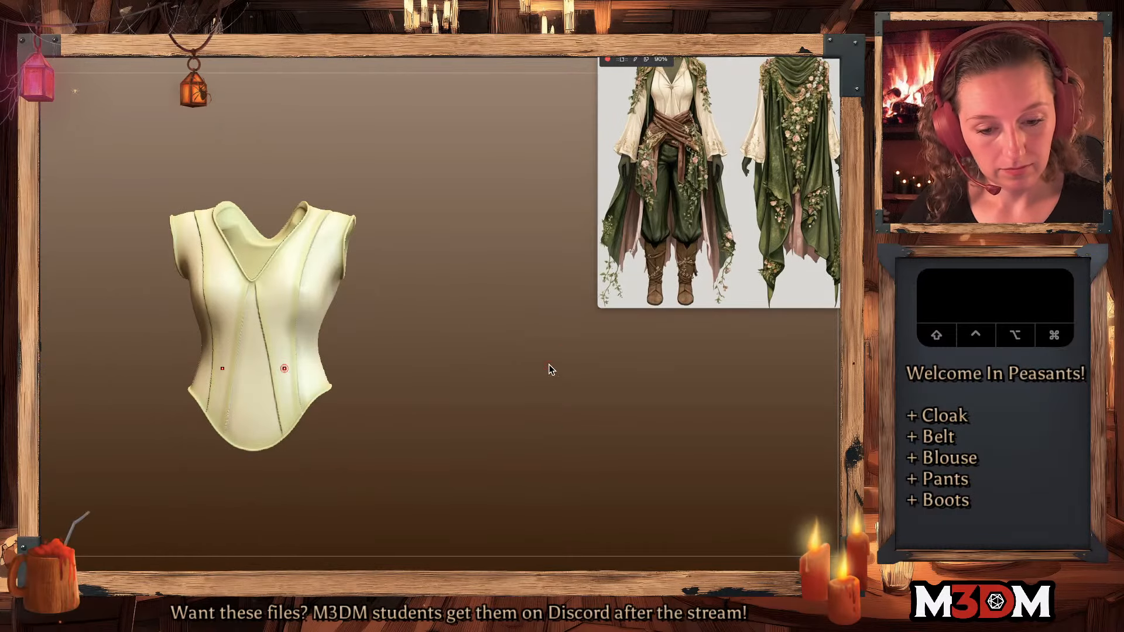
- Isolate the blouse torso from the back and choose the seam-carving brush
left_click_drag(547, 371, 526, 371)
key("space")
key("b")
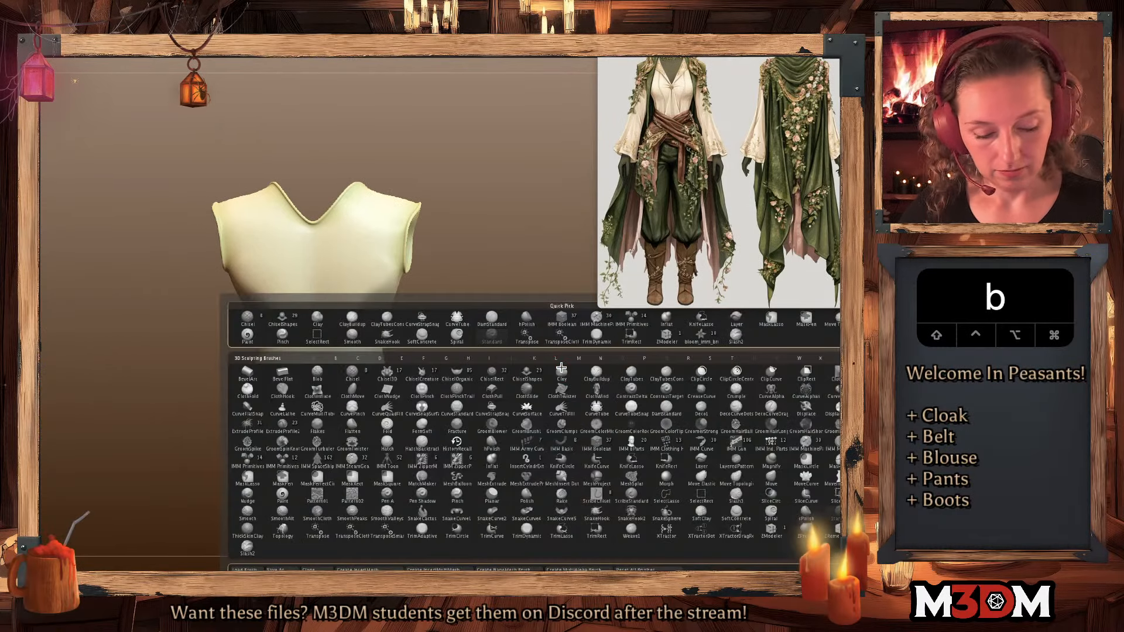
left_click(248, 549)
mouse_move(386, 220)
left_mouse_down()
mouse_move(343, 384)
mouse_move(376, 256)
mouse_move(416, 204)
left_mouse_up()
key("space")
key("super+z")
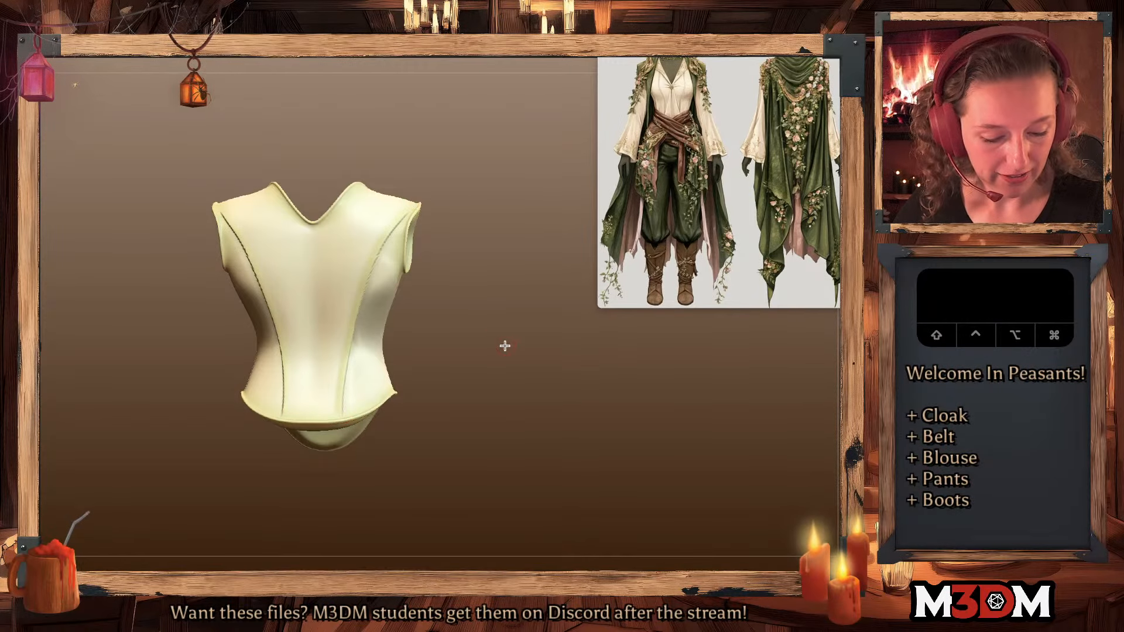
left_click_drag(526, 355, 512, 360, "alt")
key("ctrl+z")
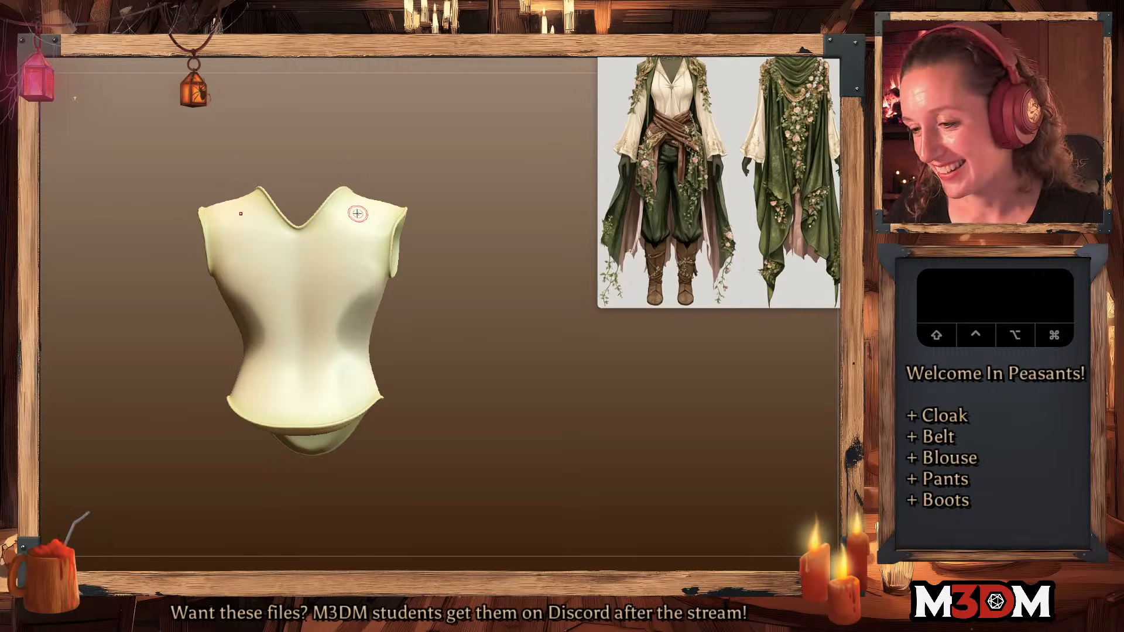
- Carve mirrored curved seams on the back of the blouse torso, running from the hem up to the armholes
left_click_drag(471, 336, 473, 341)
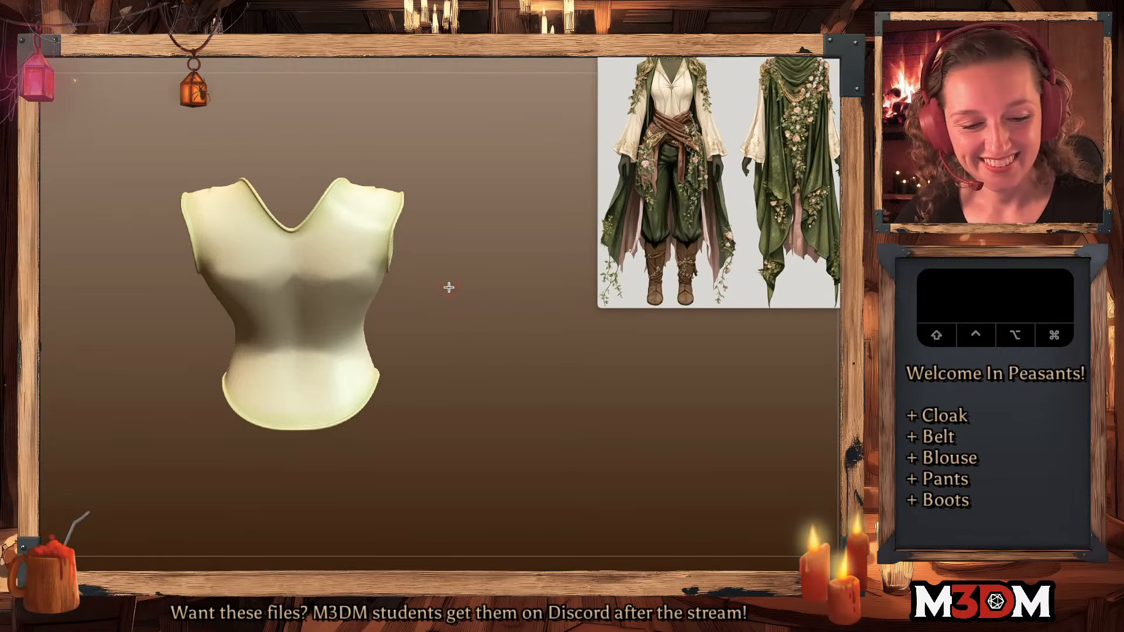
left_click_drag(448, 288, 426, 287)
left_click_drag(325, 420, 402, 244)
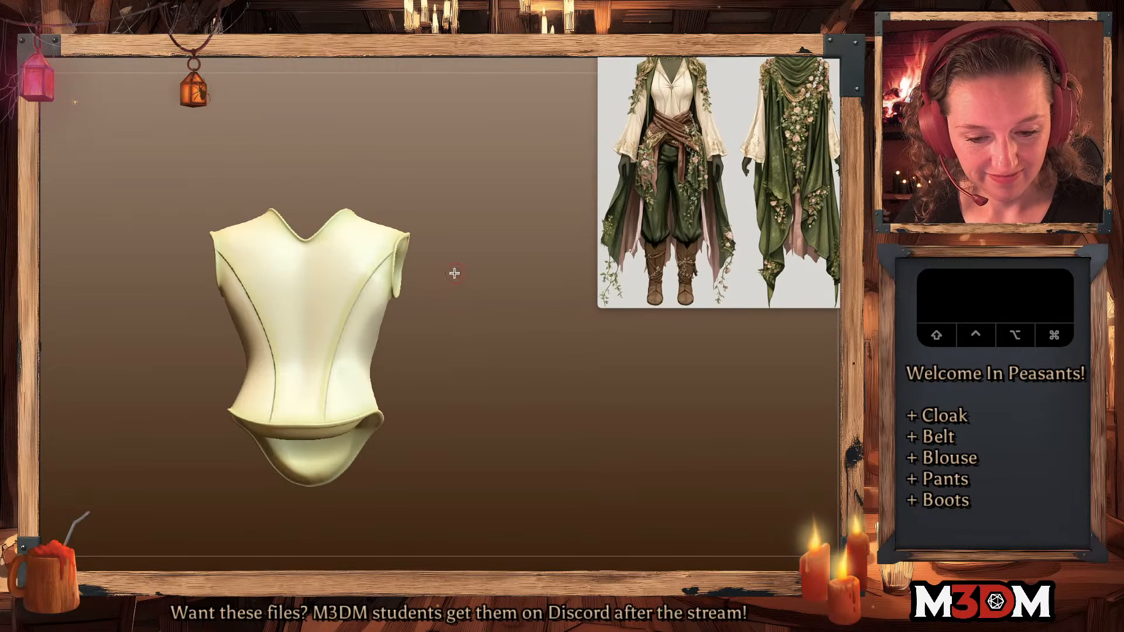
left_click_drag(454, 273, 473, 314)
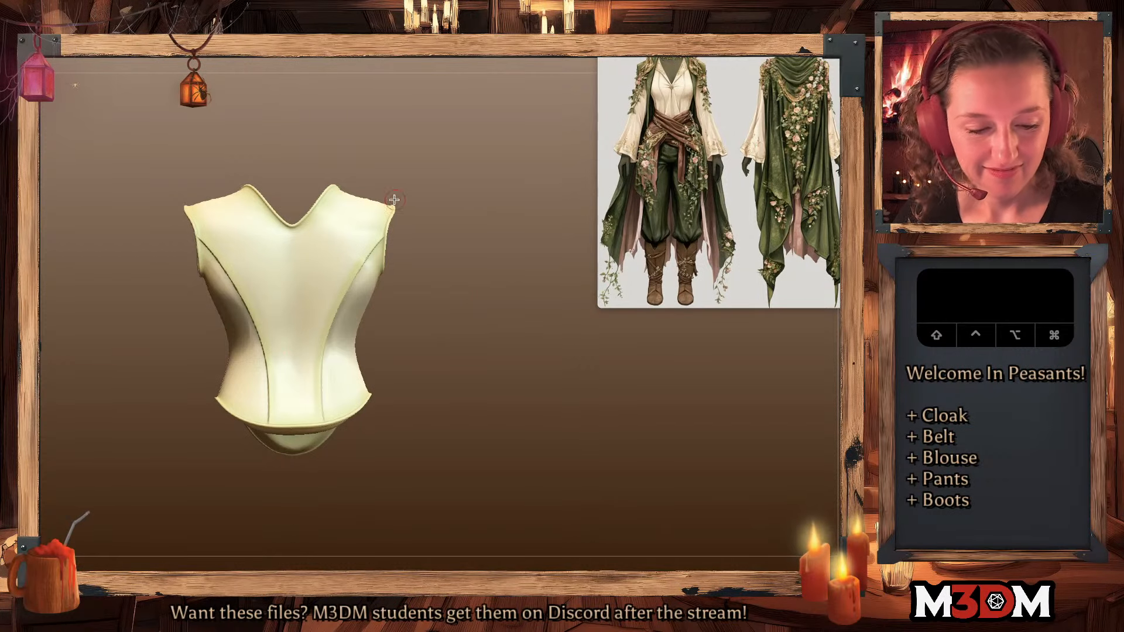
- Carve mirrored side seams on the blouse torso, running from below the armholes down to the hem
left_click_drag(394, 200, 406, 208)
left_click_drag(313, 227, 393, 235)
key("super+z")
mouse_move(315, 227)
left_mouse_down()
mouse_move(403, 232)
mouse_move(462, 253)
mouse_move(444, 283)
mouse_move(413, 288)
mouse_move(440, 285)
mouse_move(429, 290)
left_mouse_up()
right_click_drag(429, 290, 423, 295)
left_click_drag(338, 264, 343, 281)
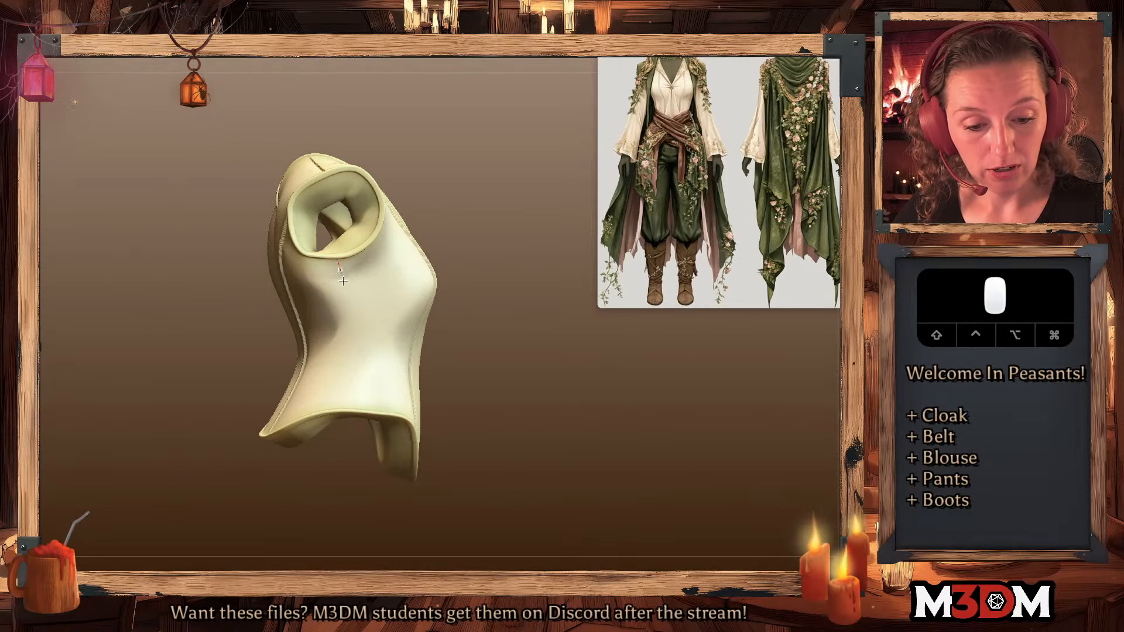
left_click_drag(351, 405, 345, 428)
mouse_move(525, 346)
left_mouse_down()
mouse_move(517, 371)
mouse_move(542, 367)
mouse_move(448, 372)
left_mouse_up()
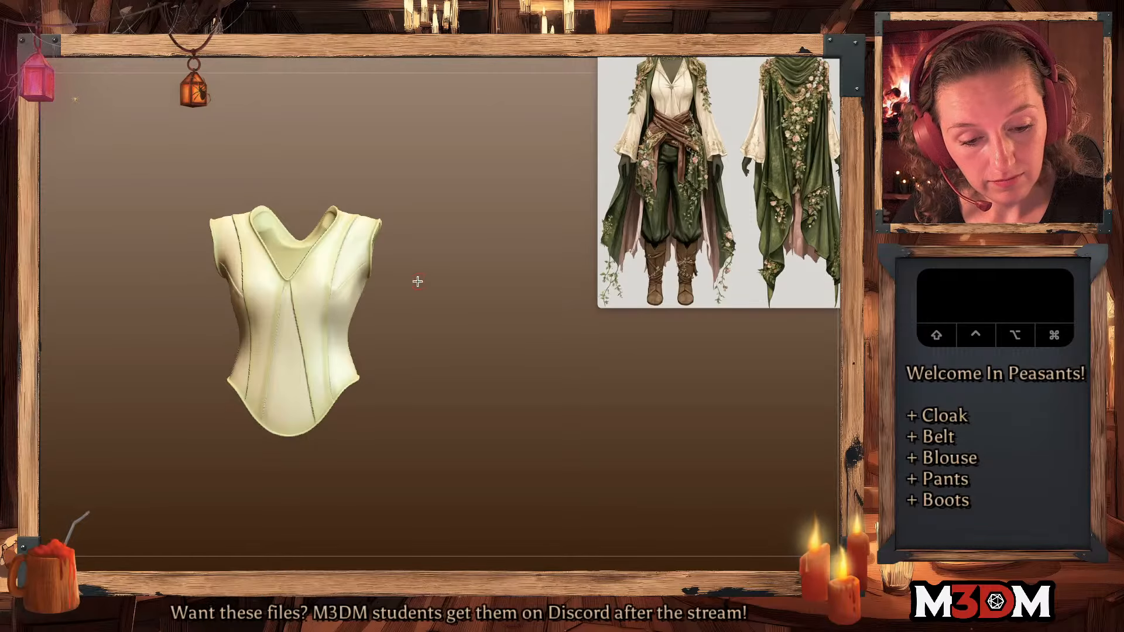
- Try to carve mirrored curved seams branching from the front bust seams to the armholes
left_click_drag(416, 280, 439, 293)
left_click_drag(314, 309, 320, 297)
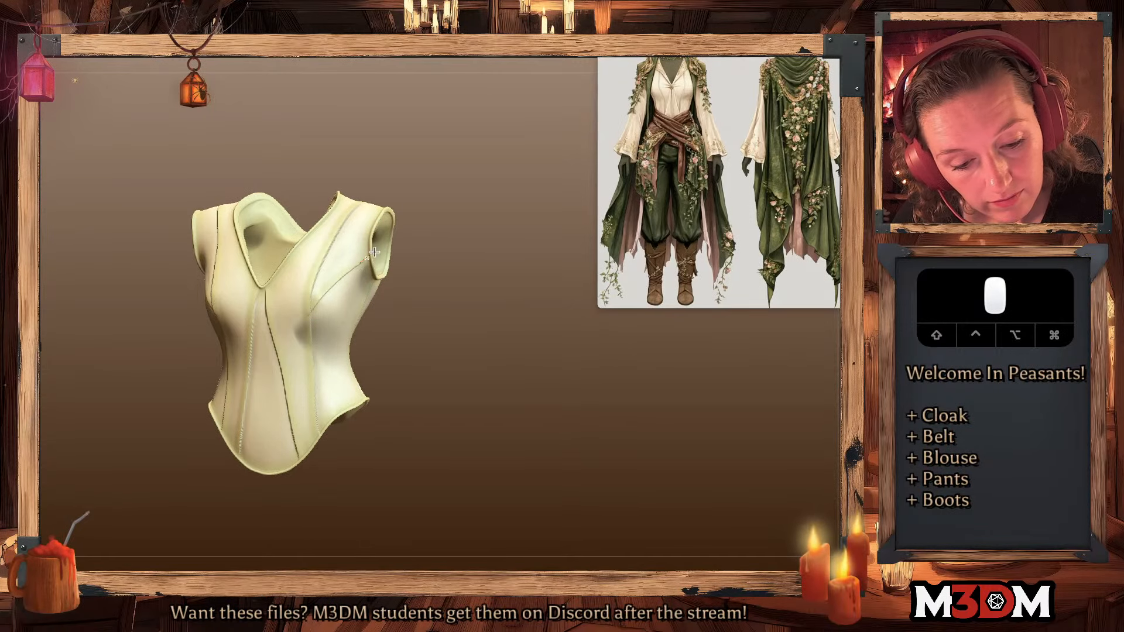
left_click_drag(375, 252, 377, 250)
left_click_drag(451, 258, 426, 275)
key("super+z")
- Carve mirrored curved seams from the bust to the front of the armholes, comparing their placement on the full outfit
left_click_drag(312, 321, 315, 307)
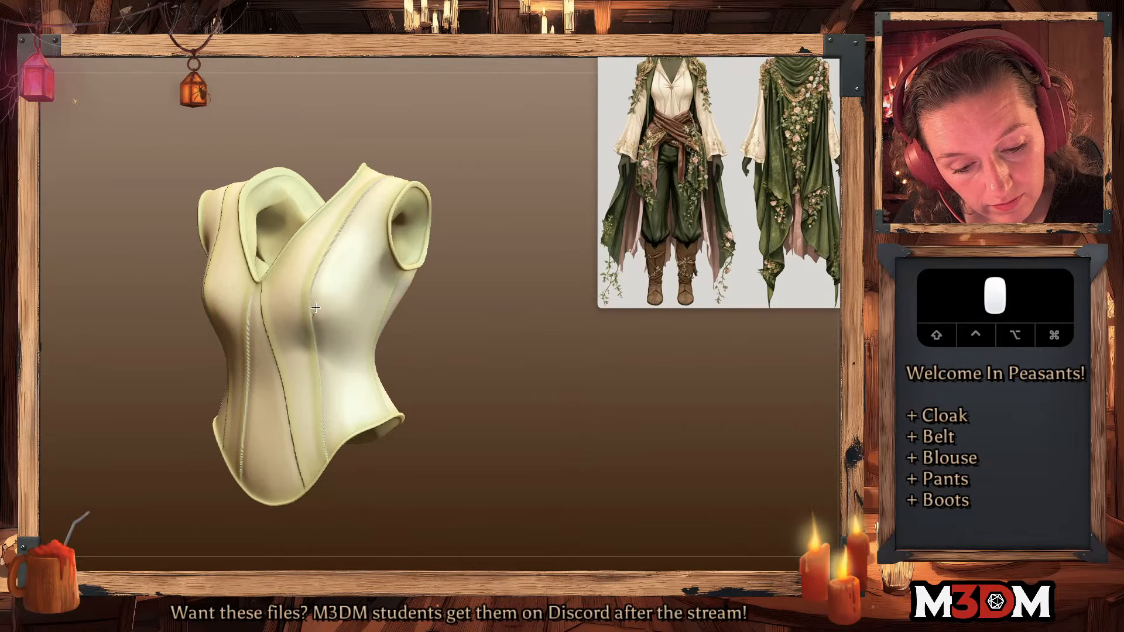
mouse_move(382, 253)
left_mouse_down()
mouse_move(399, 246)
mouse_move(472, 273)
mouse_move(470, 299)
left_mouse_up()
left_click(472, 299)
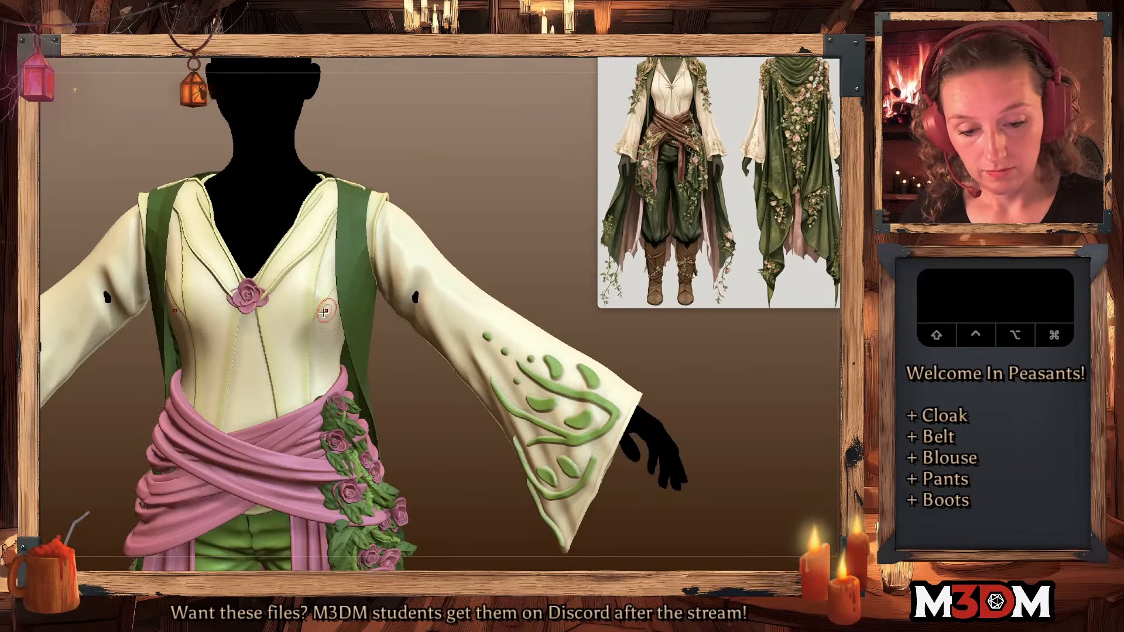
left_click_drag(311, 329, 335, 301)
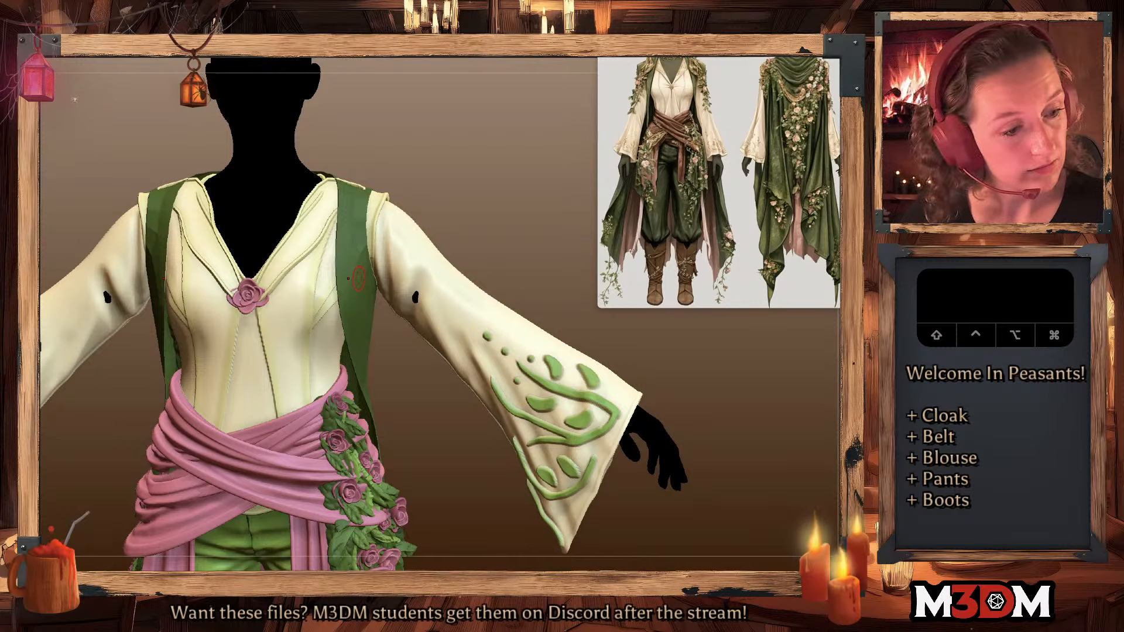
left_click_drag(442, 342, 386, 336)
left_click_drag(313, 326, 313, 327)
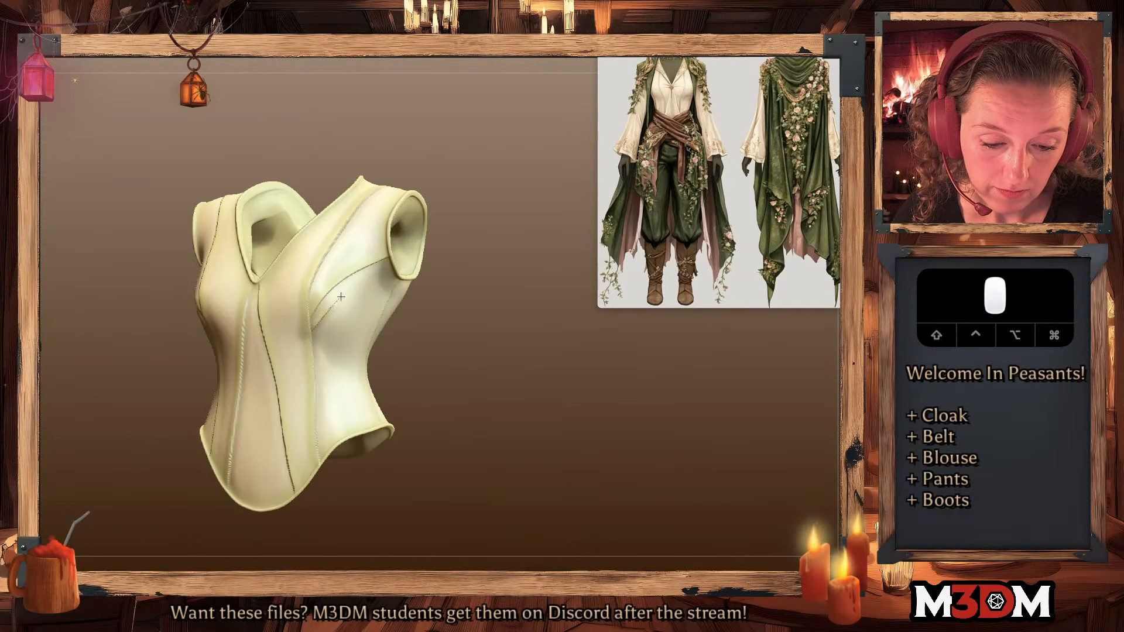
left_click_drag(387, 264, 401, 259)
- Carve a second mirrored pair of curved seams from the bust up to the armholes, above the first pair
left_click_drag(457, 298, 503, 316)
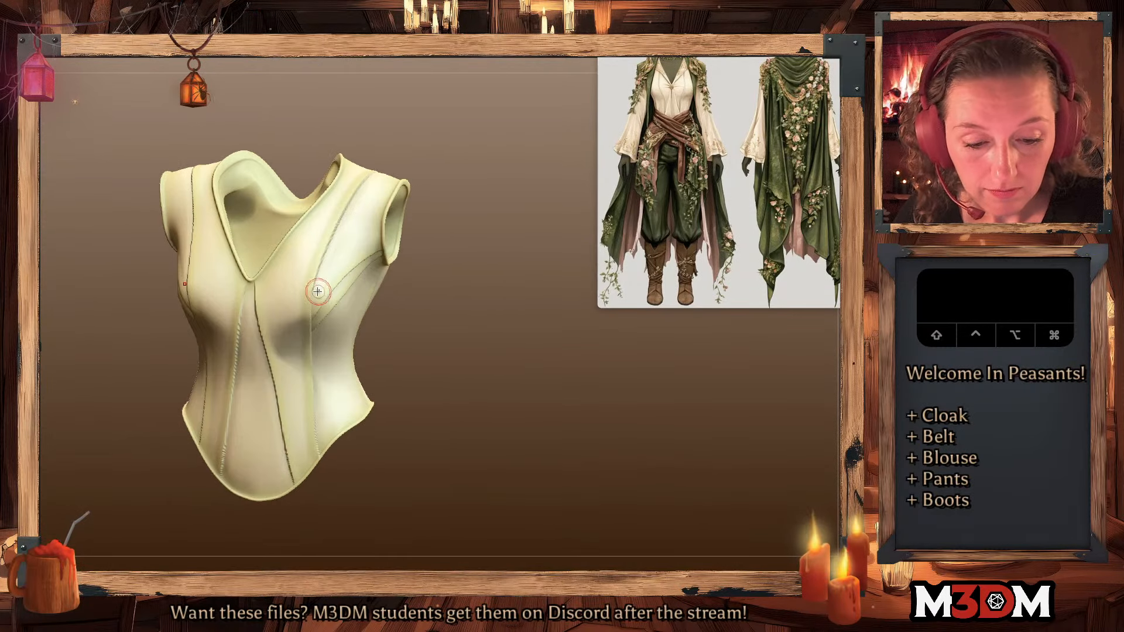
left_click_drag(310, 301, 311, 314)
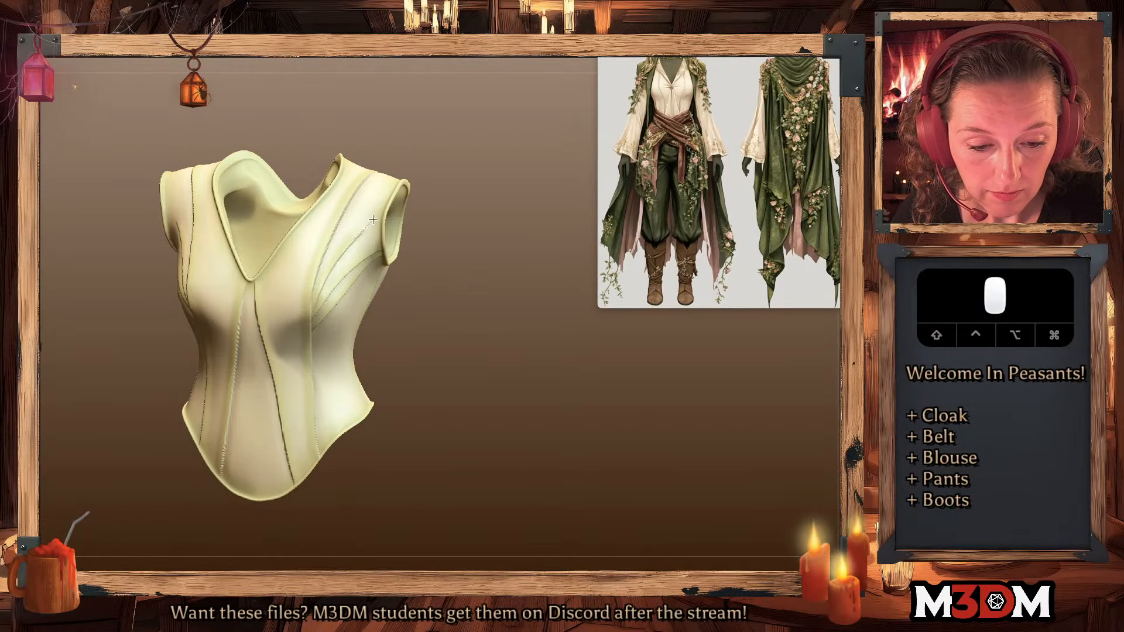
left_click_drag(373, 220, 383, 213)
left_click_drag(439, 298, 467, 363)
key("shift+f")
key("shift+f")
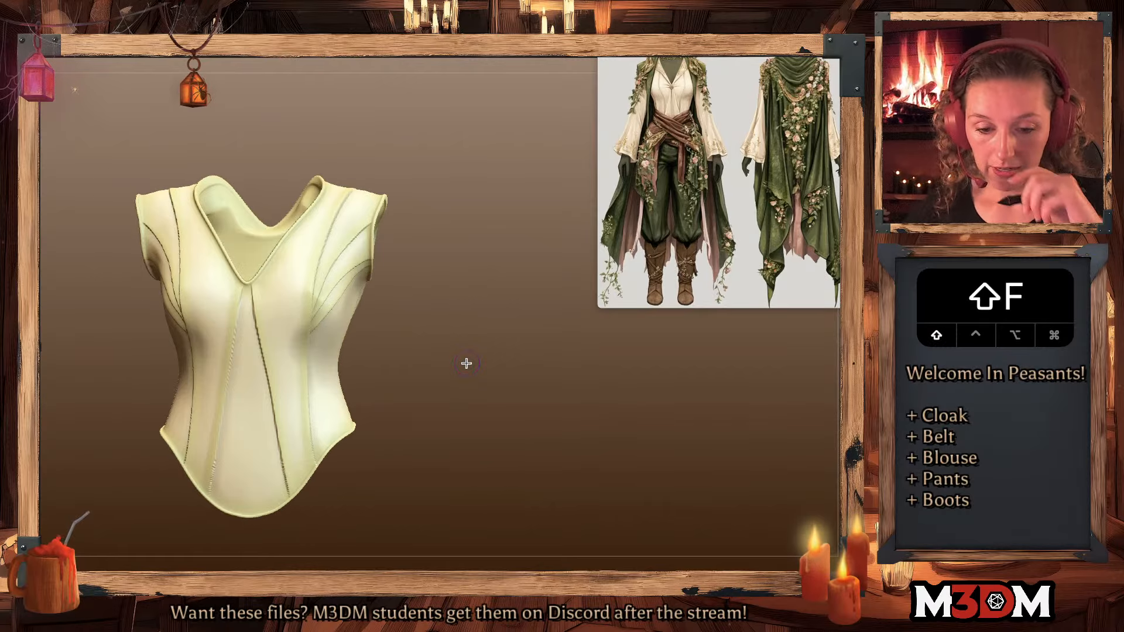
- Try a second mirrored pair of front seams running from the hem up to the neckline point
left_click_drag(420, 333, 441, 300, "alt")
mouse_move(267, 260)
left_mouse_down()
mouse_move(239, 468)
mouse_move(273, 240)
left_mouse_up()
left_click(244, 470)
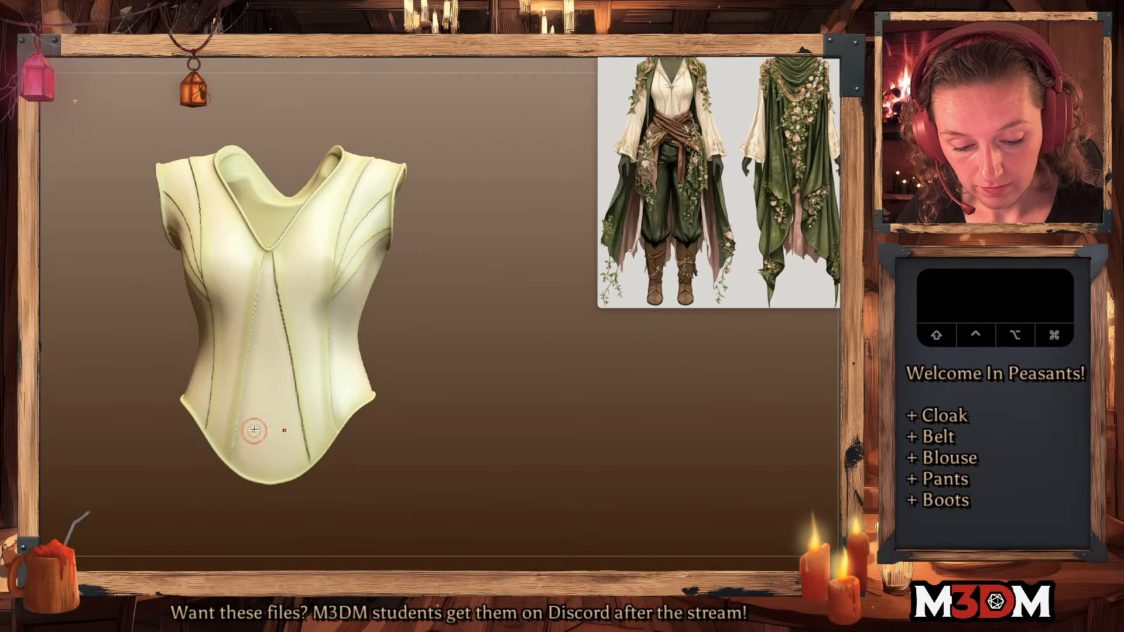
left_click_drag(242, 471, 258, 319)
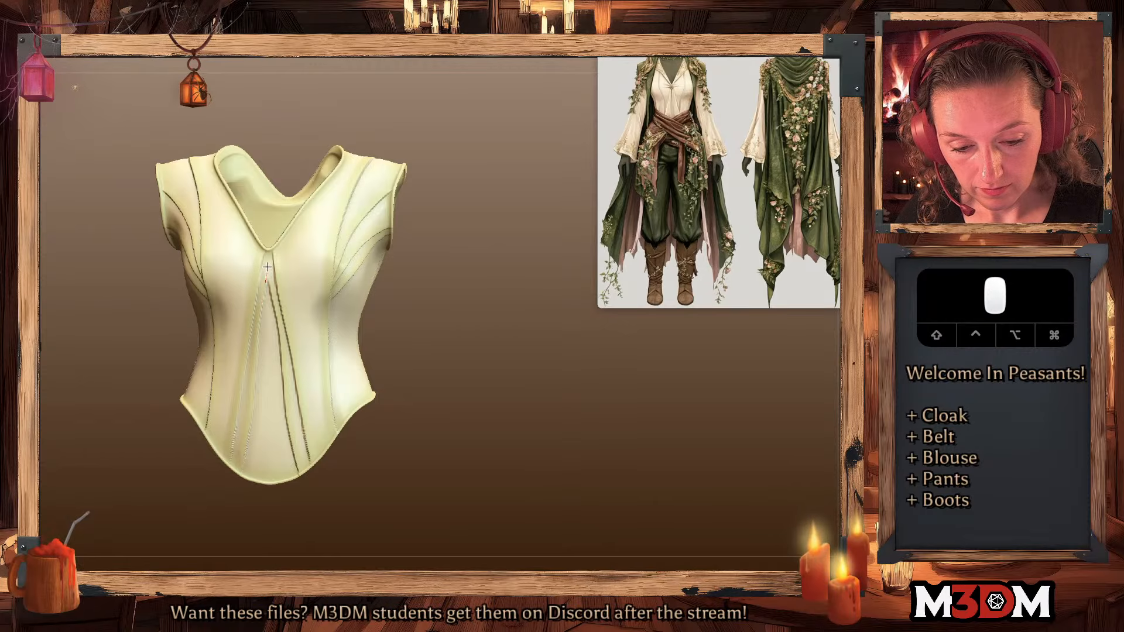
left_click_drag(267, 267, 275, 227)
- Try a single front seam without symmetry from the hem to the neckline point, compare it on the full outfit and undo it
key("x")
mouse_move(256, 475)
left_mouse_down()
mouse_move(271, 255)
mouse_move(272, 433)
mouse_move(279, 240)
left_mouse_up()
left_click_drag(540, 377, 539, 372)
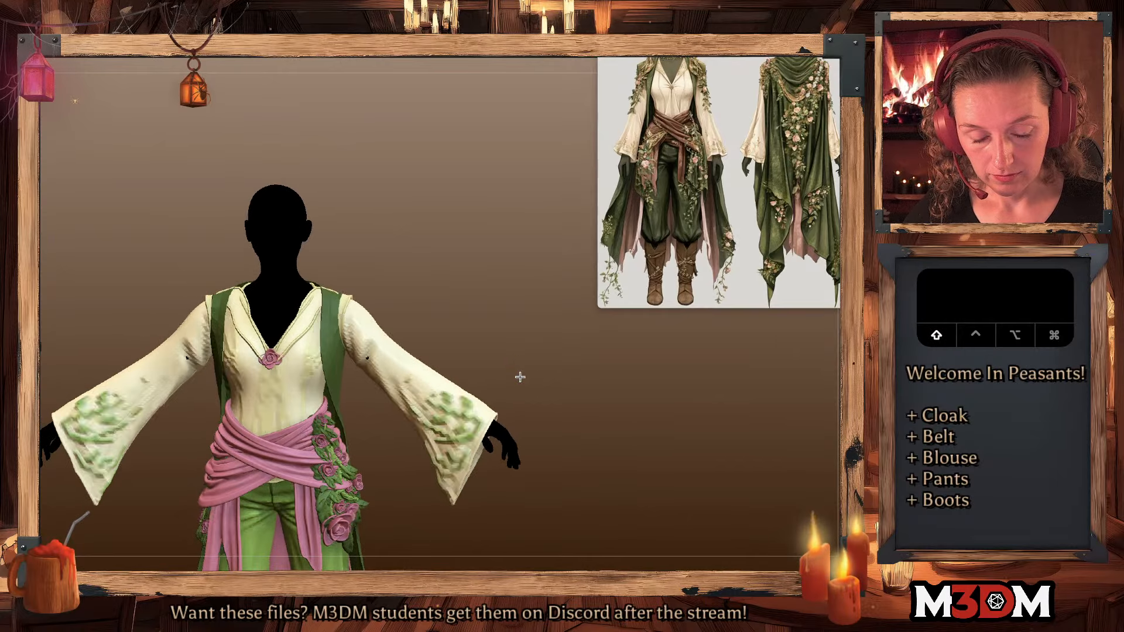
key("super+z")
key("super+z")
key("shift+super+z")
key("shift+super+z")
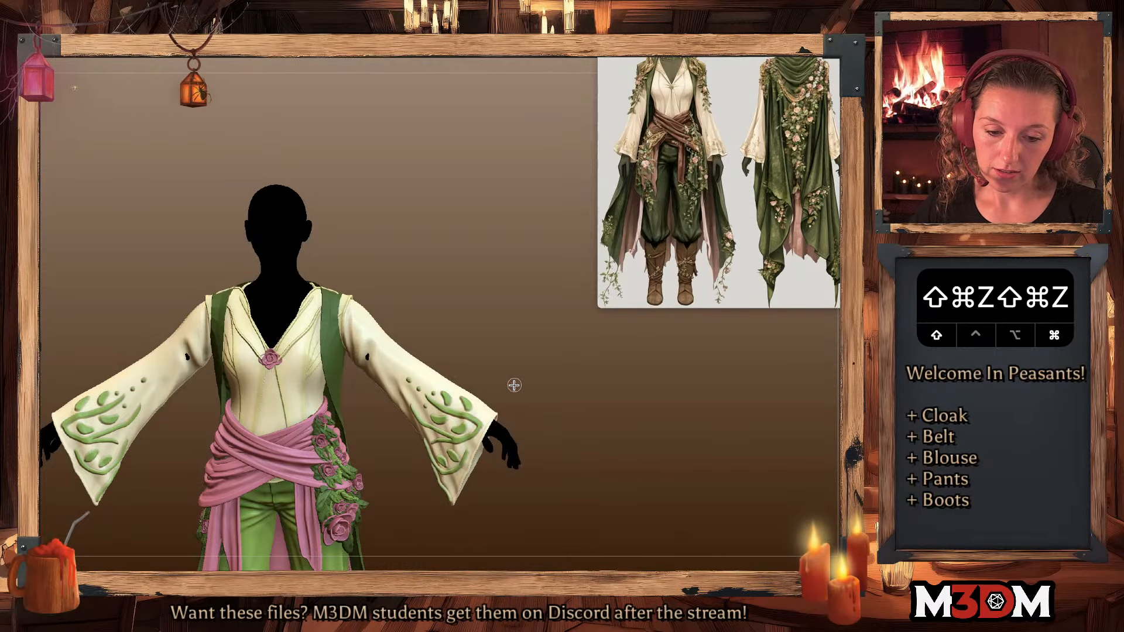
key("super+z")
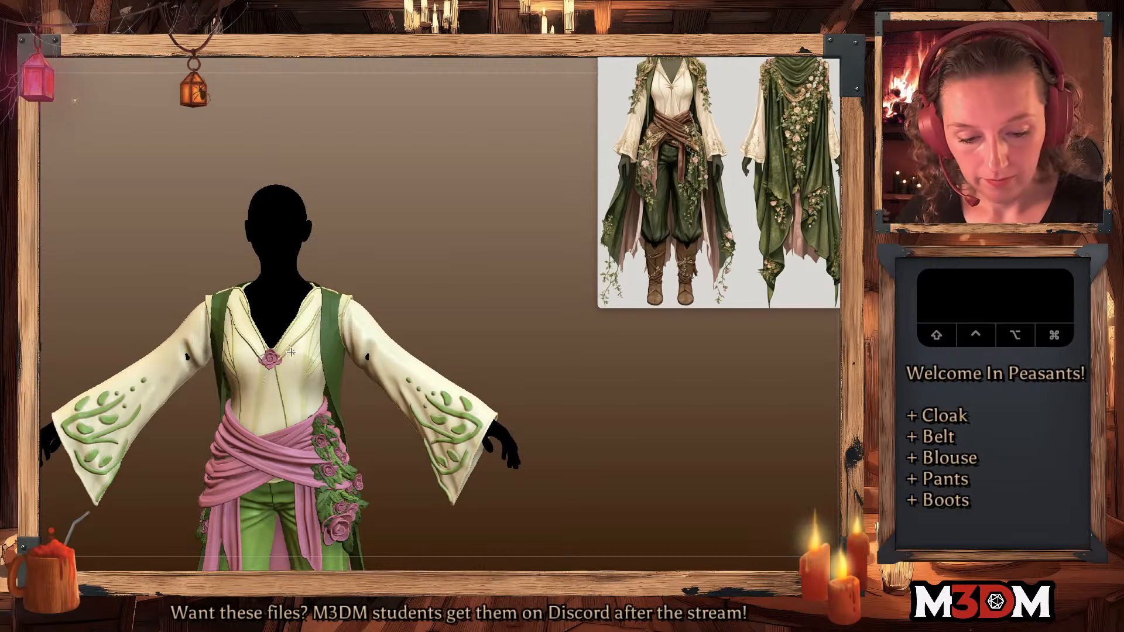
- Isolate the blouse torso and sculpt mirrored folds on the sides of the waist with the Standard brush
mouse_move(443, 295)
left_mouse_down("alt")
mouse_move(445, 306)
mouse_move(449, 294)
left_mouse_up("alt")
key("s")
left_click_drag(493, 410, 482, 416)
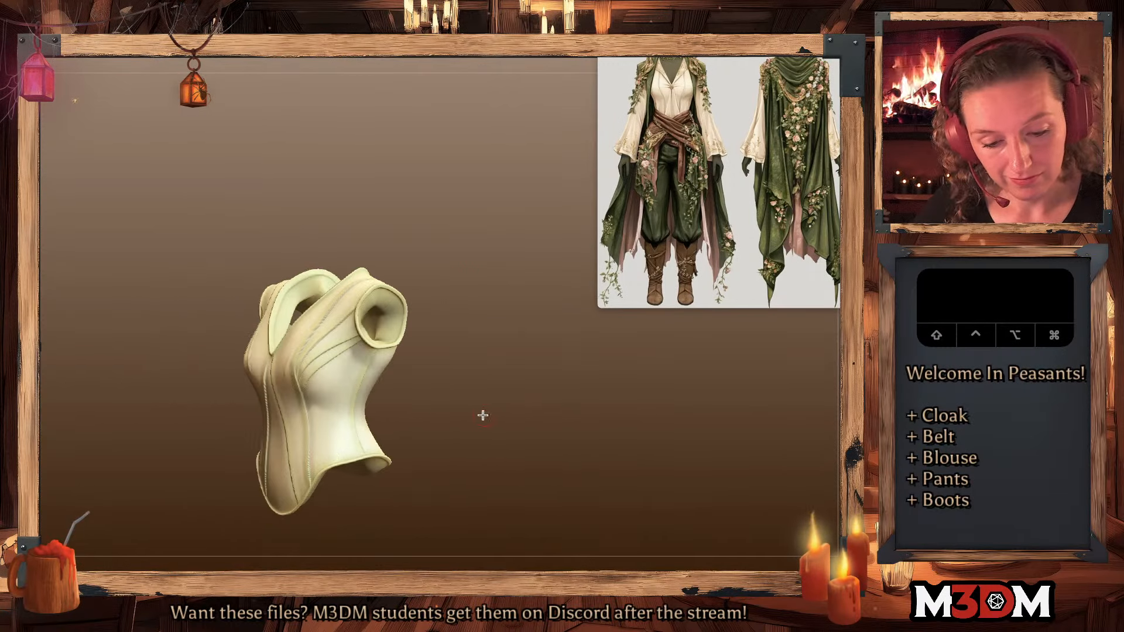
left_click_drag(404, 392, 395, 384, "alt")
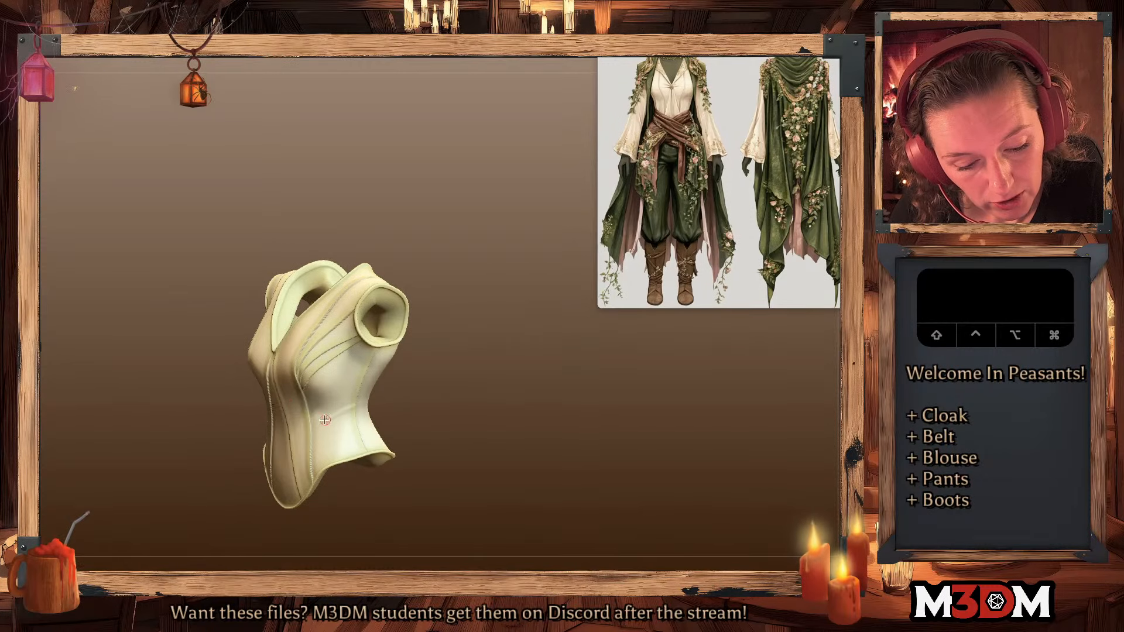
left_click_drag(327, 417, 359, 407)
key("space")
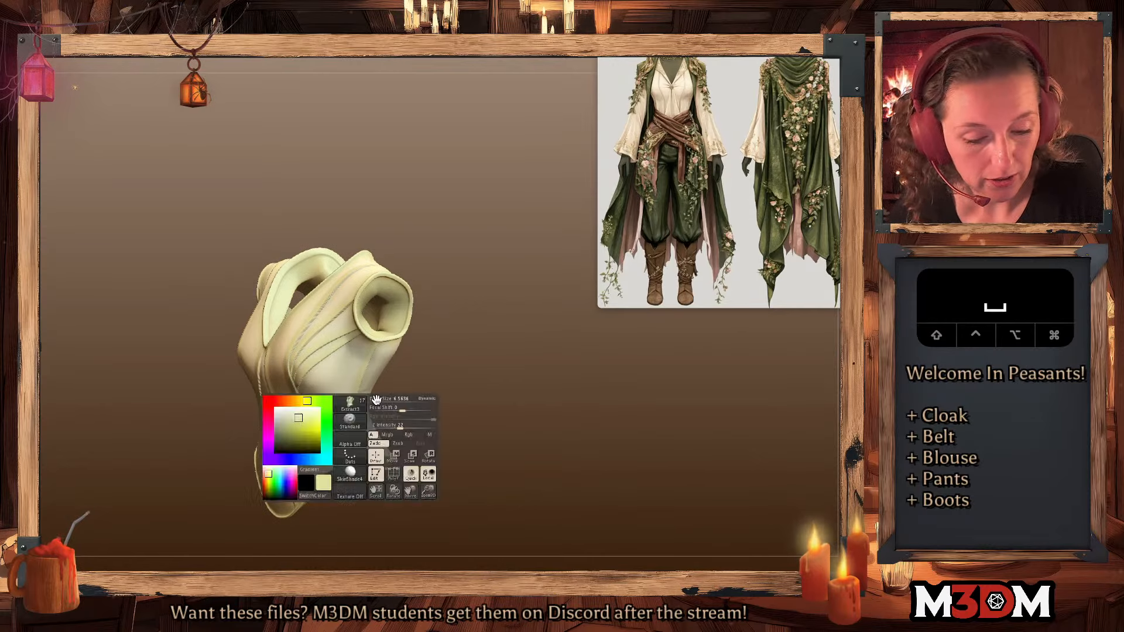
key("super+z")
key("super+z")
key("super+z")
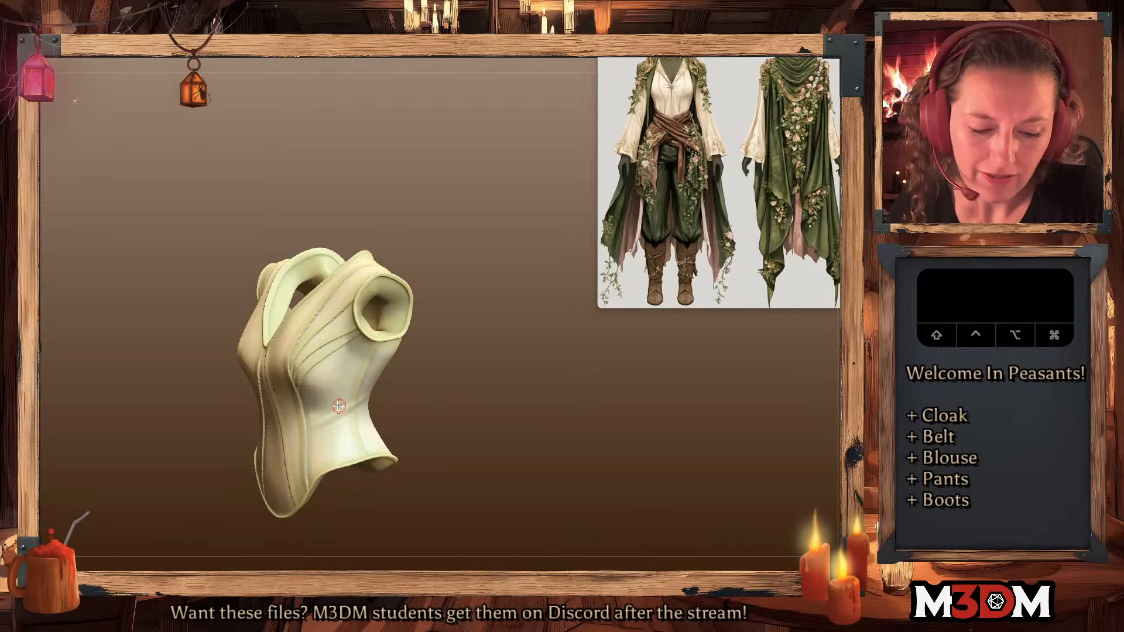
left_click_drag(386, 398, 368, 399)
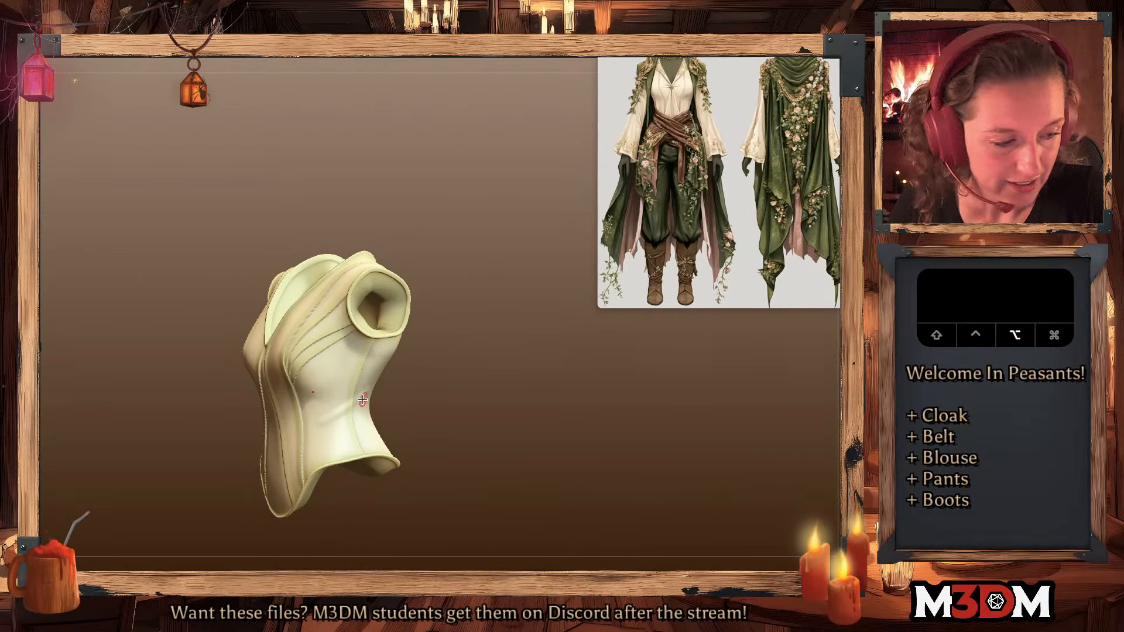
key("shift+f")
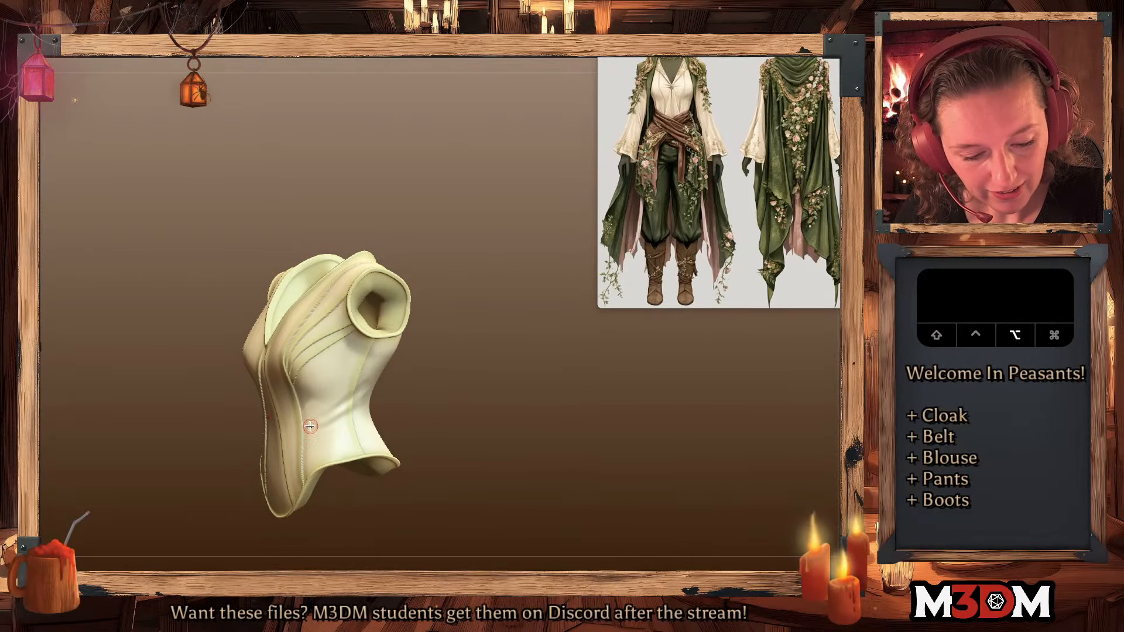
key("shift+f")
key("shift+f")
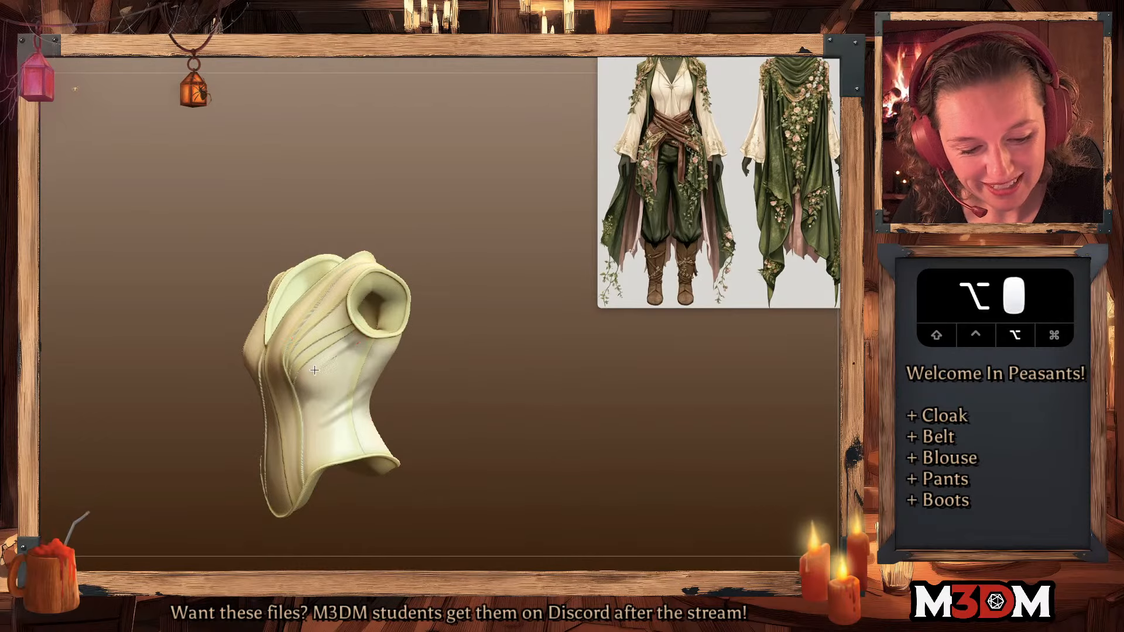
- Try mirrored fold strokes beside the neckline point on the chest while adjusting the brush
left_click_drag(451, 358, 497, 382, "shift")
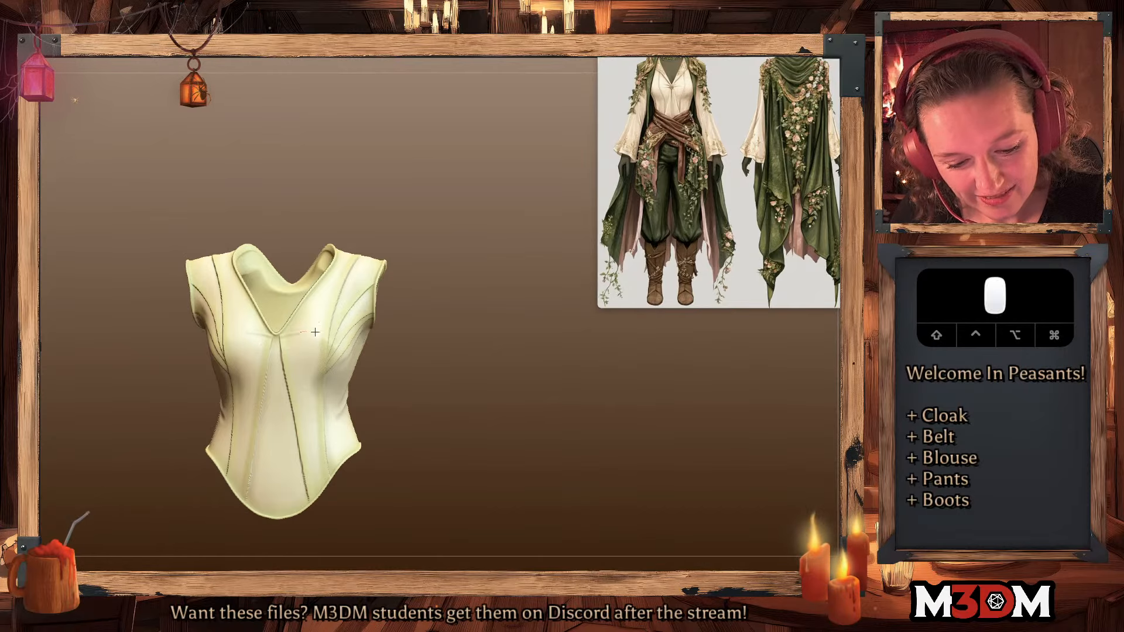
right_click_drag(316, 328, 363, 318)
key("super+z")
key("space")
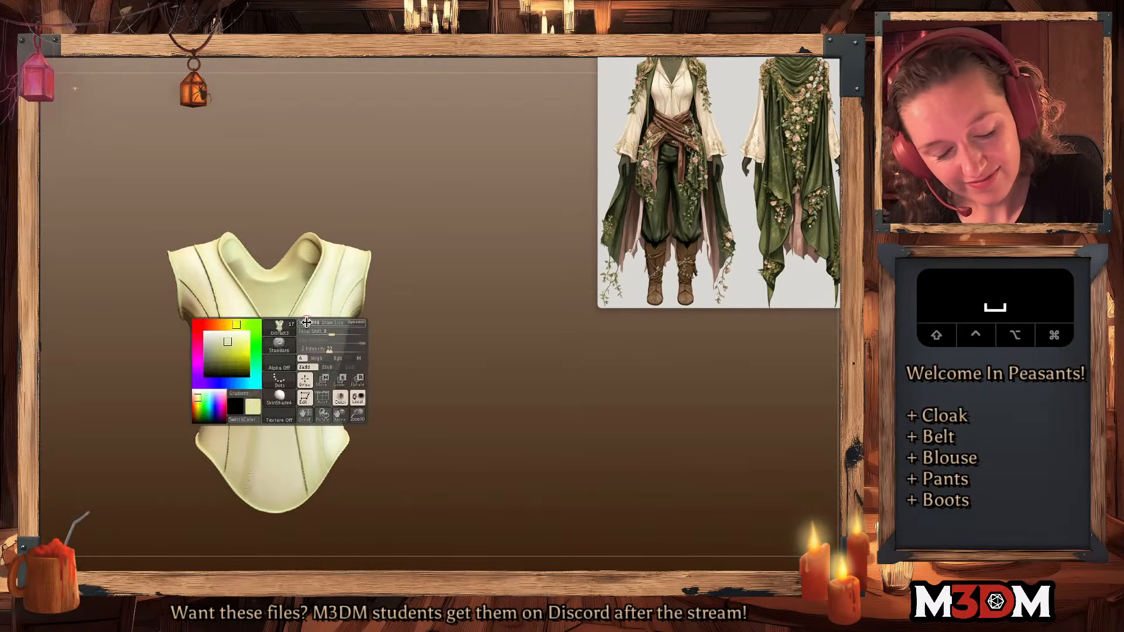
key("super+z")
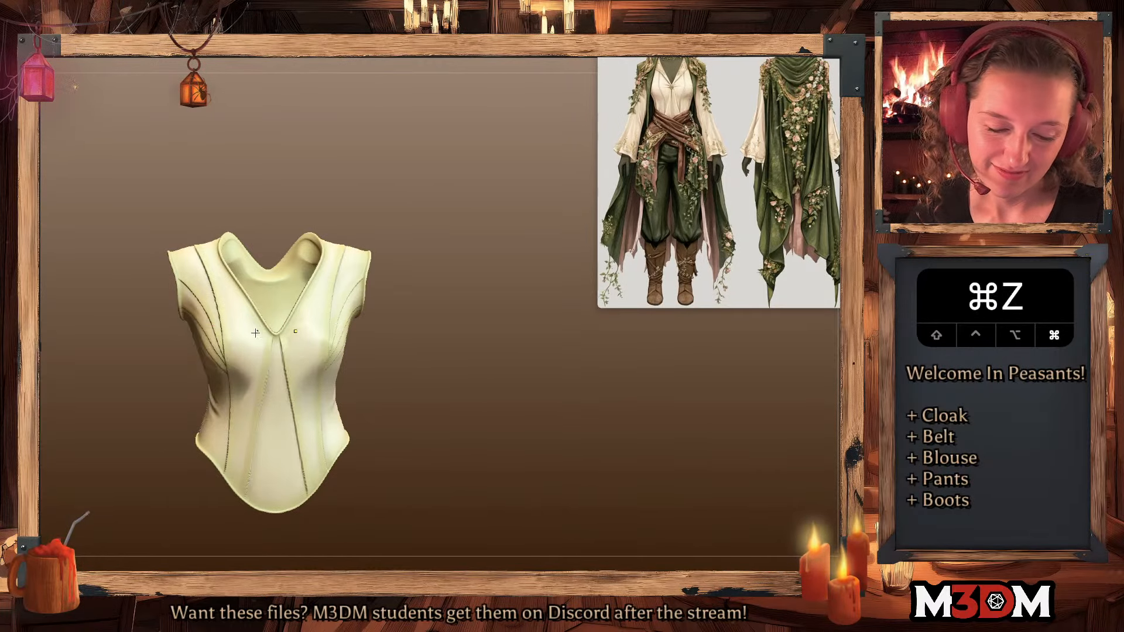
key("super+z")
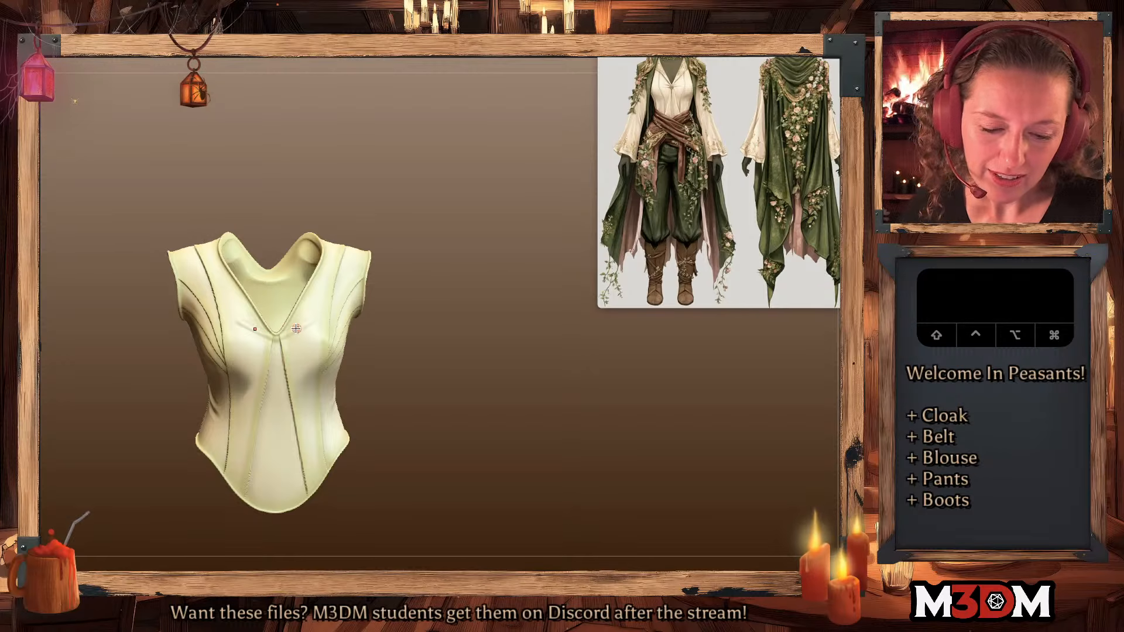
key("super+z")
- Sculpt mirrored folds fanning out from the neckline point across the chest and check them on the full outfit
left_click_drag(411, 293, 392, 313)
mouse_move(284, 334)
left_mouse_down()
mouse_move(332, 337)
mouse_move(359, 323)
left_mouse_up()
left_click_drag(432, 285, 420, 264)
left_click_drag(301, 338, 320, 330, "shift")
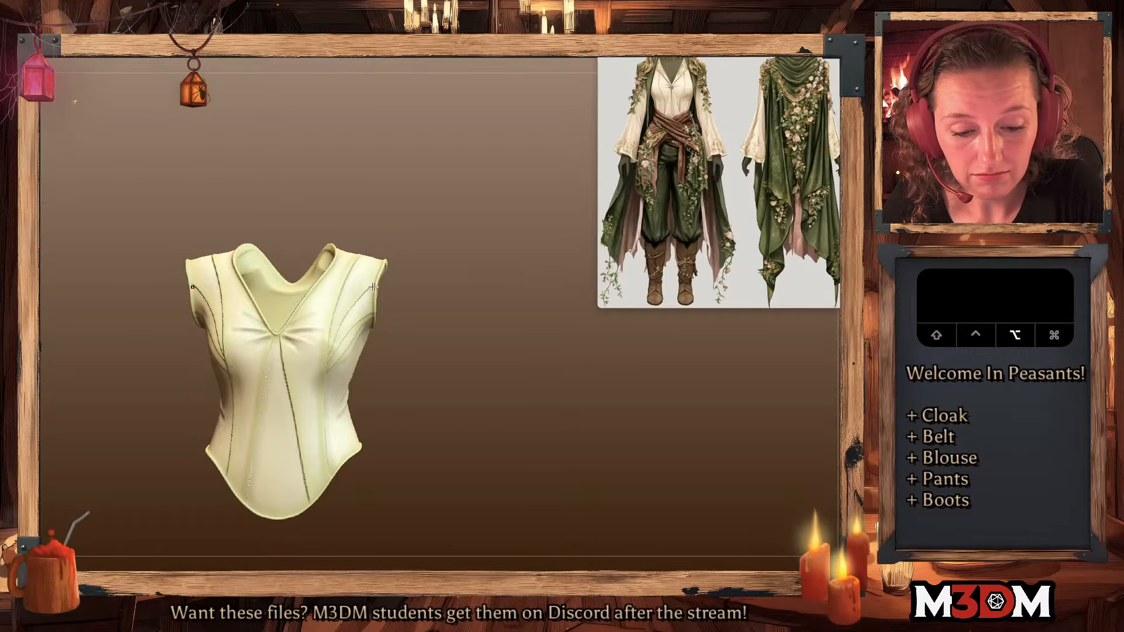
key("shift+f")
key("shift+f")
left_click_drag(467, 358, 469, 363, "alt")
key("shift+f")
key("shift+f")
key("alt+s")
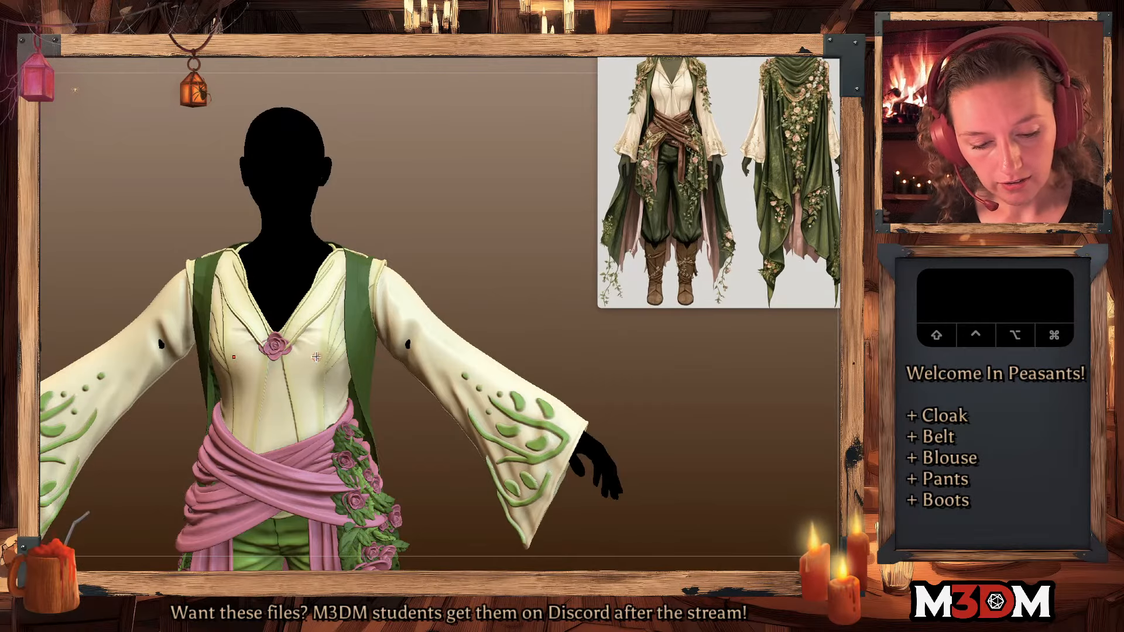
key("alt+s")
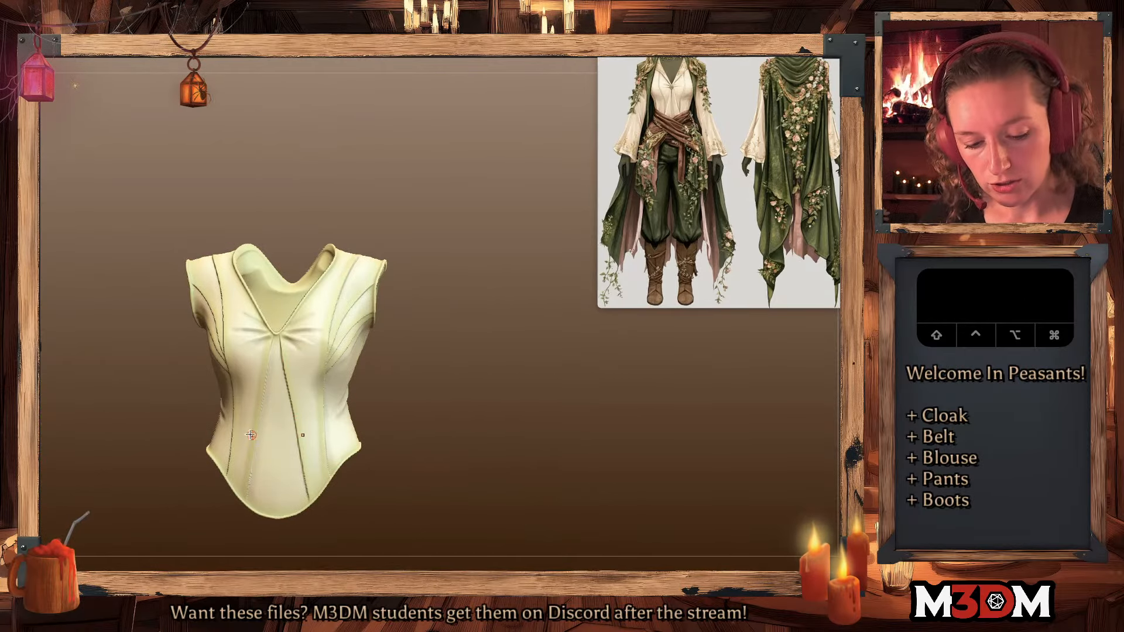
- Try fold strokes on the lower front near the hem while adjusting the brush
key("super+z")
mouse_move(242, 436)
left_mouse_down()
mouse_move(316, 450)
mouse_move(241, 441)
left_mouse_up()
mouse_move(315, 447)
left_mouse_down("alt")
mouse_move(271, 433)
mouse_move(319, 435)
left_mouse_up("alt")
key("space")
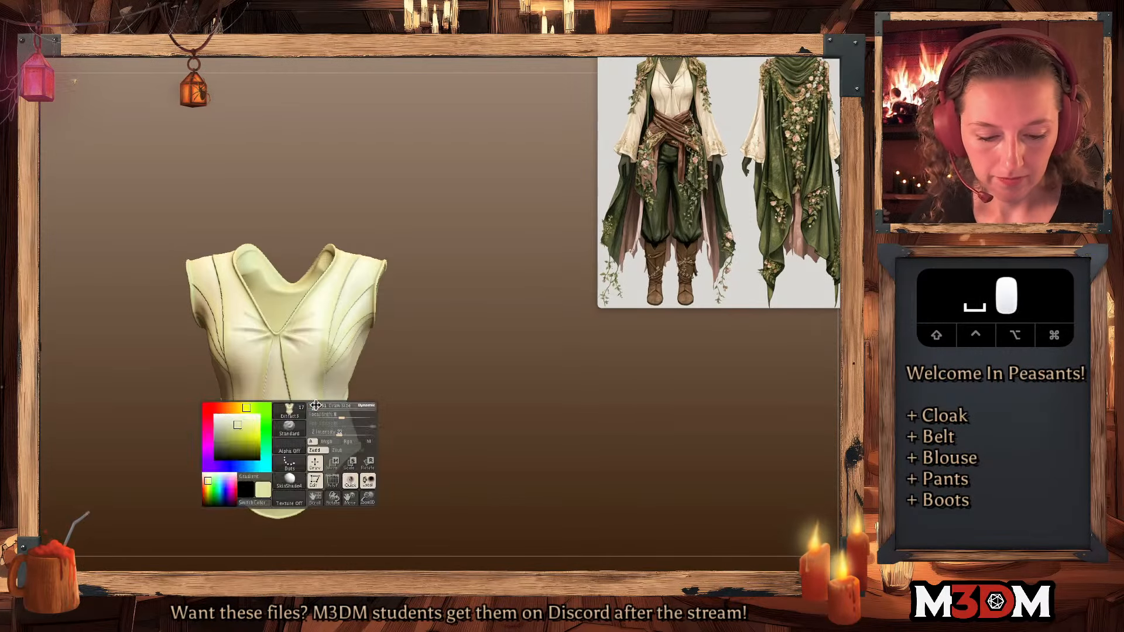
key("super+z")
key("super+z")
key("space")
left_click_drag(261, 481, 313, 470)
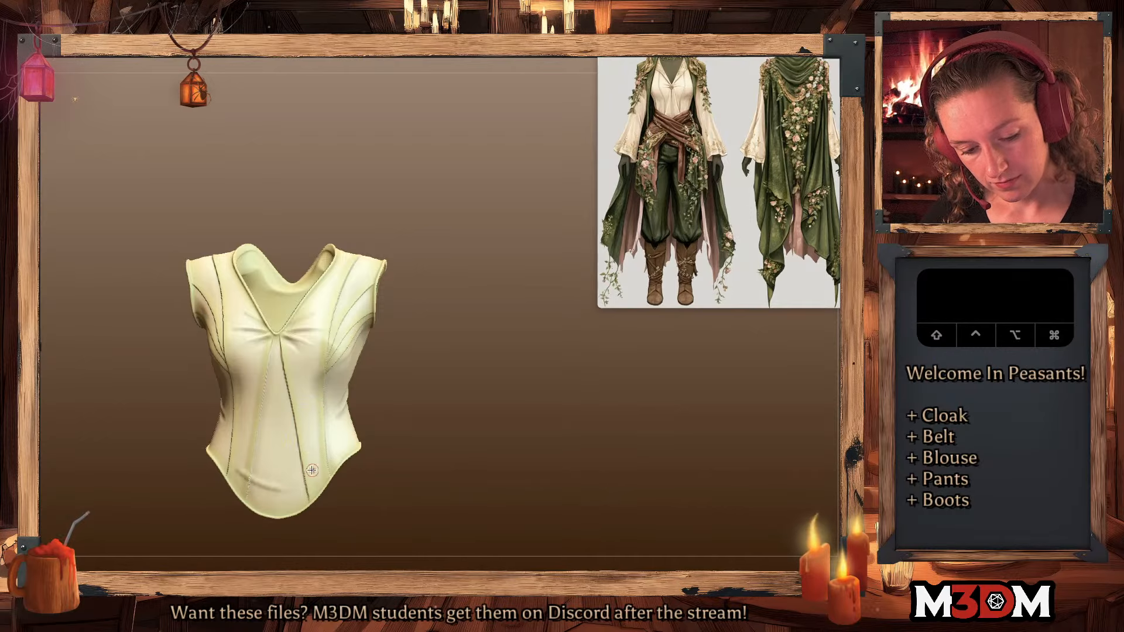
key("super+z")
- Sculpt curved horizontal folds across the lower belly and waist on the front of the torso
mouse_move(238, 467)
left_mouse_down()
mouse_move(322, 471)
mouse_move(306, 468)
left_mouse_up()
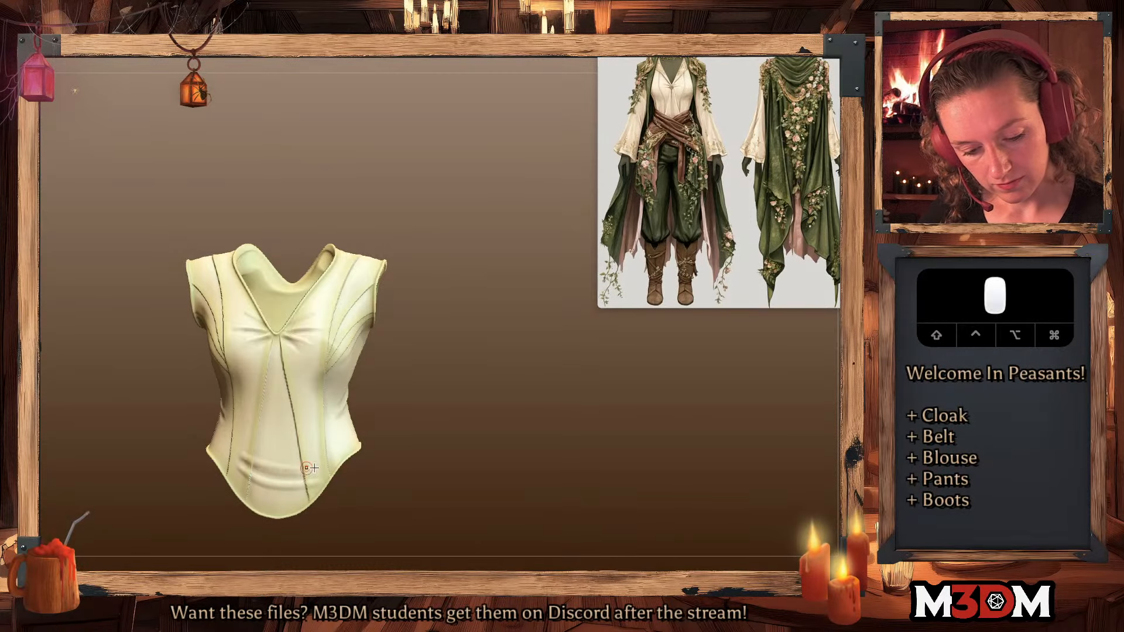
left_click_drag(232, 458, 293, 469)
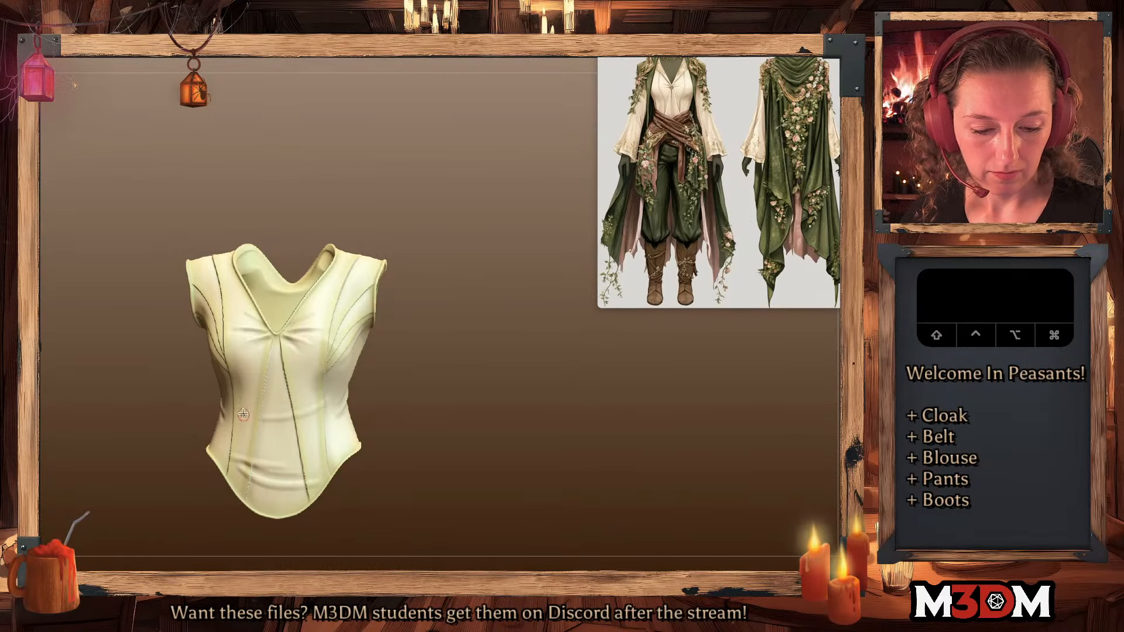
left_click_drag(323, 417, 266, 414, "alt")
left_click_drag(325, 395, 265, 420, "alt")
key("shift+f")
key("shift+f")
- Sculpt horizontal folds across the upper back of the torso between the two curved seams
left_click_drag(514, 323, 537, 370)
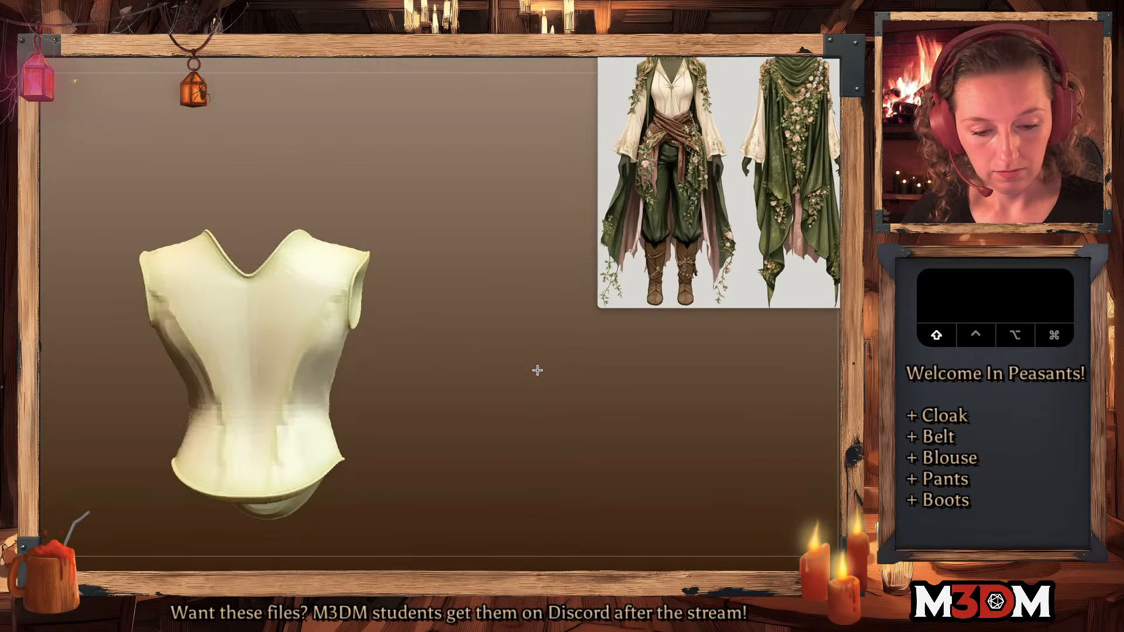
mouse_move(163, 293)
left_mouse_down()
mouse_move(345, 292)
mouse_move(183, 312)
mouse_move(294, 317)
left_mouse_up()
key("super+z")
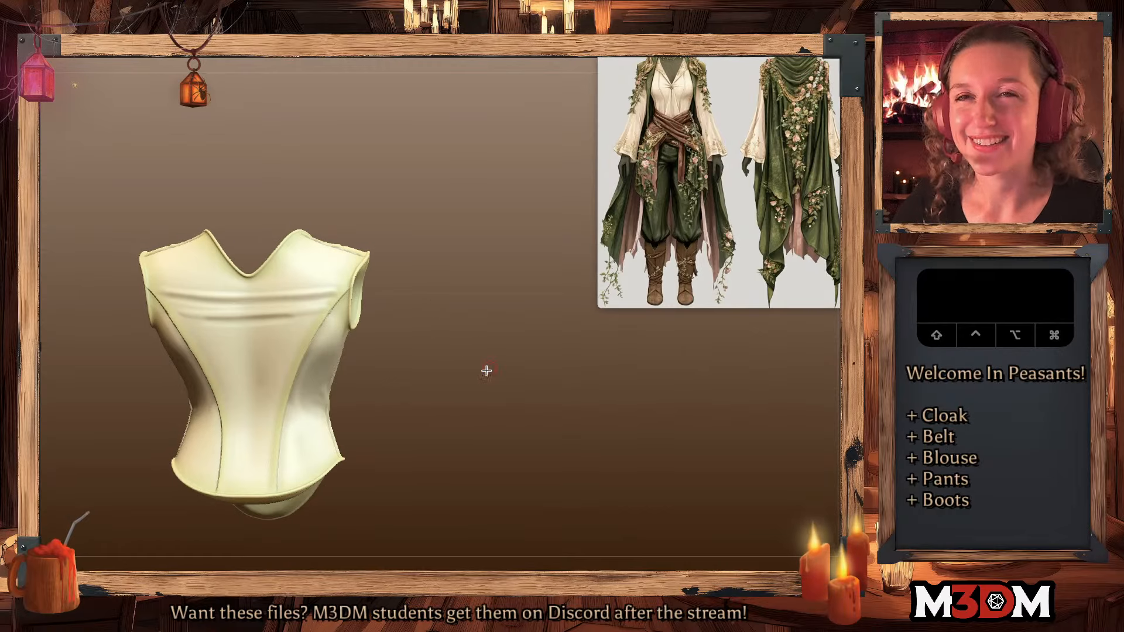
- Sculpt a horizontal fold across the upper back, plus mirrored diagonal folds running from under the armholes toward the mid-back
left_click_drag(174, 286, 301, 289, "alt")
left_click_drag(487, 354, 477, 352)
key("x")
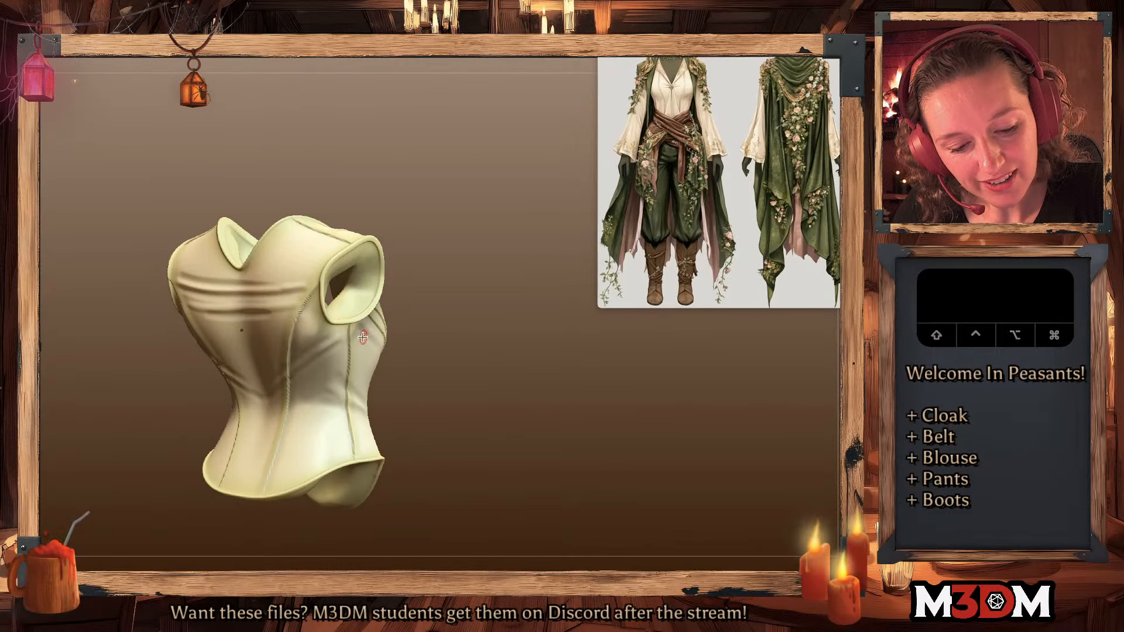
left_click_drag(460, 367, 382, 380)
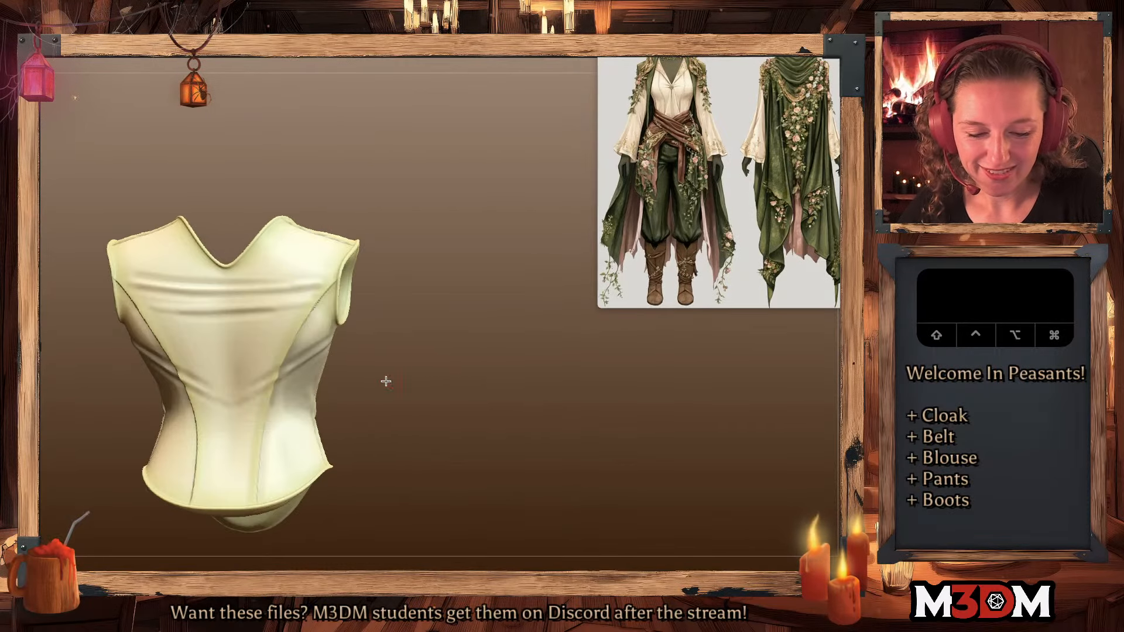
- Sculpt non-mirrored horizontal folds across the middle of the back between the curved seams and smooth their end
key("x")
mouse_move(166, 342)
left_mouse_down()
mouse_move(295, 332)
mouse_move(256, 356)
mouse_move(192, 352)
left_mouse_up()
key("super+z")
left_click_drag(177, 343, 181, 344, "shift")
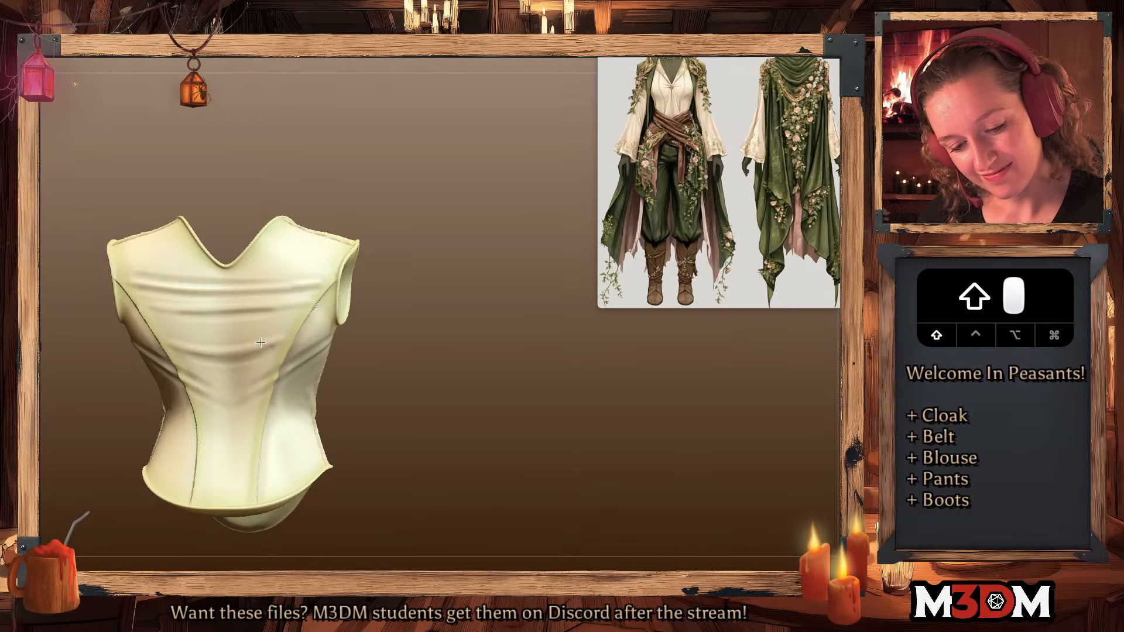
left_click_drag(261, 342, 275, 351, "shift")
- Sculpt horizontal folds across the lower back above the hem, repeating the strokes to deepen them
mouse_move(161, 434)
left_mouse_down()
mouse_move(275, 445)
mouse_move(169, 453)
mouse_move(293, 433)
left_mouse_up()
key("1")
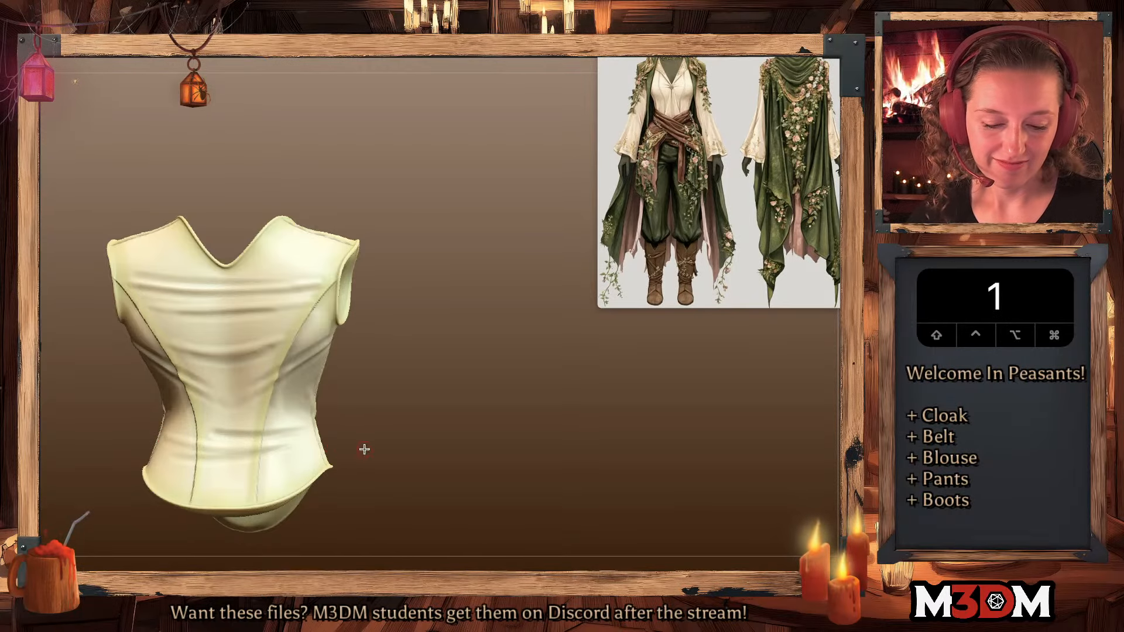
left_click_drag(182, 445, 275, 445, "alt")
key("1")
key("super+z")
left_click_drag(176, 442, 278, 446)
key("1")
- Reinforce the mirrored folds just below the front neckline point and check the torso with the full outfit displayed
mouse_move(445, 384)
left_mouse_down()
mouse_move(489, 381)
mouse_move(439, 401)
mouse_move(543, 374)
mouse_move(537, 396)
mouse_move(564, 394)
mouse_move(552, 376)
left_mouse_up()
key("shift+f")
key("shift+f")
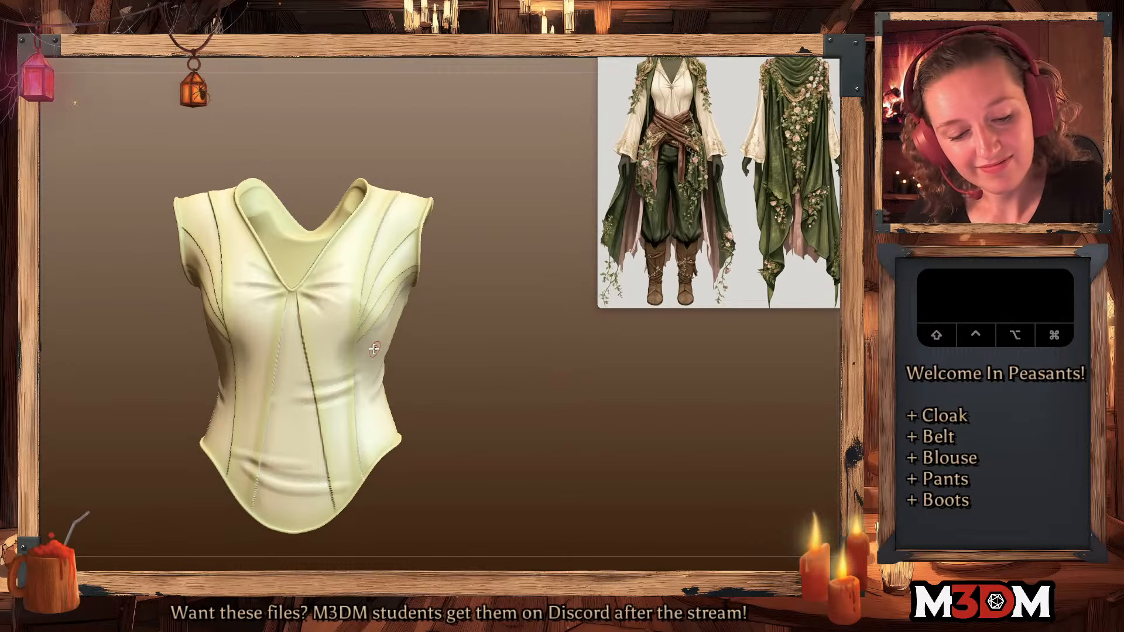
mouse_move(307, 293)
left_mouse_down()
mouse_move(340, 302)
mouse_move(301, 291)
mouse_move(328, 296)
left_mouse_up()
key("super+z")
key("x")
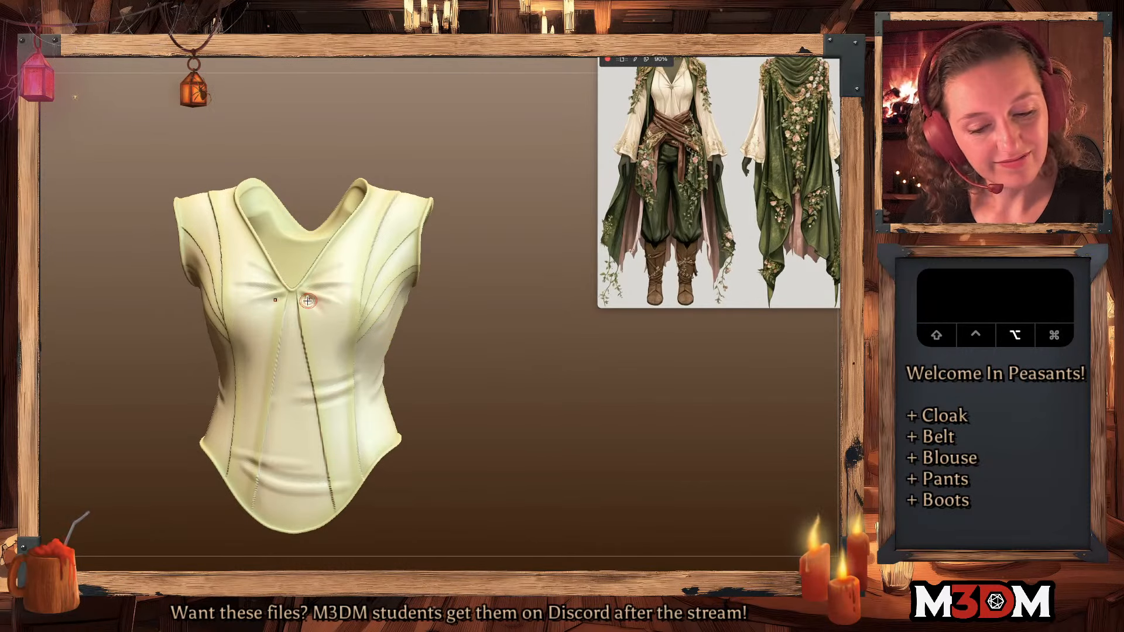
key("1")
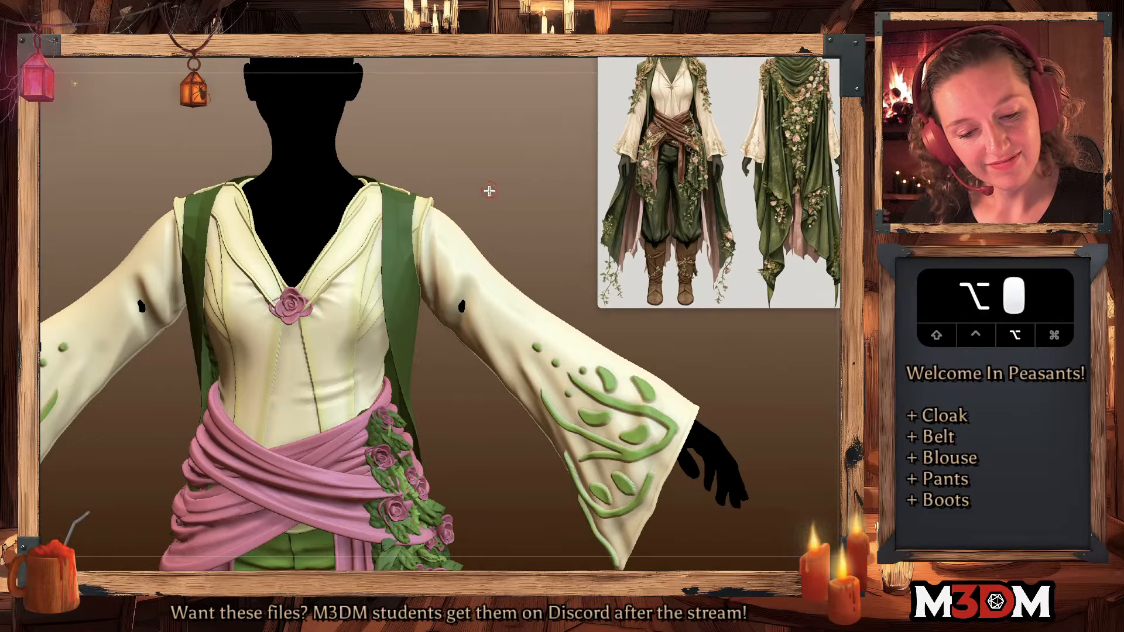
left_click_drag(505, 169, 503, 287, "alt")
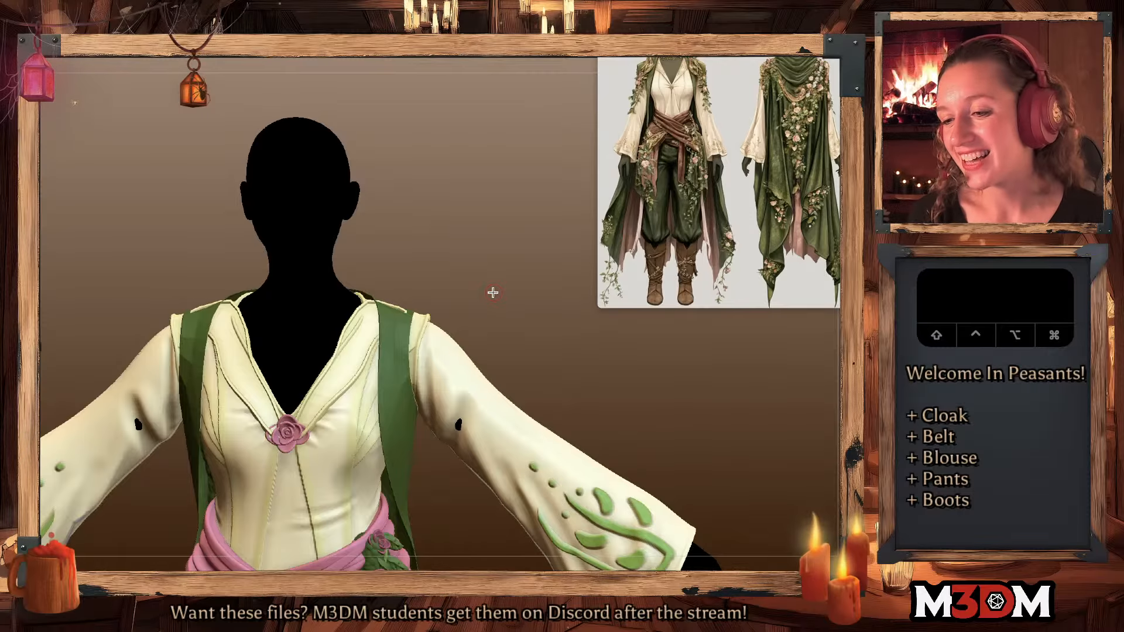
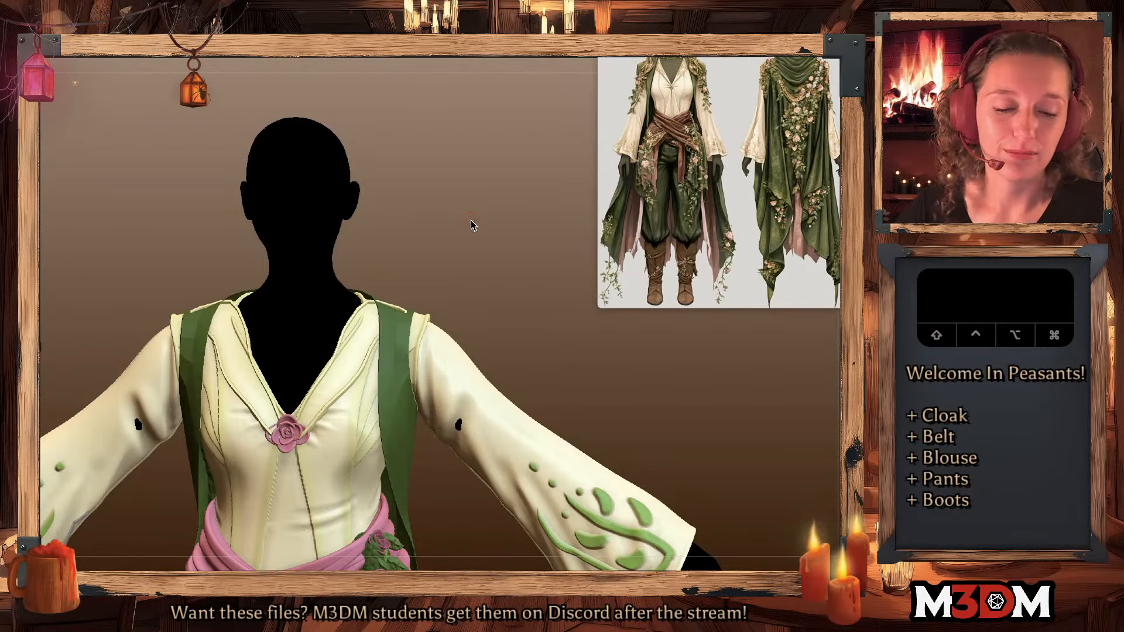
- Isolate the two neckline lapels of the blouse and subdivide them three times
left_click_drag(498, 388, 509, 409)
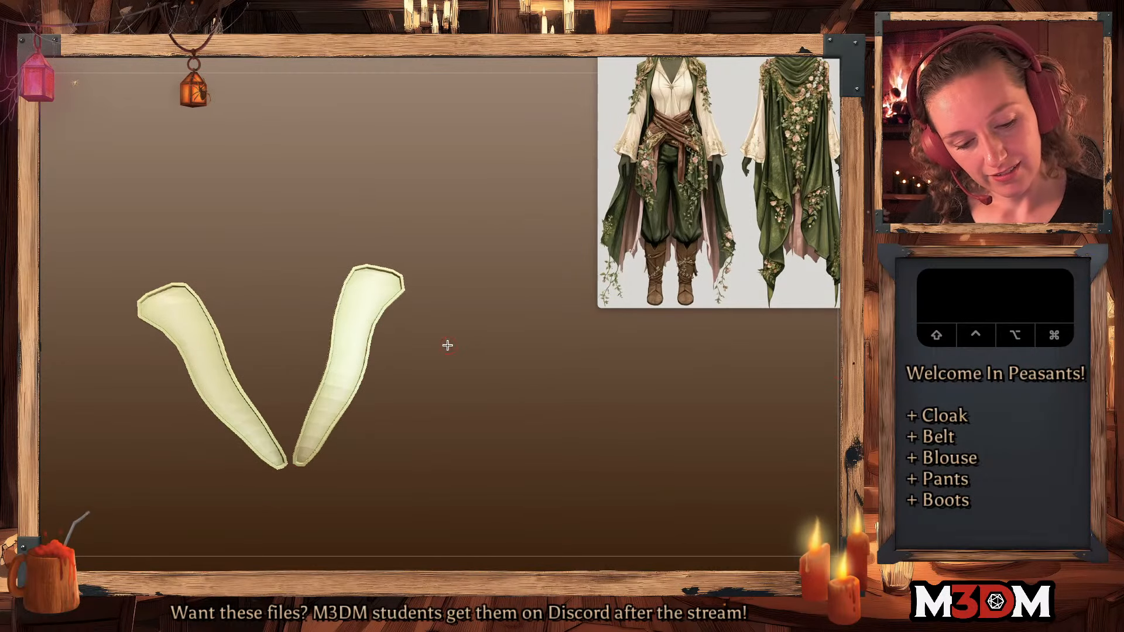
key("super+d")
key("super+d")
key("super+d")
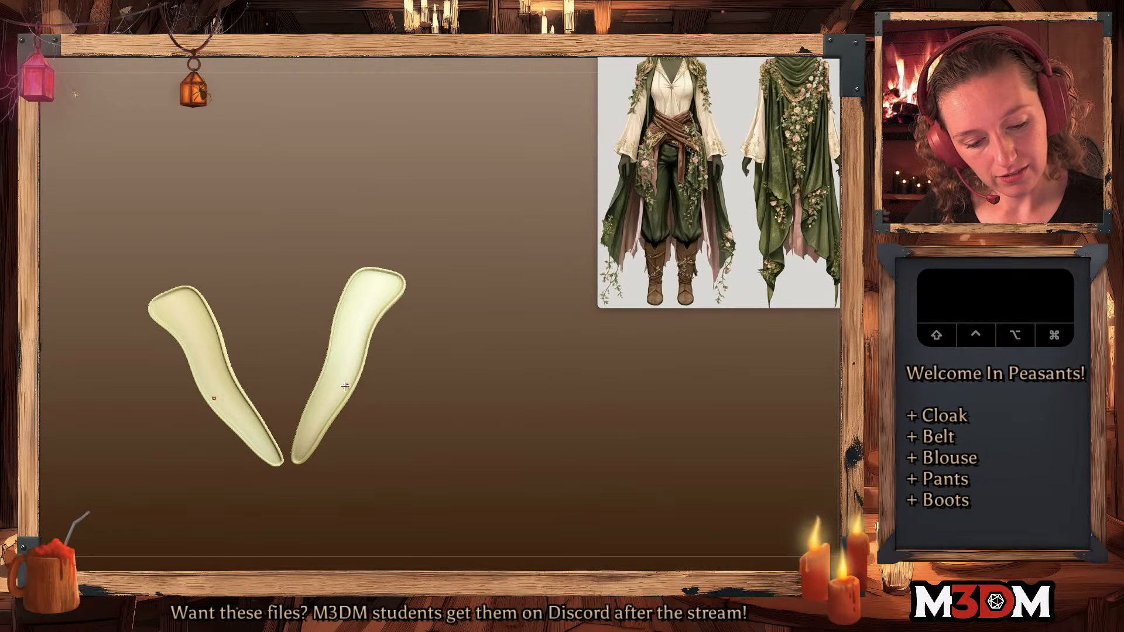
- Sculpt mirrored lengthwise folds along both lapels toward their lower tips, redoing unsatisfactory strokes and reinforcing the kept ones
key("space")
left_click_drag(345, 386, 362, 387)
left_click_drag(344, 342, 305, 448)
key("super+z")
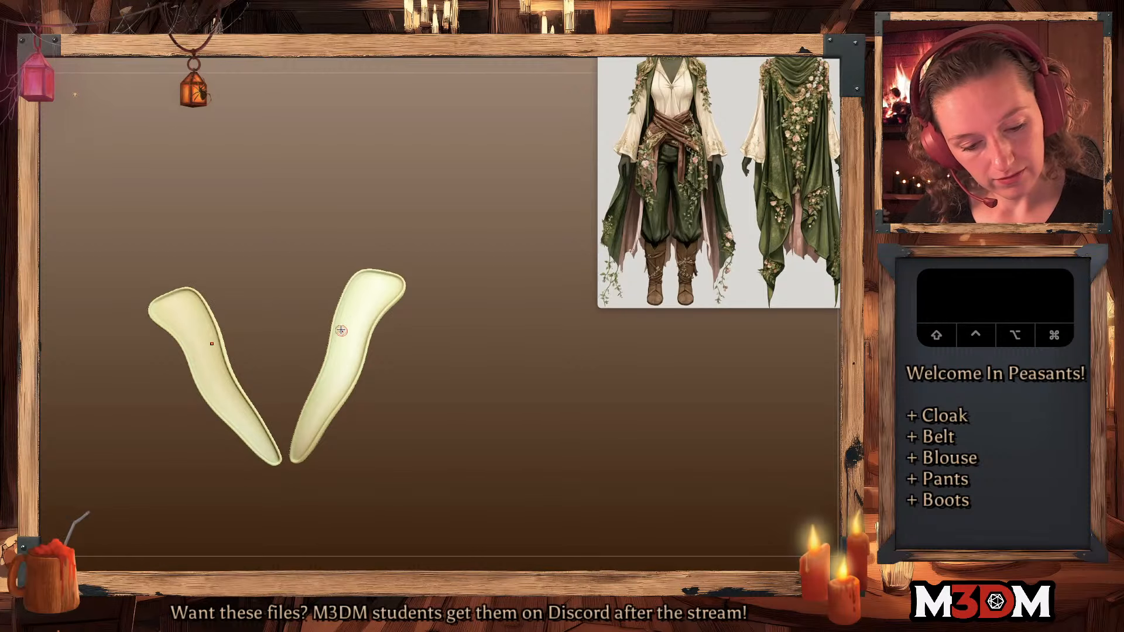
left_click_drag(341, 331, 301, 476)
key("super+z")
key("super+z")
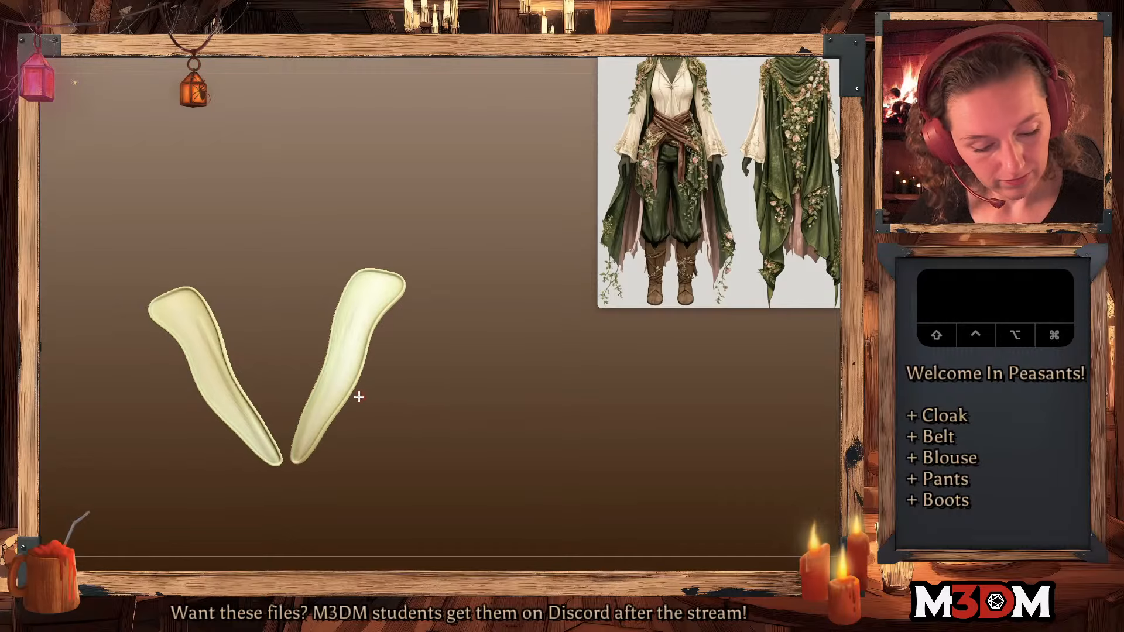
left_click_drag(350, 319, 288, 474)
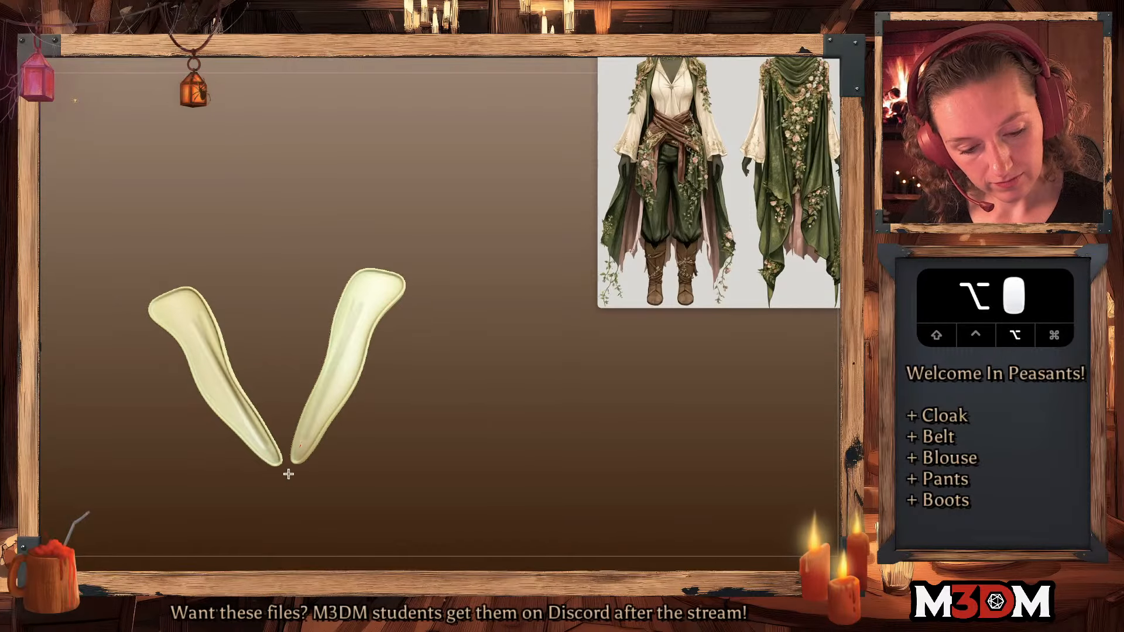
key("1")
left_click(363, 310, "shift")
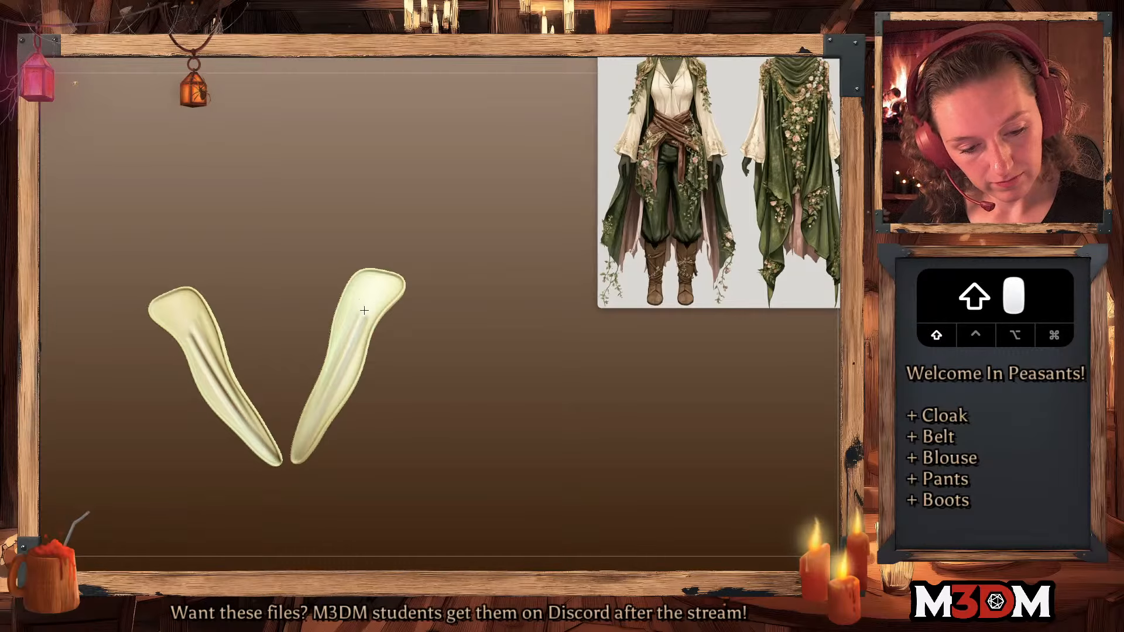
- Display the full outfit and adjust the lapels around the shoulders and at the neckline point beside the rose
key("shift+f")
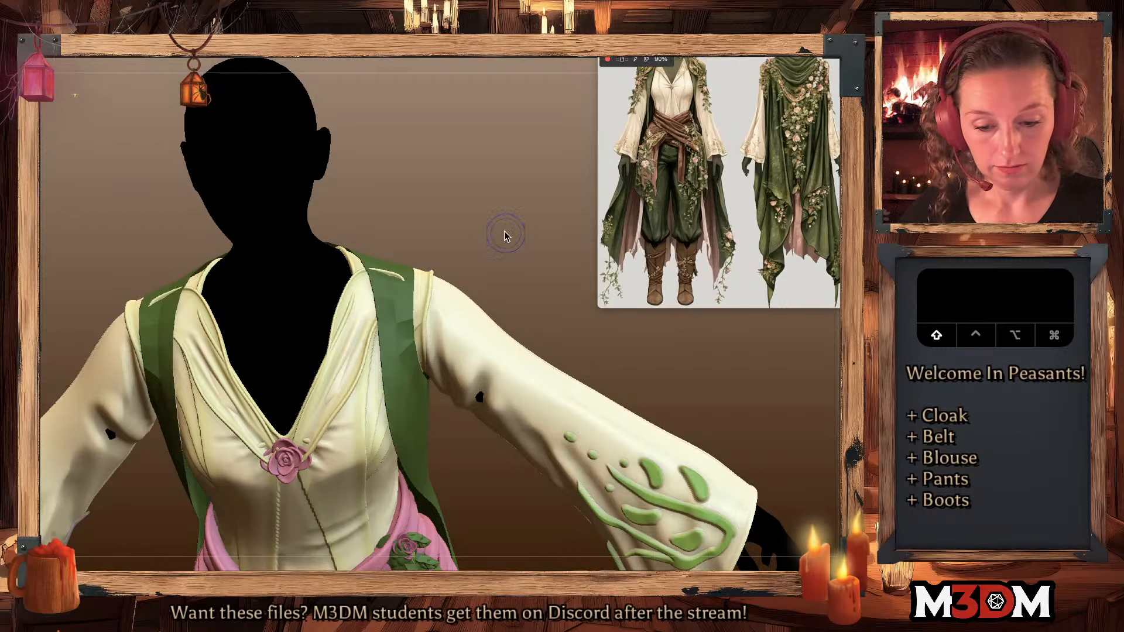
mouse_move(504, 236)
left_mouse_down("shift")
mouse_move(404, 291)
mouse_move(420, 265)
mouse_move(389, 282)
mouse_move(389, 264)
left_mouse_up("shift")
key("space")
mouse_move(351, 315)
left_mouse_down("alt")
mouse_move(340, 336)
mouse_move(356, 305)
left_mouse_up("alt")
left_click_drag(358, 305, 359, 306, "alt")
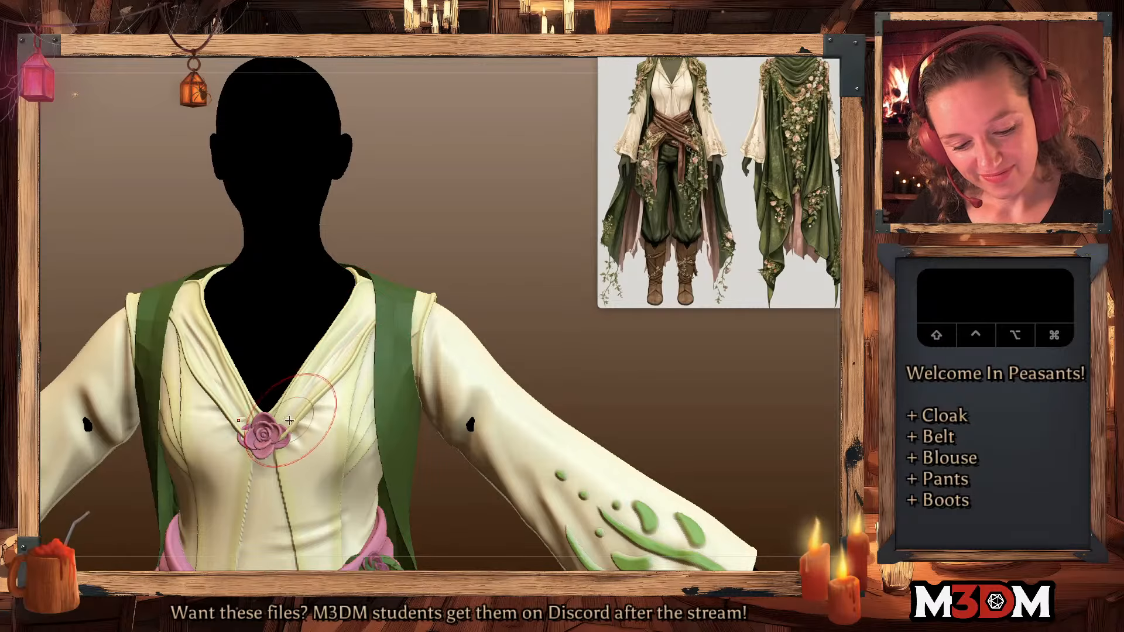
key("shift+f")
key("shift+f")
mouse_move(293, 406)
left_mouse_down("alt")
mouse_move(300, 414)
mouse_move(280, 430)
mouse_move(296, 417)
mouse_move(283, 413)
left_mouse_up("alt")
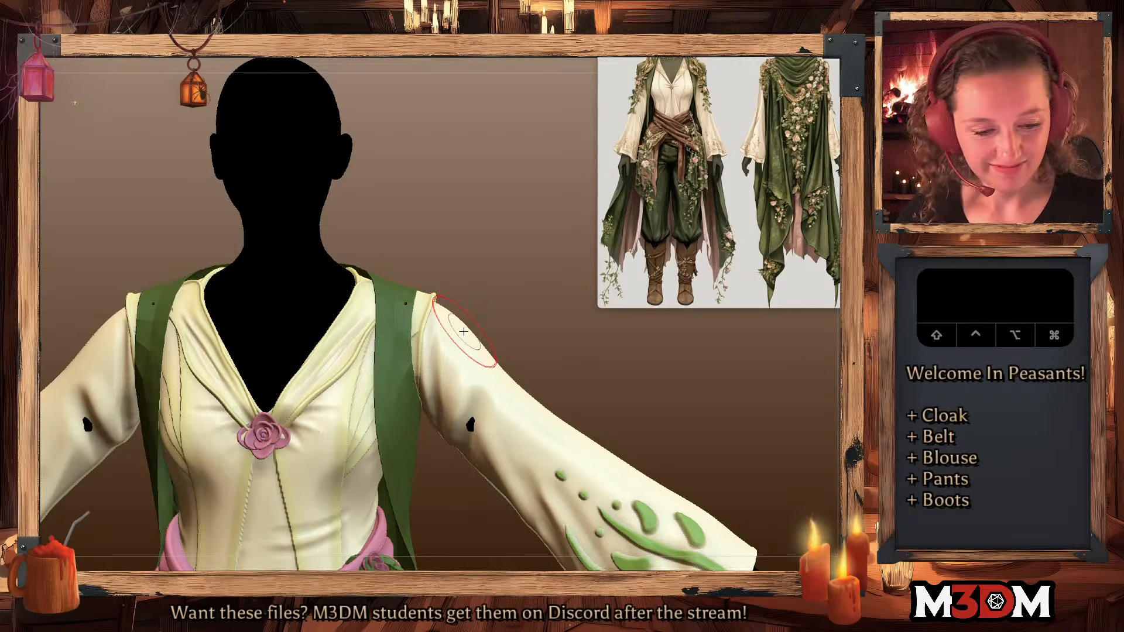
key("space")
left_click_drag(196, 285, 216, 284)
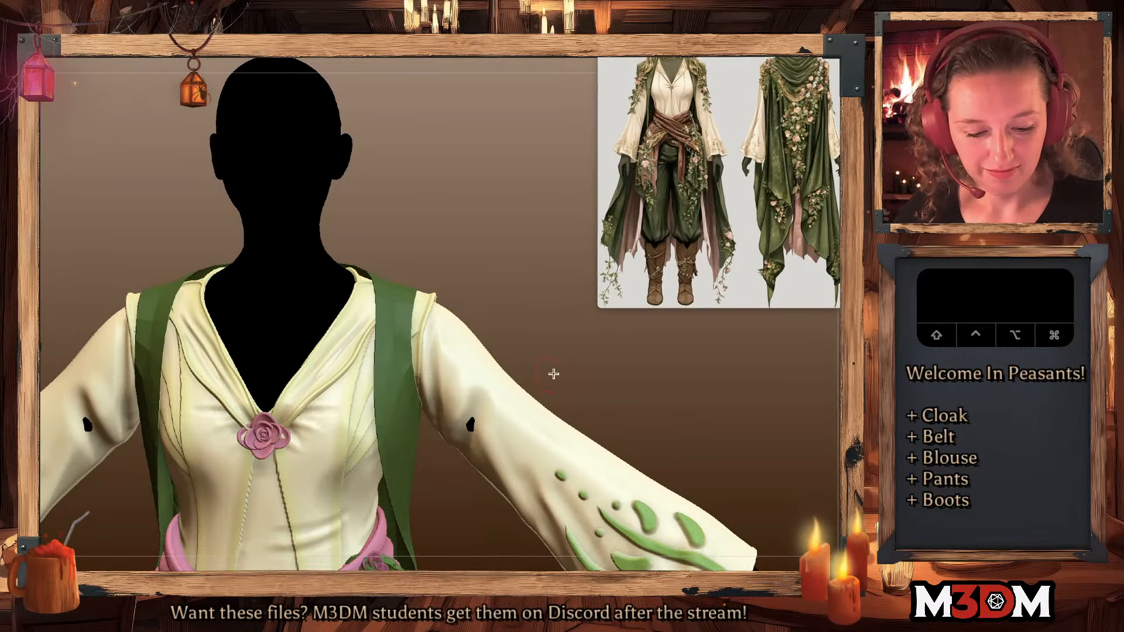
- Isolate the cloak and hide its pink lining so only the green shell is displayed
mouse_move(552, 318)
left_mouse_down("alt")
mouse_move(540, 318)
mouse_move(604, 448)
left_mouse_up("alt")
left_click_drag(356, 404, 461, 310, "alt")
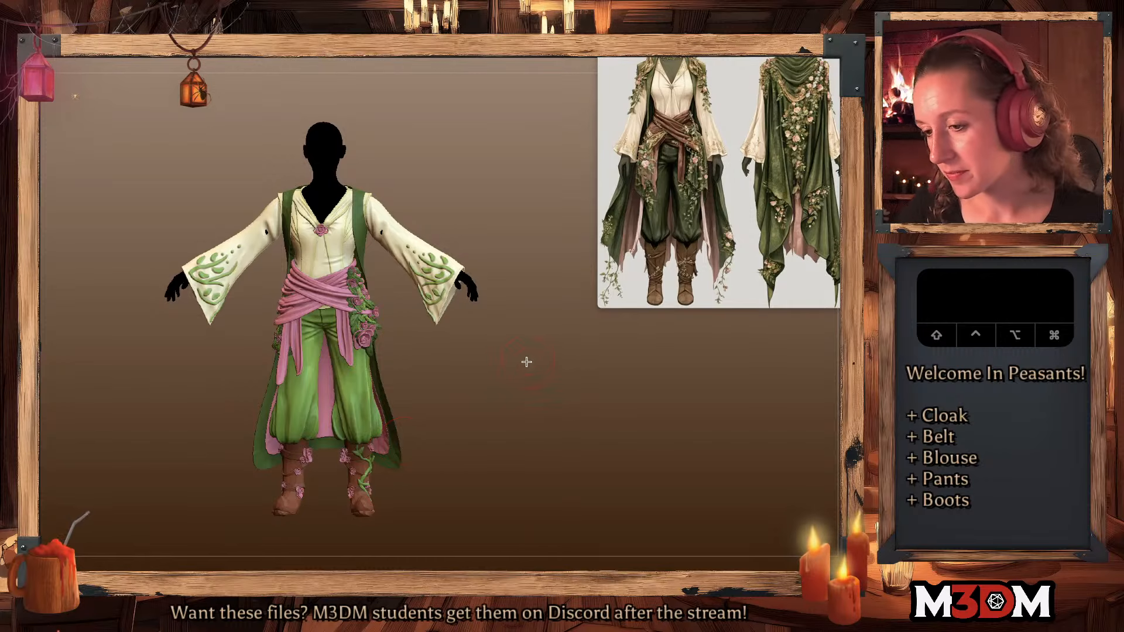
left_click_drag(532, 408, 527, 381, "alt")
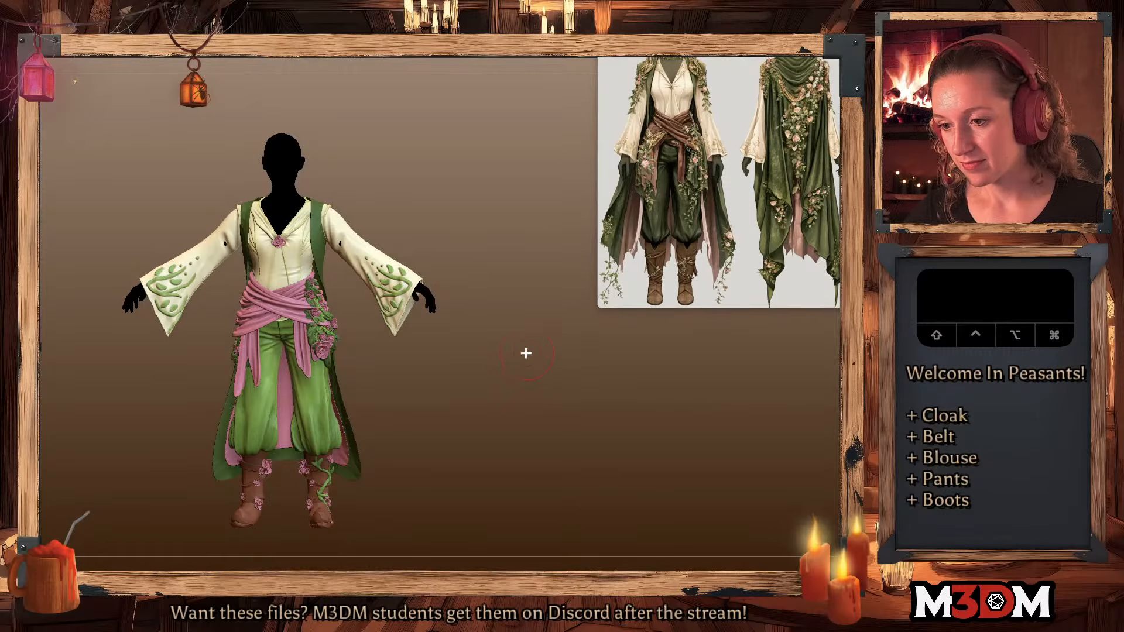
left_click(660, 295)
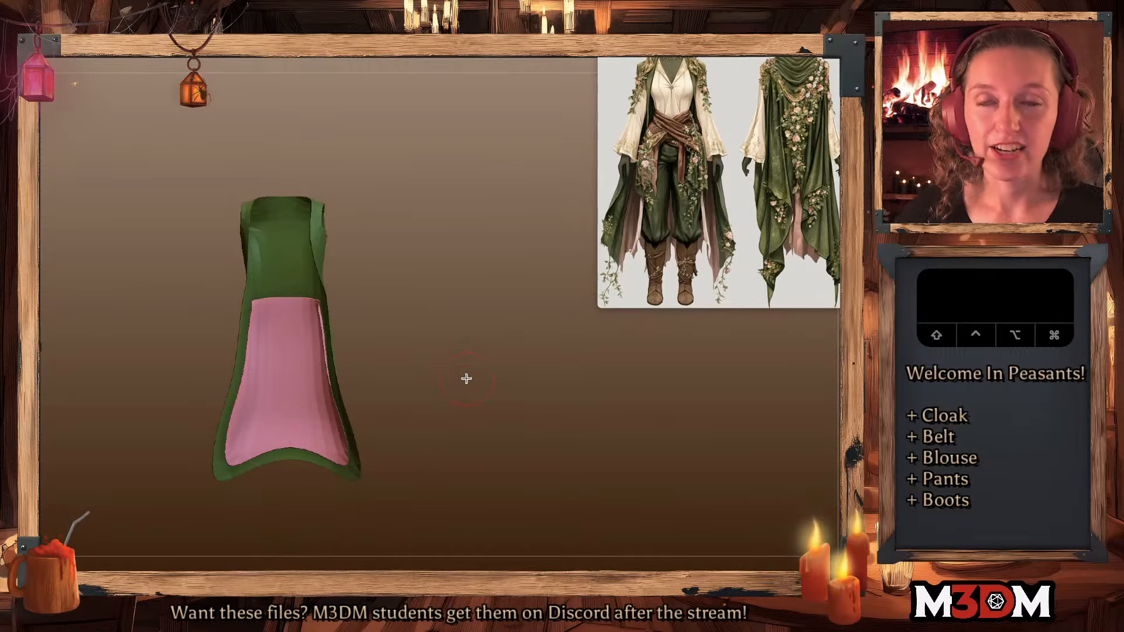
key("shift+f")
key("shift+f")
left_click(310, 387, "shift+super")
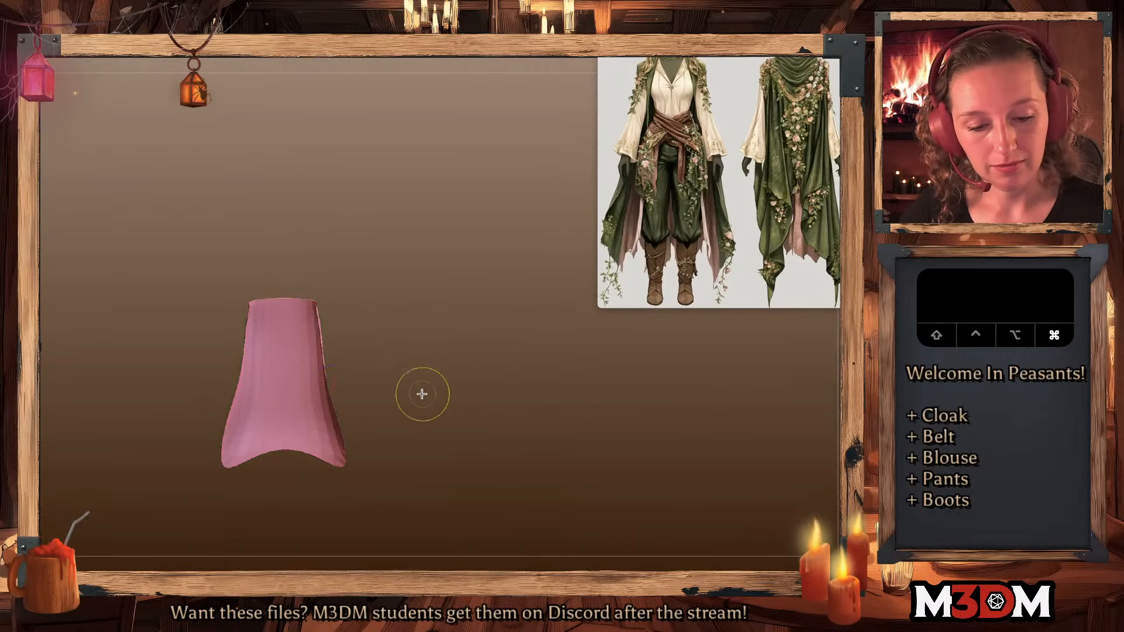
left_click(420, 394, "super")
left_click(419, 393, "shift+super")
key("super+z")
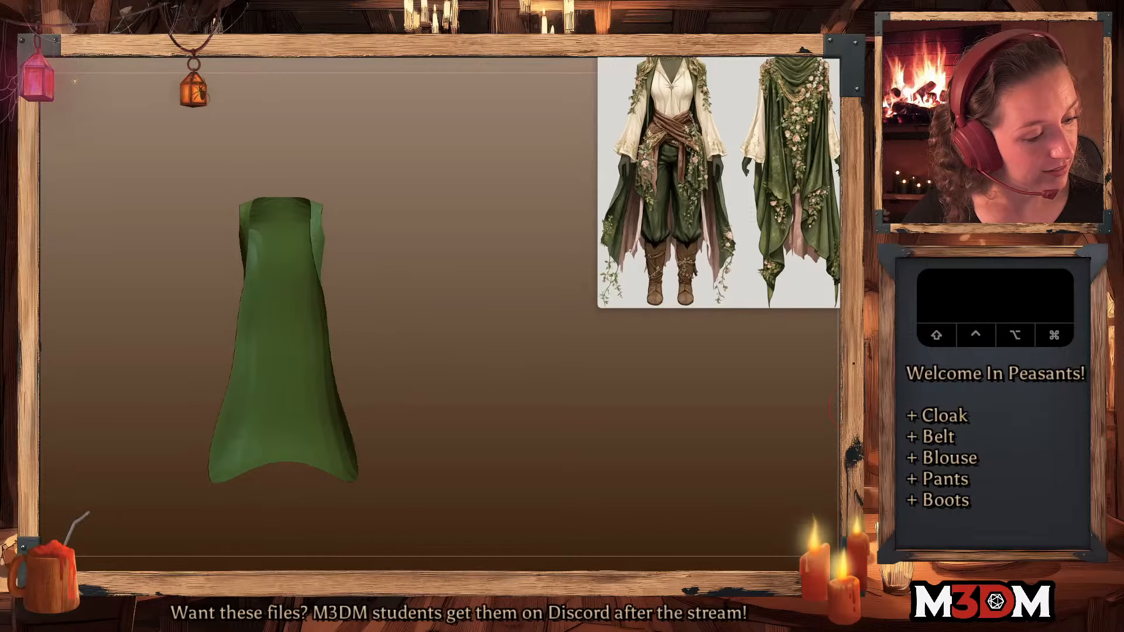
- Give the green cloak shell thickness, redoing the first attempt, and check its polygroups with the wireframe
left_click(856, 406)
key("super+z")
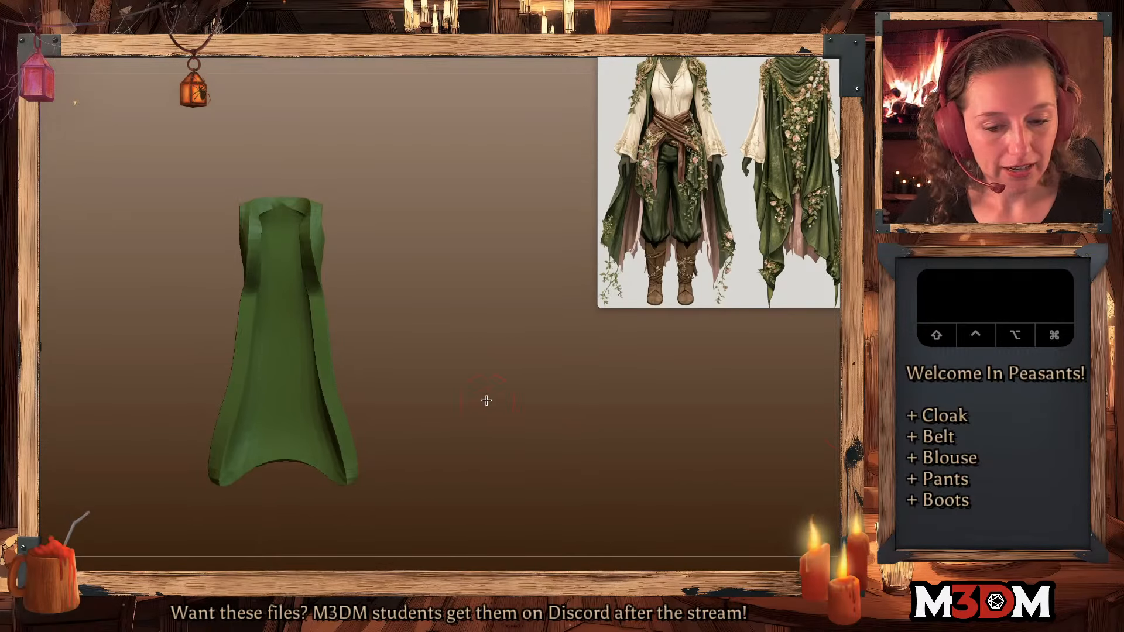
left_click(843, 416)
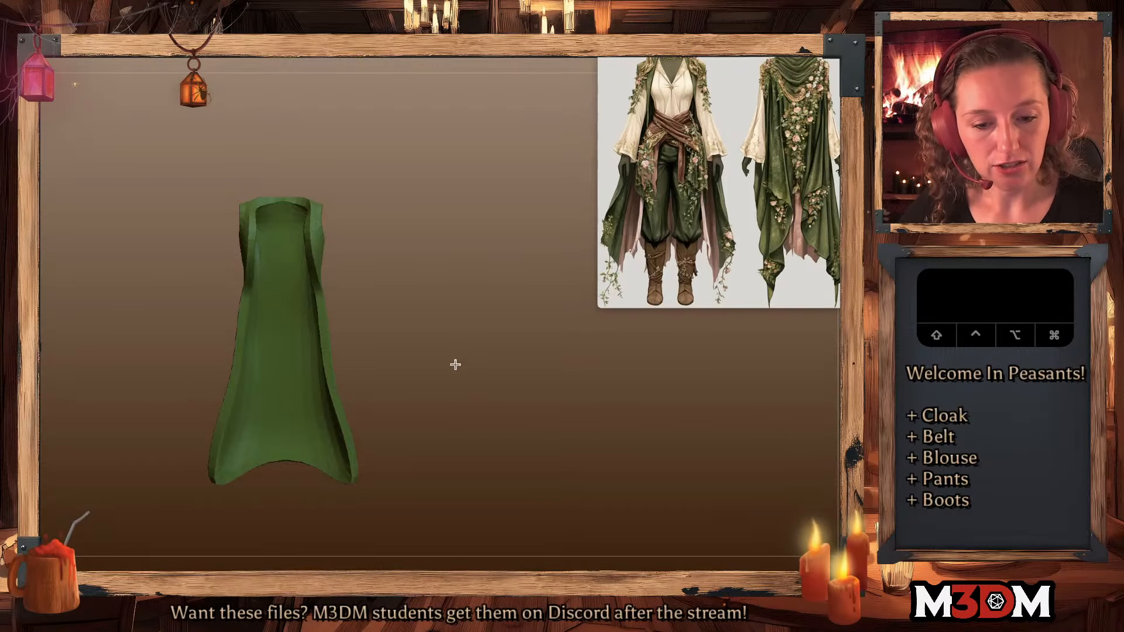
left_click_drag(455, 365, 460, 351)
key("space")
key("shift+f")
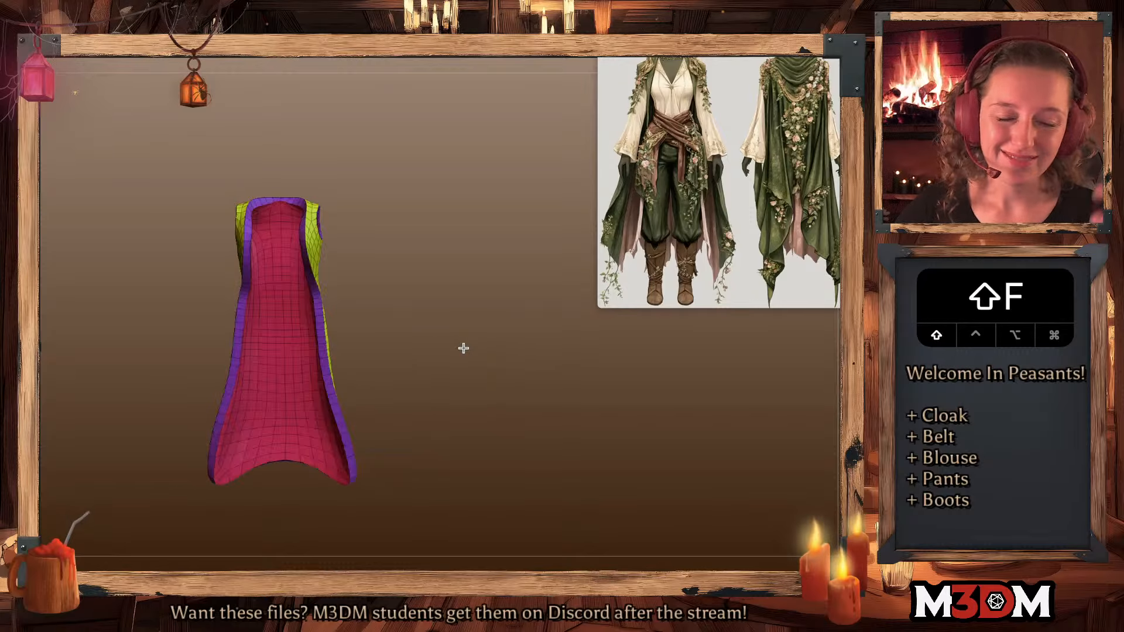
key("shift+f")
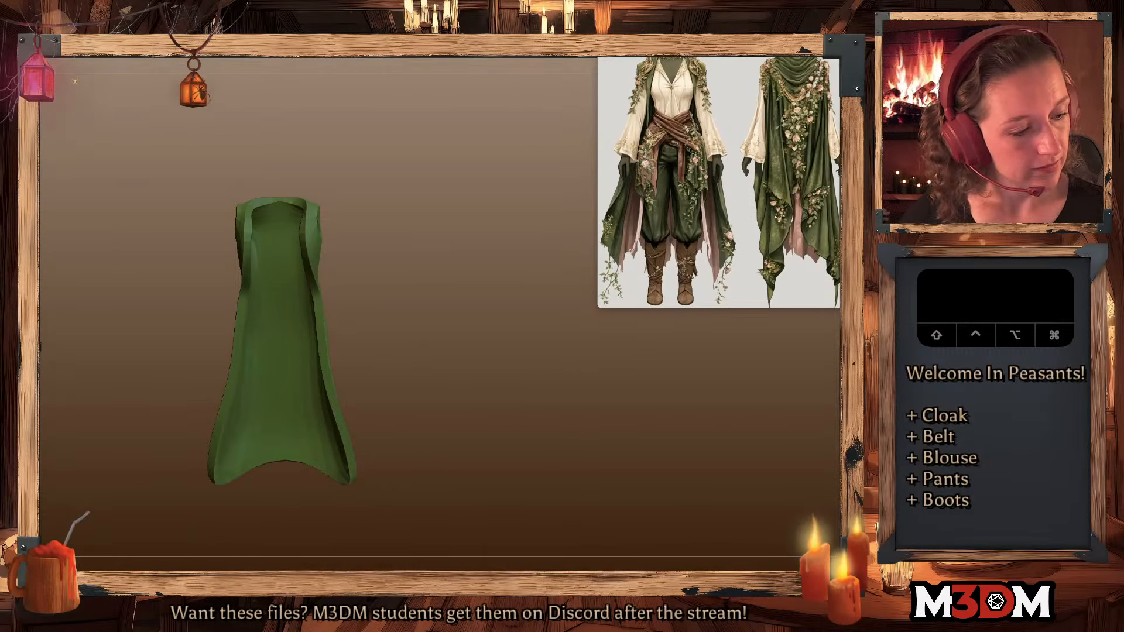
key("space")
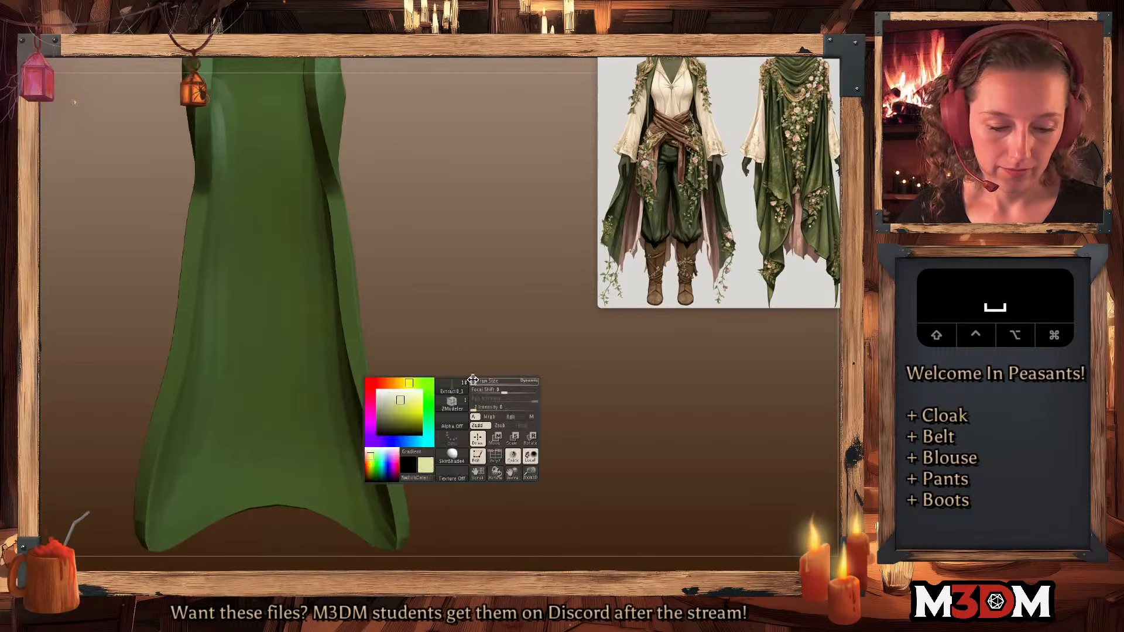
- Insert edge loops along both edges of the cloak's front rim and on the inner face beside it
key("shift+f")
left_click(312, 415)
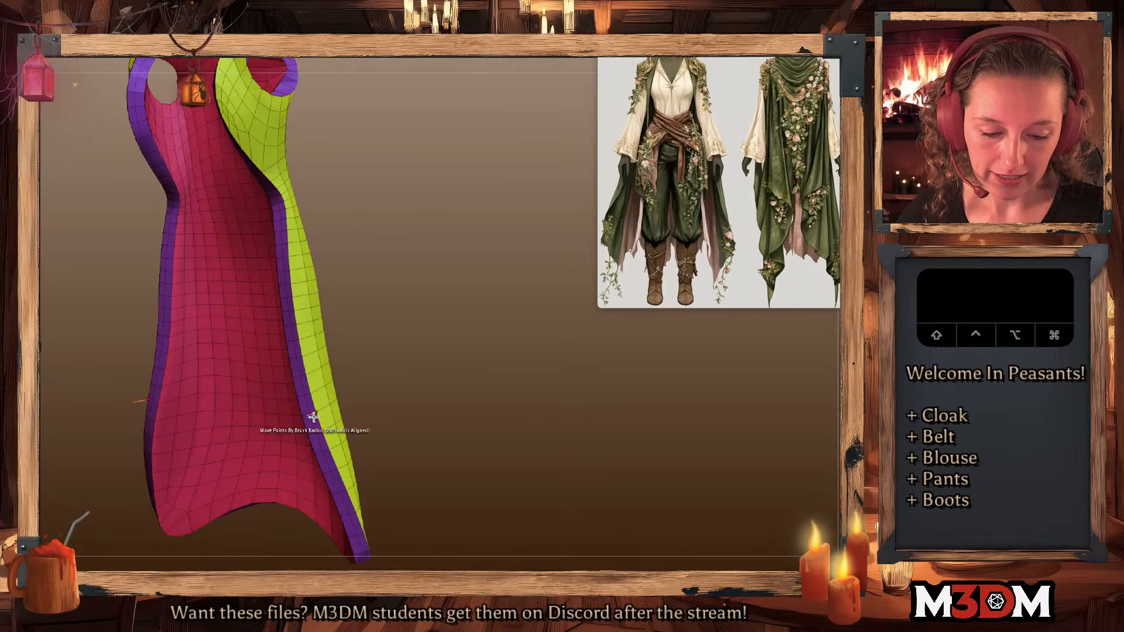
left_click(311, 416)
left_click_drag(311, 420, 308, 433)
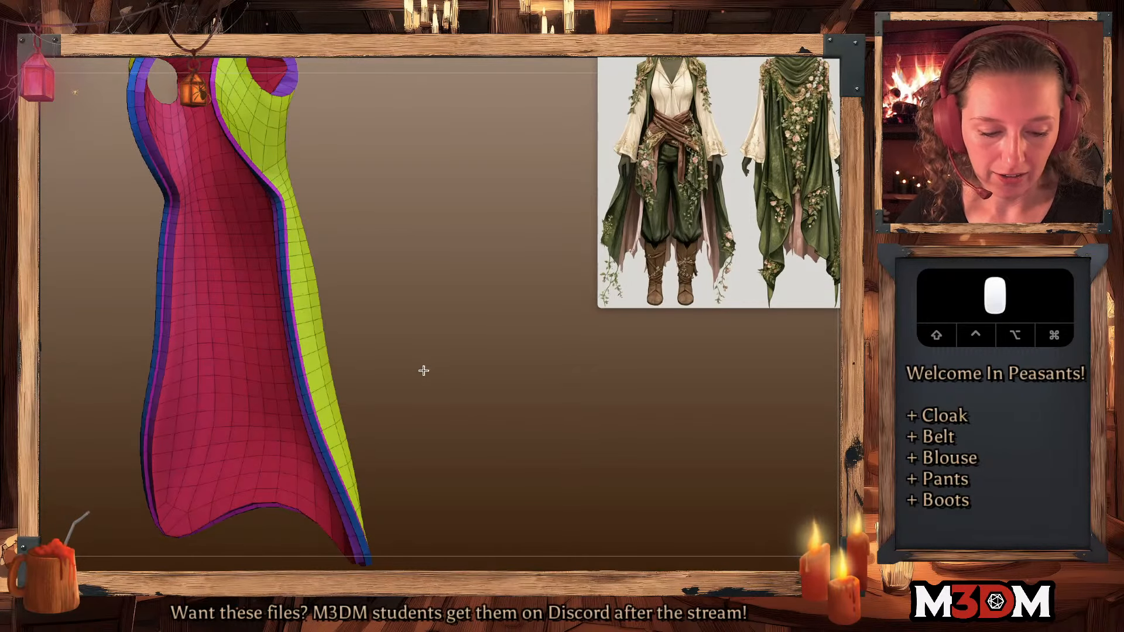
left_click_drag(421, 369, 351, 378)
left_click(321, 443)
left_click_drag(491, 381, 550, 378)
key("shift+f")
key("d")
key("shift+f")
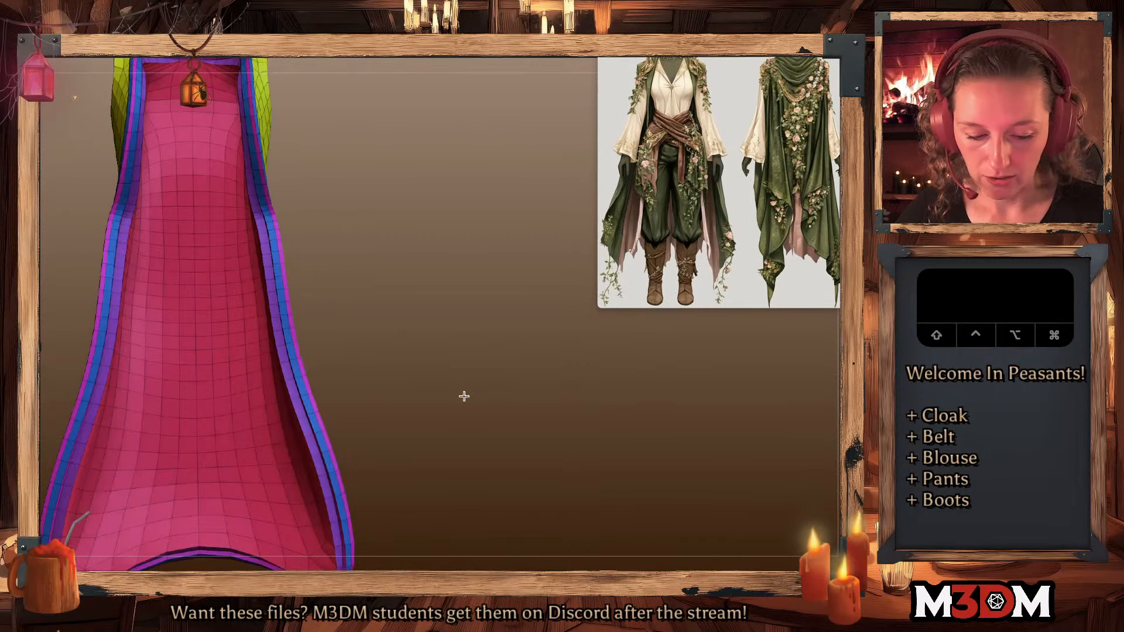
key("space")
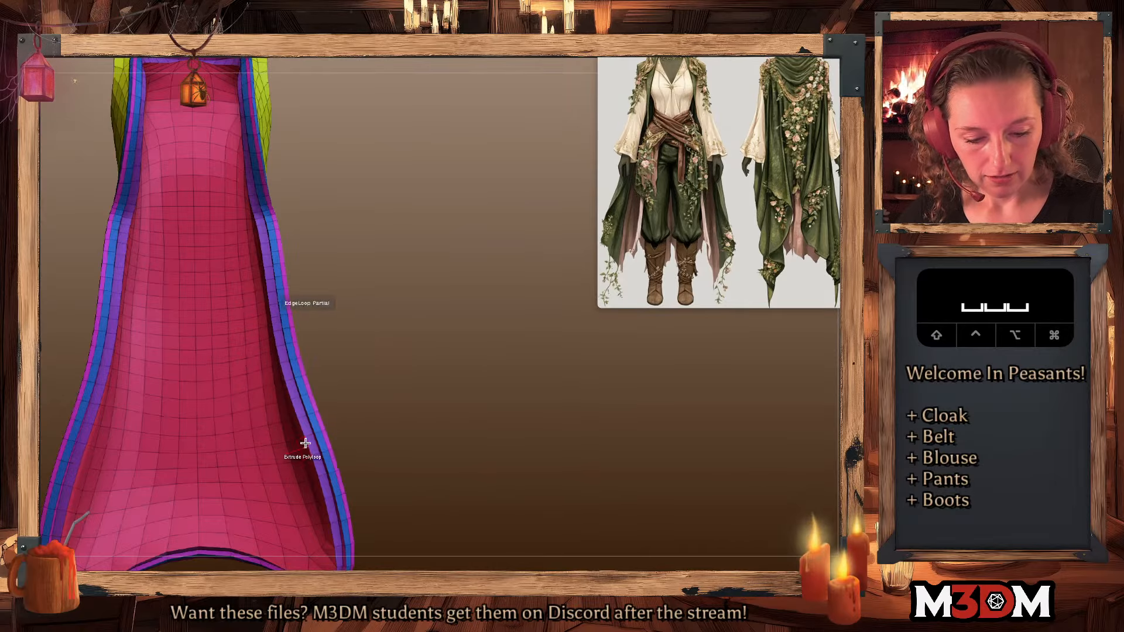
left_click(303, 442)
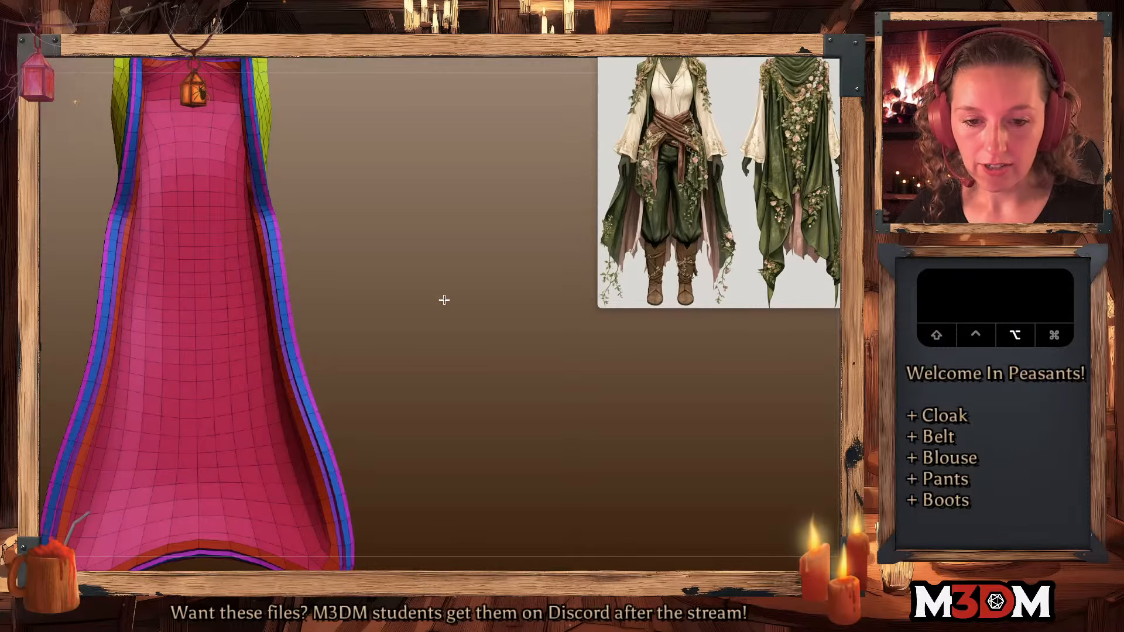
- Try to insert a supporting edge loop around the cloak's armhole rim, undo a misplaced one and preview the smoothed cloak
left_click_drag(444, 298, 476, 395)
left_click_drag(476, 386, 502, 521, "alt")
left_click_drag(439, 368, 456, 386)
left_click(308, 304)
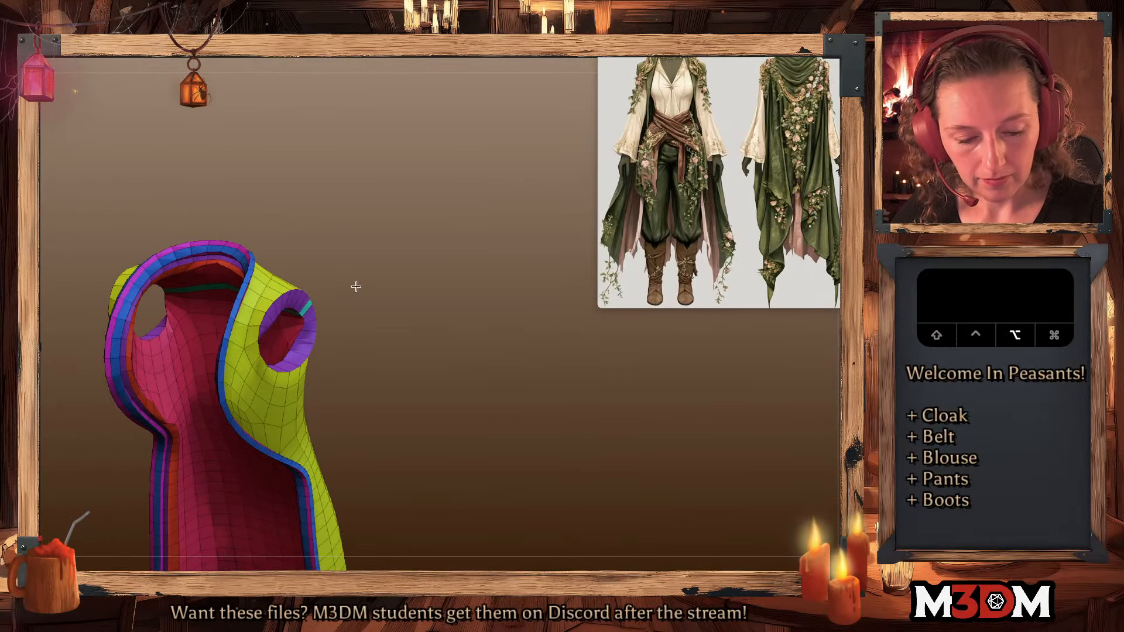
left_click_drag(356, 286, 310, 303, "alt")
key("super+z")
left_click(309, 304)
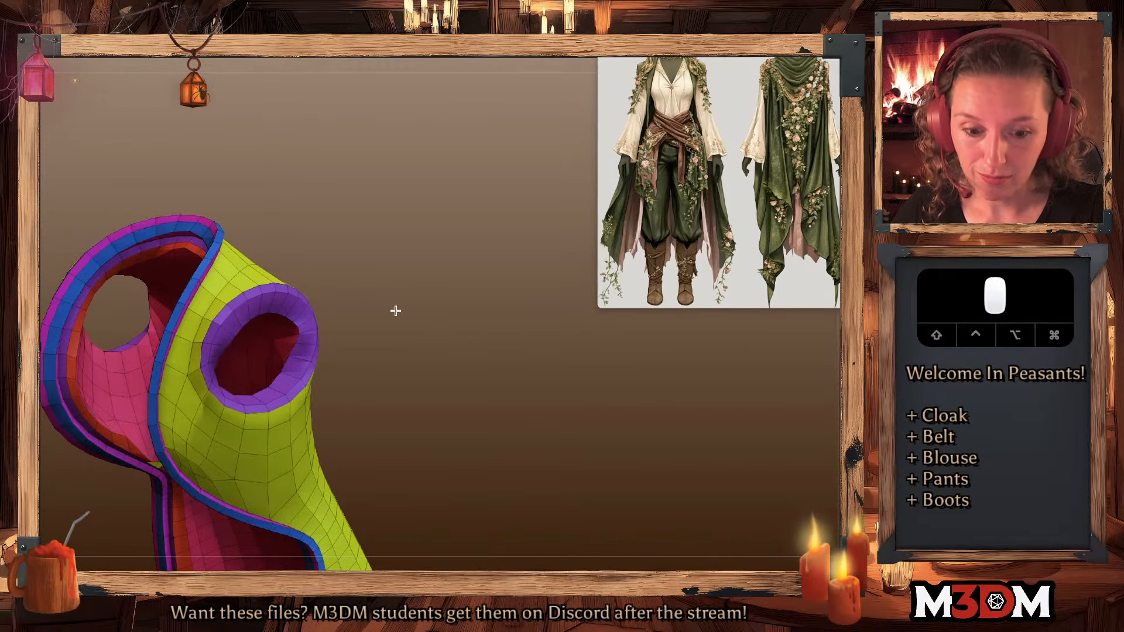
left_click_drag(394, 310, 284, 273)
key("space")
key("shift+f")
left_click_drag(422, 324, 488, 367)
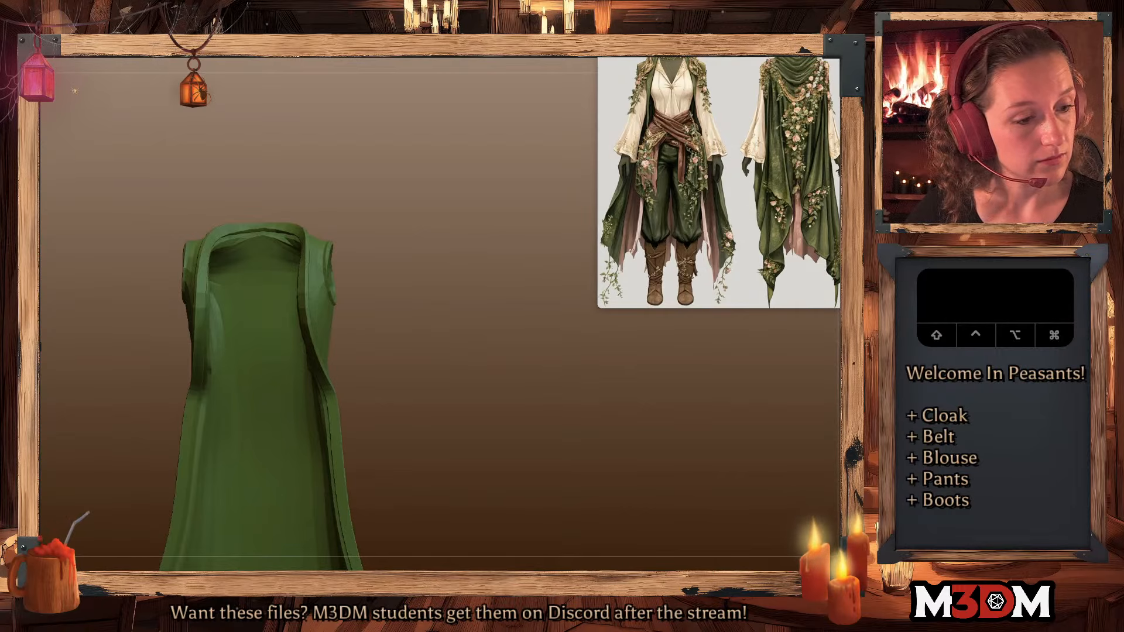
key("space")
left_click(337, 246)
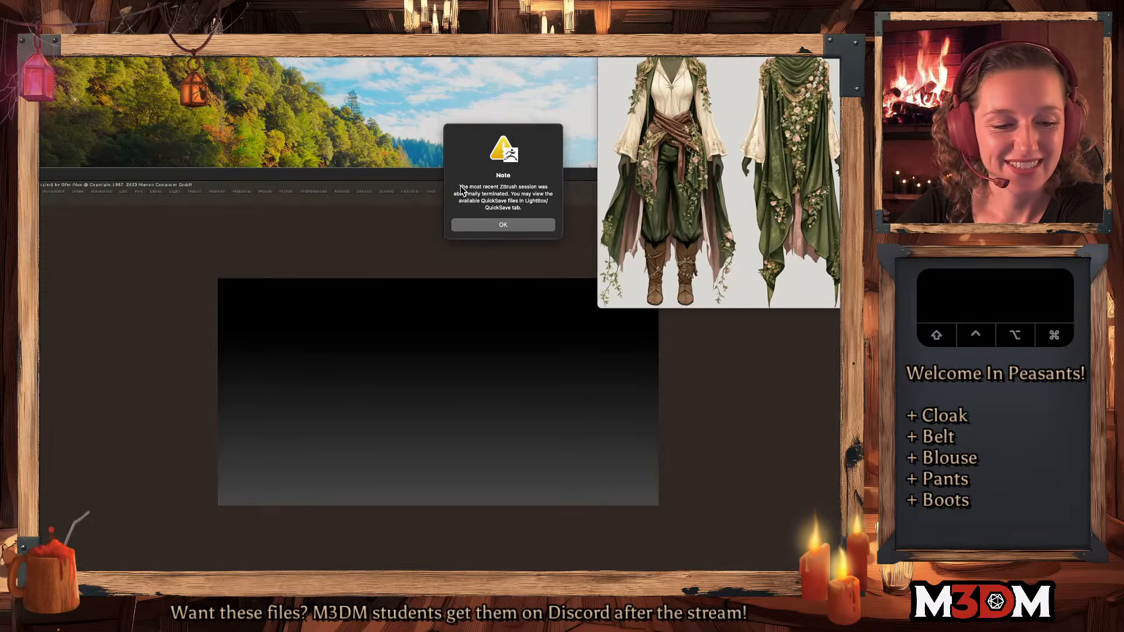
- Dismiss the crash note and reopen the latest saved outfit from the QuickSave files
left_click(484, 224)
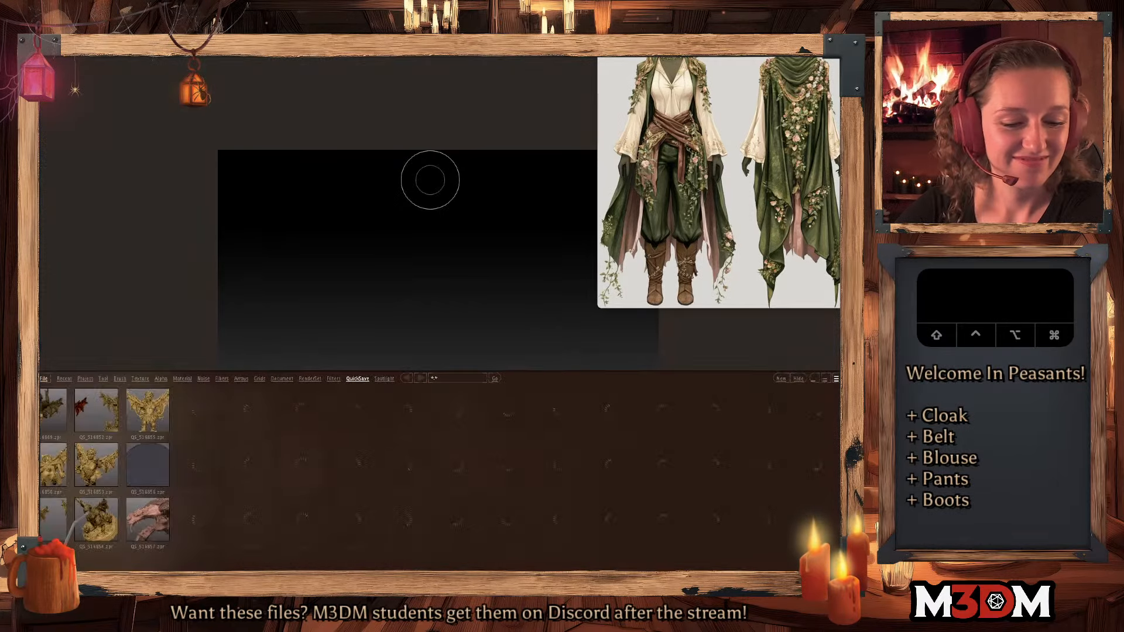
left_click(358, 379)
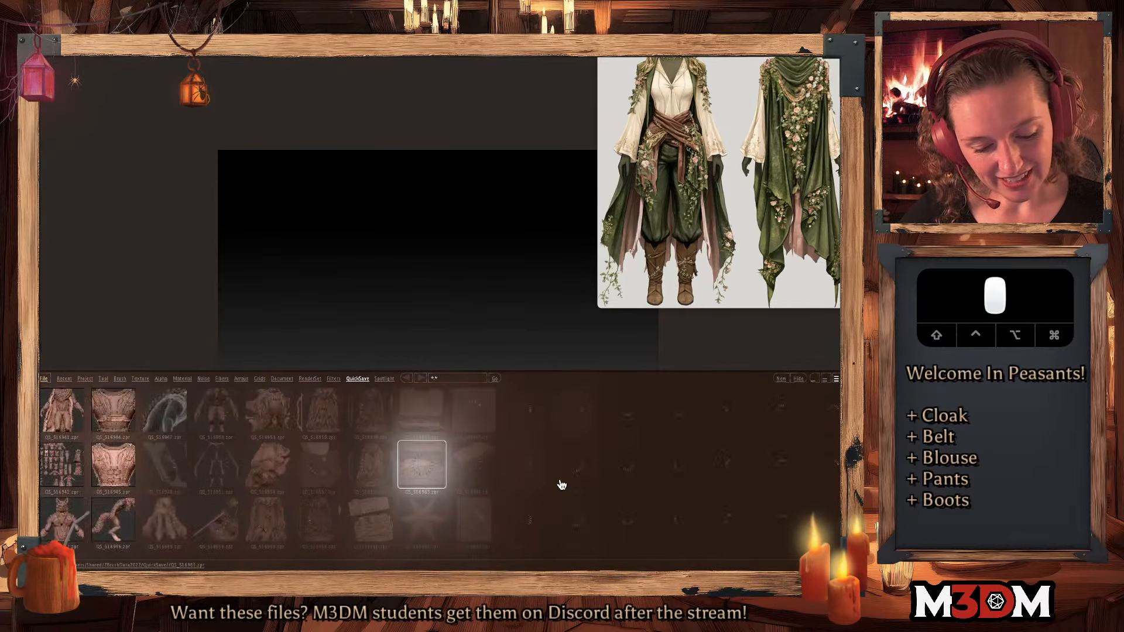
scroll(561, 484, "down", 10)
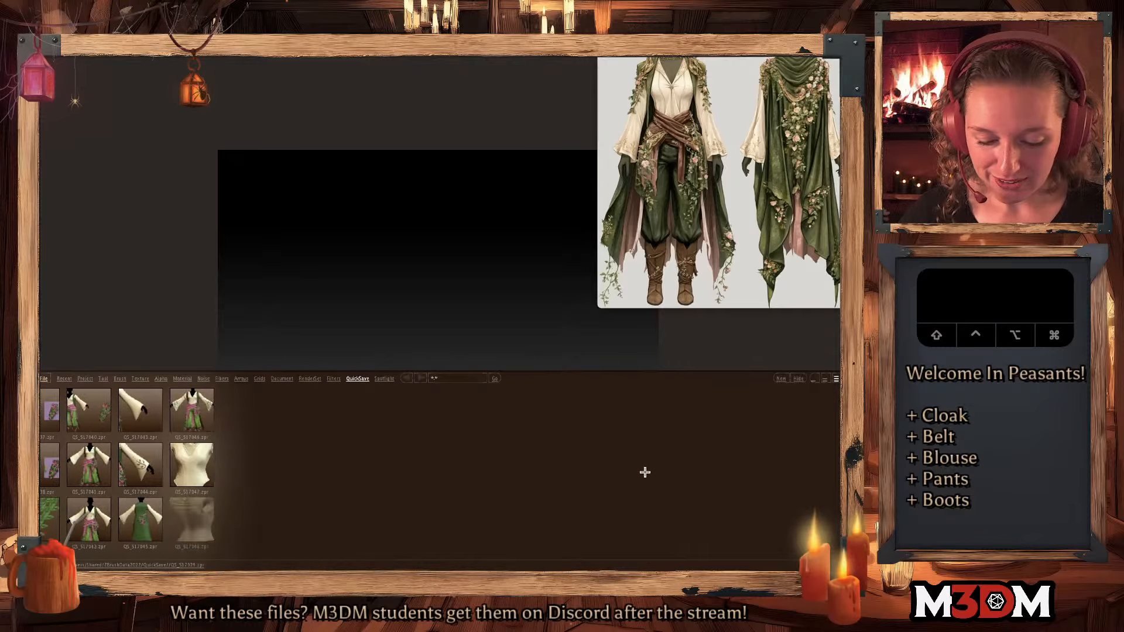
scroll(645, 472, "down", 2)
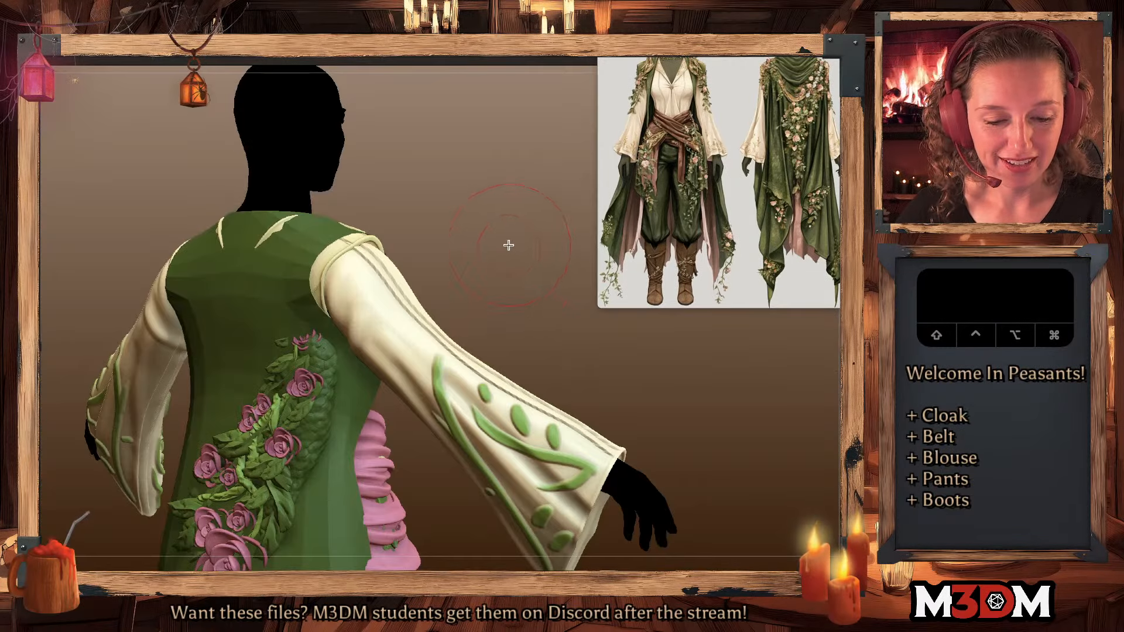
left_click_drag(567, 227, 385, 341, "ctrl")
key("shift+f")
key("shift+f")
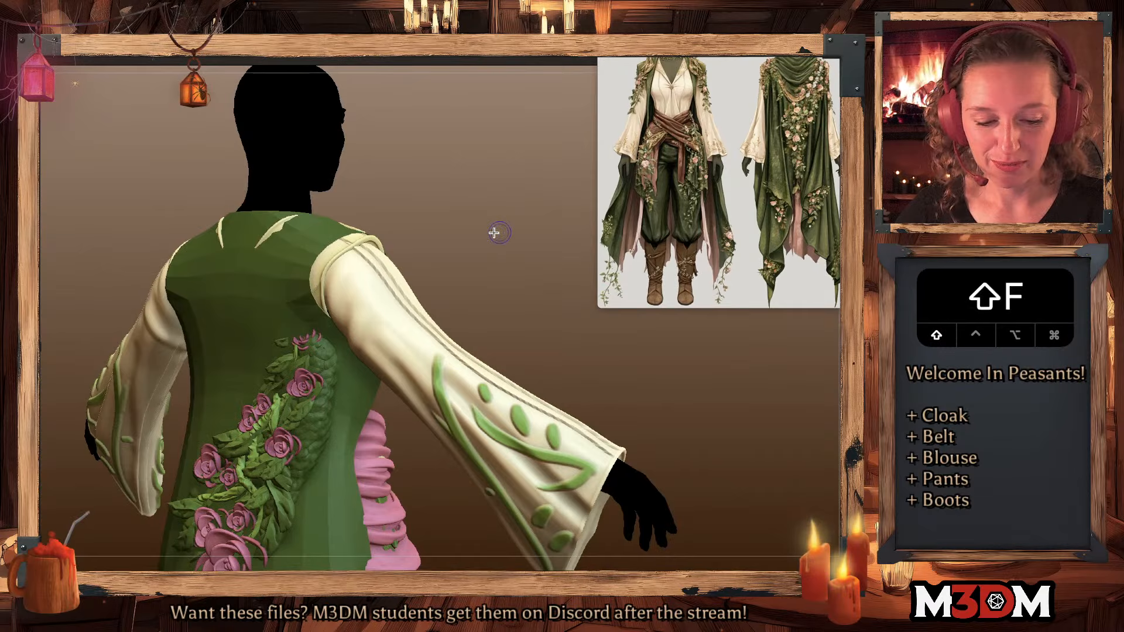
- Inspect the recovered outfit from the back and the full front
left_click(508, 267, "alt")
left_click_drag(508, 267, 503, 225, "alt")
mouse_move(503, 398)
left_mouse_down("alt")
mouse_move(499, 369)
mouse_move(497, 387)
mouse_move(514, 370)
mouse_move(549, 381)
mouse_move(552, 396)
left_mouse_up("alt")
right_click(505, 391)
key("shift+f")
key("shift+f")
key("space")
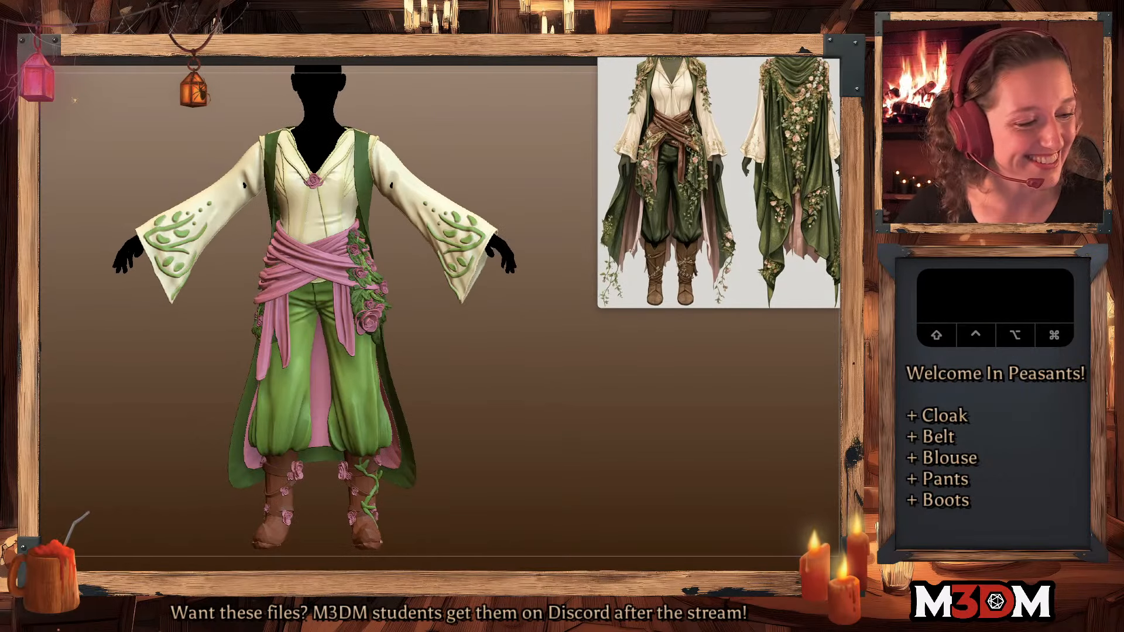
left_click(333, 209, "alt")
key("space")
key("shift+f")
key("shift+f")
mouse_move(340, 203)
left_mouse_down()
mouse_move(339, 215)
mouse_move(325, 212)
mouse_move(346, 215)
left_mouse_up()
key("space")
key("shift+super+z")
left_click(334, 211)
key("space")
left_click_drag(343, 214, 341, 220, "alt")
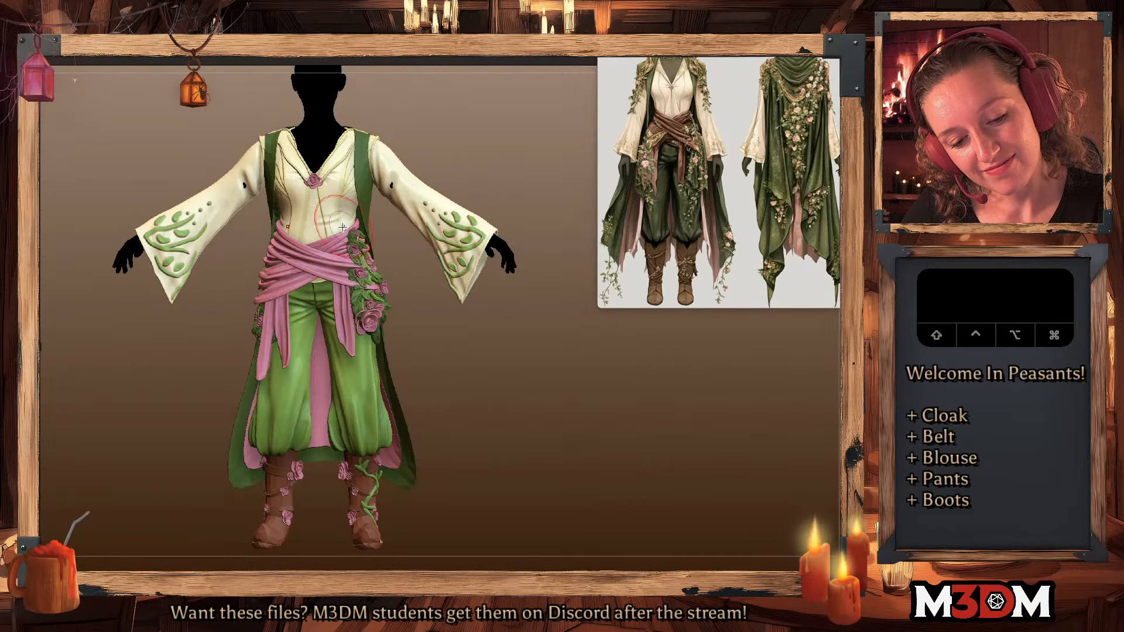
key("shift+f")
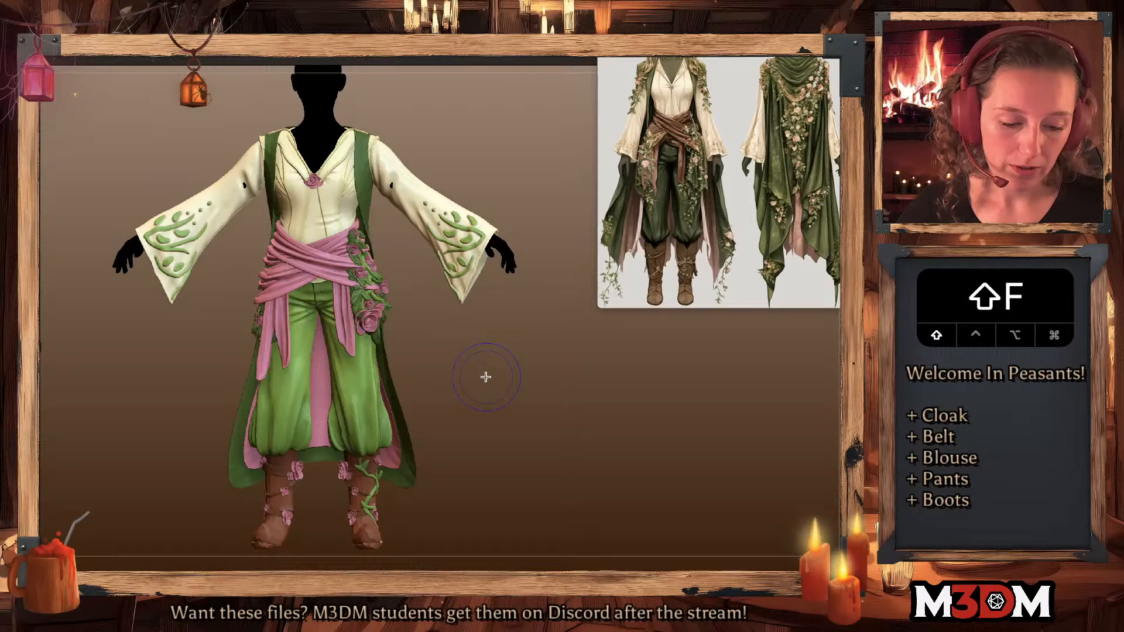
left_click(361, 474)
key("x")
key("space")
left_click_drag(344, 449, 344, 443)
key("space")
key("shift+f")
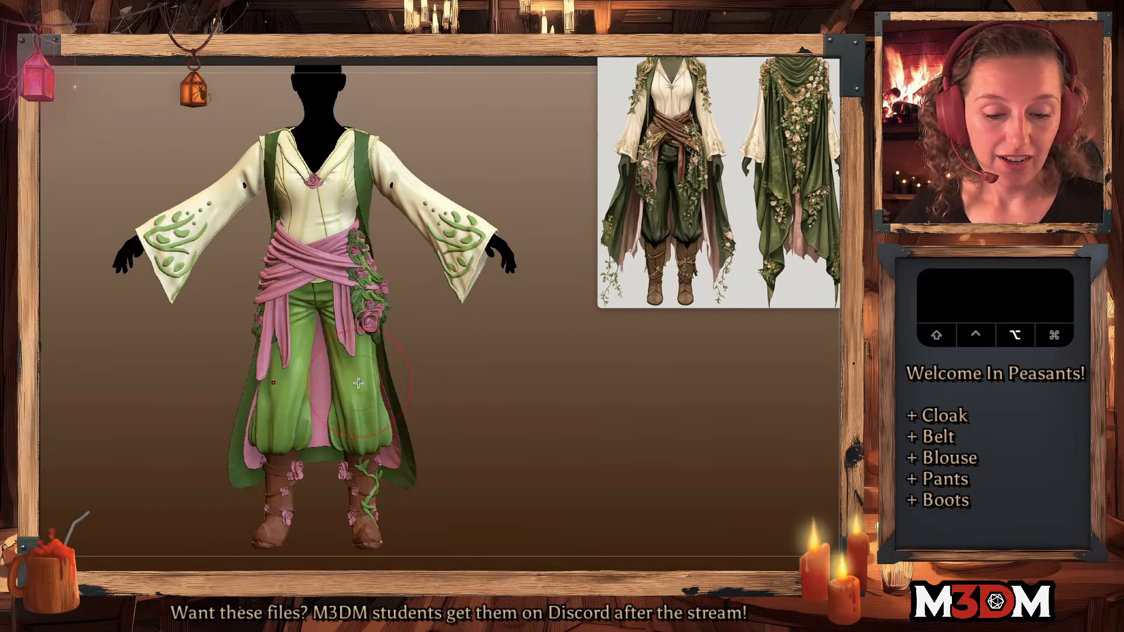
key("space")
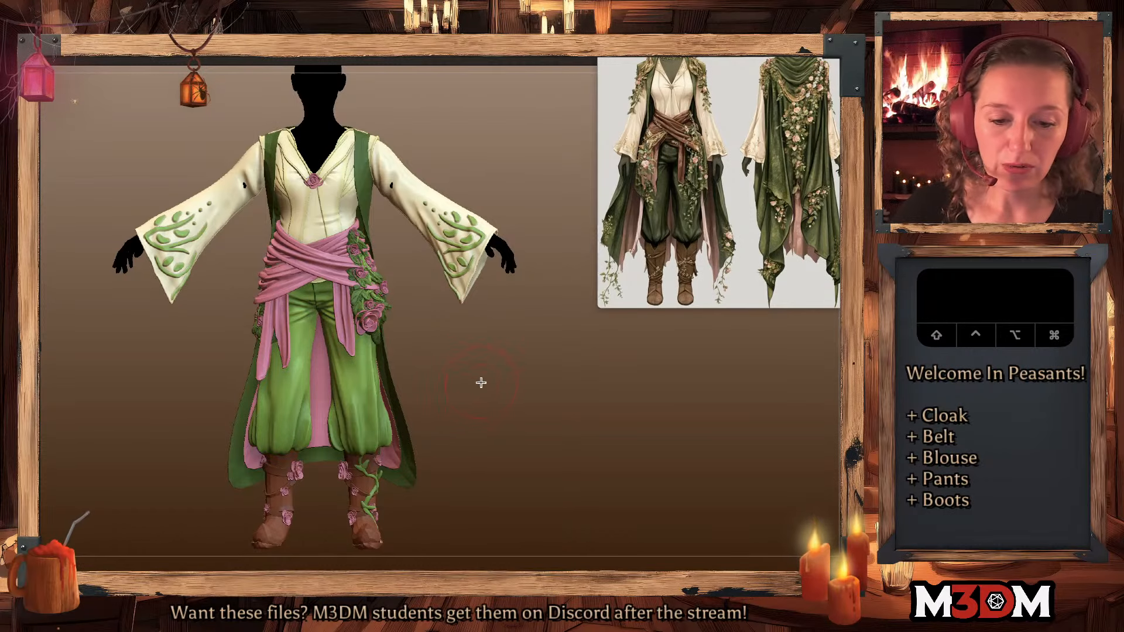
- Nudge the blouse's collar edges around the neck and shoulders with the Move brush
left_click(361, 145)
left_click(361, 145)
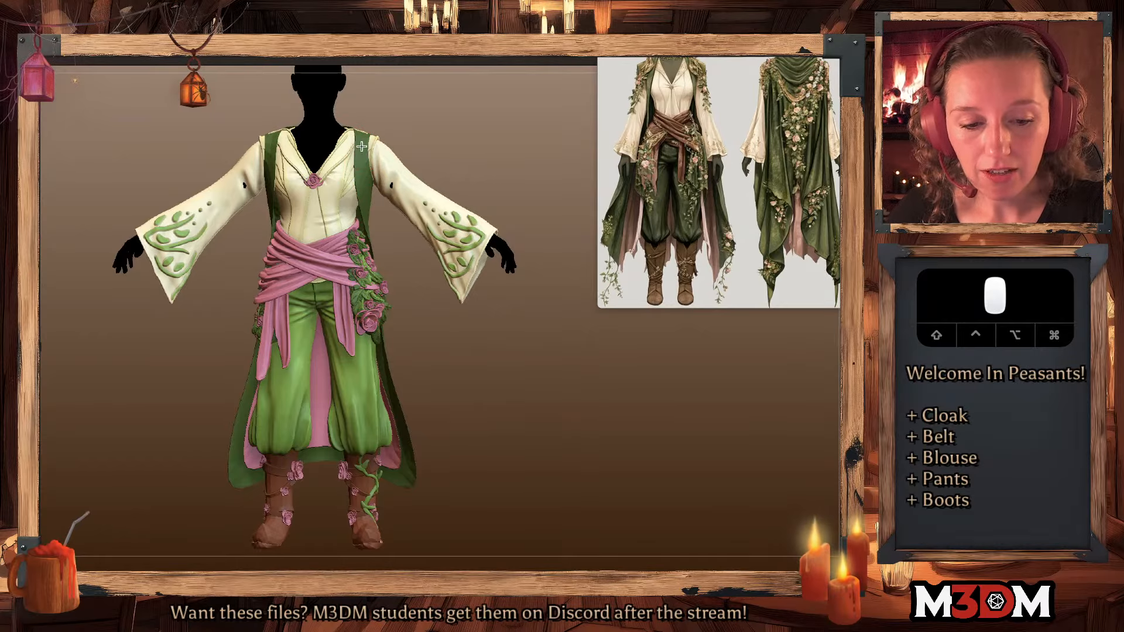
right_click(342, 138)
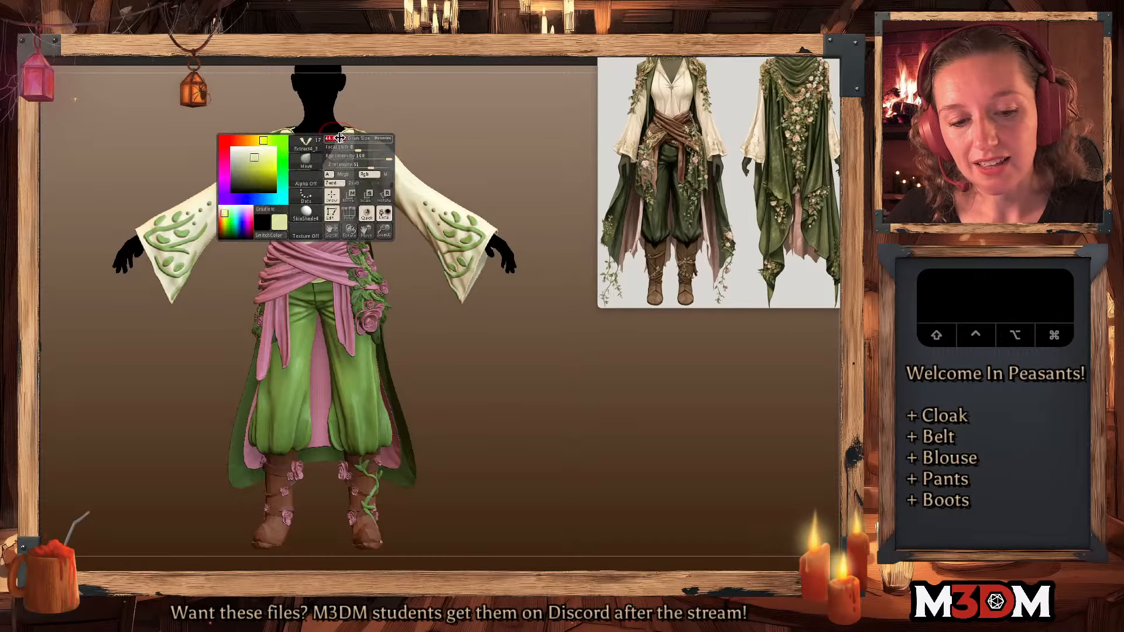
right_click(349, 136)
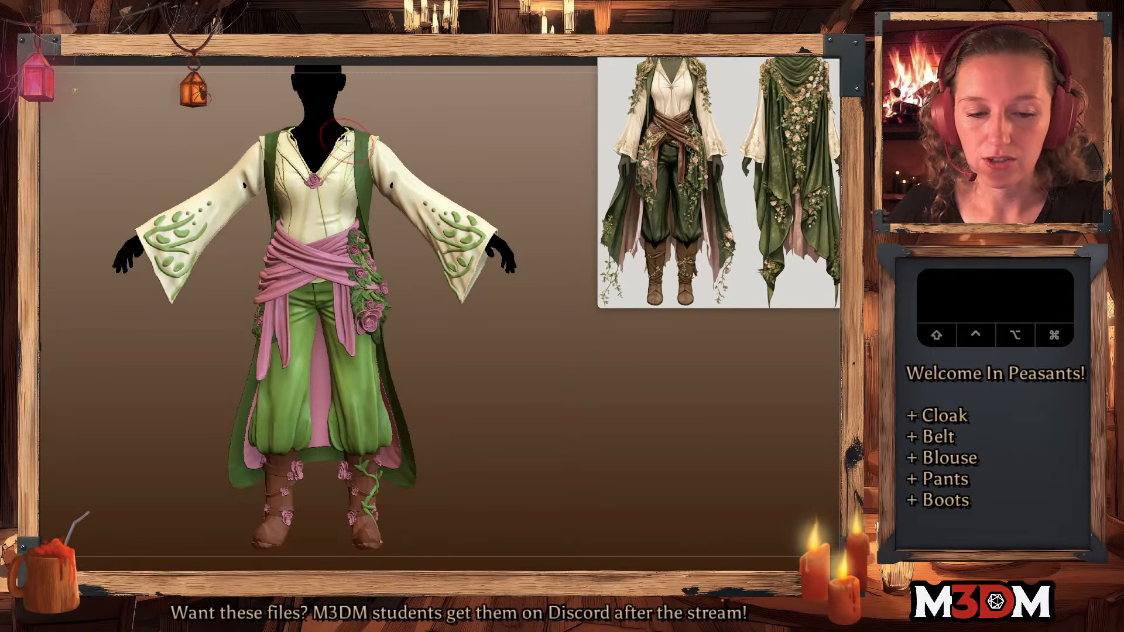
key("space")
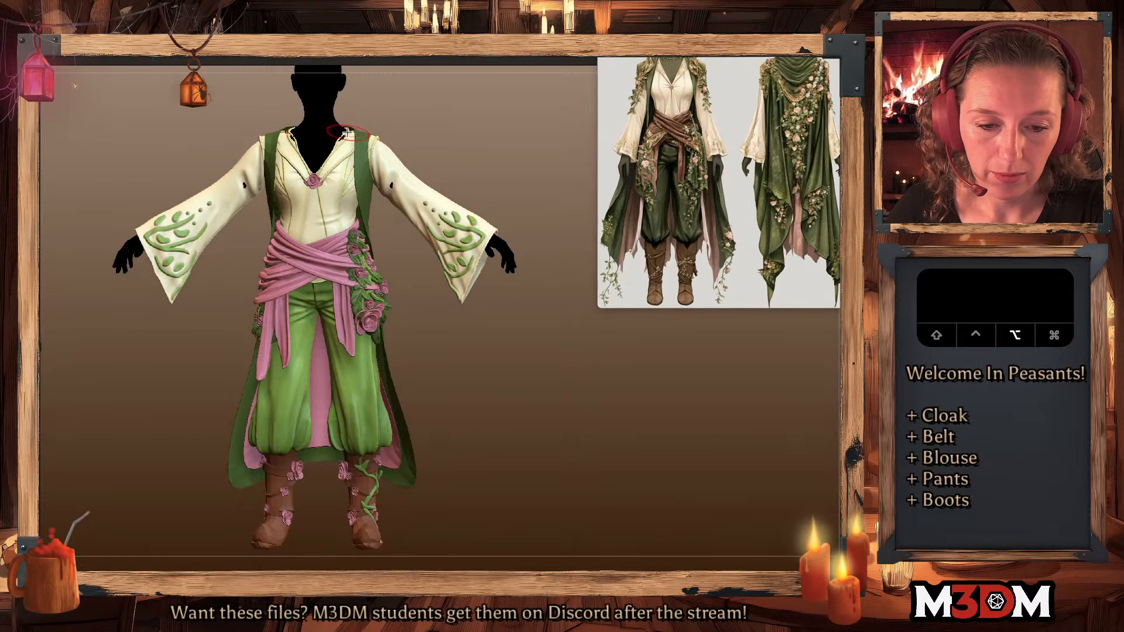
left_click(353, 132, "alt")
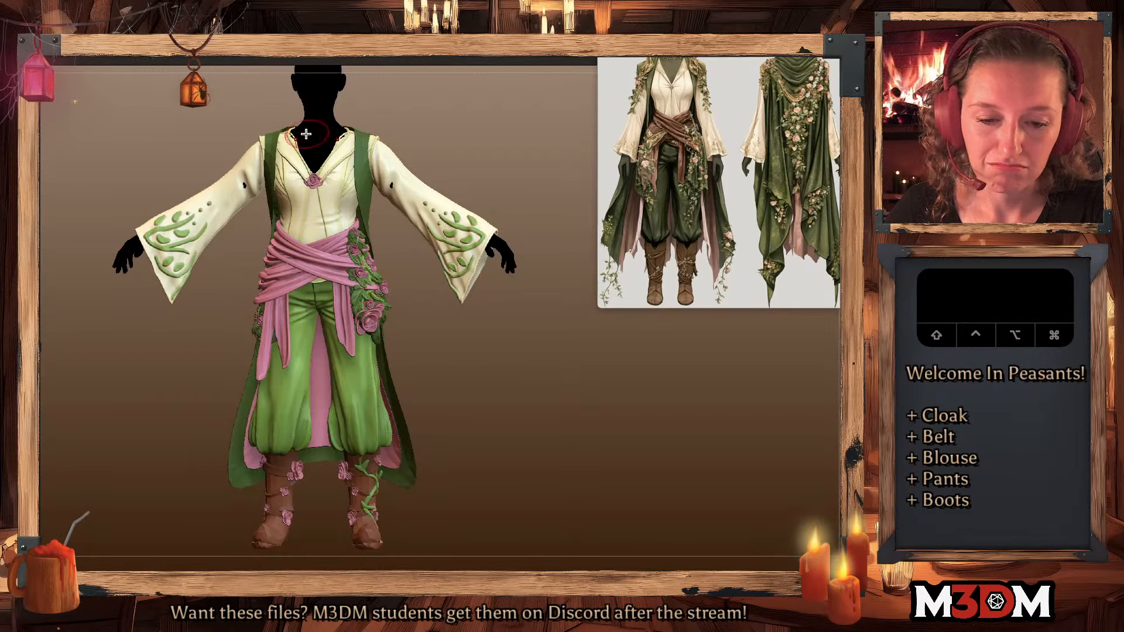
left_click_drag(454, 128, 444, 143)
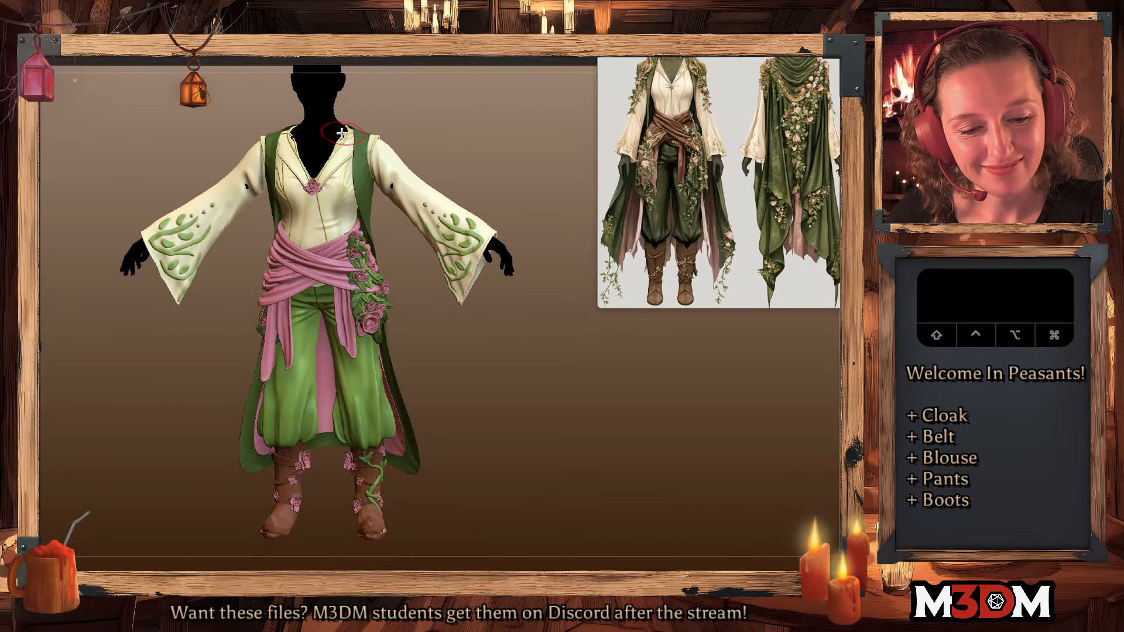
left_click(346, 134, "alt")
left_click(358, 135, "alt")
key("shift")
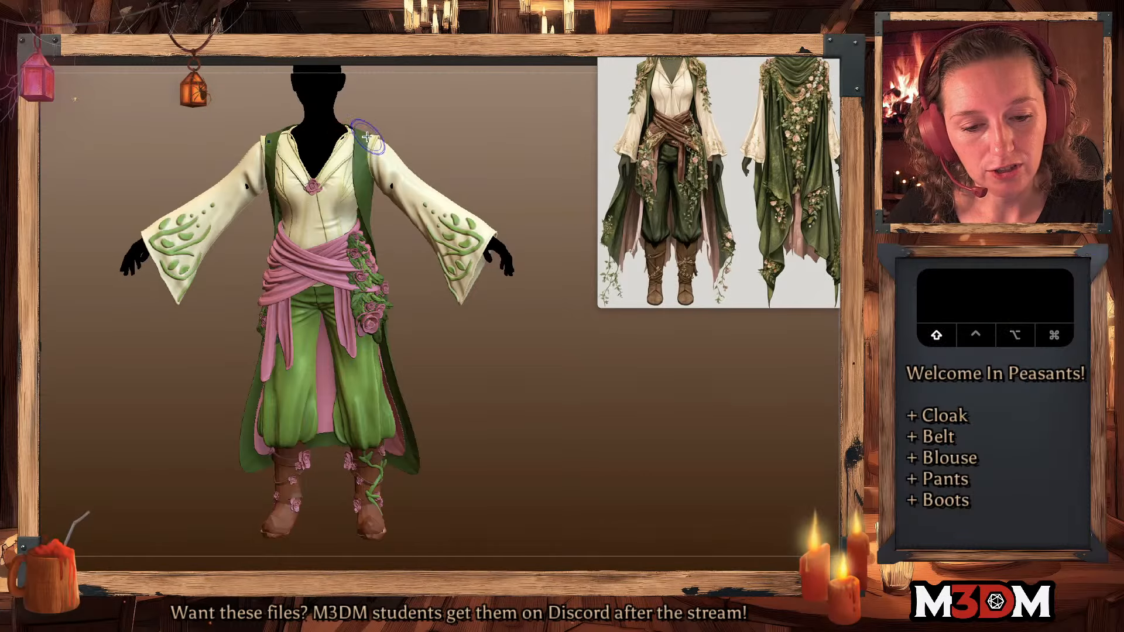
left_click_drag(386, 125, 386, 120)
left_click(386, 120, "super")
left_click(343, 144)
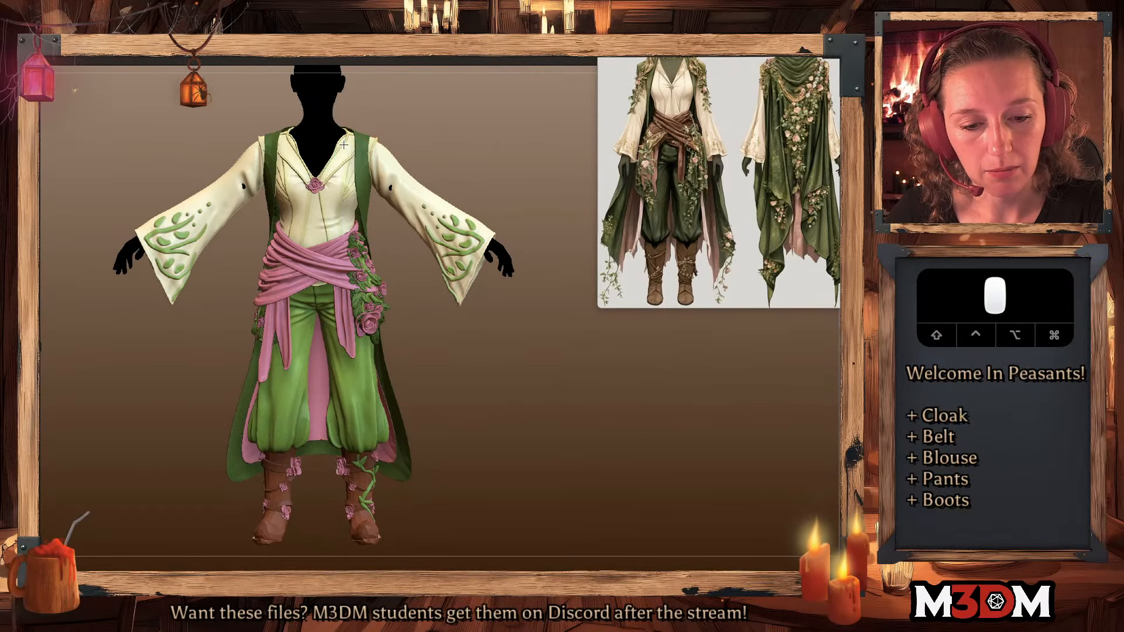
- Examine the body and cloak meshes with polygroup wireframes, in isolation and within the full outfit
key("shift+f")
key("shift+f")
key("shift+f")
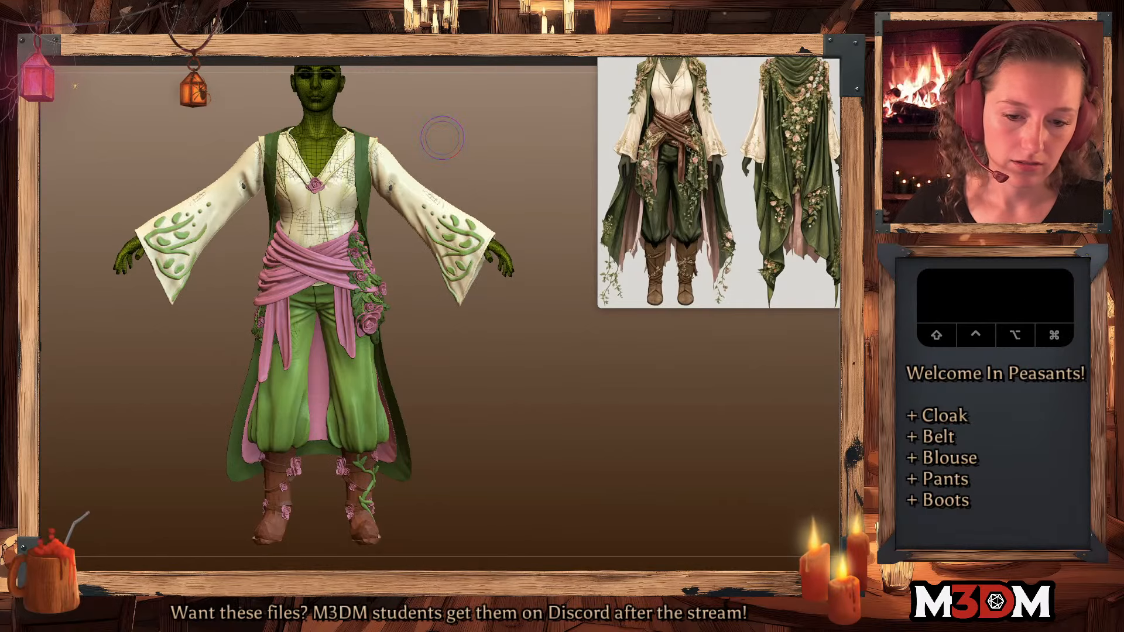
key("alt+s")
left_click_drag(440, 343, 491, 377)
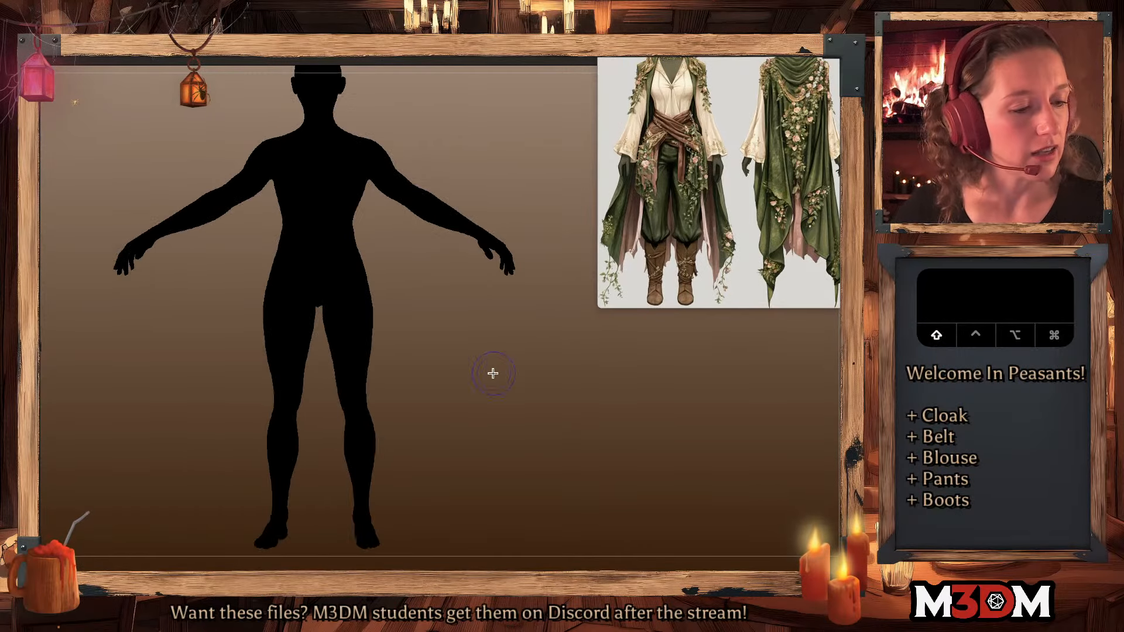
key("shift+f")
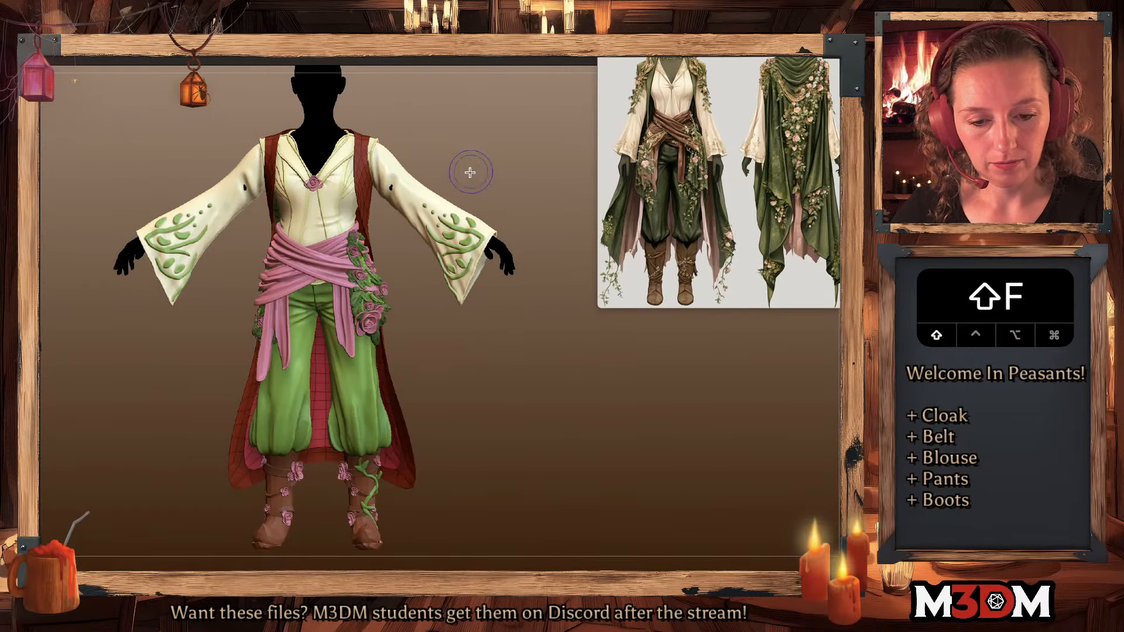
key("space")
key("space")
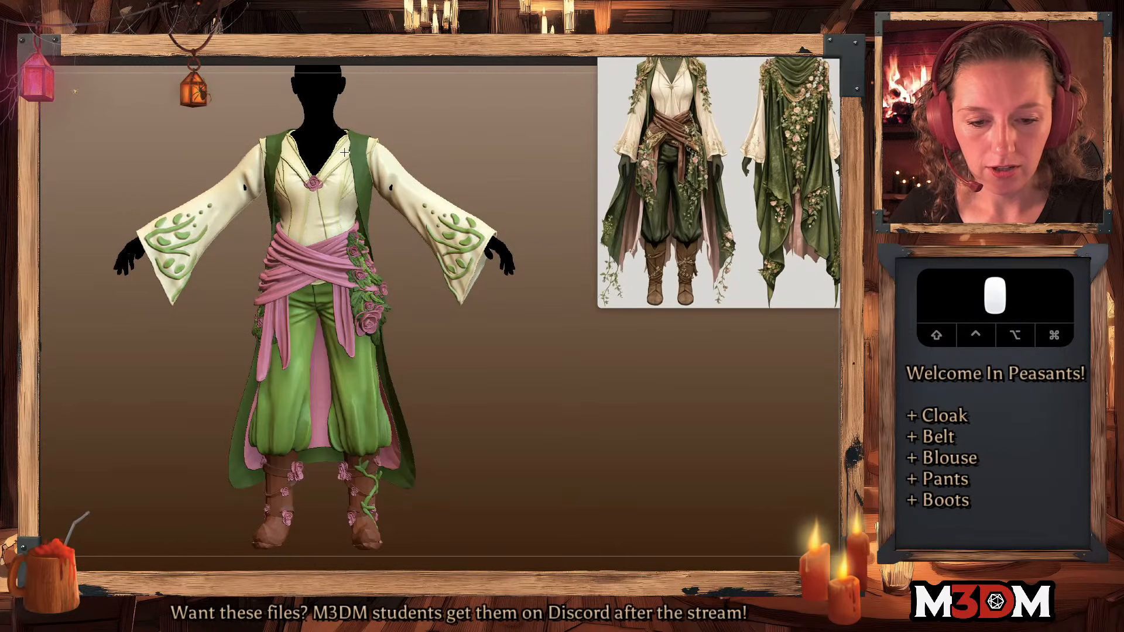
- Step through the isolated cloak and lining meshes with wireframe and select the cloak for thickening
key("shift+f")
key("shift+f")
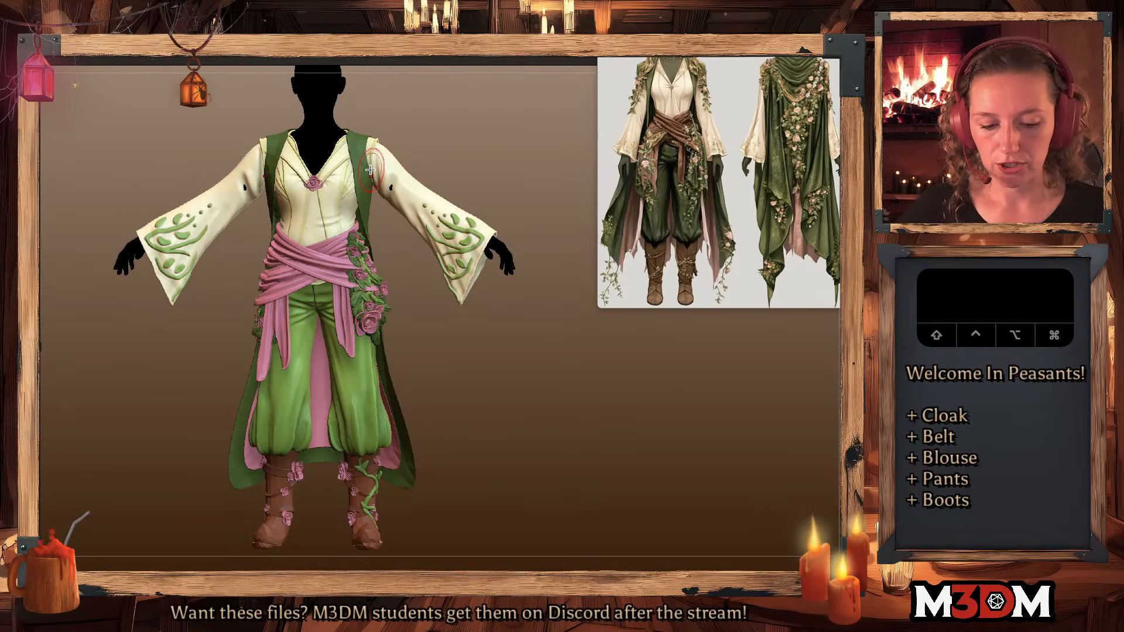
left_click(370, 170, "ctrl+shift")
key("shift+f")
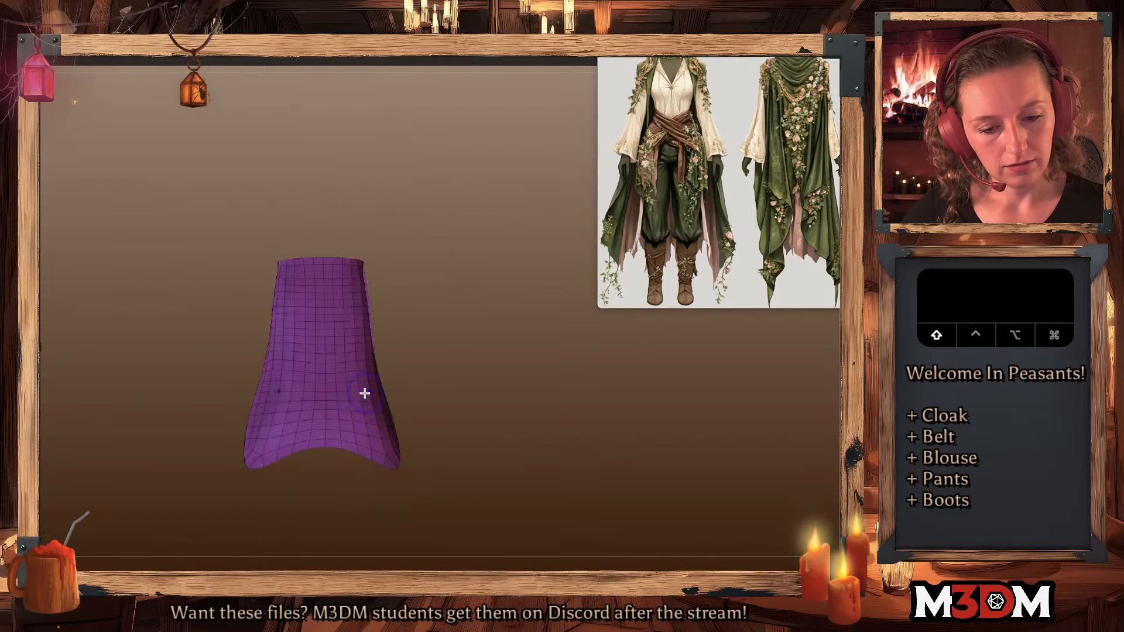
key("Down")
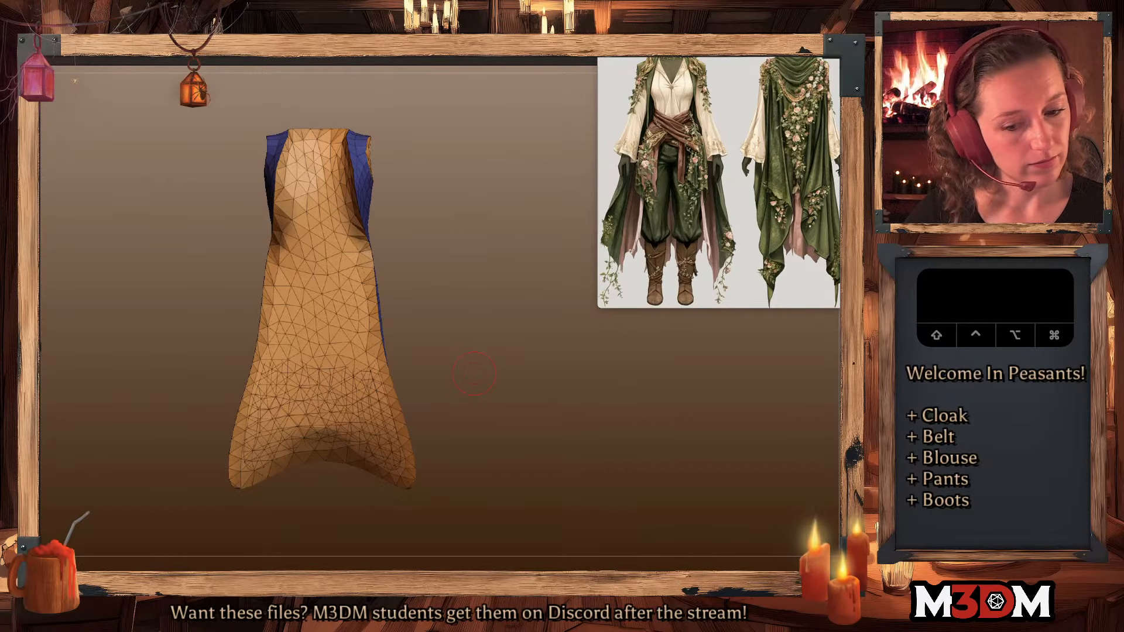
key("Up")
left_click(474, 373, "ctrl+shift")
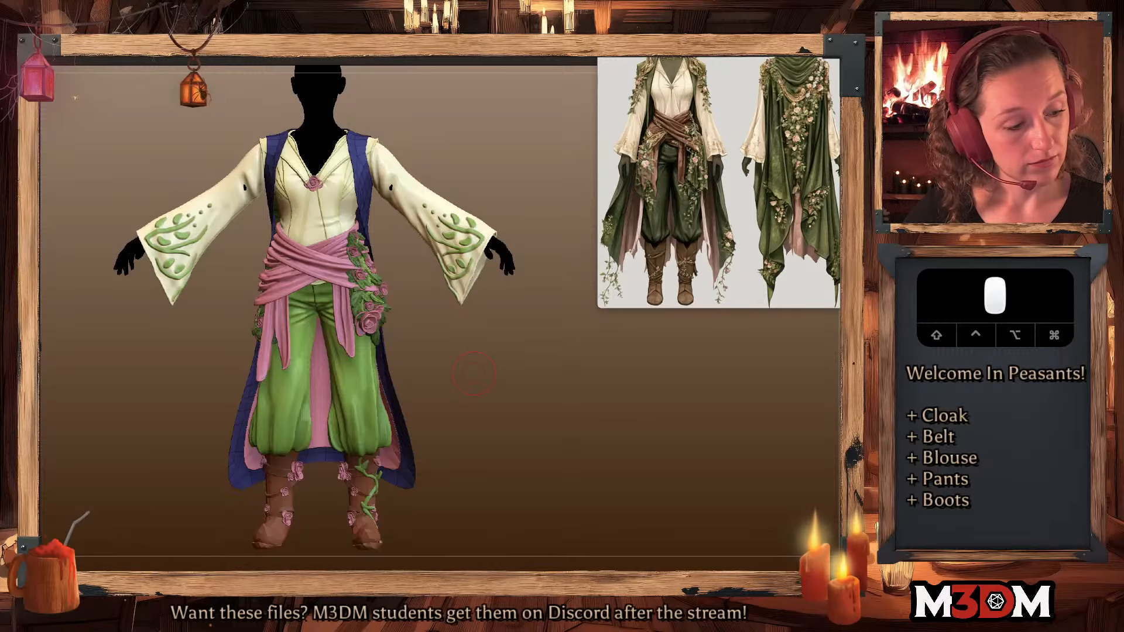
- Isolate the cloak, give it a wide Dynamic Subdivision thickness and apply it as real geometry
left_click(474, 374)
left_click(855, 404)
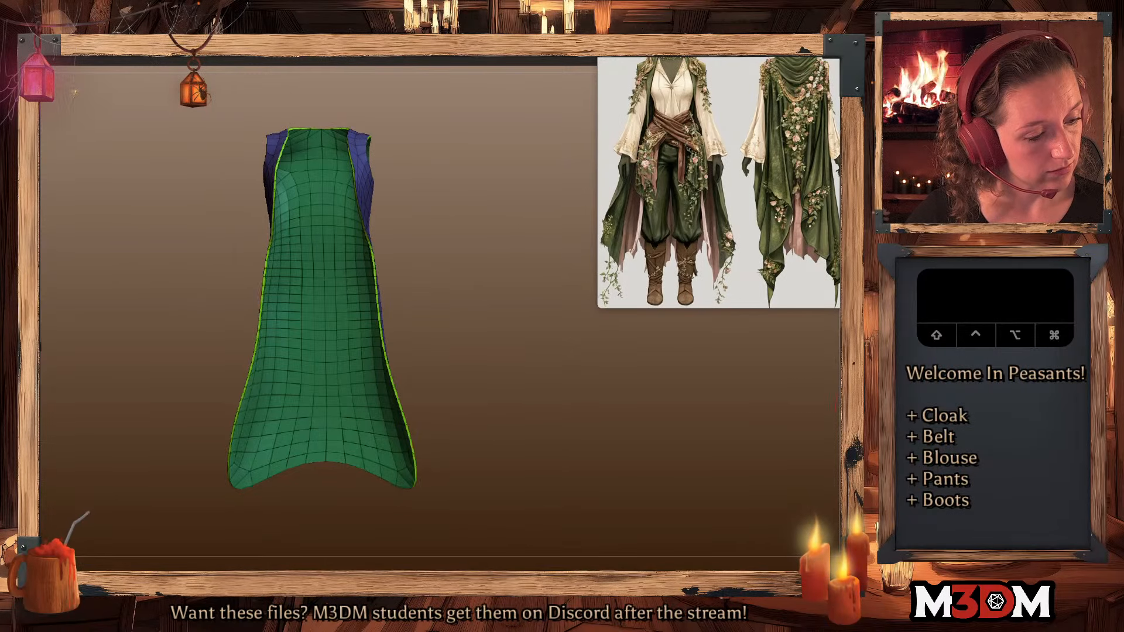
left_click(841, 408)
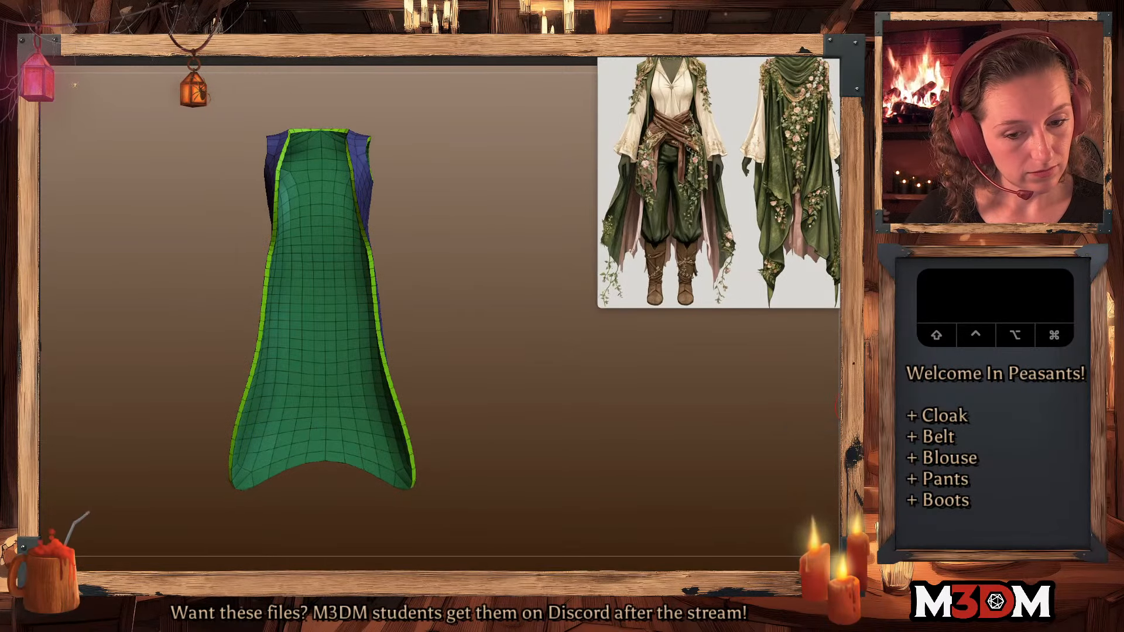
left_click(840, 410)
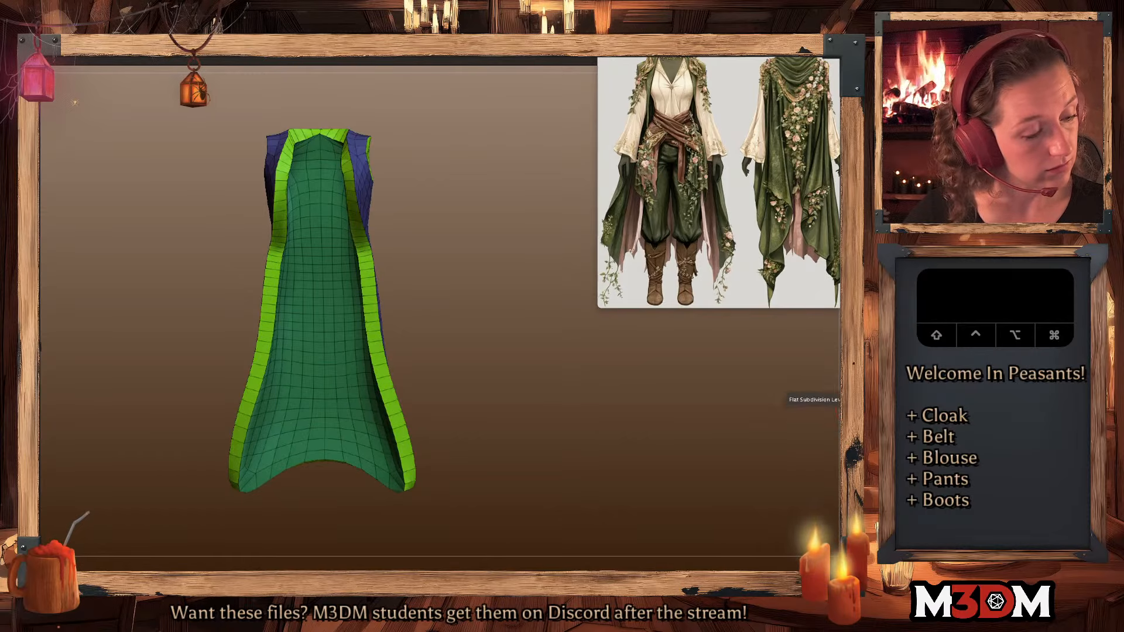
left_click(841, 380)
left_click(496, 397)
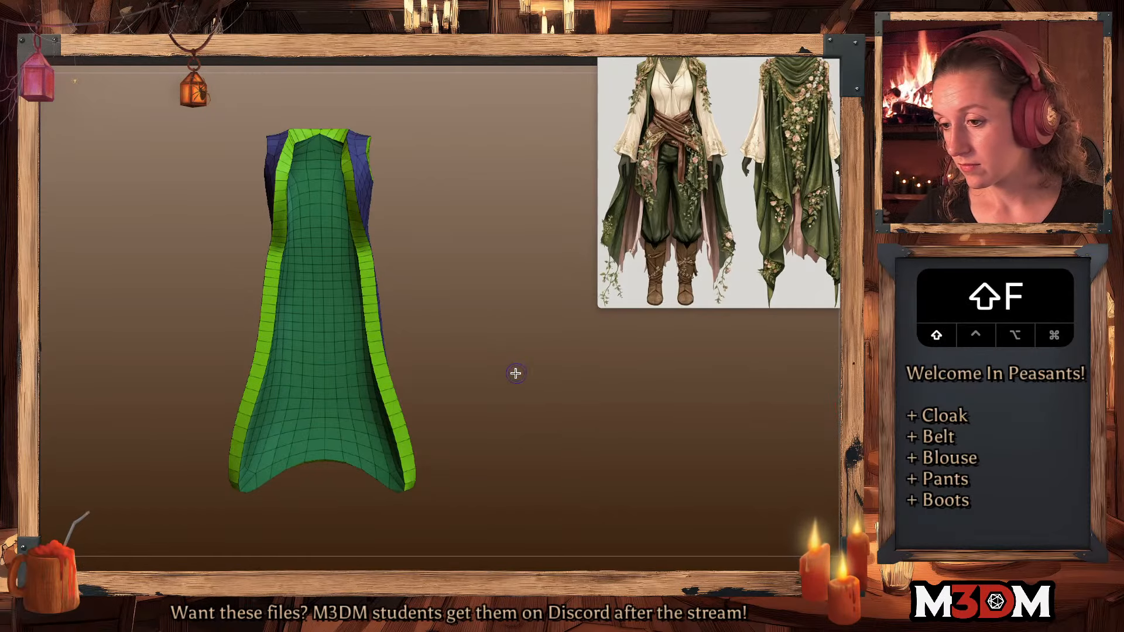
- Examine the thickened cloak together with the full outfit, and in isolation along its front rim
key("shift+f")
key("shift+f")
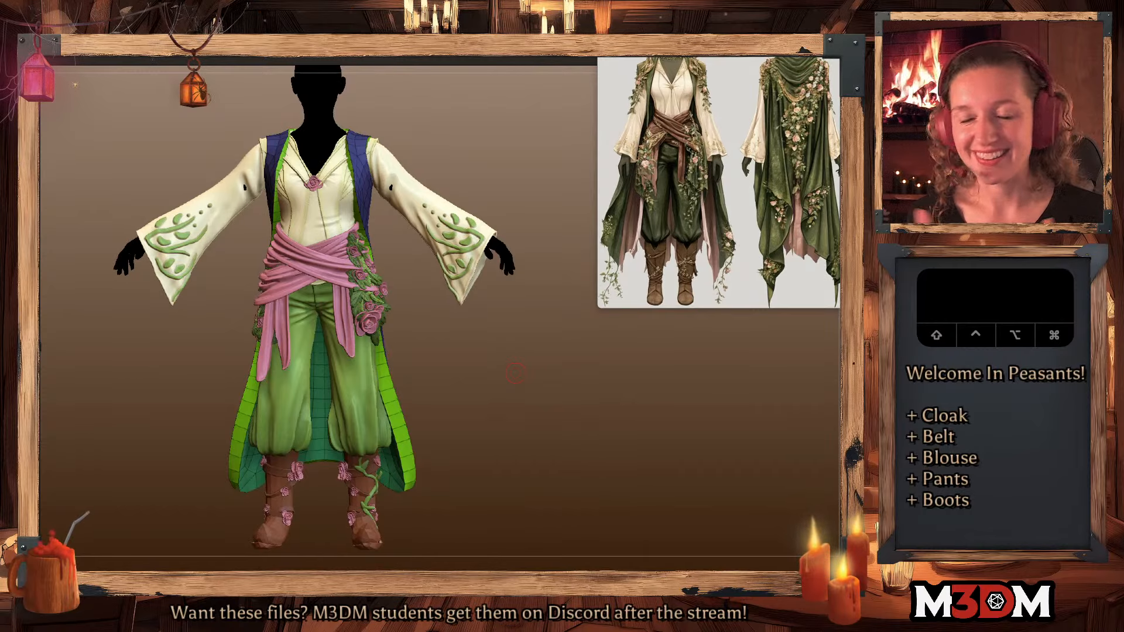
key("alt+s")
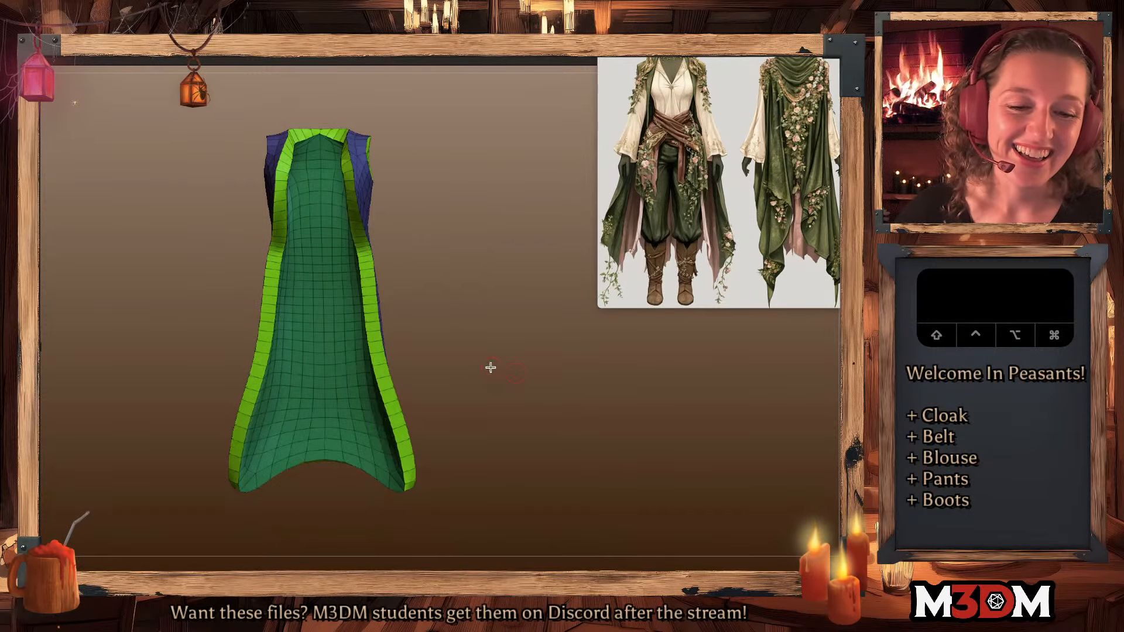
key("shift+f")
left_click_drag(523, 381, 542, 391, "alt")
key("shift+f")
key("shift+f")
left_click_drag(469, 339, 502, 336, "alt")
key("shift+f")
left_click(443, 364)
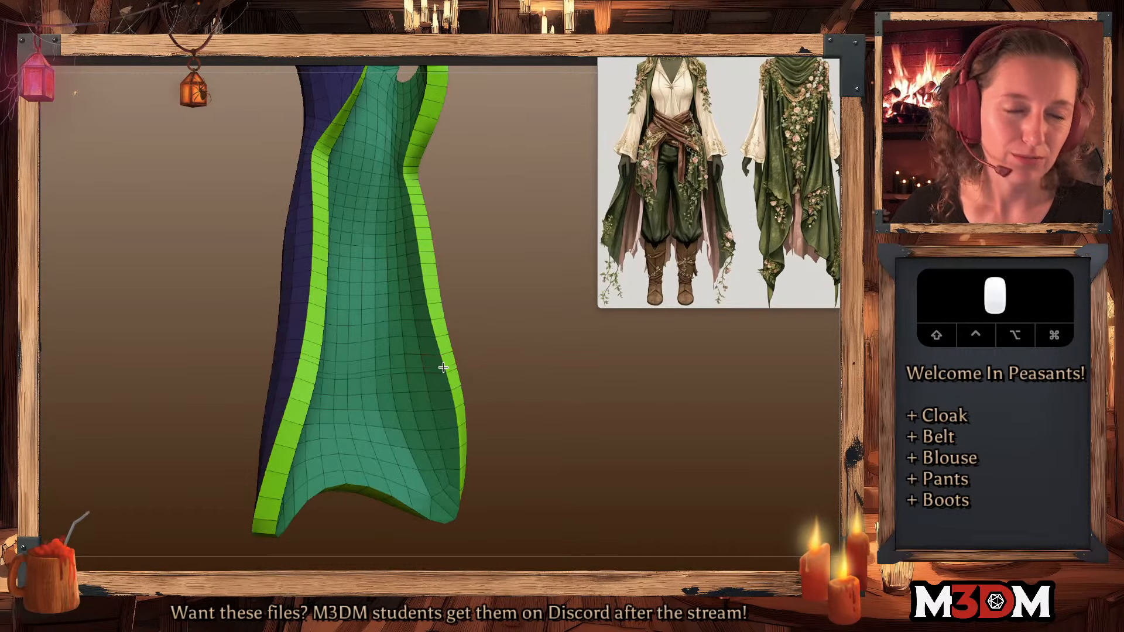
- Try to bevel an edge loop on the cloak's front rim with ZModeler and undo it
key("space")
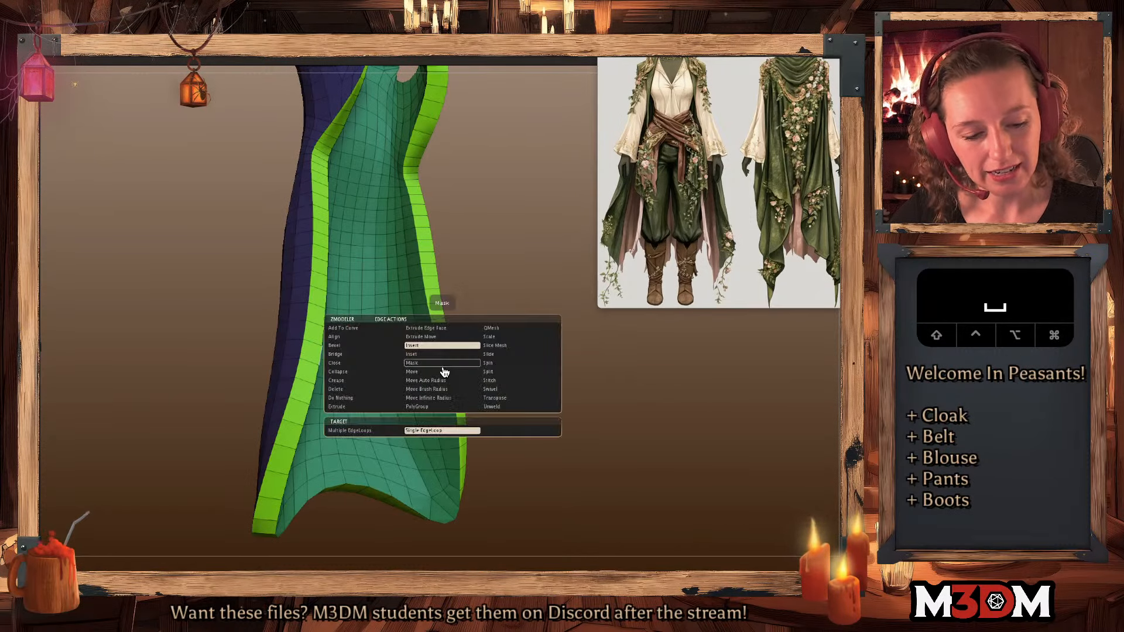
left_click(402, 358)
left_click_drag(446, 373, 446, 373)
key("super+z")
- Insert an edge loop along the middle of the cloak's front rim and extrude the outer polyloop with ZModeler
left_click_drag(539, 330, 516, 334)
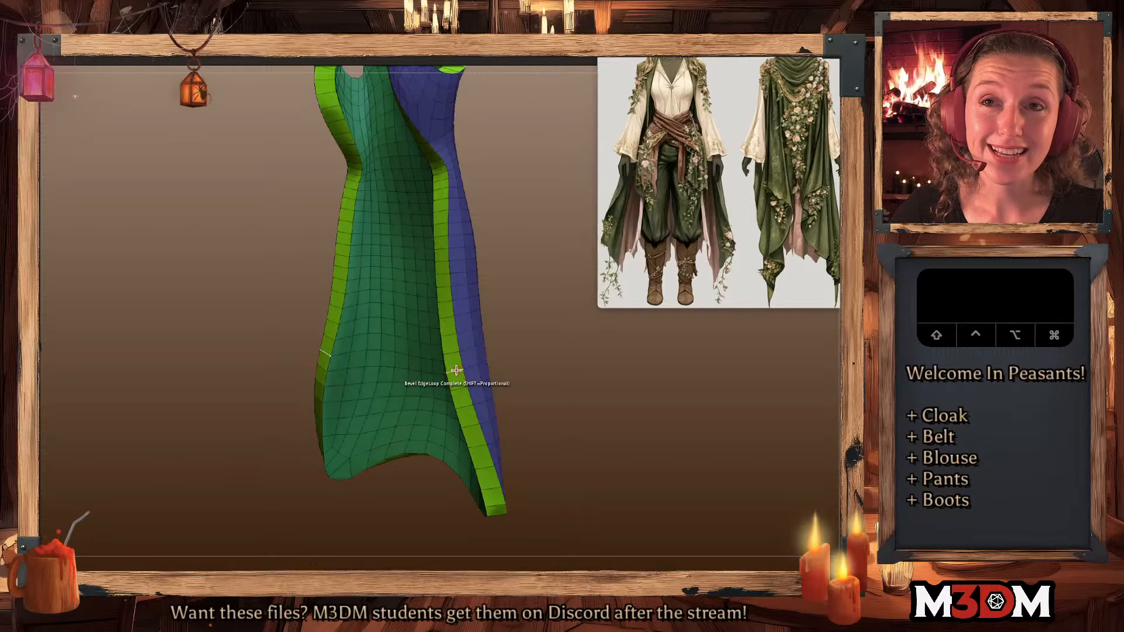
key("space")
left_click(453, 350)
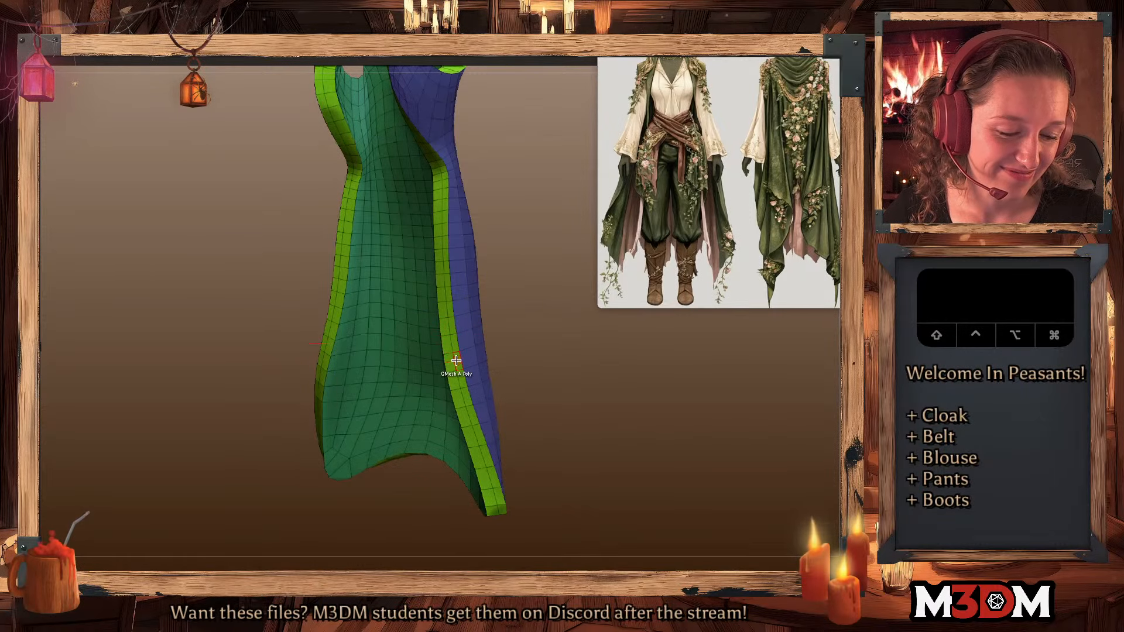
key("space")
left_click(371, 329)
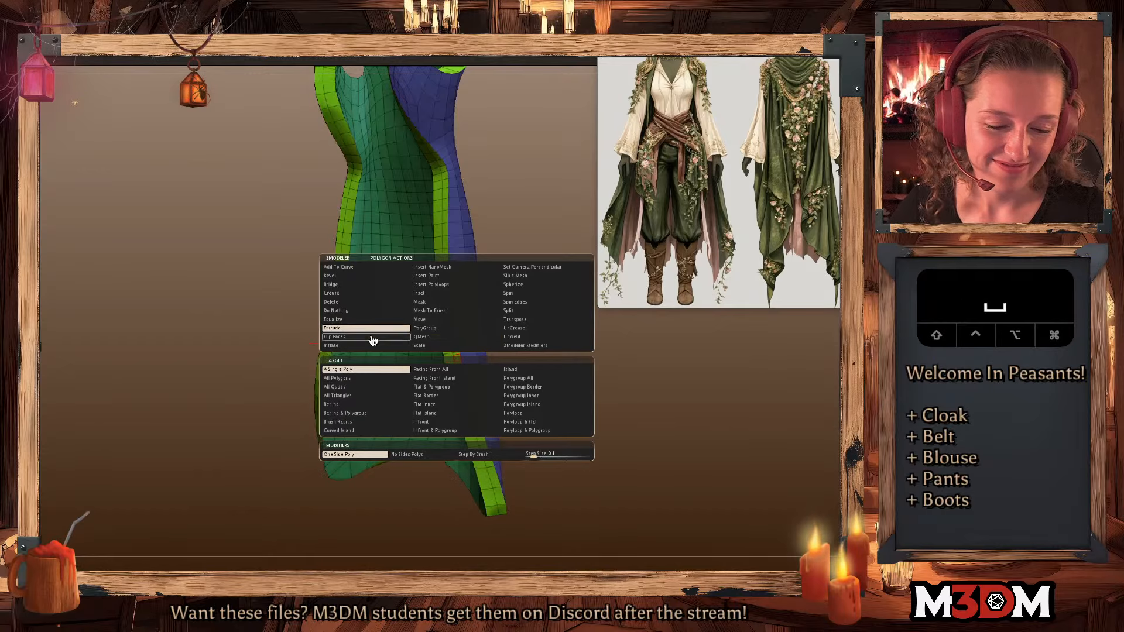
left_click(531, 416)
left_click(451, 346)
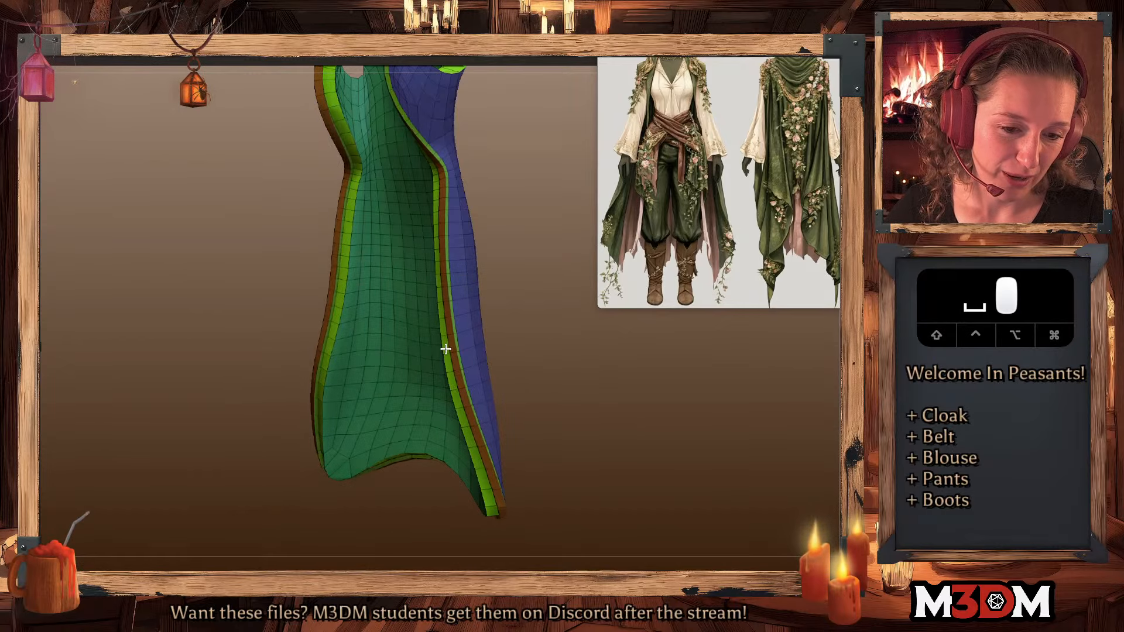
- Insert an edge loop around the rim of the cloak's armhole
left_click_drag(519, 271, 381, 323, "alt")
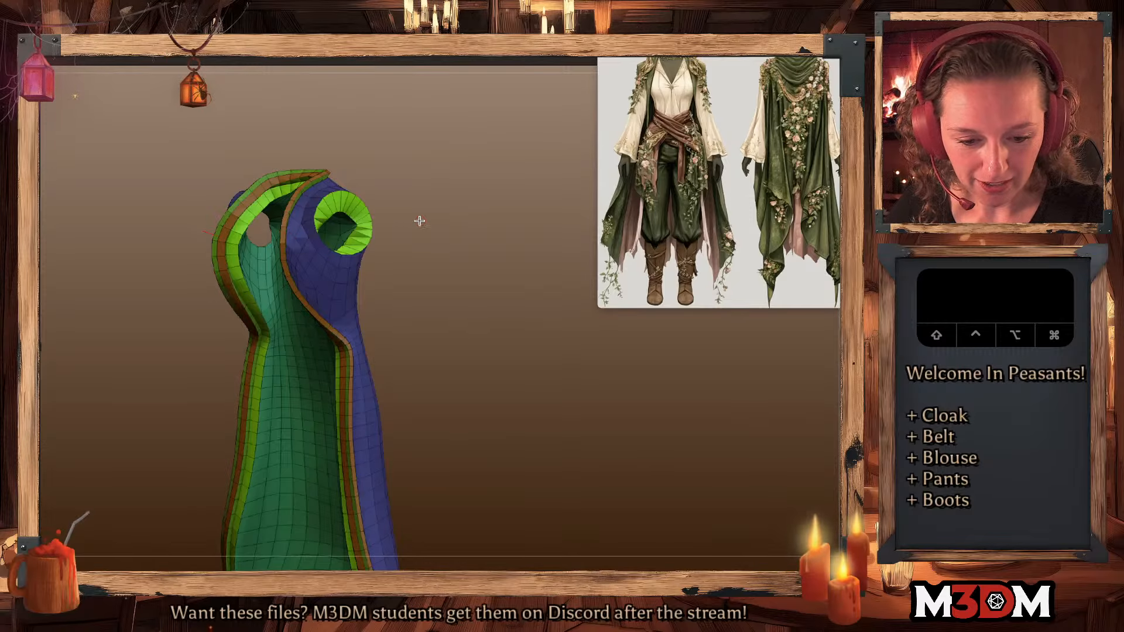
left_click_drag(419, 221, 387, 193)
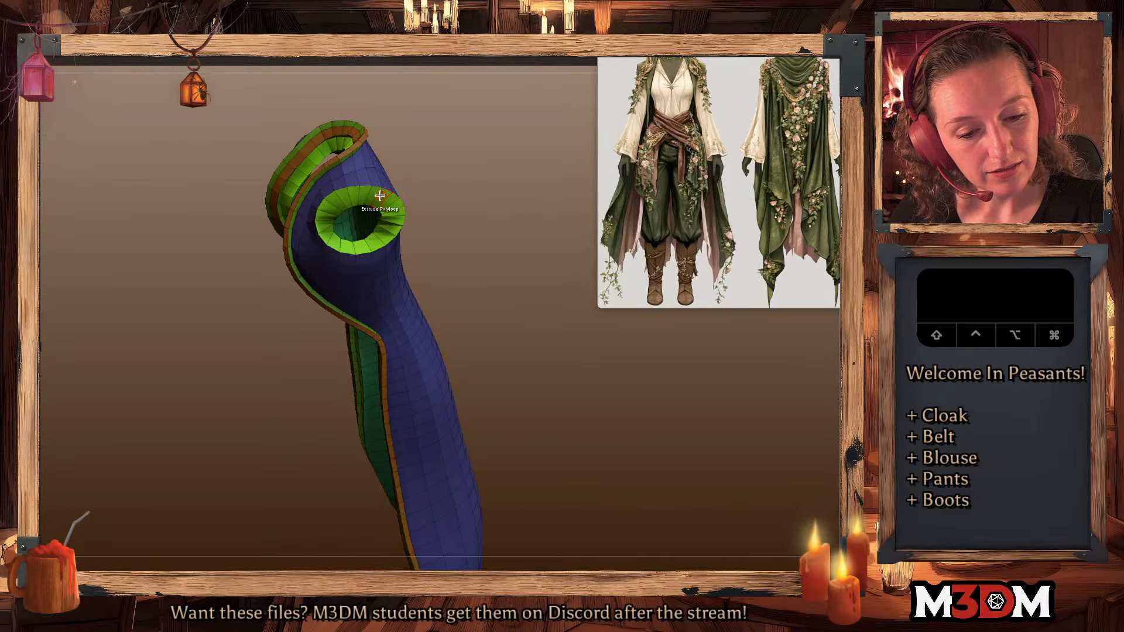
left_click_drag(424, 178, 379, 193)
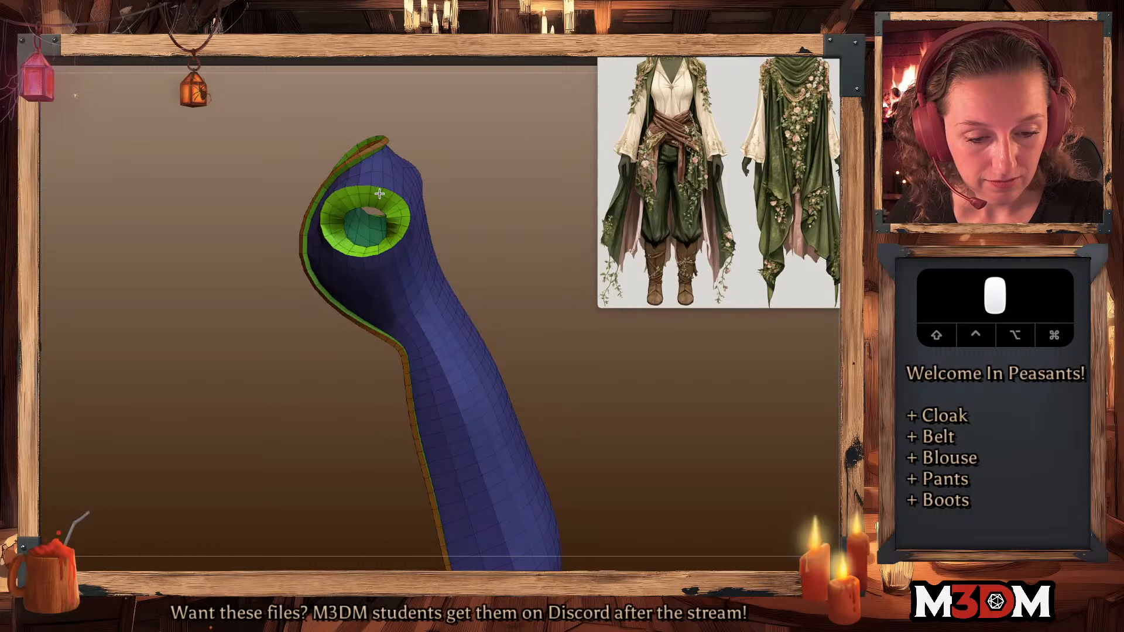
- Extrude the polyloop running along the cloak's front rim with ZModeler
left_click_drag(443, 171, 379, 420)
left_click(390, 202)
key("shift+f")
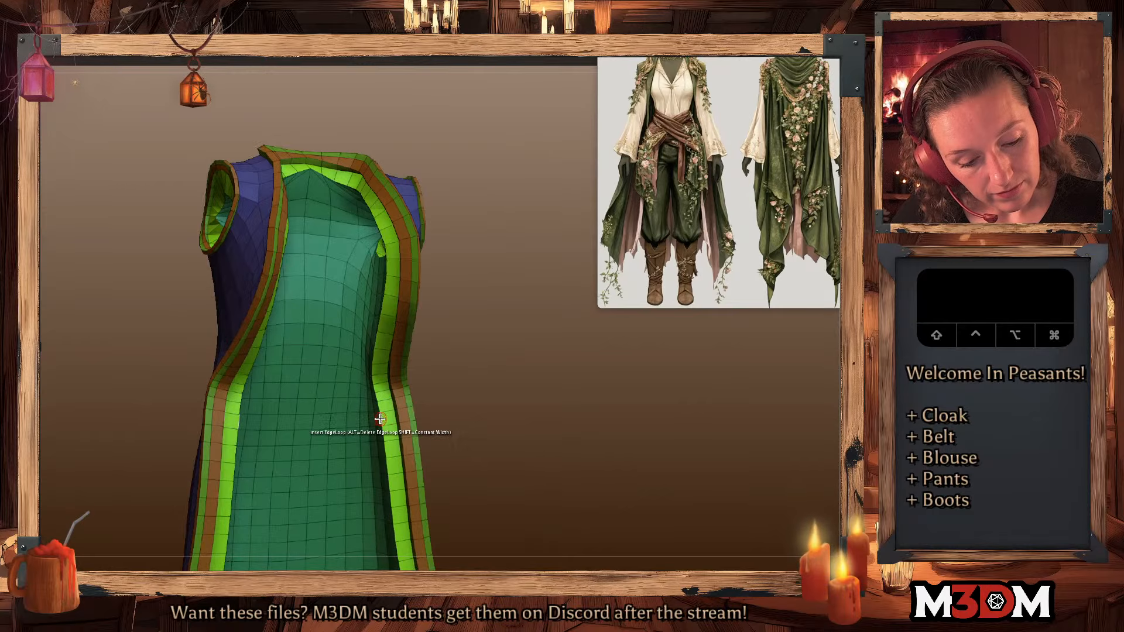
key("space")
left_click(303, 347)
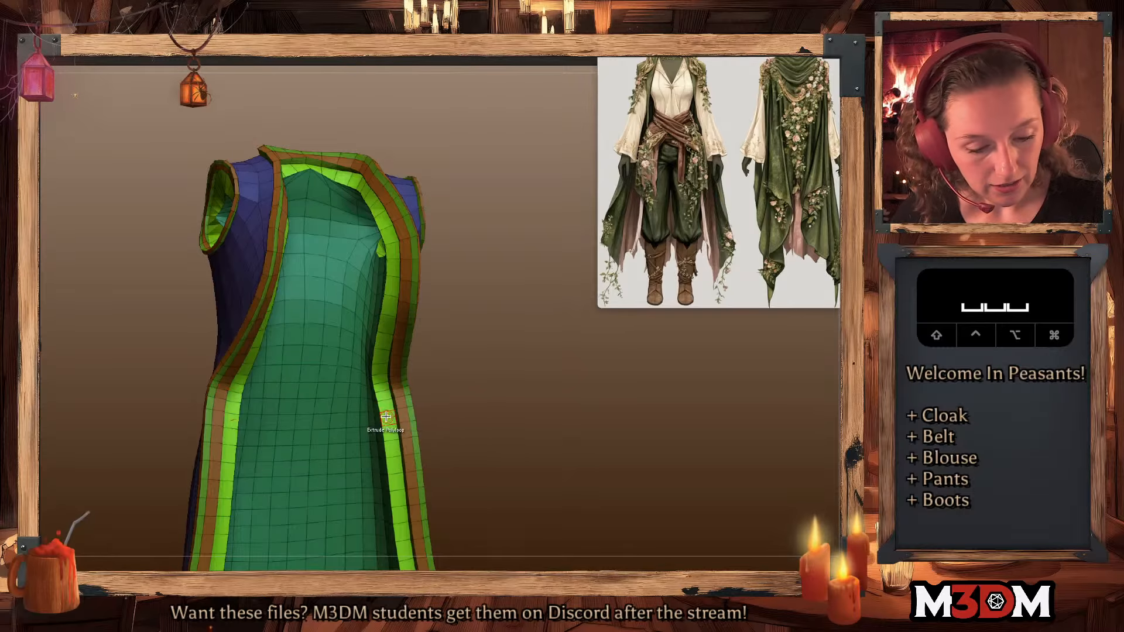
left_click_drag(383, 418, 378, 410)
left_click_drag(468, 380, 525, 390)
key("shift+f")
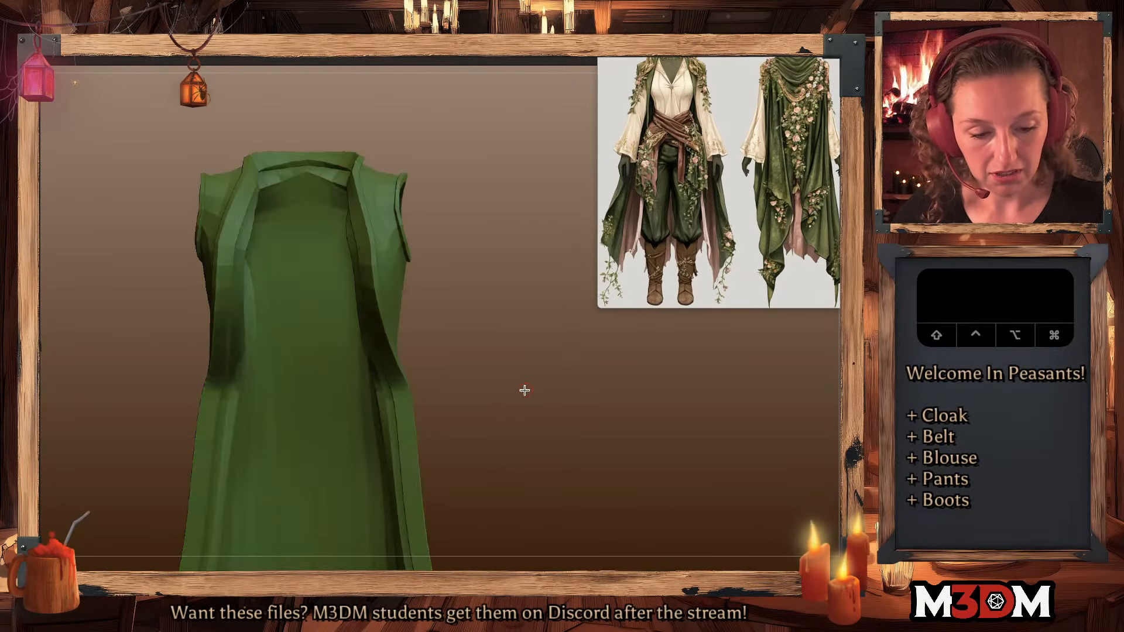
- Bring back the full outfit around the cloak and save the project
key("f")
left_click_drag(590, 411, 439, 397, "alt")
right_click(499, 421)
key("shift+f")
key("shift+f")
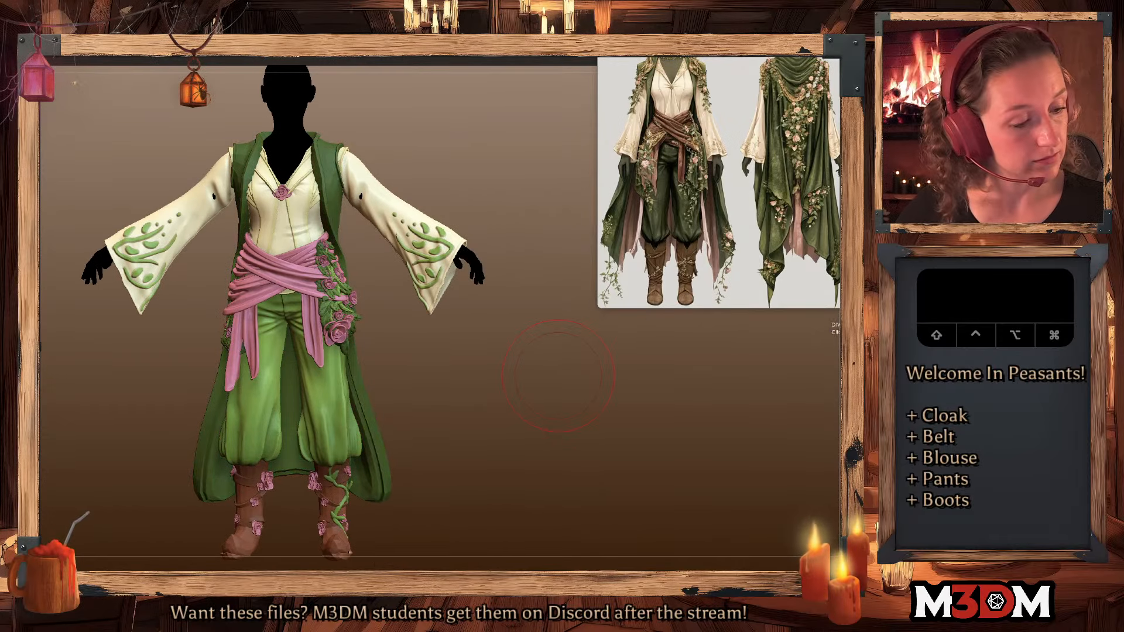
key("super+s")
- Pull the lower front corners of the cloak's hem outward into sharper points, undoing the first stroke
key("s")
left_click_drag(503, 381, 497, 380)
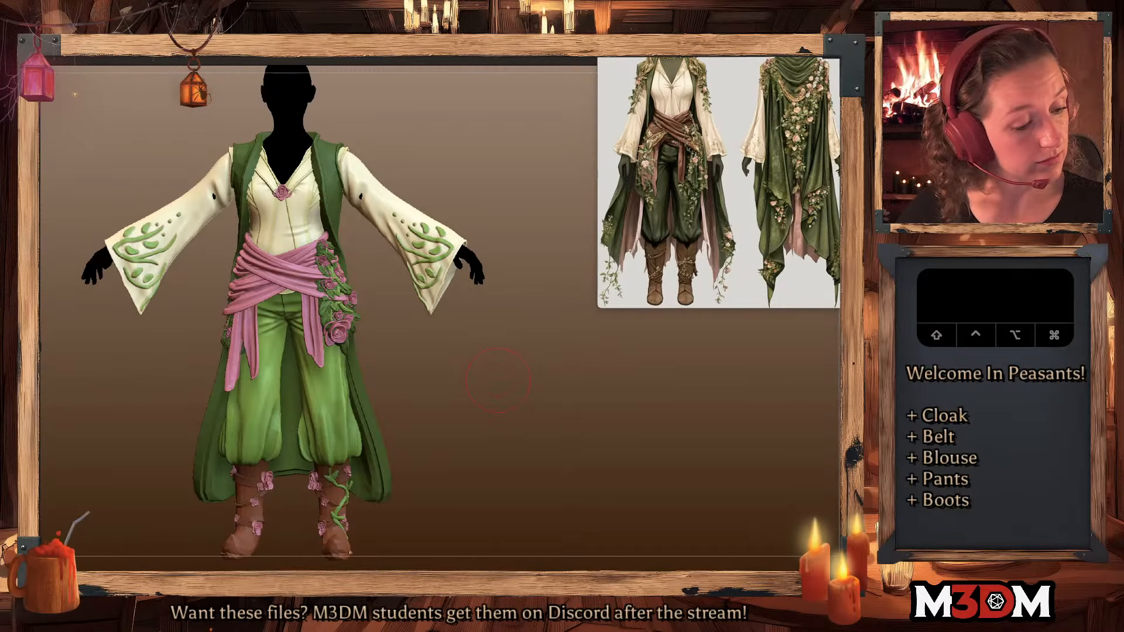
left_click_drag(395, 484, 398, 548)
key("super+z")
left_click_drag(371, 468, 381, 480)
left_click_drag(357, 391, 361, 384)
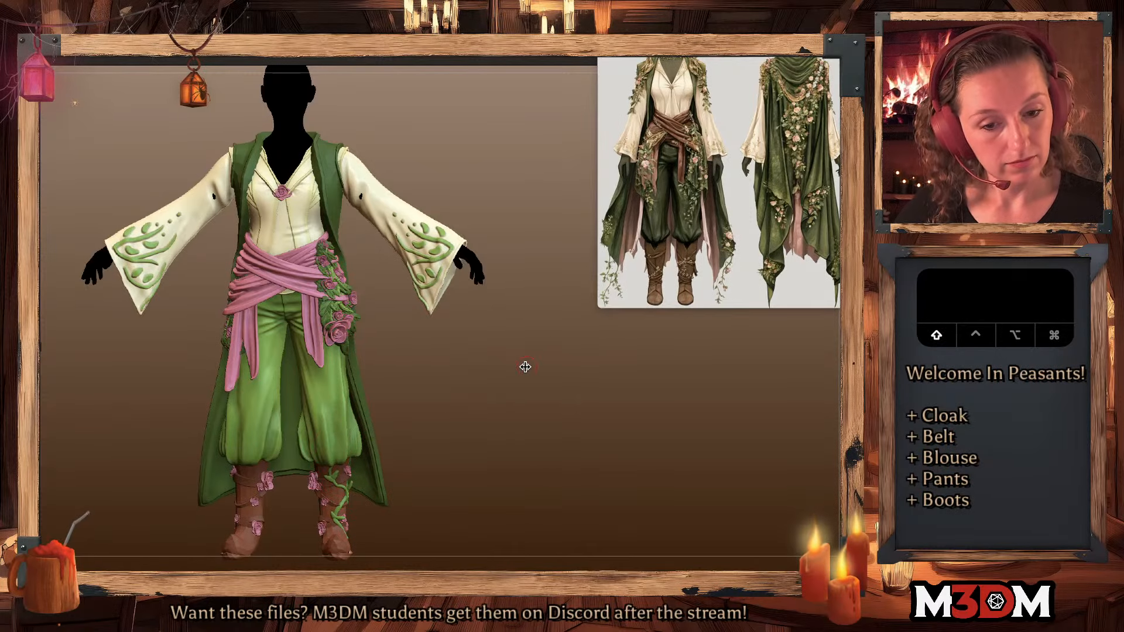
- Subdivide the cloak, and isolate it with X symmetry turned off for asymmetrical sculpting
key("super+d")
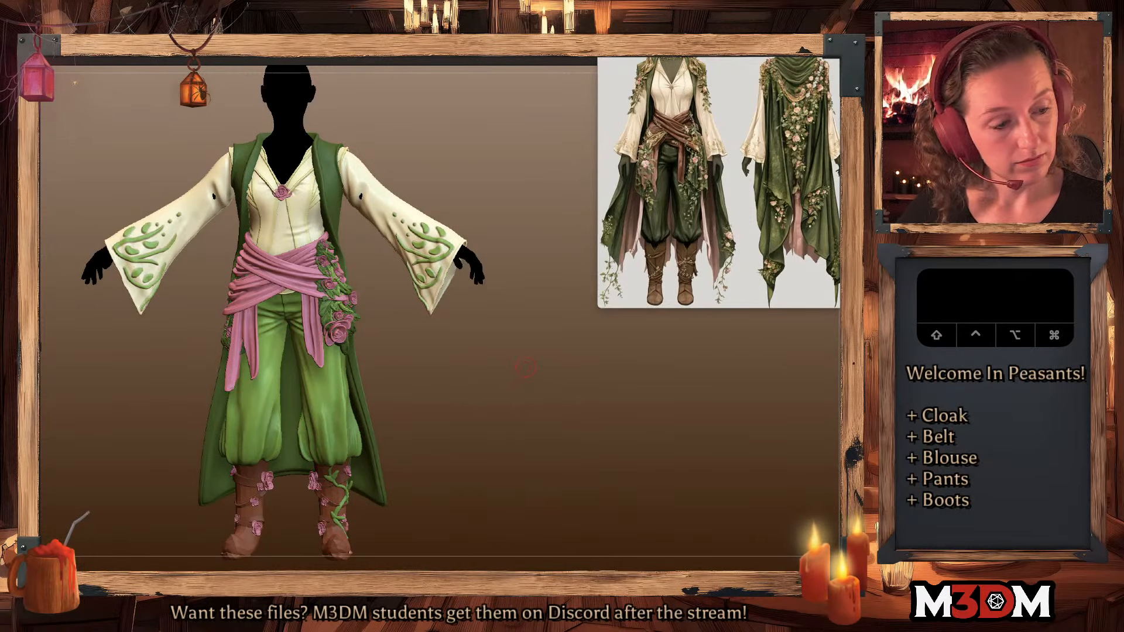
key("s")
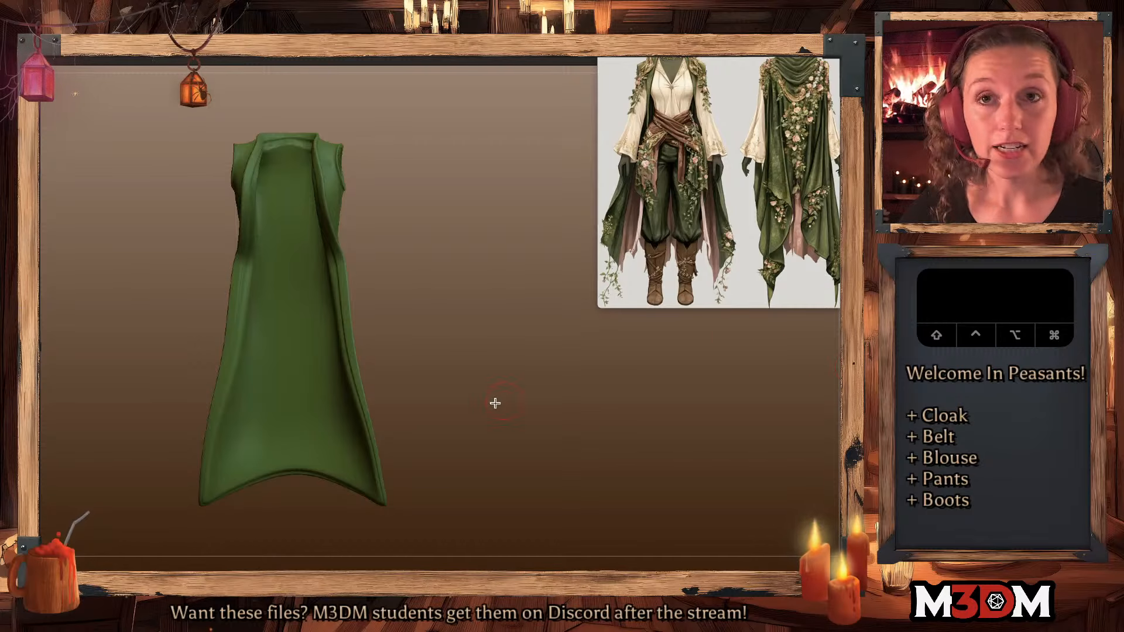
left_click_drag(495, 402, 459, 329, "alt")
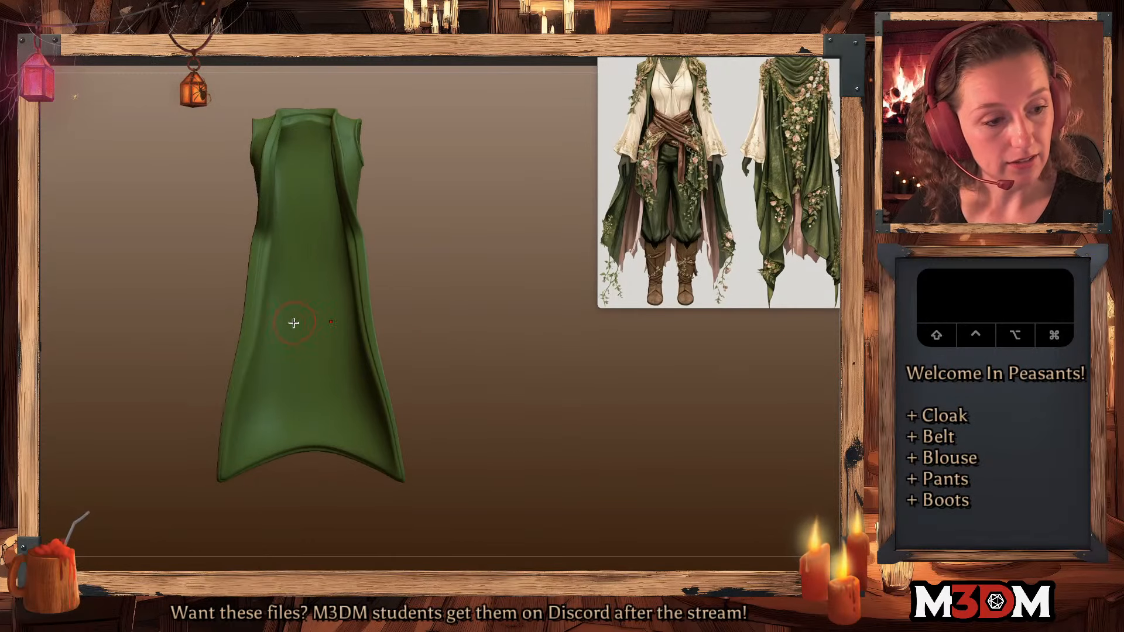
right_click(284, 323)
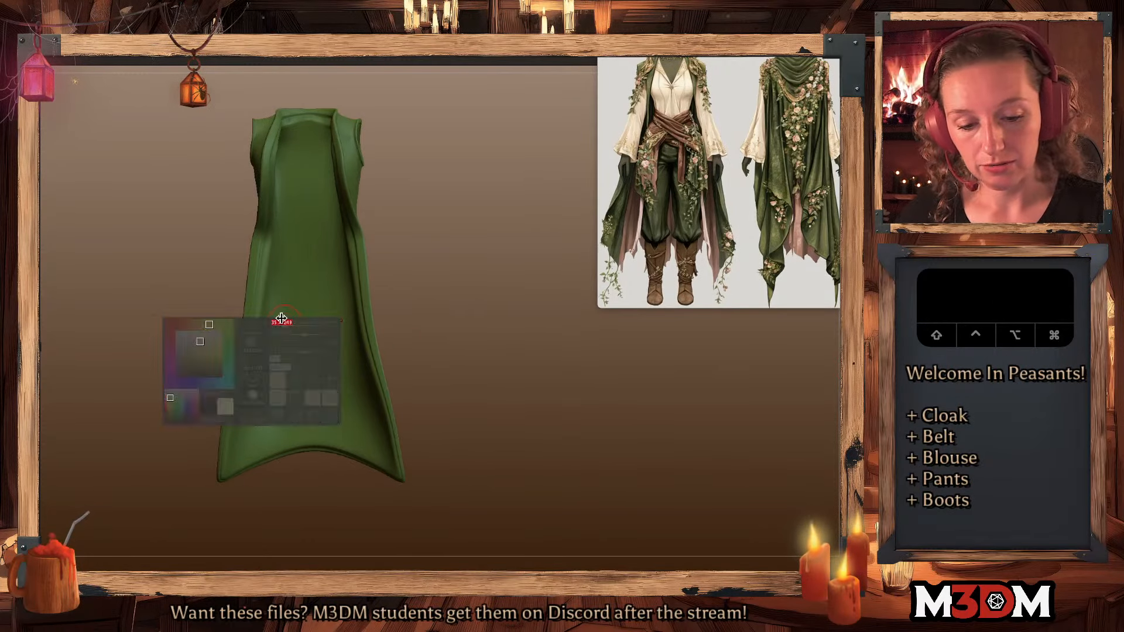
key("x")
right_click(279, 243)
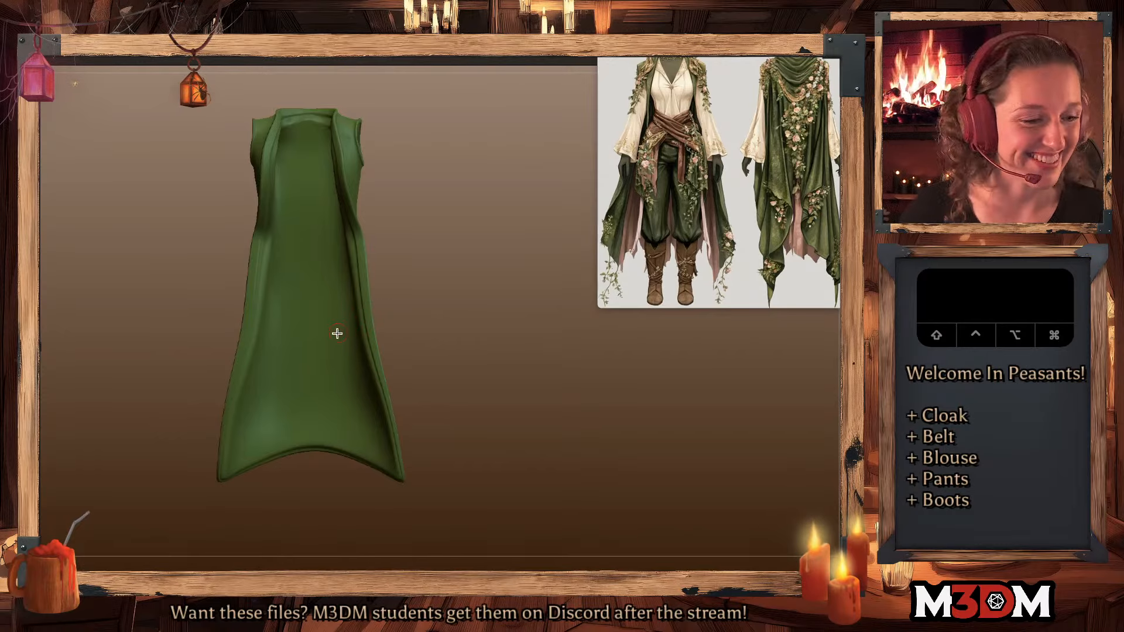
- Sculpt a row of long vertical folds down the cloak's inner back, from collar to hem, repeating each stroke to deepen it
key("space")
mouse_move(260, 304)
left_mouse_down()
mouse_move(280, 175)
mouse_move(241, 451)
mouse_move(289, 146)
mouse_move(231, 532)
left_mouse_up()
mouse_move(249, 460)
left_mouse_down()
mouse_move(296, 158)
mouse_move(256, 504)
left_mouse_up()
key("1")
left_click_drag(301, 143, 268, 539)
key("1")
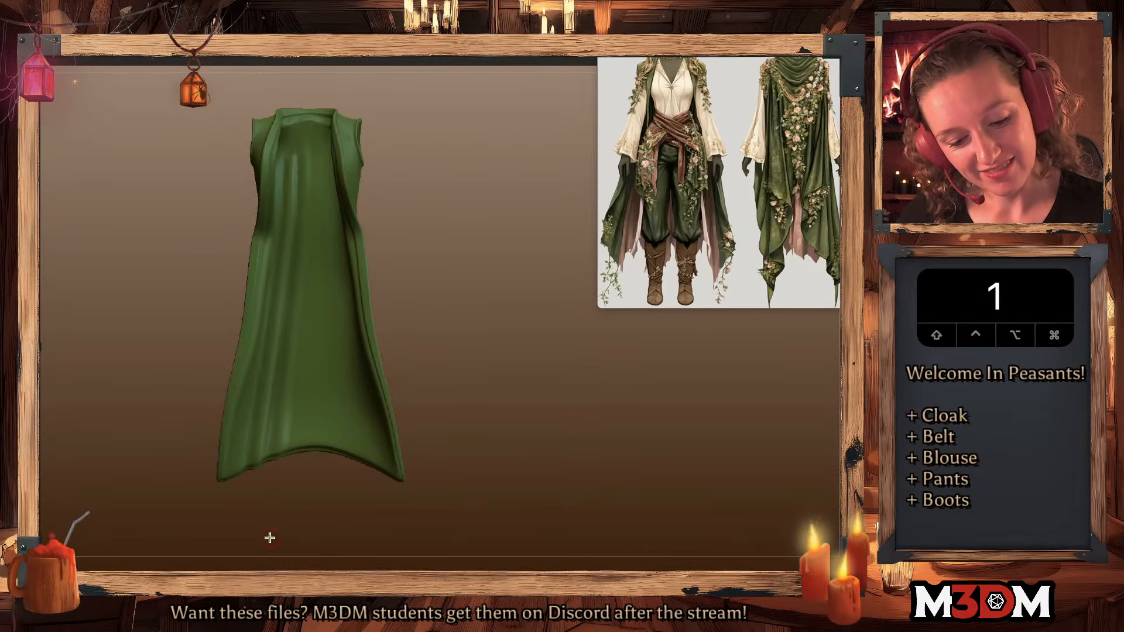
left_click_drag(276, 453, 297, 342, "alt")
left_click(309, 243)
key("1")
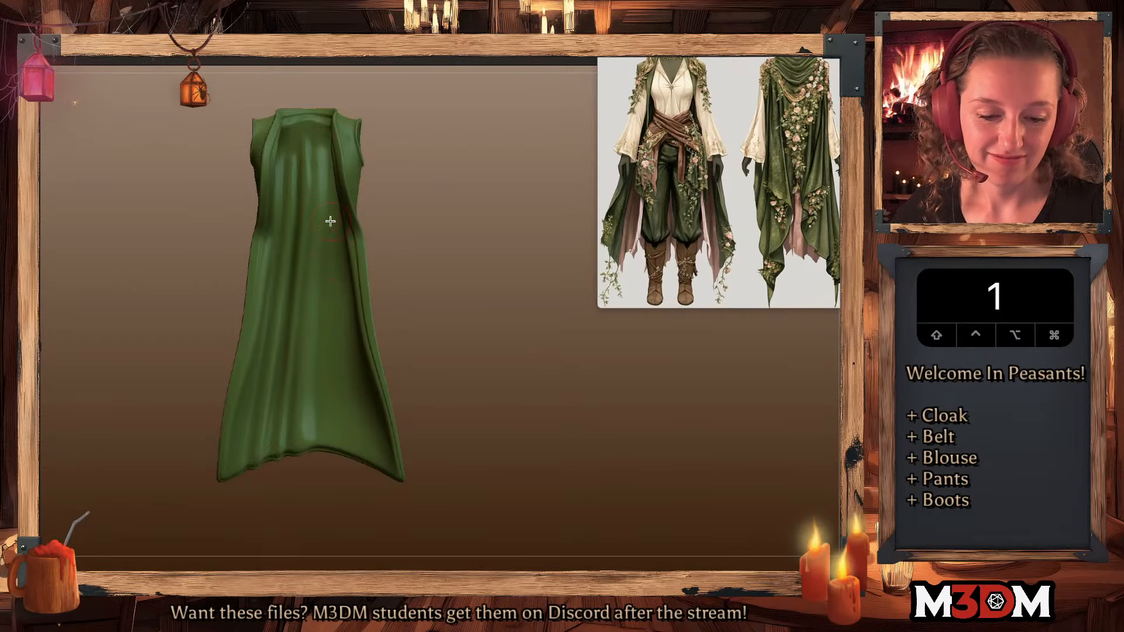
left_click_drag(329, 141, 317, 529, "alt")
left_click_drag(320, 459, 328, 234)
key("1")
- Try a long fold down the cloak's outer back from the shoulder to the hem and undo it
left_click_drag(427, 257, 509, 315)
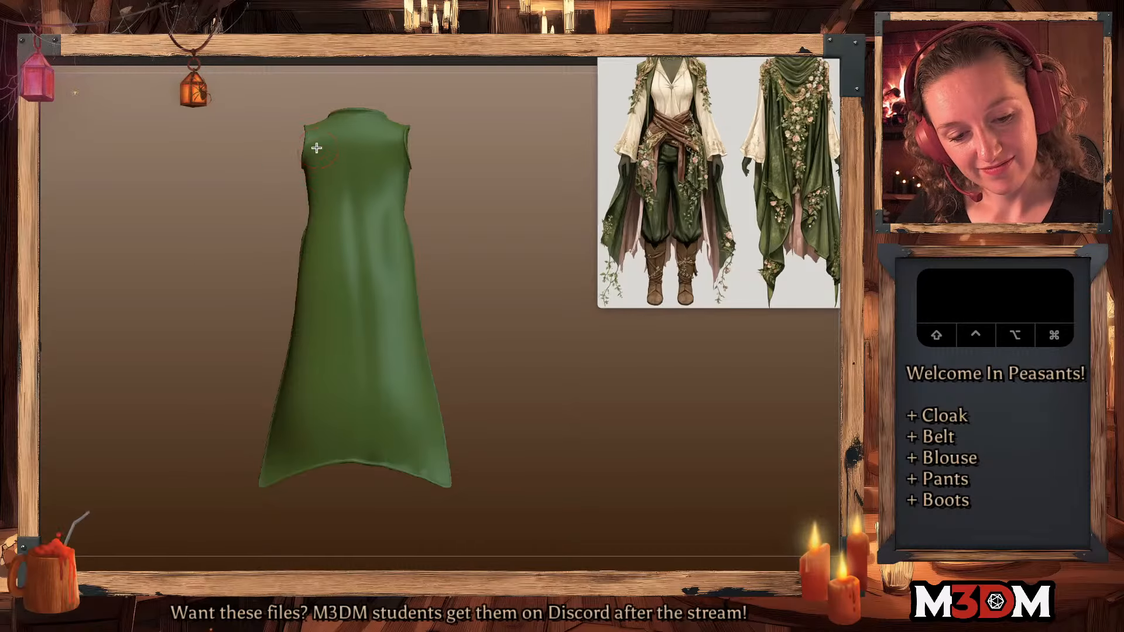
left_click_drag(315, 147, 267, 553)
right_click(443, 363)
key("super+z")
key("super+z")
- Examine the cloak's back in isolation and together with the full outfit
left_click_drag(567, 356, 536, 367, "alt")
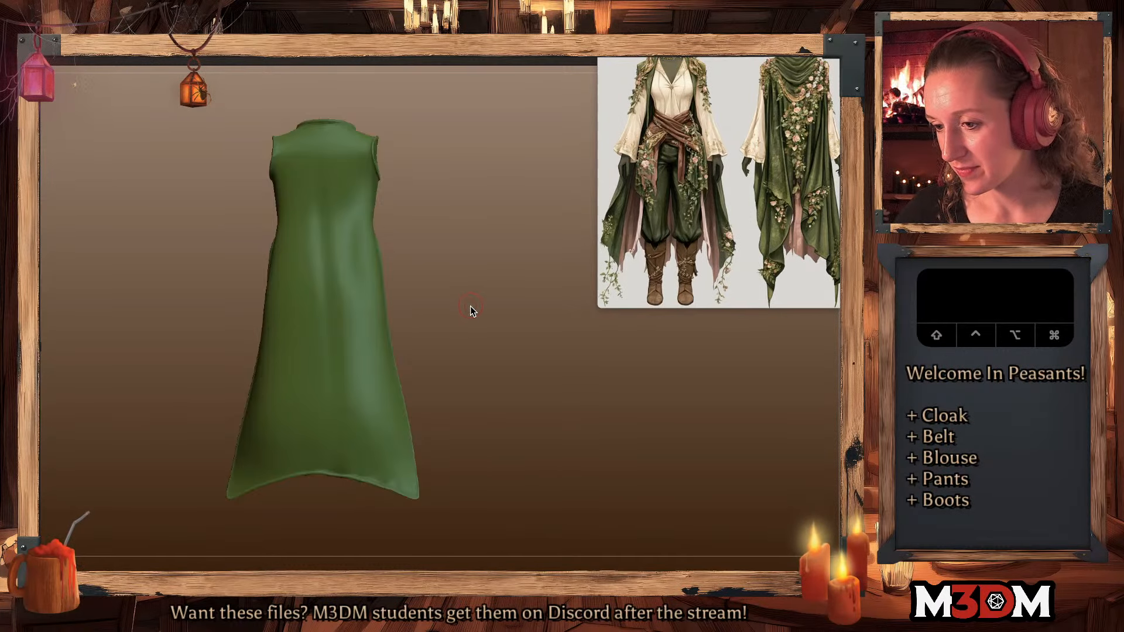
mouse_move(476, 306)
left_mouse_down()
mouse_move(469, 335)
mouse_move(485, 316)
left_mouse_up()
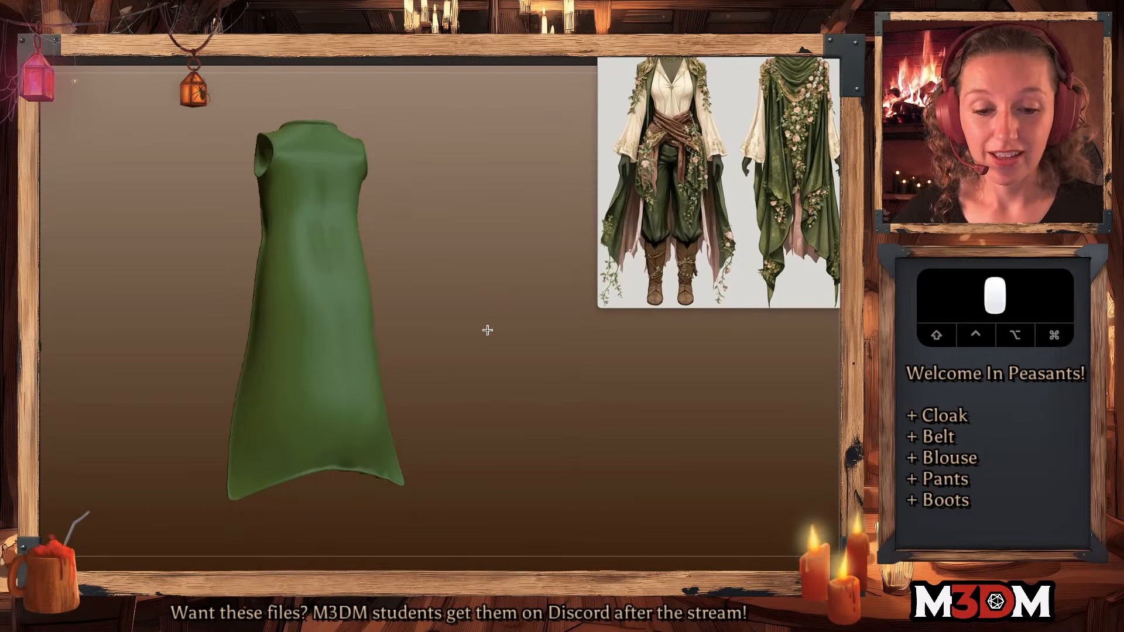
left_click_drag(486, 328, 487, 332)
left_click_drag(425, 249, 422, 248)
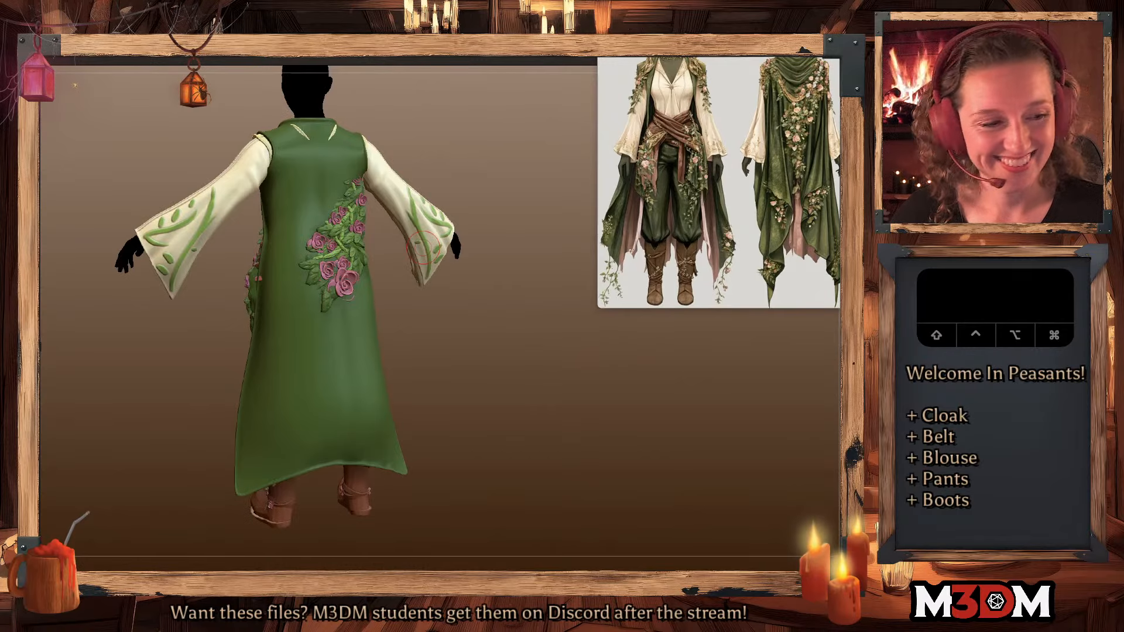
left_click_drag(427, 369, 381, 495, "alt")
- Adjust the brush's draw size and sculpt diagonal folds from the shoulder across the cloak's upper back
key("space")
left_click(235, 284)
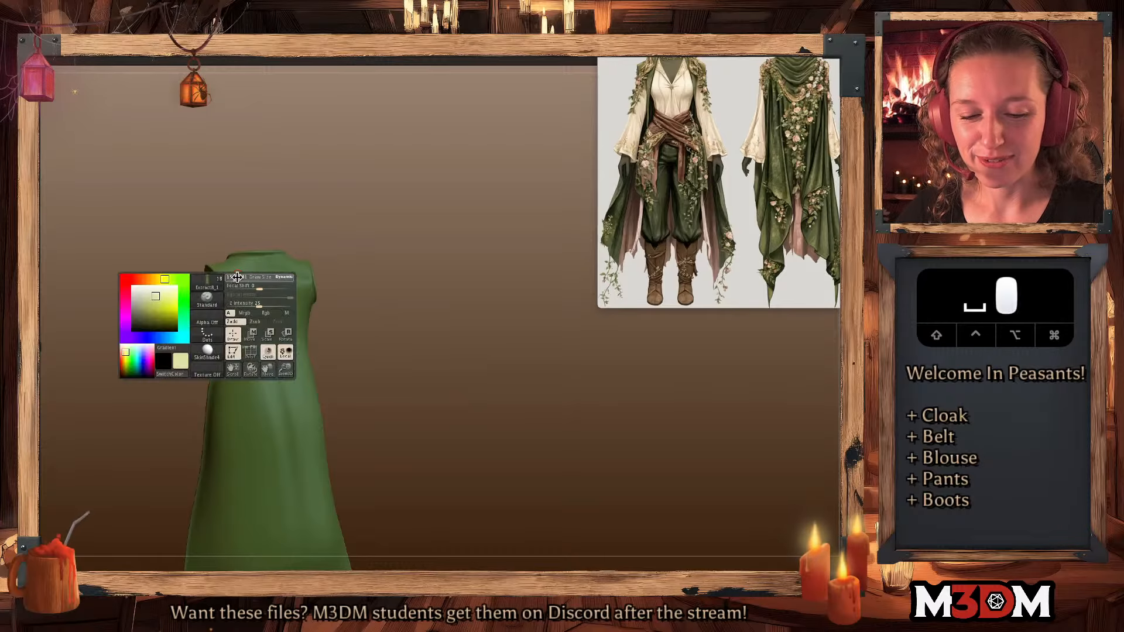
left_click_drag(361, 204, 351, 220)
key("space")
left_click(347, 224)
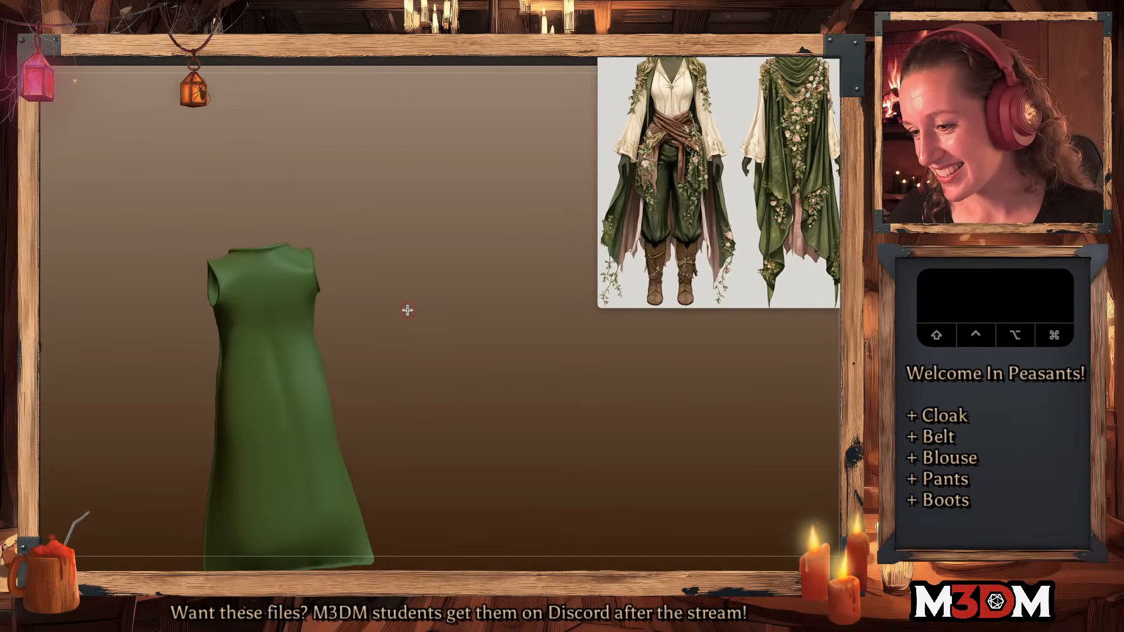
left_click_drag(412, 301, 411, 301)
key("shift+f")
key("shift+f")
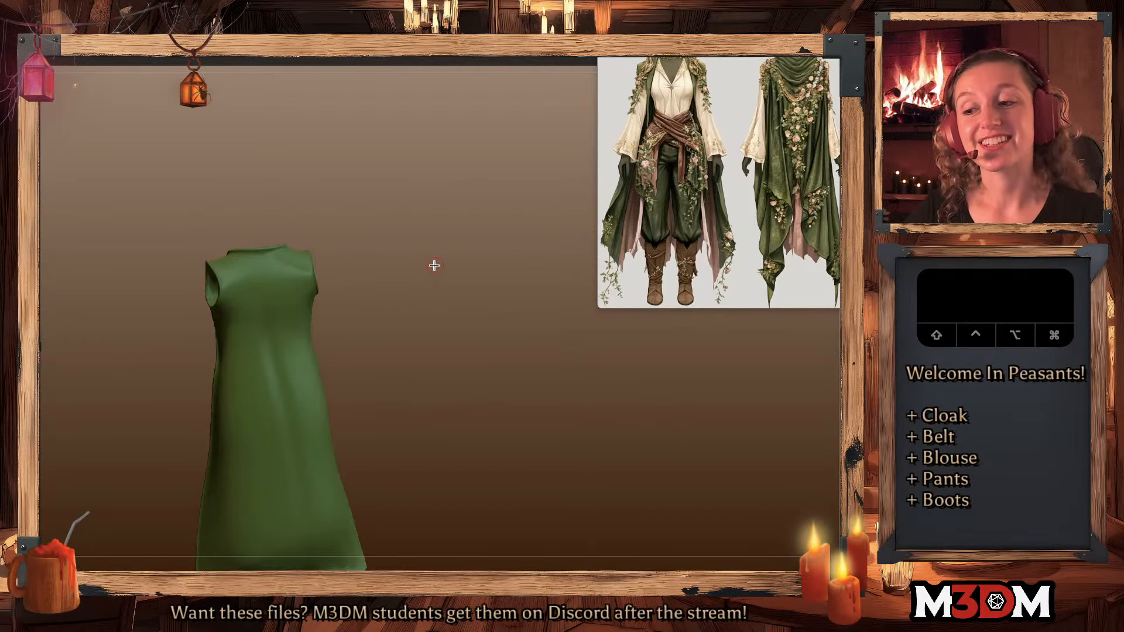
left_click_drag(431, 315, 424, 270, "alt")
left_click_drag(232, 249, 301, 291)
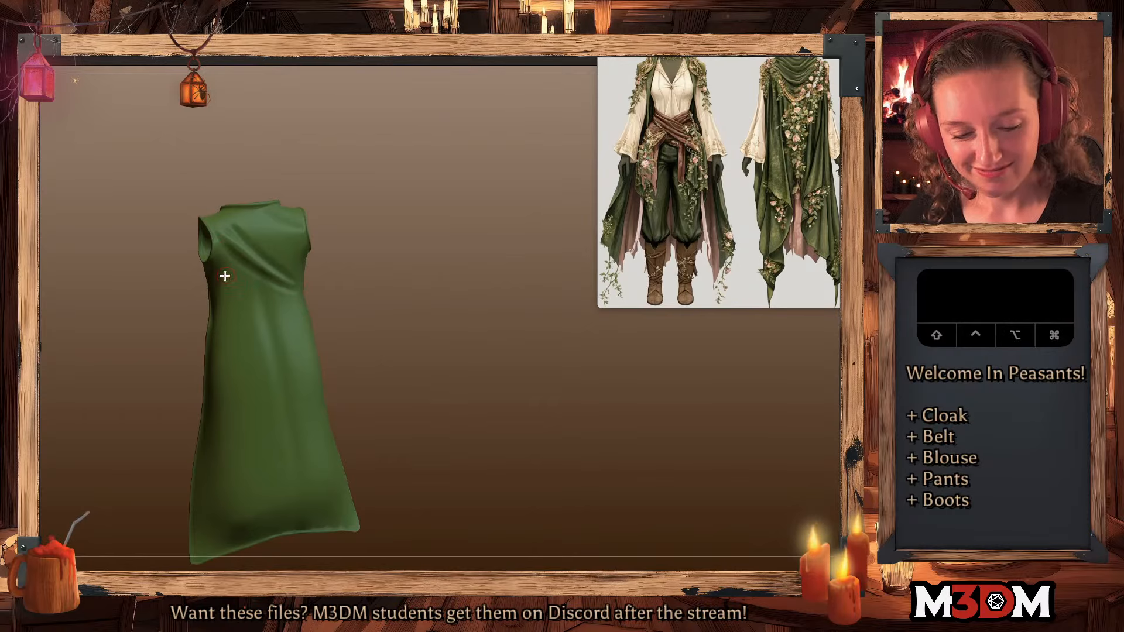
- Sculpt long vertical folds down the outer back on the side nearest the armhole, undoing the last stroke
mouse_move(399, 306)
left_mouse_down()
mouse_move(414, 321)
mouse_move(388, 377)
mouse_move(410, 355)
mouse_move(453, 352)
left_mouse_up()
key("space")
left_click_drag(231, 316, 218, 441)
left_click_drag(243, 286, 218, 503, "alt")
key("space")
left_click(247, 291)
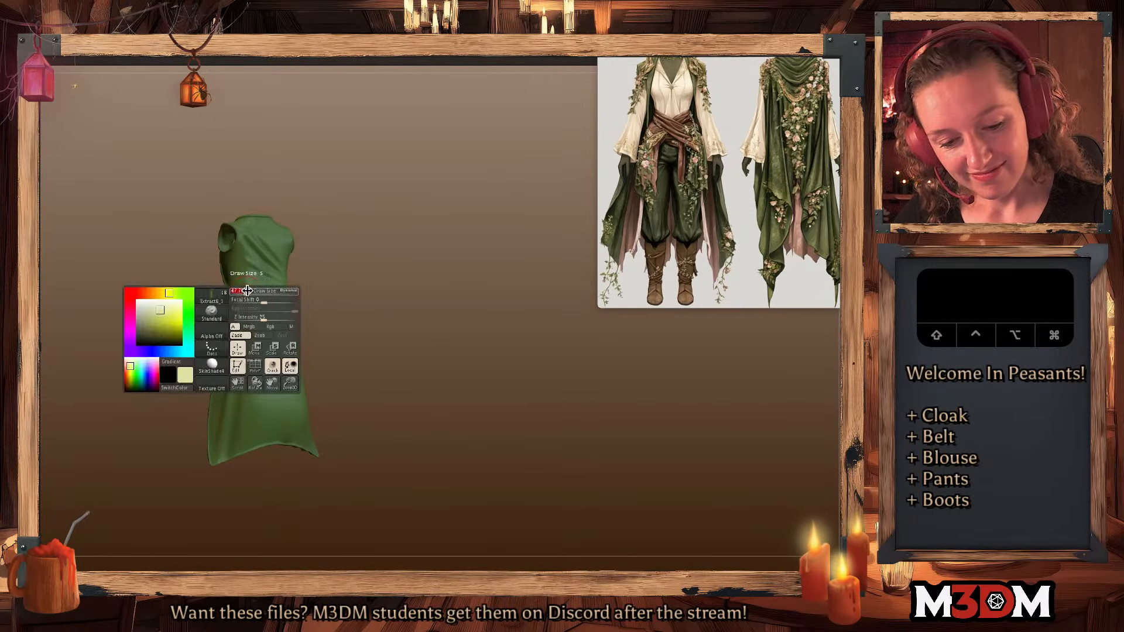
left_click_drag(248, 298, 243, 410)
left_click_drag(334, 339, 352, 338)
key("super+z")
- Sculpt more long vertical folds across the rest of the cloak's outer back down to the hem
mouse_move(255, 301)
left_mouse_down()
mouse_move(240, 403)
mouse_move(272, 404)
mouse_move(258, 410)
left_mouse_up()
left_click_drag(359, 346, 378, 332)
left_click_drag(270, 277, 288, 499, "alt")
mouse_move(286, 313)
left_mouse_down()
mouse_move(304, 511)
mouse_move(315, 476)
left_mouse_up()
left_click_drag(289, 287, 327, 457, "alt")
key("1")
mouse_move(423, 358)
left_mouse_down()
mouse_move(383, 353)
mouse_move(460, 353)
left_mouse_up()
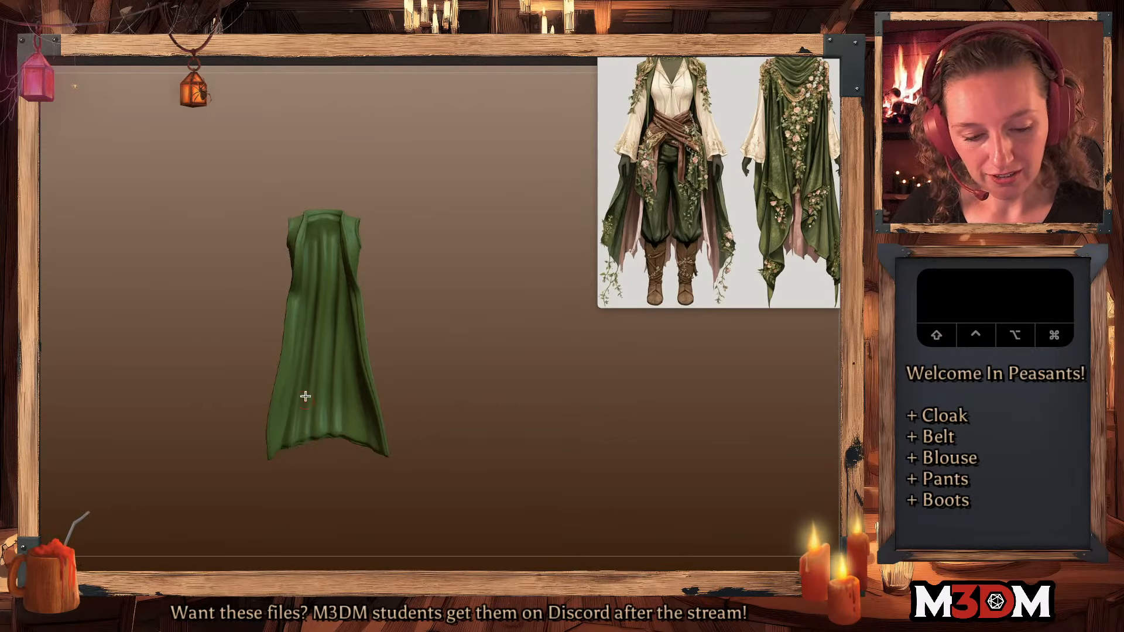
- Sculpt curved folds on the cloak's front panel beneath the armhole, undoing the last stroke
left_click_drag(508, 299, 454, 321)
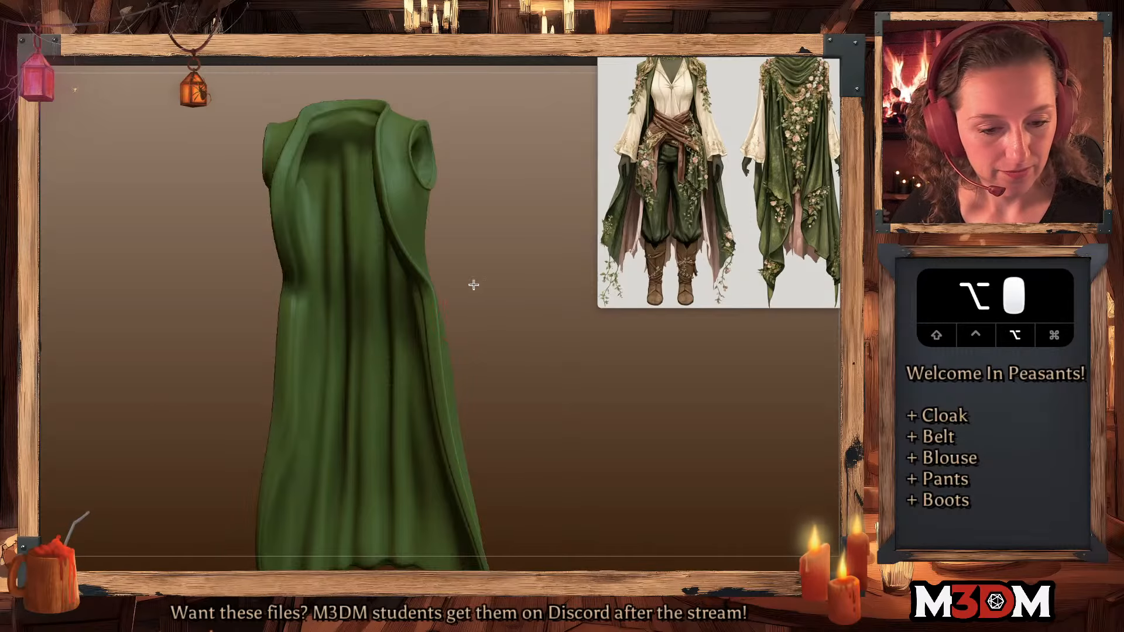
left_click_drag(472, 283, 387, 372, "alt")
mouse_move(386, 372)
left_mouse_down()
mouse_move(428, 323)
mouse_move(393, 357)
left_mouse_up()
right_click(393, 370)
left_click_drag(229, 291, 280, 329)
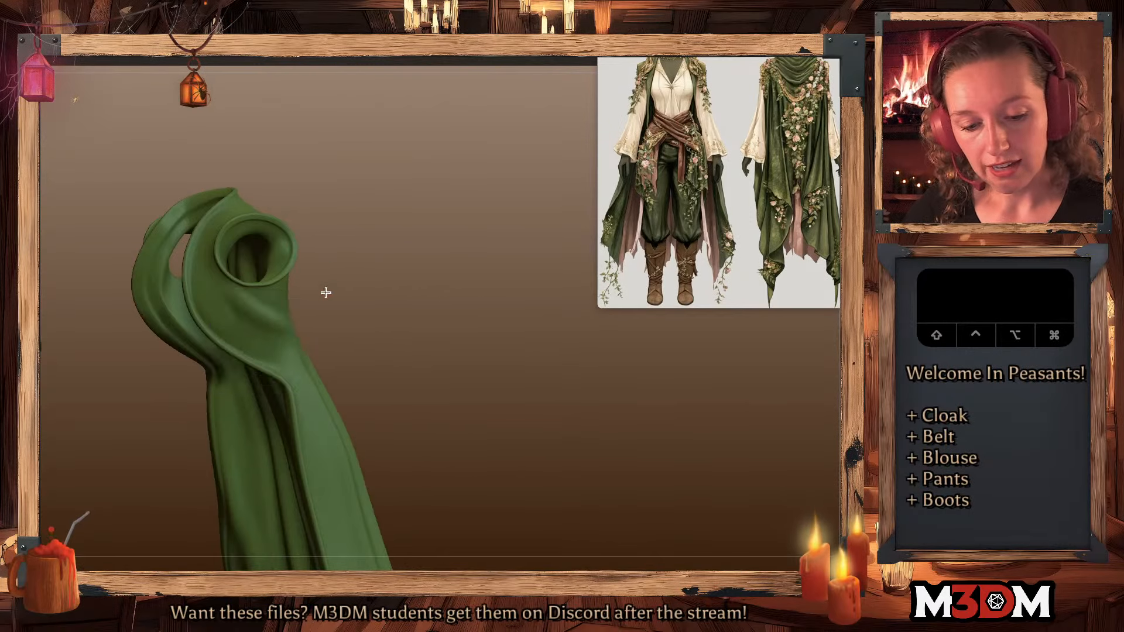
left_click_drag(326, 293, 269, 306)
right_click(262, 309)
key("super+z")
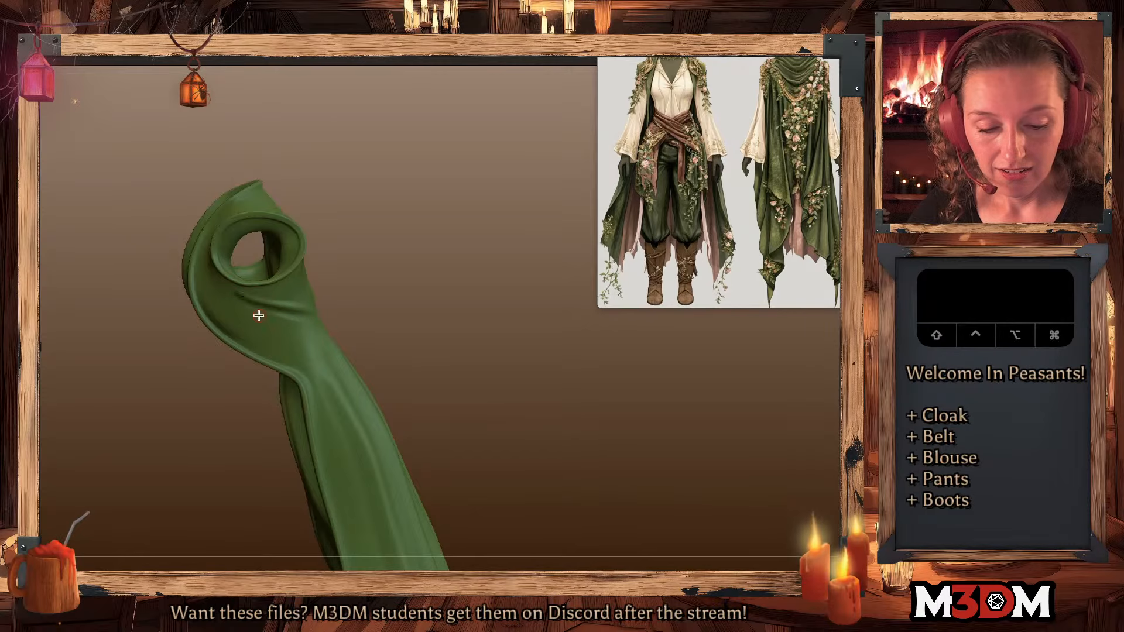
- Adjust the brush and add another draping fold around the armhole and shoulder of the cloak
key("space")
mouse_move(239, 319)
left_mouse_down()
mouse_move(319, 335)
mouse_move(318, 353)
left_mouse_up()
mouse_move(361, 289)
left_mouse_down()
mouse_move(404, 284)
mouse_move(339, 226)
mouse_move(261, 226)
left_mouse_up()
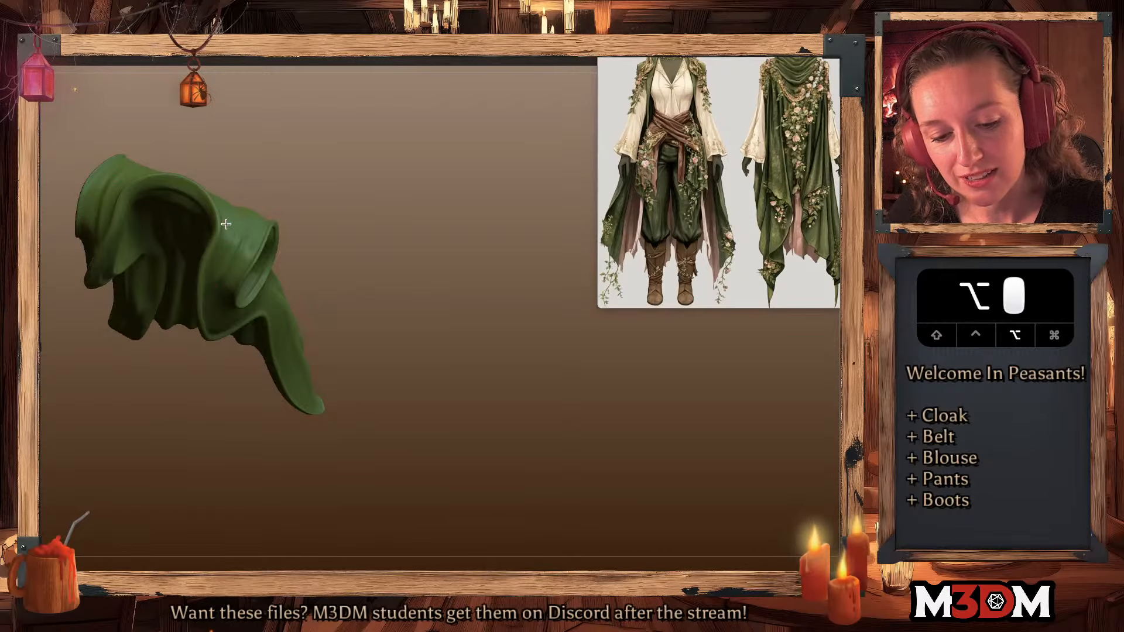
left_click_drag(380, 228, 416, 270)
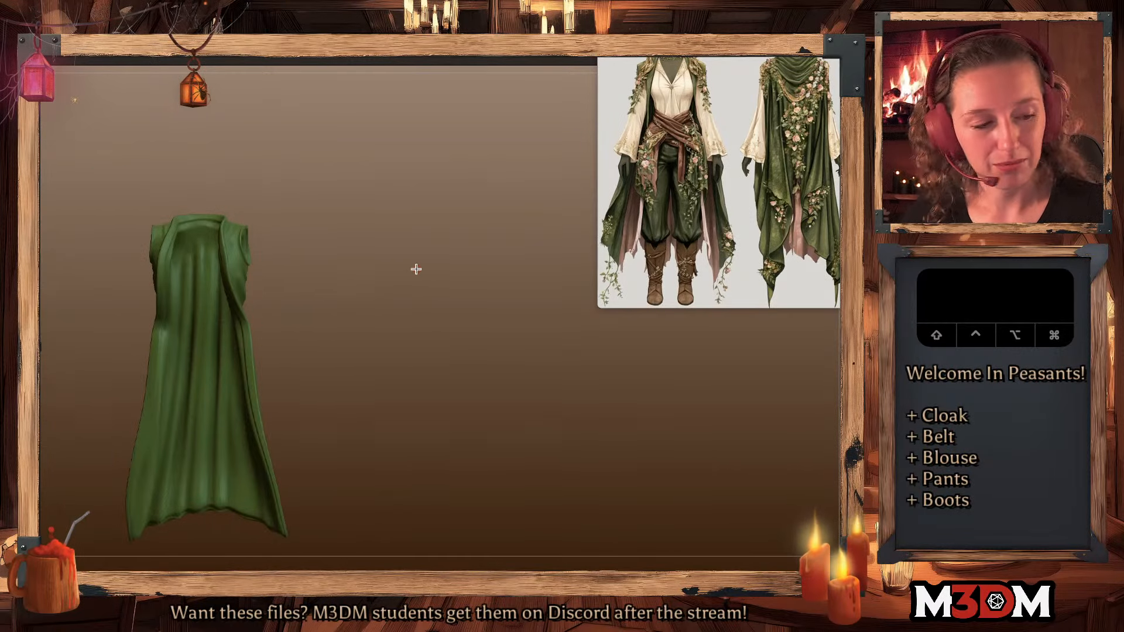
left_click_drag(437, 423, 577, 364, "alt")
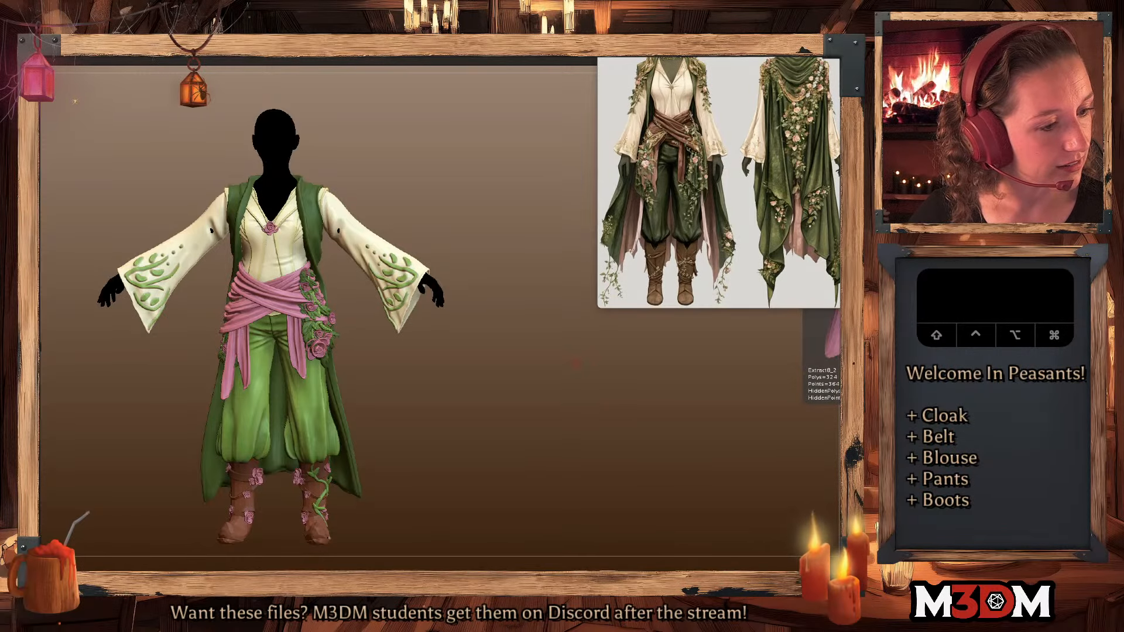
- Isolate the pink lining panel and give it real thickness
left_click(866, 362)
key("space")
left_click(466, 375)
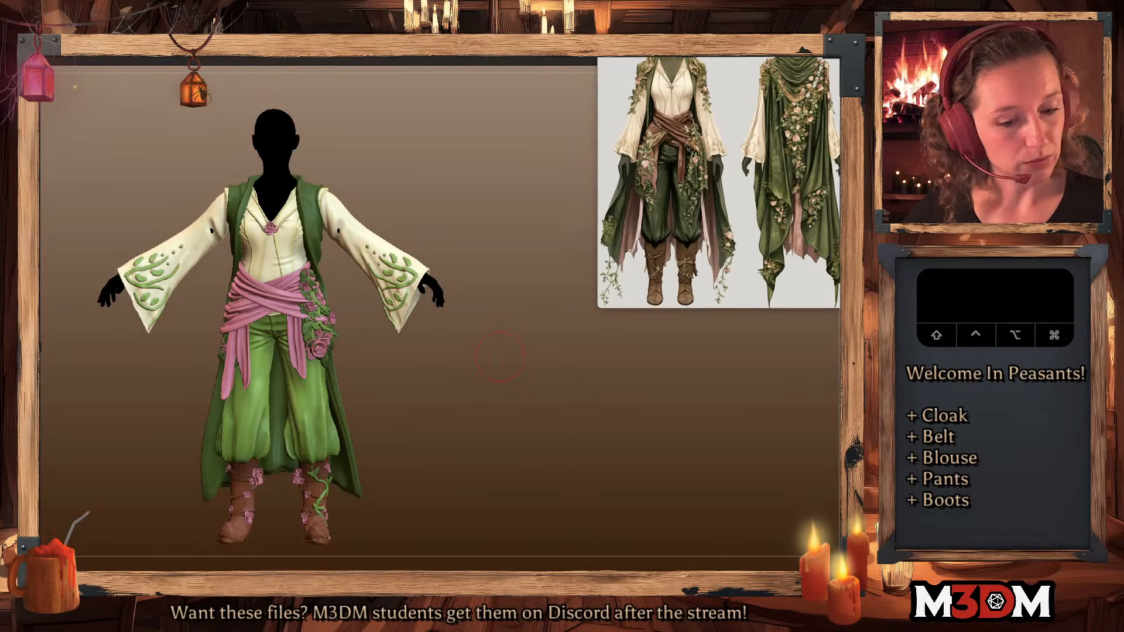
left_click_drag(500, 357, 514, 397)
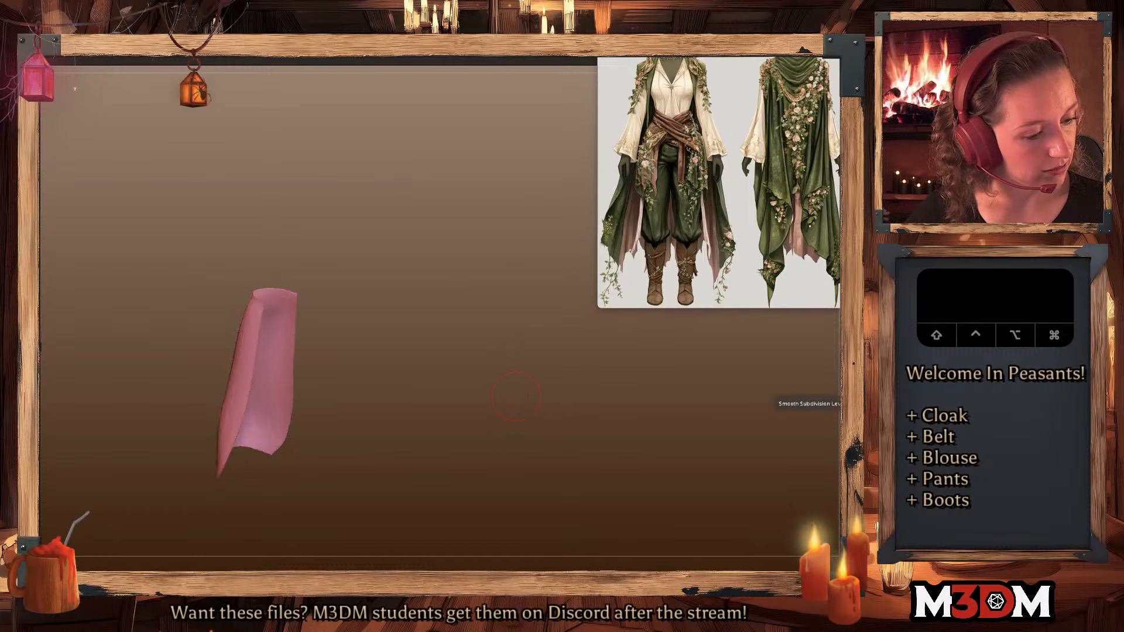
left_click(857, 409)
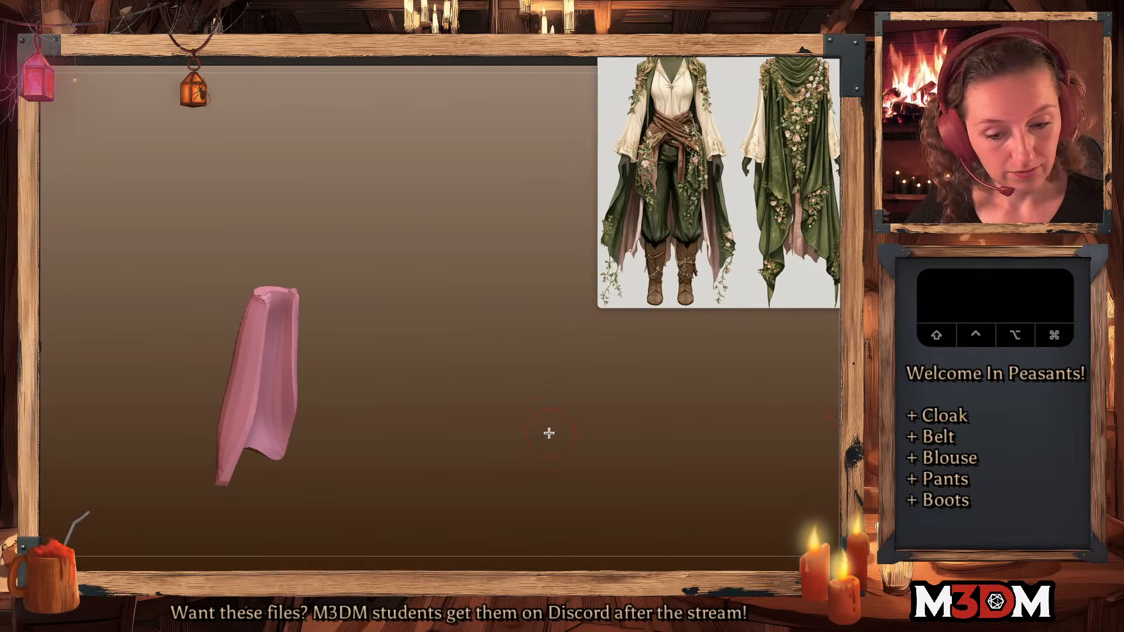
- Subdivide the isolated pink lining panel to a higher resolution for fold sculpting
key("super+d")
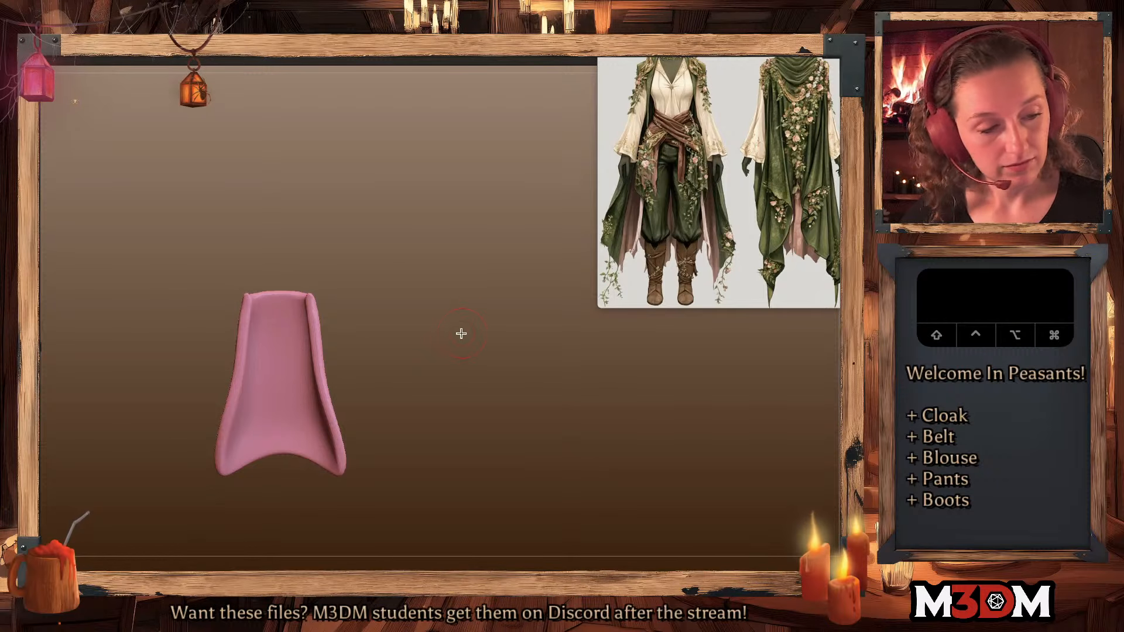
key("space")
left_click_drag(430, 243, 392, 269)
key("super+d")
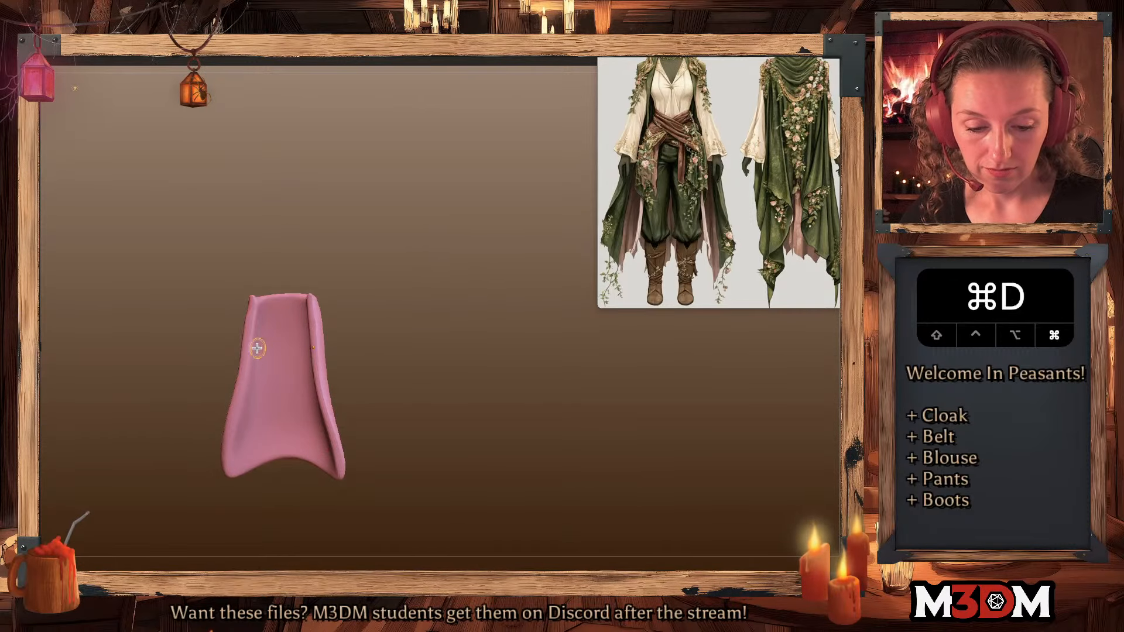
- Sculpt long vertical folds down the inner face of the pink lining, repeating the strokes to deepen them
left_click(238, 403, "alt")
key("1")
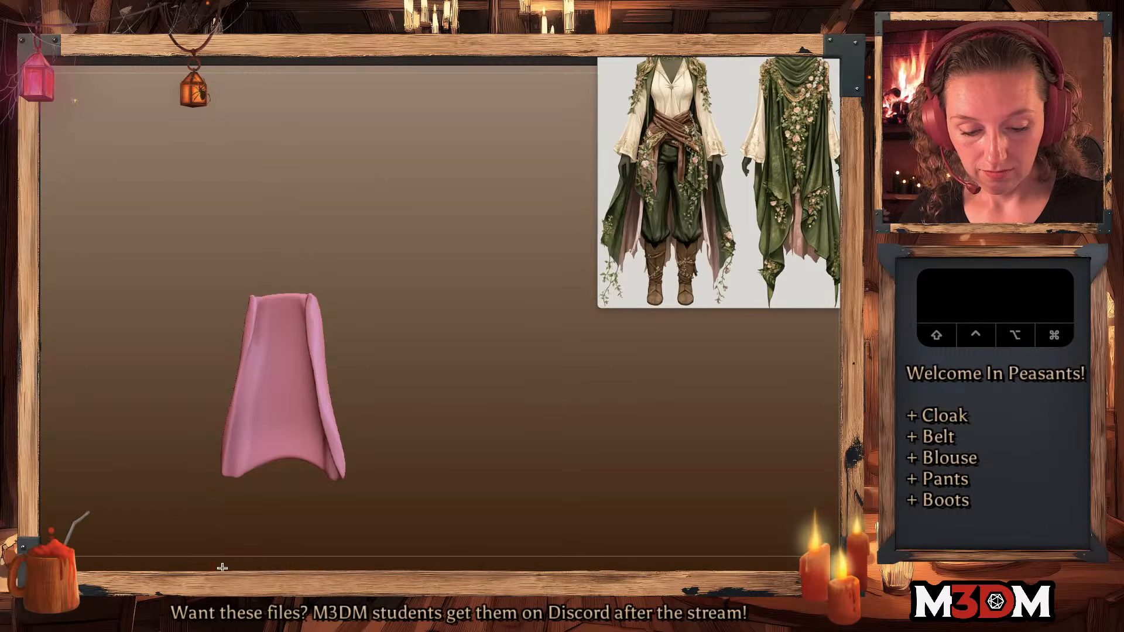
left_click(273, 337, "alt")
key("1")
key("1")
key("1")
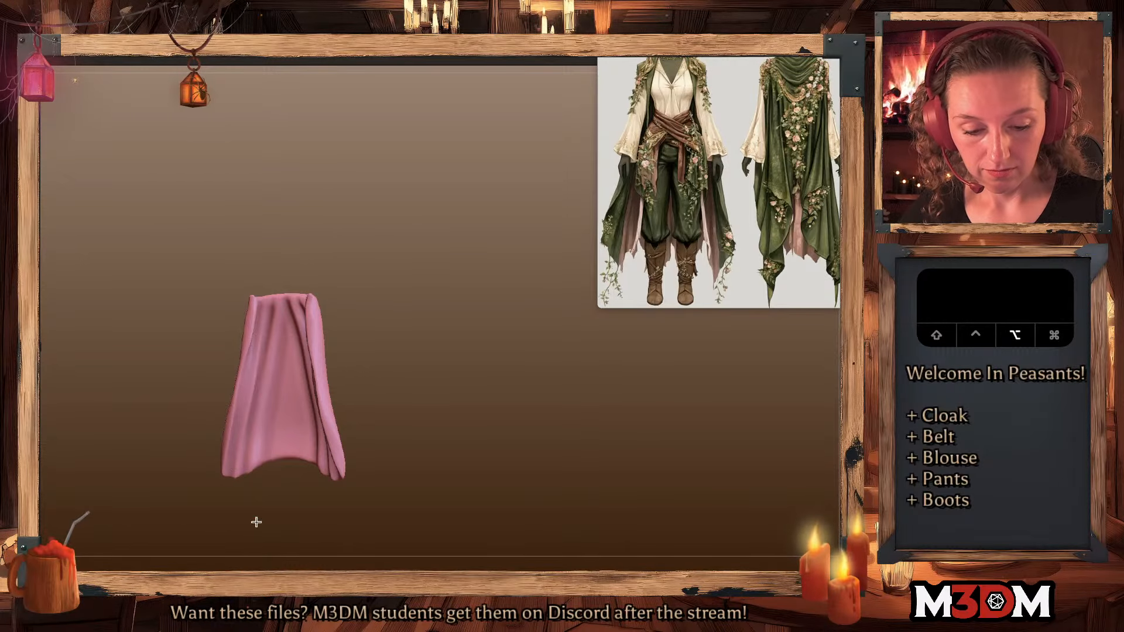
- Sculpt long vertical folds across the outer back face of the pink lining from its top edge to the hem
key("1")
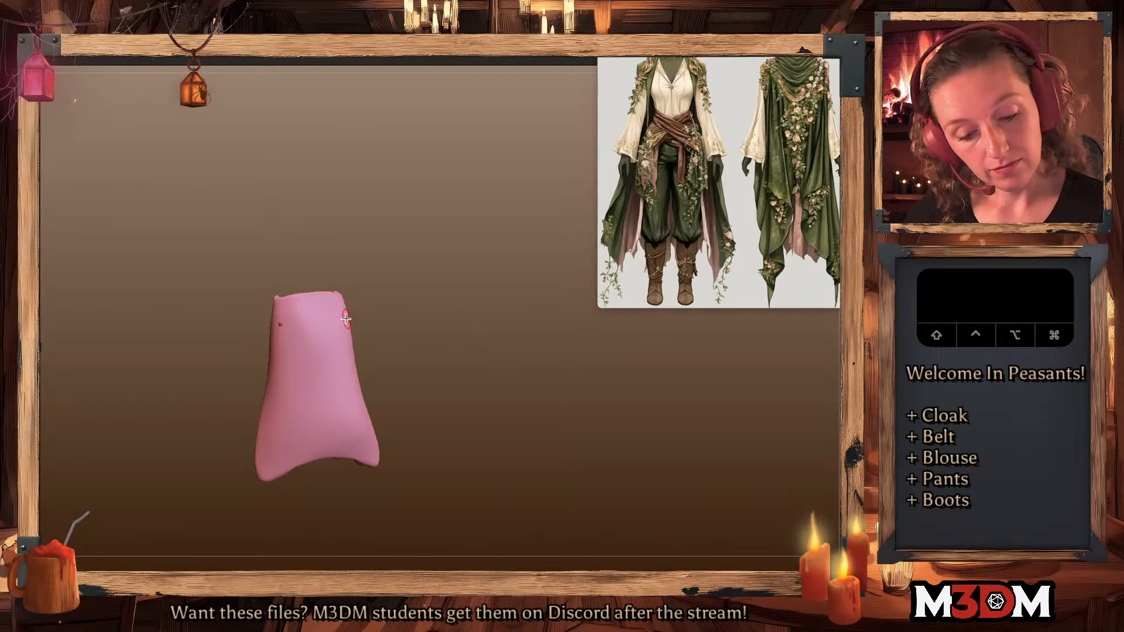
key("1")
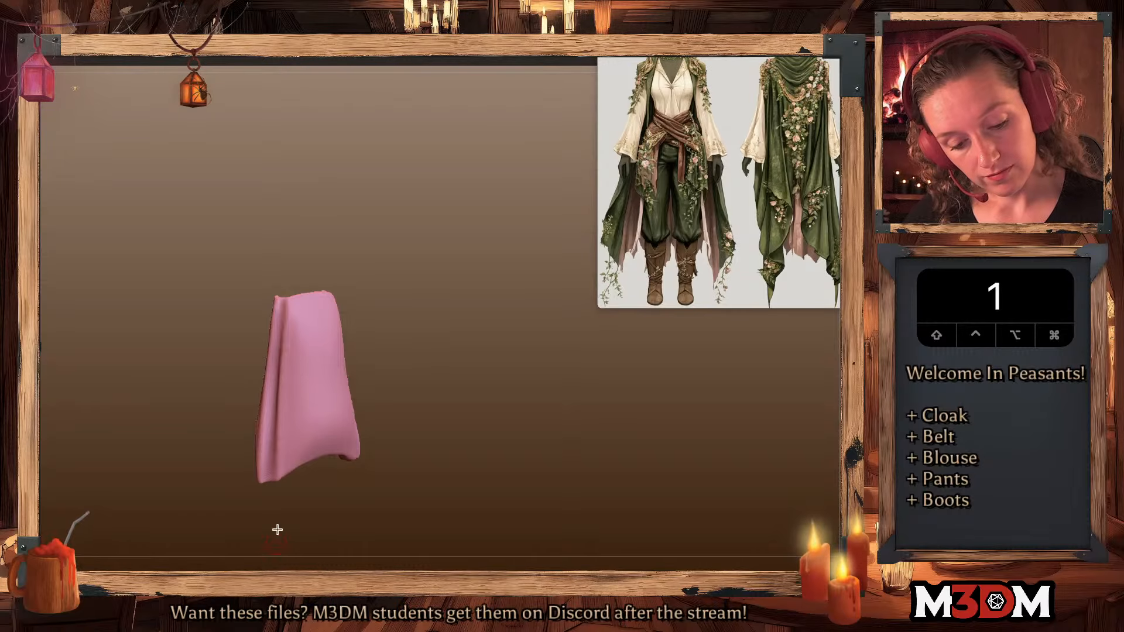
left_click_drag(277, 530, 311, 528)
left_click_drag(295, 355, 286, 416, "alt")
key("1")
mouse_move(294, 316)
left_mouse_down("alt")
mouse_move(282, 465)
mouse_move(295, 468)
left_mouse_up("alt")
key("1")
left_click_drag(312, 341, 306, 456, "alt")
left_click_drag(398, 381, 415, 377)
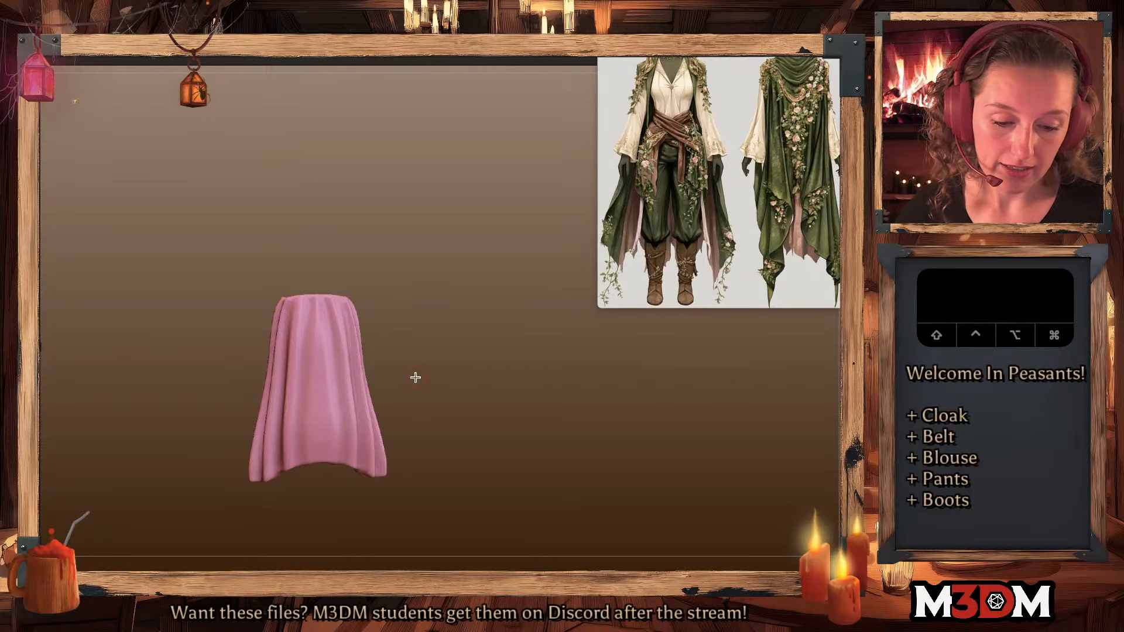
left_click(308, 394)
key("1")
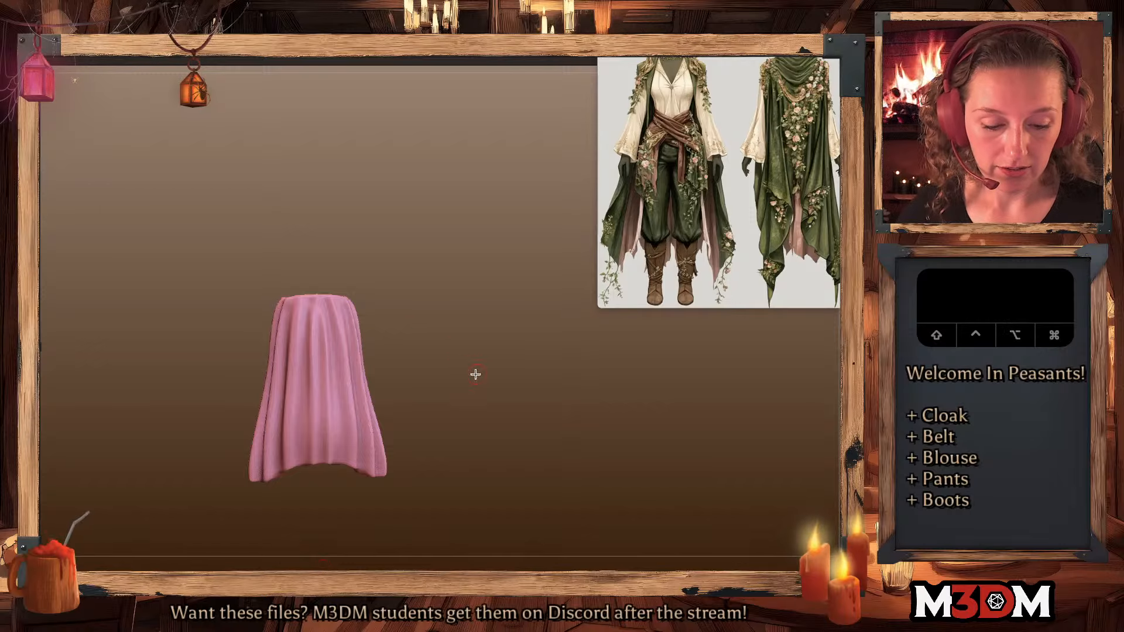
- Pull the lining's two lower hem corners down so the hem arches more strongly
left_click_drag(607, 435, 561, 343, "alt")
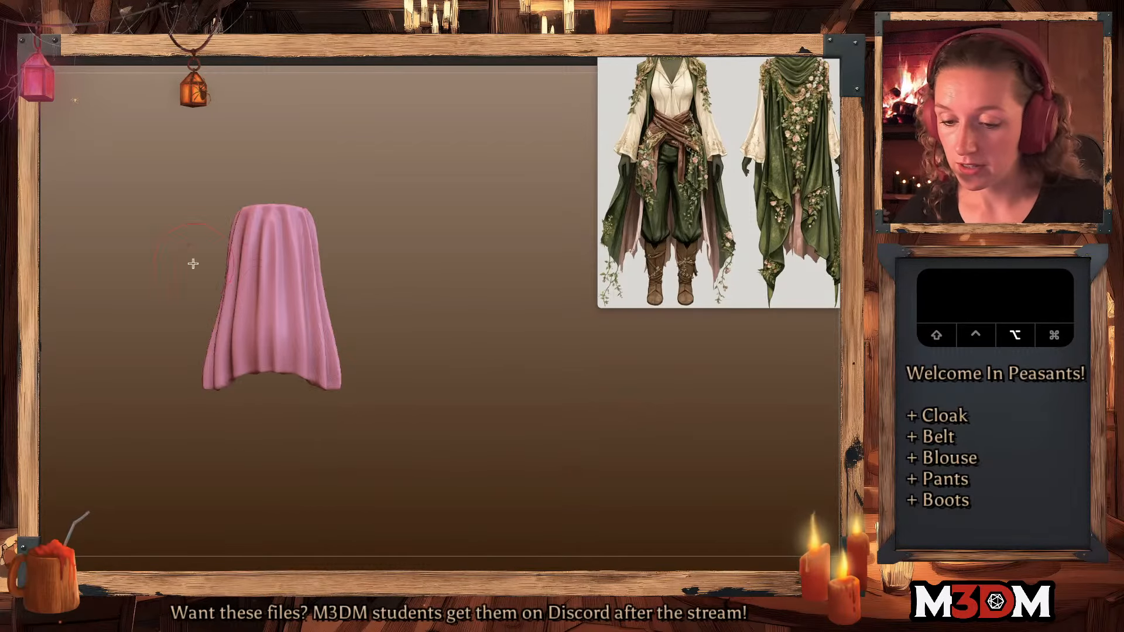
left_click_drag(344, 388, 339, 429)
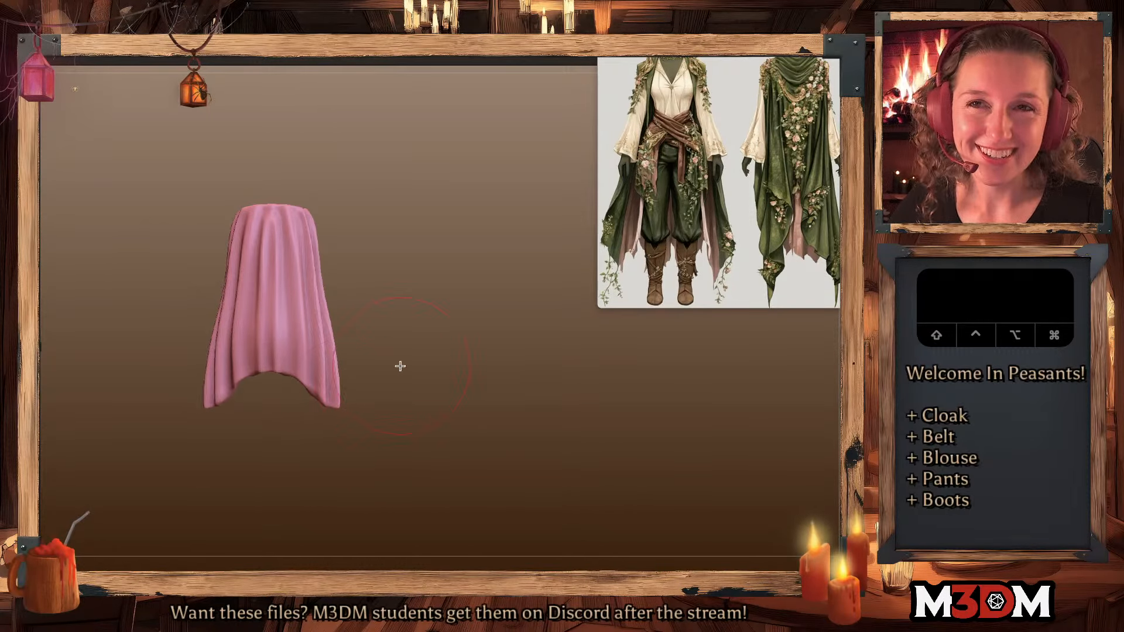
mouse_move(481, 407)
left_mouse_down()
mouse_move(466, 403)
mouse_move(473, 392)
left_mouse_up()
- With the full outfit in side view, pull the cloak's lower back outward so it flares behind the legs and covers the lining
left_click_drag(345, 306, 352, 264)
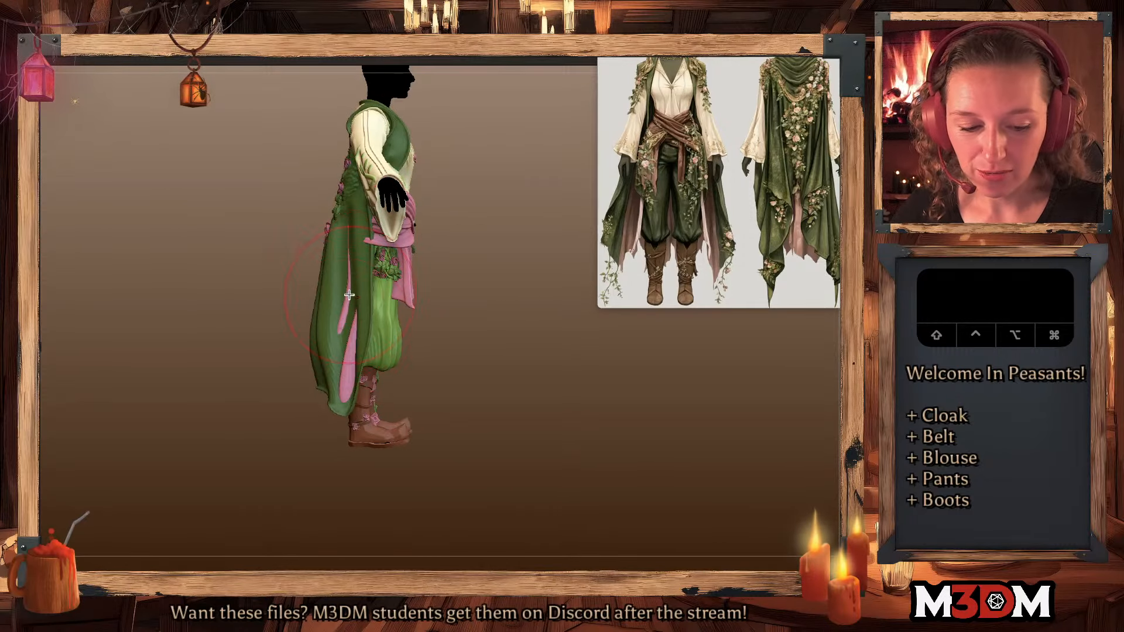
left_click_drag(348, 310, 346, 328, "alt")
mouse_move(347, 368)
left_mouse_down("alt")
mouse_move(349, 392)
mouse_move(264, 388)
left_mouse_up("alt")
left_click(321, 350, "alt")
left_click_drag(344, 378, 311, 406)
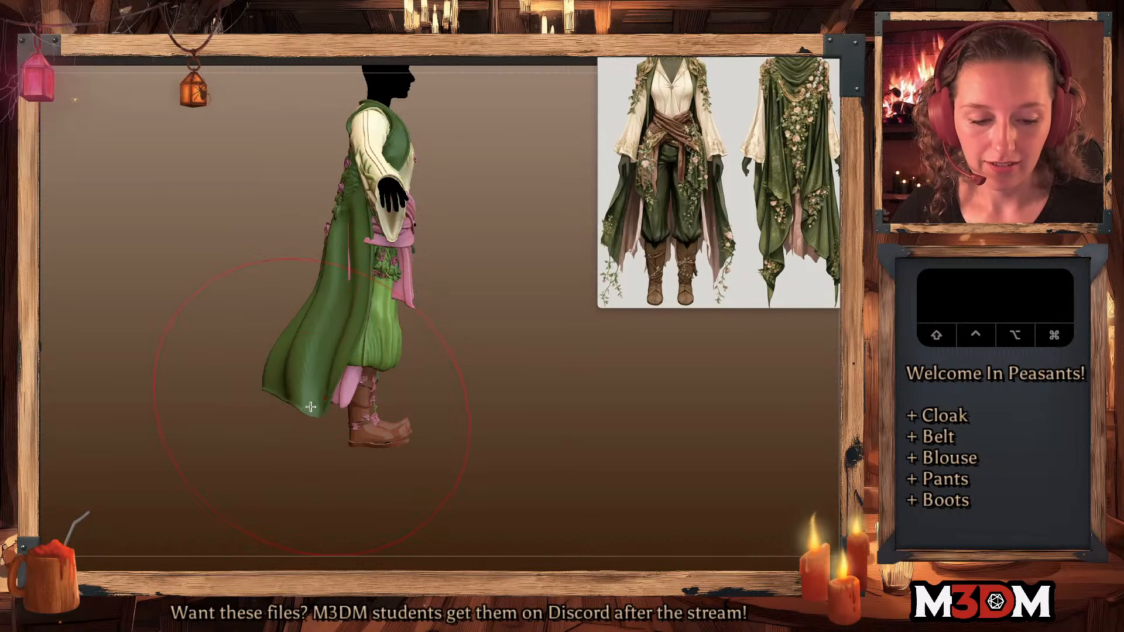
- Shape the lower sides of the pink lining outward to follow the cloak's flared front edges
left_click_drag(553, 375, 515, 354, "shift")
key("space")
mouse_move(468, 386)
left_mouse_down()
mouse_move(517, 409)
mouse_move(411, 398)
left_mouse_up()
key("space")
mouse_move(383, 334)
left_mouse_down()
mouse_move(415, 321)
mouse_move(405, 326)
left_mouse_up()
left_click(379, 410, "alt")
key("shift+f")
key("shift+f")
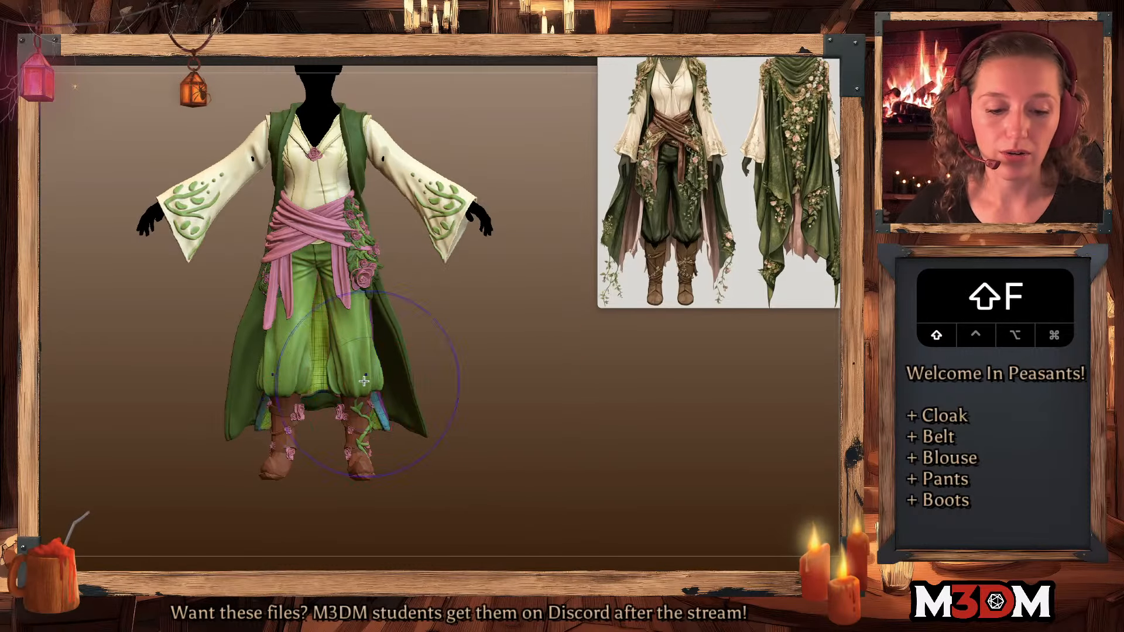
left_click_drag(378, 405, 398, 396)
left_click_drag(384, 354, 386, 347)
left_click(464, 416)
- Isolate the lining and sculpt more long folds down its inner face, undoing one stroke
key("space")
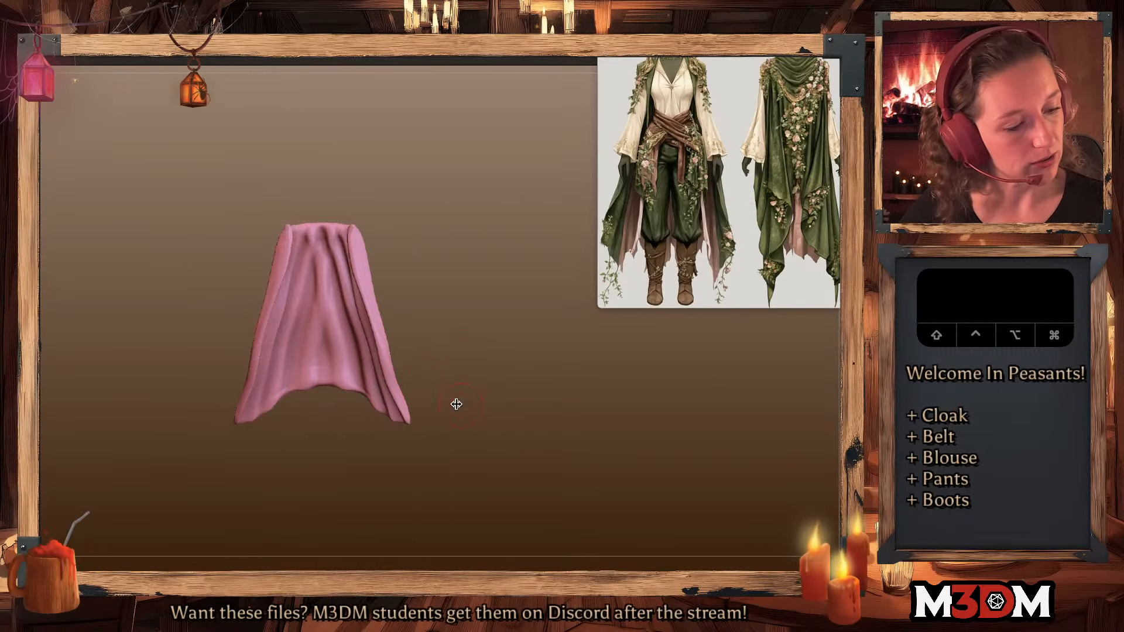
key("space")
key("space")
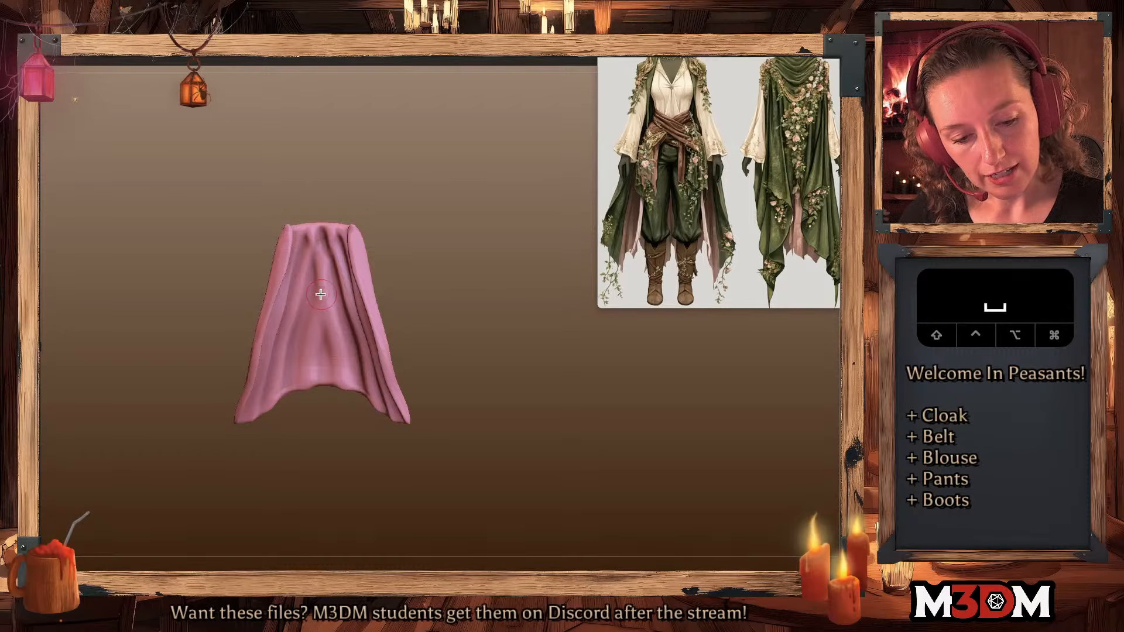
mouse_move(310, 381)
left_mouse_down("alt")
mouse_move(324, 251)
mouse_move(341, 423)
left_mouse_up("alt")
key("1")
key("super+z")
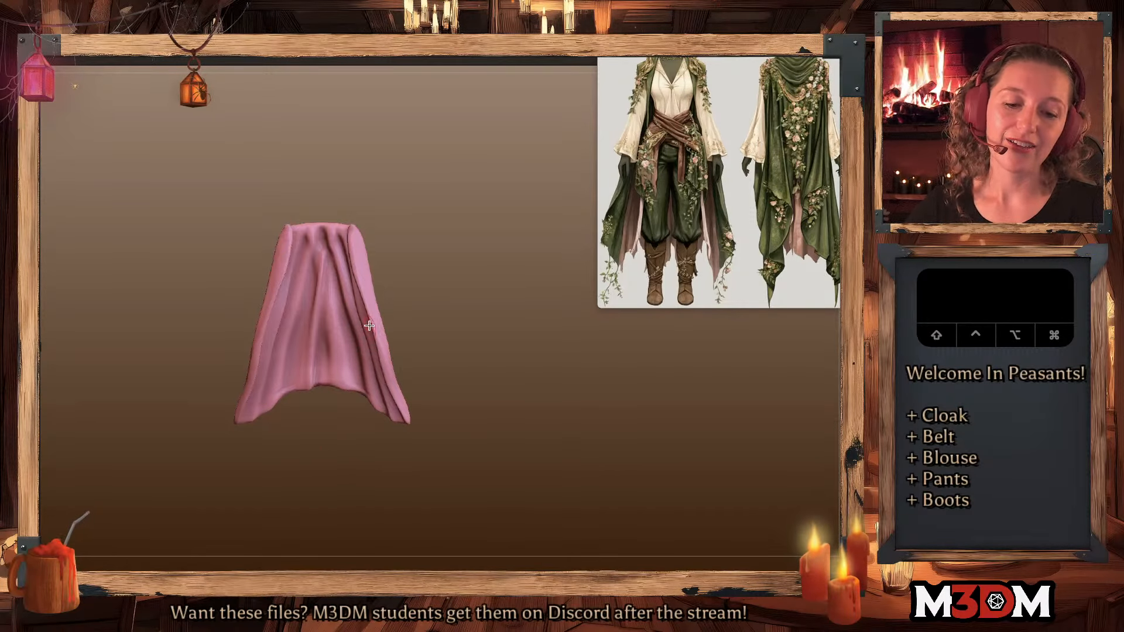
left_click_drag(331, 255, 335, 388)
left_click_drag(312, 294, 303, 387, "alt")
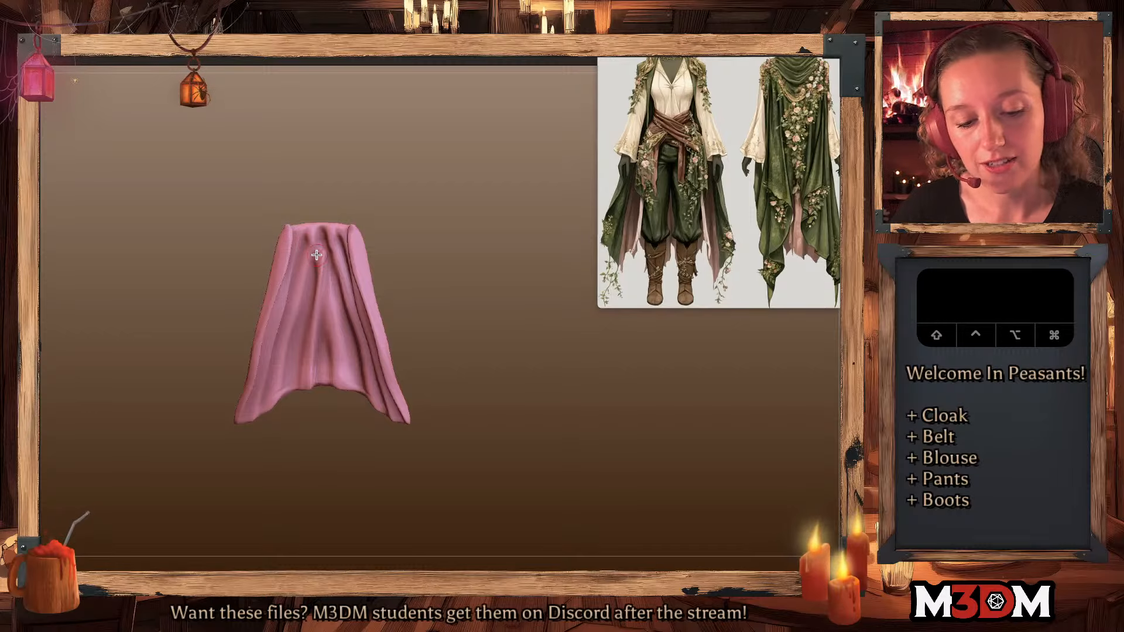
mouse_move(316, 255)
left_mouse_down("alt")
mouse_move(291, 436)
mouse_move(325, 272)
mouse_move(322, 386)
mouse_move(339, 455)
mouse_move(344, 344)
mouse_move(352, 388)
left_mouse_up("alt")
left_click_drag(398, 283, 381, 285)
left_click_drag(308, 299, 294, 370)
left_click_drag(311, 267, 286, 383, "alt")
left_click_drag(298, 253, 280, 363, "alt")
- Adjust the brush size and sculpt deeper folds down the outer face of the pink lining
left_click_drag(406, 294, 503, 310)
left_click_drag(285, 270, 302, 396, "alt")
left_click_drag(293, 250, 304, 392)
key("s")
left_click_drag(311, 301, 305, 302)
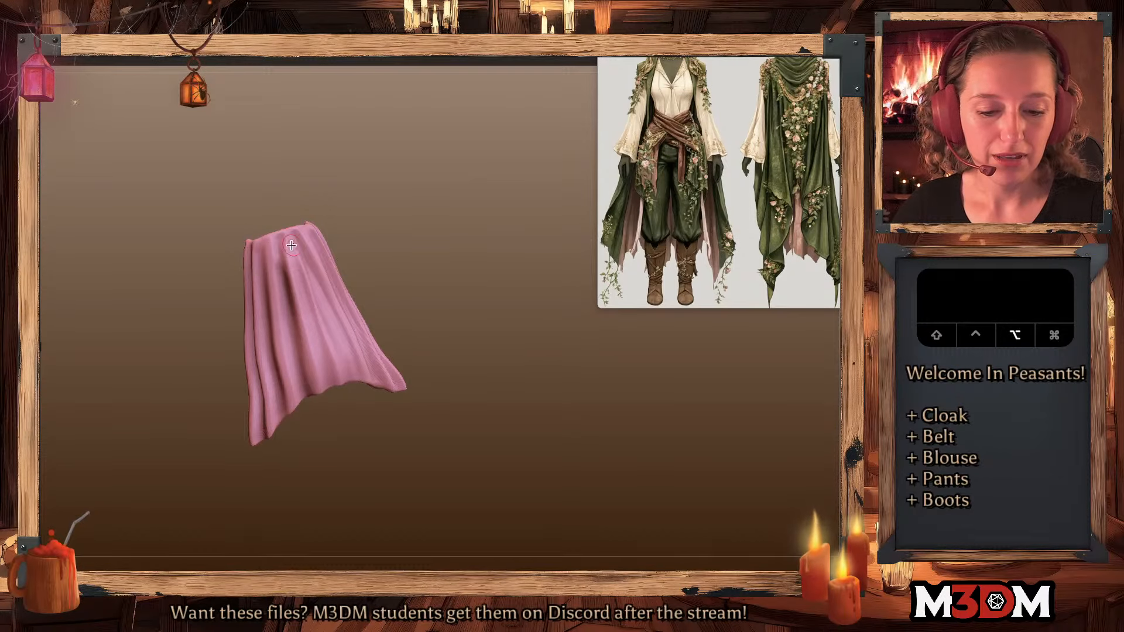
mouse_move(292, 246)
left_mouse_down("alt")
mouse_move(321, 373)
mouse_move(343, 376)
left_mouse_up("alt")
mouse_move(412, 281)
left_mouse_down()
mouse_move(351, 293)
mouse_move(352, 376)
left_mouse_up()
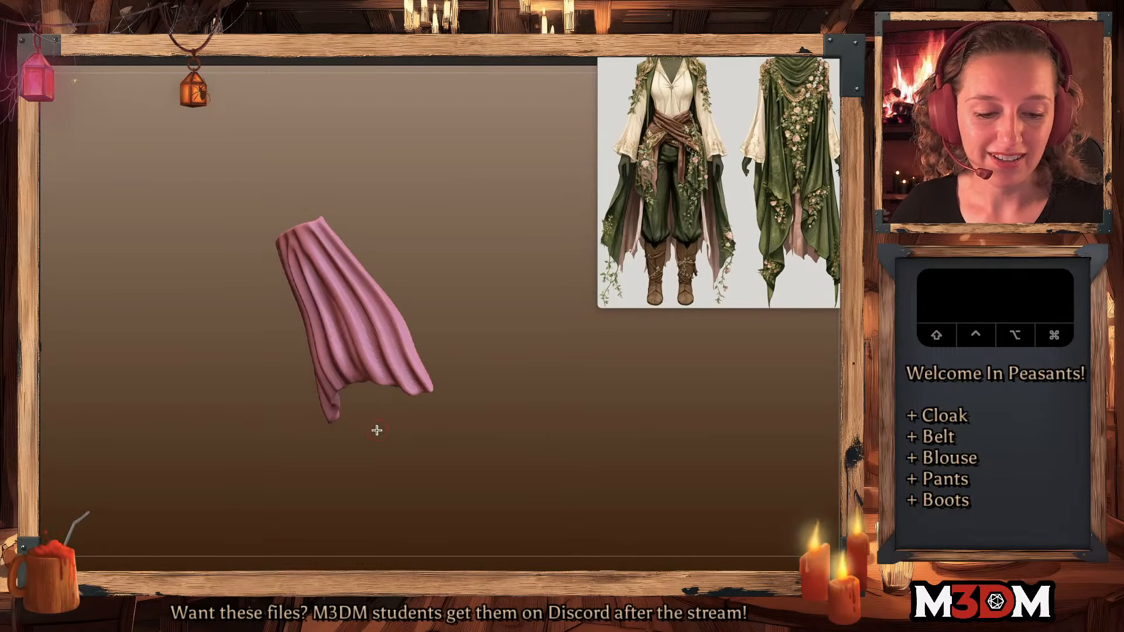
- Show the full outfit again and check from the front how the lining sits inside the cloak
left_click_drag(376, 430, 490, 366)
key("shift+s")
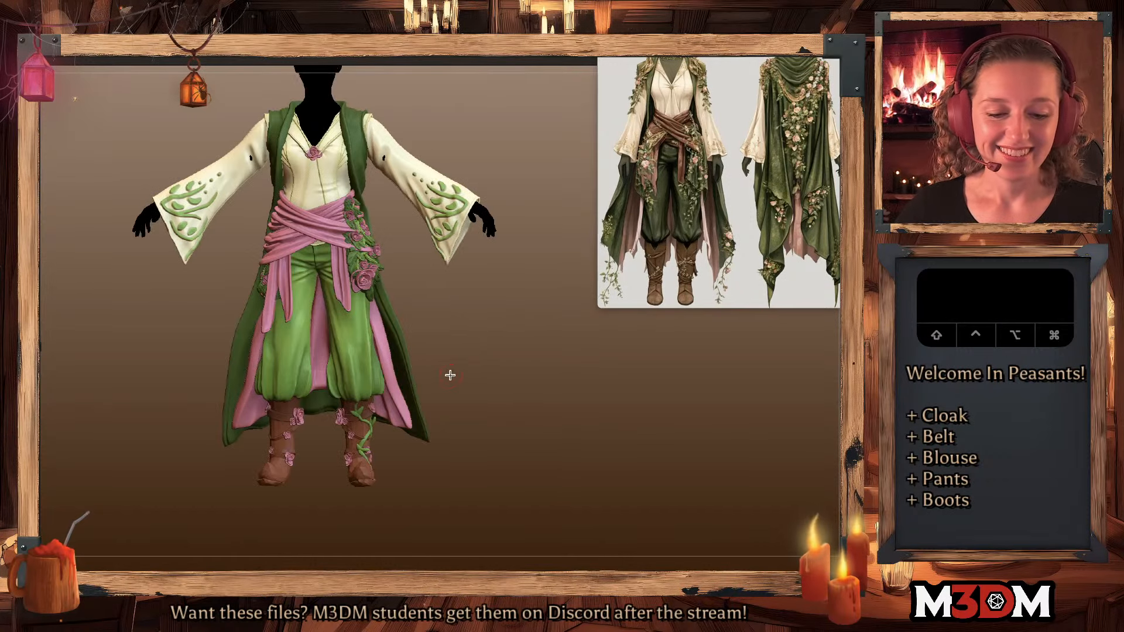
left_click(250, 397)
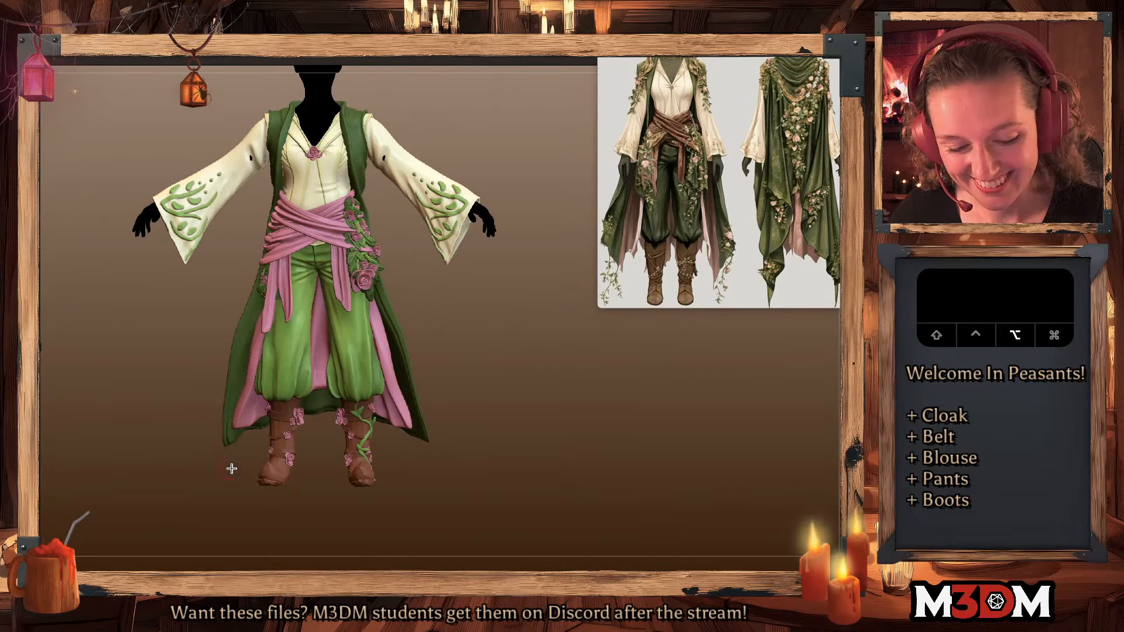
key("shift+f")
key("shift+f")
left_click_drag(534, 398, 516, 368, "alt")
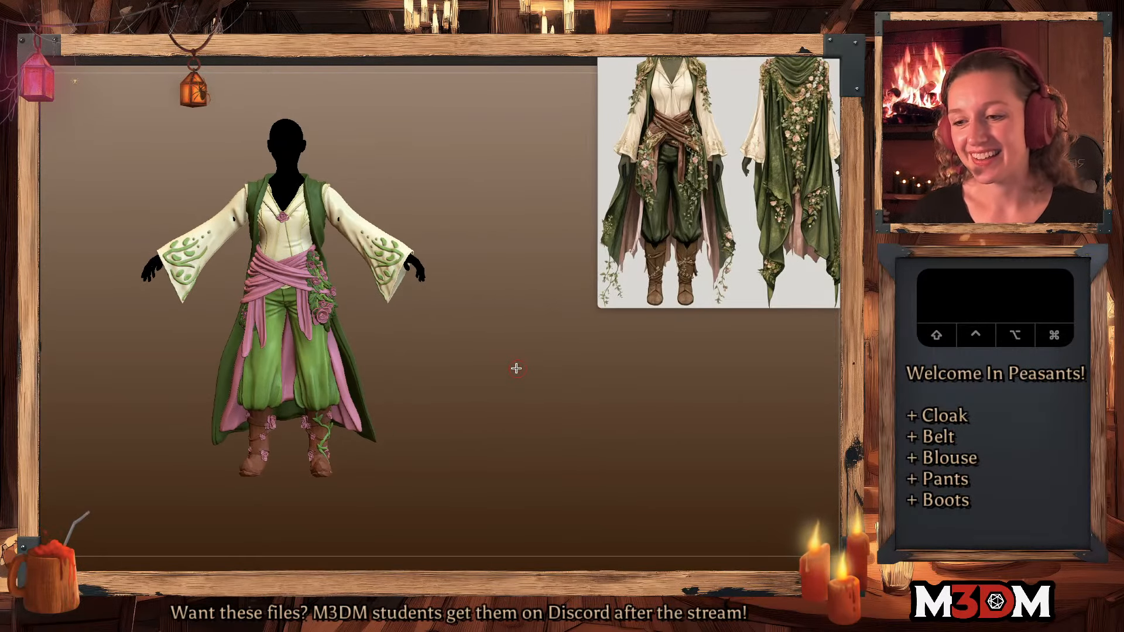
key("shift+f")
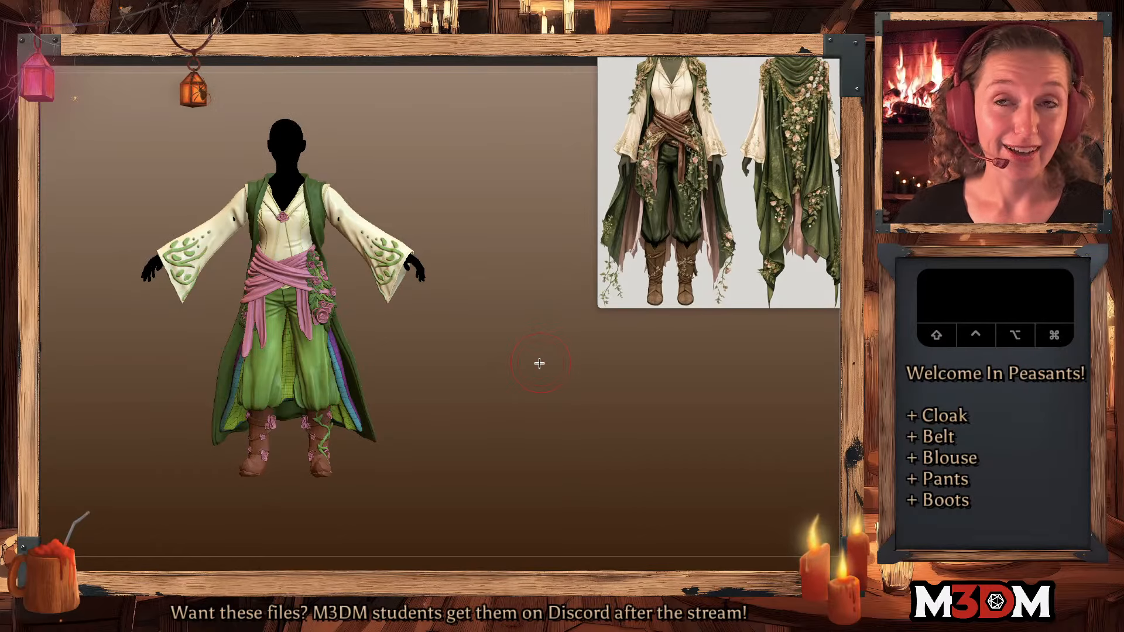
- Isolate the green cloak and try a diagonal fold from its shoulder beneath the armhole, undoing each stroke
left_click(348, 374, "alt")
key("shift+f")
left_click_drag(419, 314, 479, 334)
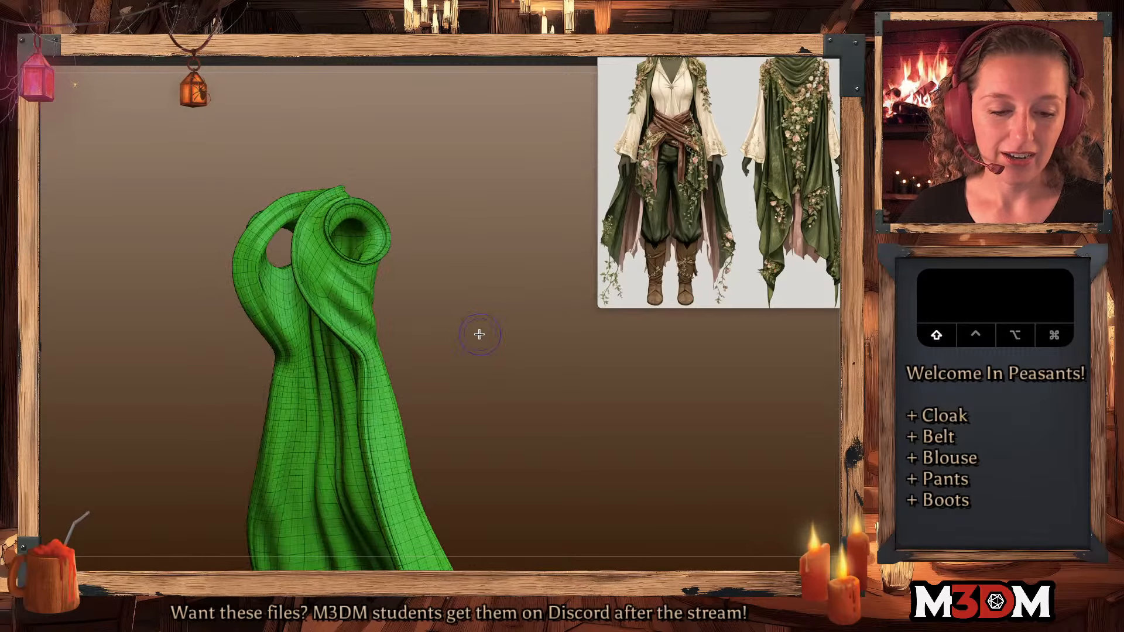
key("shift+f")
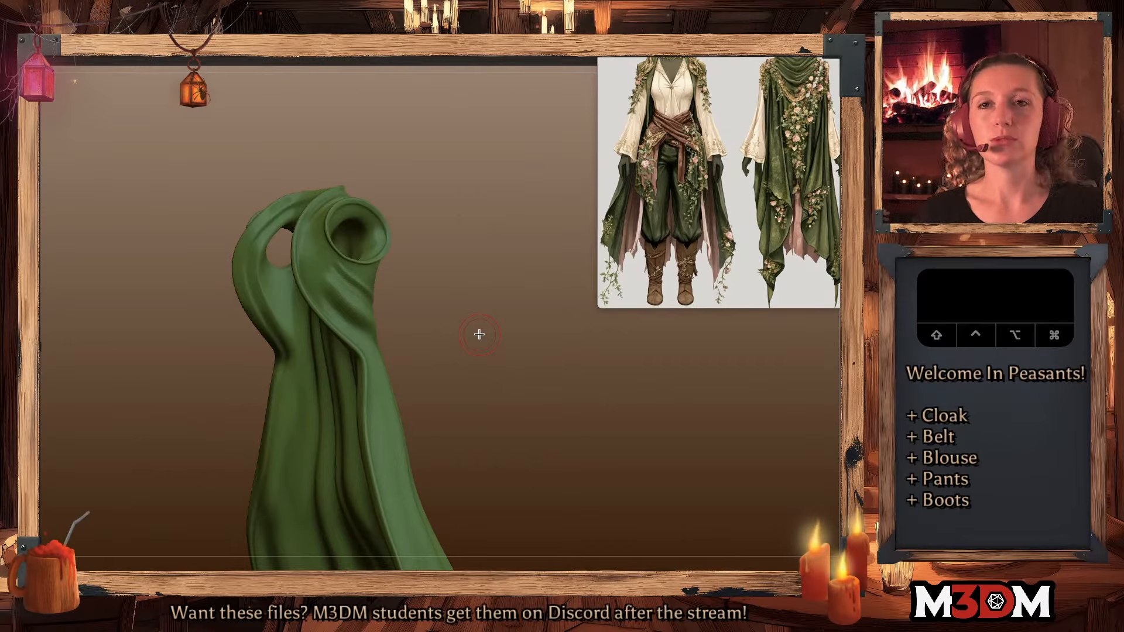
key("space")
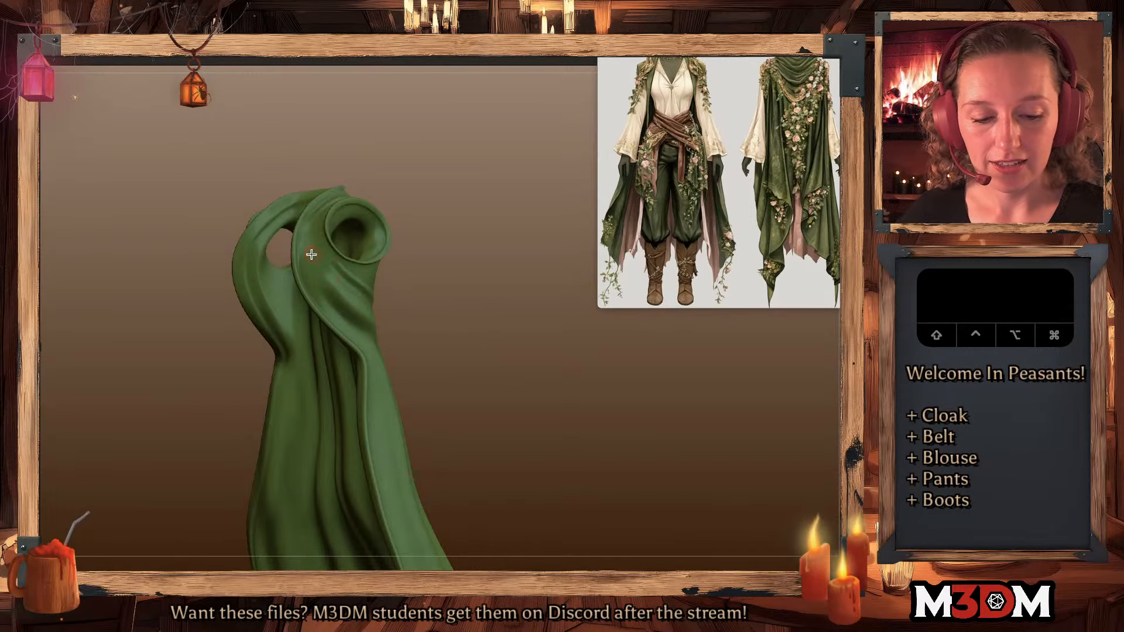
left_click_drag(316, 262, 374, 325)
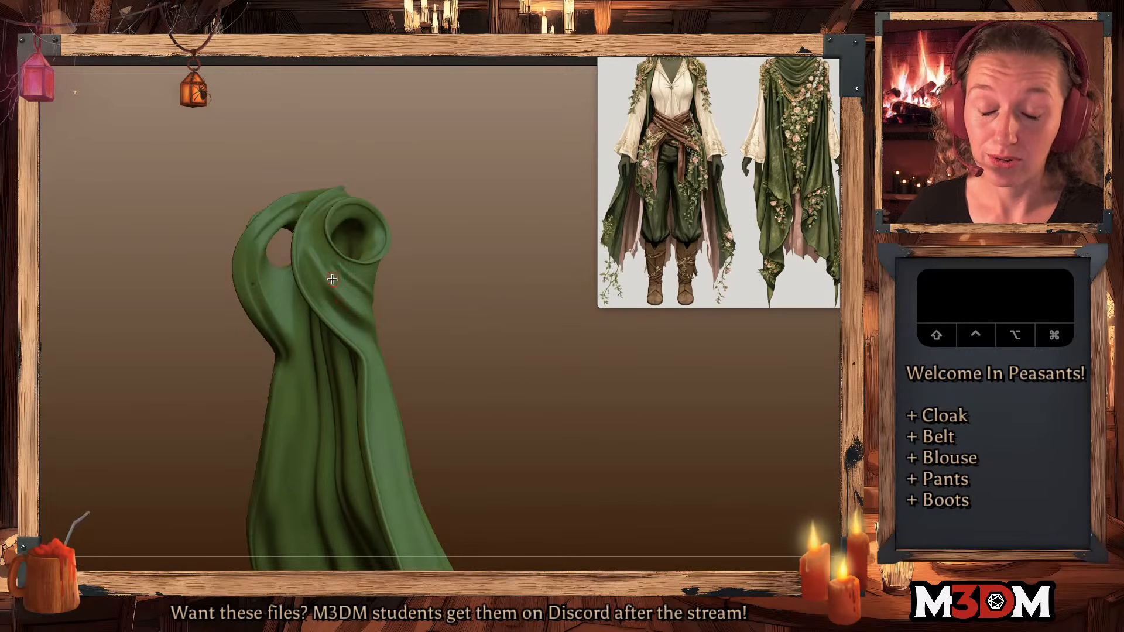
key("super+z")
left_click_drag(312, 262, 365, 334, "alt")
key("super+z")
- Bring back the full outfit and examine the cloak and lining together from the front
mouse_move(427, 282)
left_mouse_down()
mouse_move(451, 283)
mouse_move(468, 308)
left_mouse_up()
left_click(386, 287, "alt")
key("ctrl+shift+s")
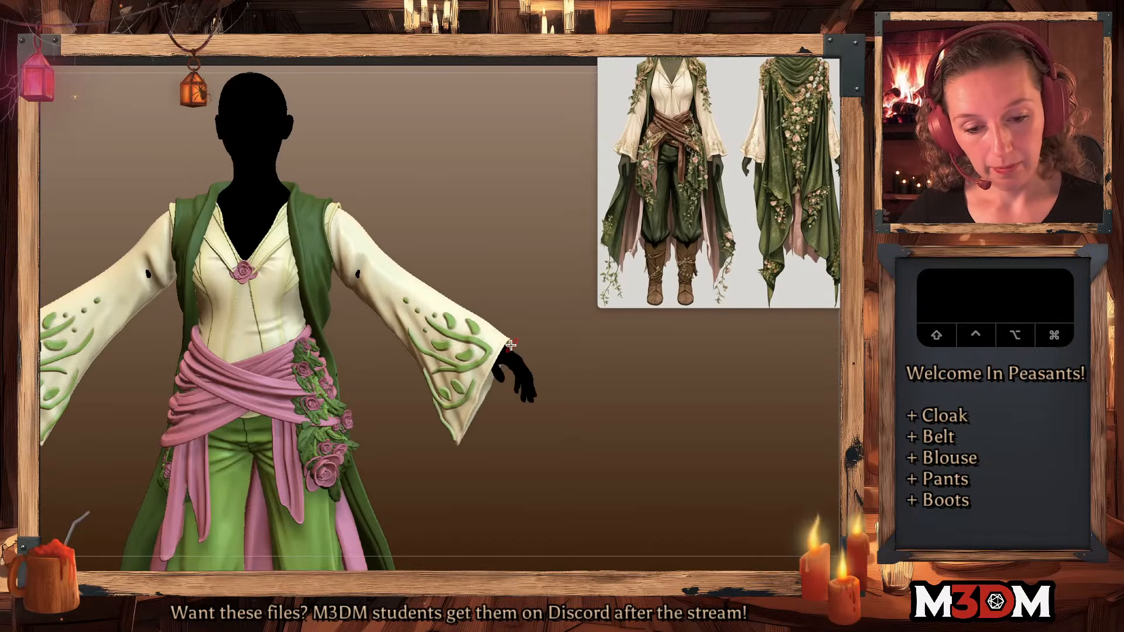
left_click_drag(587, 360, 554, 369, "alt")
mouse_move(536, 431)
left_mouse_down("alt")
mouse_move(559, 432)
mouse_move(519, 469)
mouse_move(582, 394)
mouse_move(572, 398)
left_mouse_up("alt")
key("space")
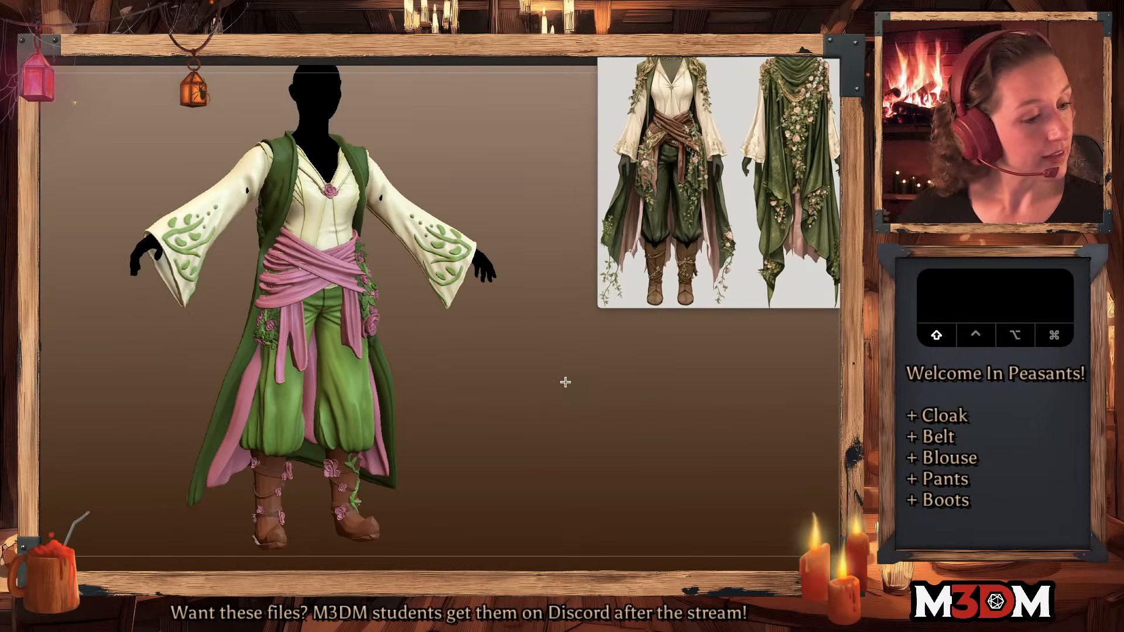
- Rename the green cloak's subtool as Cape
key("shift+f")
left_click(845, 412)
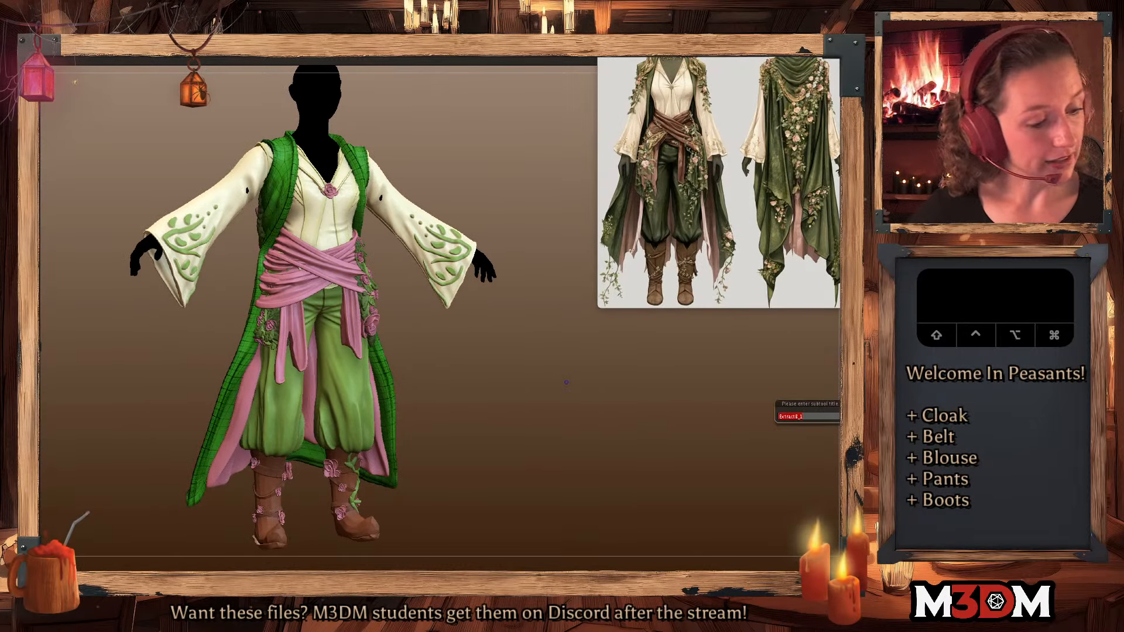
type("ape")
key("Return")
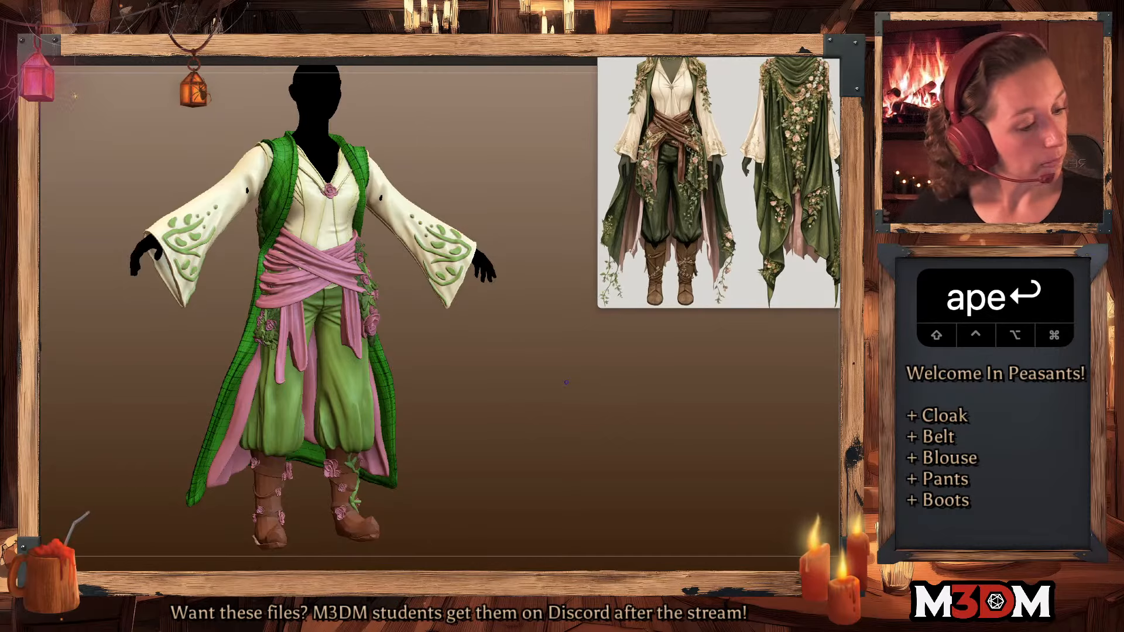
- Create a subtool folder named Cape Folder for the cloak
left_click(842, 400)
type("Cape ")
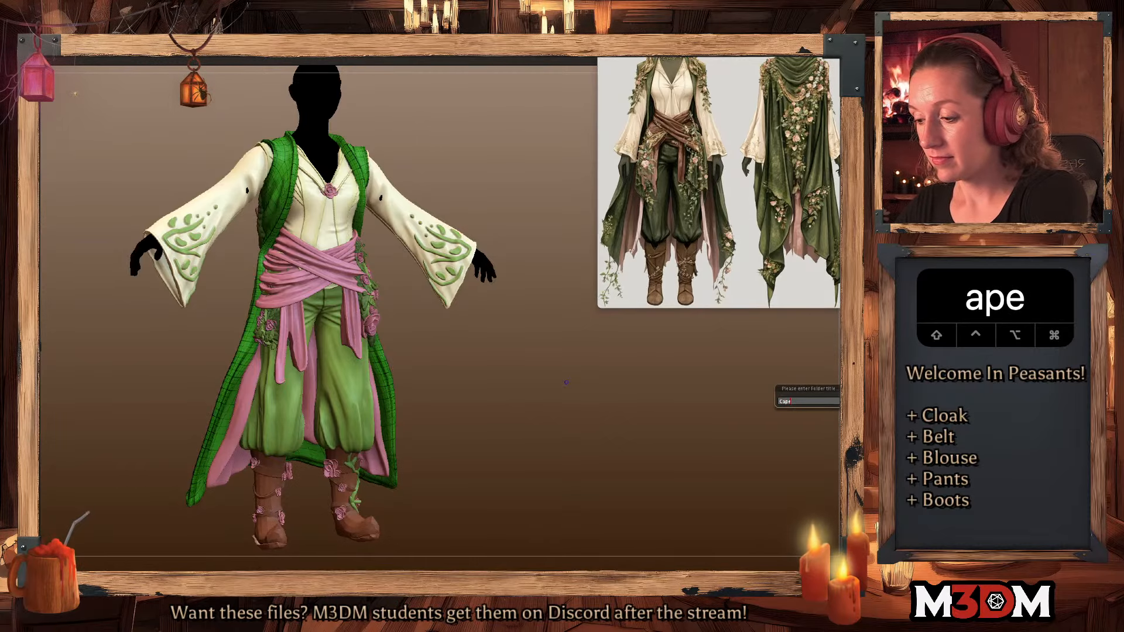
type("Folder")
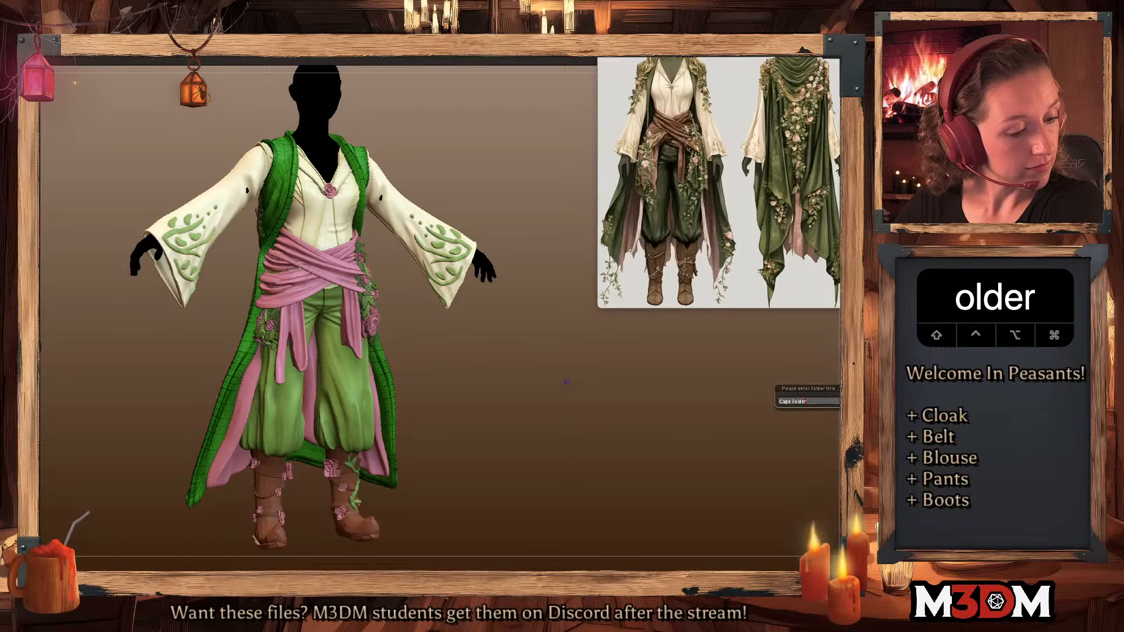
key("Return")
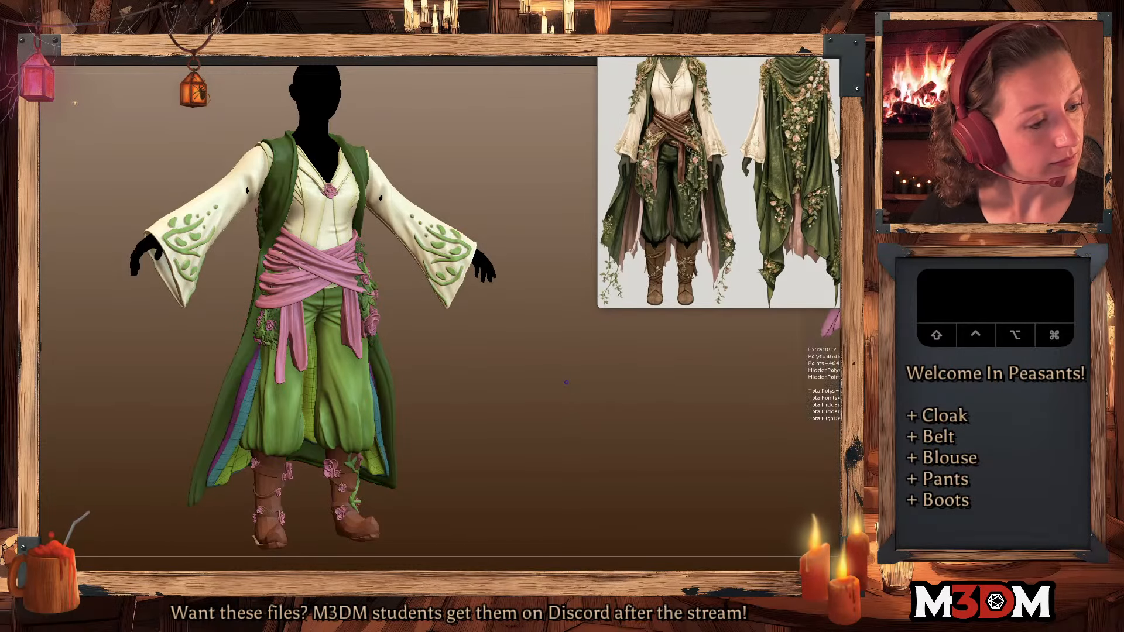
- Rename the pink lining's subtool as Under Cape and turn off the polyframe display
type("Under Cape")
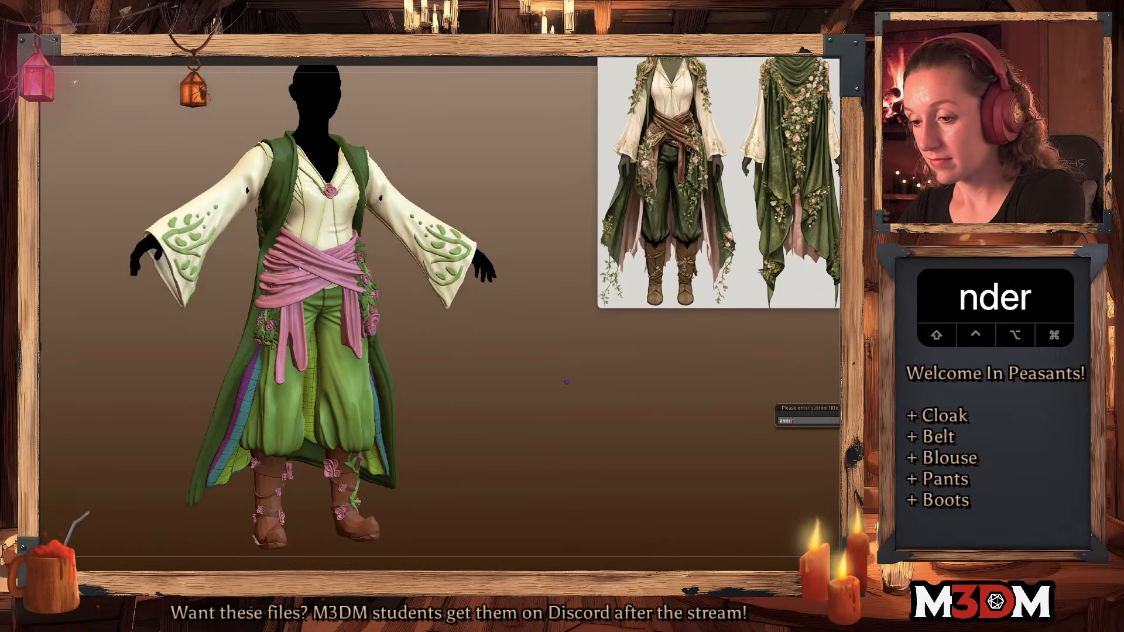
key("Return")
key("shift+f")
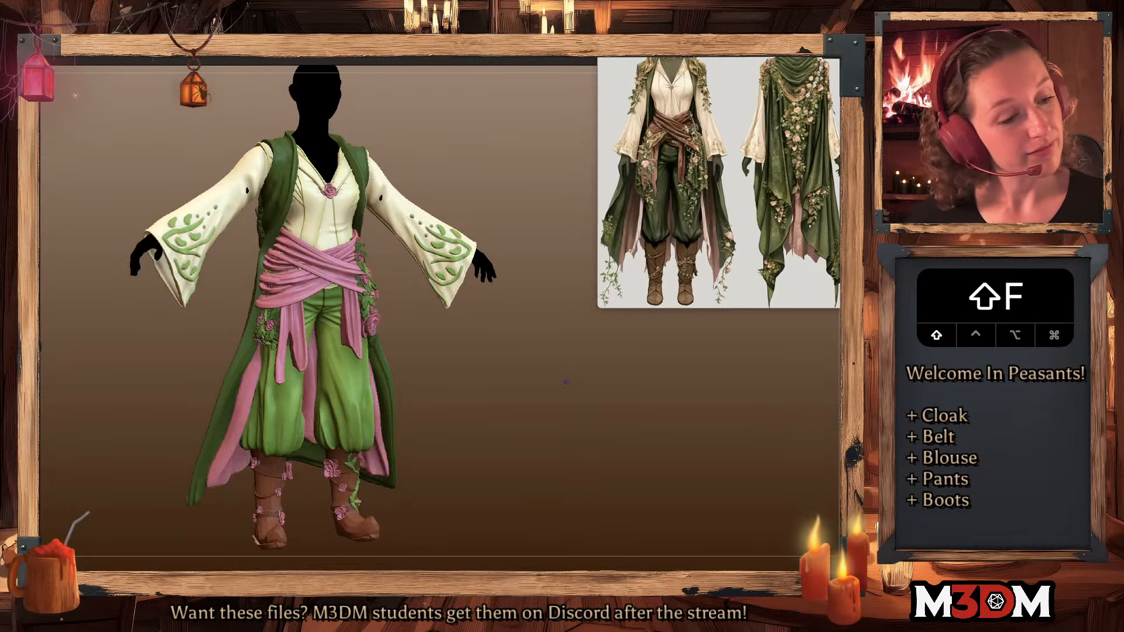
key("shift+f")
key("shift+f")
key("shift+f")
key("shift+f")
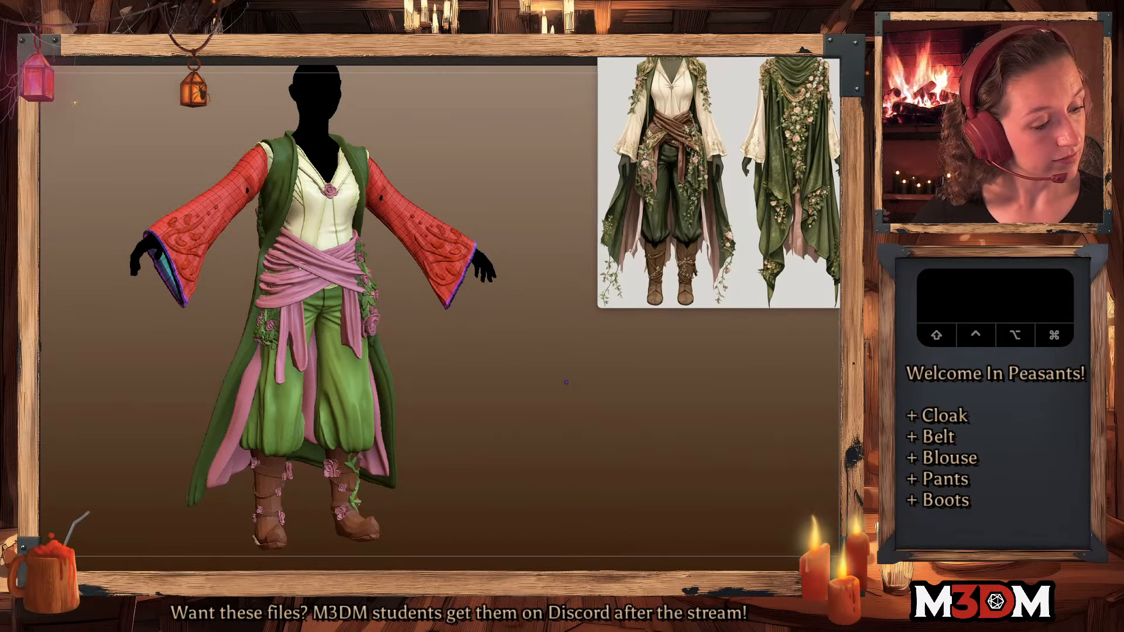
- Enter the name Shirt for the shirt parts and rename the sleeves' subtool as Sleeves
type("Shirt")
key("Return")
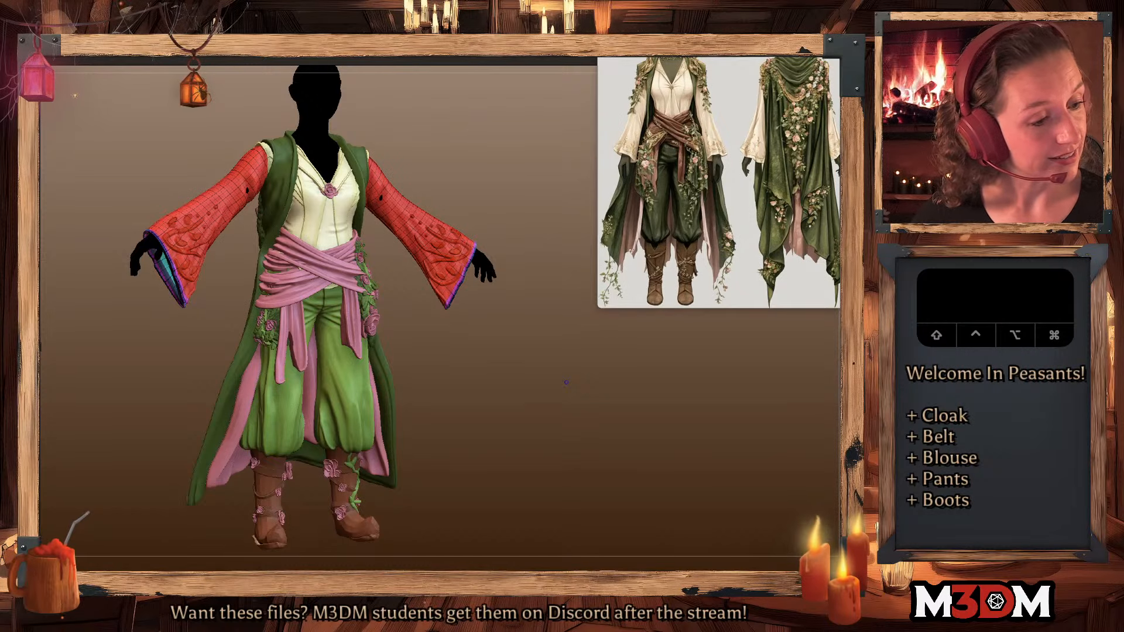
type("Sleev")
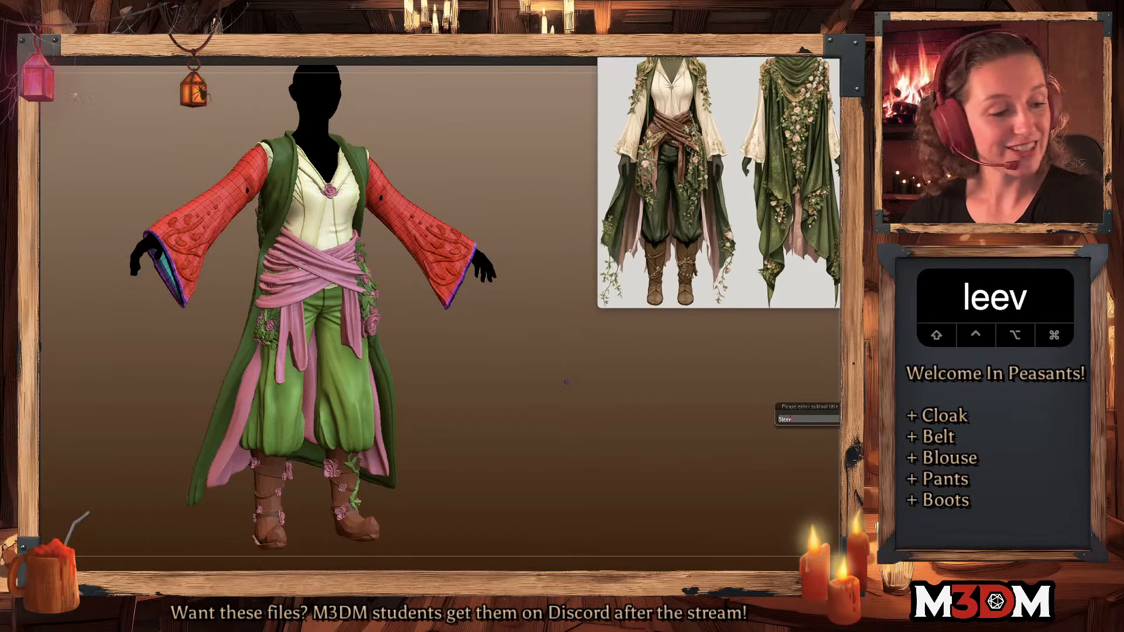
type("es")
key("Return")
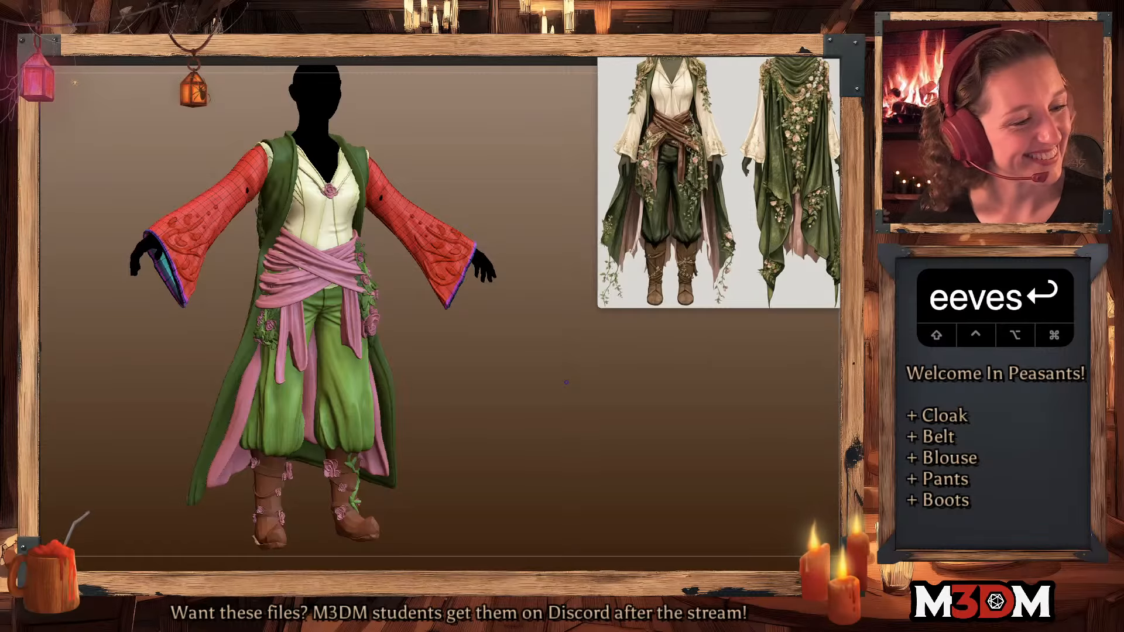
- Rename the bodice's subtool as Blouse and the neckline collar's subtool as Lapel
type("Blouse")
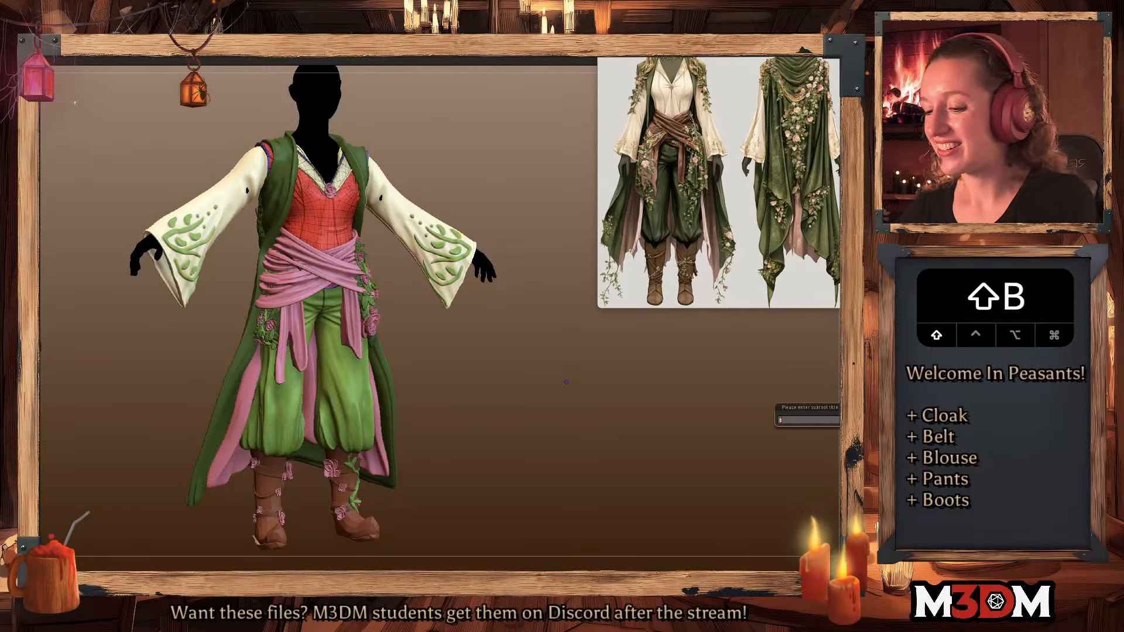
key("Return")
left_click(867, 366)
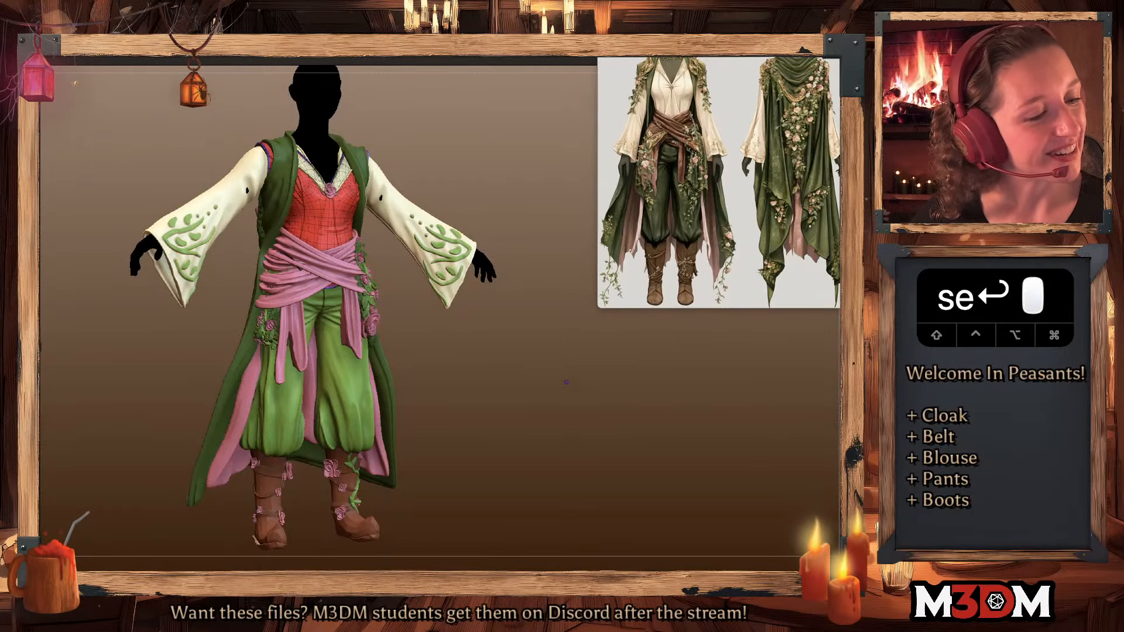
left_click(866, 416)
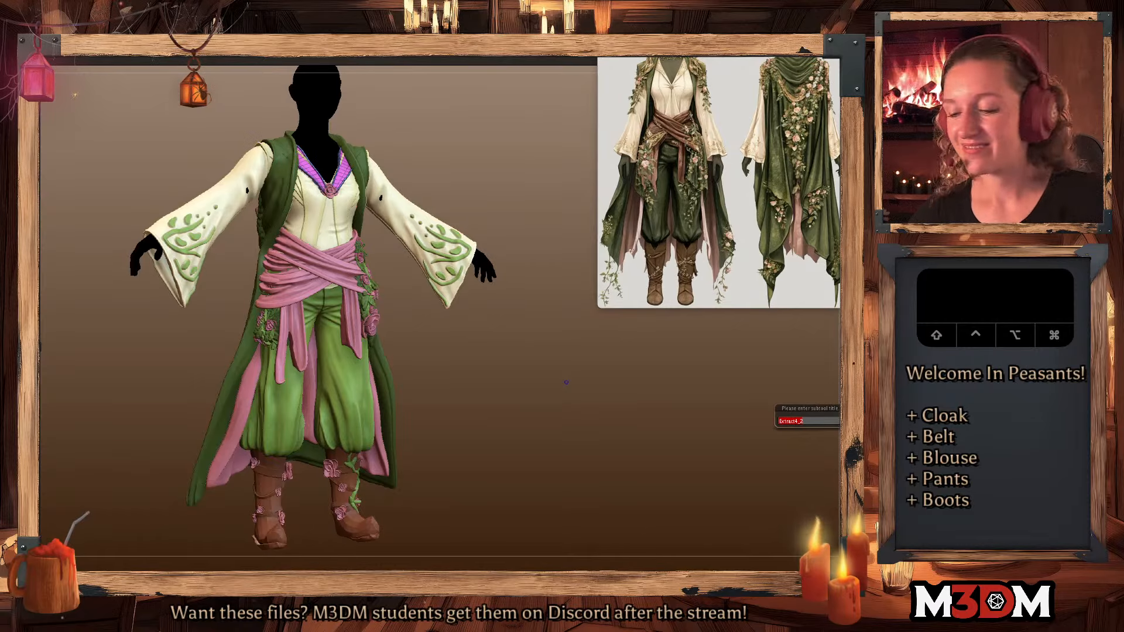
type("Lapel")
key("Return")
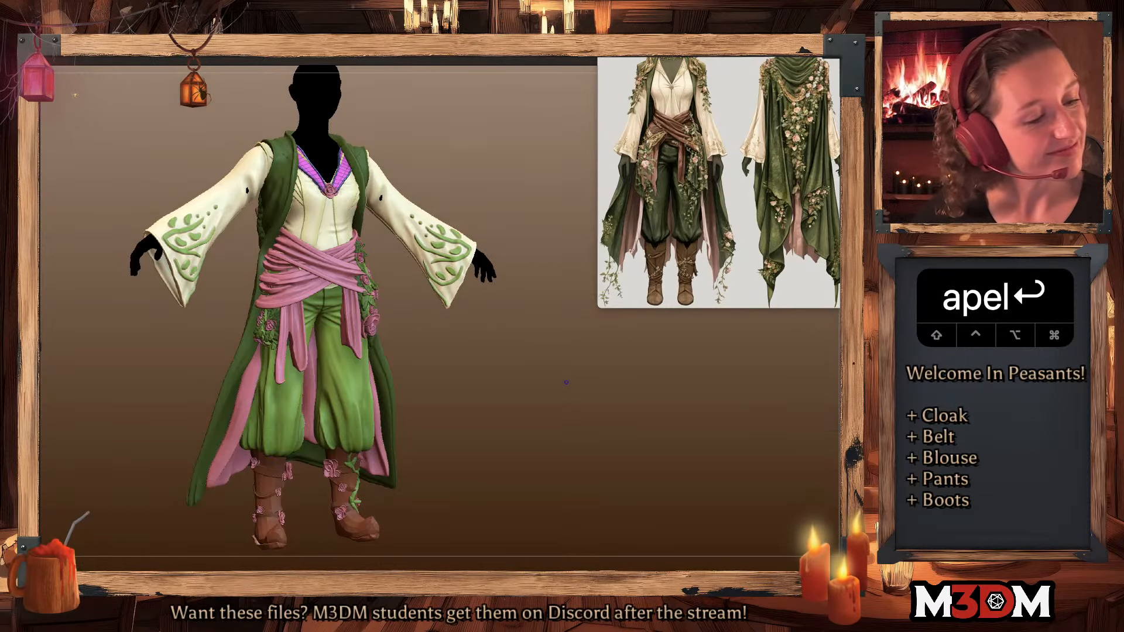
- Rename the neckline rose's subtool as Flower Pin and hide it
left_click(866, 386)
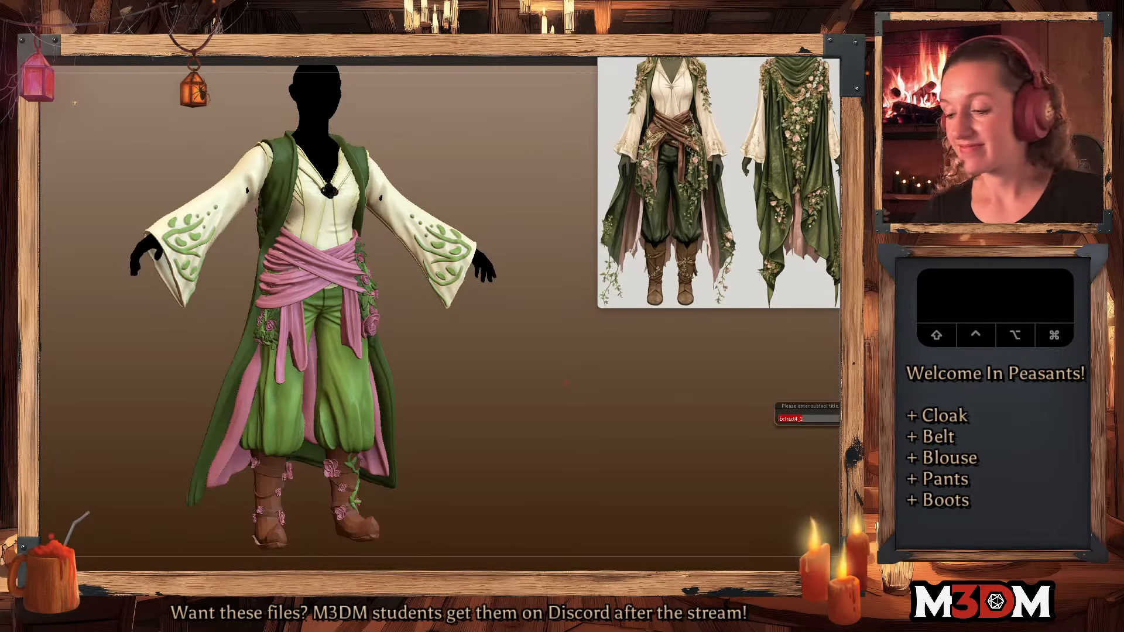
type("Flower Broo")
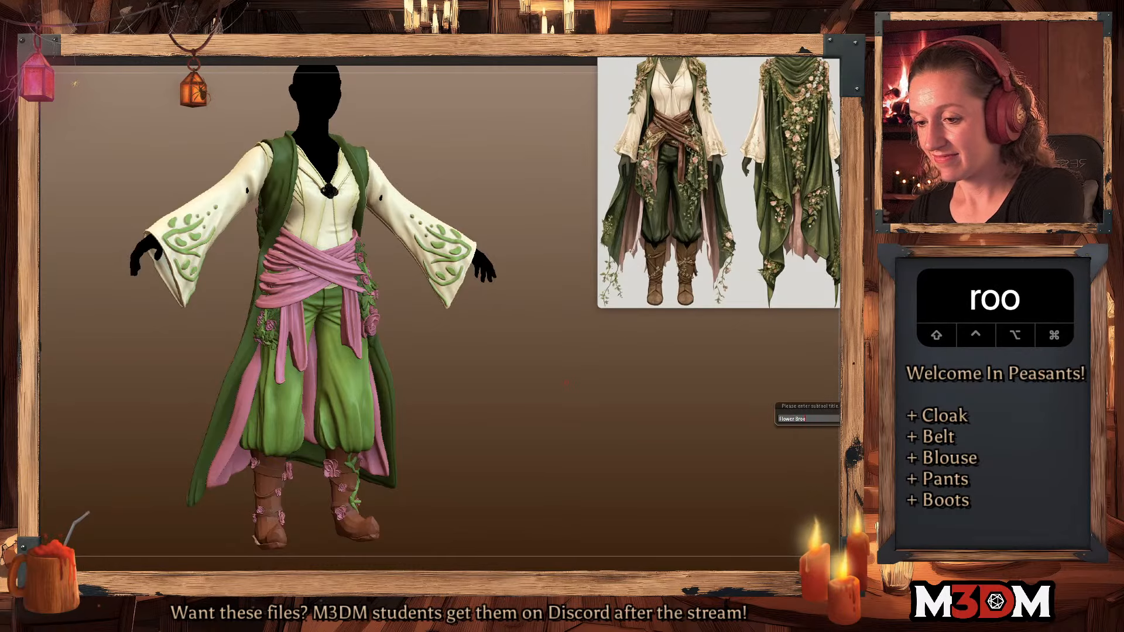
type("ch")
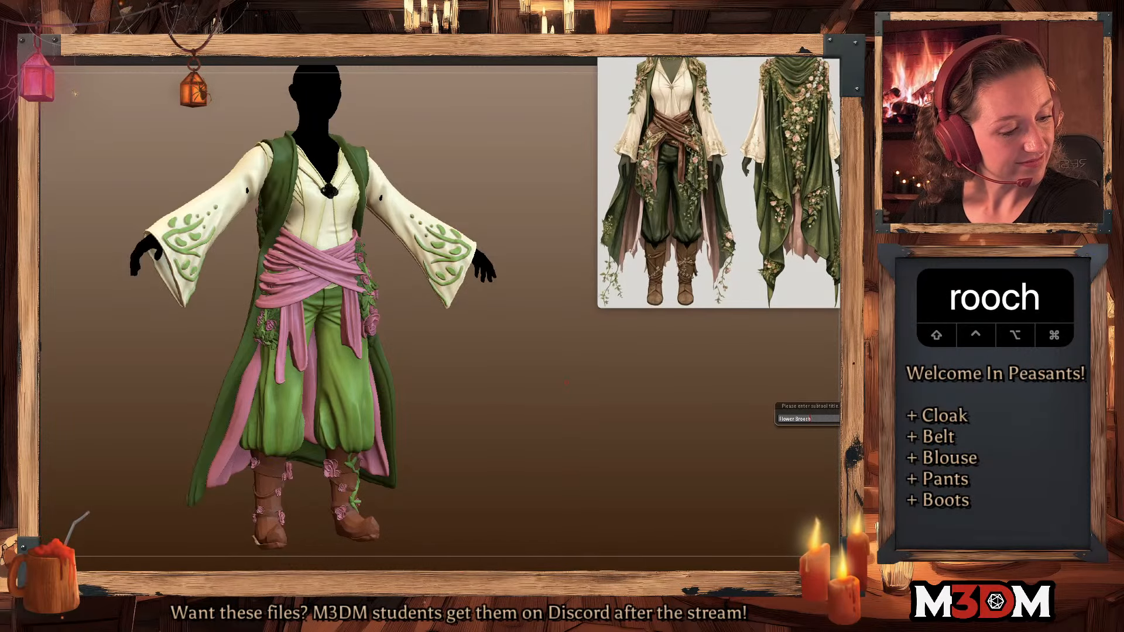
key("BackSpace")
key("BackSpace")
key("BackSpace")
key("BackSpace")
key("BackSpace")
key("BackSpace")
key("BackSpace")
type("ower")
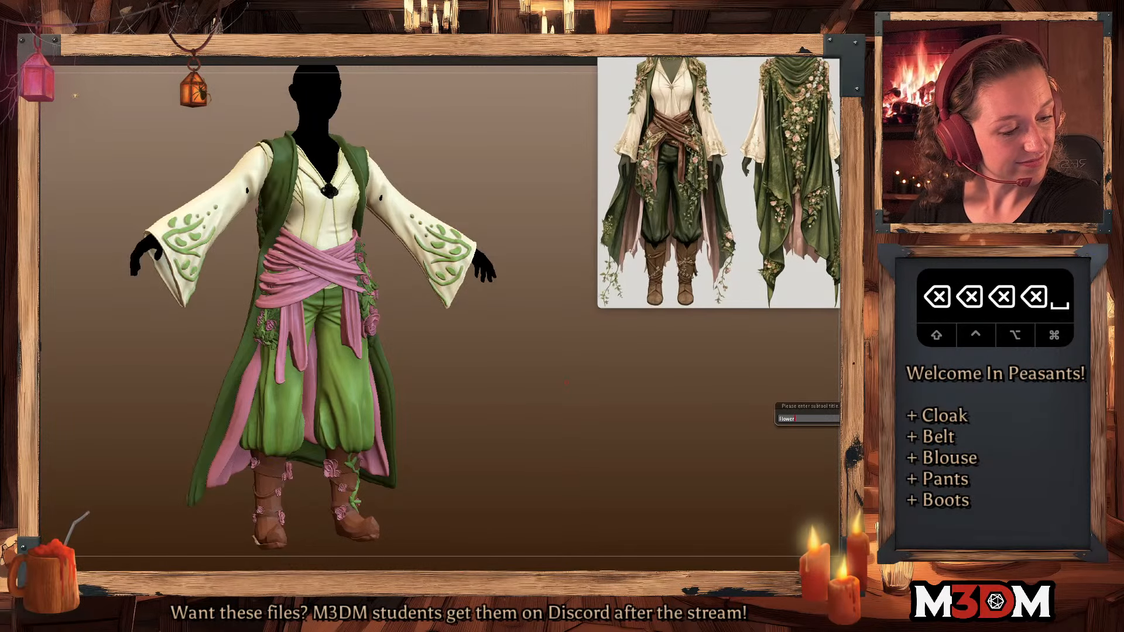
key("BackSpace")
key("BackSpace")
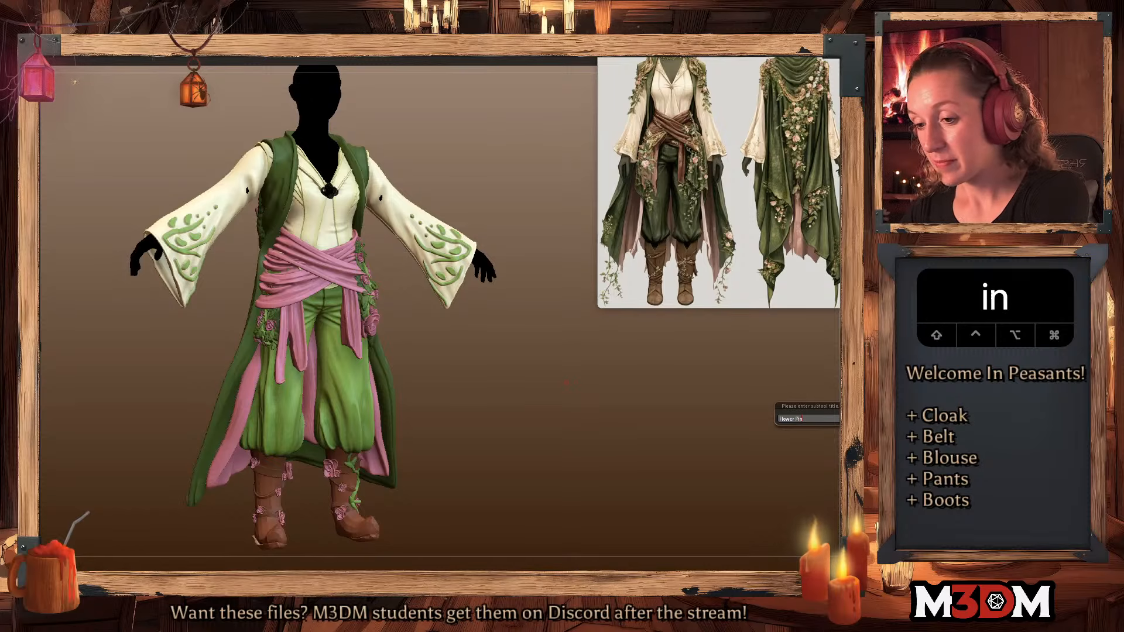
type("Pin")
key("Return")
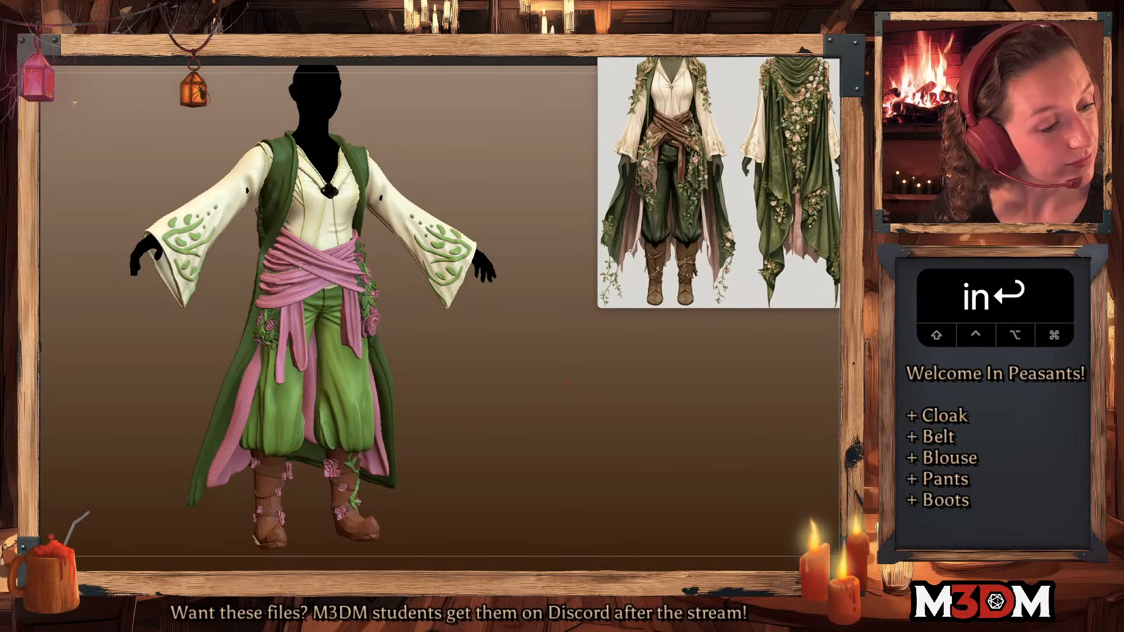
left_click(840, 380)
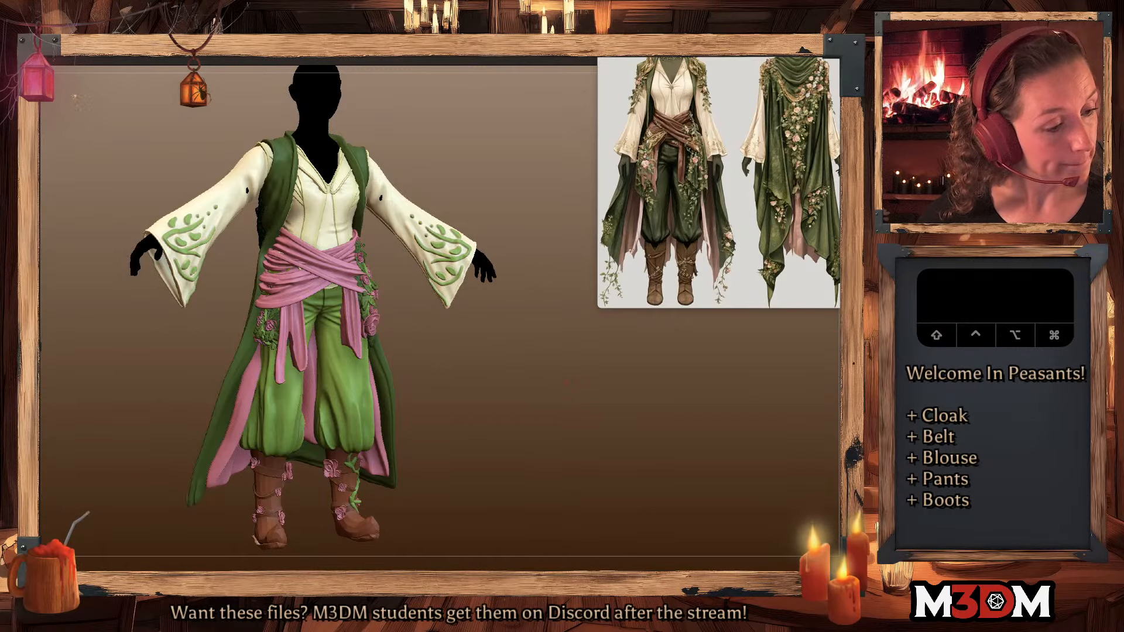
- Select the rose and leaf cluster on the sash and process it with Decimation Master
key("shift+f")
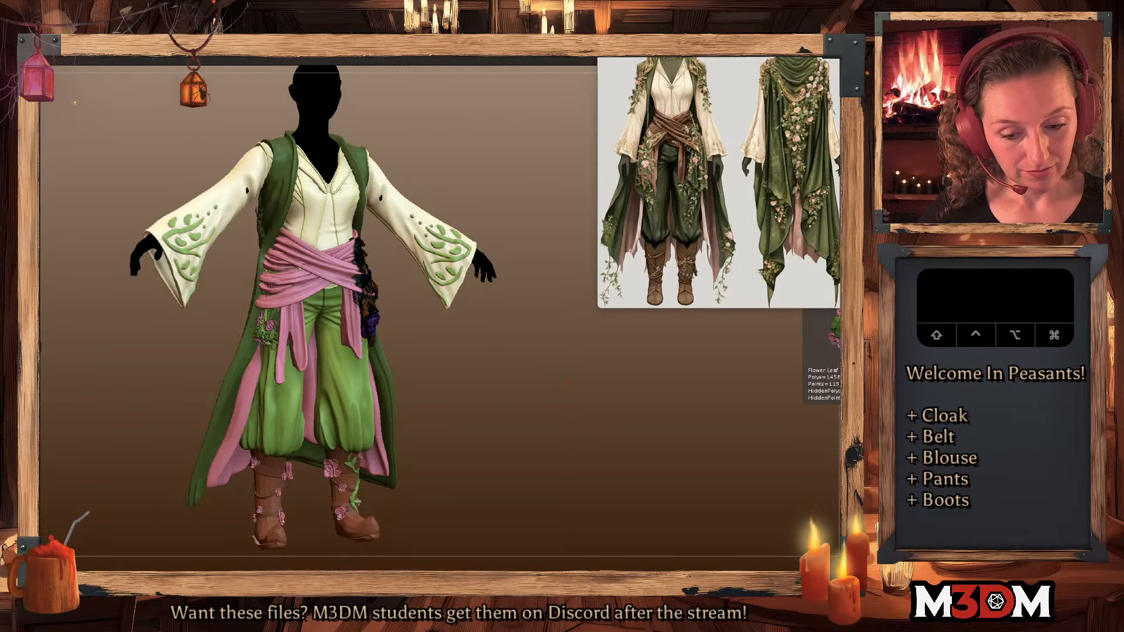
key("f")
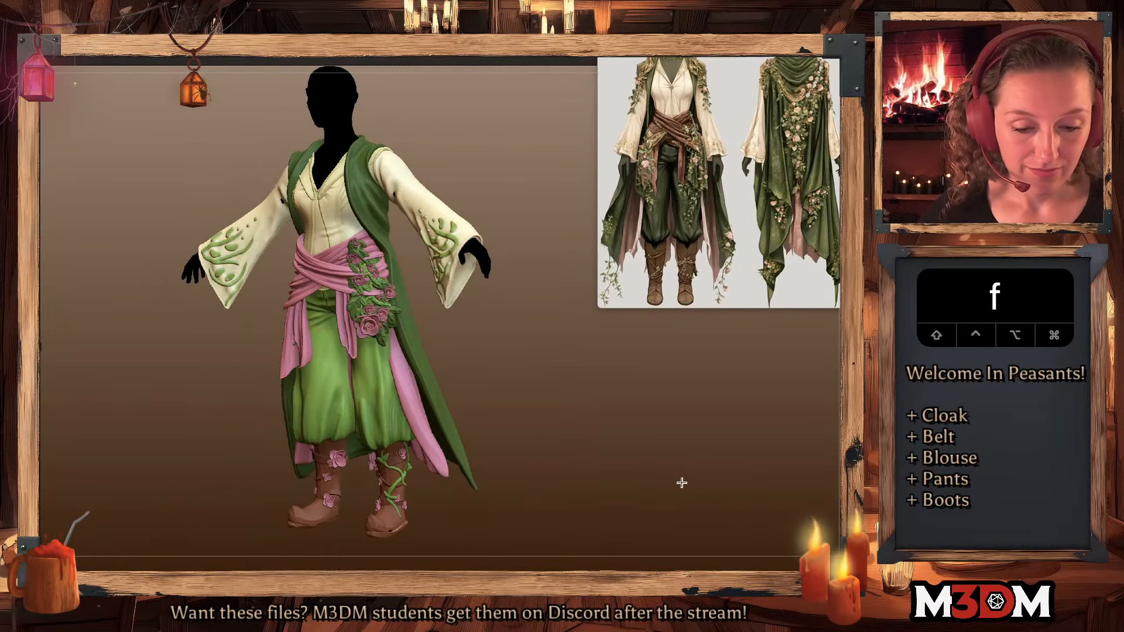
key("5")
key("5")
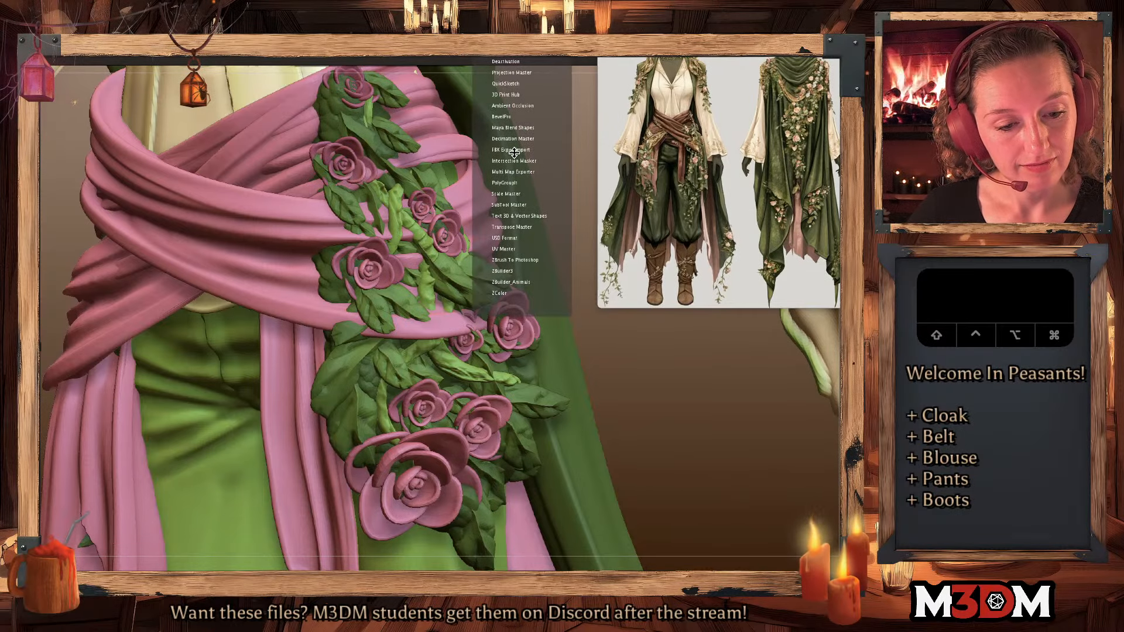
left_click(518, 140)
left_click(522, 177)
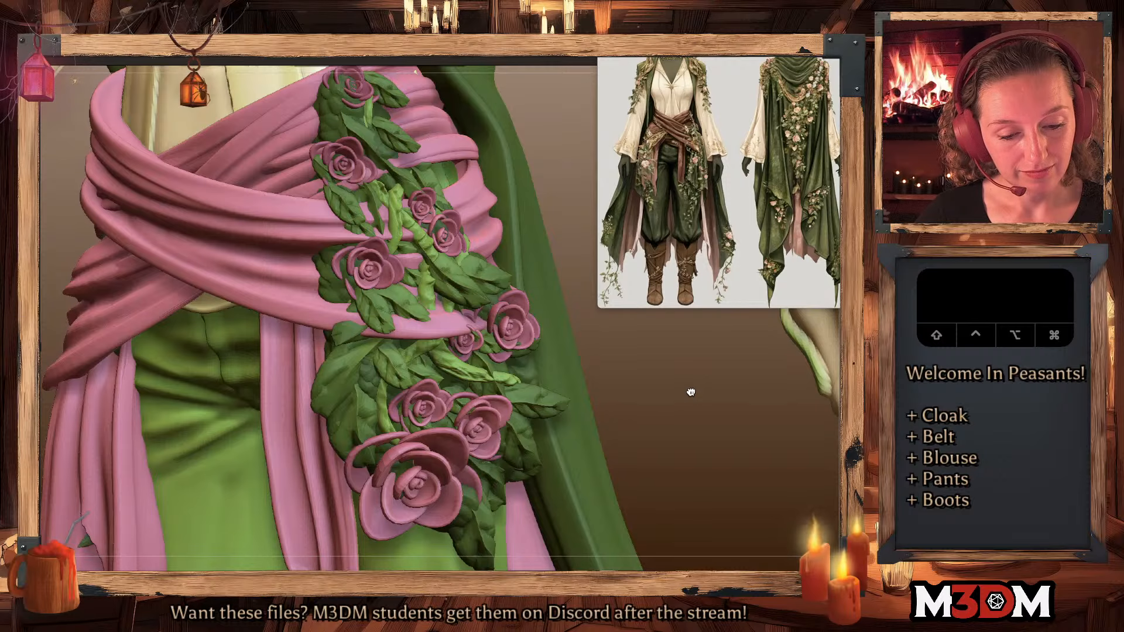
- Select the smaller flower cluster on the opposite hip and create a subtool folder named Flower Blobs
key("f")
left_click_drag(618, 413, 426, 375)
key("shift+f")
key("2")
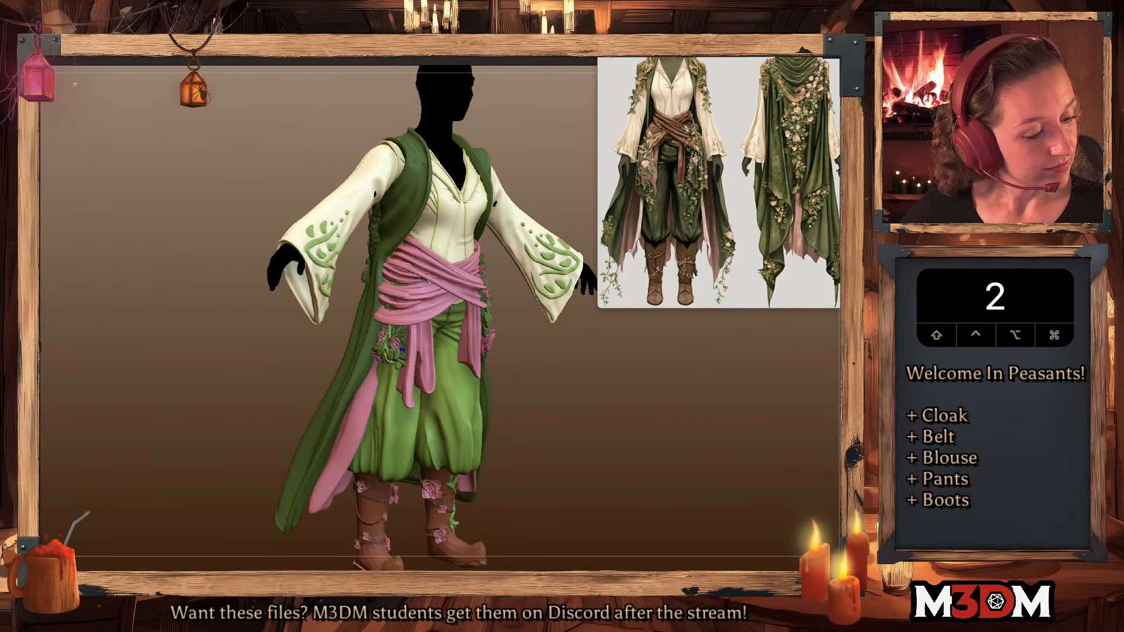
key("5")
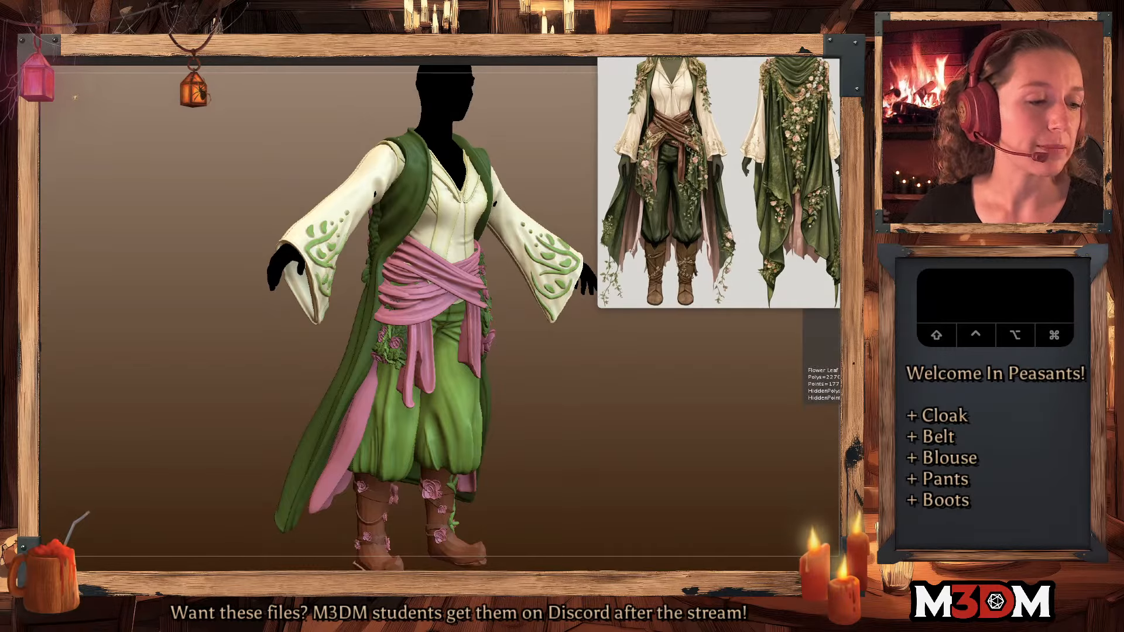
left_click_drag(635, 426, 631, 441, "shift")
key("shift+f")
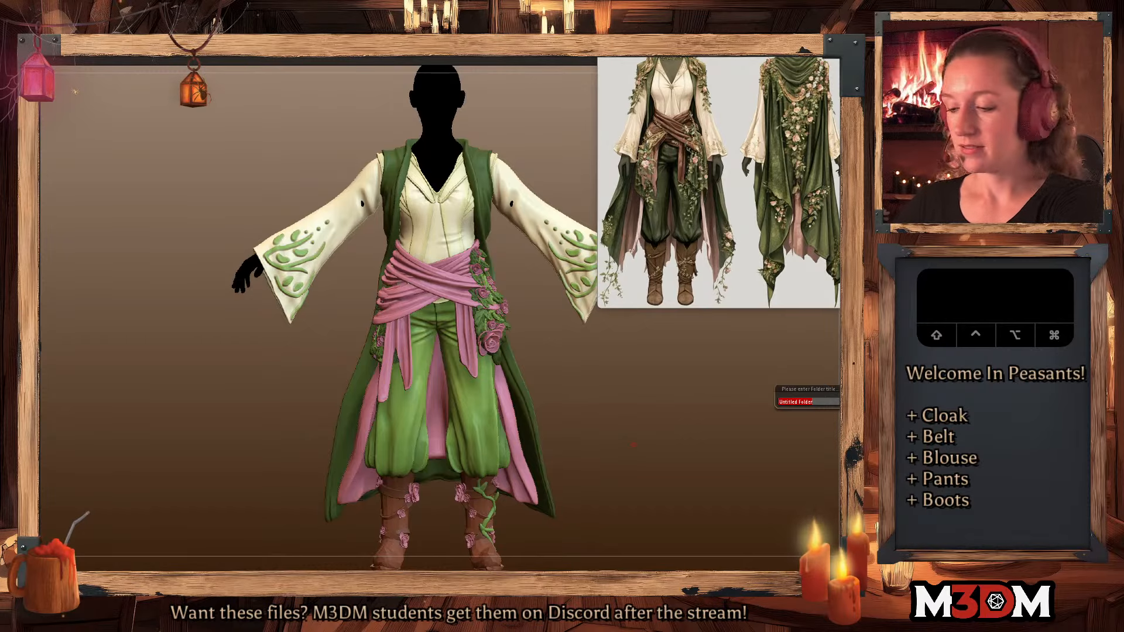
type("Flower Blobs")
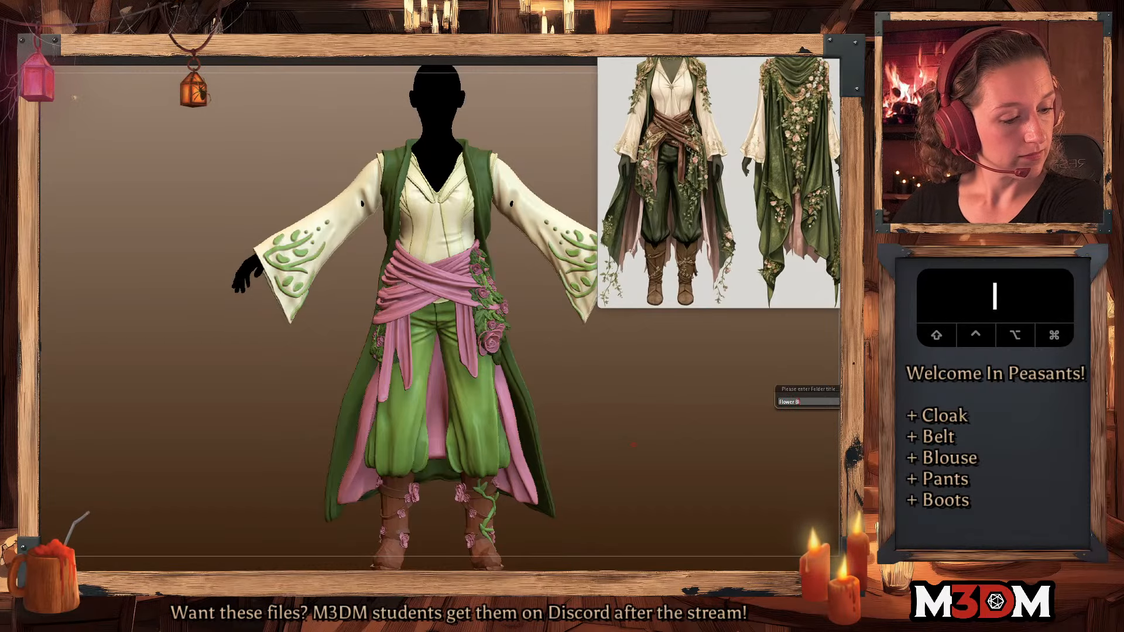
key("Return")
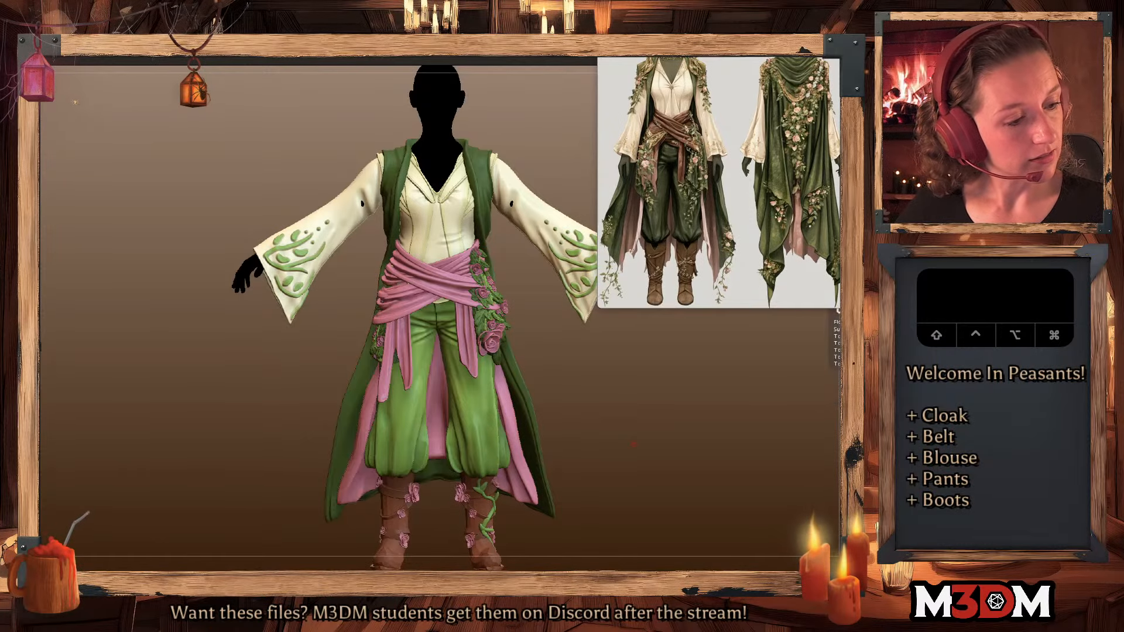
- Position a rose and leaf cluster upright on the centre of the cloak's upper back
left_click_drag(677, 412, 567, 435, "alt")
key("space")
left_click(333, 270, "alt")
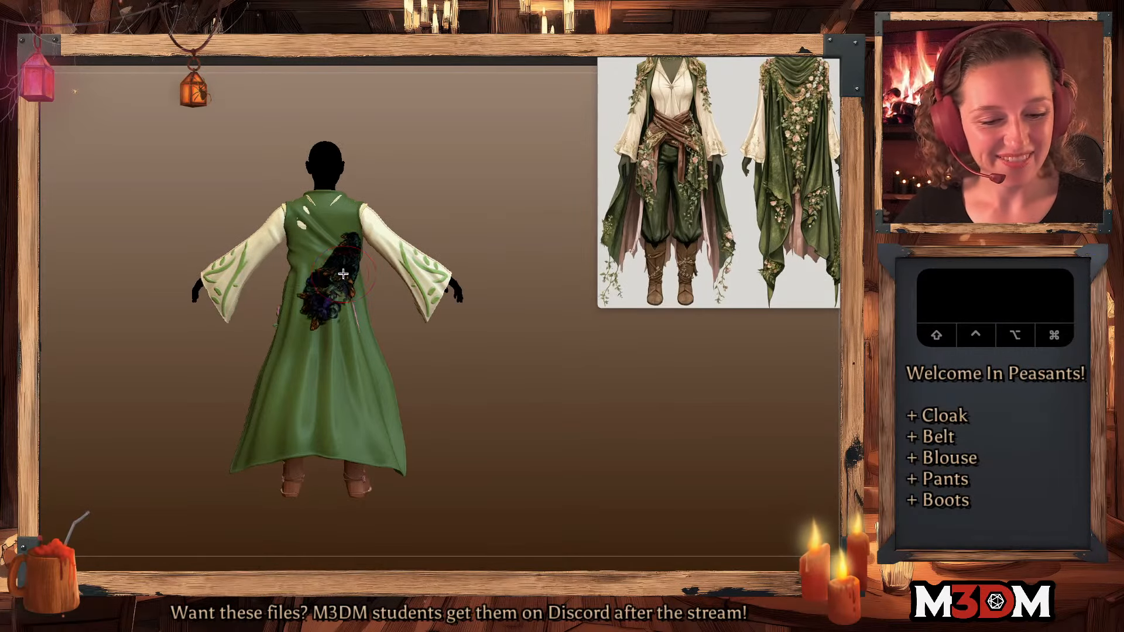
left_click(342, 305, "alt")
left_click(342, 306, "alt")
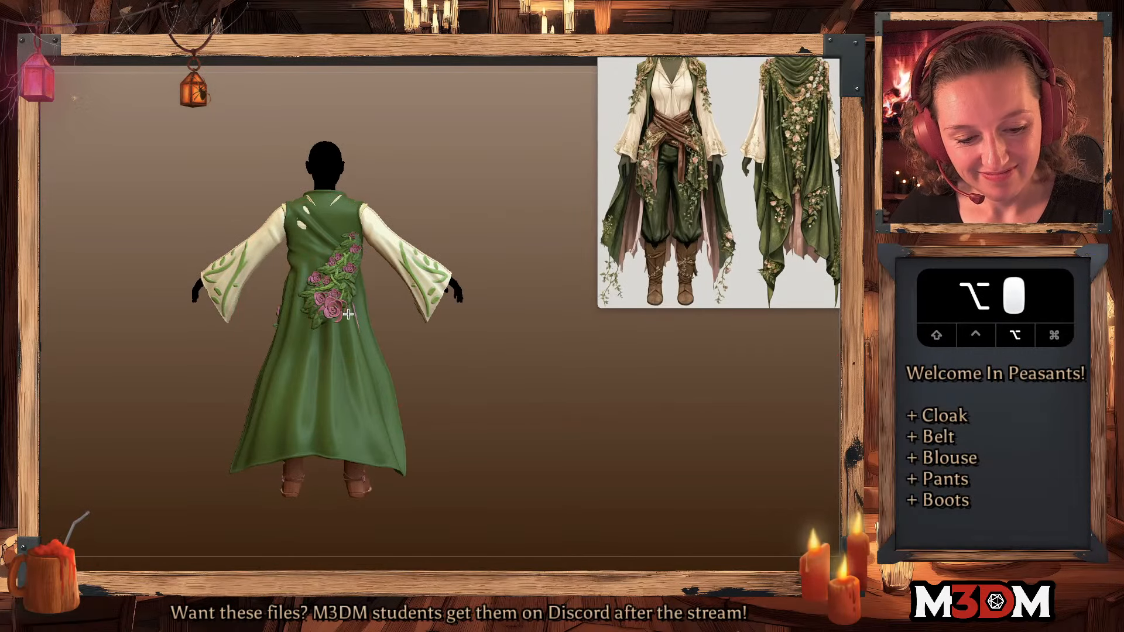
key("space")
left_click(338, 322)
mouse_move(445, 238)
left_mouse_down()
mouse_move(479, 240)
mouse_move(434, 243)
left_mouse_up()
key("q")
key("w")
left_click_drag(366, 248, 363, 236)
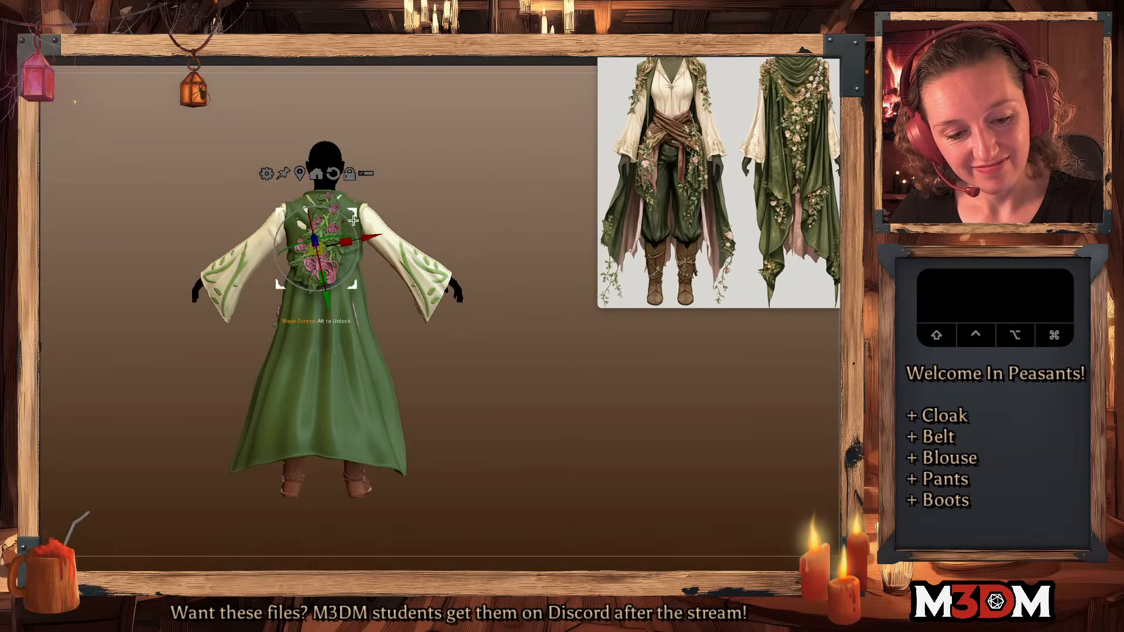
- Reshape the back flower cluster with the Move brush so it follows the cloak and extends up to the collar
key("q")
left_click_drag(444, 201, 359, 226)
key("w")
key("q")
key("space")
key("space")
left_click(416, 280)
key("space")
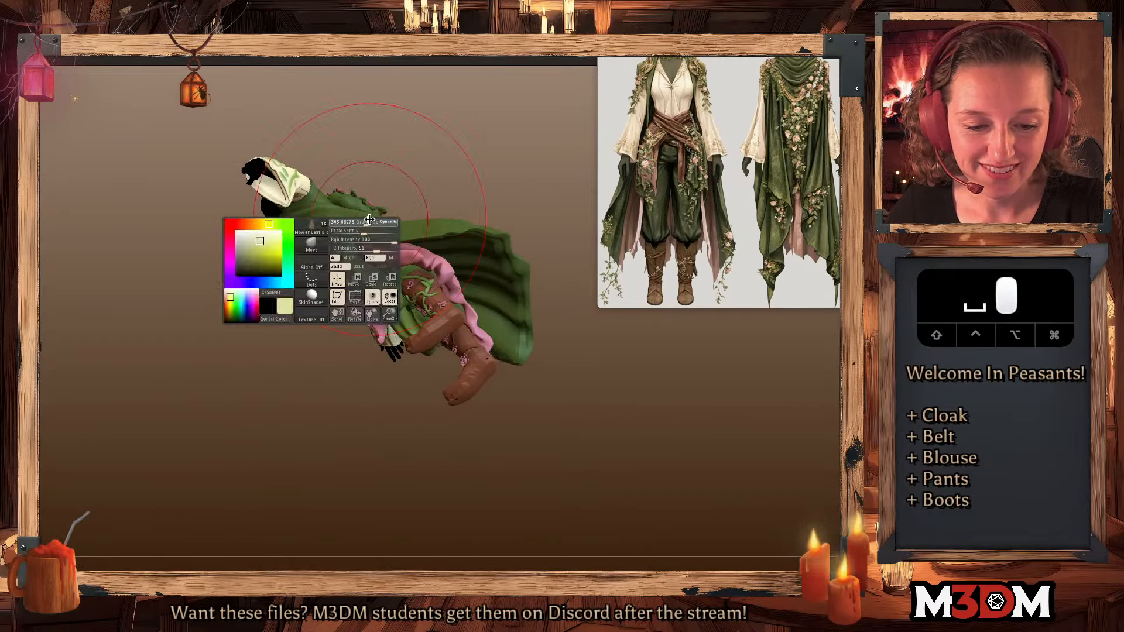
left_click_drag(454, 200, 456, 205, "shift")
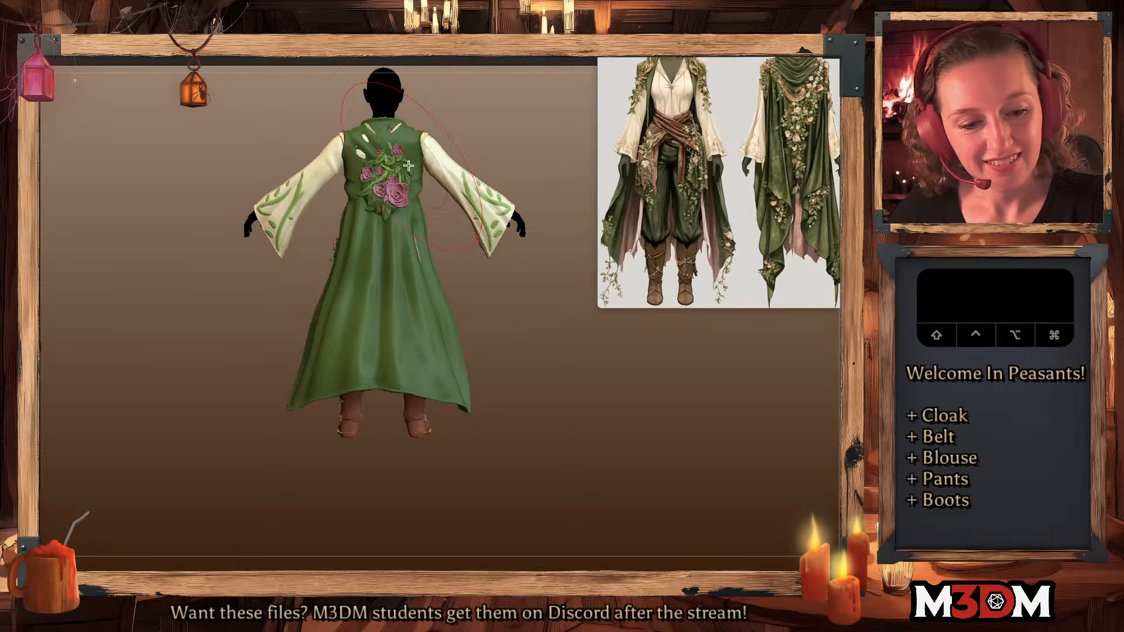
left_click(375, 151, "alt")
key("space")
left_click_drag(382, 143, 387, 135)
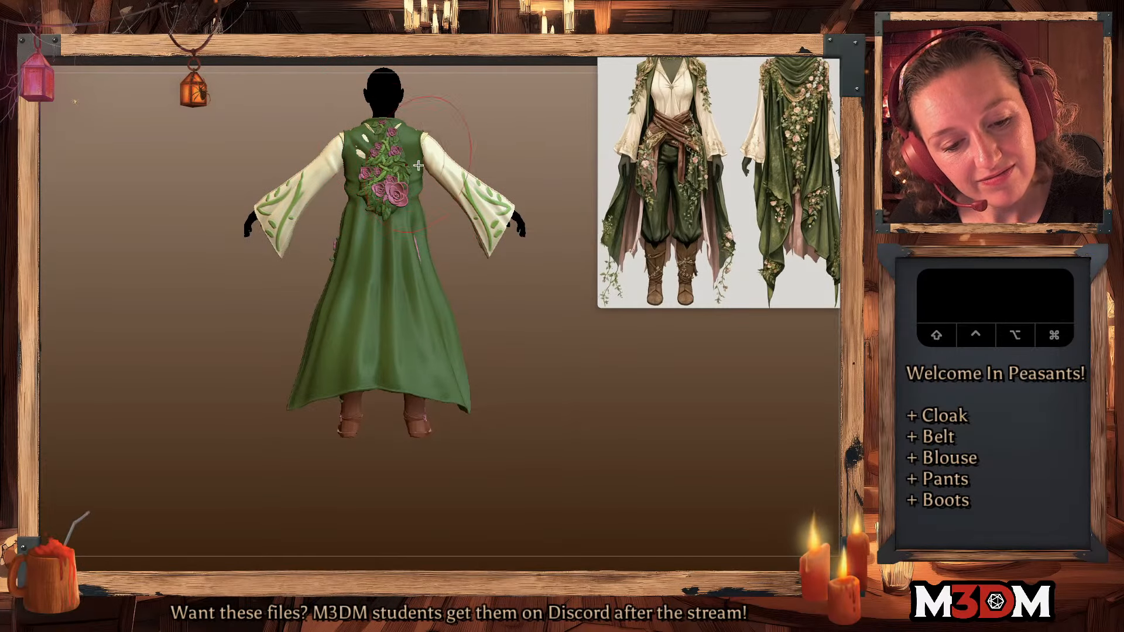
- Undo the last stroke and cover the white blouse patches poking through the cloak's upper back
left_click_drag(537, 178, 508, 208, "alt")
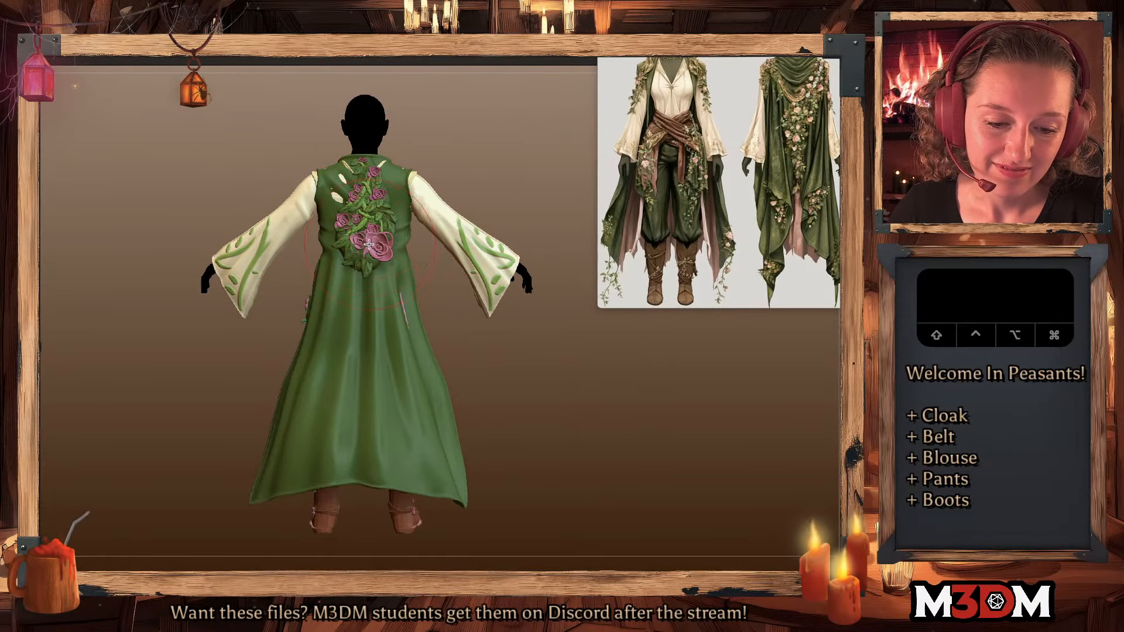
key("shift")
key("super+z")
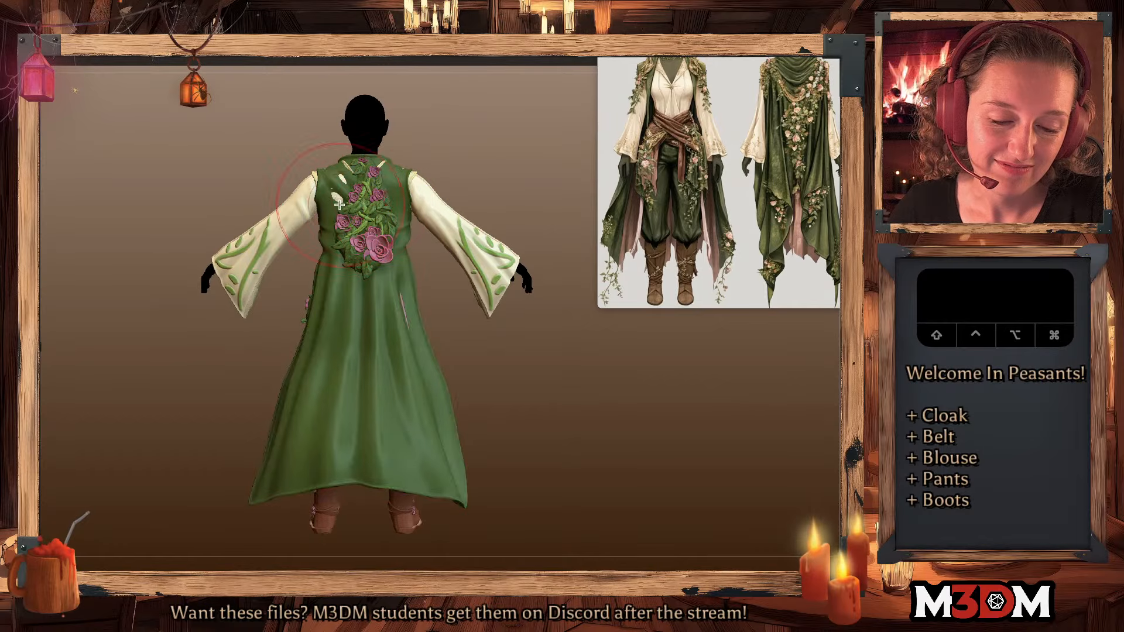
left_click_drag(332, 191, 332, 227, "alt")
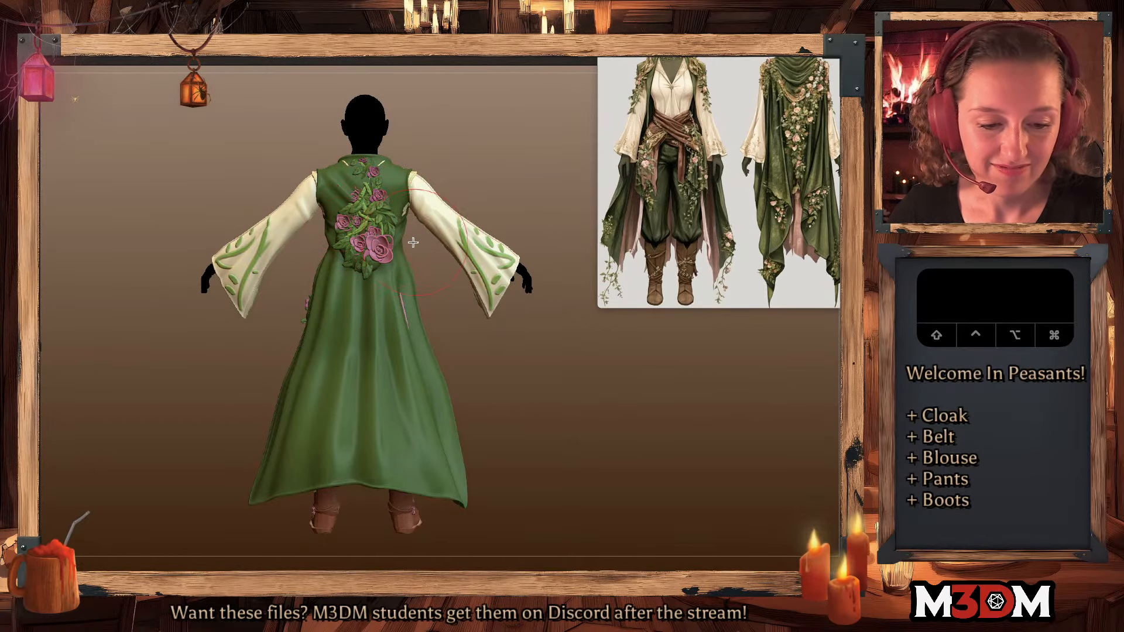
- Turn the outfit to face forward and show the Flower Pin subtool at the blouse neckline
mouse_move(529, 341)
left_mouse_down()
mouse_move(551, 372)
mouse_move(491, 353)
mouse_move(392, 356)
mouse_move(460, 303)
mouse_move(426, 351)
mouse_move(306, 406)
left_mouse_up()
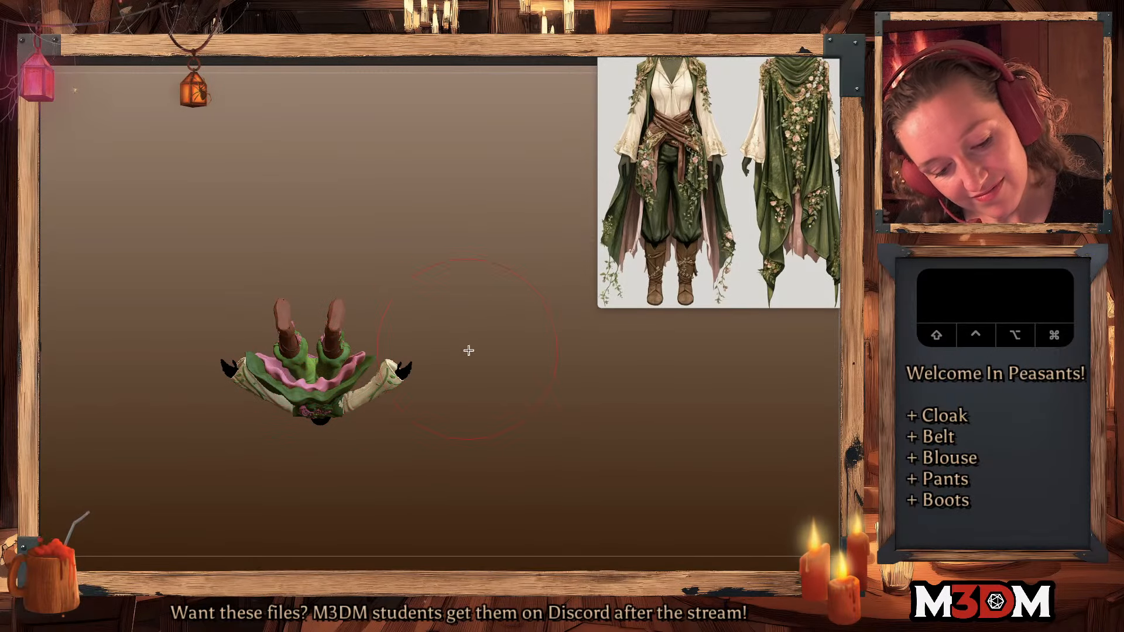
mouse_move(468, 351)
left_mouse_down()
mouse_move(484, 402)
mouse_move(464, 358)
mouse_move(514, 429)
mouse_move(504, 343)
left_mouse_up()
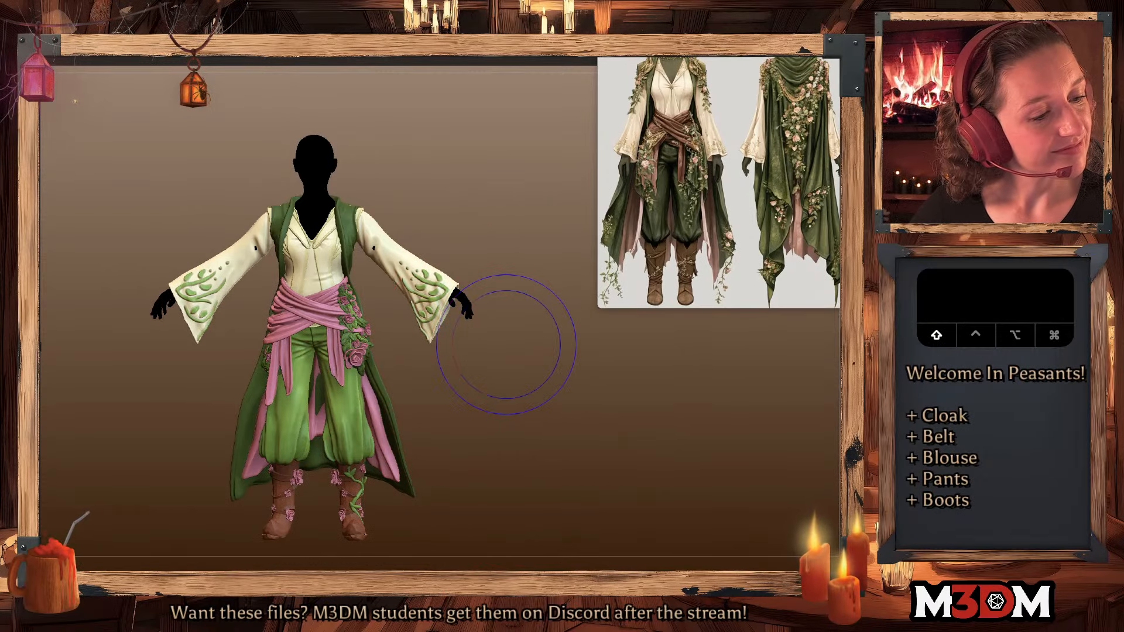
left_click(837, 316)
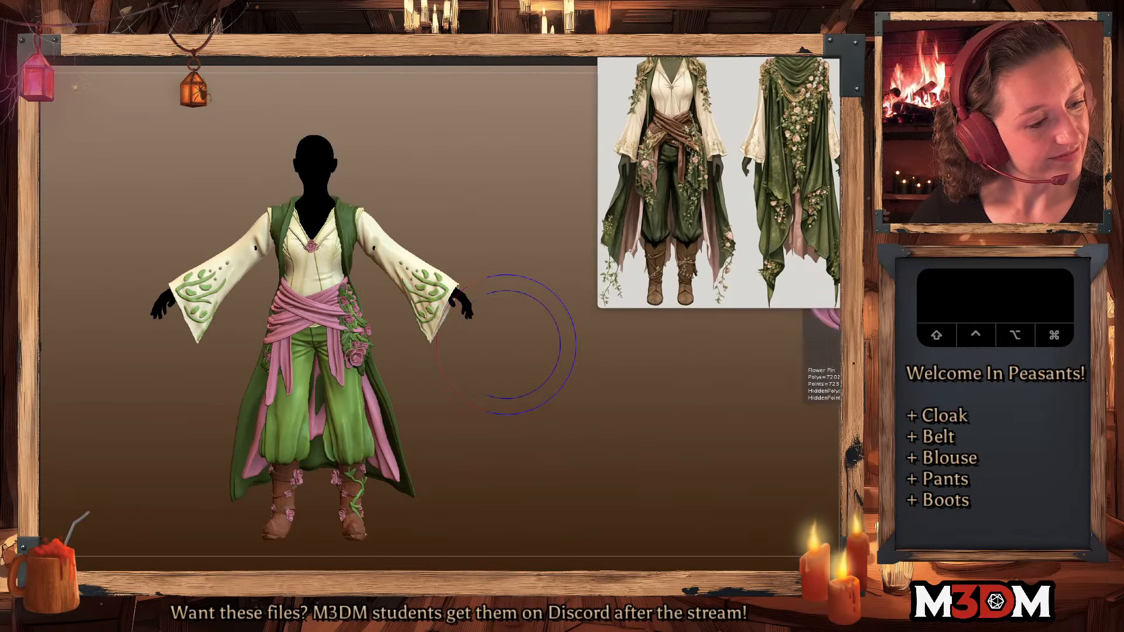
key("shift+f")
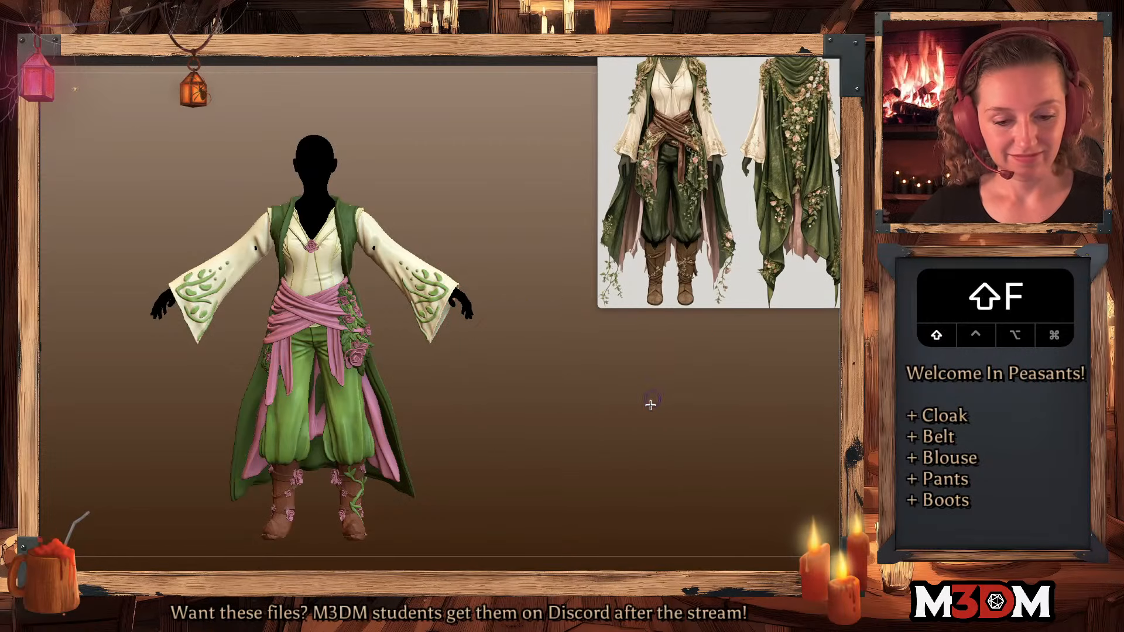
mouse_move(644, 426)
left_mouse_down("alt")
mouse_move(642, 444)
mouse_move(646, 421)
left_mouse_up("alt")
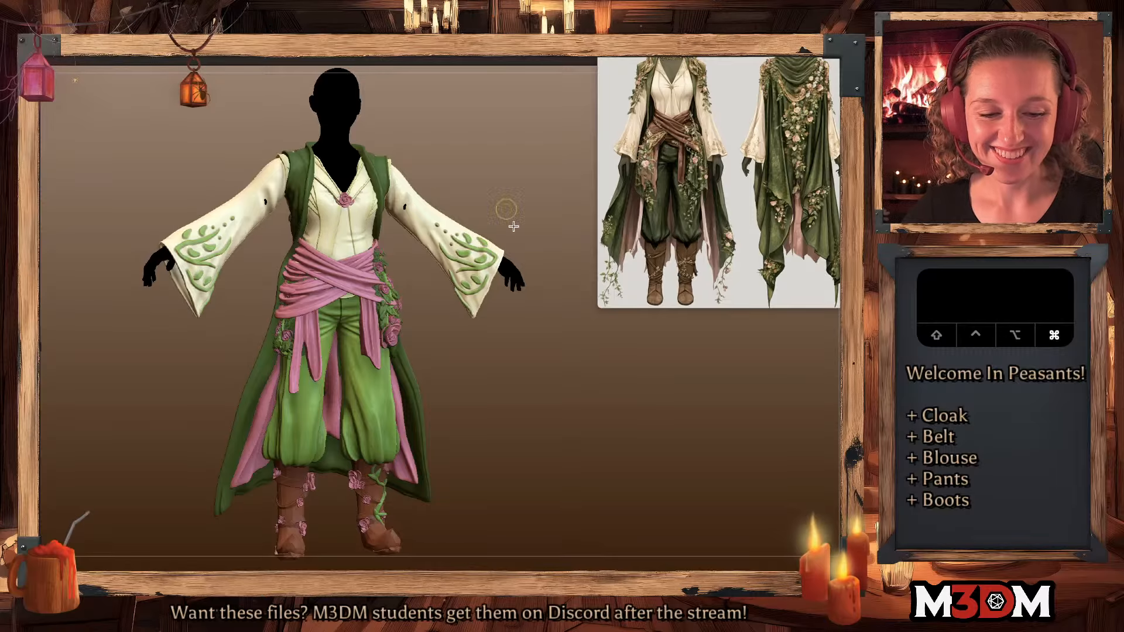
- Load the render preset with the dark creature sculpture thumbnail from LightBox and render the front of the outfit with BPR
key("comma")
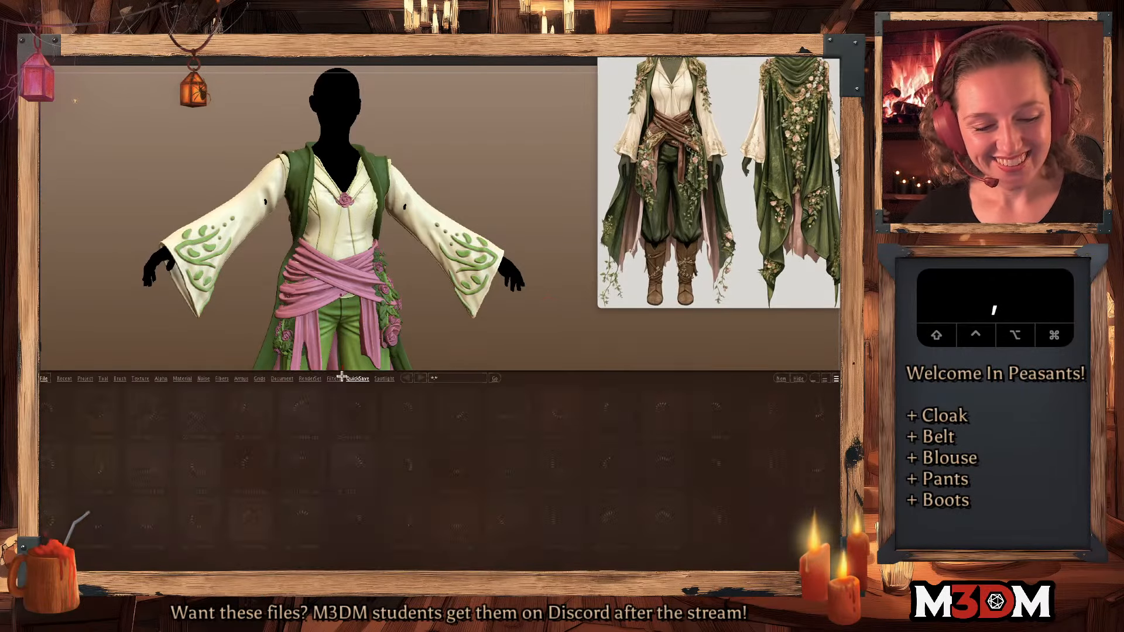
left_click_drag(623, 482, 492, 494)
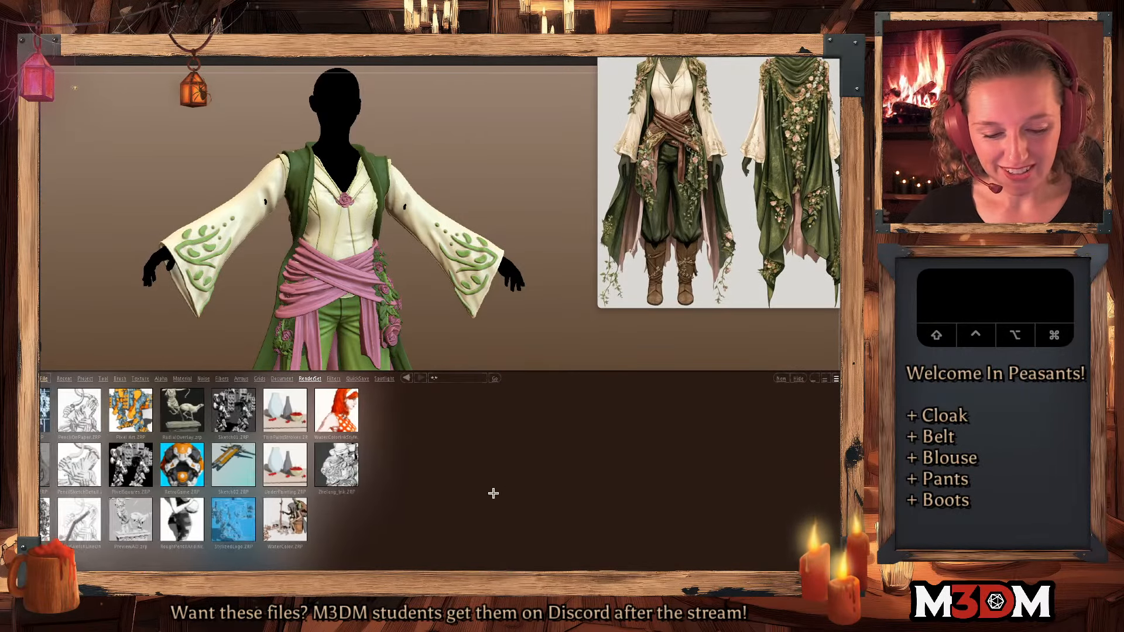
double_click(155, 421)
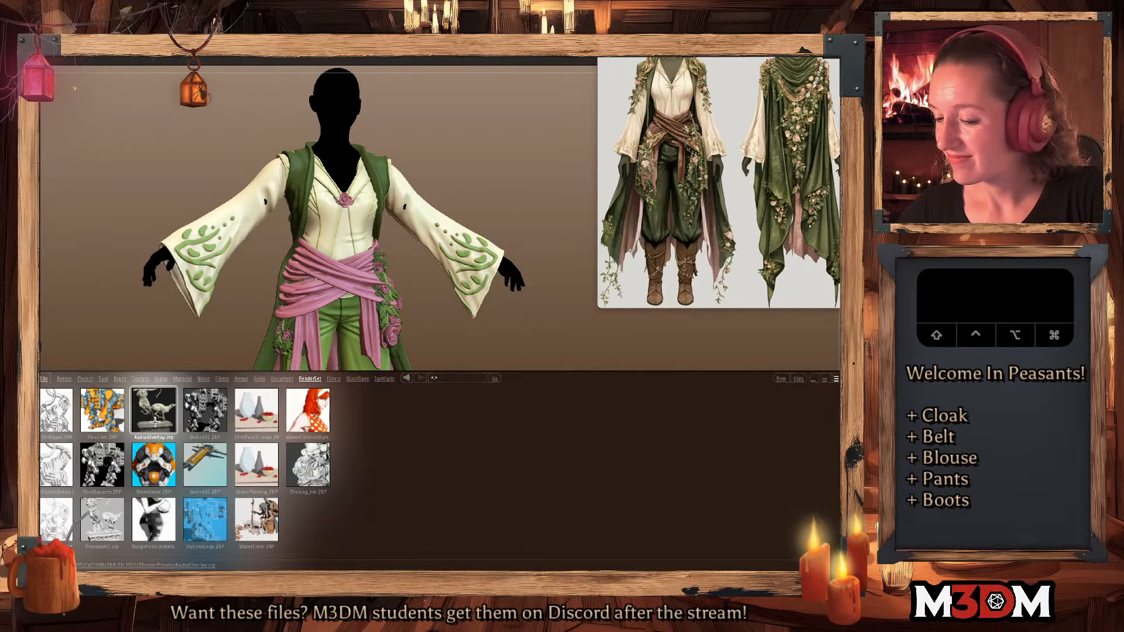
key("shift+r")
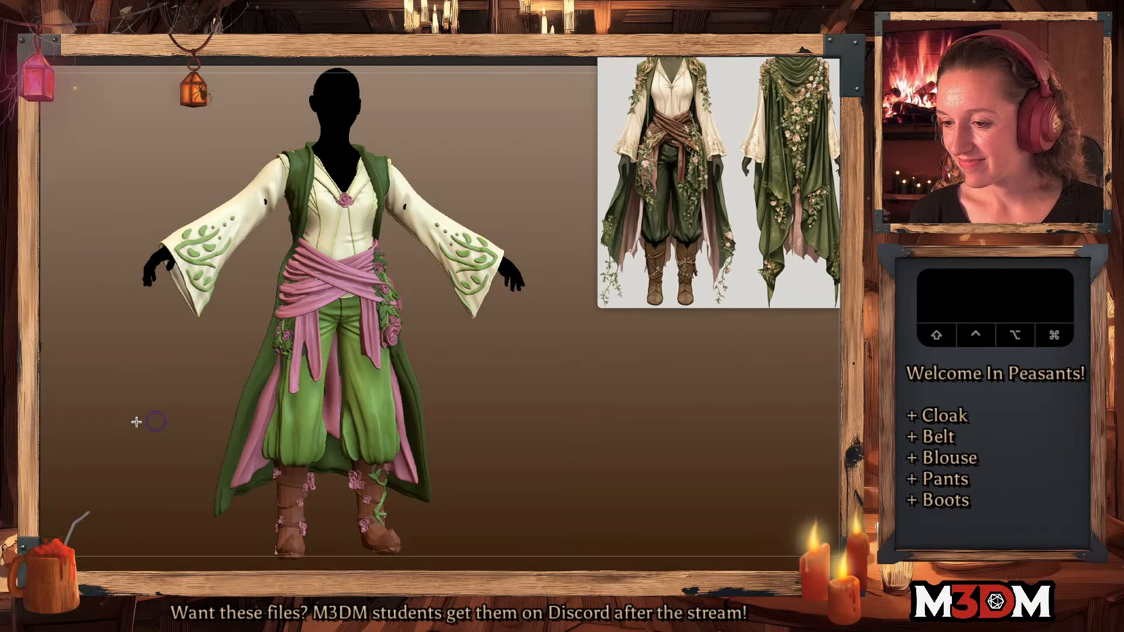
key("shift+r")
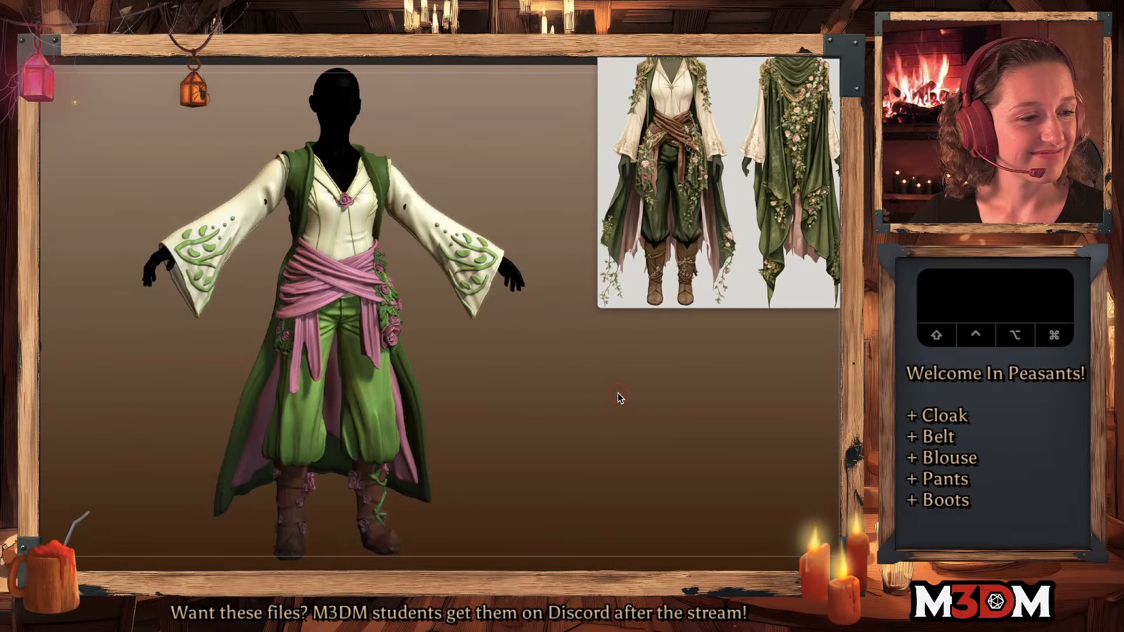
- Save the outfit as a ZTool named FlowerDruid_Sept26.ztl in the Downloads folder
key("super+s")
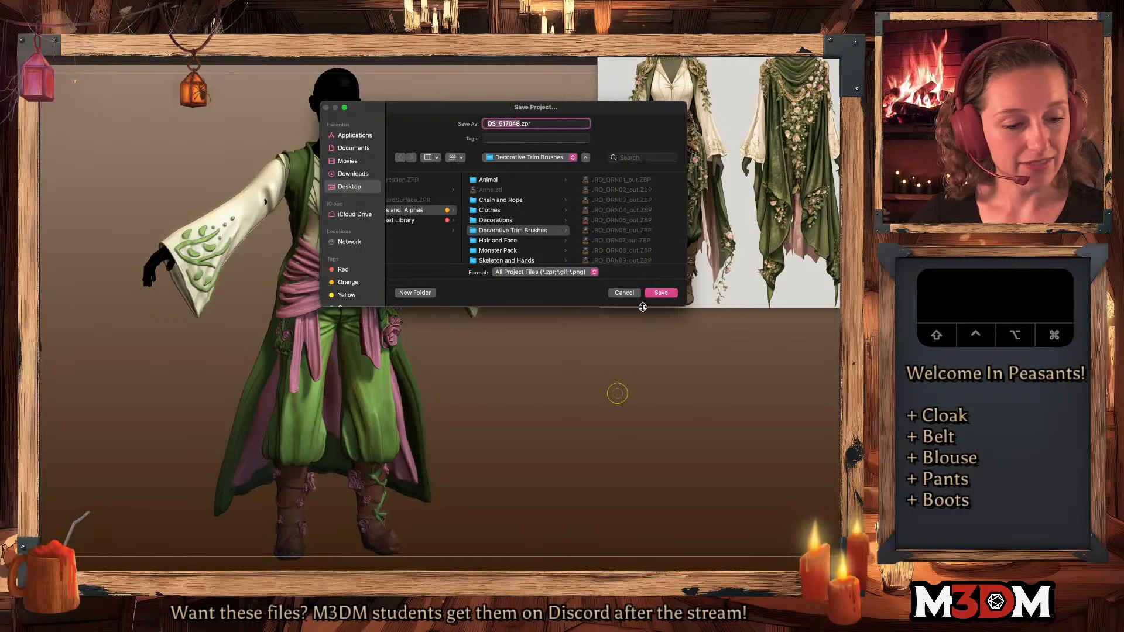
left_click(626, 292)
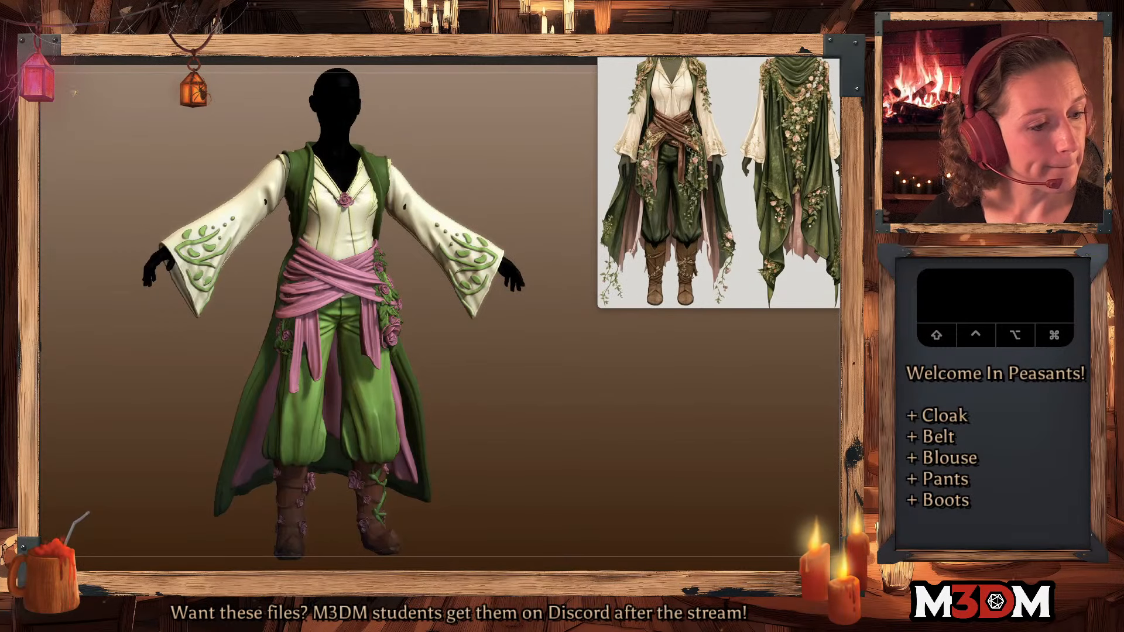
key("super+shift+s")
left_click(354, 174)
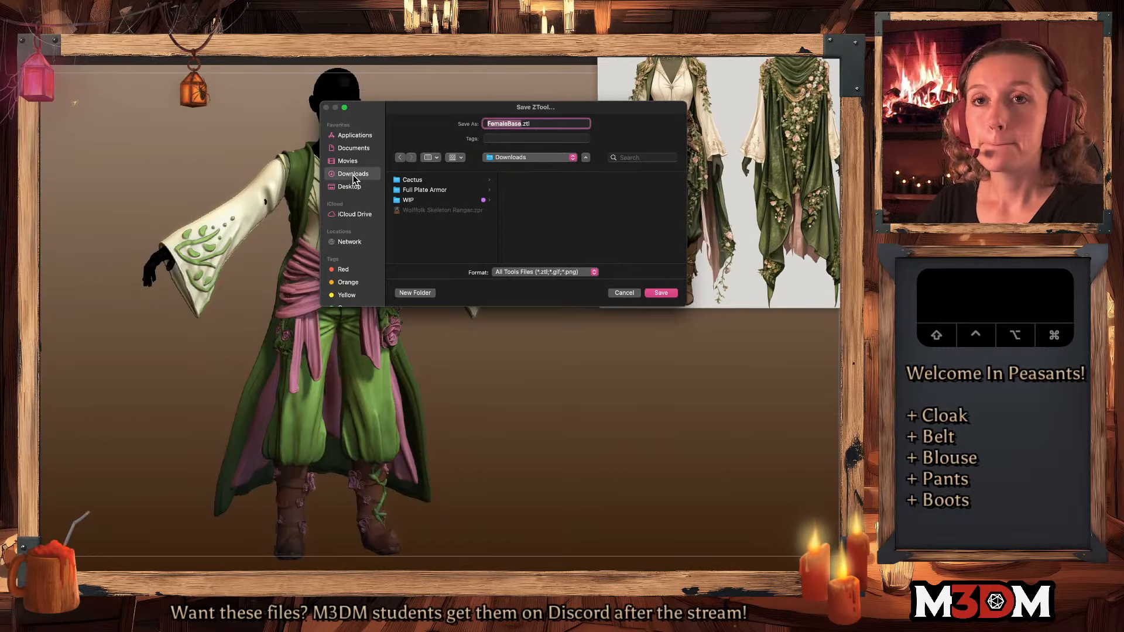
type("FlowerDrui")
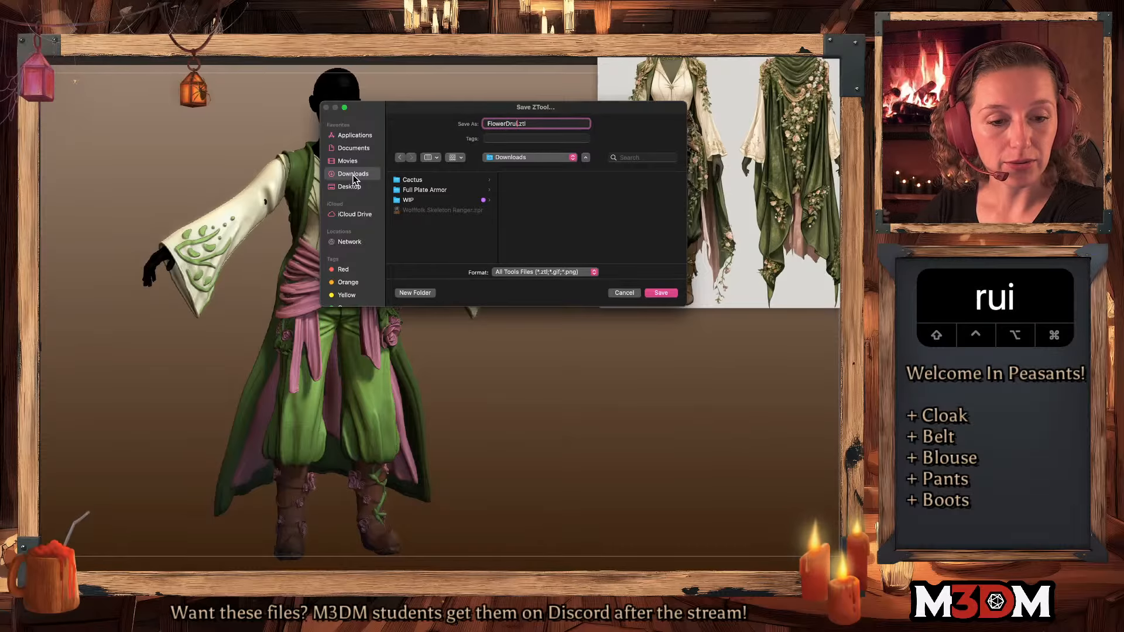
type("d_Sept")
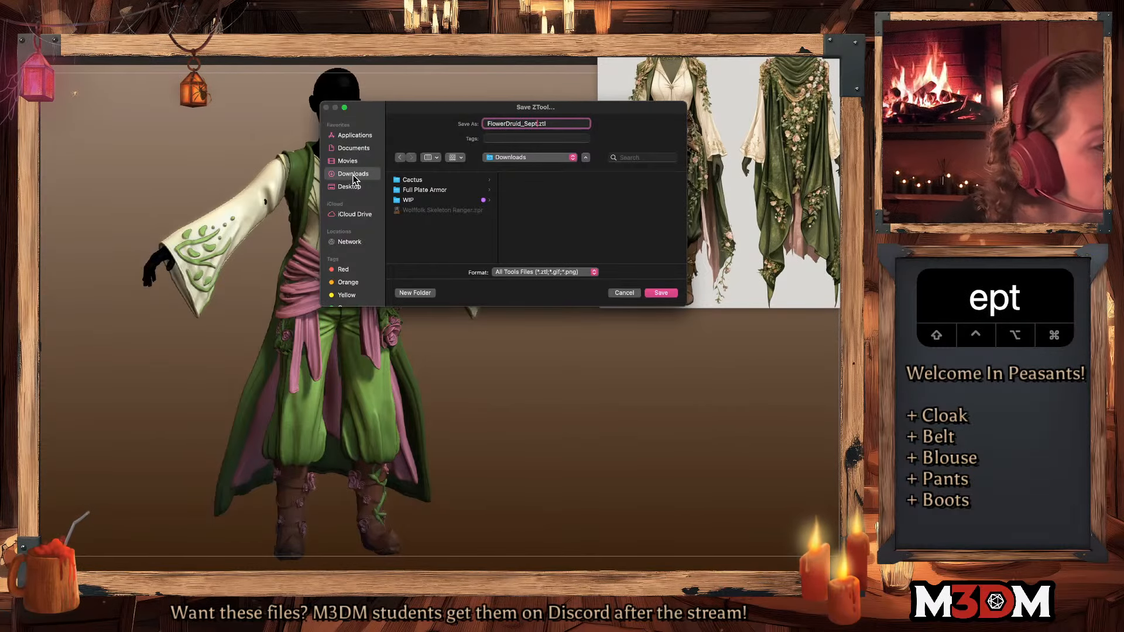
type("26")
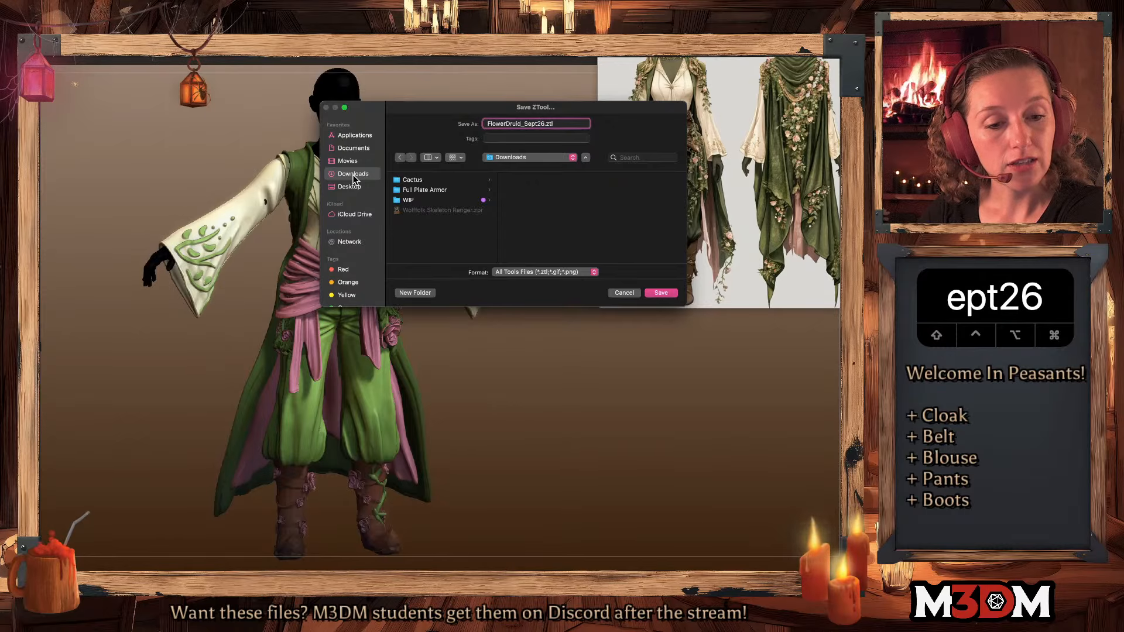
key("Return")
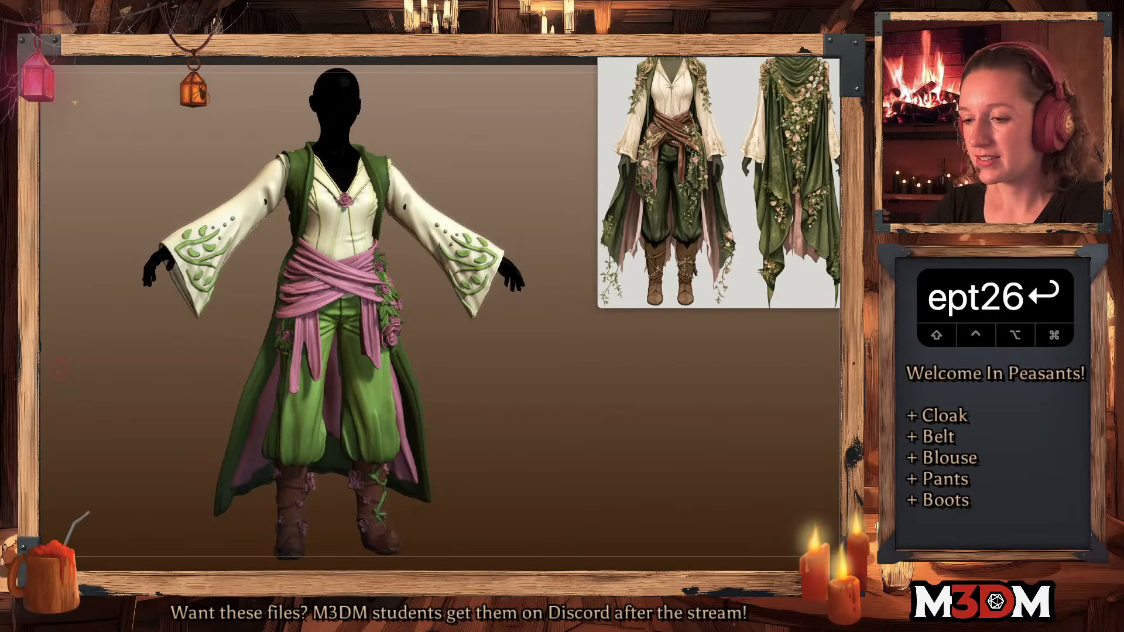
type("learn")
key("Return")
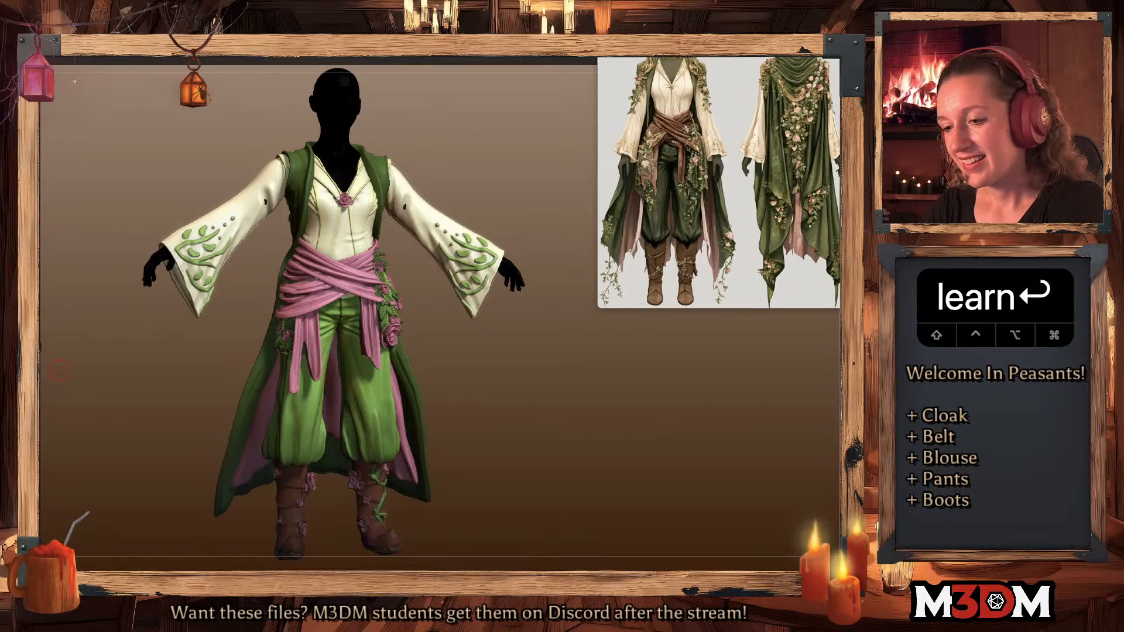